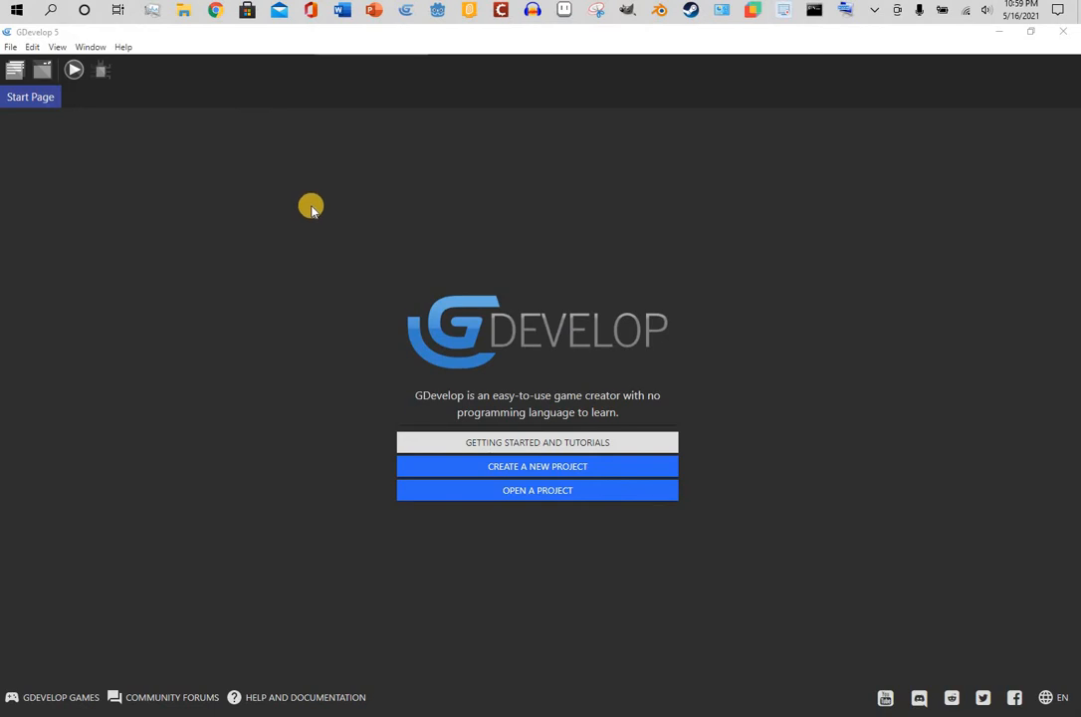
# Create a new project from the Empty game starter in the default project folder
pyautogui.click(14, 49)
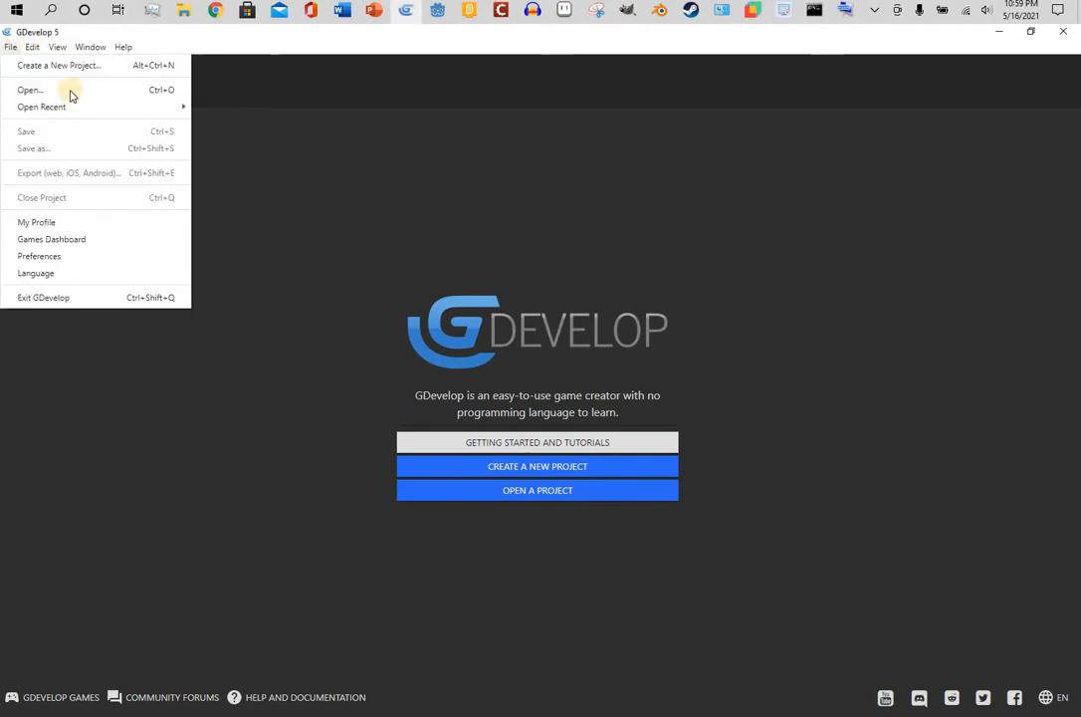
pyautogui.click(58, 65)
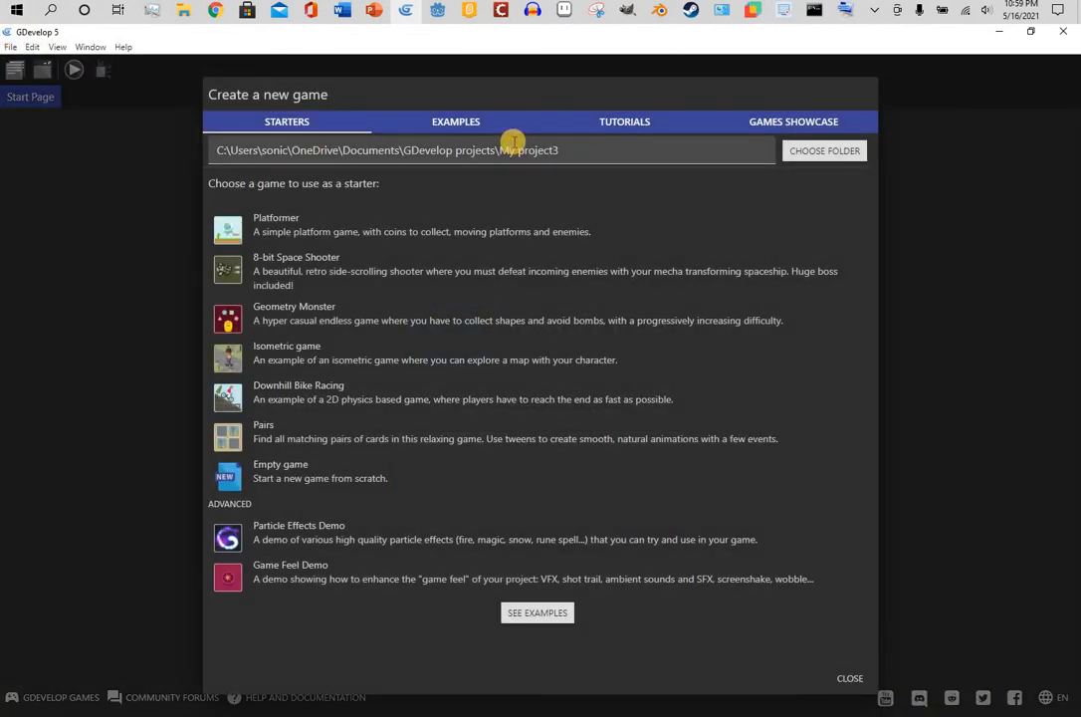
pyautogui.click(395, 474)
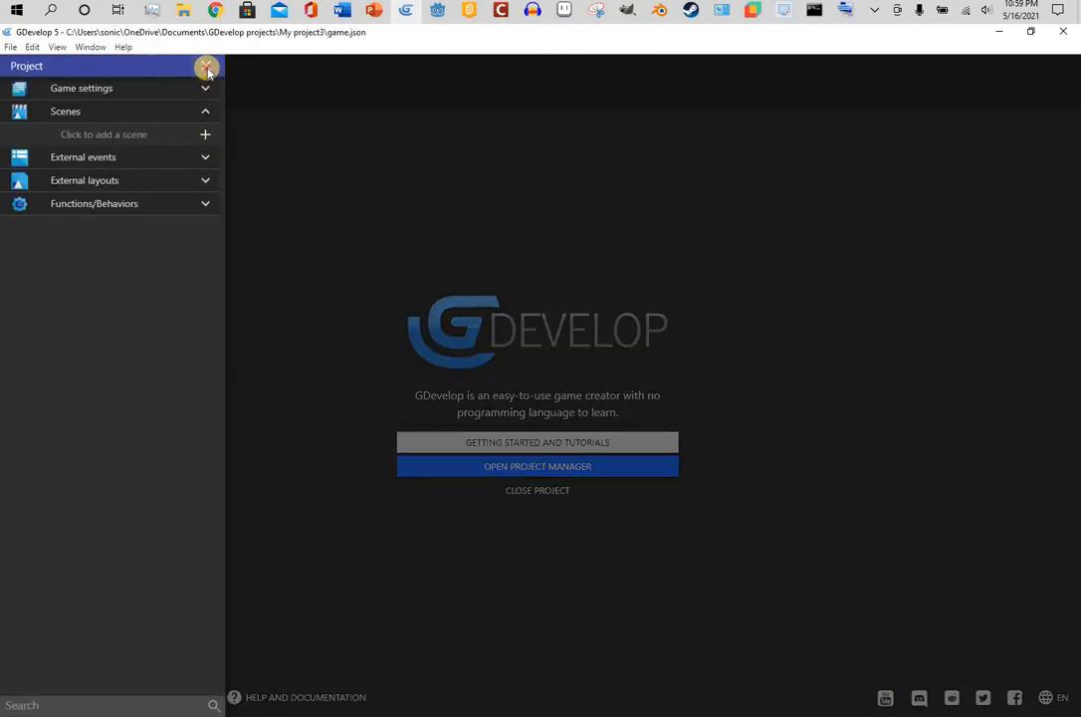
pyautogui.click(207, 69)
# Begin saving the project under a new name and browse to gdevelop game files\tutorials on USB Drive (E:)
pyautogui.click(11, 47)
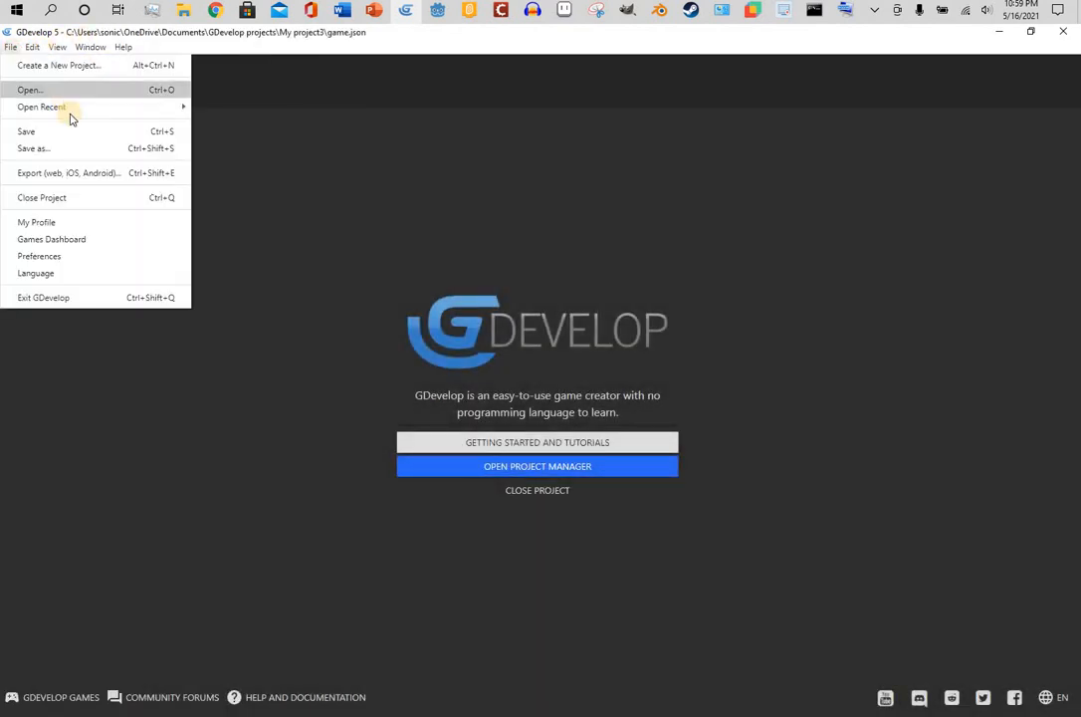
pyautogui.click(383, 322)
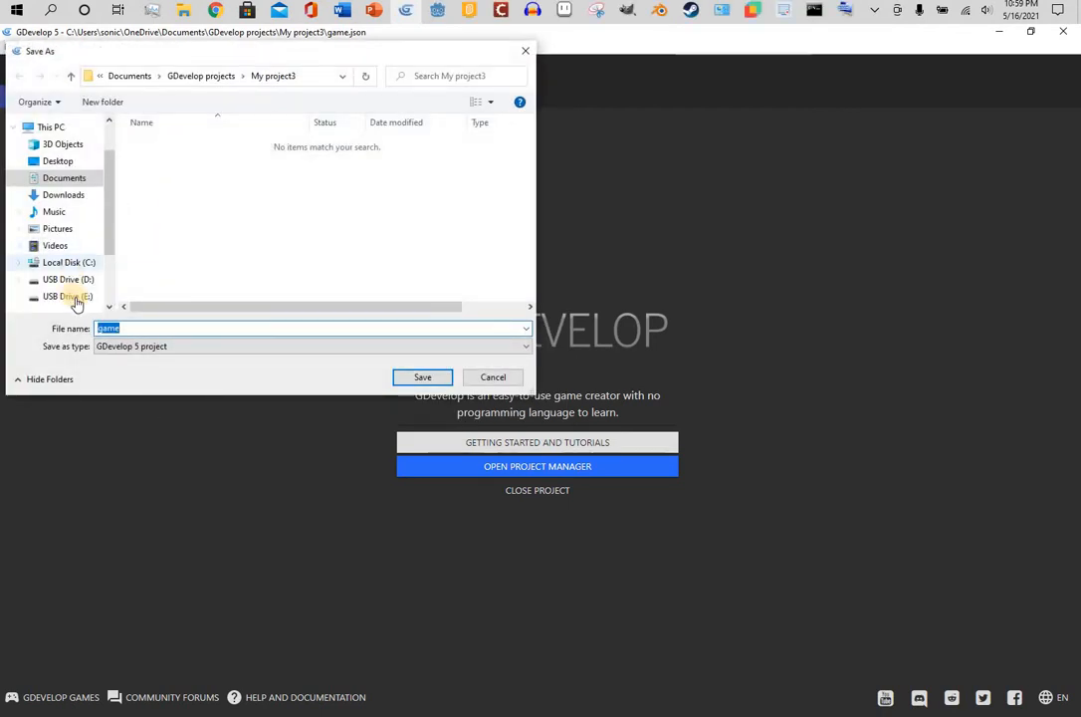
pyautogui.scroll(-1, 76, 299)
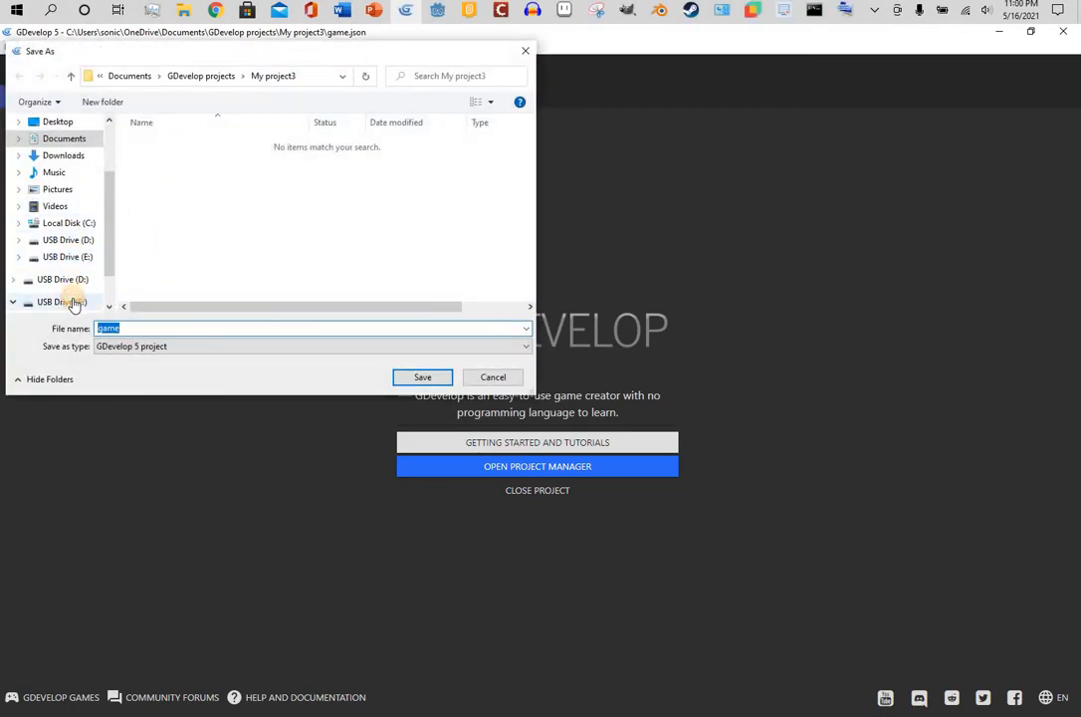
pyautogui.click(75, 300)
pyautogui.doubleClick(172, 145)
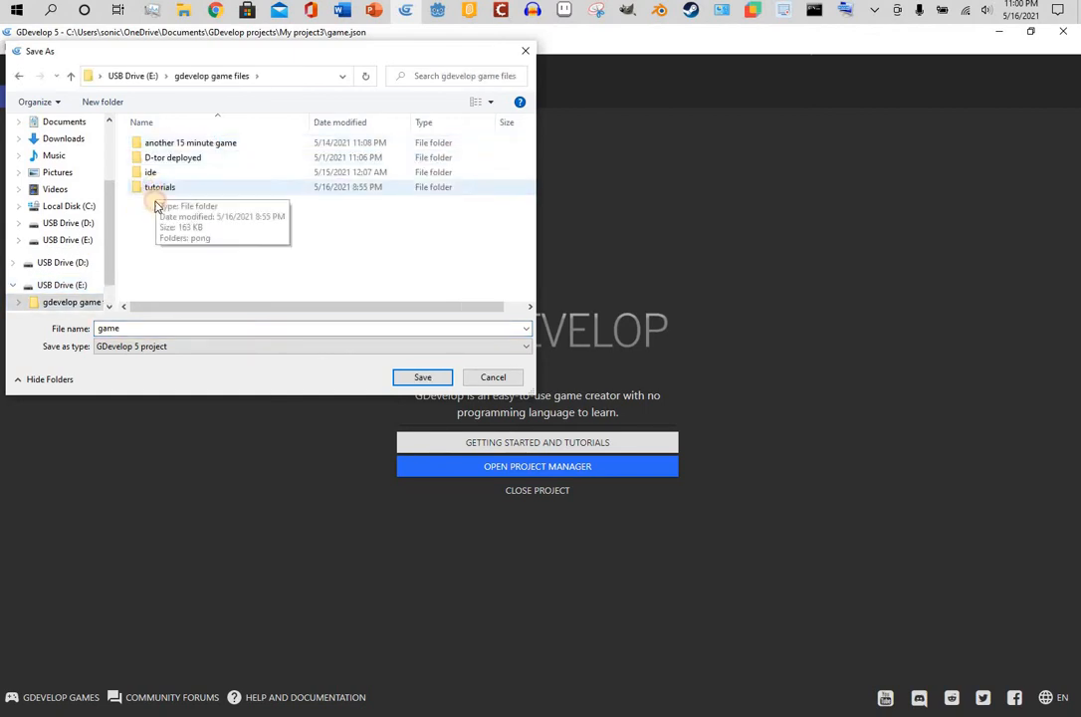
pyautogui.doubleClick(155, 189)
# Create a new folder named pacman inside the tutorials folder
pyautogui.rightClick(184, 269)
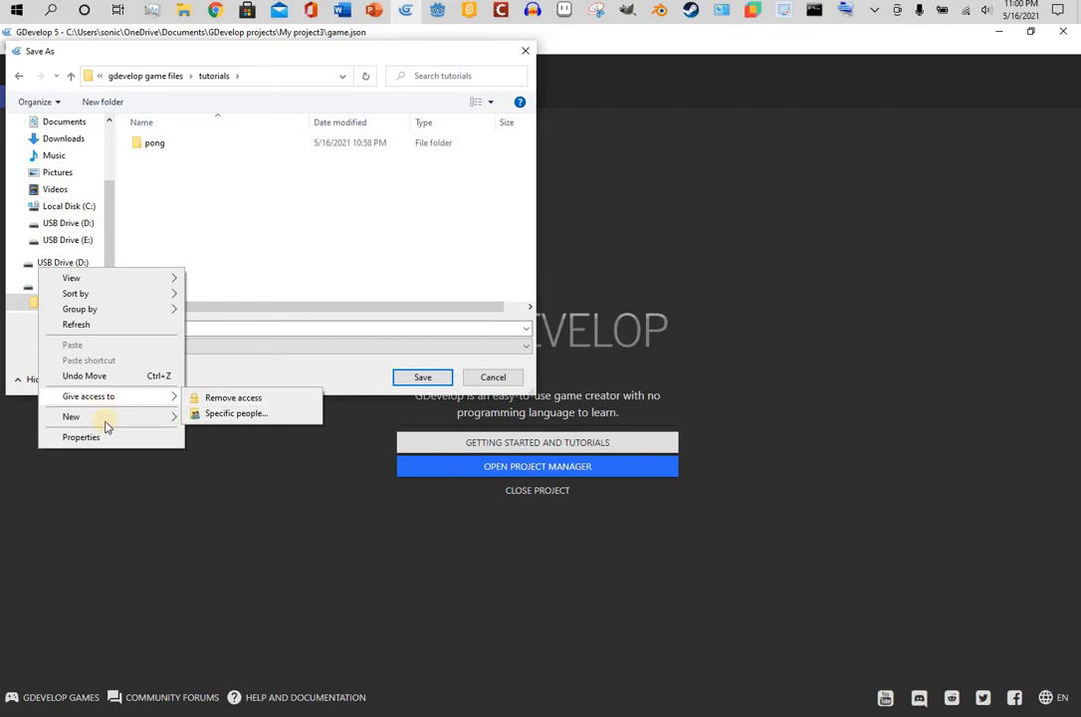
pyautogui.click(184, 419)
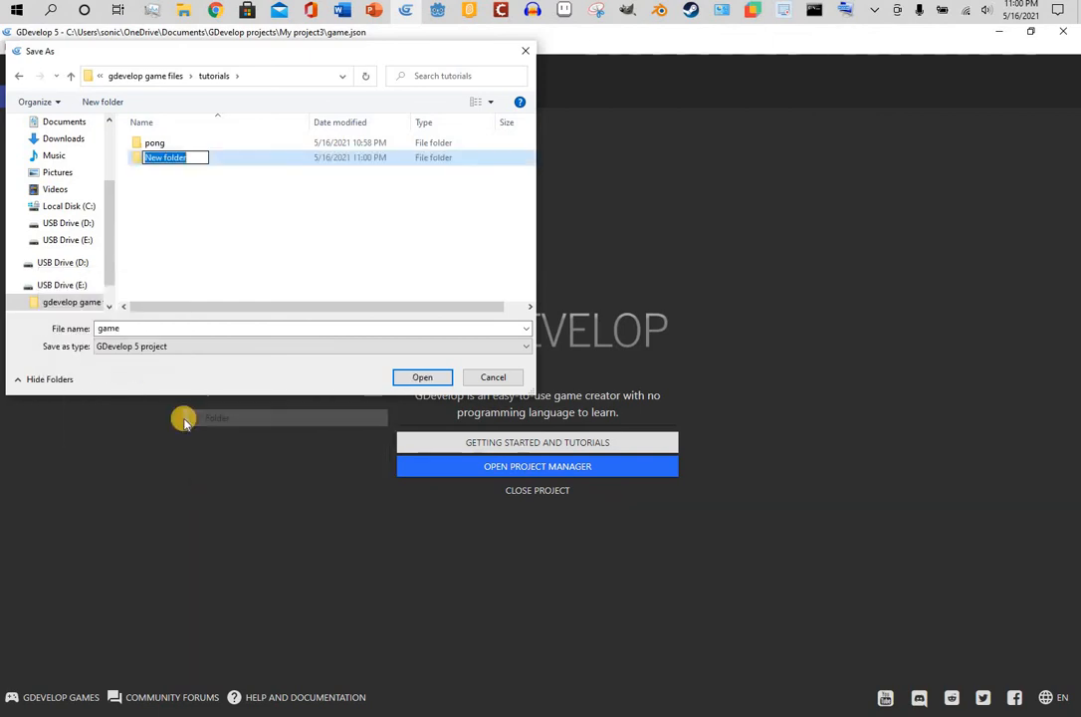
pyautogui.write('pa')
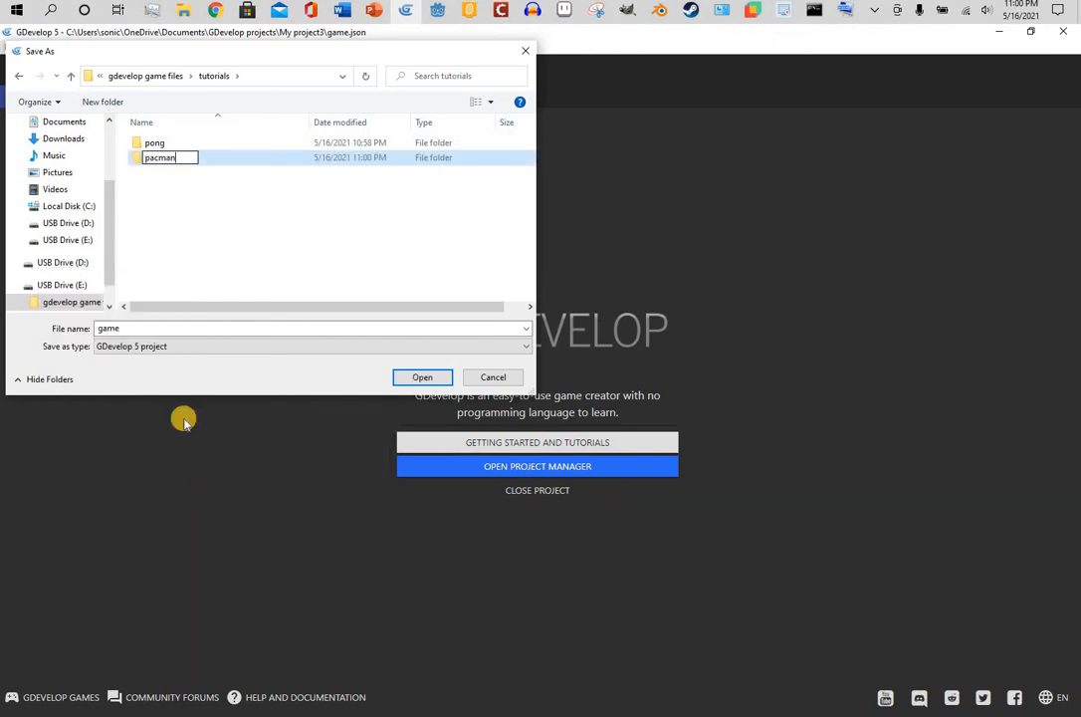
pyautogui.write('cman')
pyautogui.press('Return')
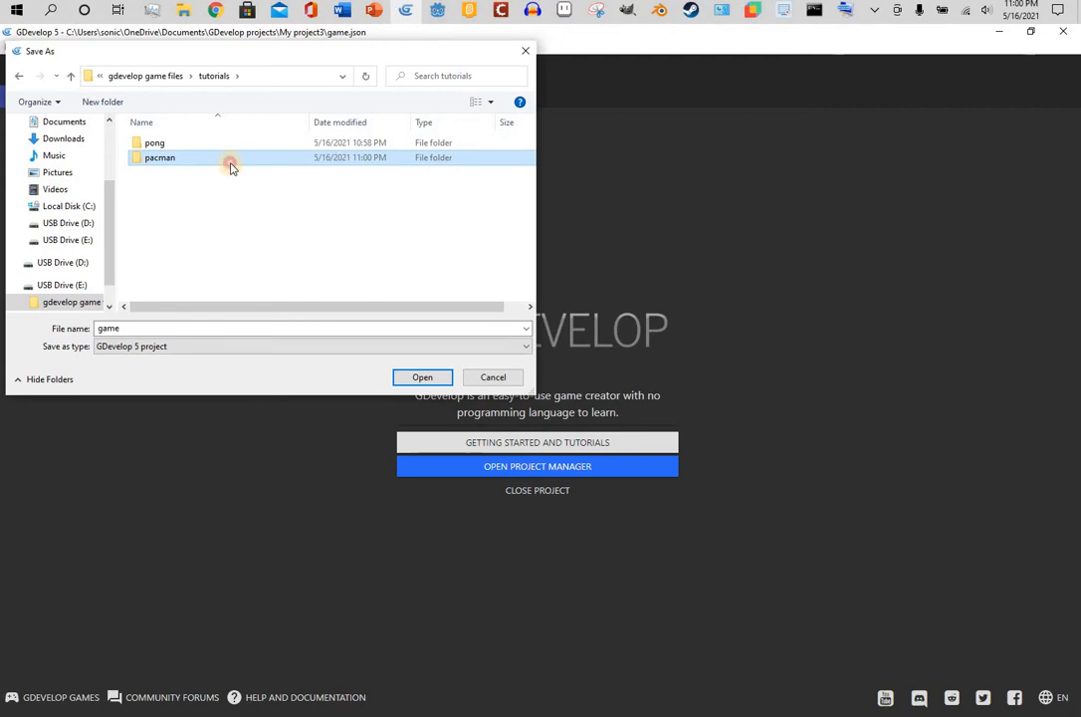
# Save the project as pacman inside the new pacman folder
pyautogui.doubleClick(230, 167)
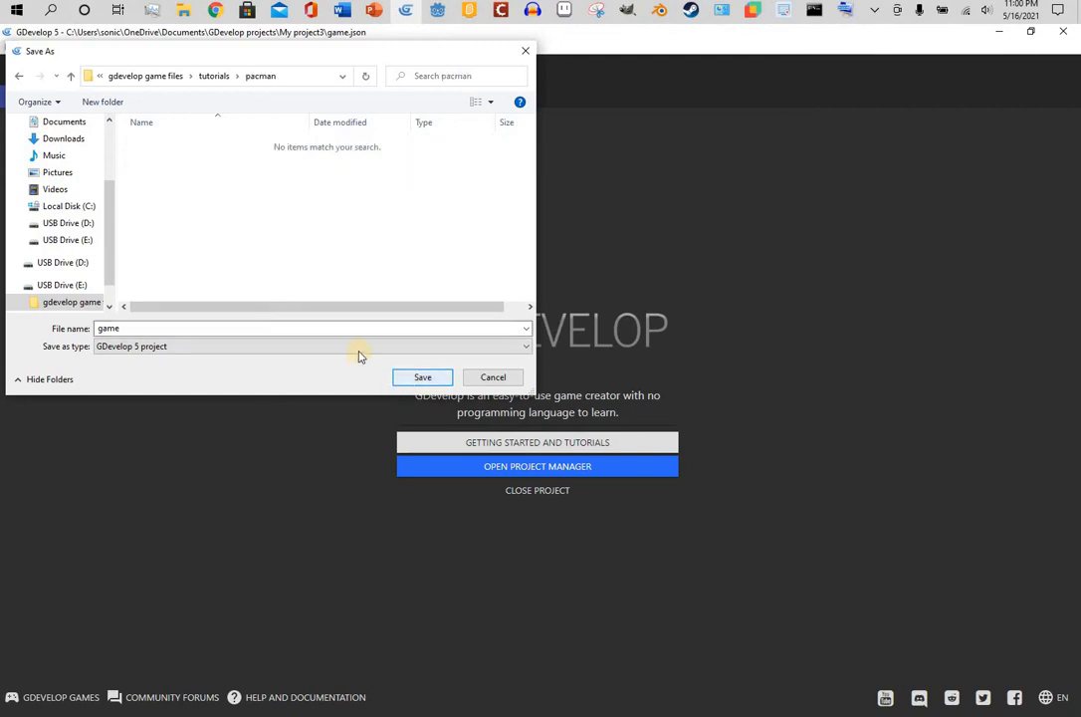
pyautogui.doubleClick(359, 328)
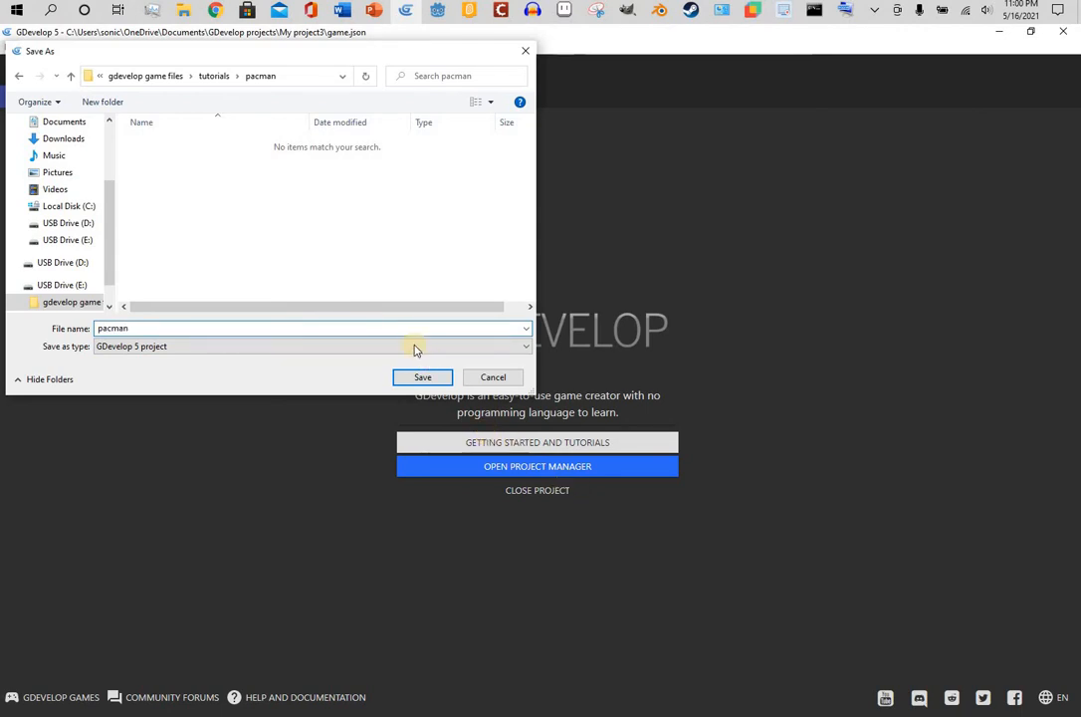
pyautogui.click(423, 377)
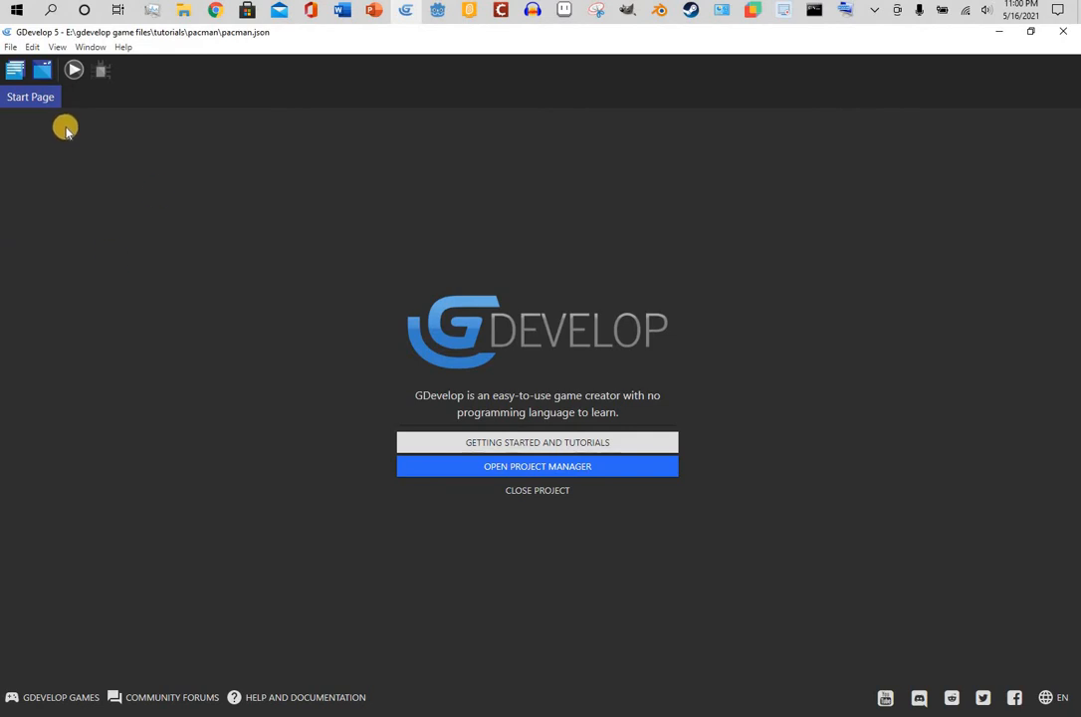
# Add a new scene to the project and name it "game one"
pyautogui.click(20, 74)
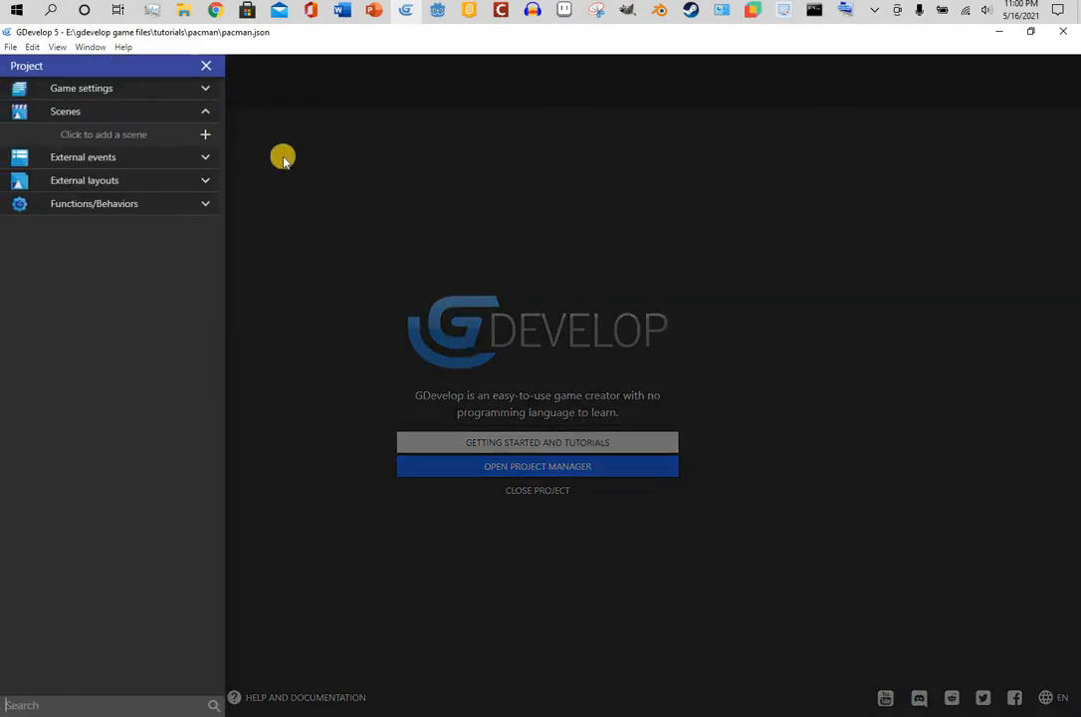
pyautogui.click(200, 134)
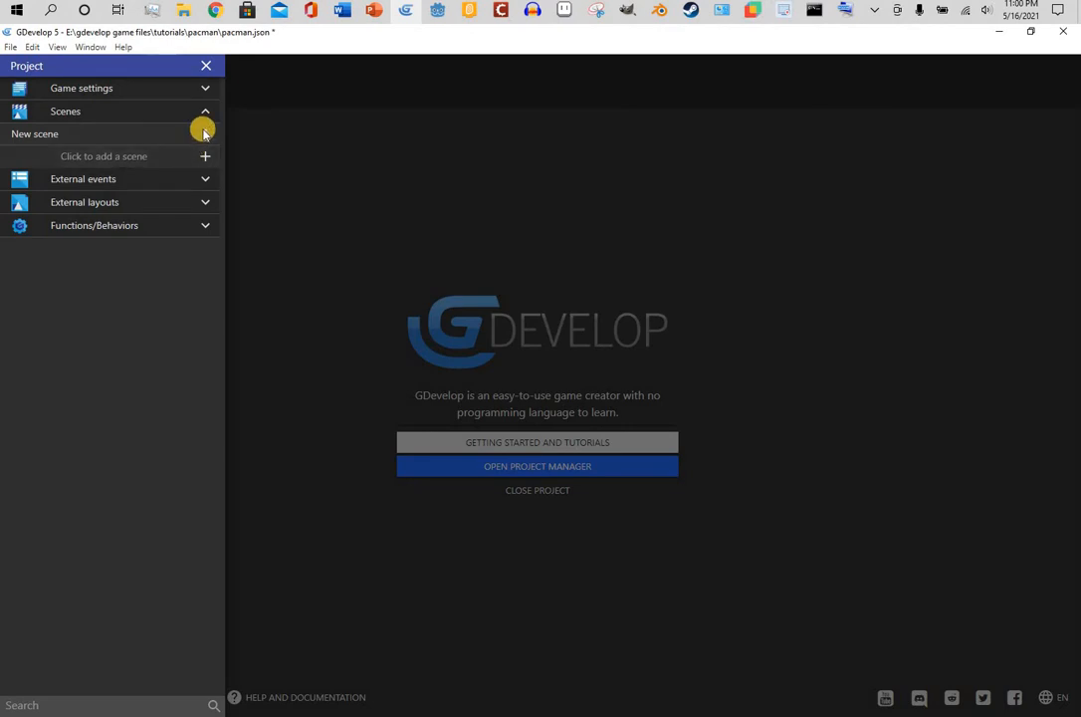
pyautogui.click(205, 133)
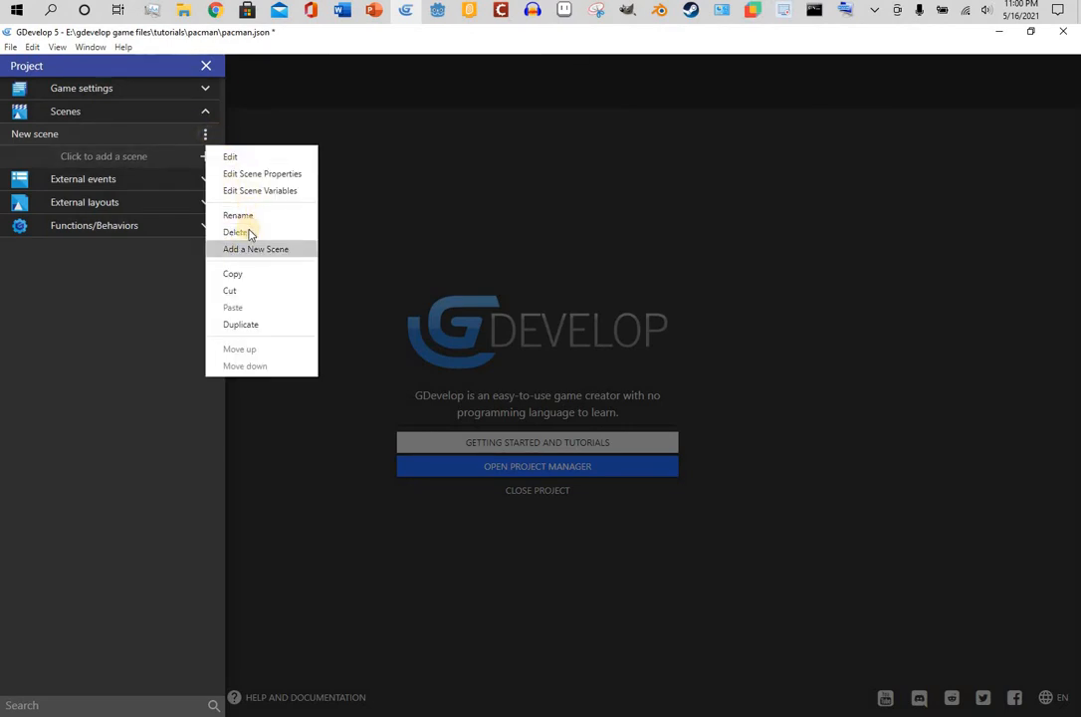
pyautogui.click(250, 215)
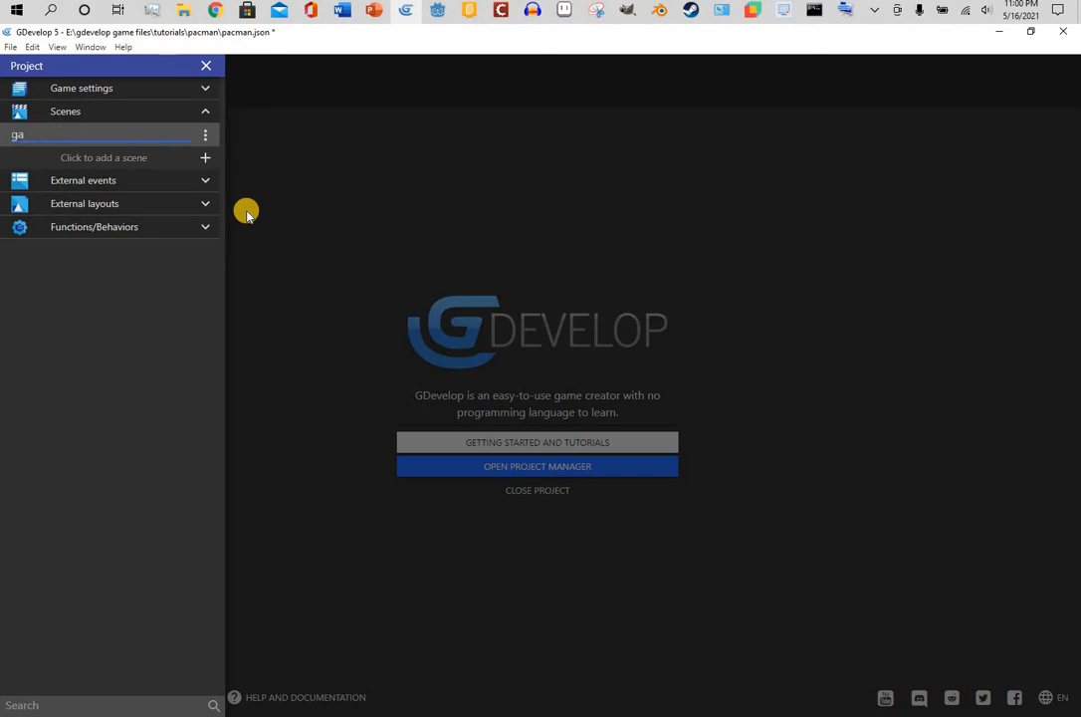
pyautogui.write('game one')
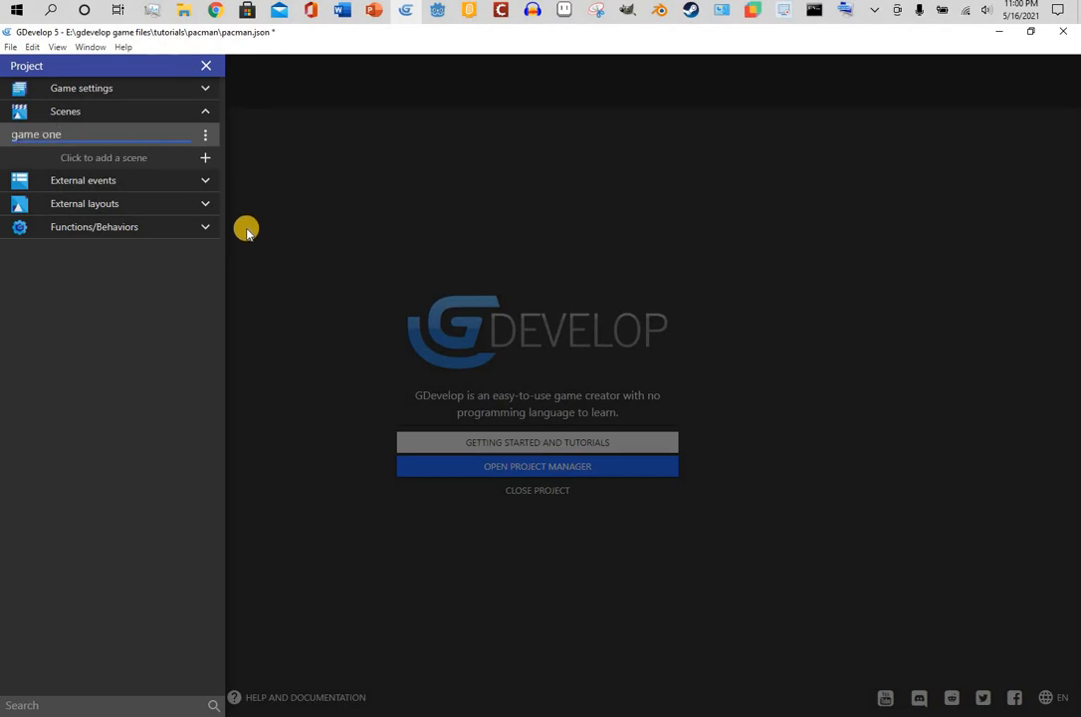
pyautogui.press('Escape')
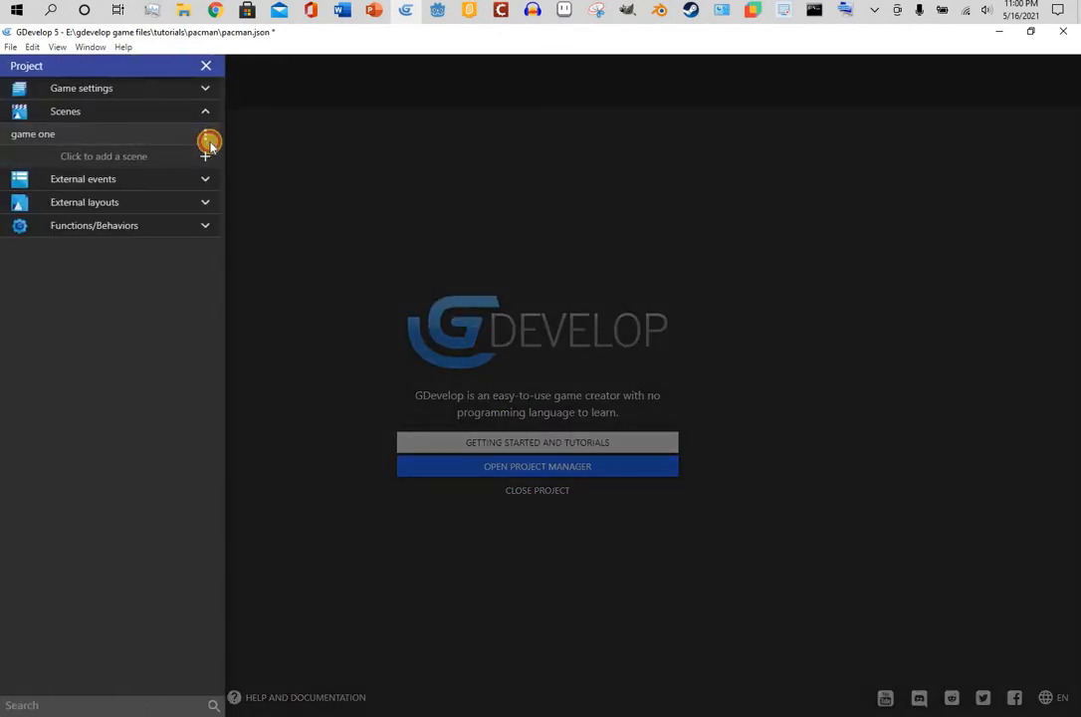
# Rename the scene to game1 and open it in the scene editor
pyautogui.click(205, 133)
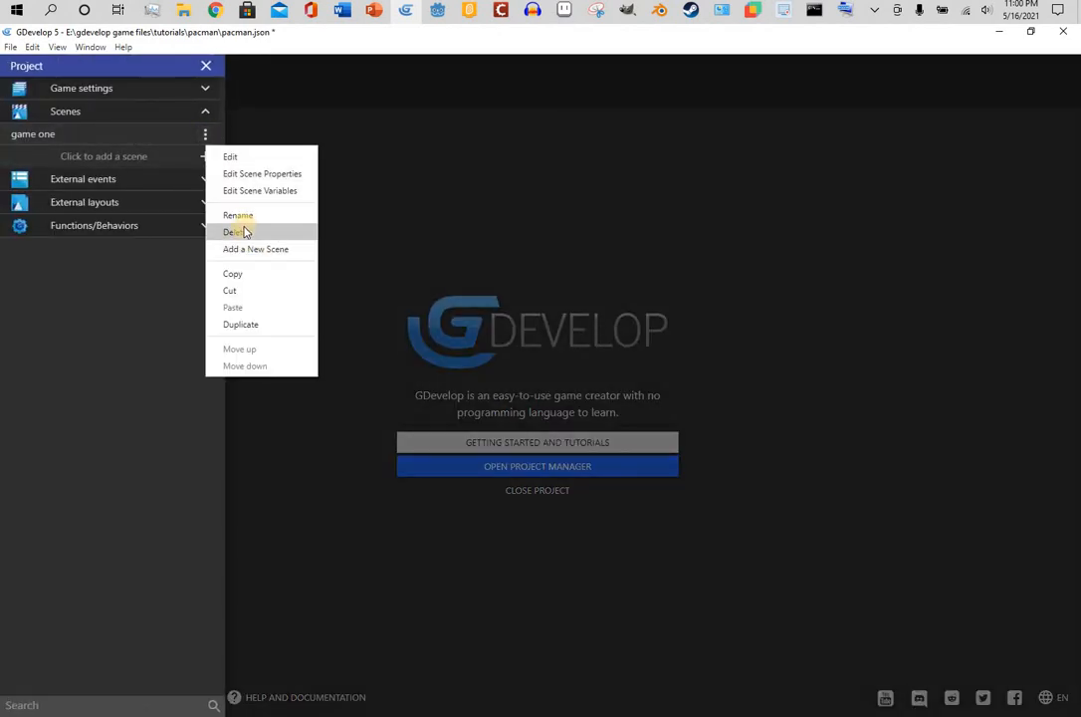
pyautogui.click(238, 216)
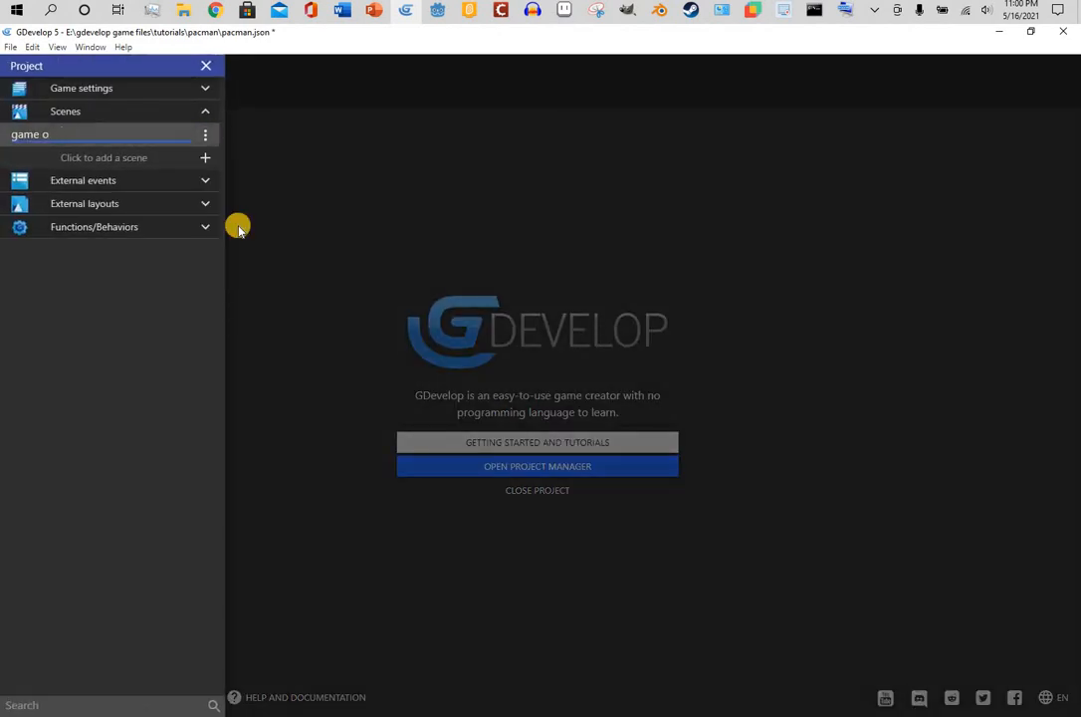
pyautogui.click(239, 227)
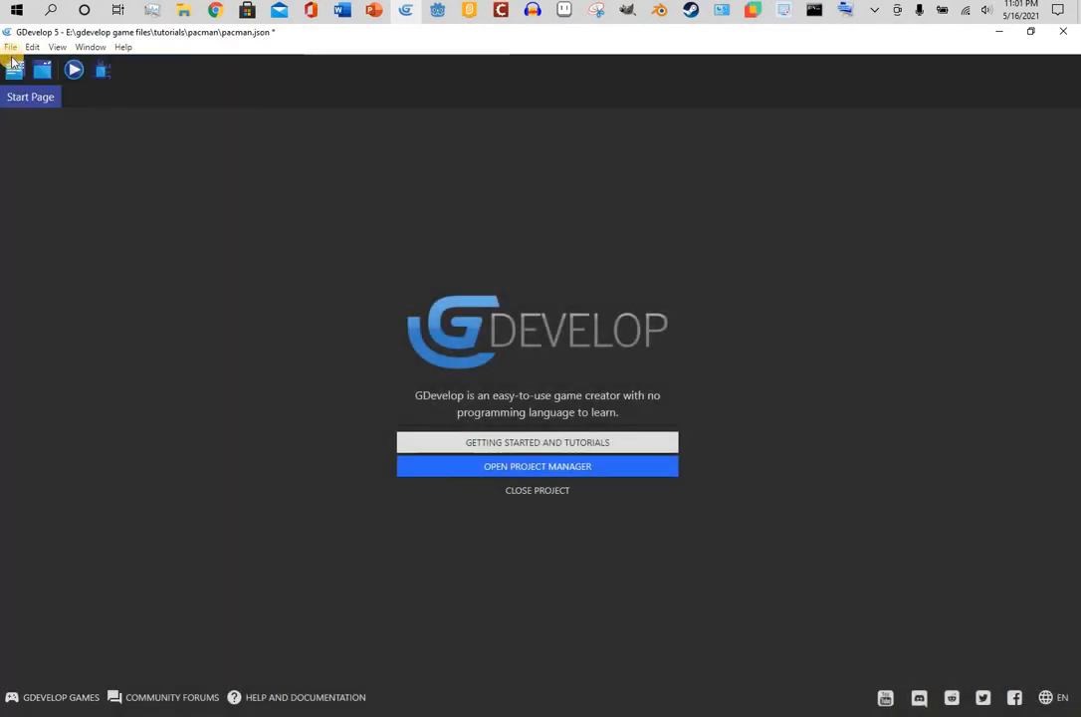
pyautogui.click(14, 66)
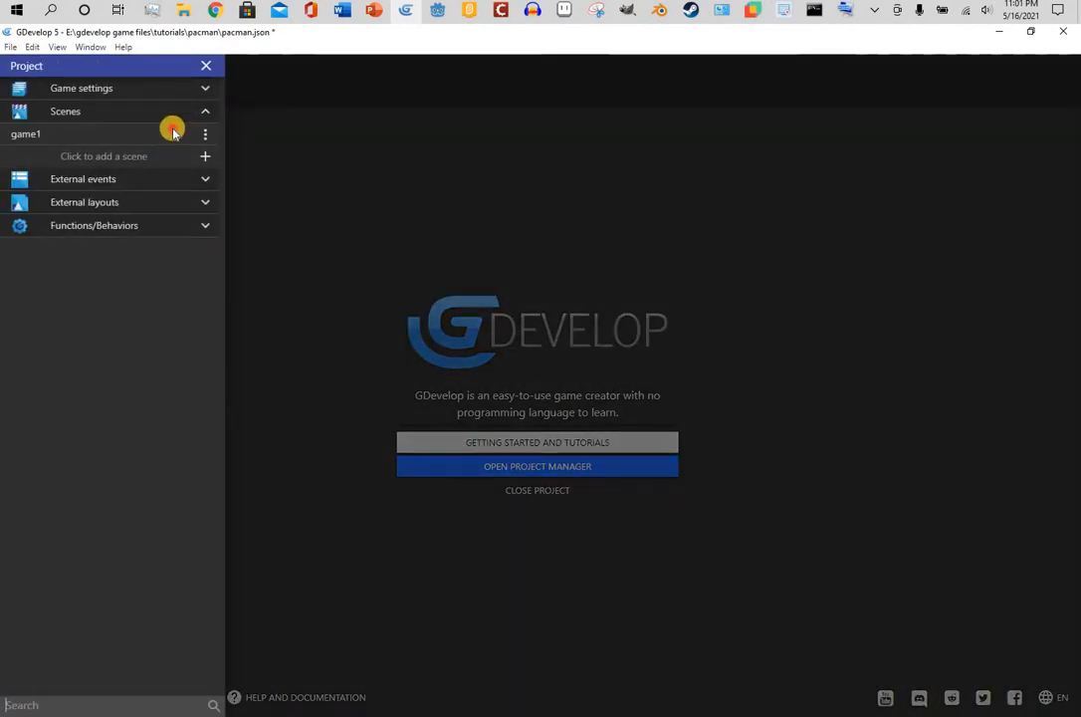
pyautogui.click(174, 130)
# In the project properties, disable updating the resolution during the game and set the game resolution height to 800
pyautogui.click(16, 68)
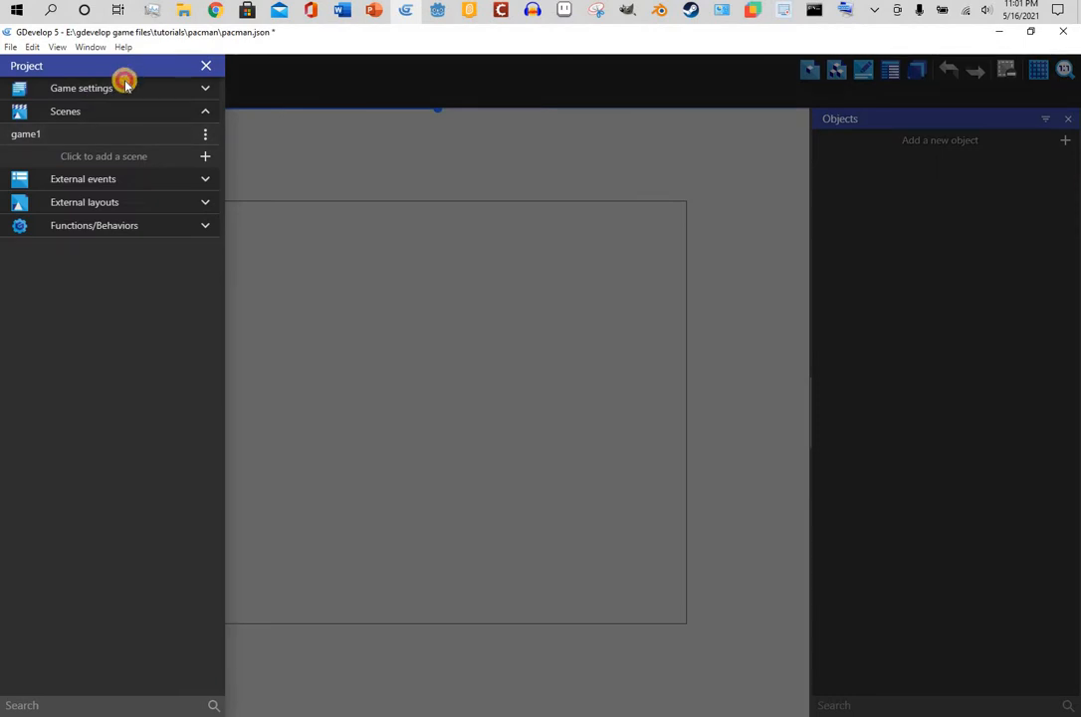
pyautogui.click(125, 86)
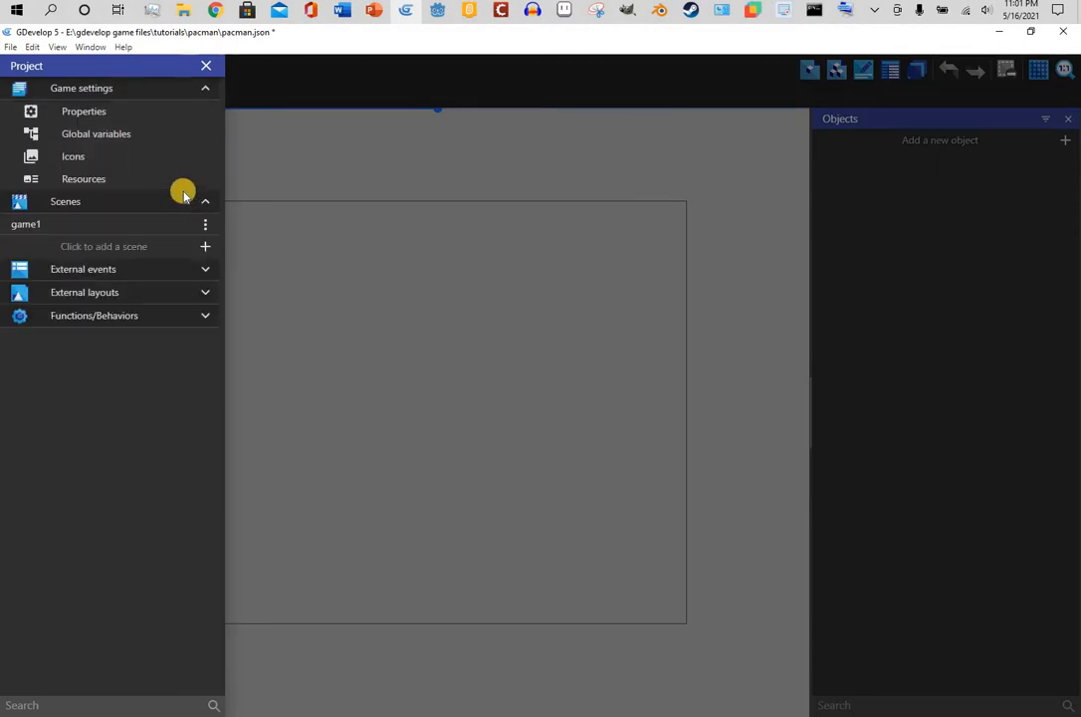
pyautogui.click(169, 117)
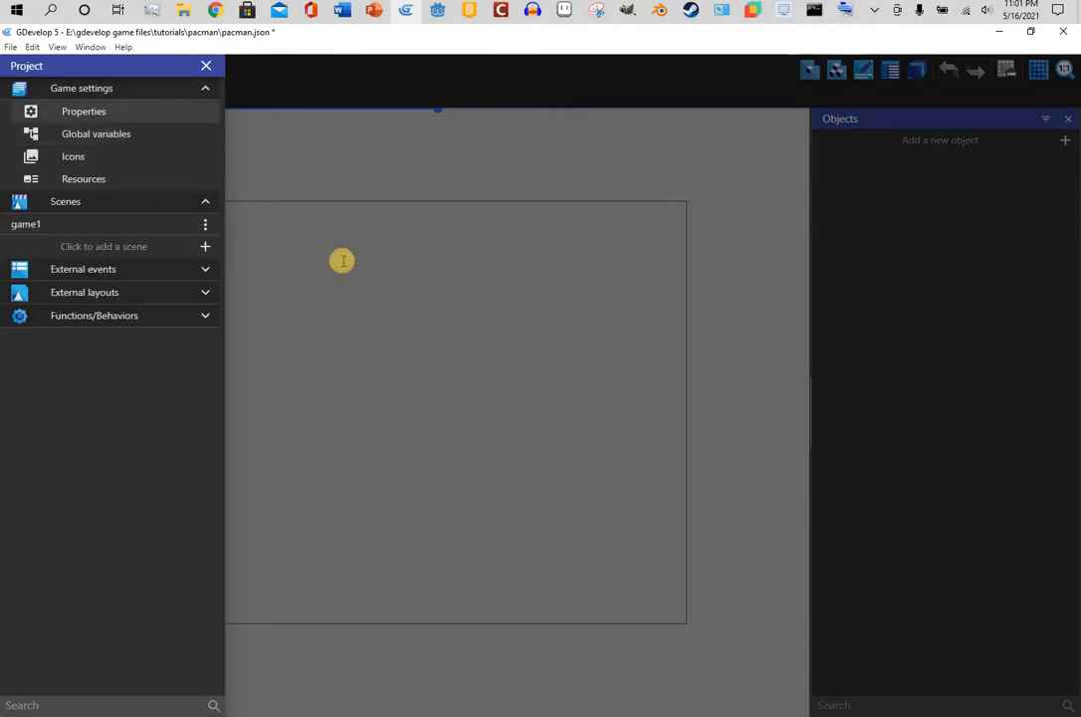
pyautogui.click(217, 476)
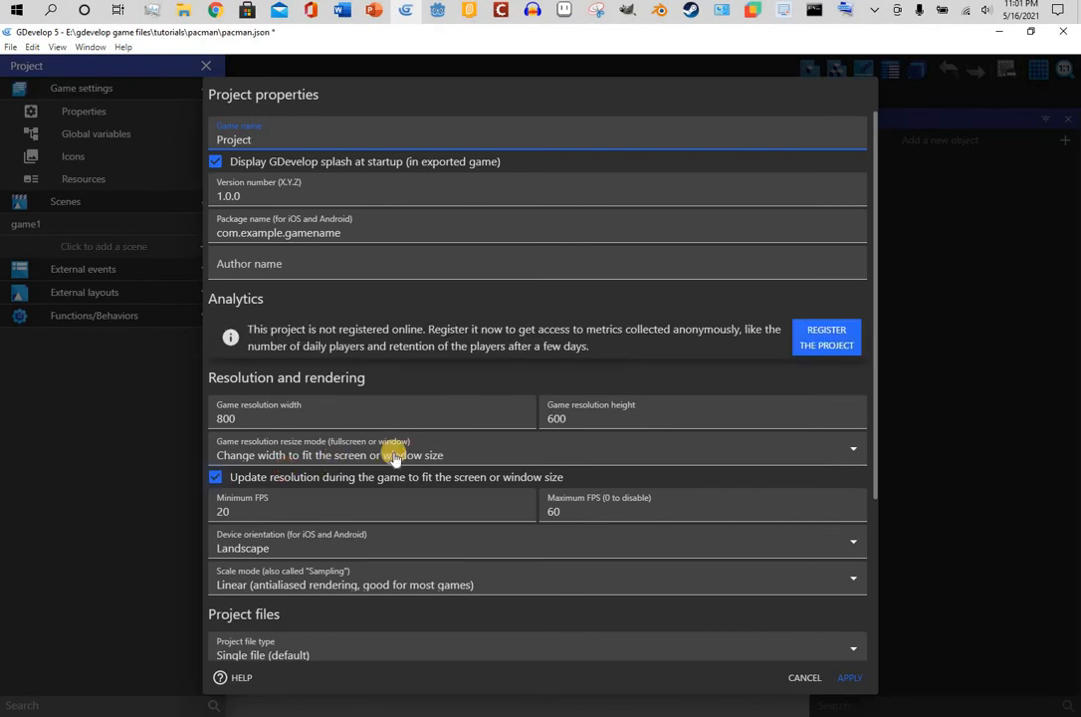
pyautogui.click(853, 416)
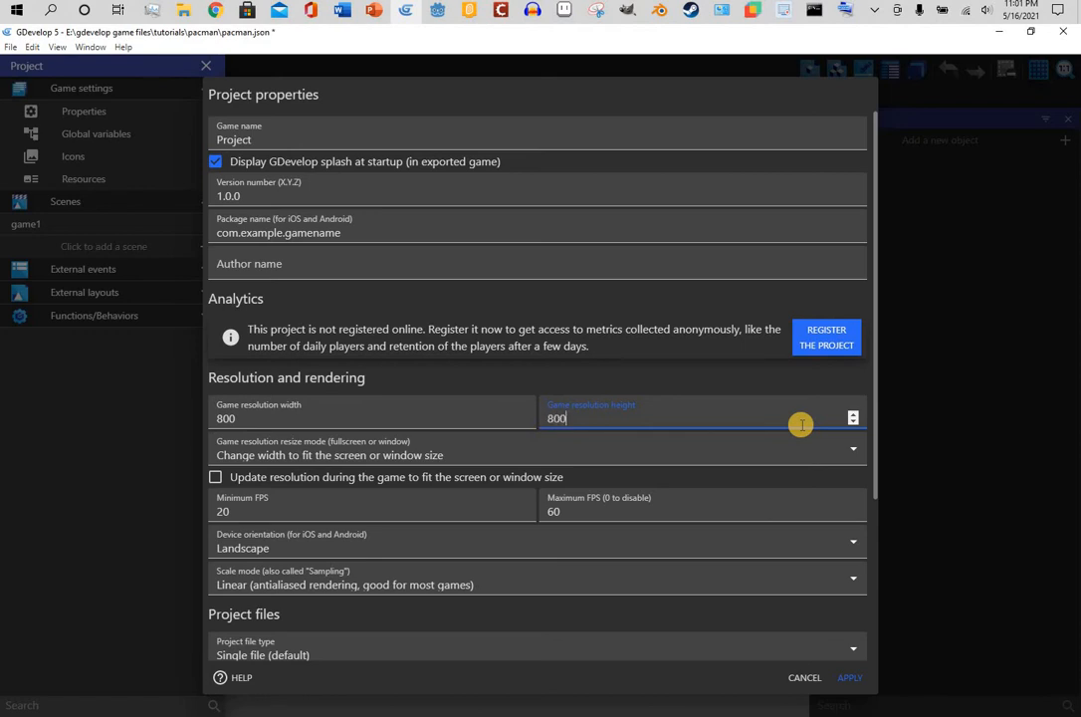
pyautogui.click(852, 680)
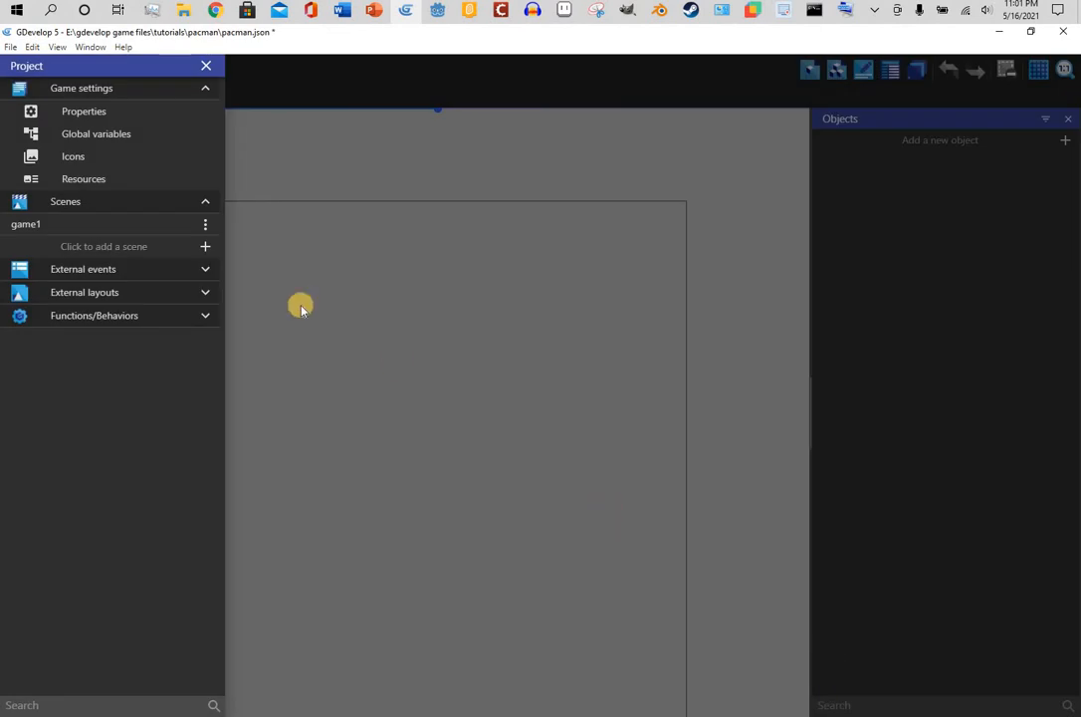
pyautogui.click(239, 228)
pyautogui.scroll(-2, 403, 327)
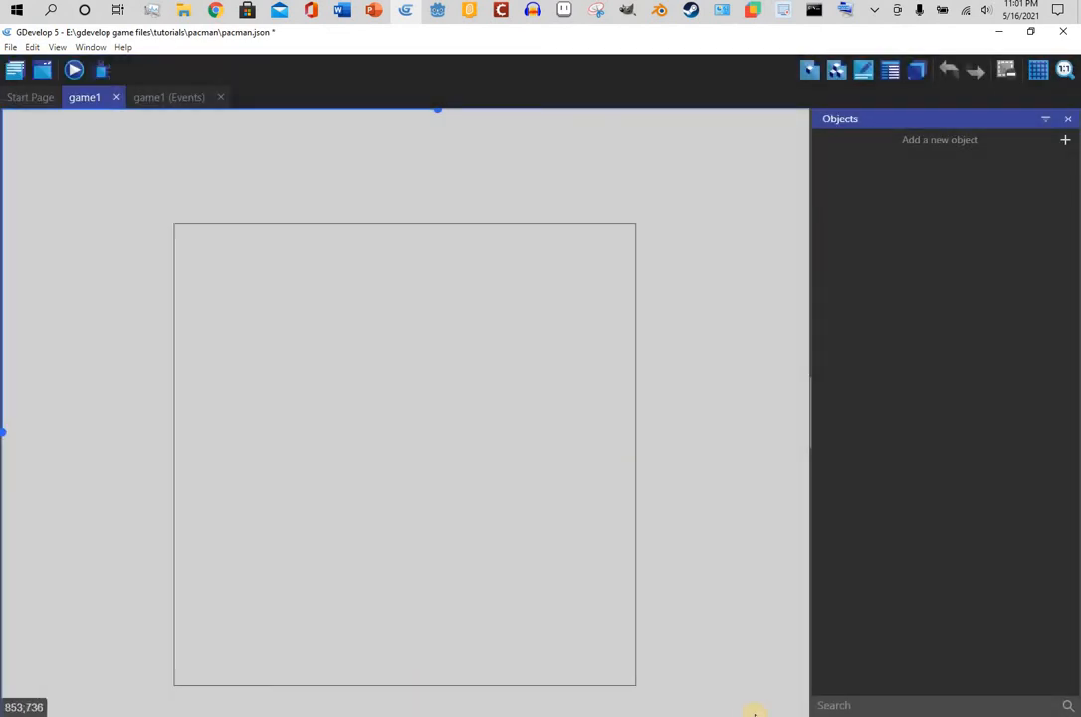
pyautogui.scroll(1, 755, 713)
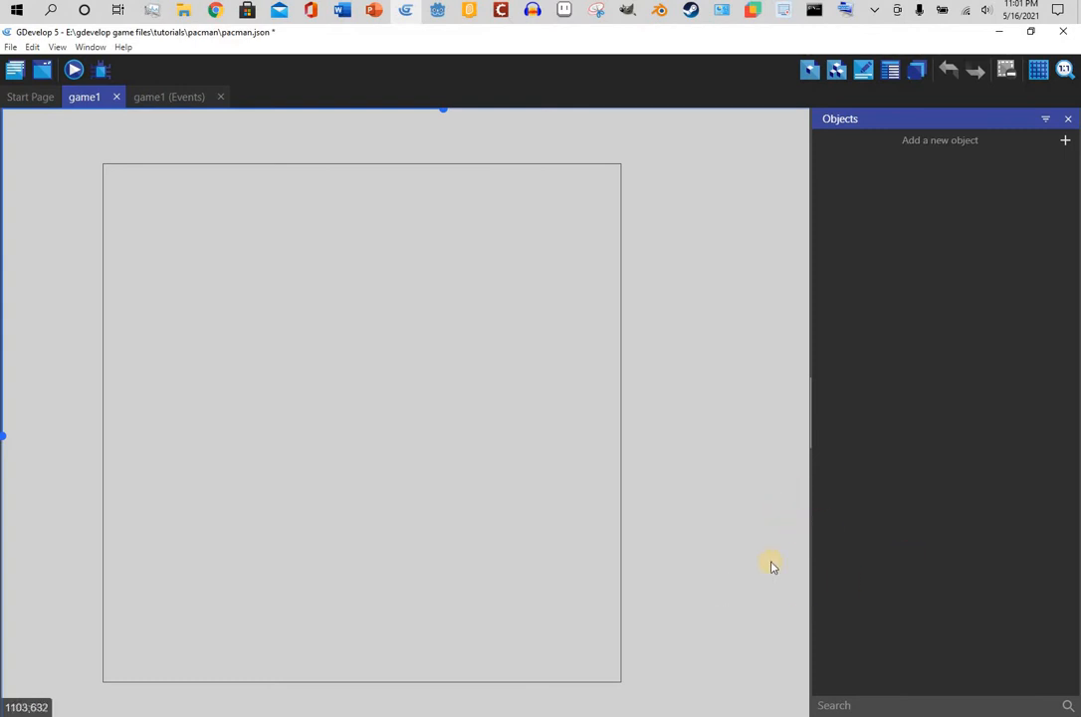
# Add a new Tiled Sprite object from scratch and start creating its image in the Piskel pixel editor
pyautogui.click(1065, 139)
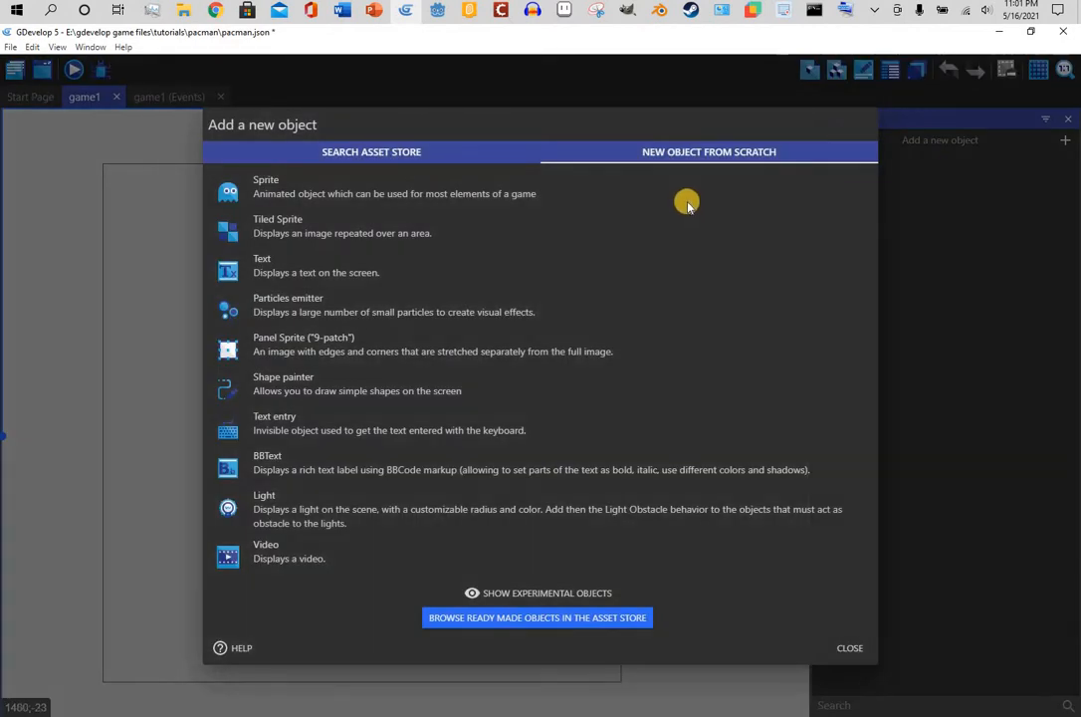
pyautogui.click(654, 229)
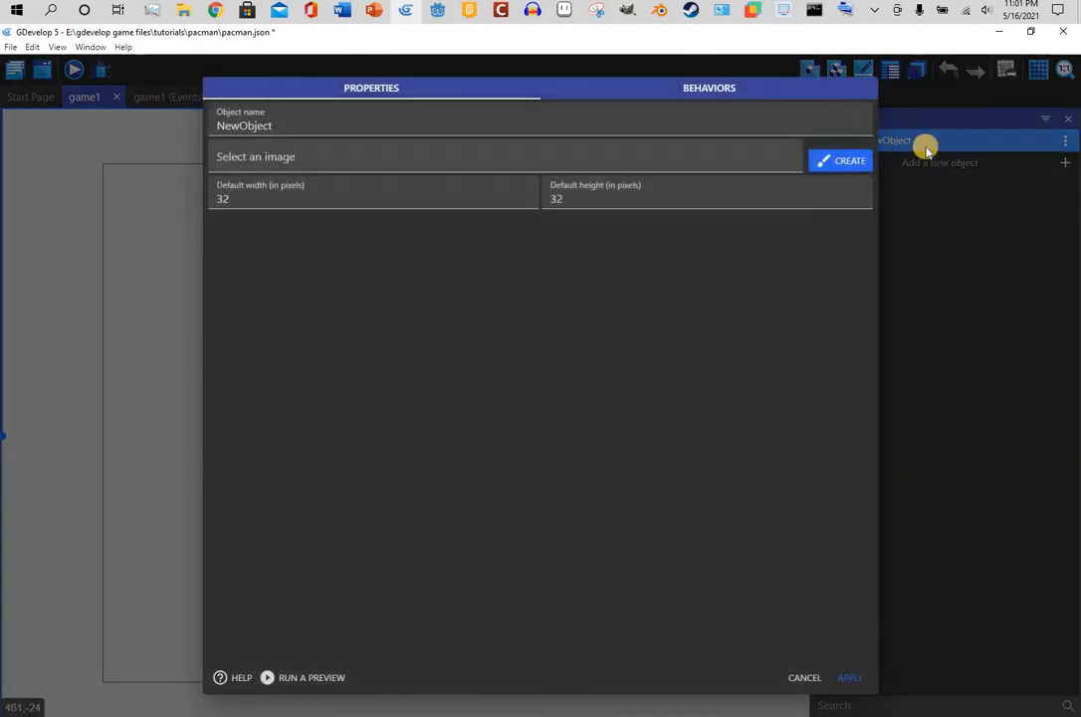
pyautogui.click(836, 161)
pyautogui.click(846, 184)
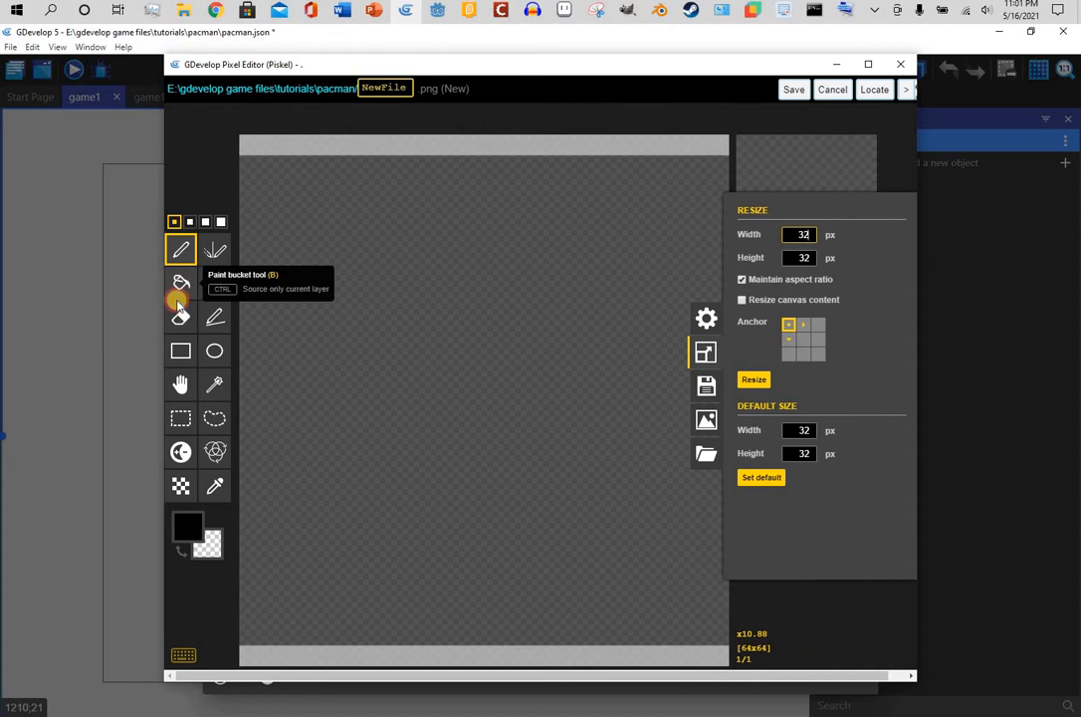
# Fill the whole canvas with red (#ea0707) using the Paint bucket tool and save the image
pyautogui.click(180, 283)
pyautogui.click(188, 526)
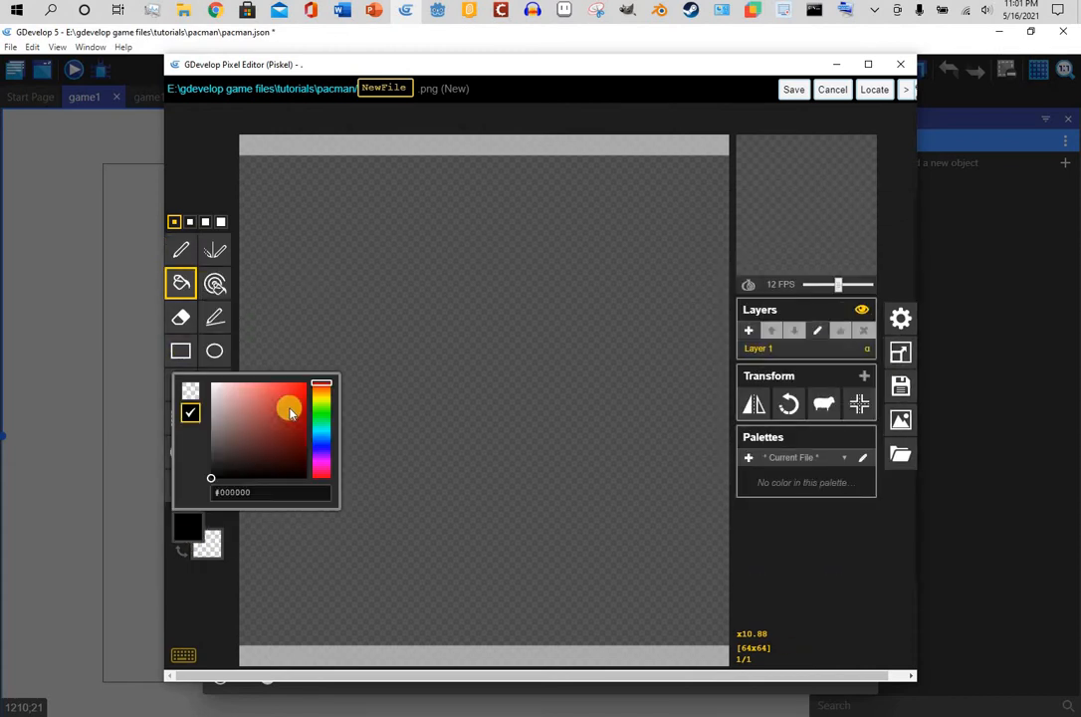
pyautogui.click(303, 388)
pyautogui.click(341, 302)
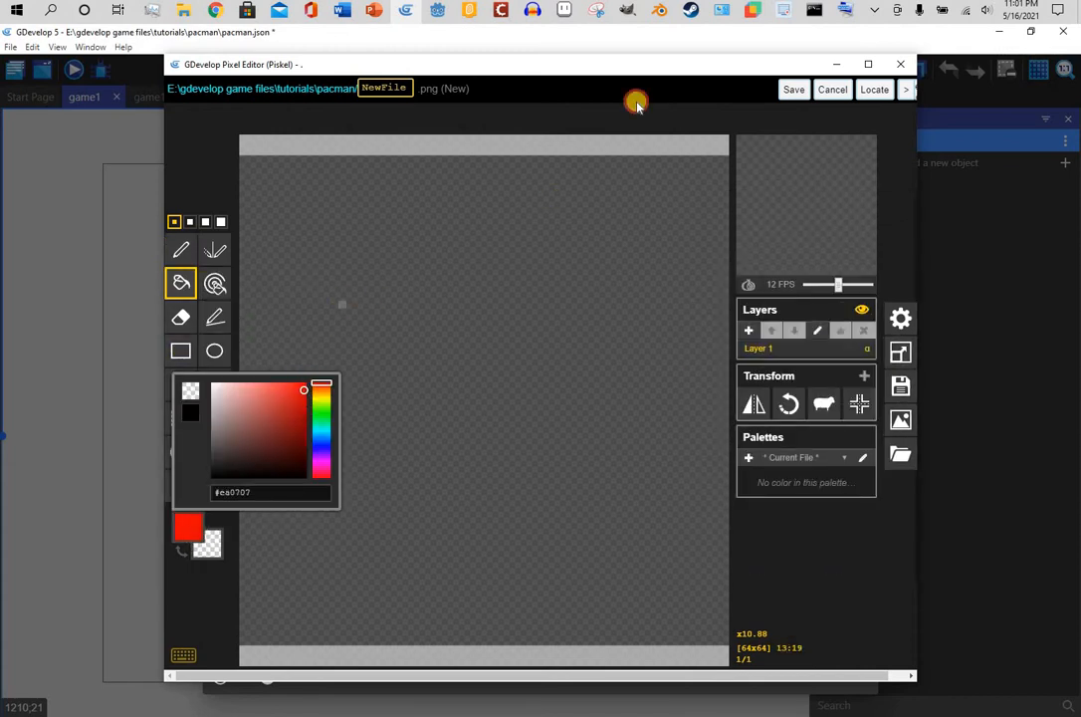
pyautogui.click(796, 91)
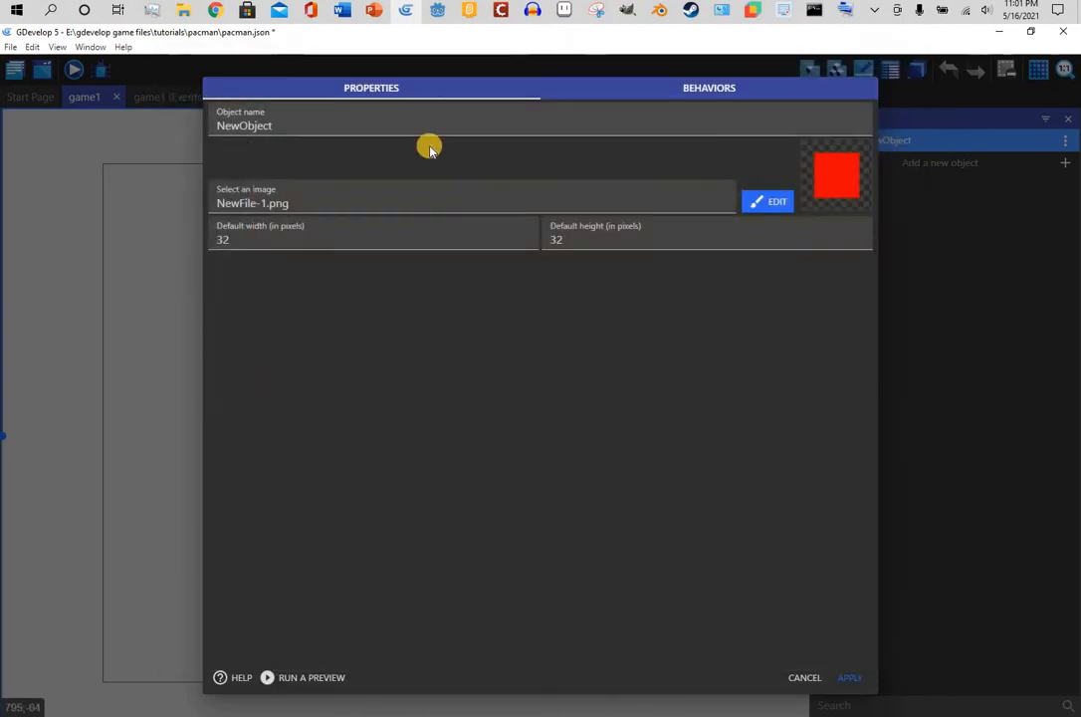
# Name the tiled sprite object "border" and apply its properties
pyautogui.click(429, 134)
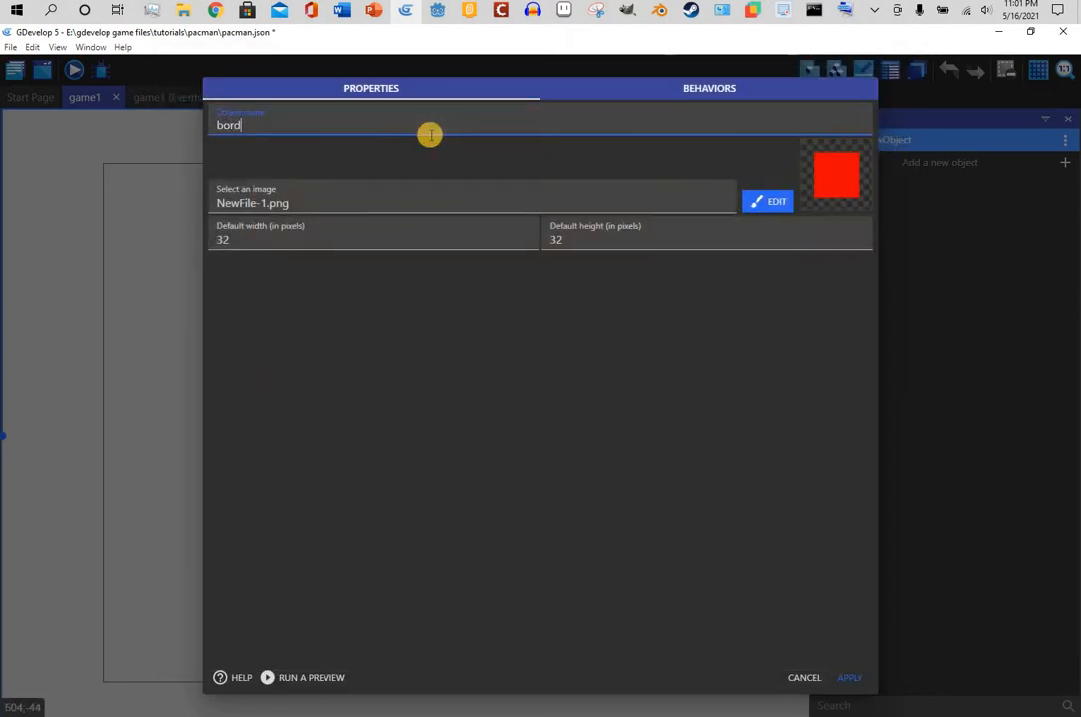
pyautogui.write('border')
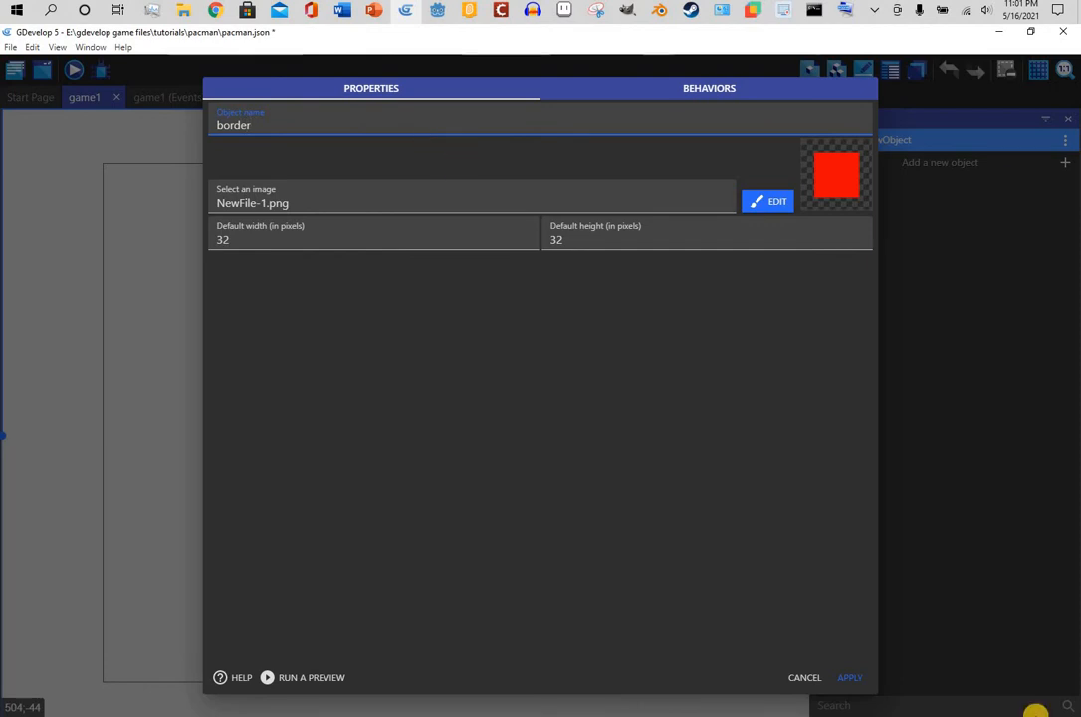
pyautogui.click(848, 678)
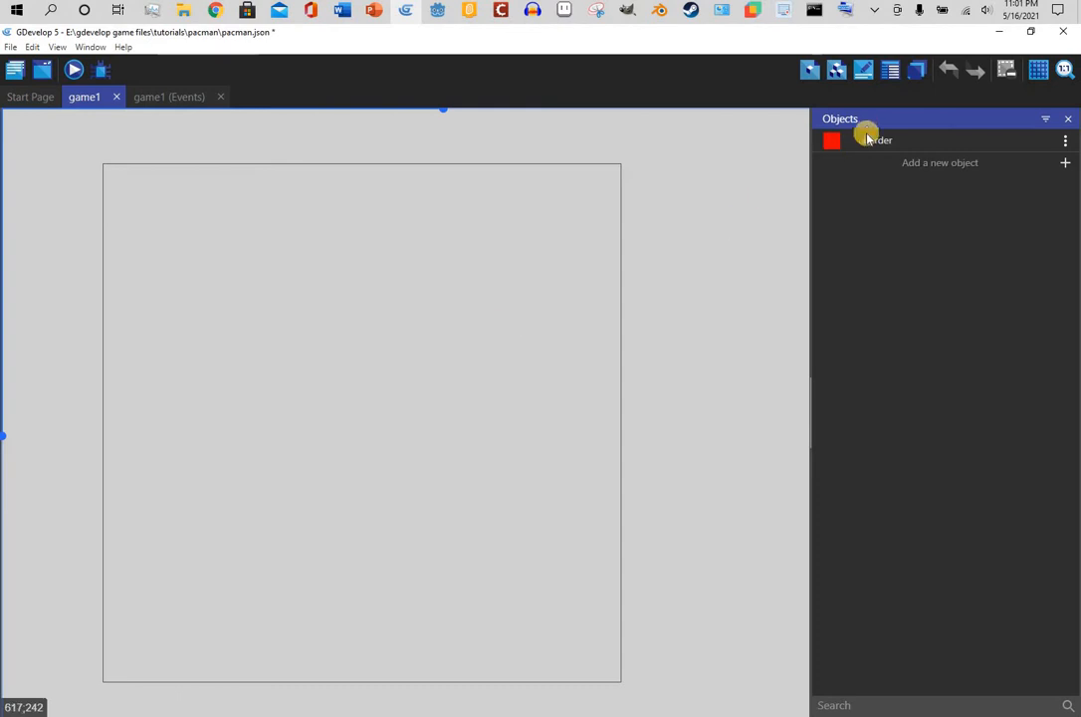
# Place two border instances, stretching one across the scene's top edge and the other down its right edge at X 800, Y -16
pyautogui.moveTo(871, 138); pyautogui.dragTo(104, 136)
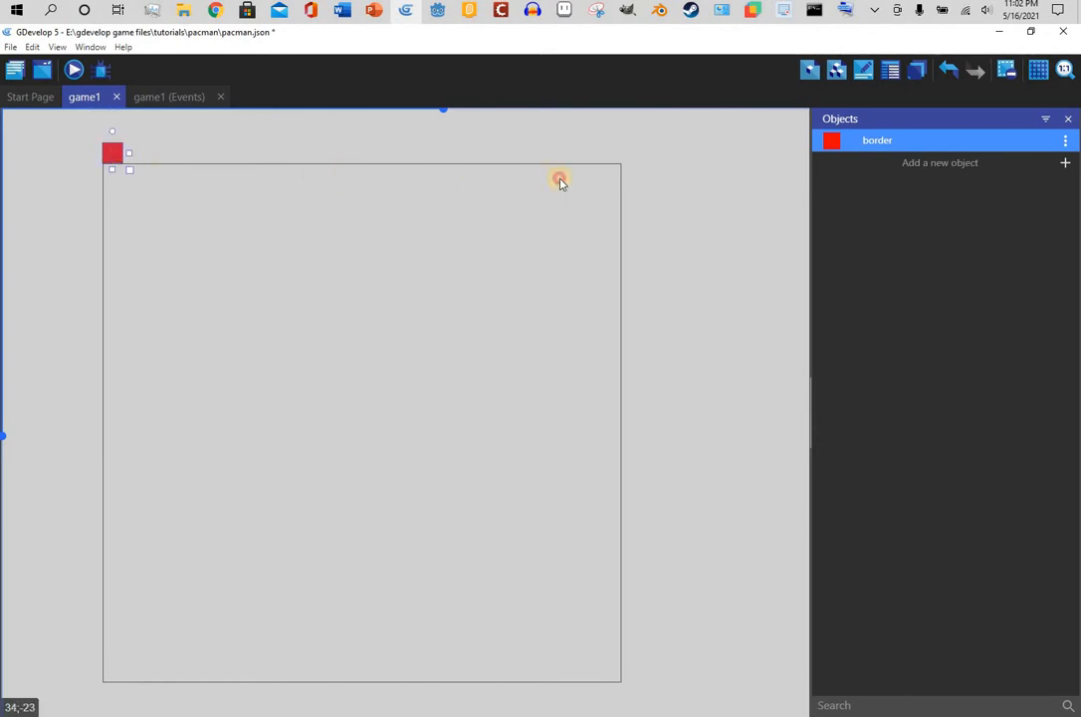
pyautogui.moveTo(560, 182); pyautogui.dragTo(654, 179)
pyautogui.moveTo(867, 145); pyautogui.dragTo(624, 157)
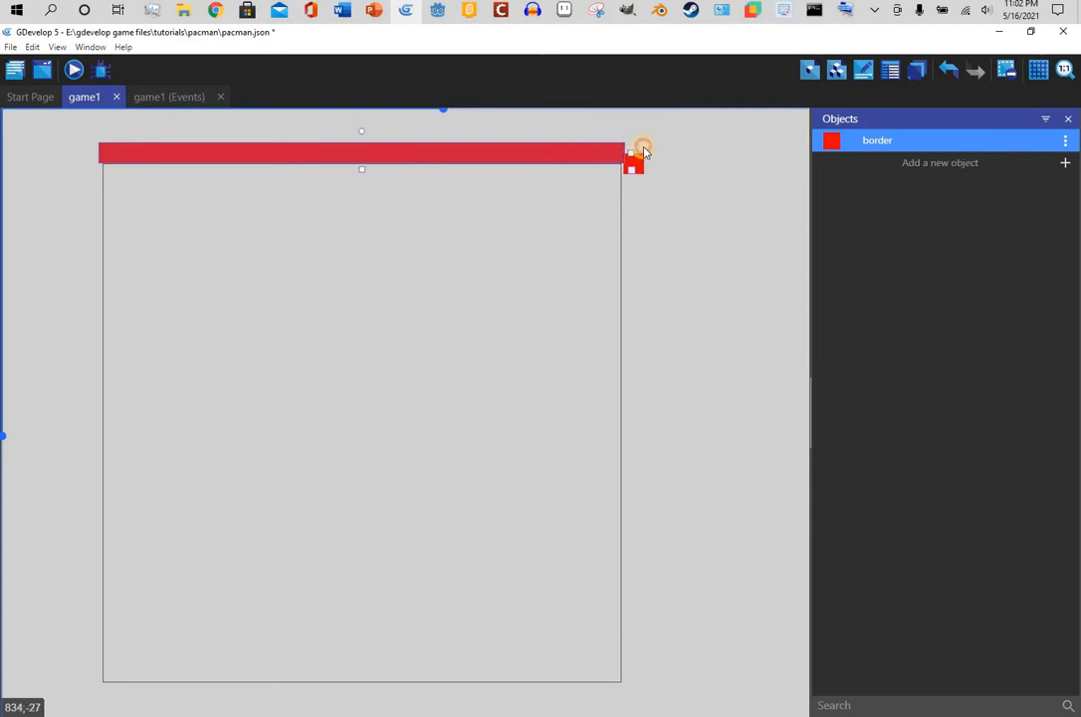
pyautogui.click(639, 156)
pyautogui.moveTo(640, 158); pyautogui.dragTo(665, 701)
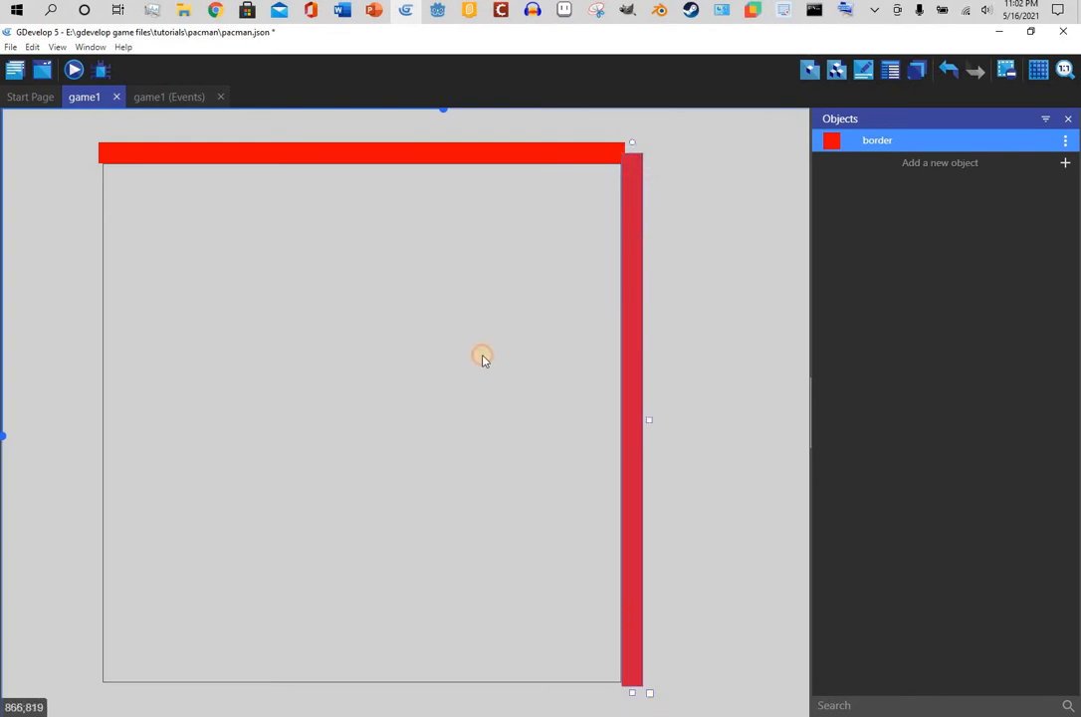
pyautogui.click(512, 147)
pyautogui.rightClick(514, 149)
pyautogui.click(716, 237)
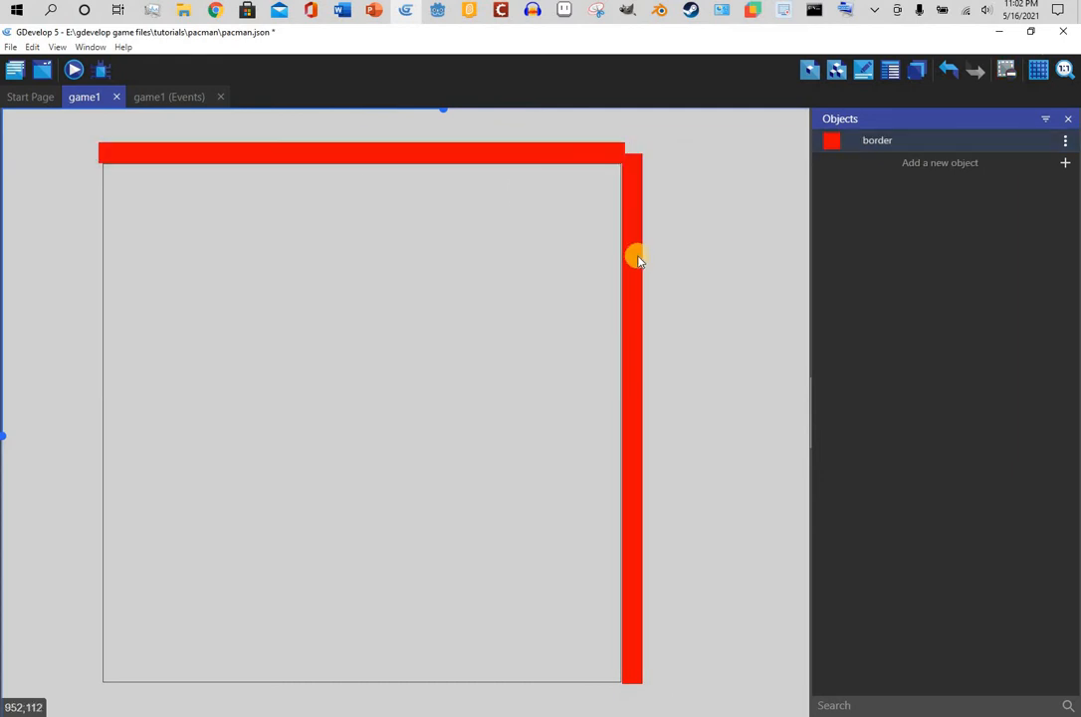
pyautogui.click(635, 259)
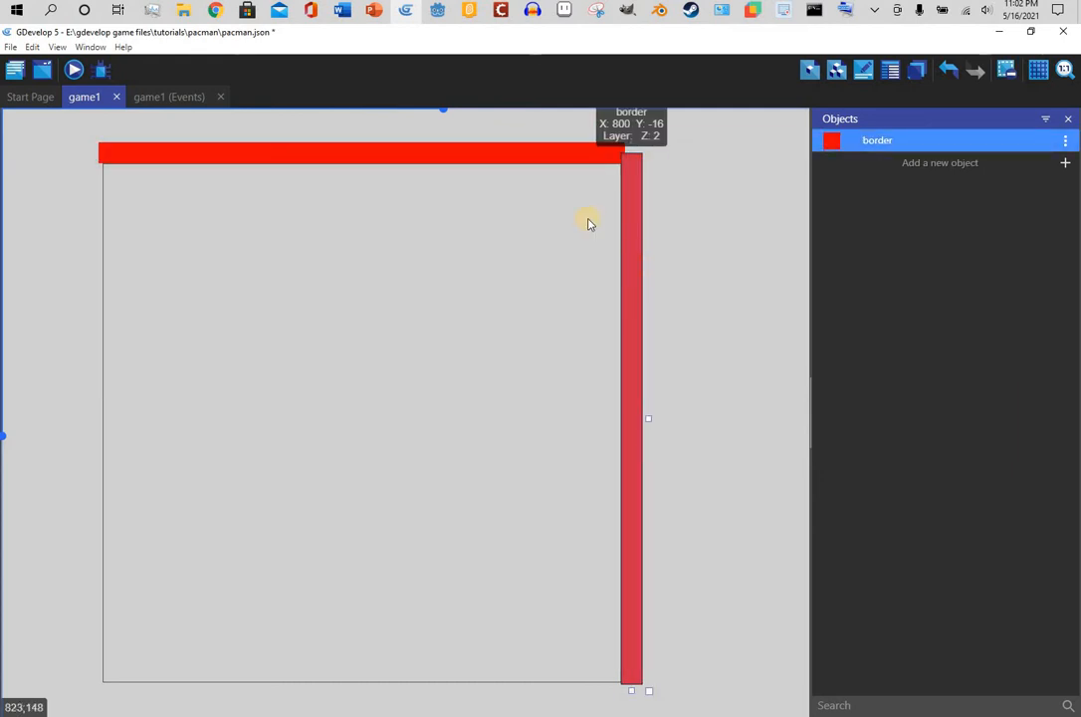
# Copy the top border and paste it along the scene's bottom edge at about X -4, Y 799
pyautogui.click(602, 153)
pyautogui.rightClick(602, 150)
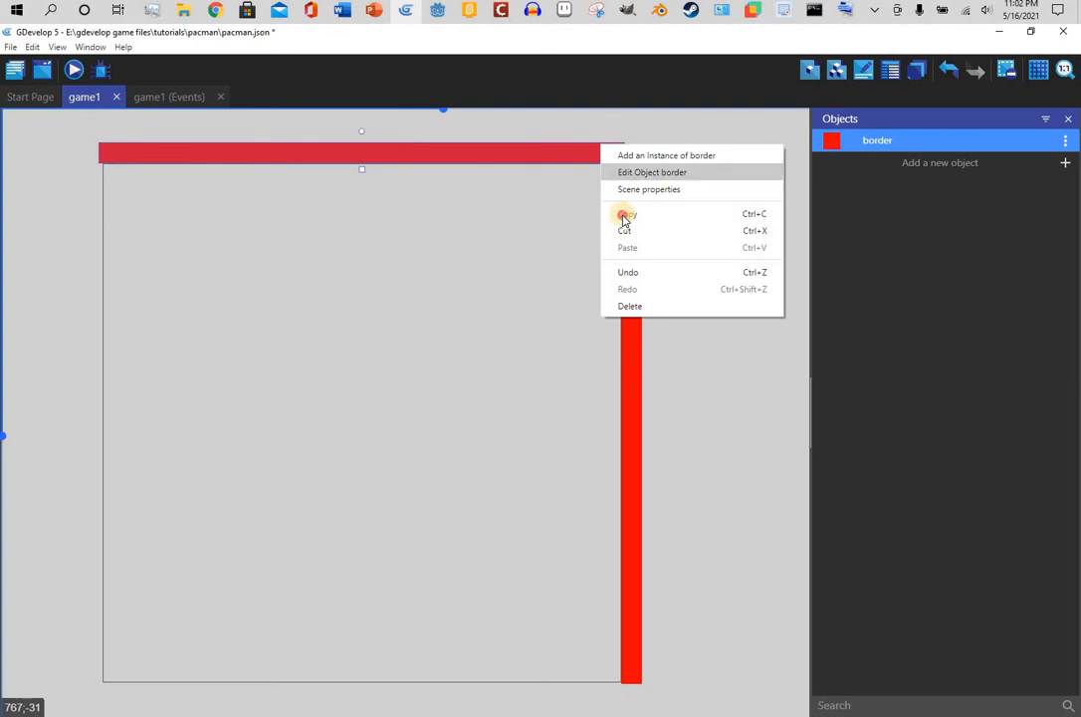
pyautogui.click(625, 215)
pyautogui.rightClick(529, 415)
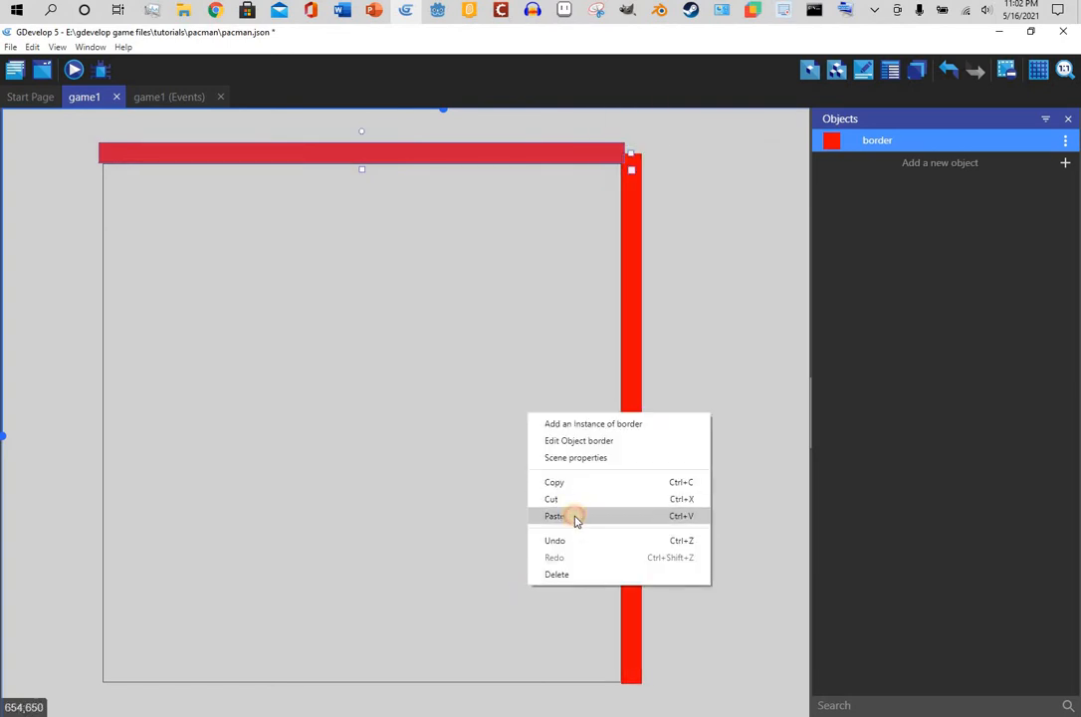
pyautogui.click(574, 517)
pyautogui.moveTo(488, 603); pyautogui.dragTo(541, 692)
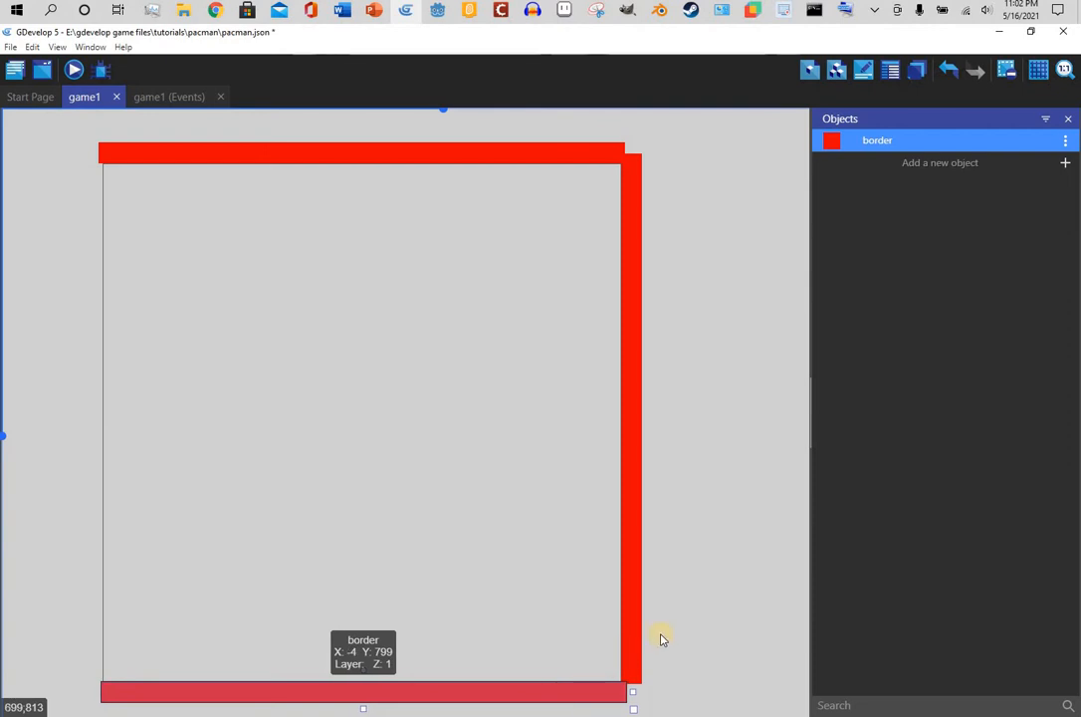
pyautogui.click(662, 602)
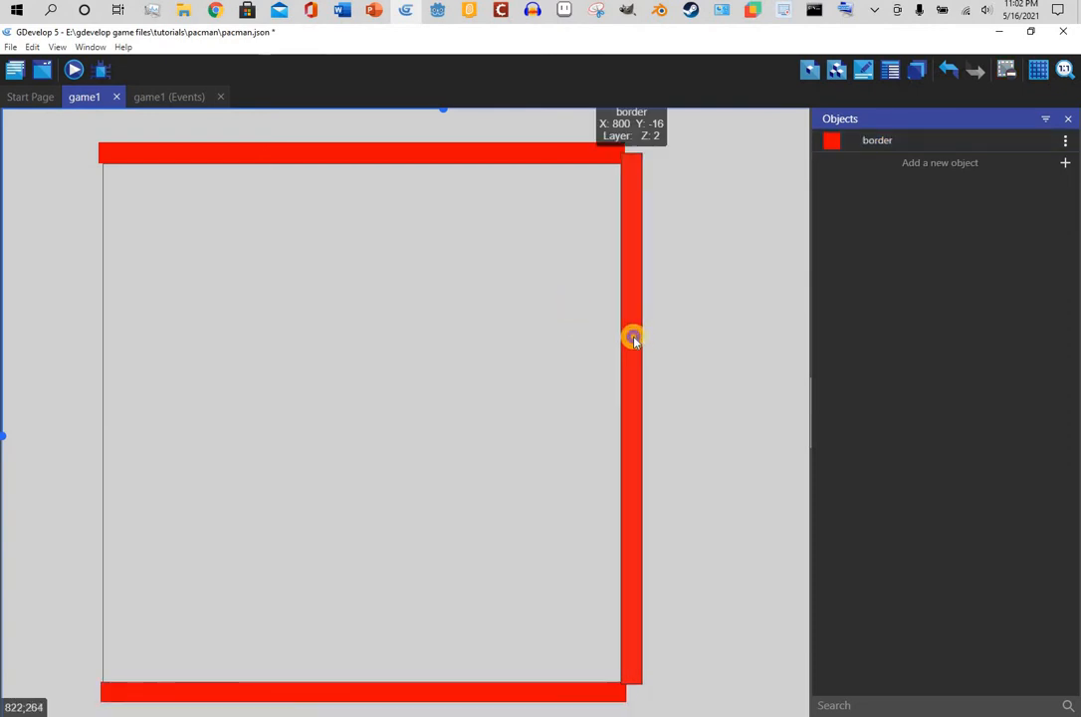
# Copy the right border, paste it on the scene's left side and align it outside the edge at X -32, Y 0
pyautogui.rightClick(633, 340)
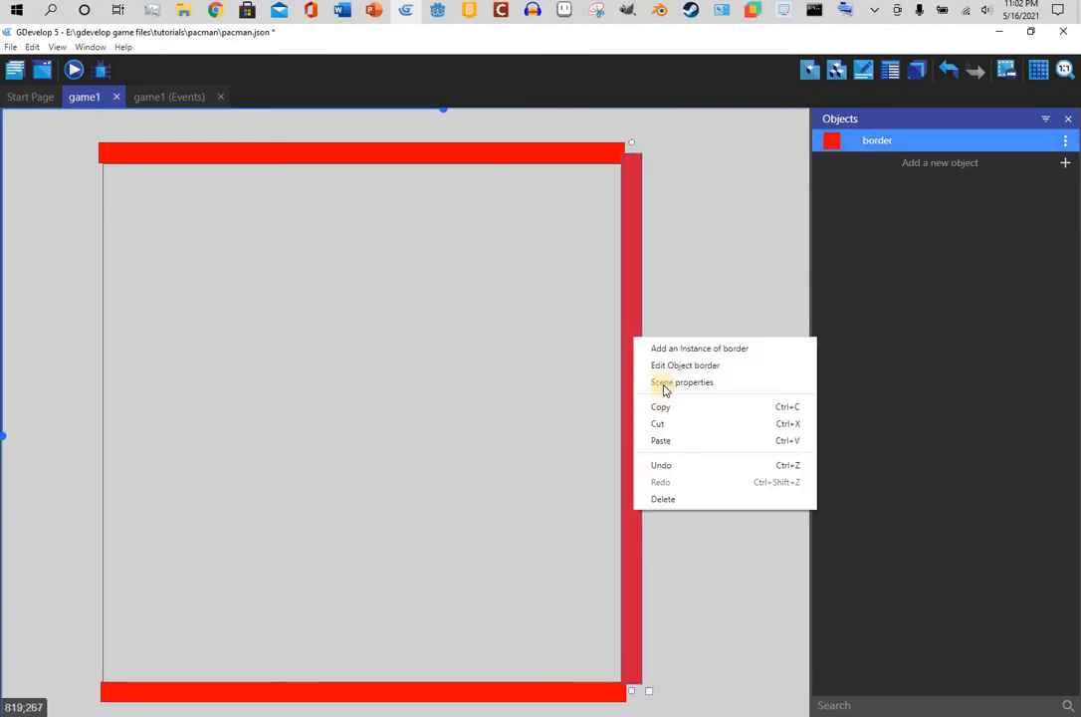
pyautogui.rightClick(99, 348)
pyautogui.click(127, 450)
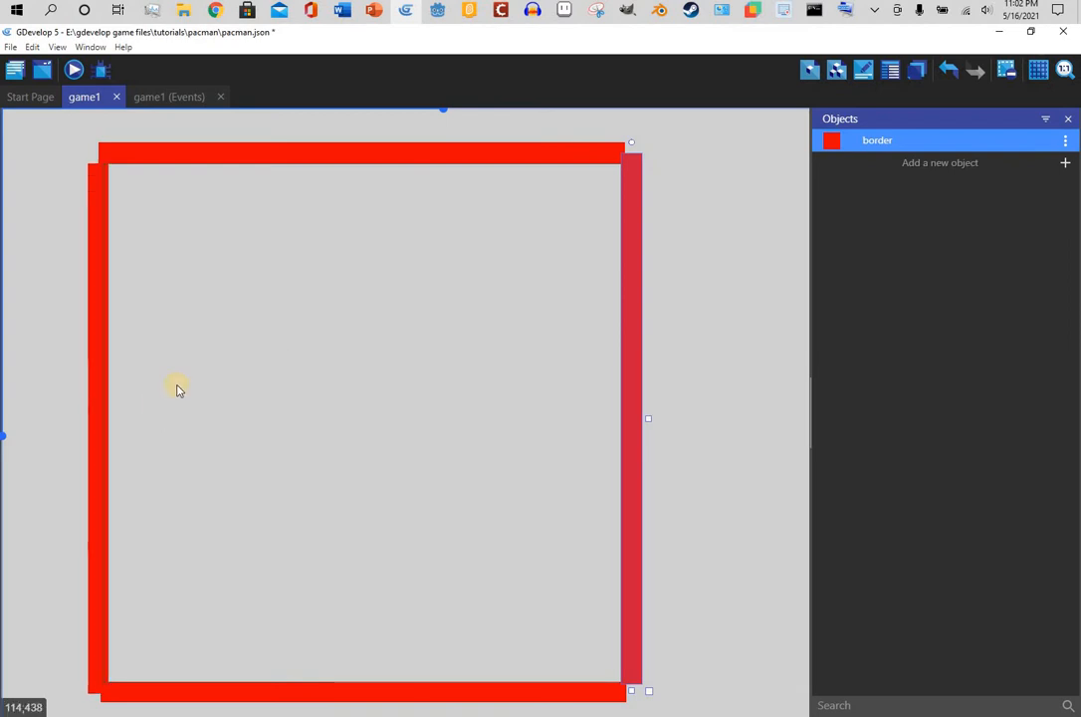
pyautogui.click(85, 375)
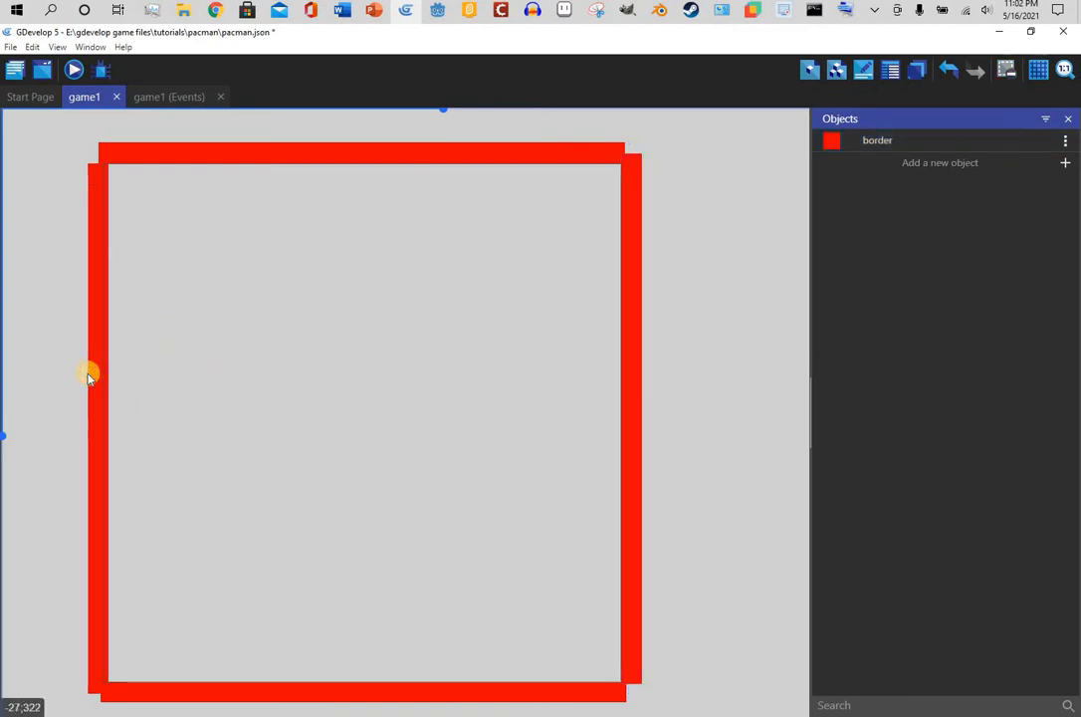
pyautogui.click(96, 383)
pyautogui.moveTo(96, 383); pyautogui.dragTo(94, 384)
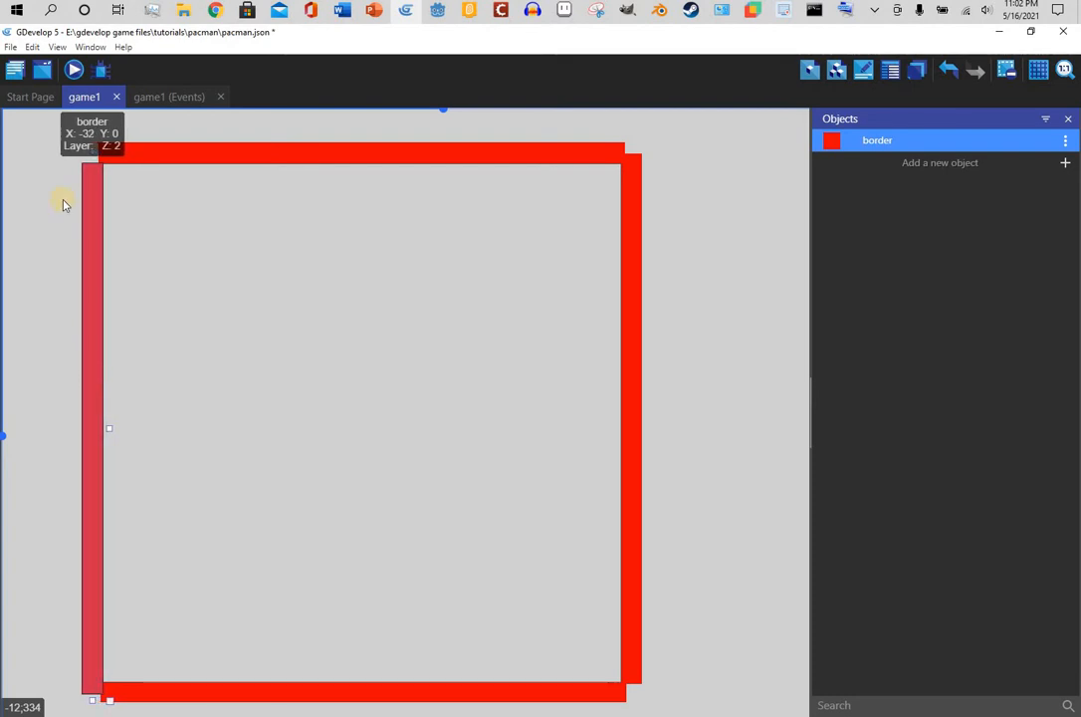
# Preview the project in a maximized window to check the scene's borders, and close the preview
pyautogui.click(69, 68)
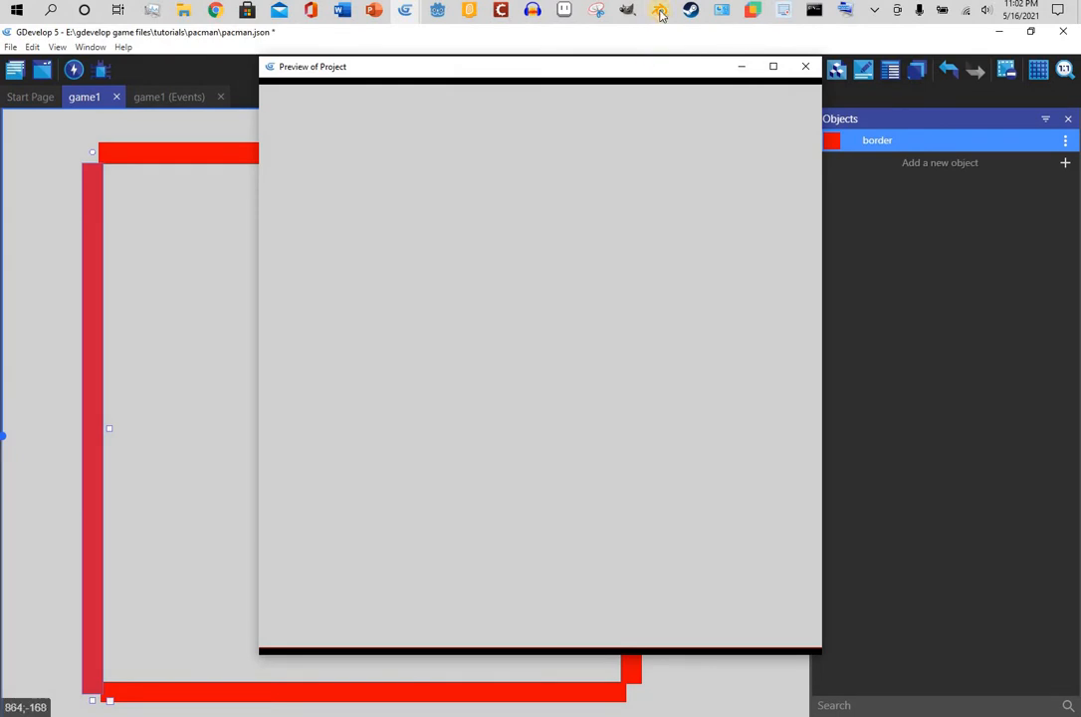
pyautogui.click(772, 66)
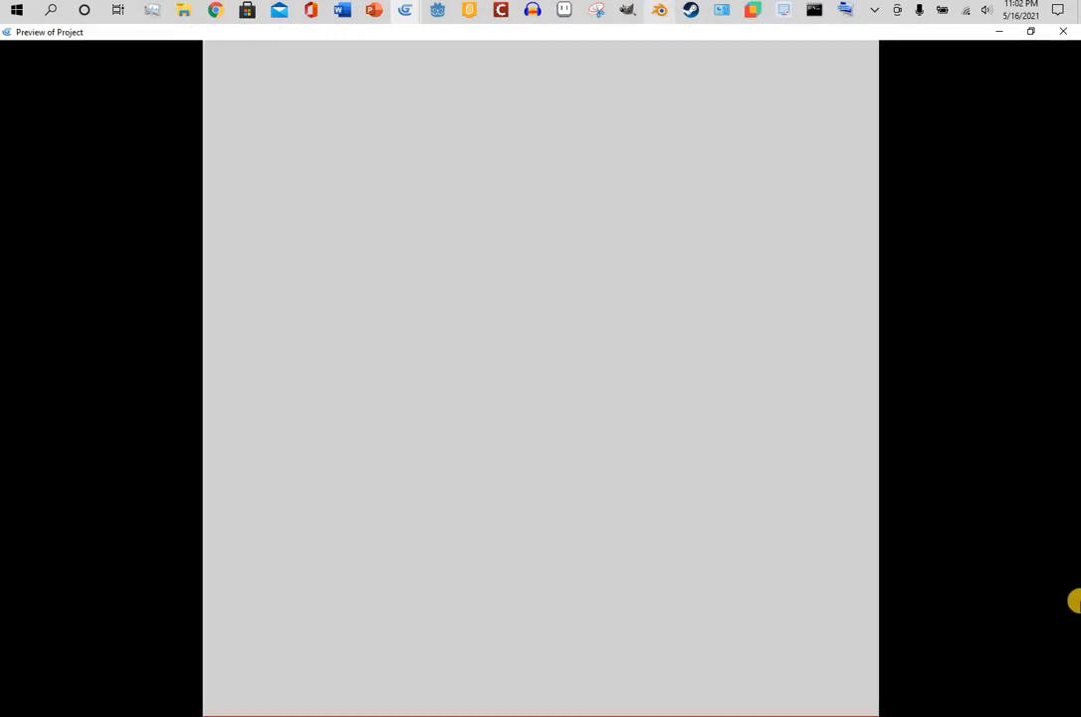
pyautogui.click(1067, 32)
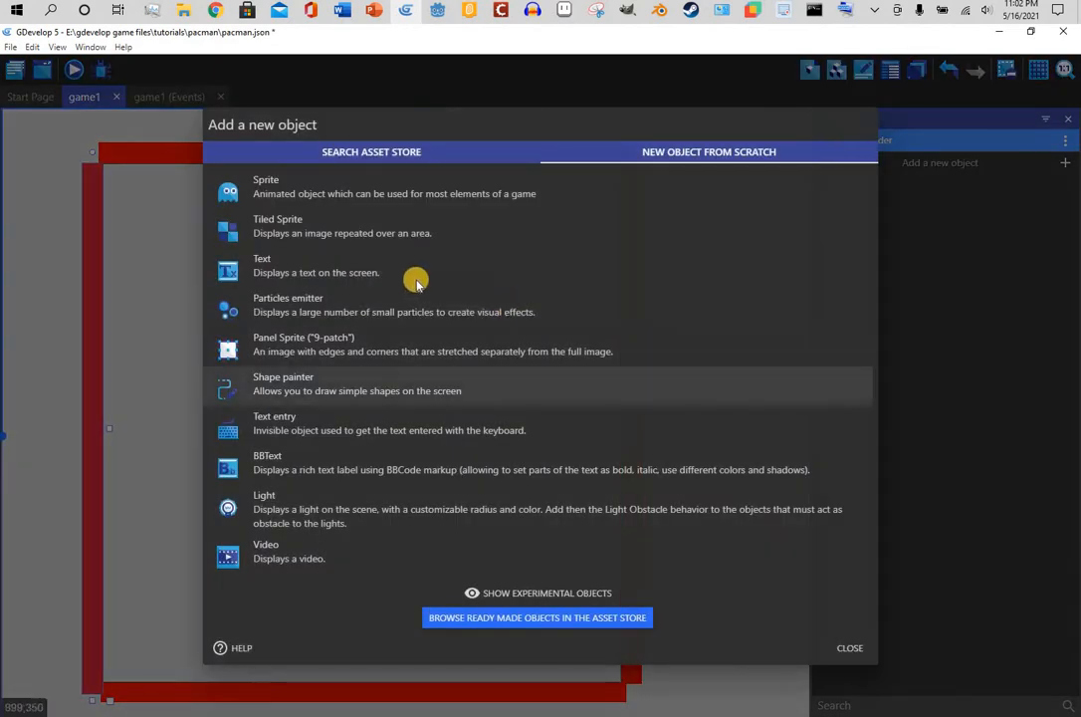
# Add a new Sprite object from scratch, give it an animation and start editing that animation in Piskel
pyautogui.click(374, 194)
pyautogui.click(770, 183)
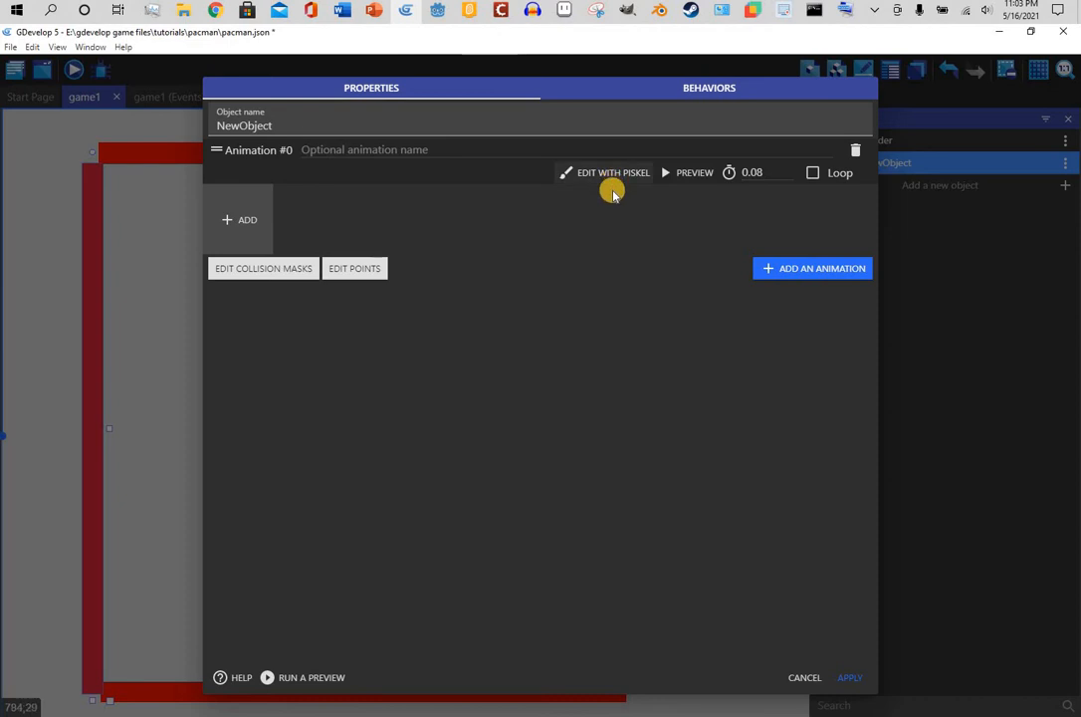
pyautogui.click(612, 181)
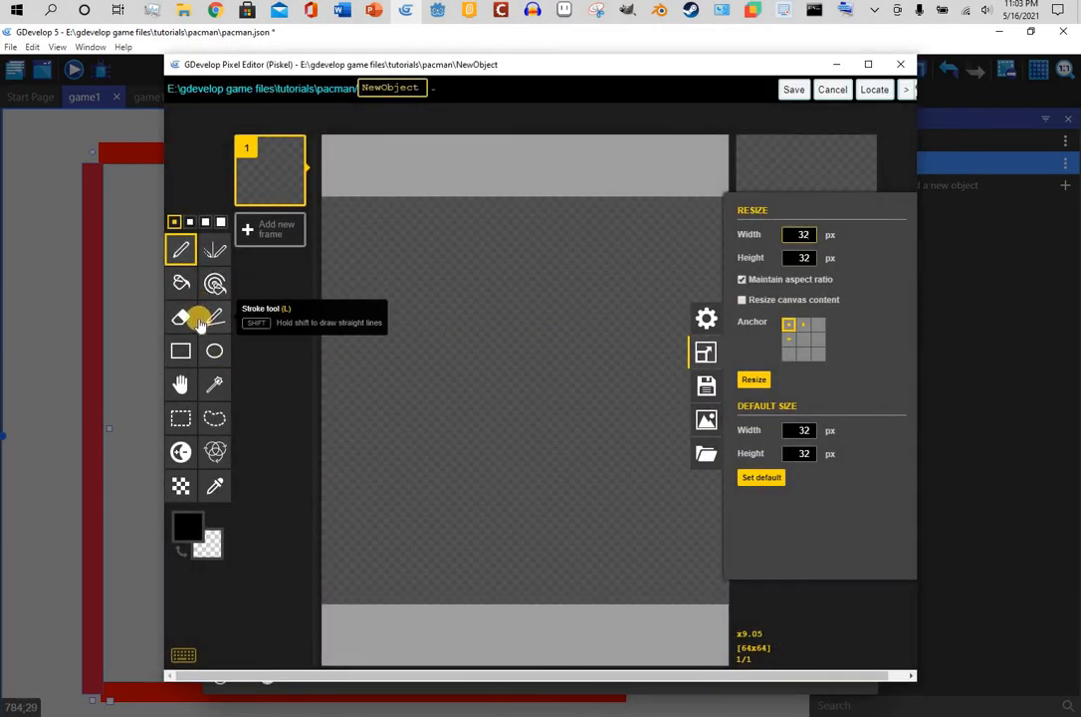
# Draw a black circle outline nearly filling the canvas and duplicate its frame as frame 2, without leaving a blank frame
pyautogui.click(213, 354)
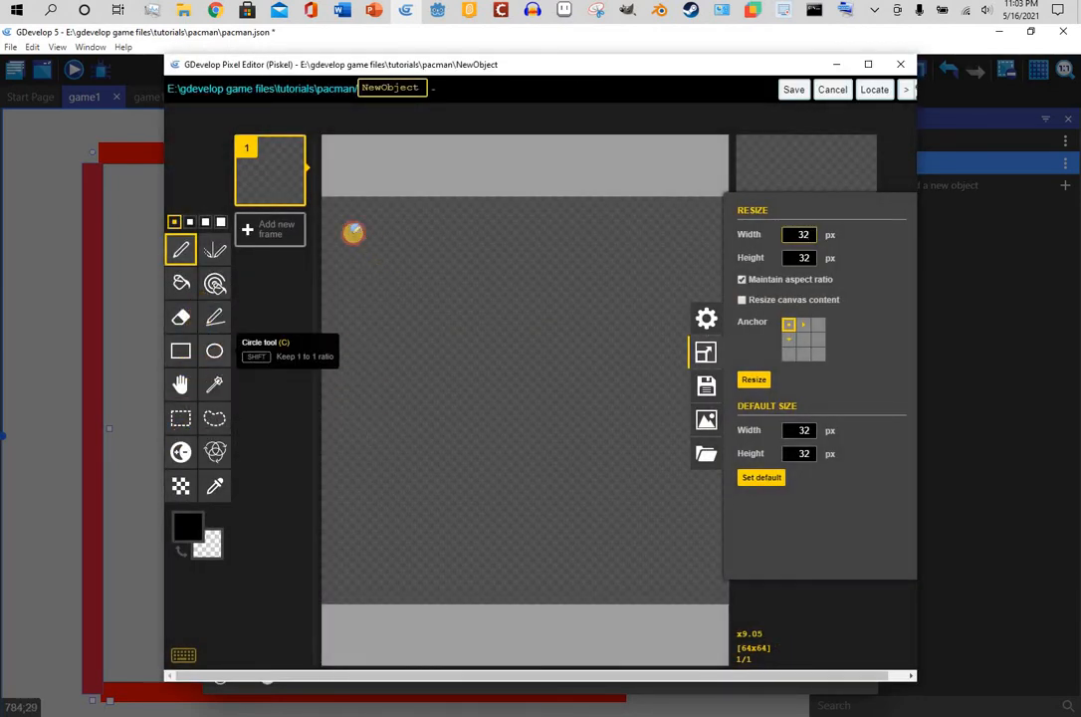
pyautogui.moveTo(334, 209); pyautogui.dragTo(731, 602)
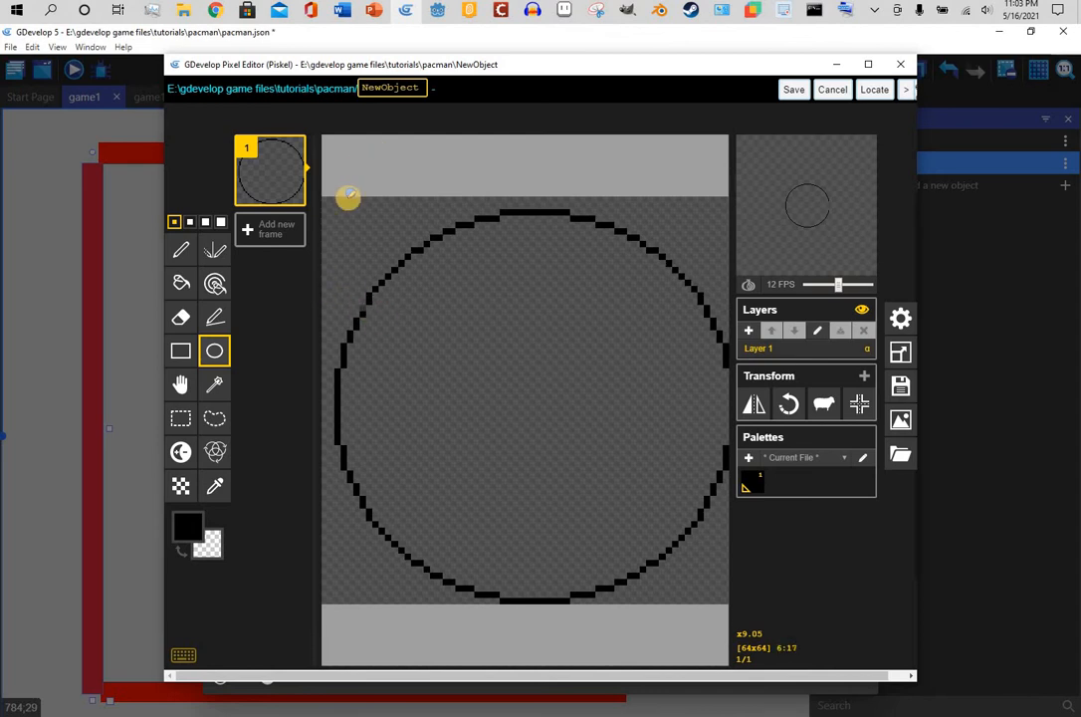
pyautogui.click(296, 228)
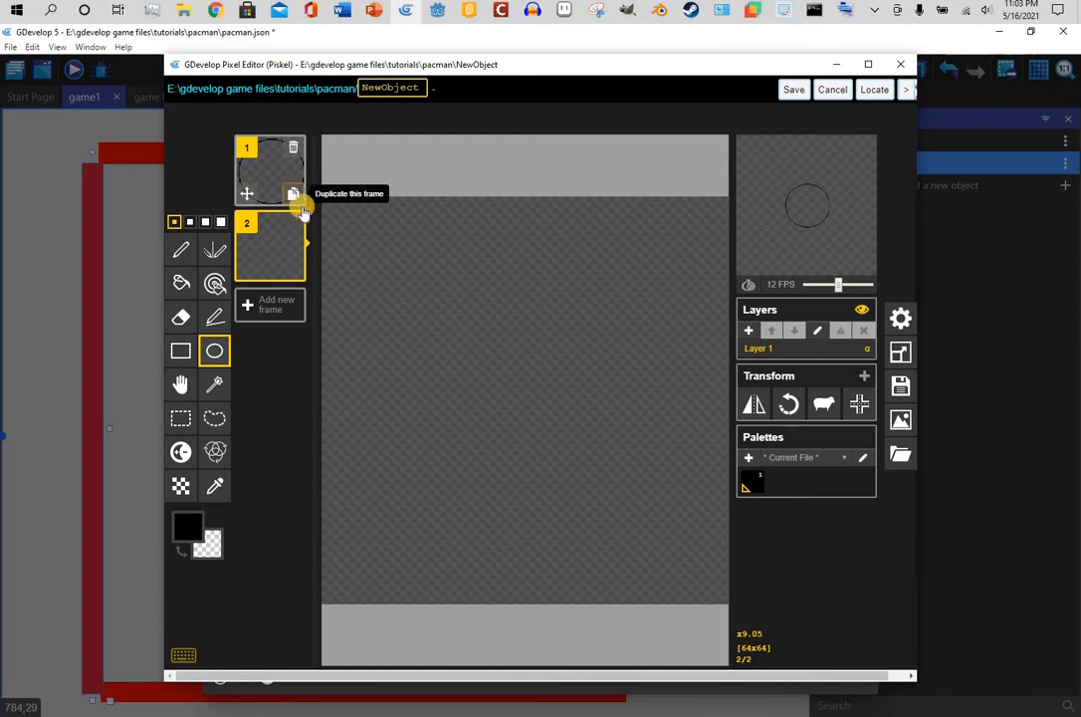
pyautogui.click(296, 199)
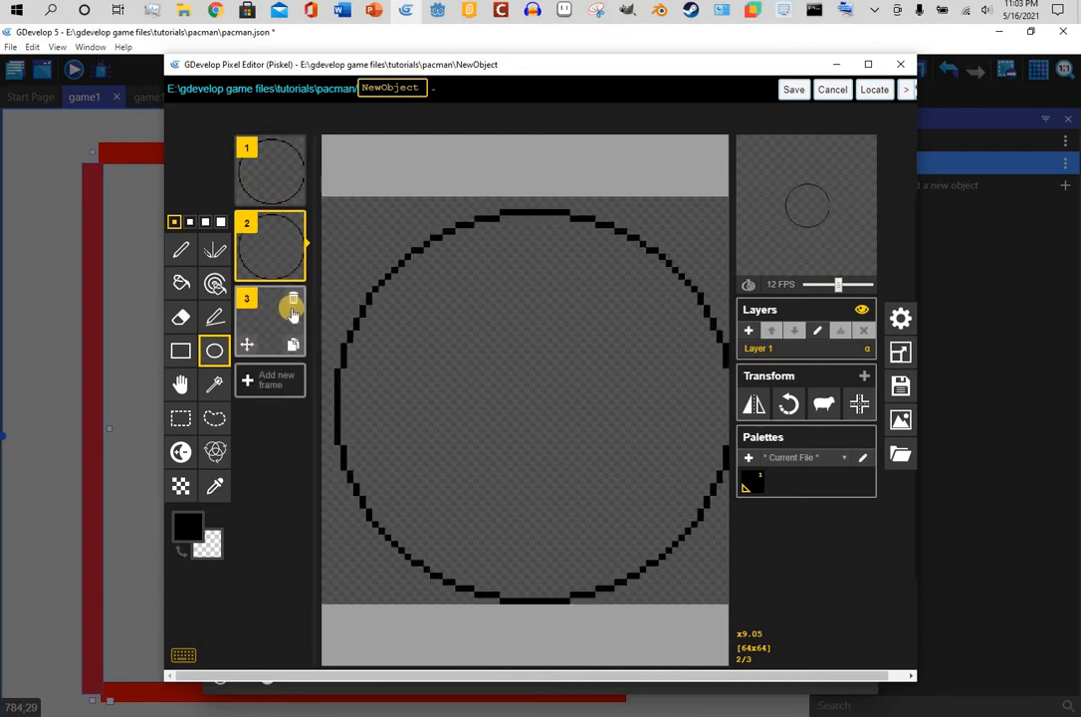
pyautogui.click(293, 304)
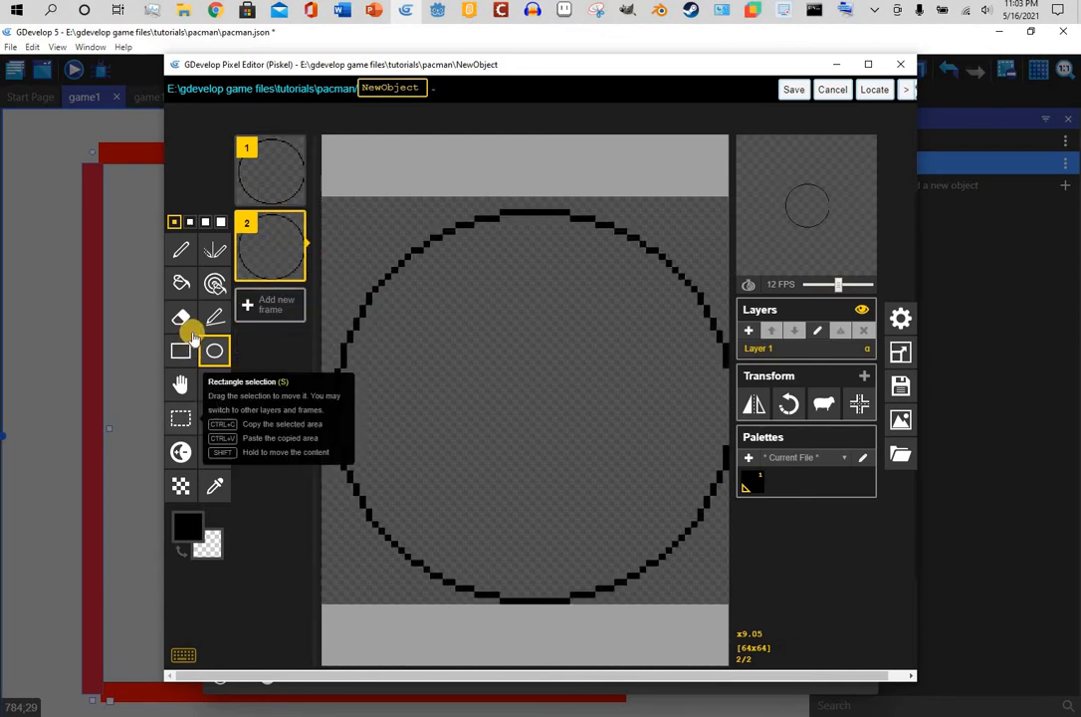
# In frame 2, erase the circle's right side and draw two strokes meeting near the centre to form an open mouth
pyautogui.press('e')
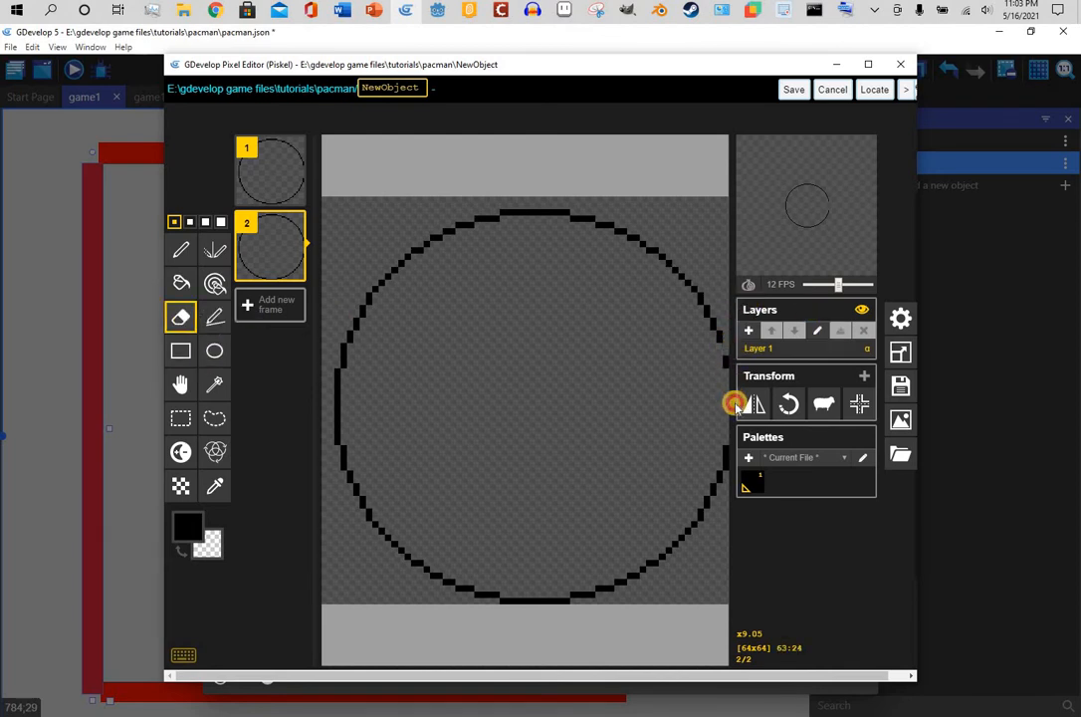
pyautogui.moveTo(735, 403); pyautogui.dragTo(725, 457)
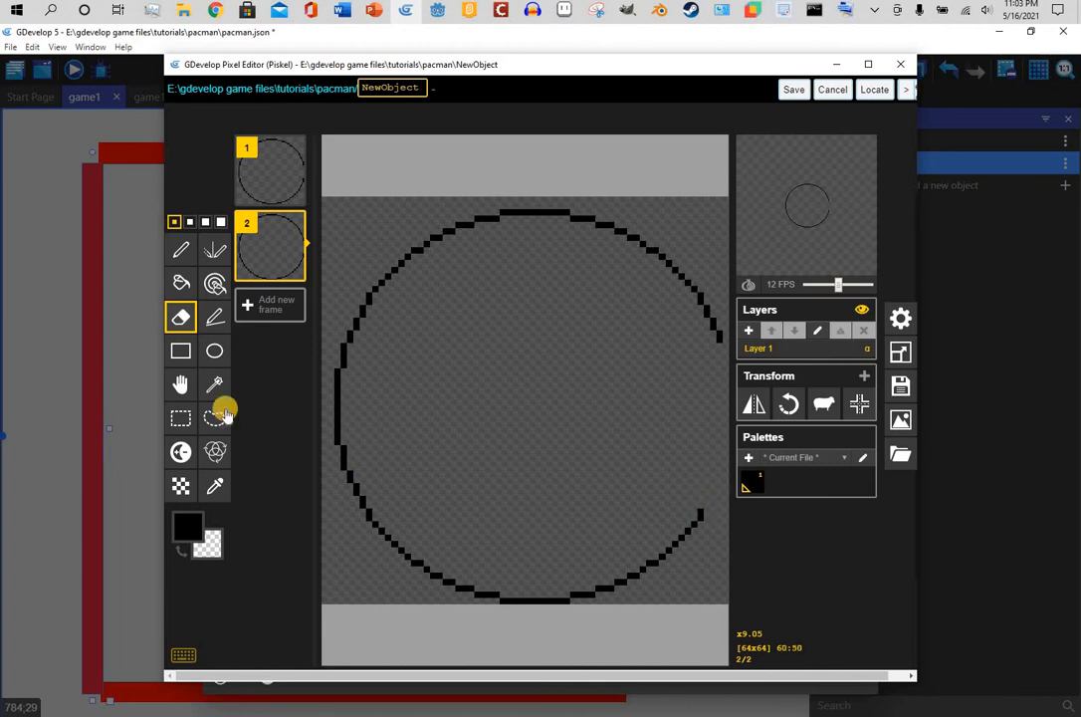
pyautogui.click(214, 317)
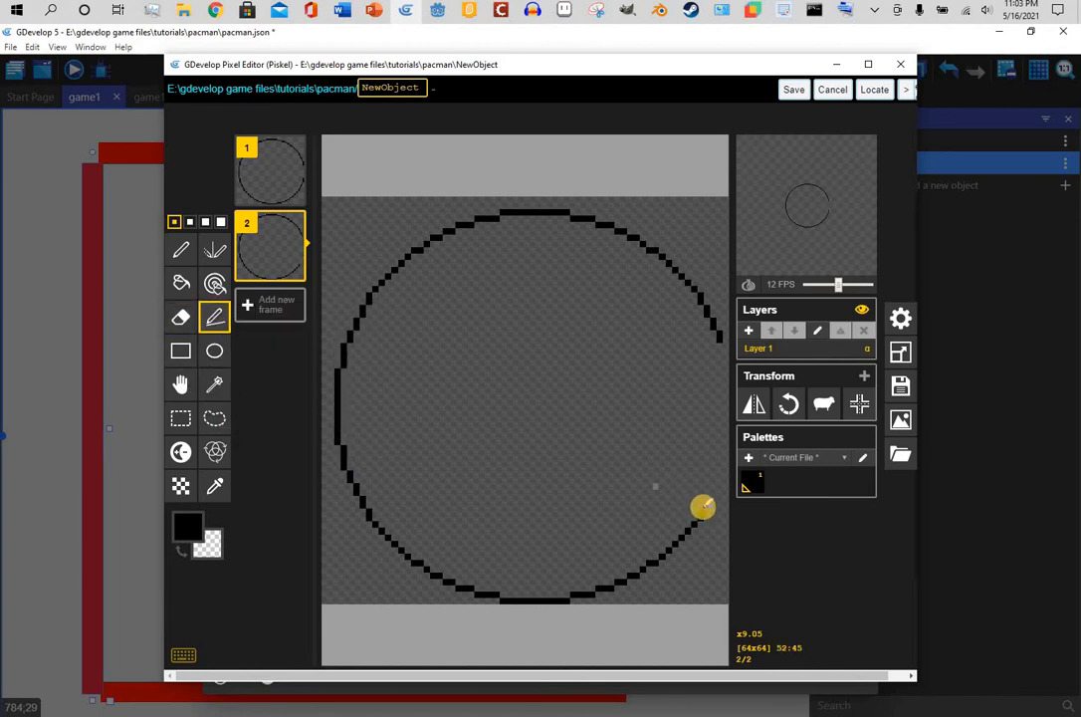
pyautogui.moveTo(625, 442)
pyautogui.mouseDown()
pyautogui.moveTo(535, 378)
pyautogui.moveTo(719, 313)
pyautogui.moveTo(715, 336)
pyautogui.mouseUp()
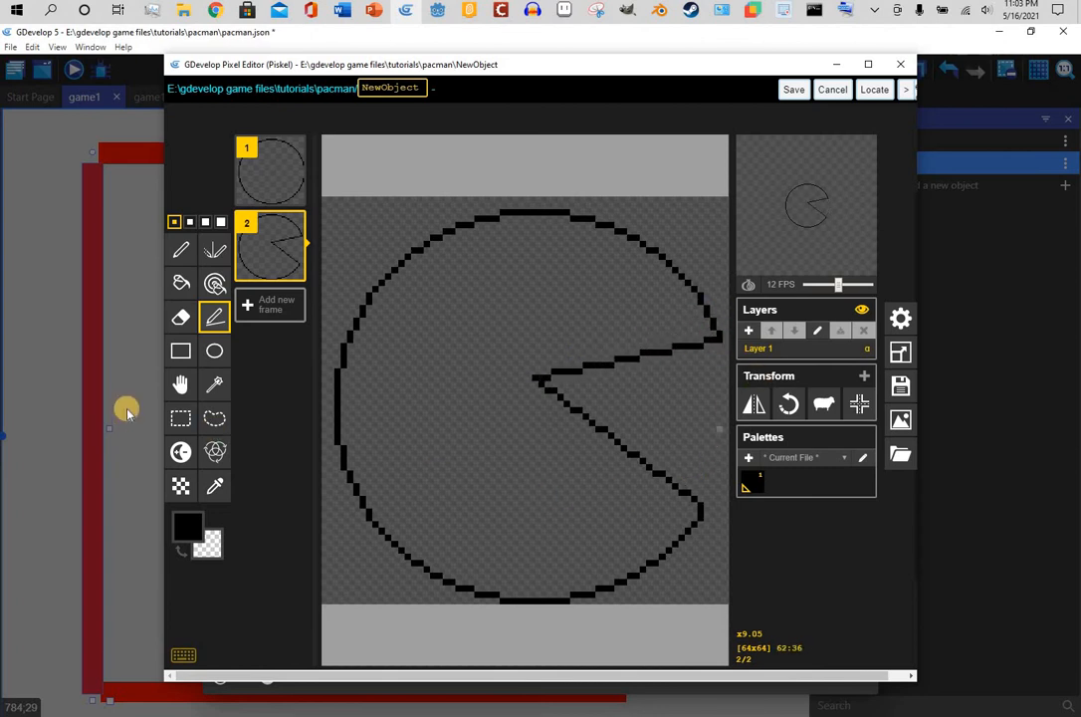
# Fill the open-mouthed shape in frame 2, including its outline, with solid yellow
pyautogui.click(177, 280)
pyautogui.click(182, 523)
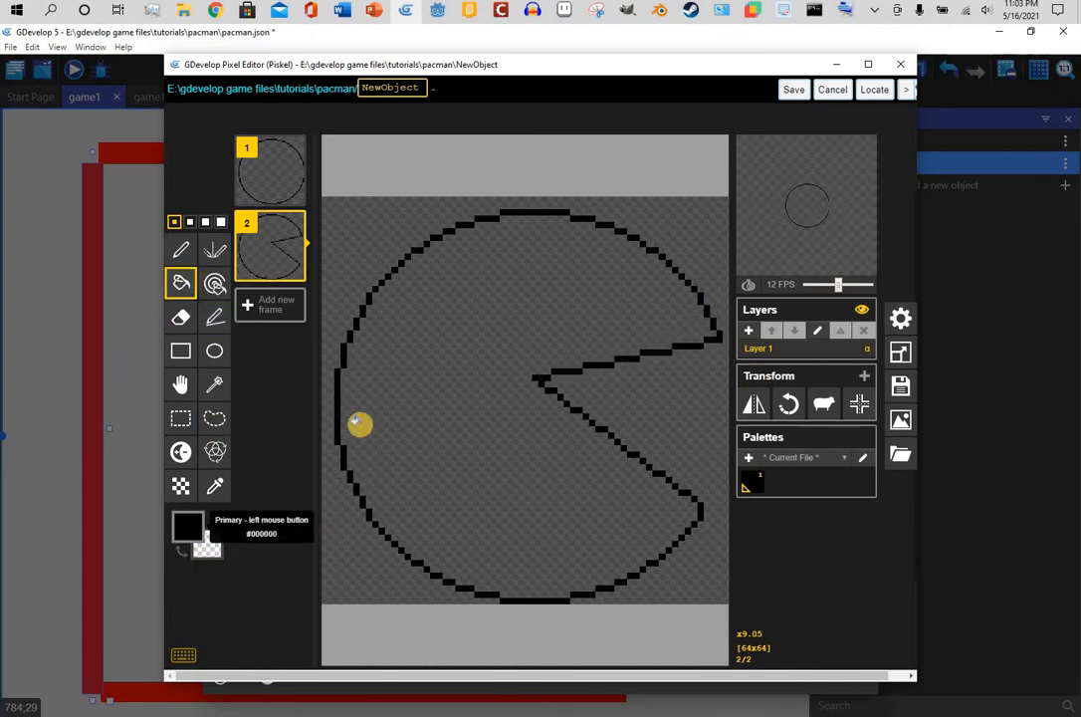
pyautogui.click(318, 401)
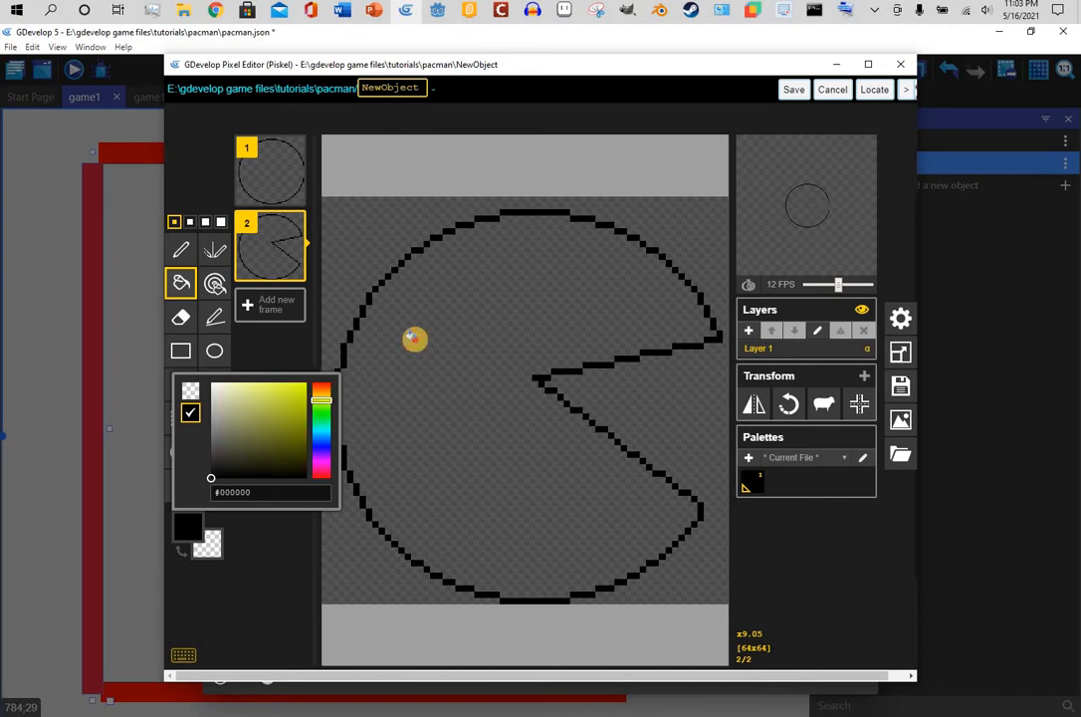
pyautogui.click(394, 358)
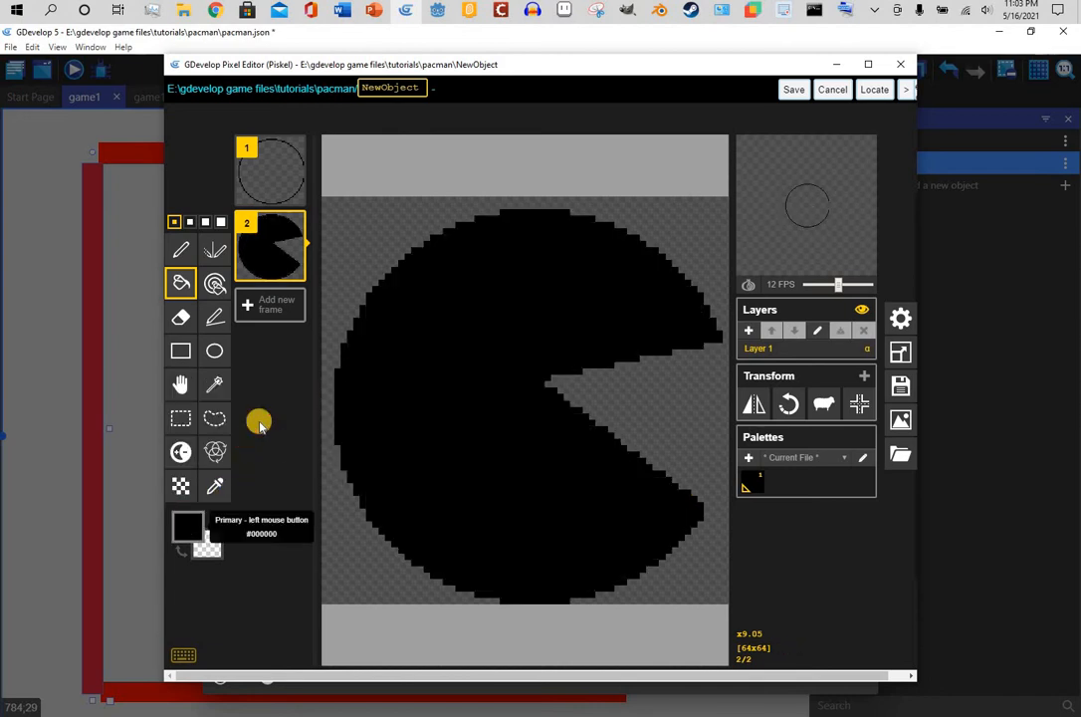
pyautogui.click(189, 522)
pyautogui.click(304, 390)
pyautogui.click(460, 316)
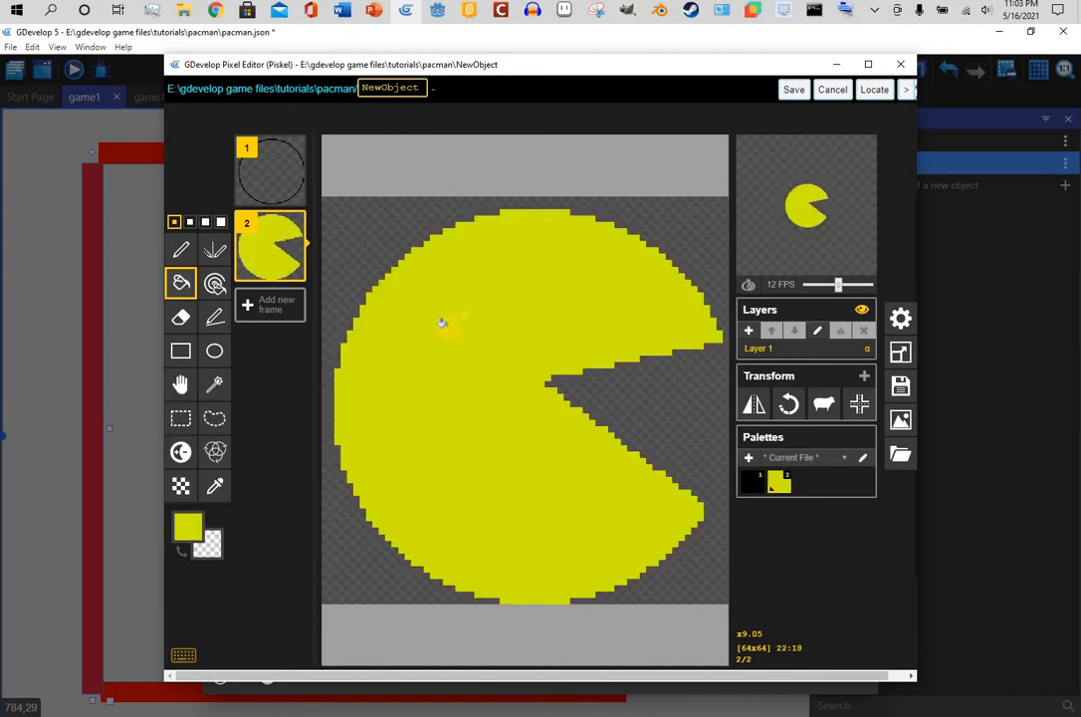
# Fill the circle in frame 1 with the same yellow, keeping its black outline, and save the sprite
pyautogui.click(267, 175)
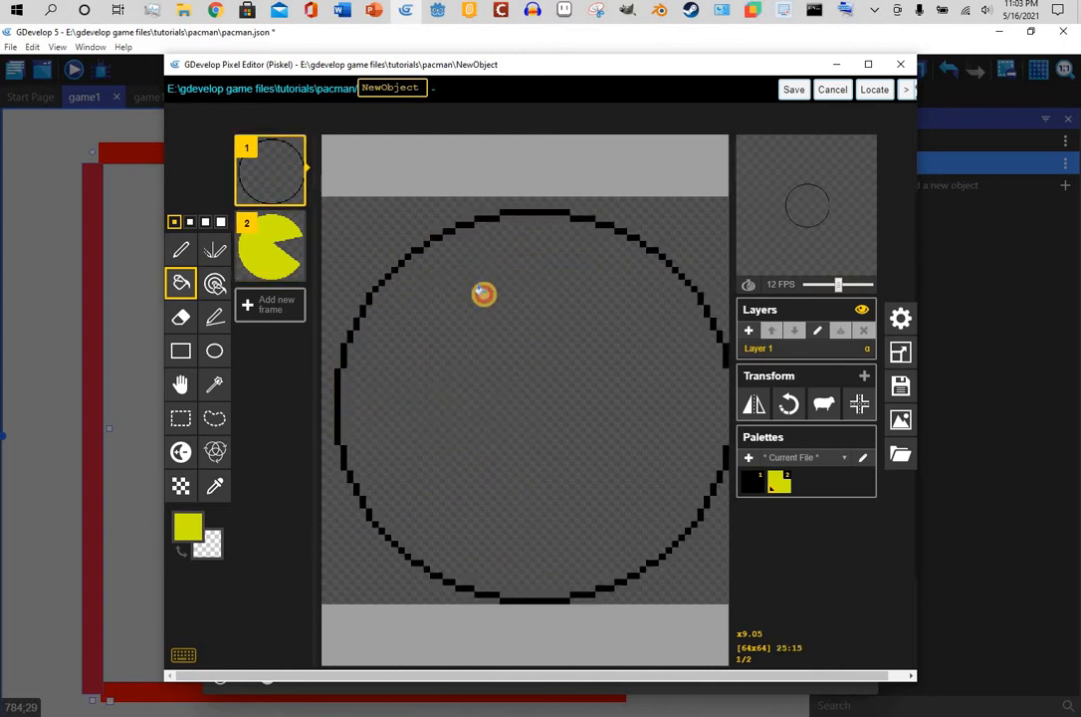
pyautogui.click(518, 336)
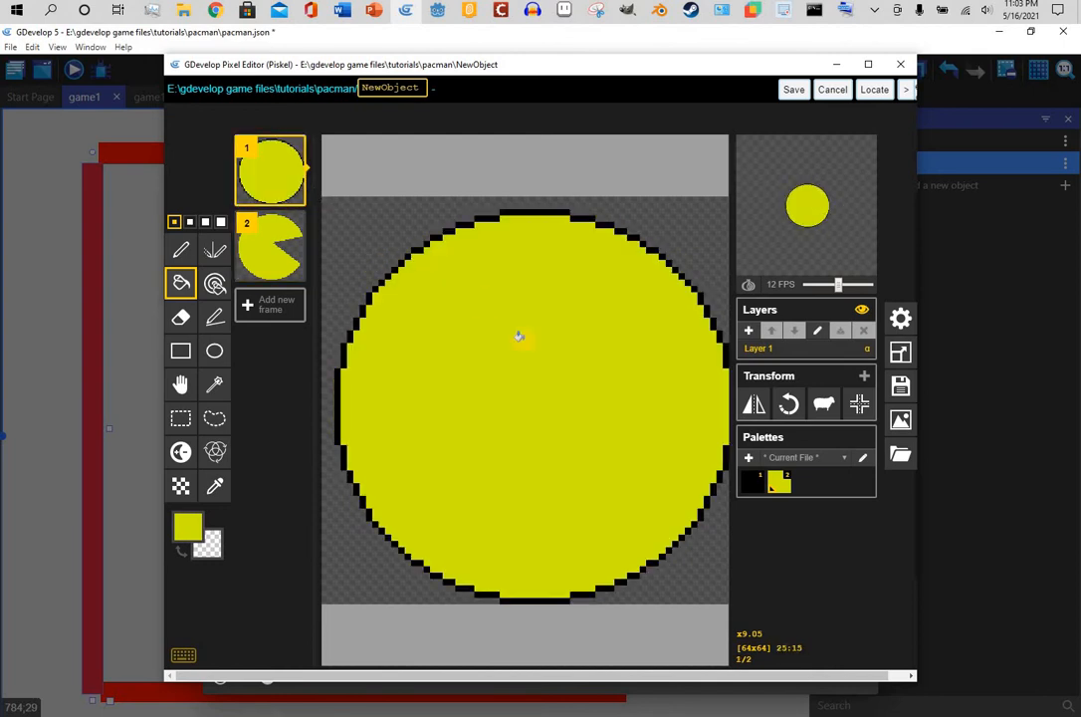
pyautogui.click(793, 90)
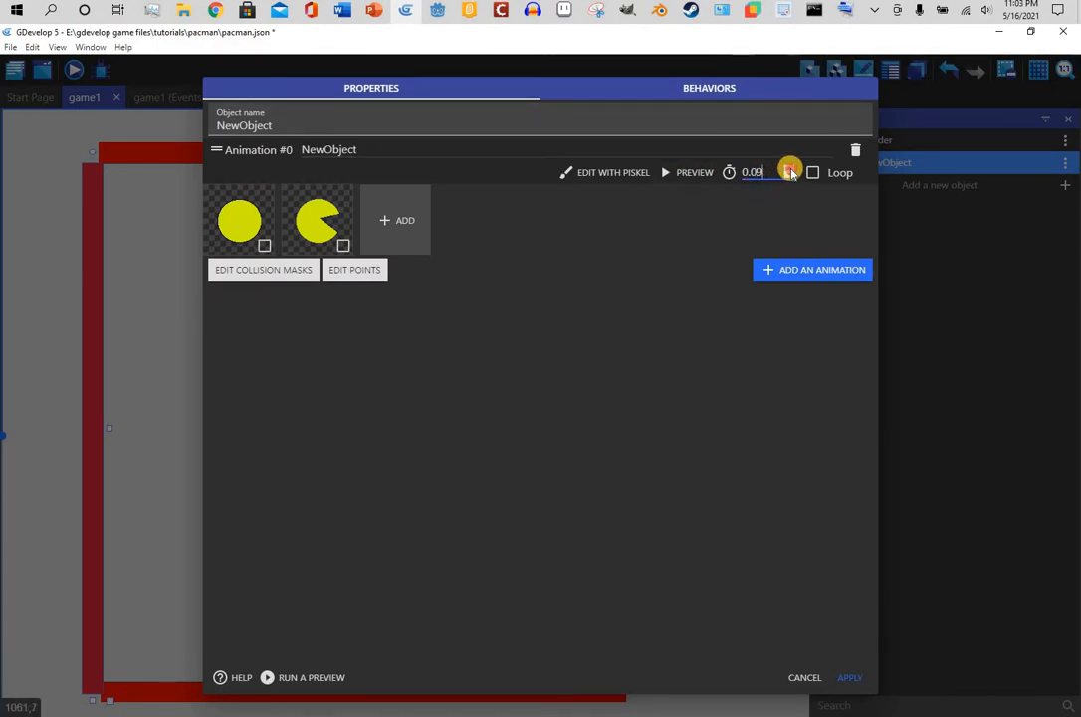
# Set the animation's time between frames to 0.115 seconds and preview the animation
pyautogui.click(790, 169)
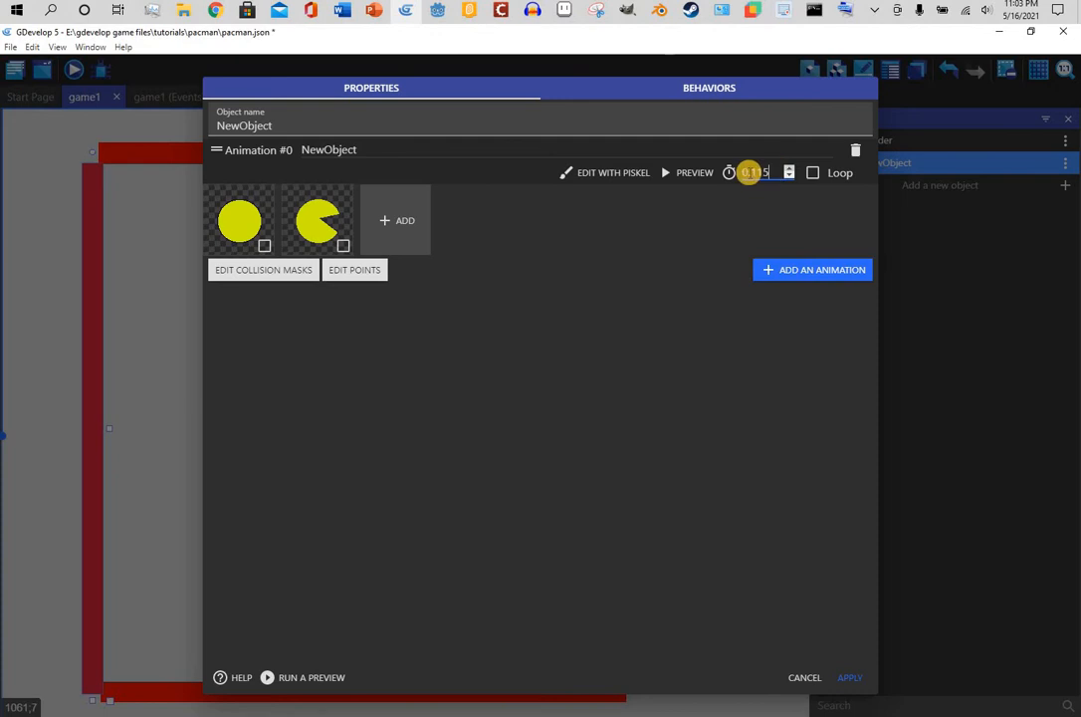
pyautogui.click(672, 176)
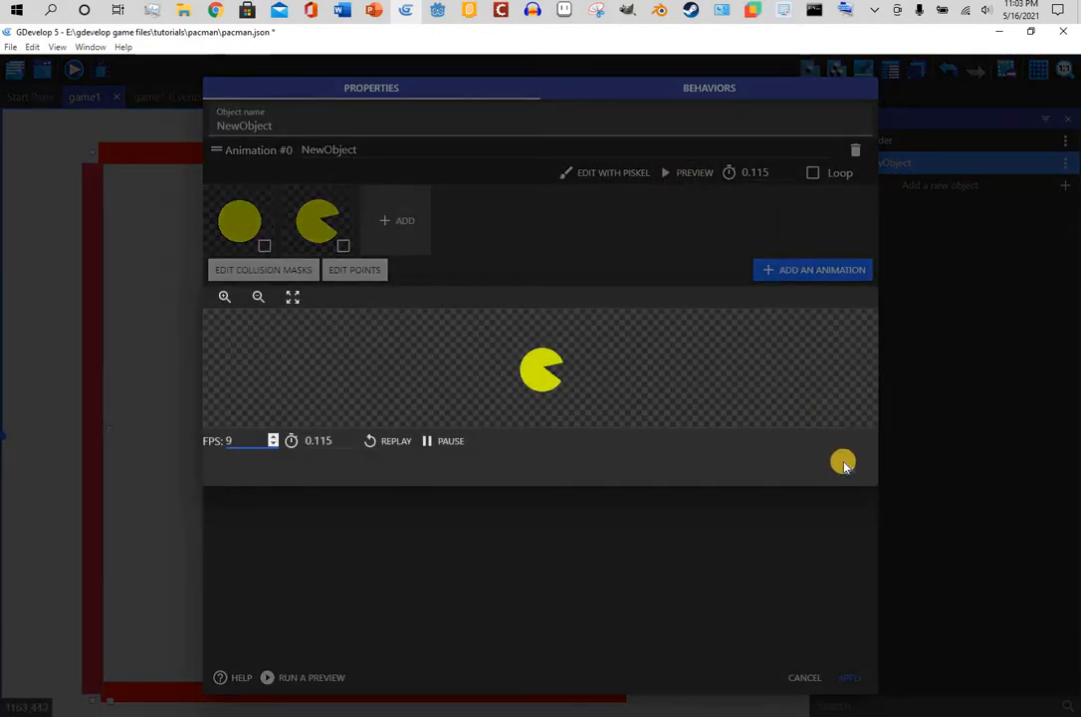
pyautogui.click(663, 255)
# Make the animation loop, preview it again and apply the object's changes
pyautogui.click(812, 173)
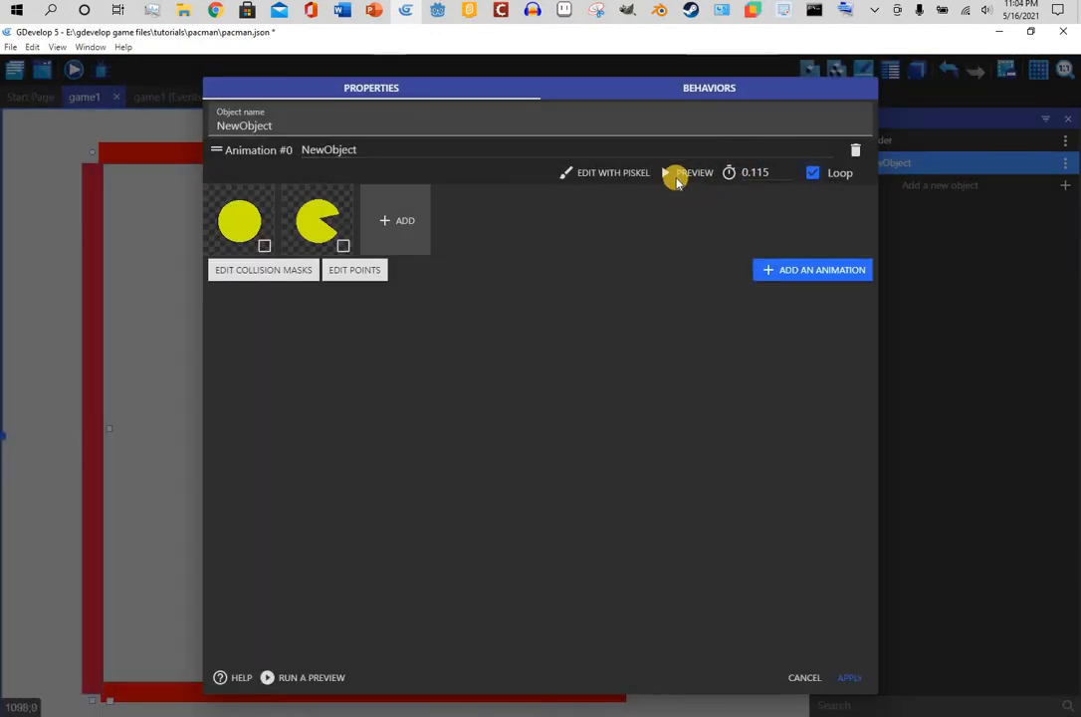
pyautogui.click(674, 176)
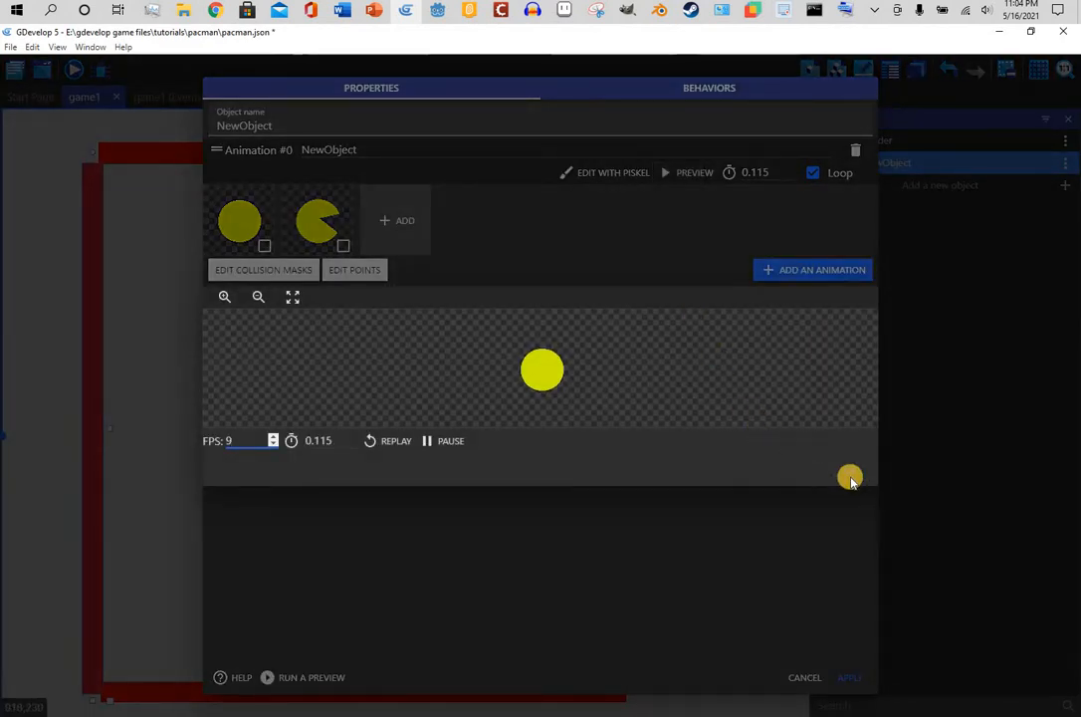
pyautogui.click(848, 472)
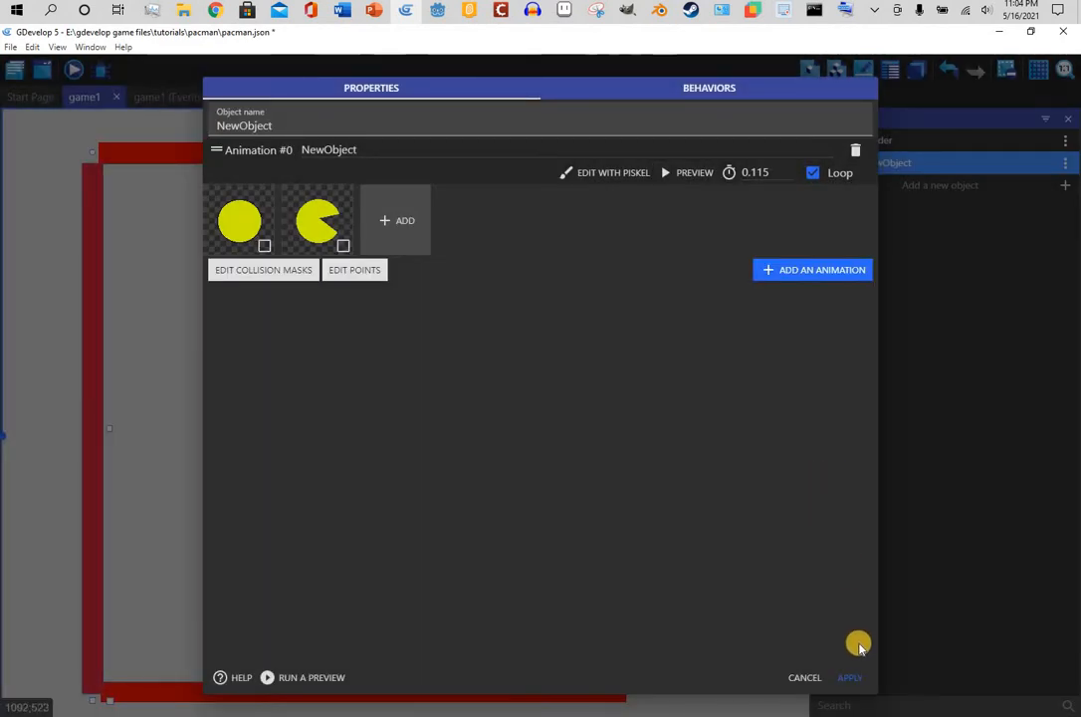
pyautogui.click(854, 683)
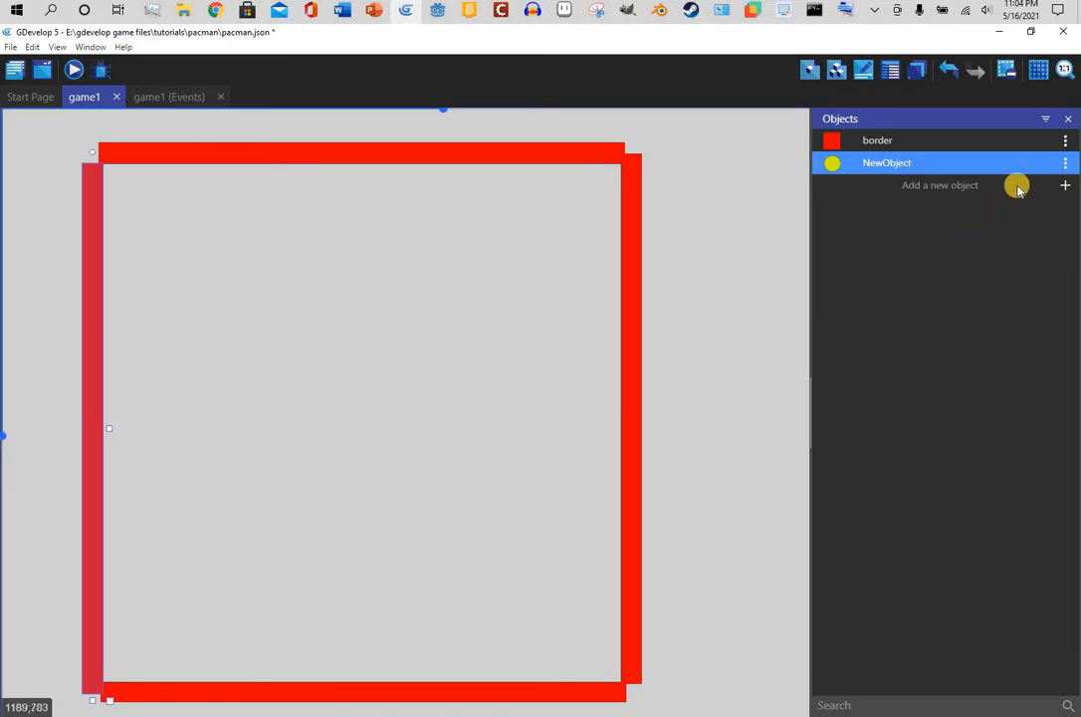
# Rename the NewObject sprite as player
pyautogui.rightClick(1045, 176)
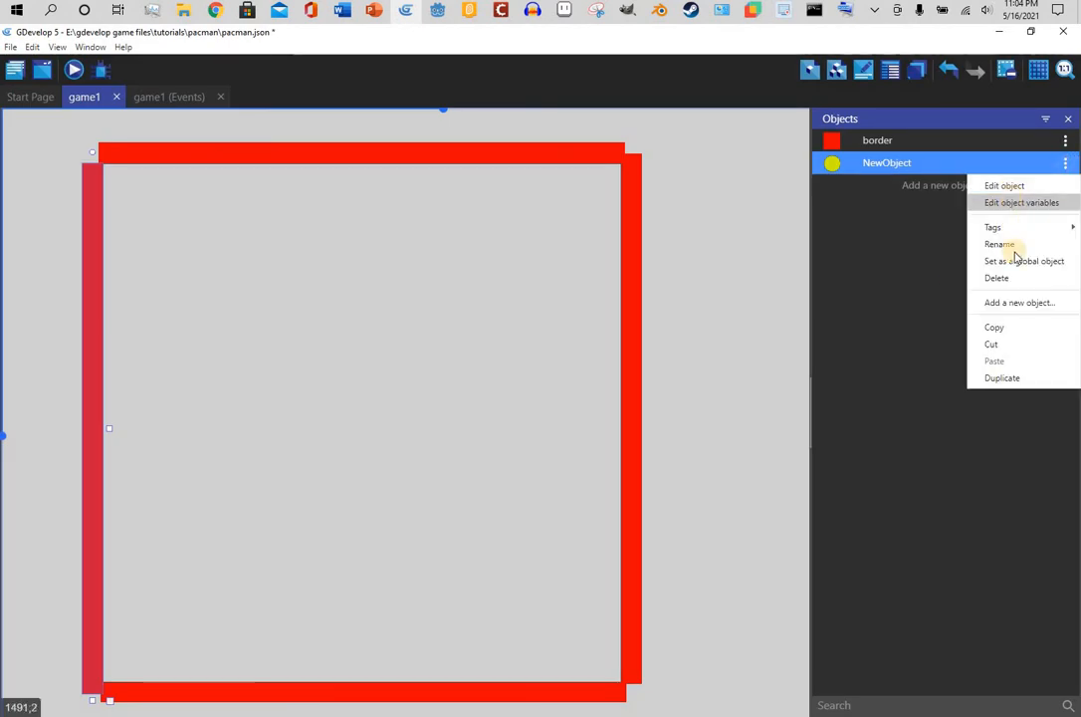
pyautogui.click(1003, 244)
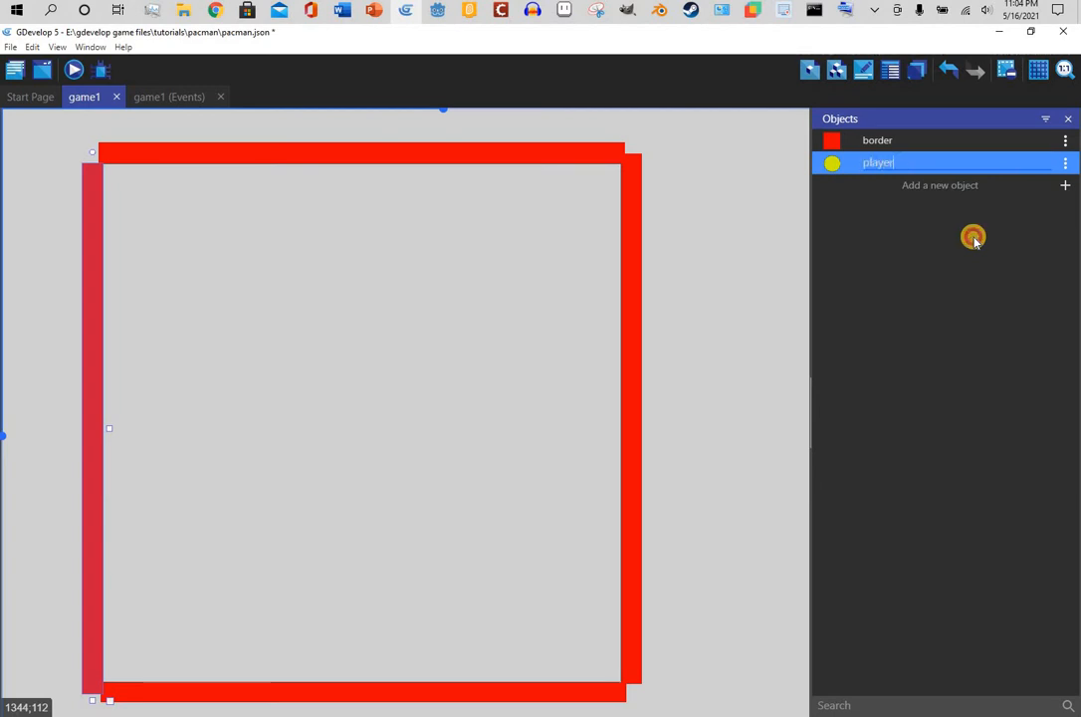
pyautogui.press('Return')
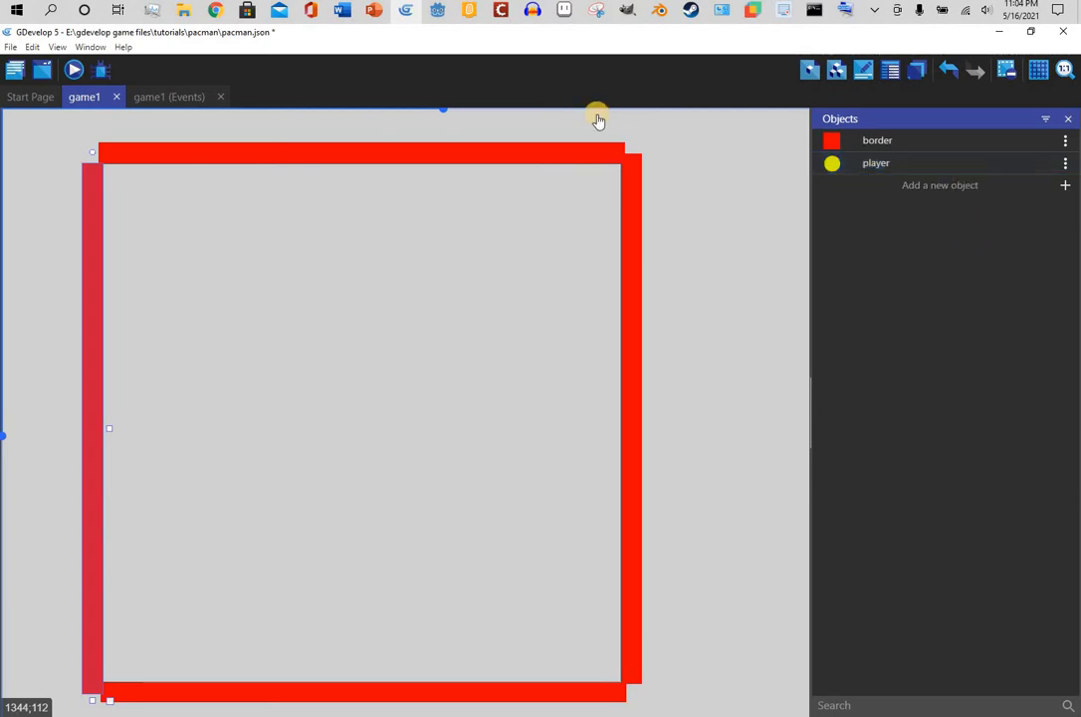
# Add an event group named border to the events of the game1 scene
pyautogui.click(157, 96)
pyautogui.click(953, 68)
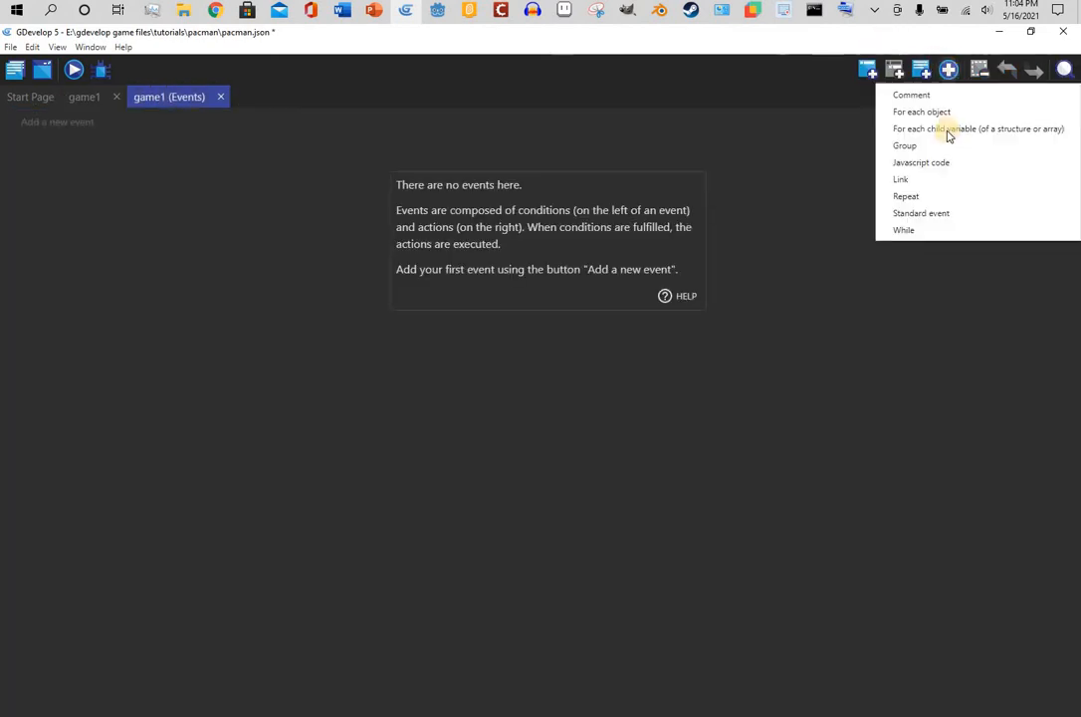
pyautogui.click(920, 146)
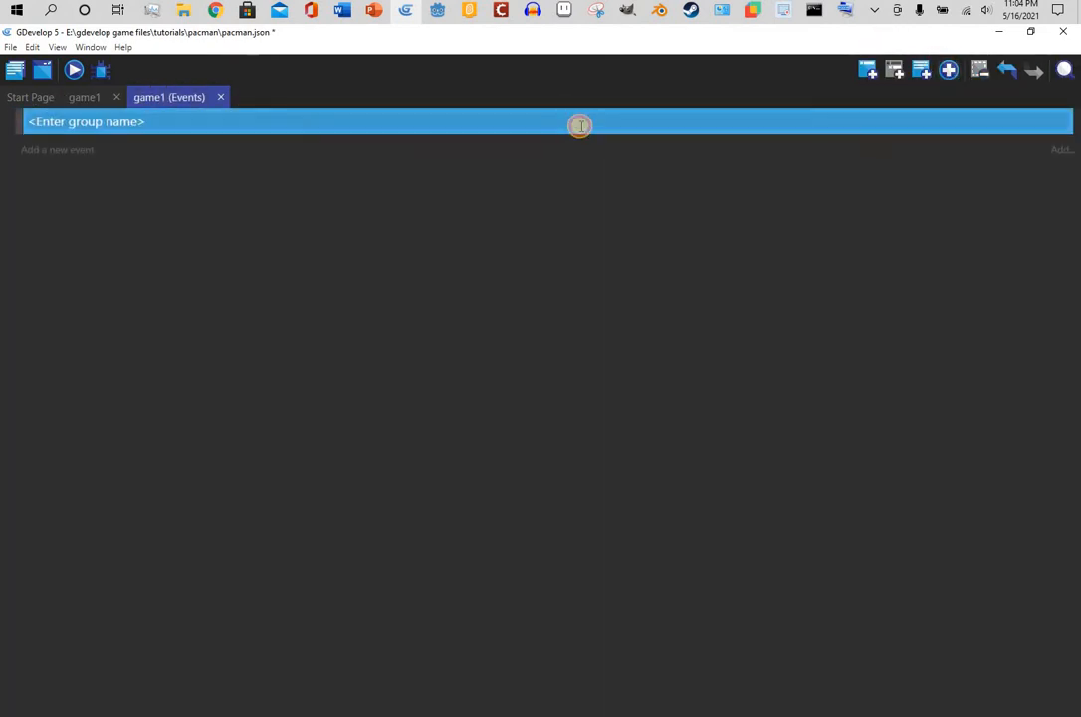
pyautogui.click(581, 127)
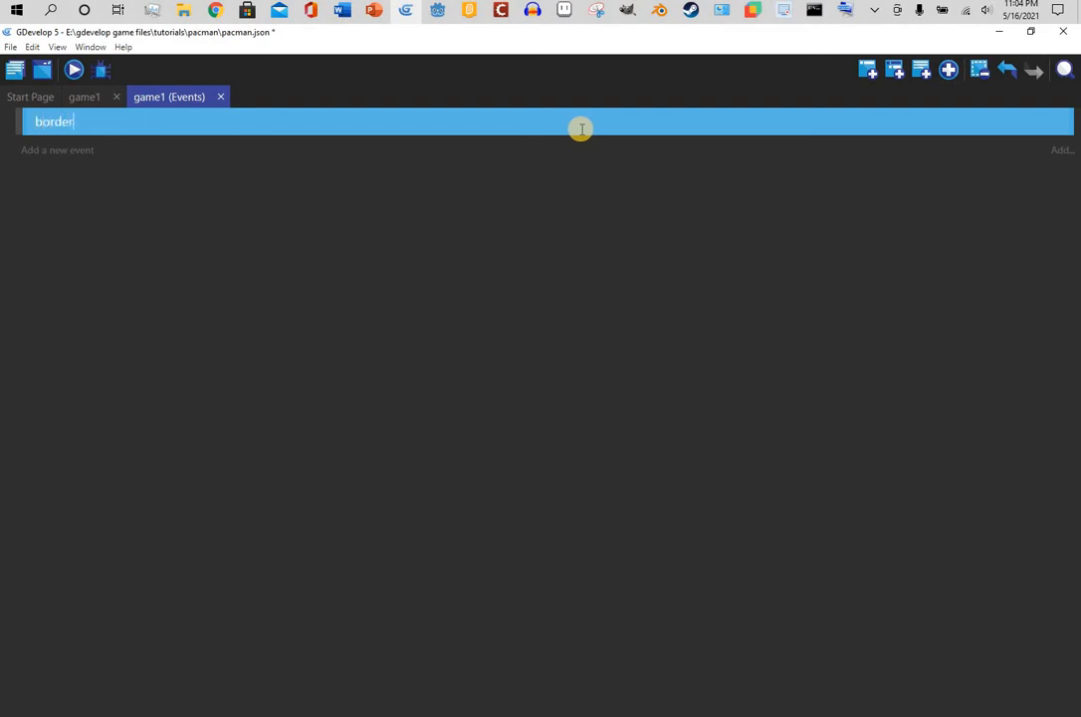
pyautogui.click(328, 219)
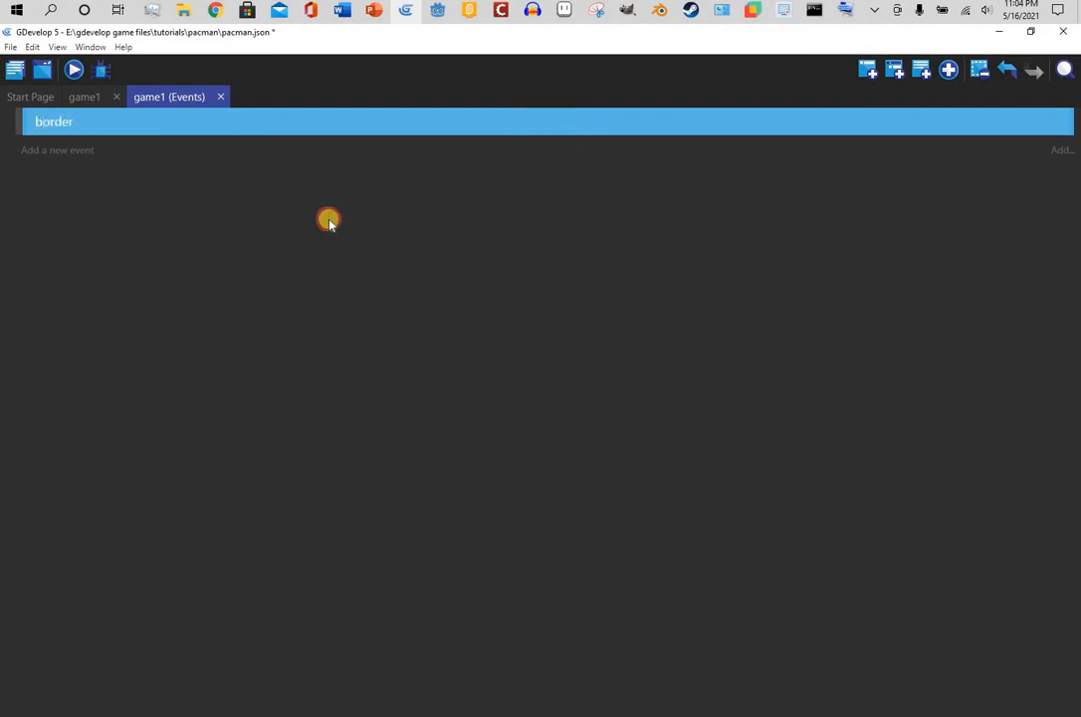
# Add an event below the border group with a Separate objects action for the player
pyautogui.click(70, 151)
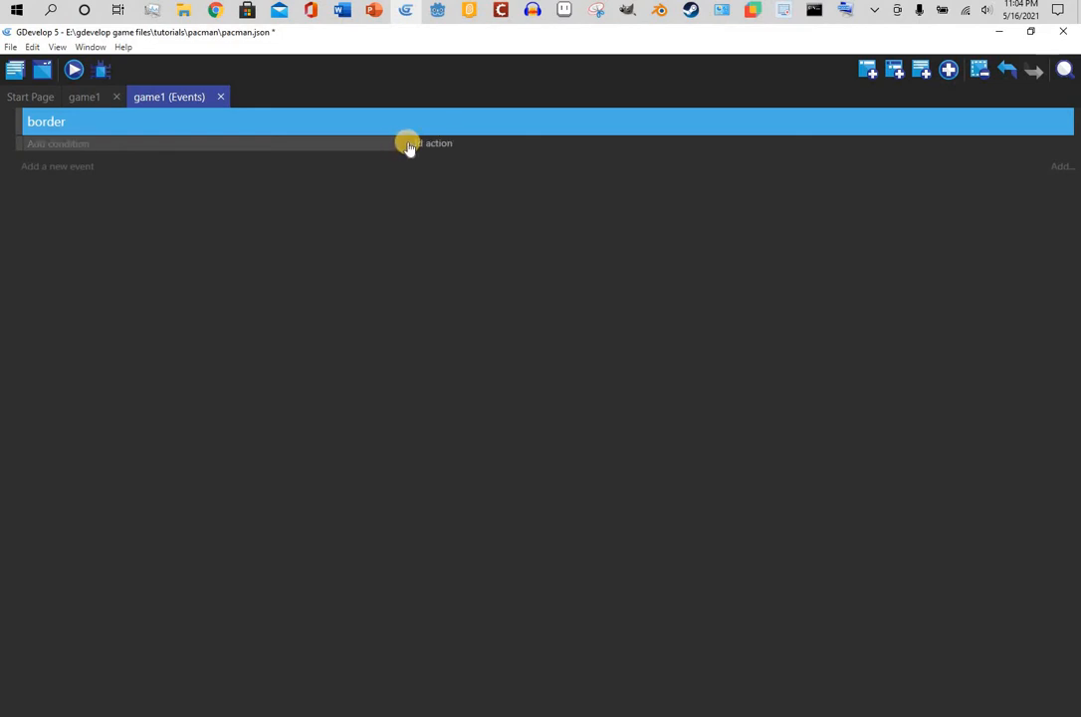
pyautogui.click(415, 143)
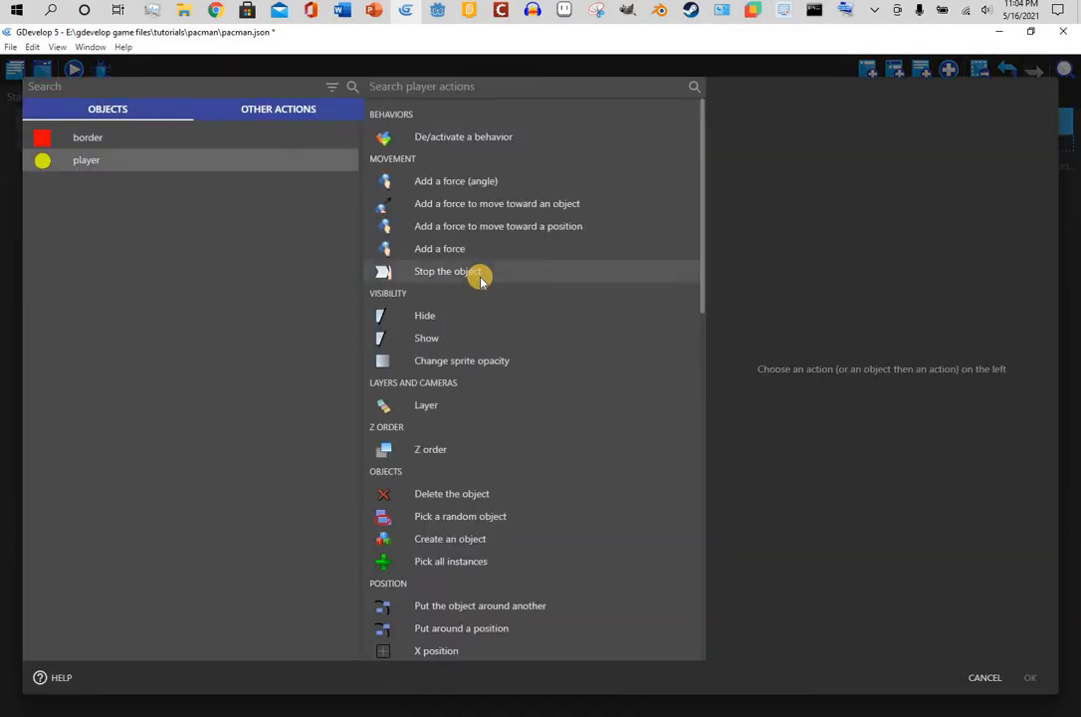
pyautogui.write('se')
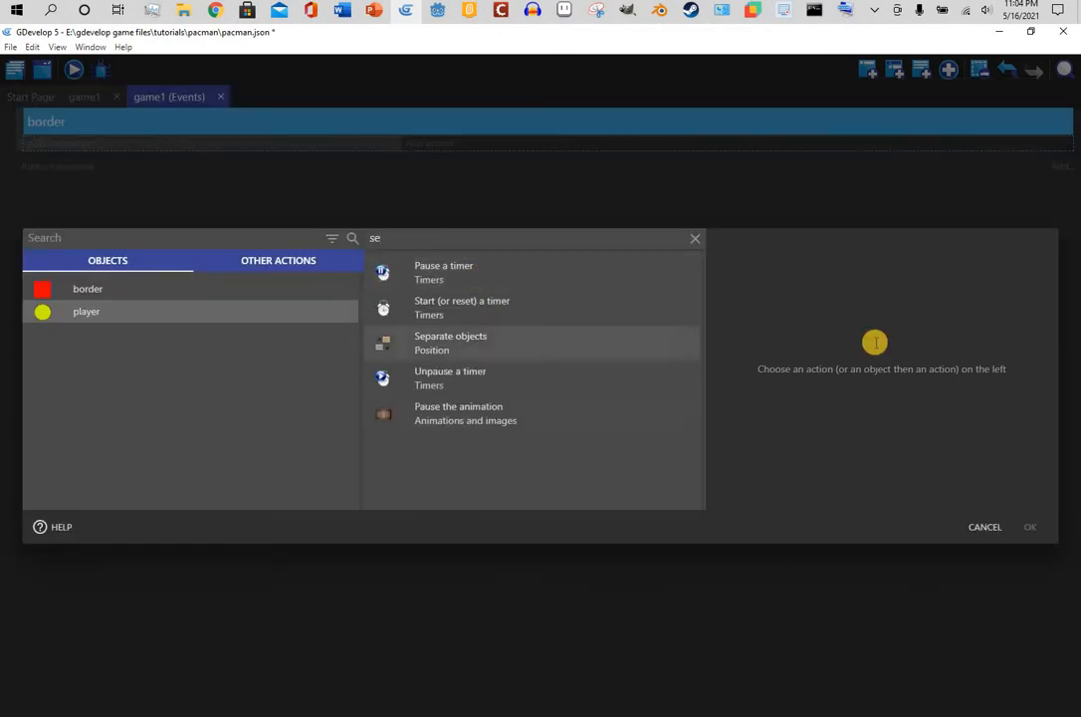
pyautogui.click(813, 344)
pyautogui.click(1040, 523)
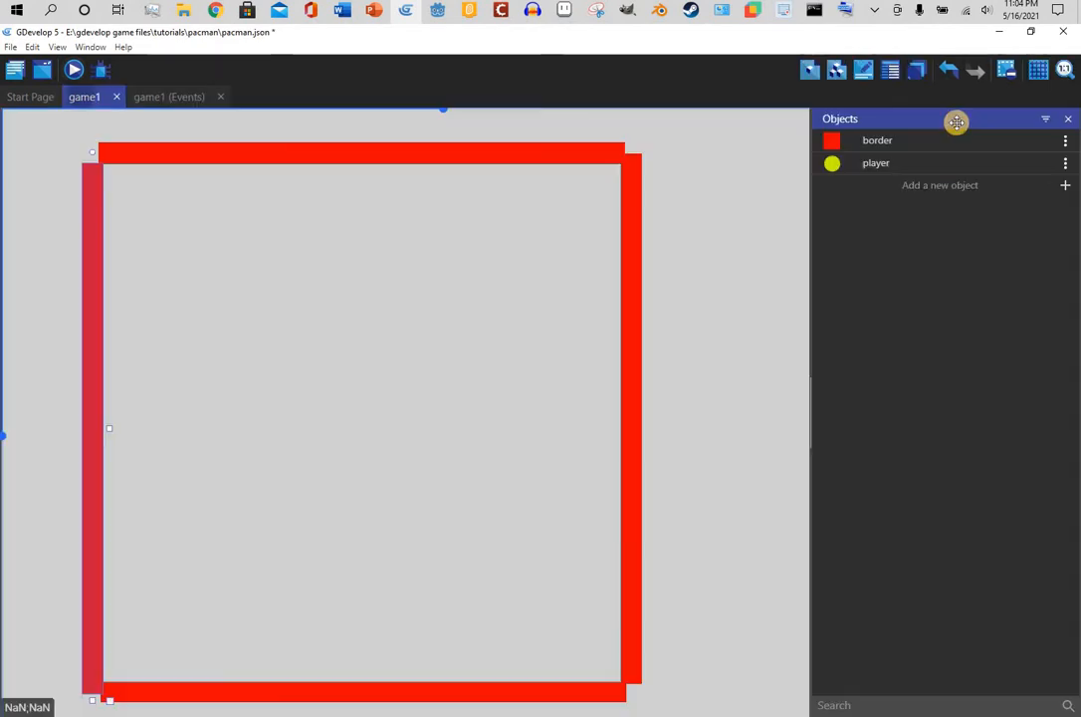
# Place the player in the scene's upper-left corner just inside the borders, and check it in a preview
pyautogui.moveTo(876, 163); pyautogui.dragTo(105, 169)
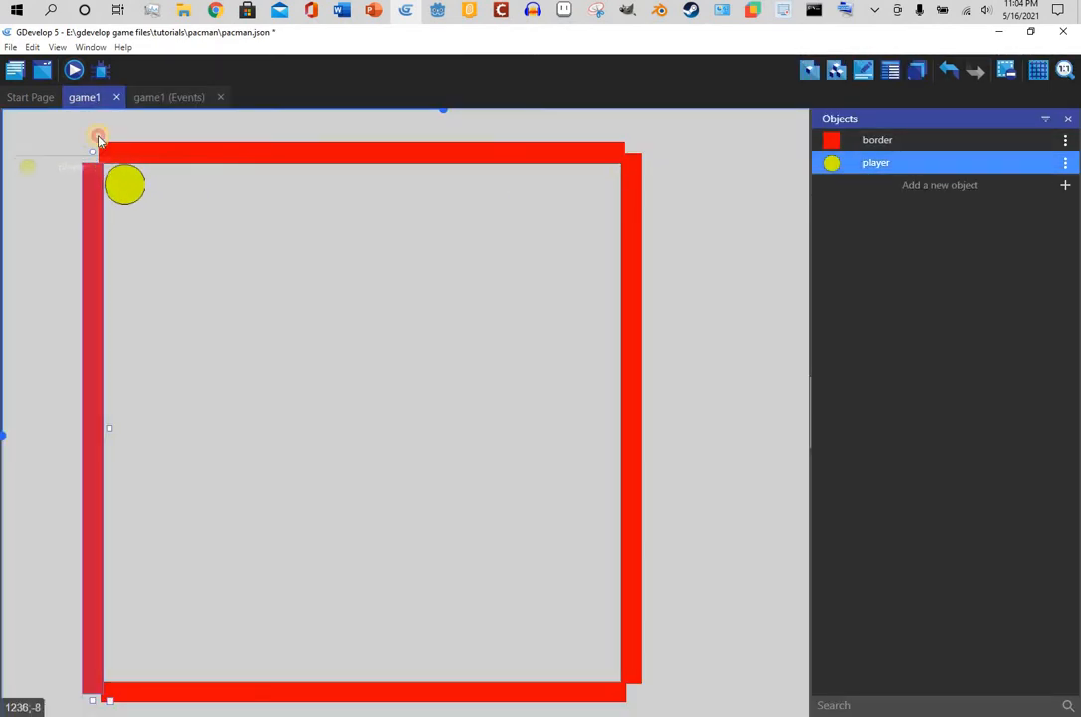
pyautogui.click(74, 70)
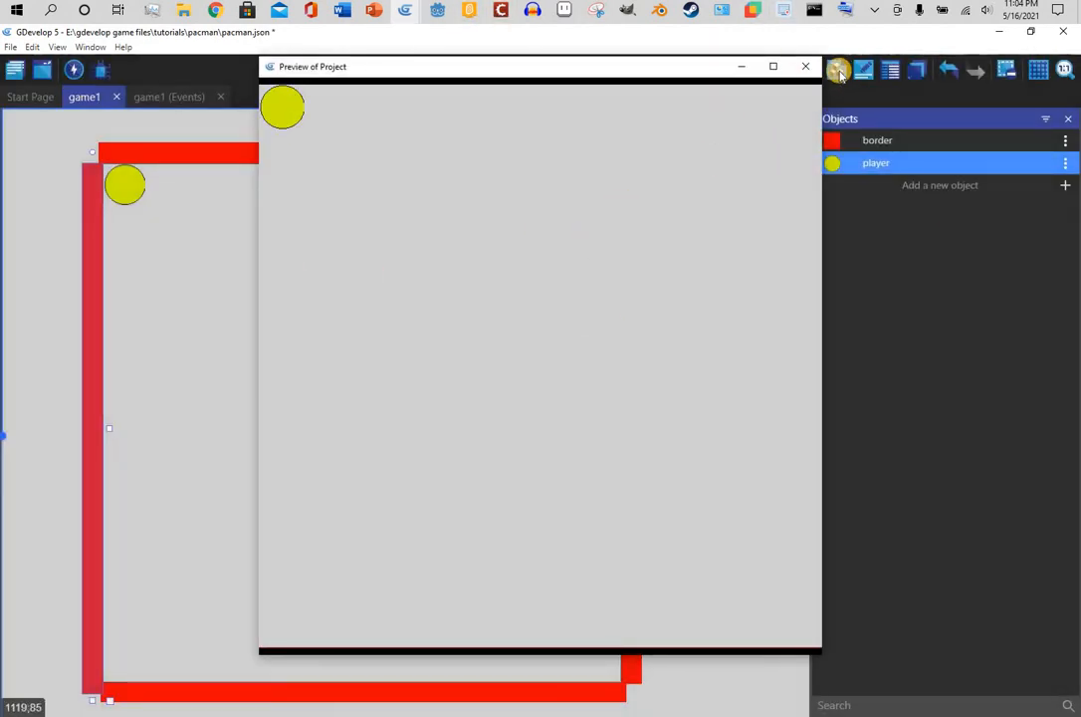
pyautogui.click(805, 66)
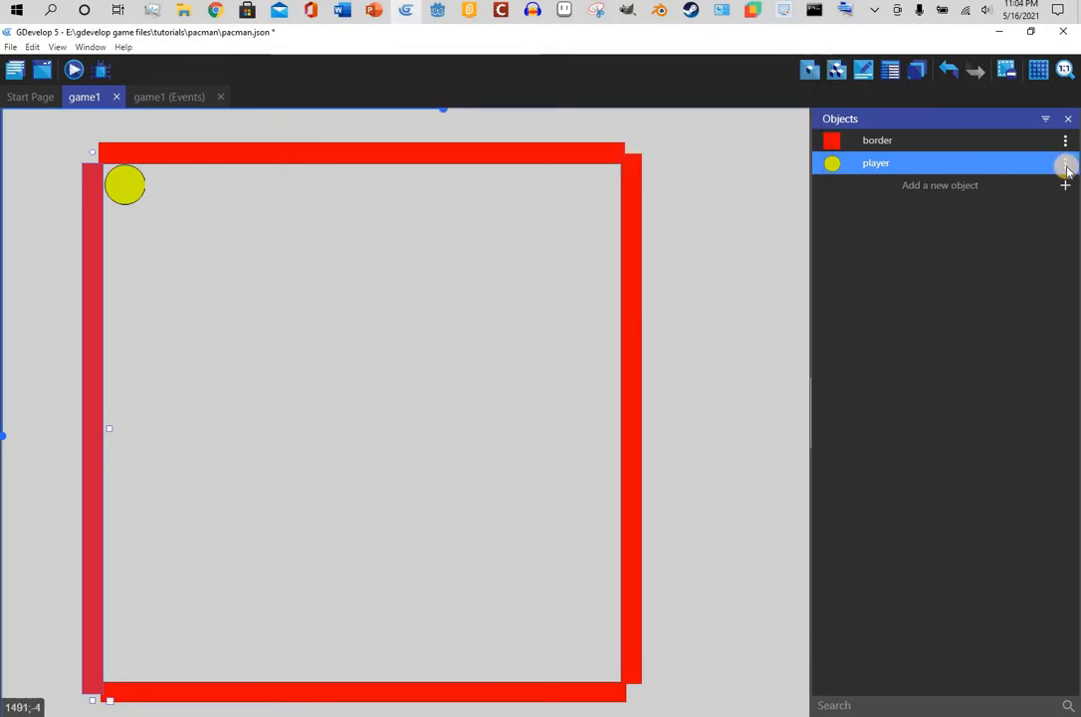
# Add the Top-down movement behavior to the player with diagonal movement disallowed, and apply the changes
pyautogui.click(1066, 164)
pyautogui.click(1016, 185)
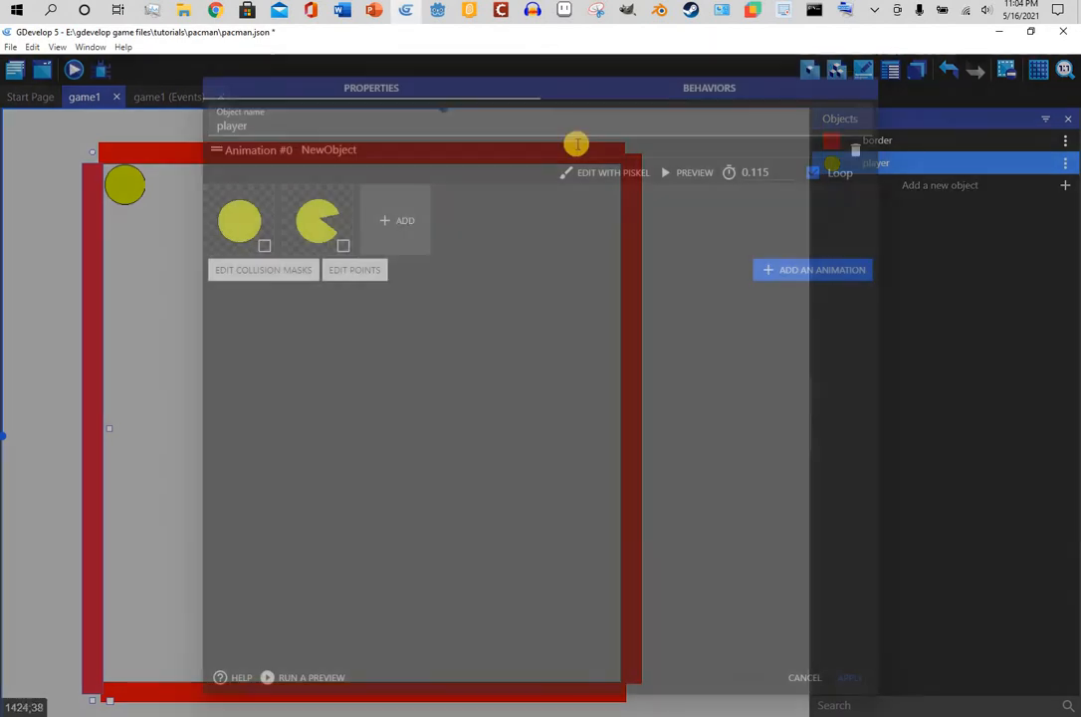
pyautogui.click(801, 90)
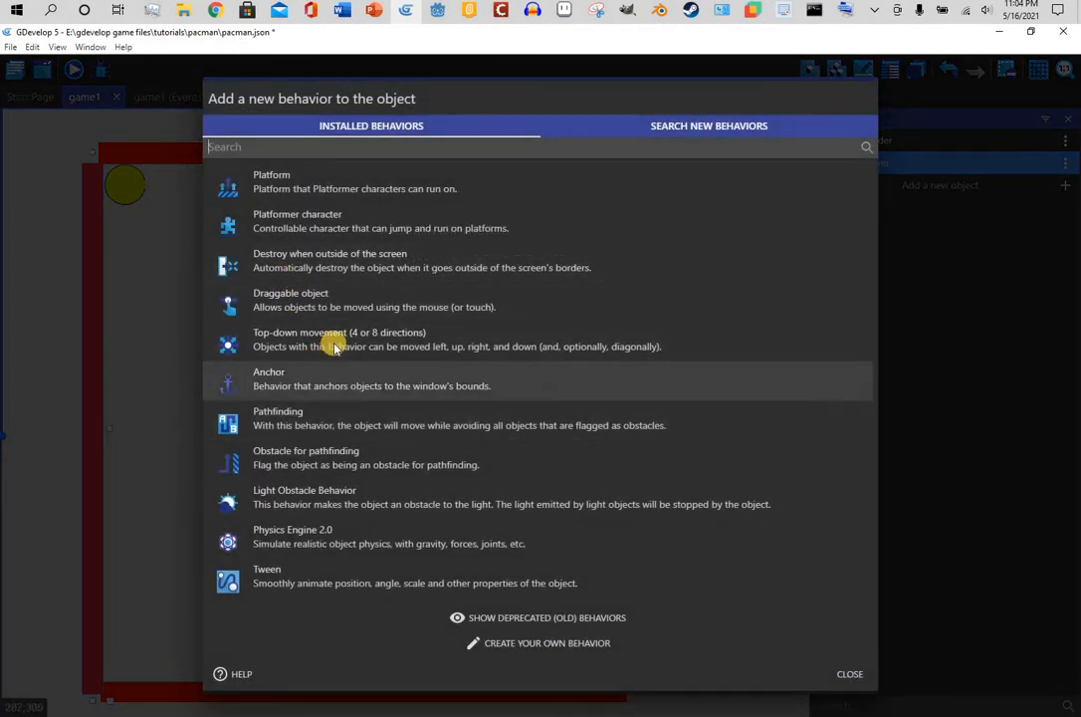
pyautogui.click(357, 358)
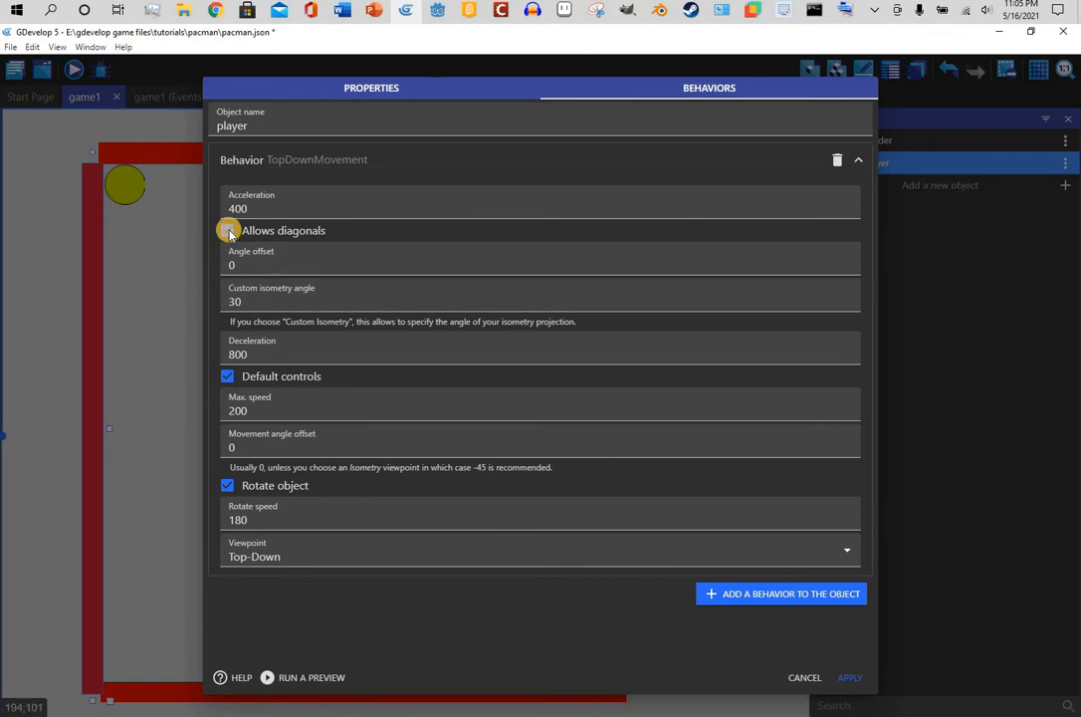
pyautogui.click(228, 231)
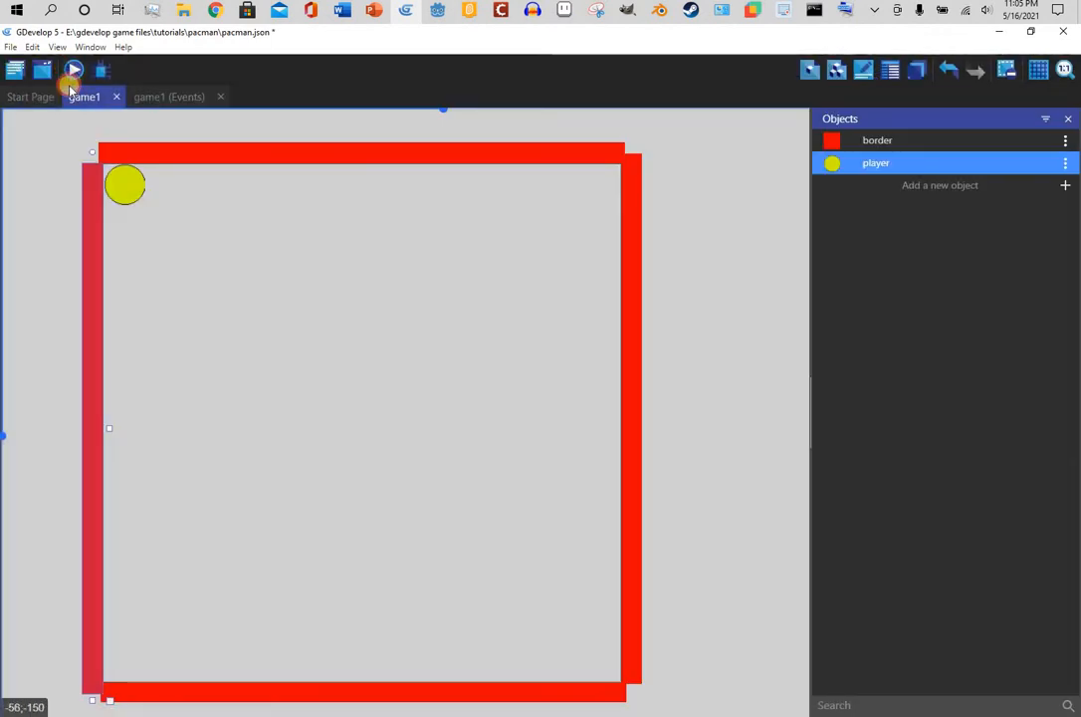
# Preview the game, steer the player right, down and up to test its movement, and close the preview
pyautogui.click(71, 71)
pyautogui.press('Right')
pyautogui.press('Down')
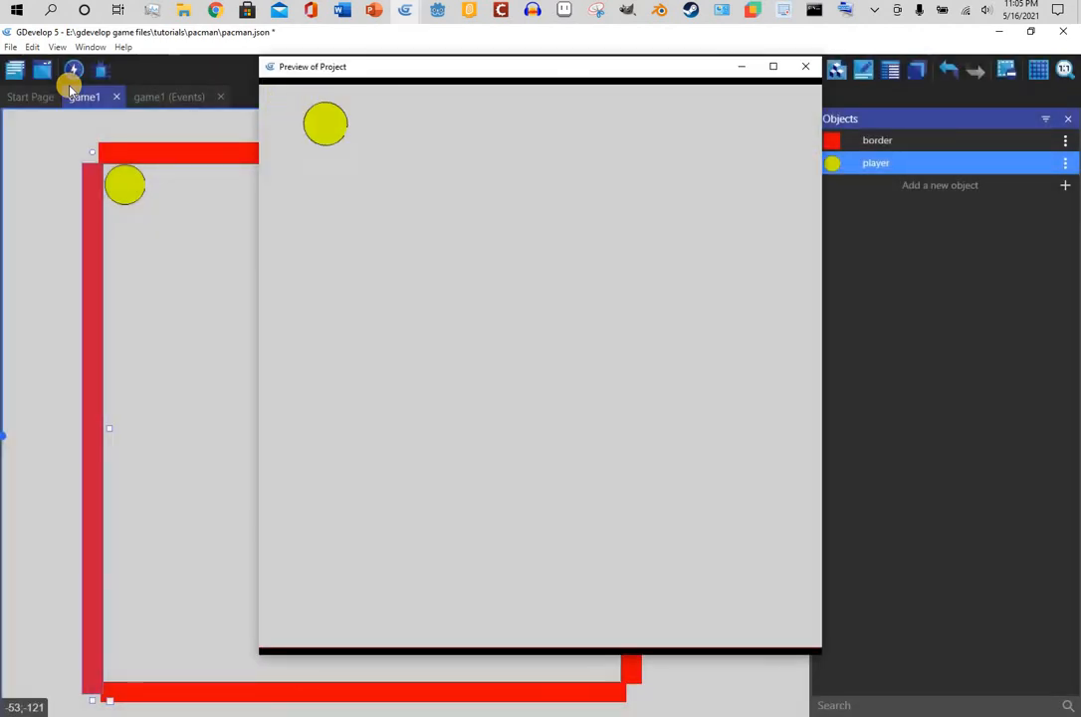
pyautogui.press('Right')
pyautogui.press('Up')
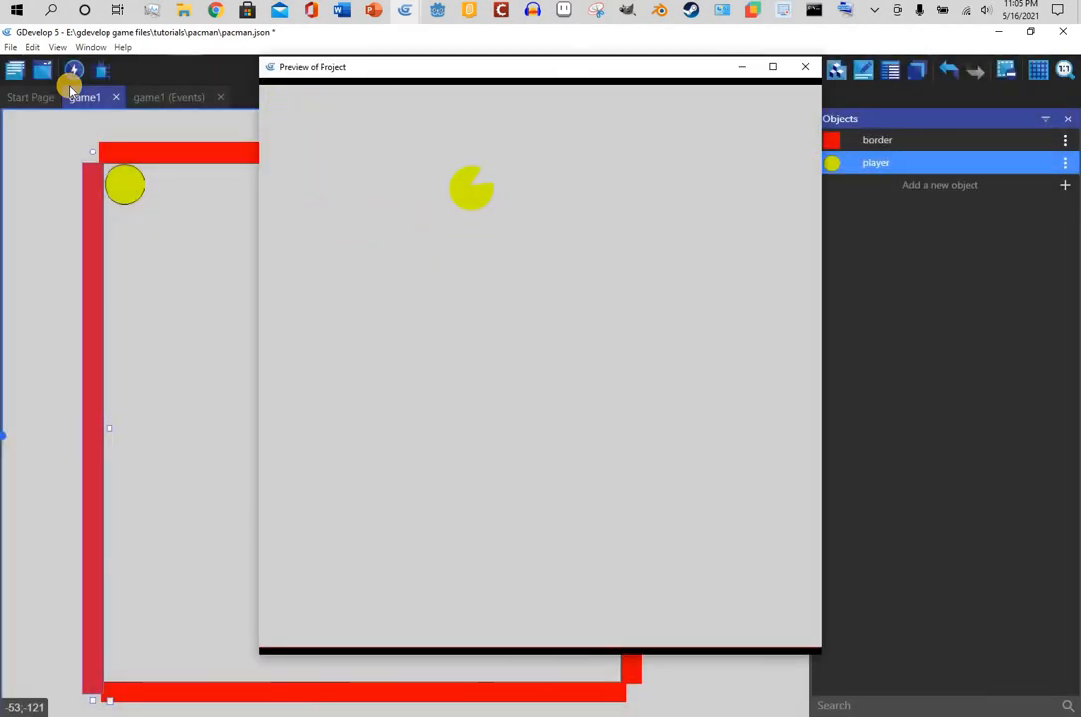
pyautogui.press('Right')
pyautogui.press('Down')
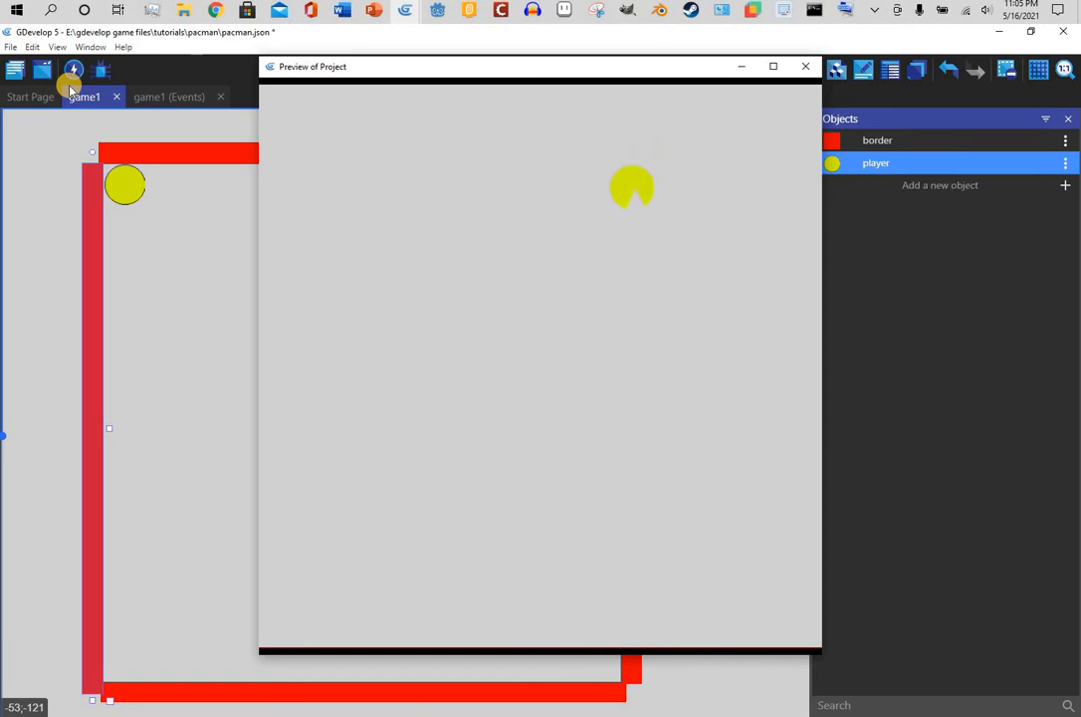
pyautogui.click(801, 70)
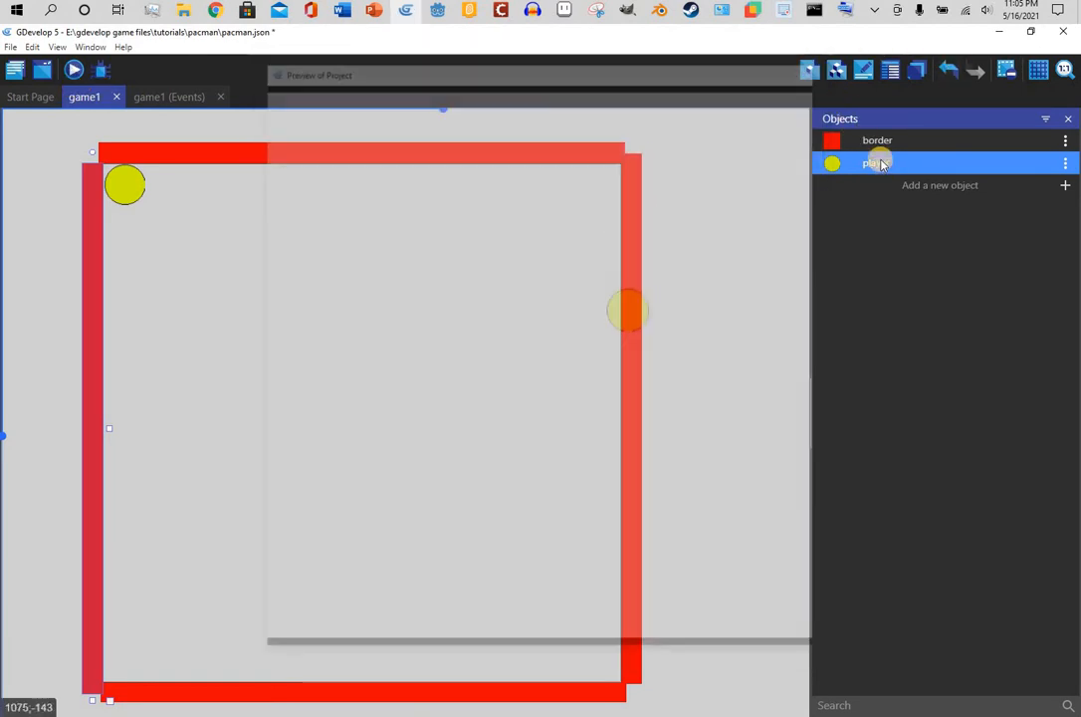
# Open the player's animation in the Piskel editor and inspect both frames, ending on the full circle
pyautogui.doubleClick(878, 161)
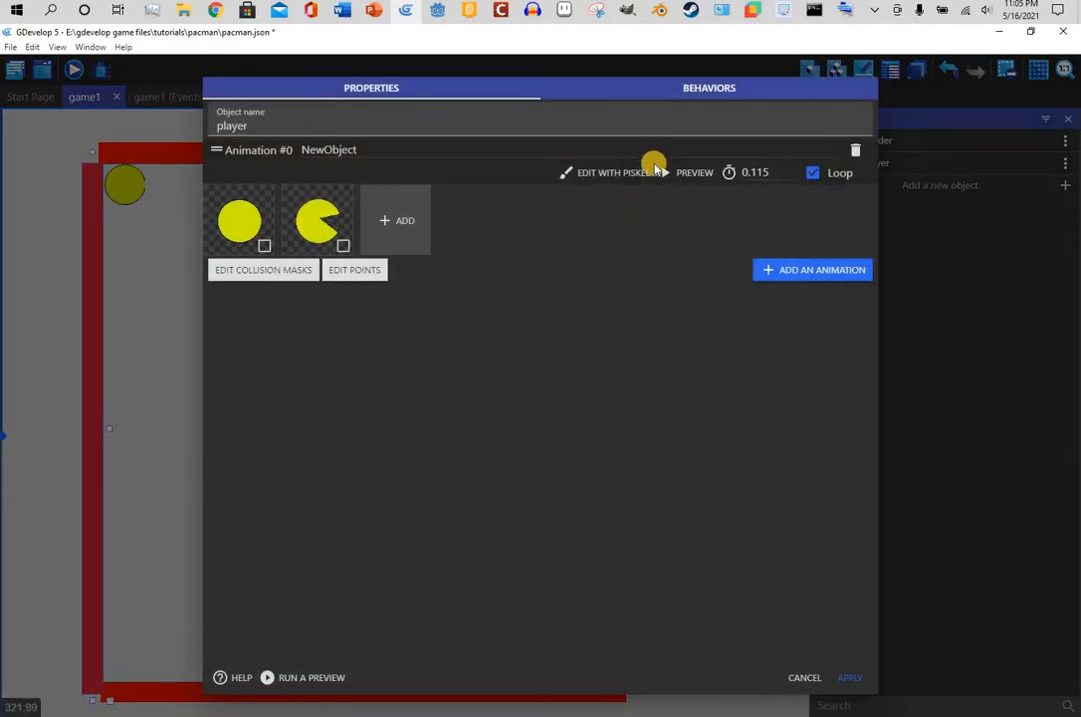
pyautogui.click(637, 173)
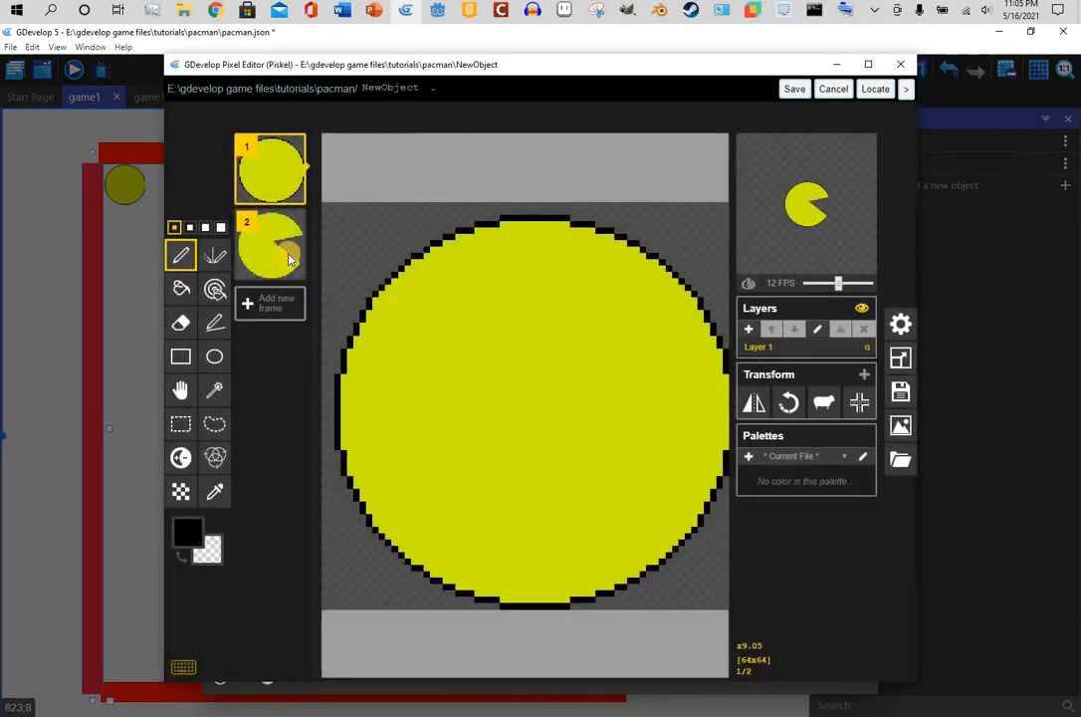
pyautogui.click(290, 260)
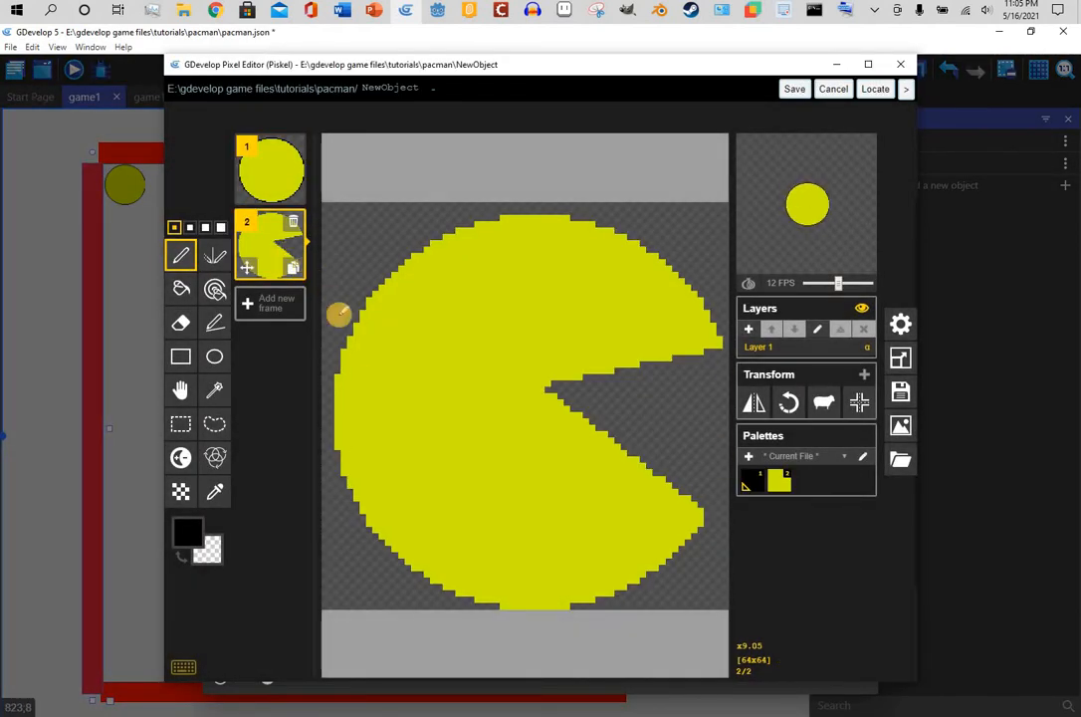
pyautogui.click(274, 162)
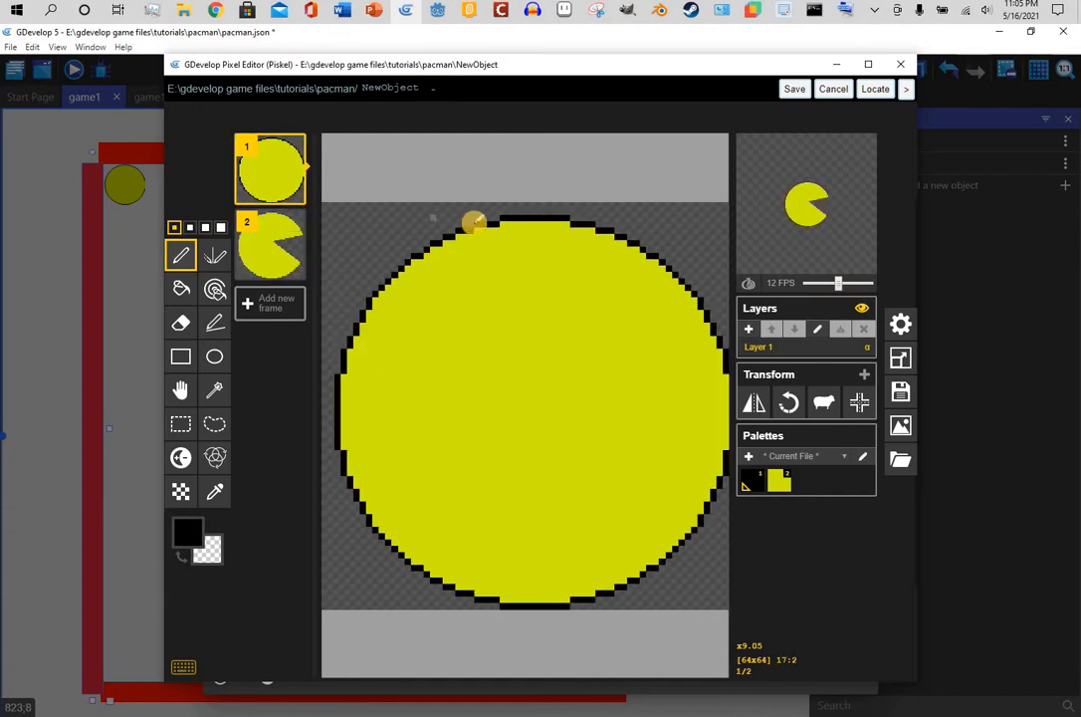
# Try to recolour the first frame's black outline using a bucket fill in yellow sampled from the circle
pyautogui.click(214, 491)
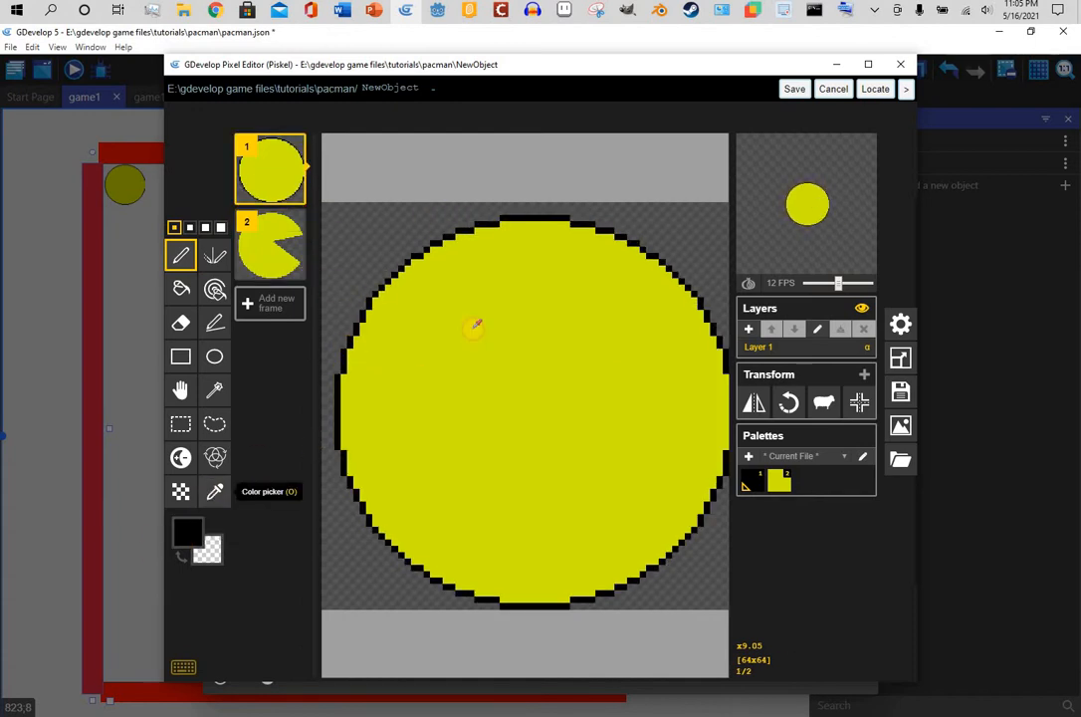
pyautogui.click(182, 287)
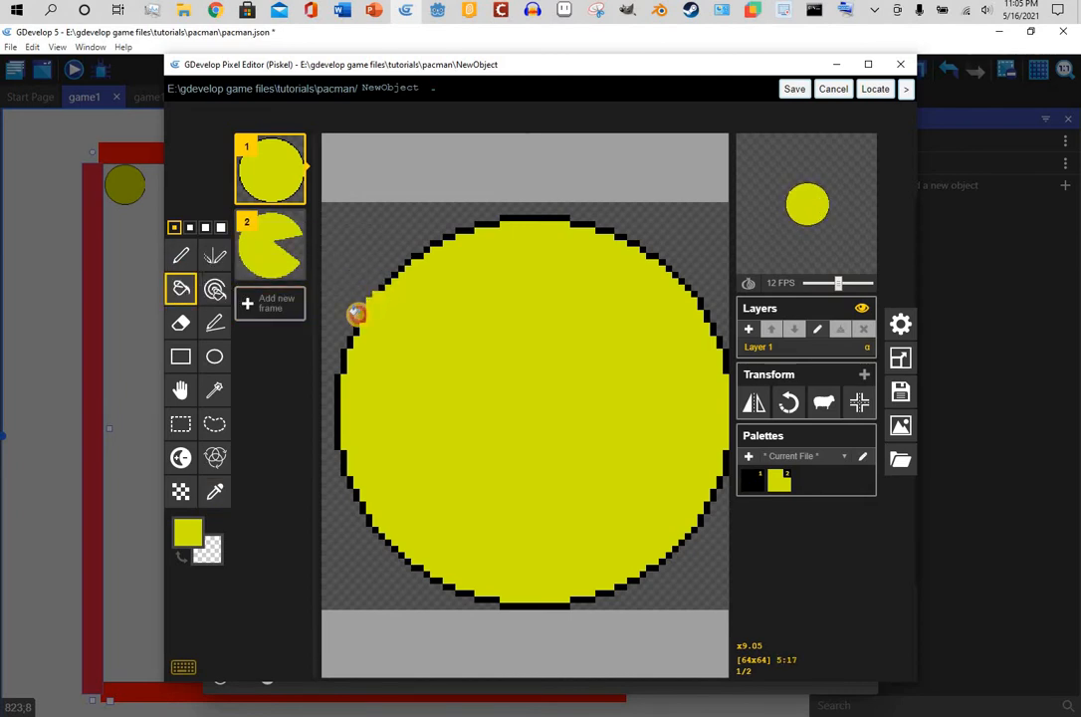
pyautogui.click(356, 314)
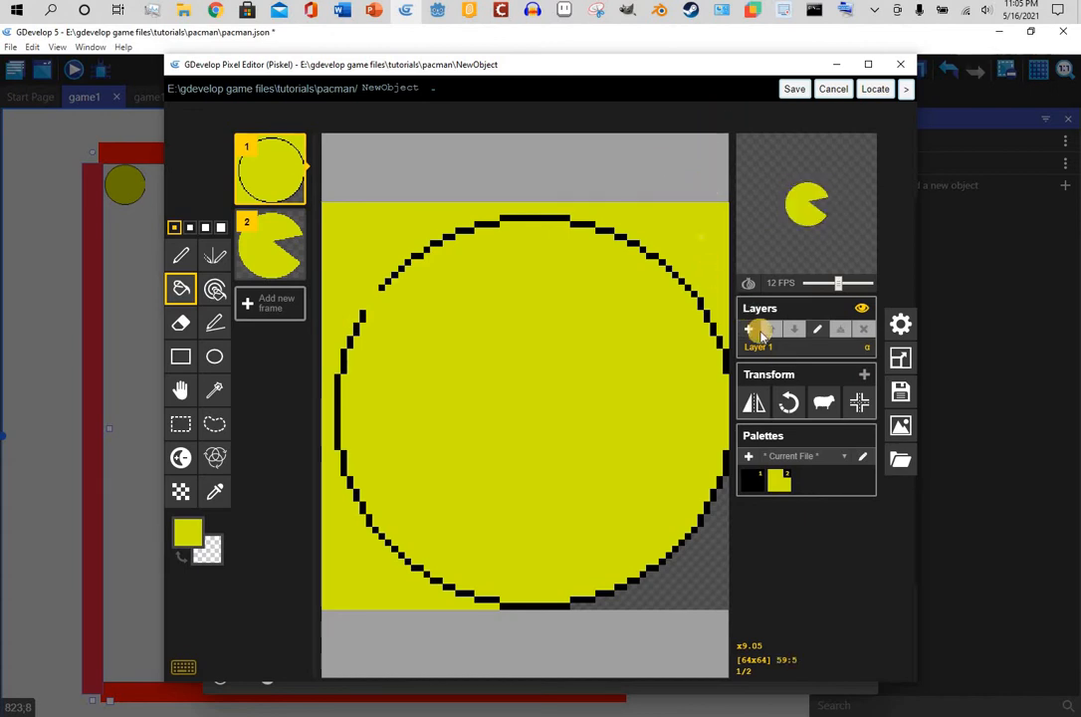
# Browse the locally saved piskels, close the list, and undo the yellow fill on the first frame
pyautogui.click(899, 465)
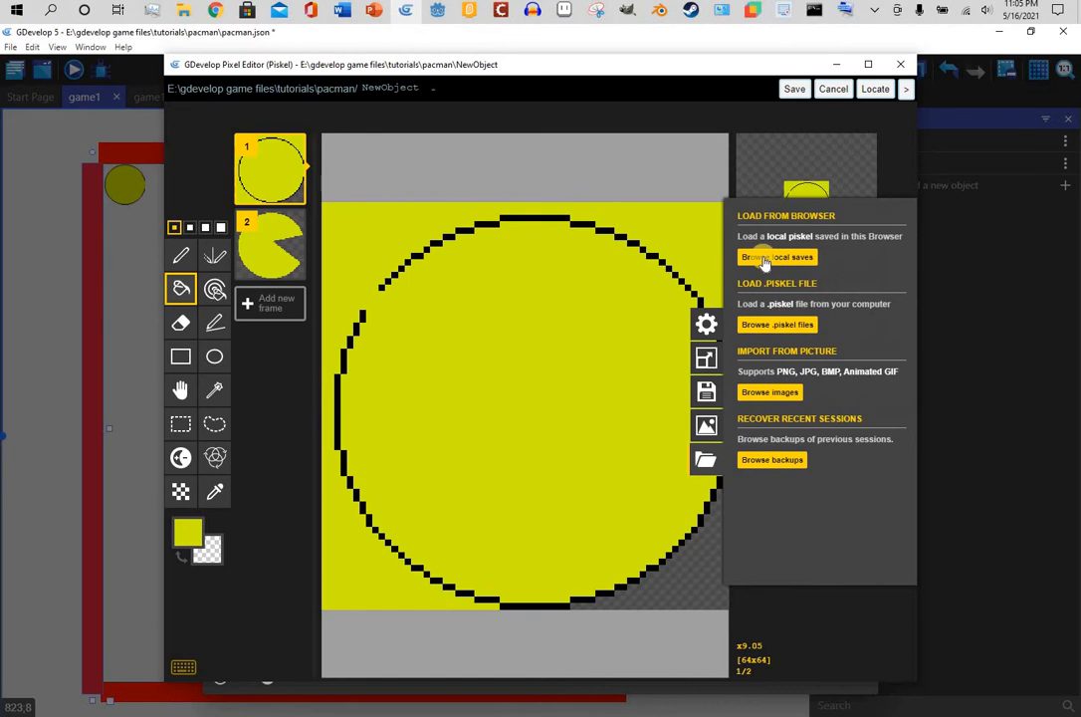
pyautogui.click(764, 259)
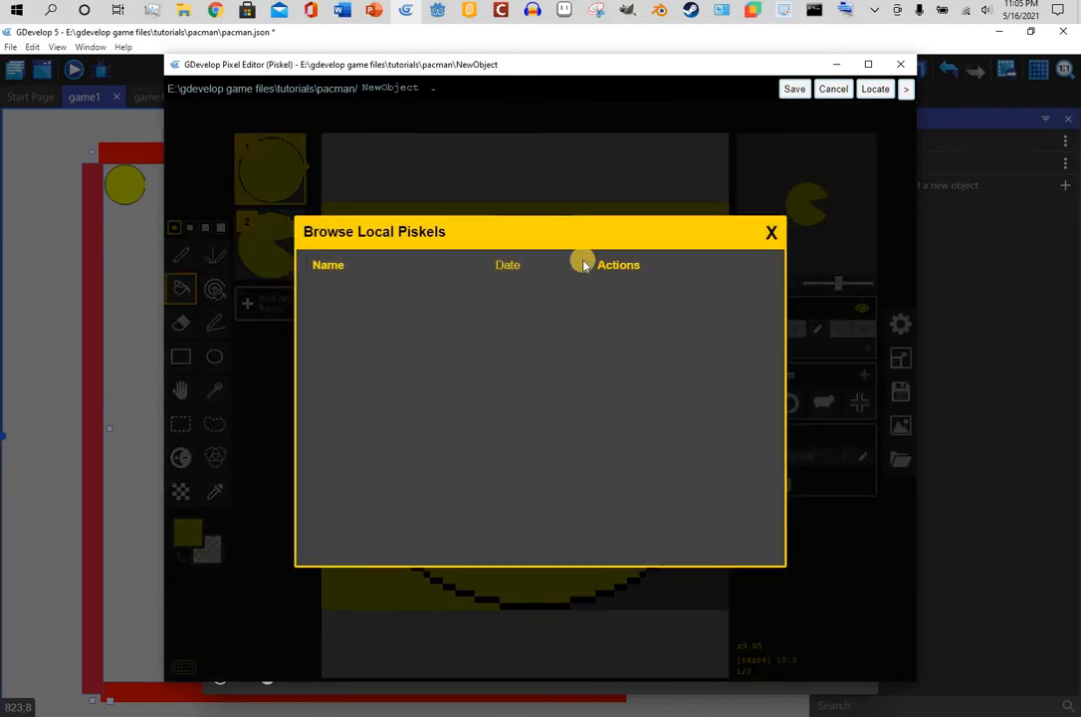
pyautogui.click(768, 235)
pyautogui.hotkey('ctrl', 'z')
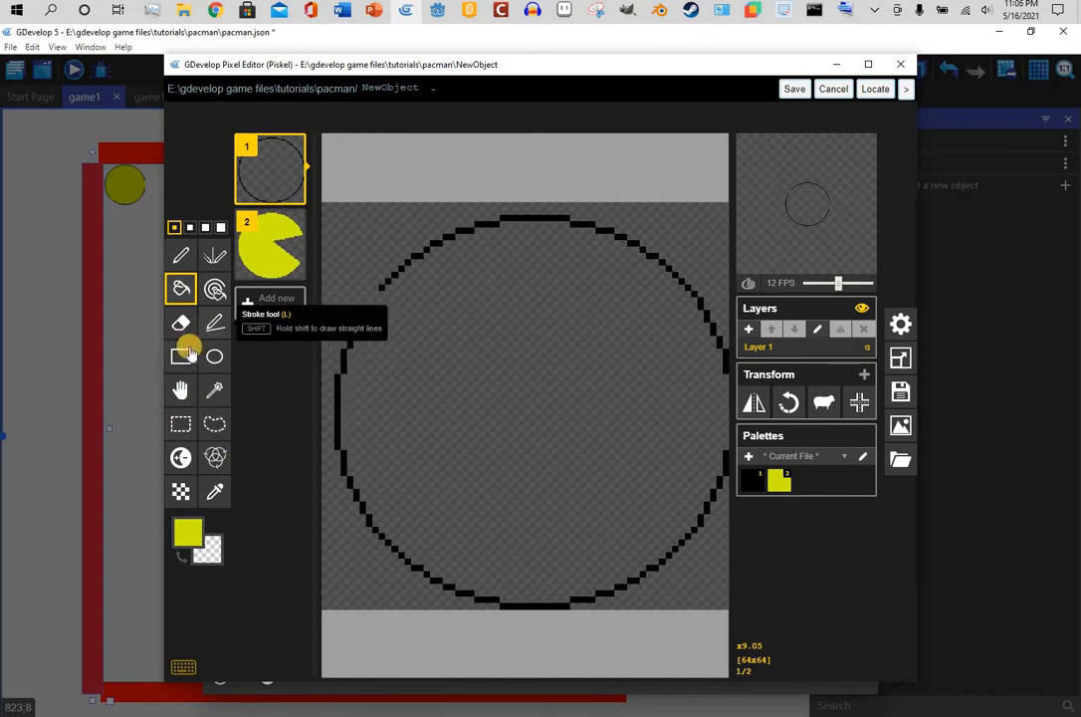
# Bridge the gap in the first frame's circle outline with pen pixels and fill the whole circle solid black
pyautogui.click(182, 254)
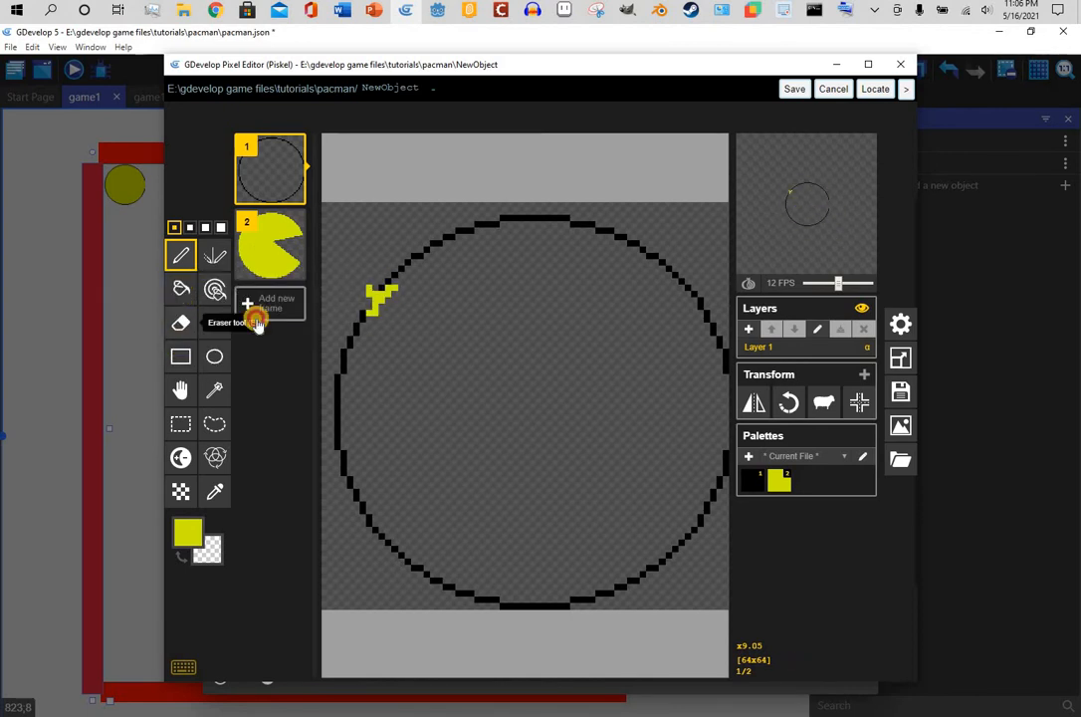
pyautogui.click(181, 289)
pyautogui.click(187, 533)
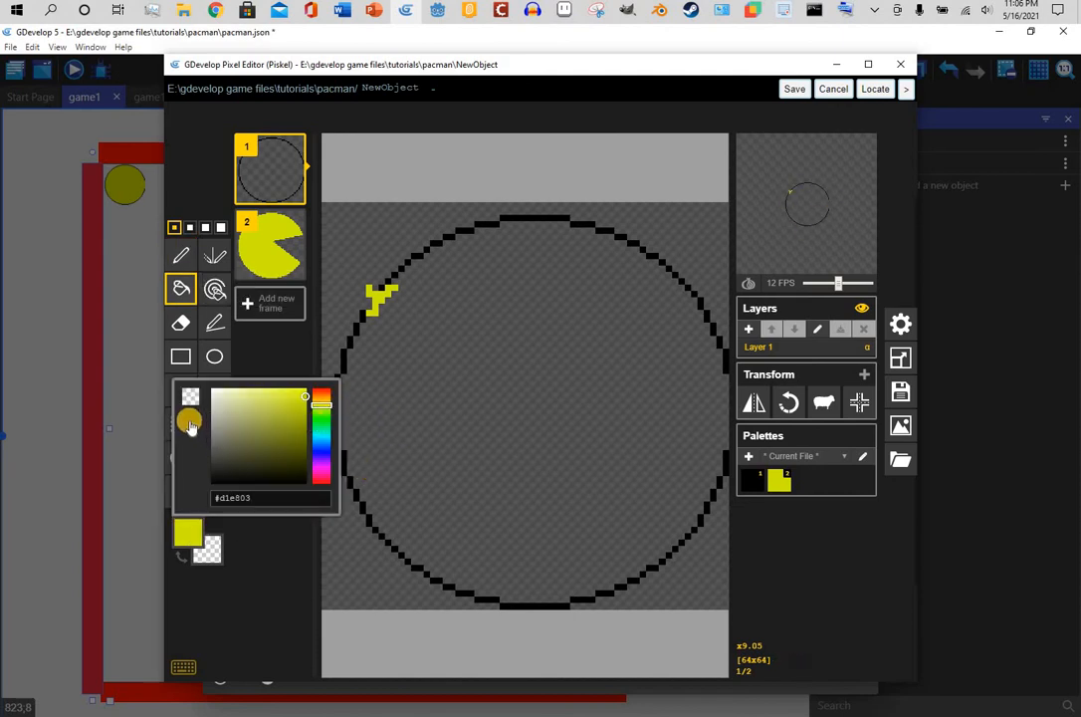
pyautogui.click(411, 392)
pyautogui.click(417, 378)
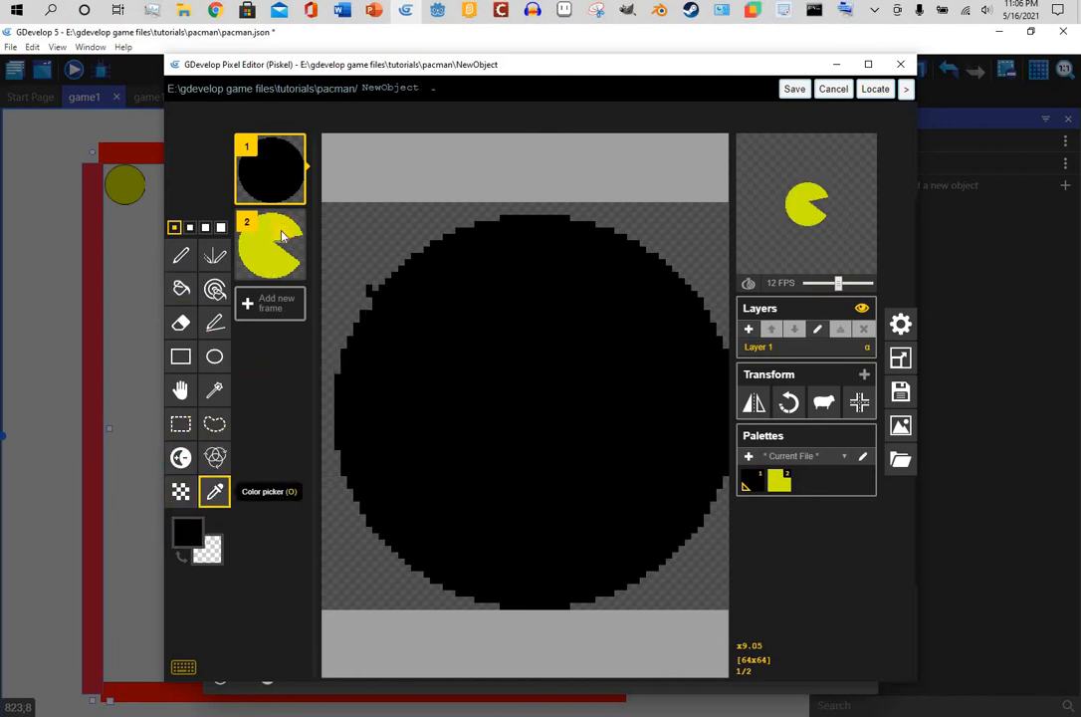
# Fill the first frame's black circle with yellow sampled from the second frame, and save and apply the edited player sprite
pyautogui.click(214, 491)
pyautogui.click(267, 241)
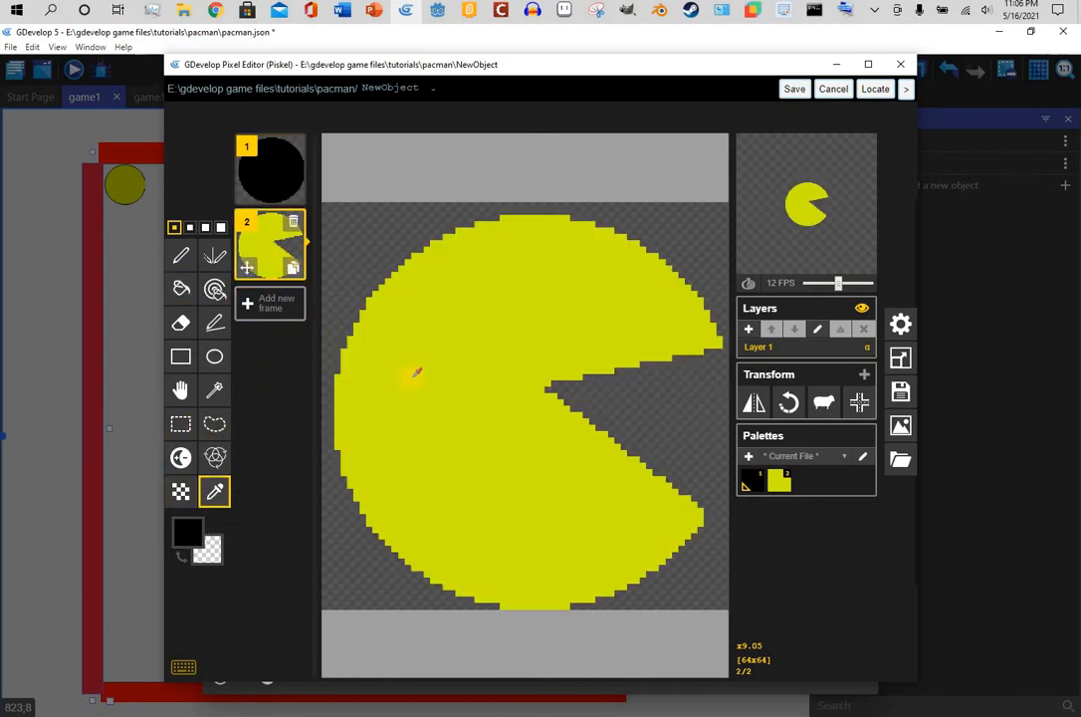
pyautogui.click(351, 458)
pyautogui.click(181, 289)
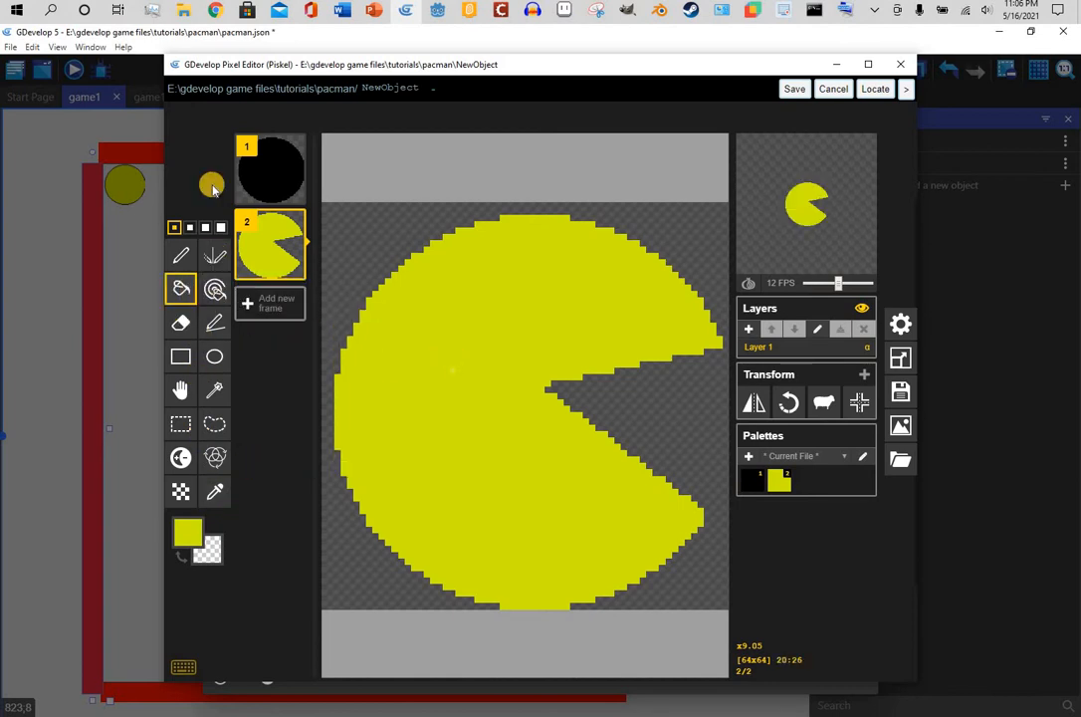
pyautogui.click(270, 177)
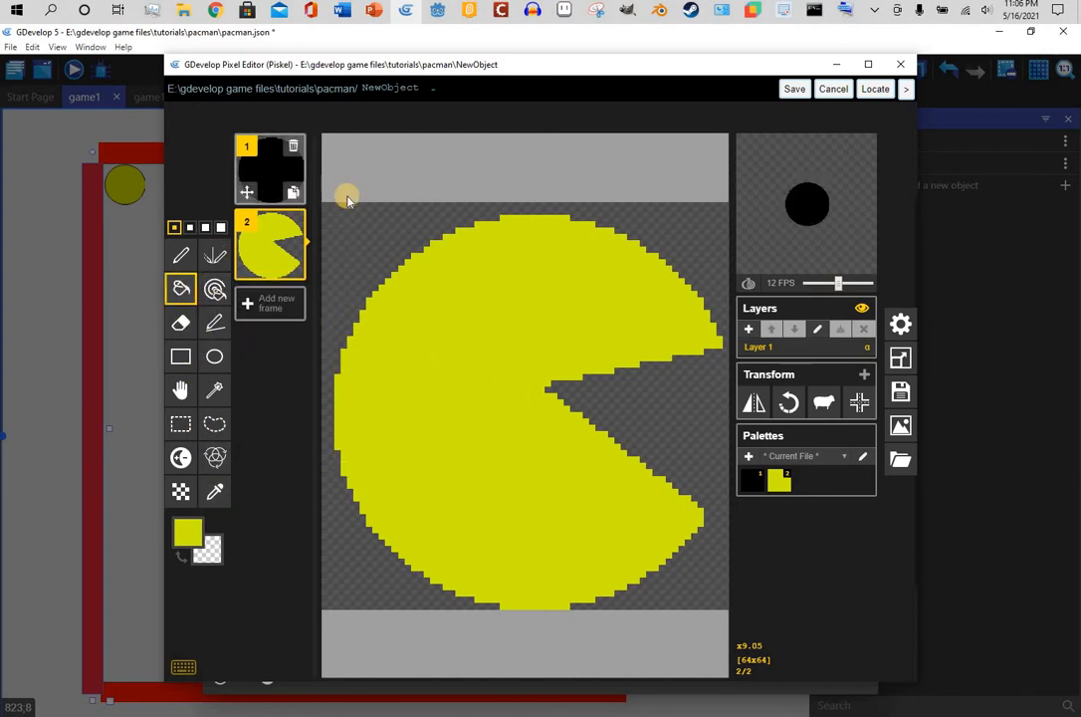
pyautogui.click(483, 304)
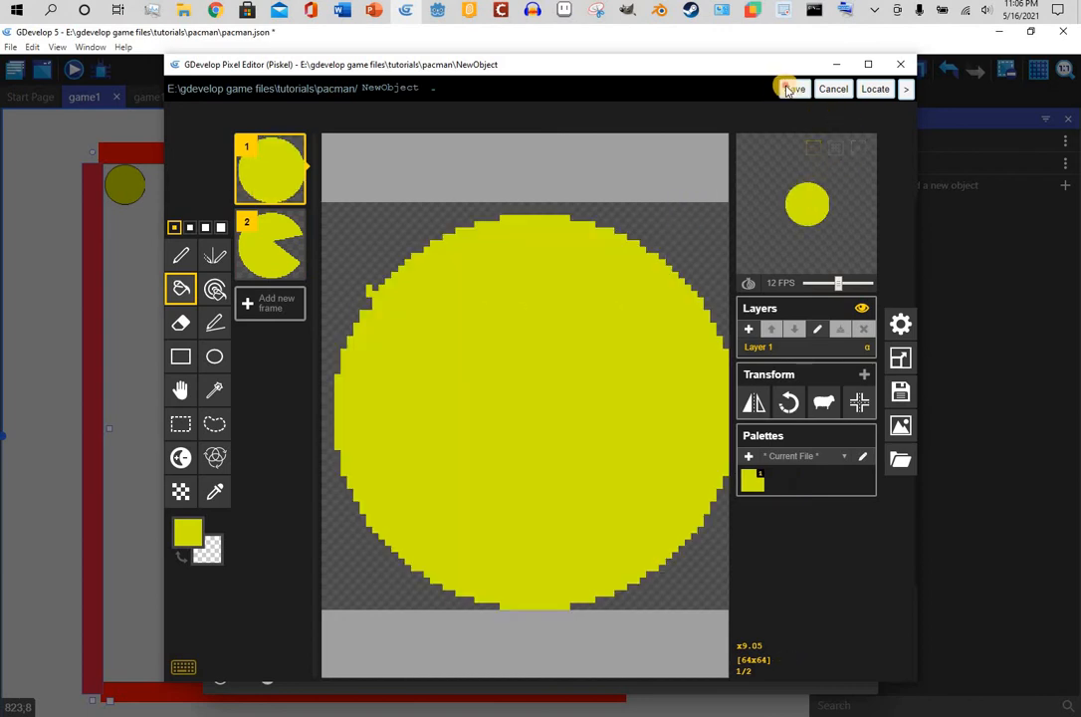
pyautogui.click(793, 89)
pyautogui.click(853, 677)
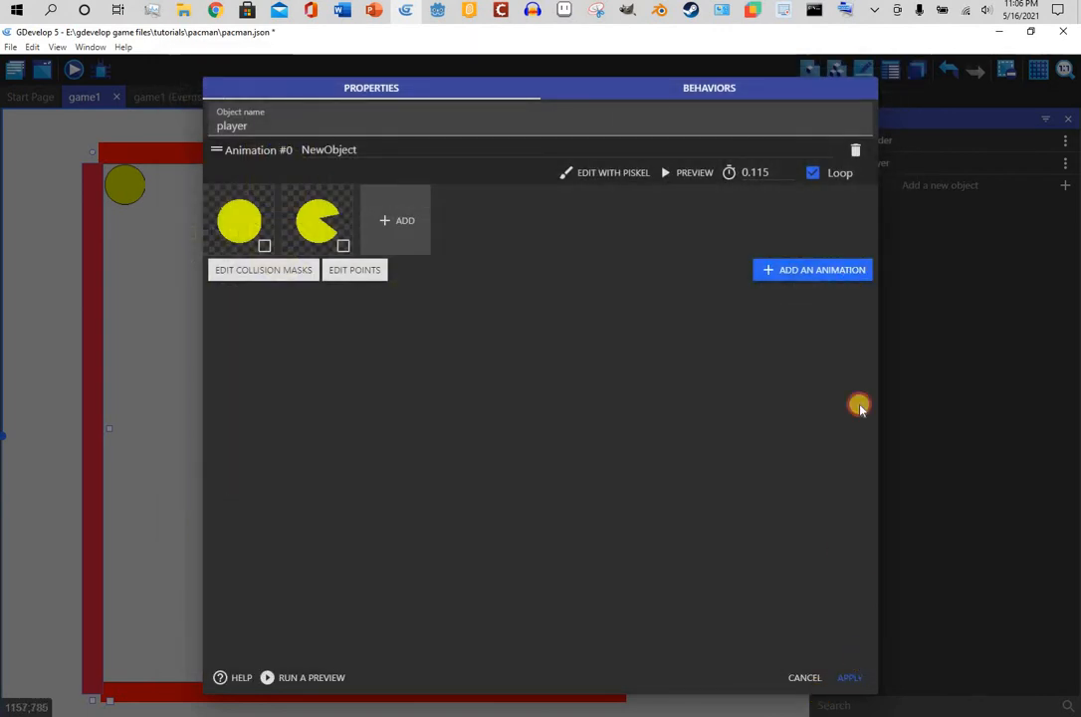
# Preview the game, steer the outline-free player down and right, and close the preview
pyautogui.click(78, 70)
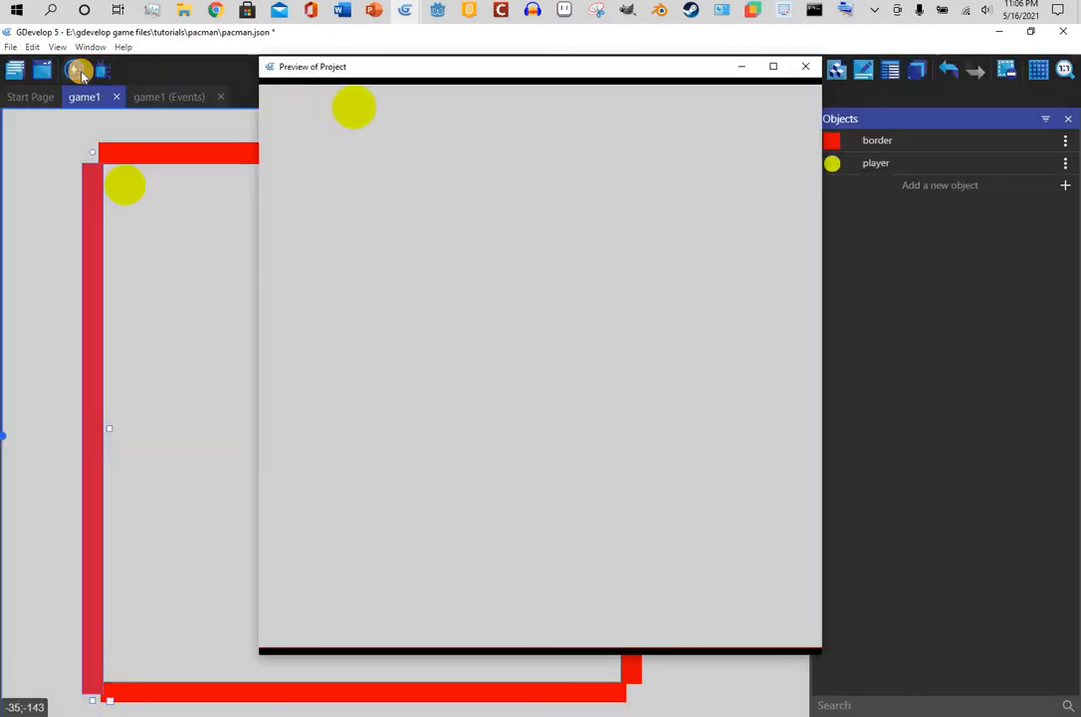
pyautogui.press('Down')
pyautogui.press('Right')
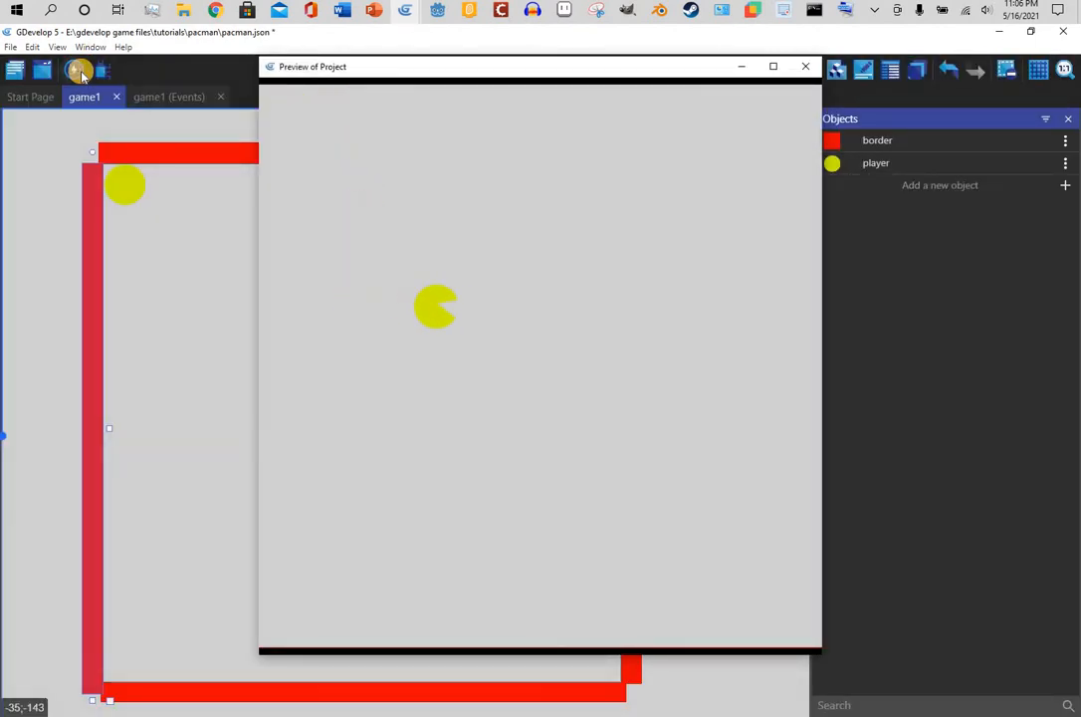
pyautogui.click(806, 66)
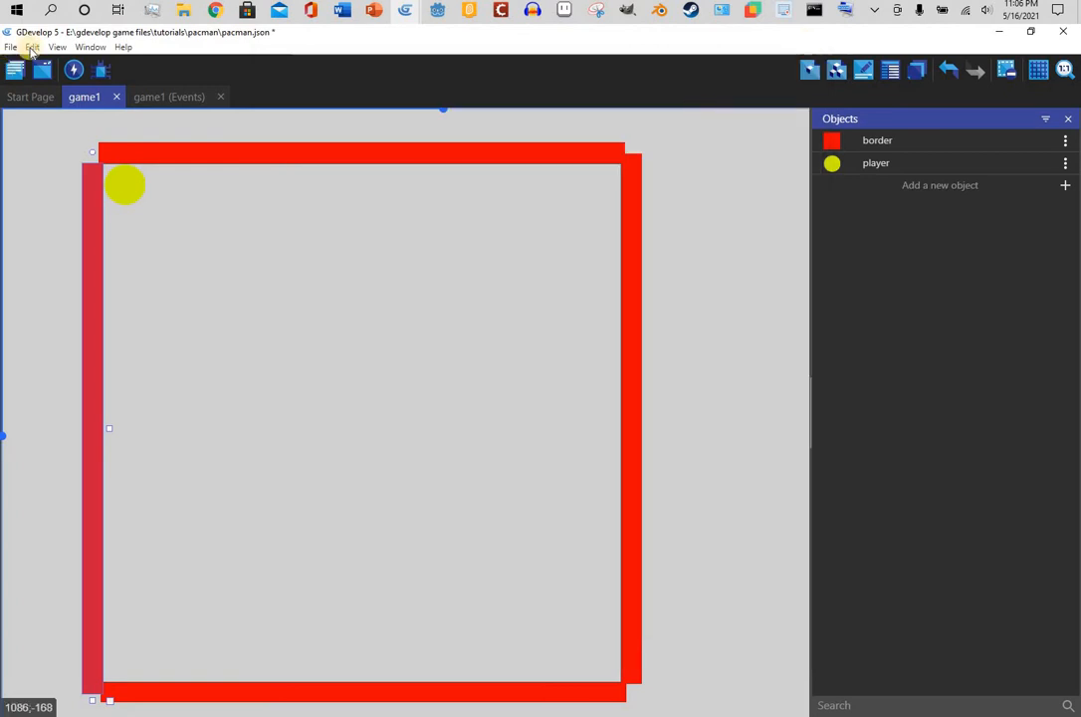
pyautogui.moveTo(404, 12)
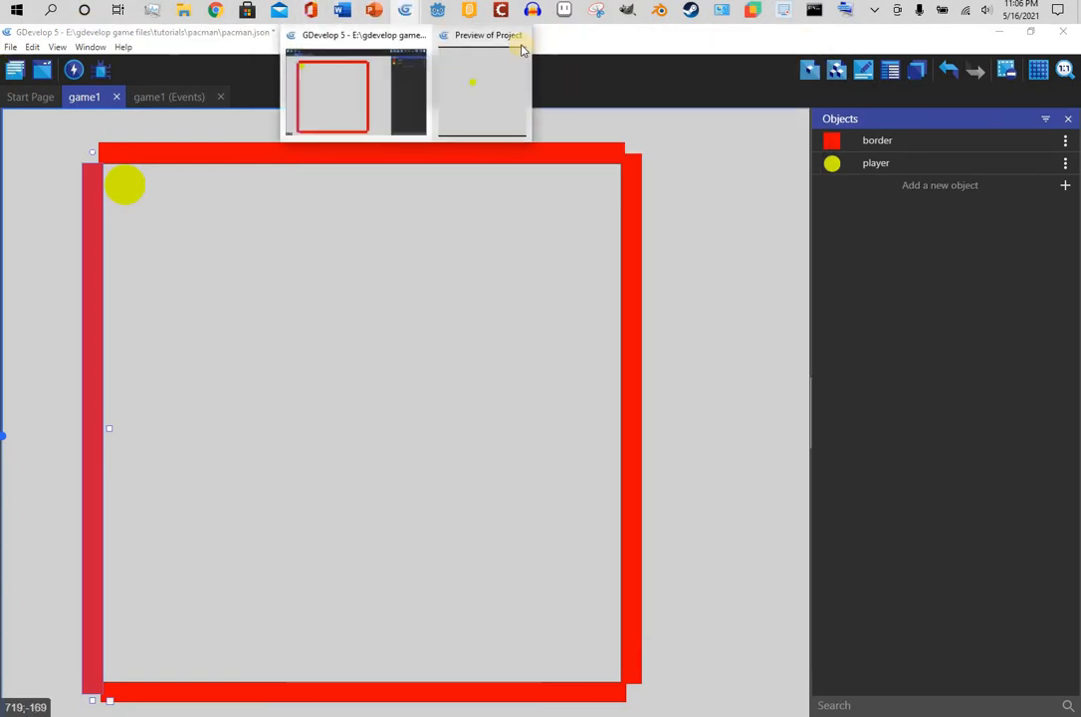
# Set the scene background color to black in the scene properties
pyautogui.click(663, 109)
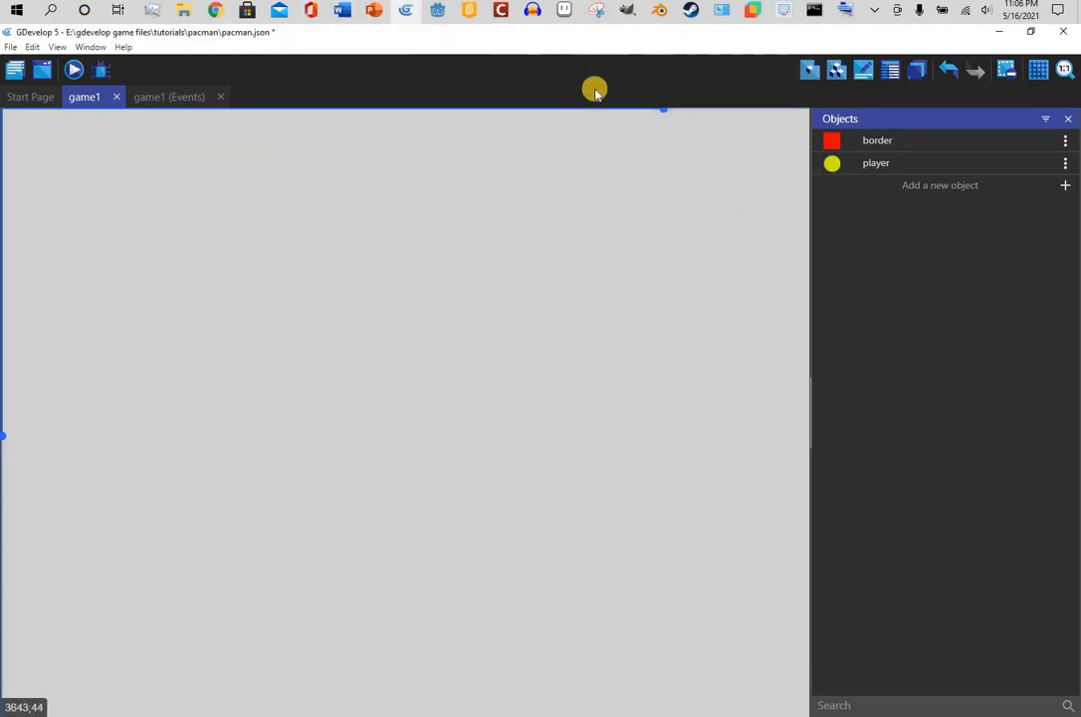
pyautogui.moveTo(663, 109); pyautogui.dragTo(516, 125)
pyautogui.moveTo(432, 134); pyautogui.dragTo(429, 124)
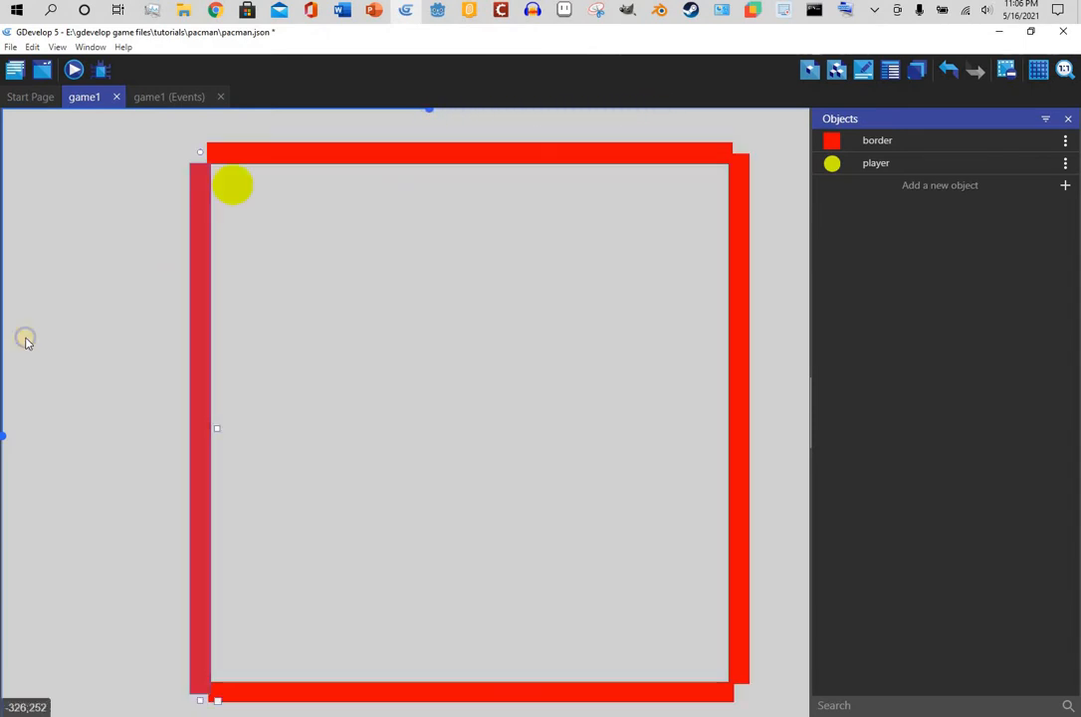
pyautogui.click(26, 340)
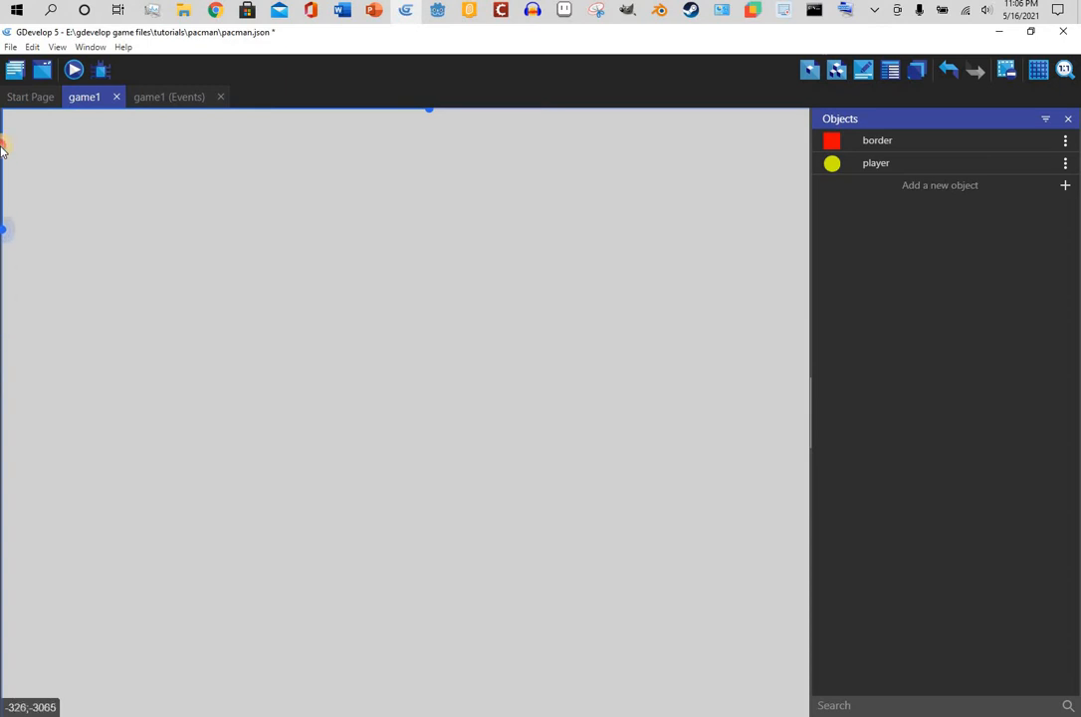
pyautogui.moveTo(1, 146); pyautogui.dragTo(4, 411)
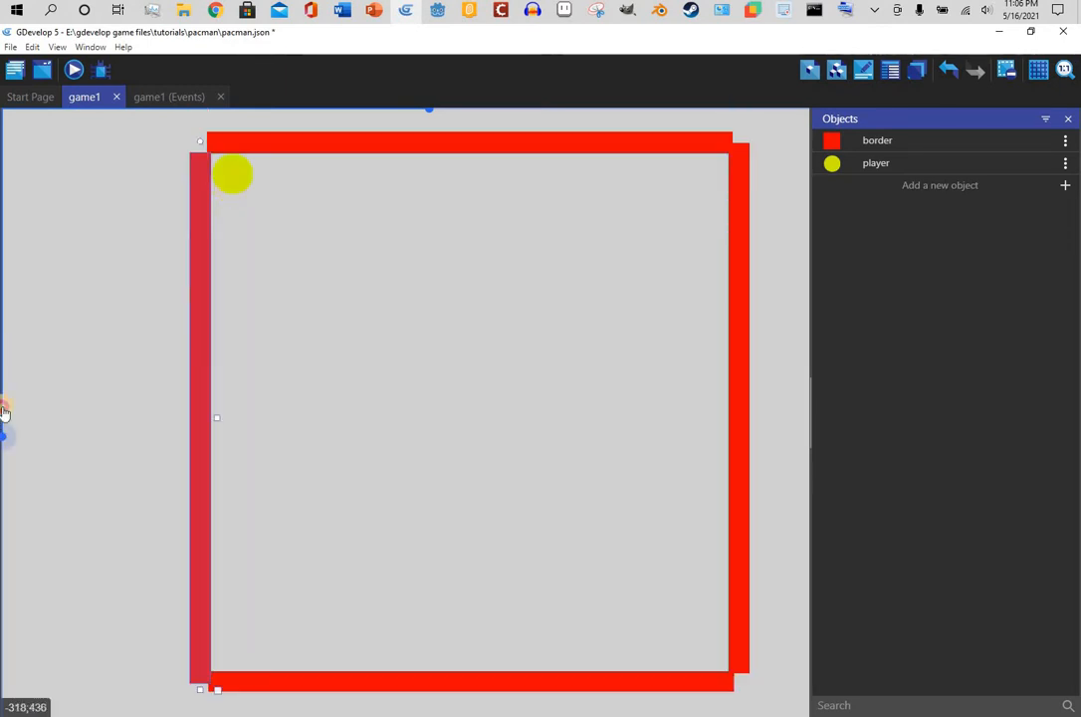
pyautogui.rightClick(480, 381)
pyautogui.click(534, 413)
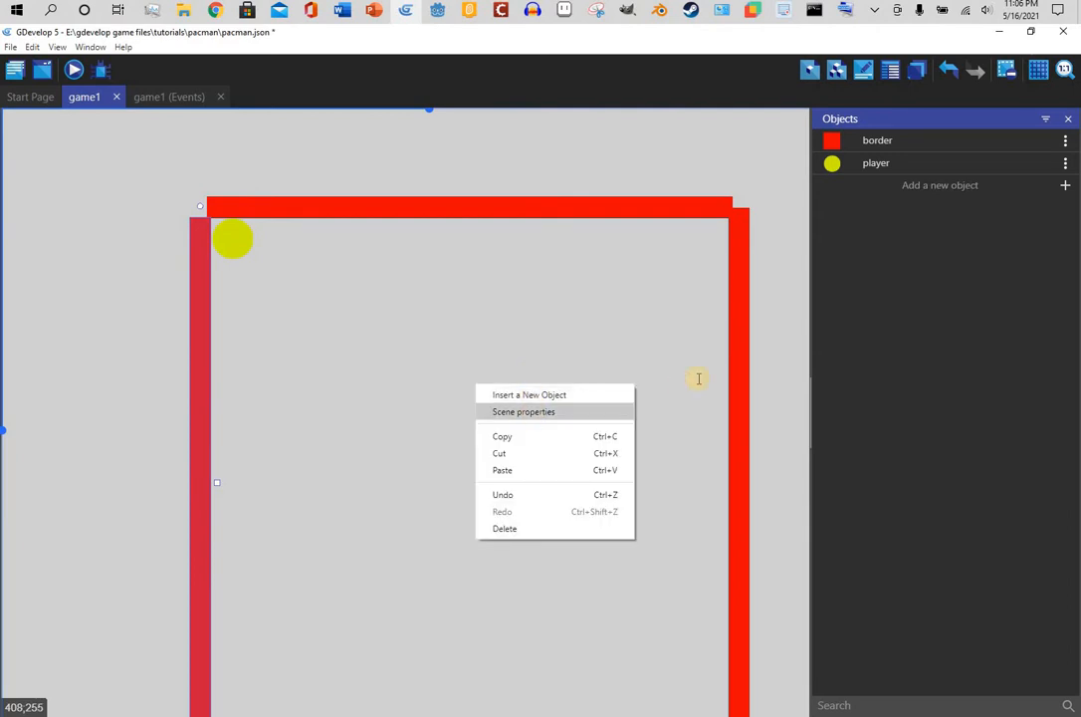
pyautogui.click(726, 399)
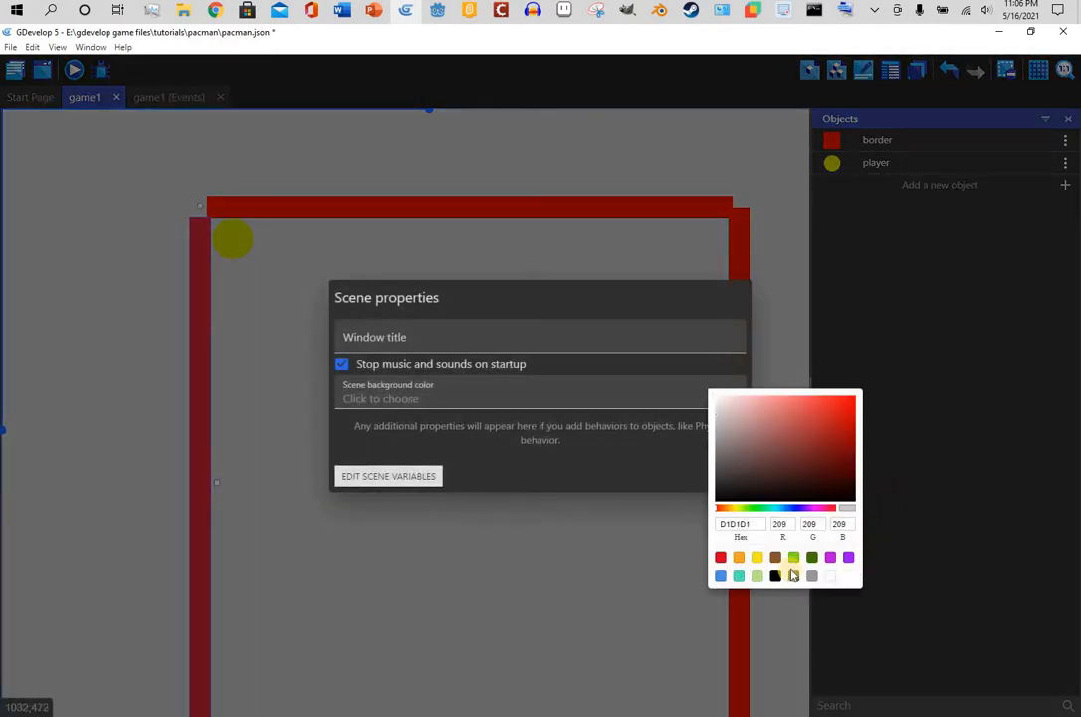
pyautogui.click(728, 480)
# Add a border instance in the upper part of the play area and stretch it into a wide horizontal bar
pyautogui.scroll(-1, 499, 302)
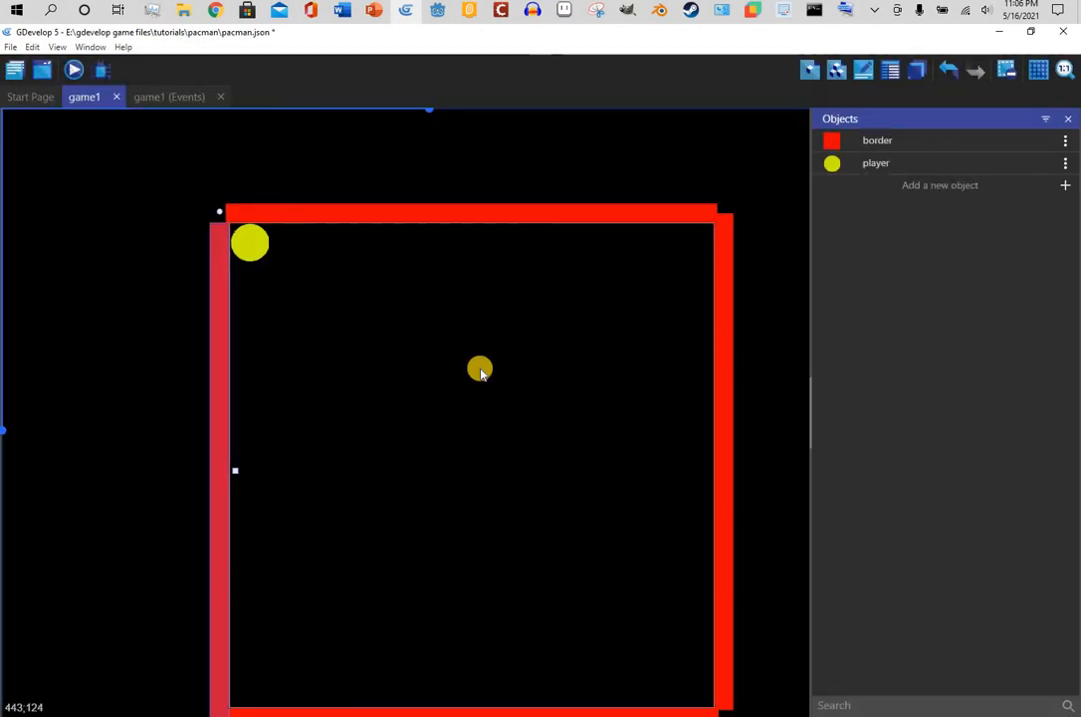
pyautogui.scroll(3, 499, 677)
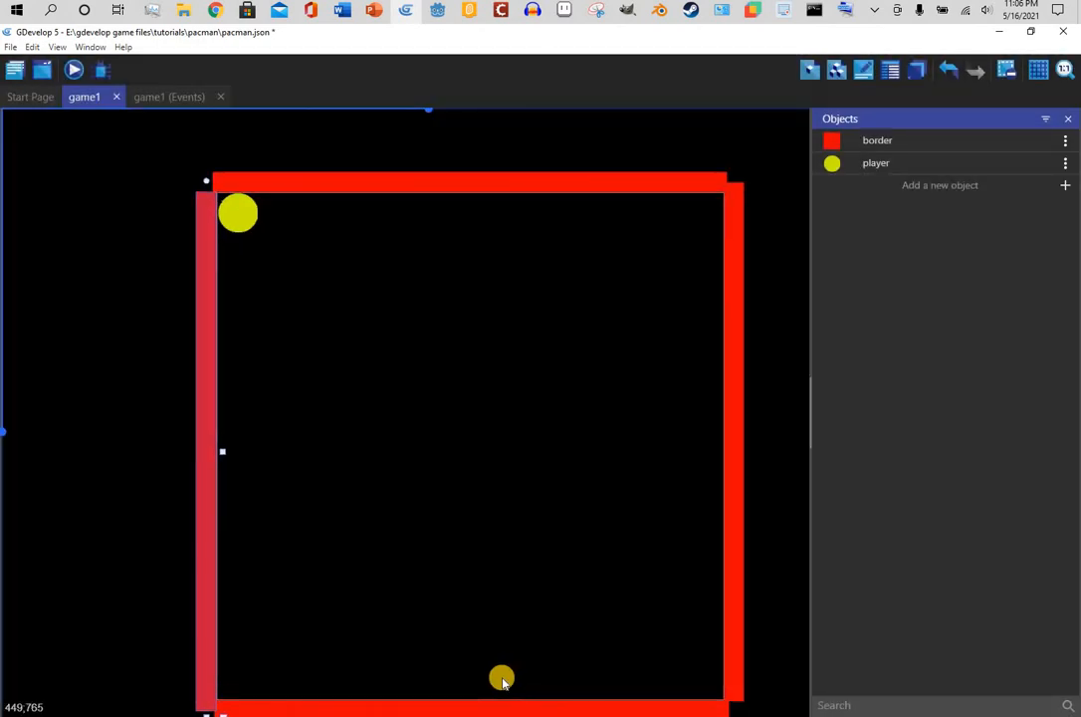
pyautogui.click(4, 437)
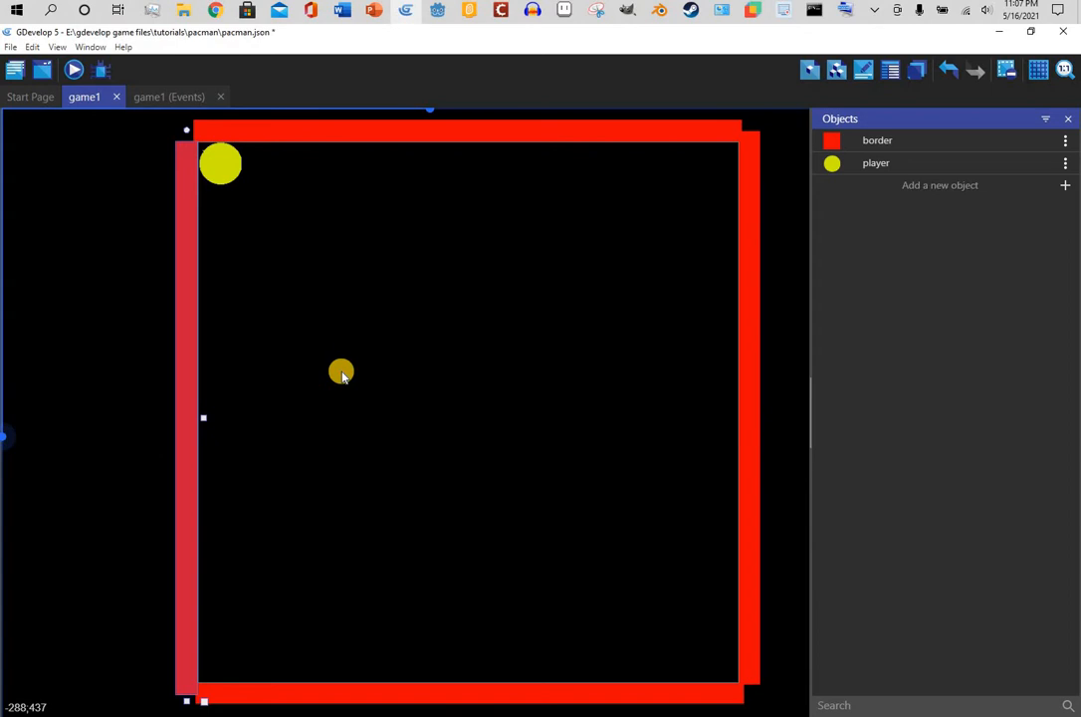
pyautogui.click(659, 328)
pyautogui.click(931, 142)
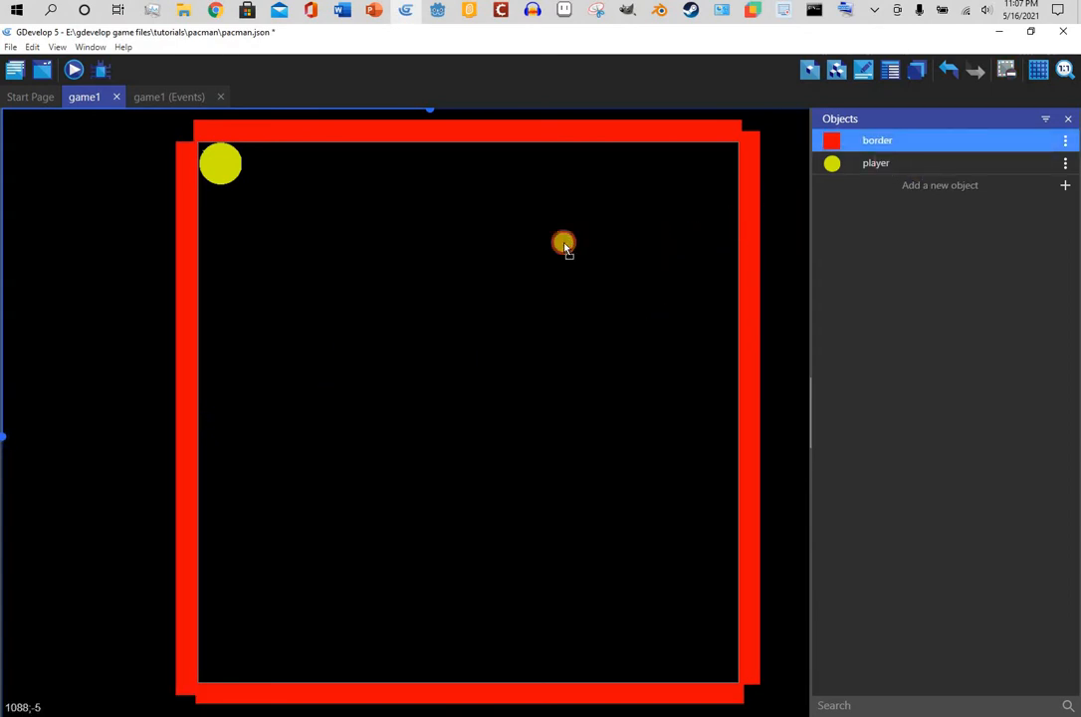
pyautogui.moveTo(563, 244); pyautogui.dragTo(694, 289)
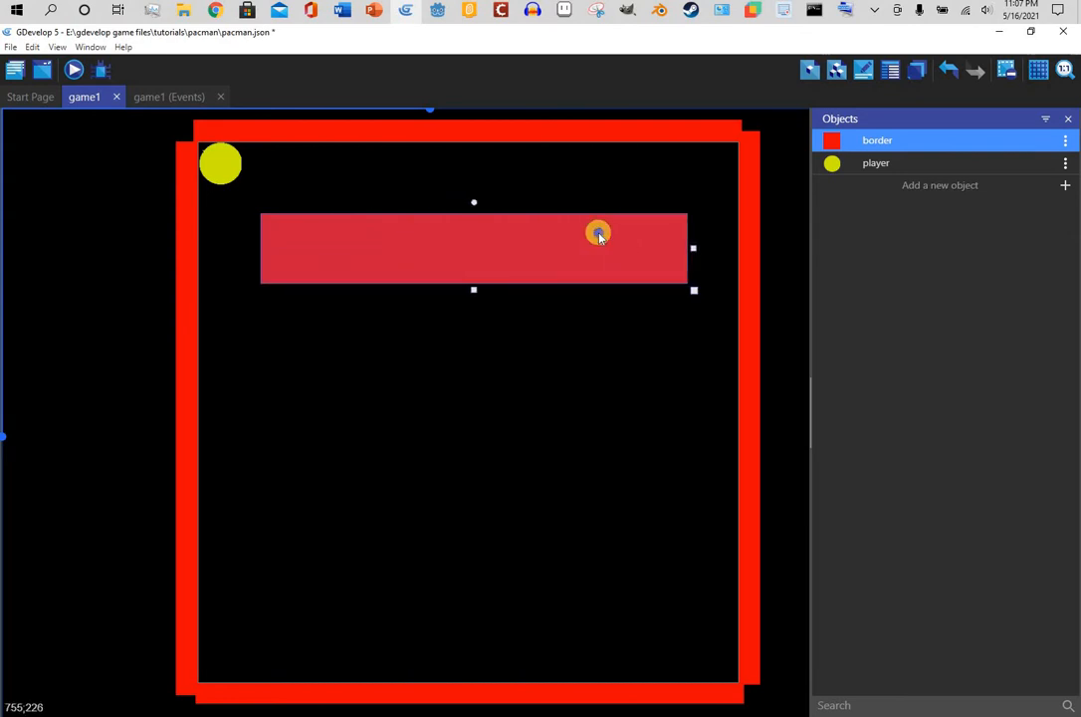
# Copy the horizontal bar and place the pasted duplicate directly below it at about X 92, Y 320
pyautogui.rightClick(598, 231)
pyautogui.rightClick(462, 497)
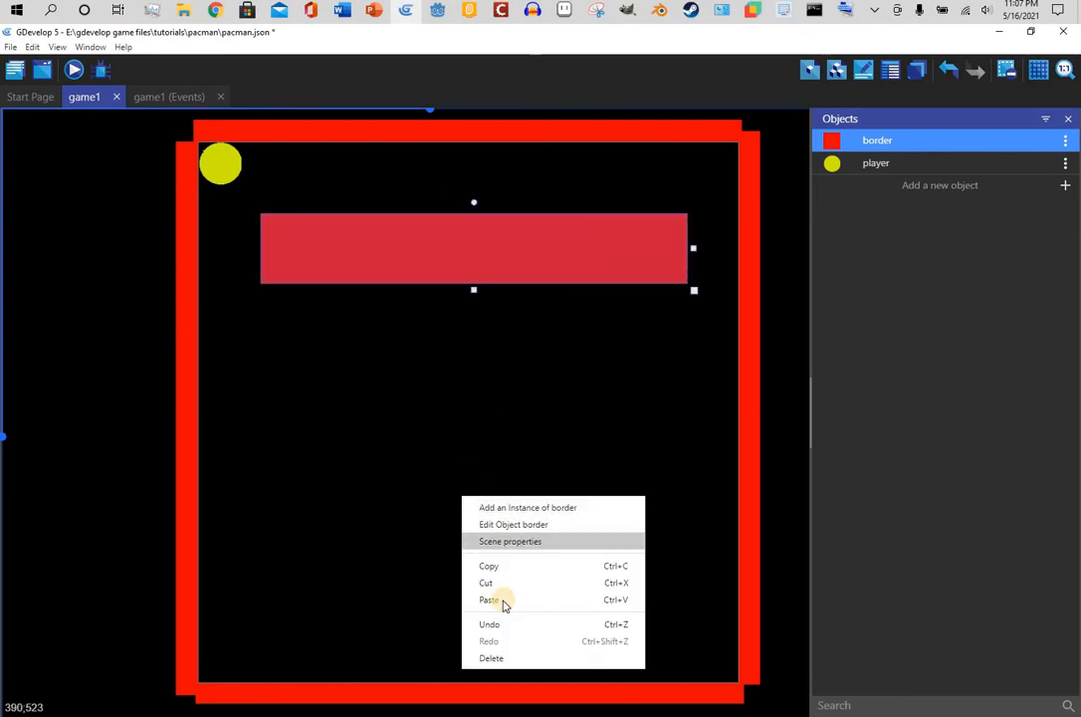
pyautogui.click(504, 601)
pyautogui.moveTo(443, 527); pyautogui.dragTo(579, 410)
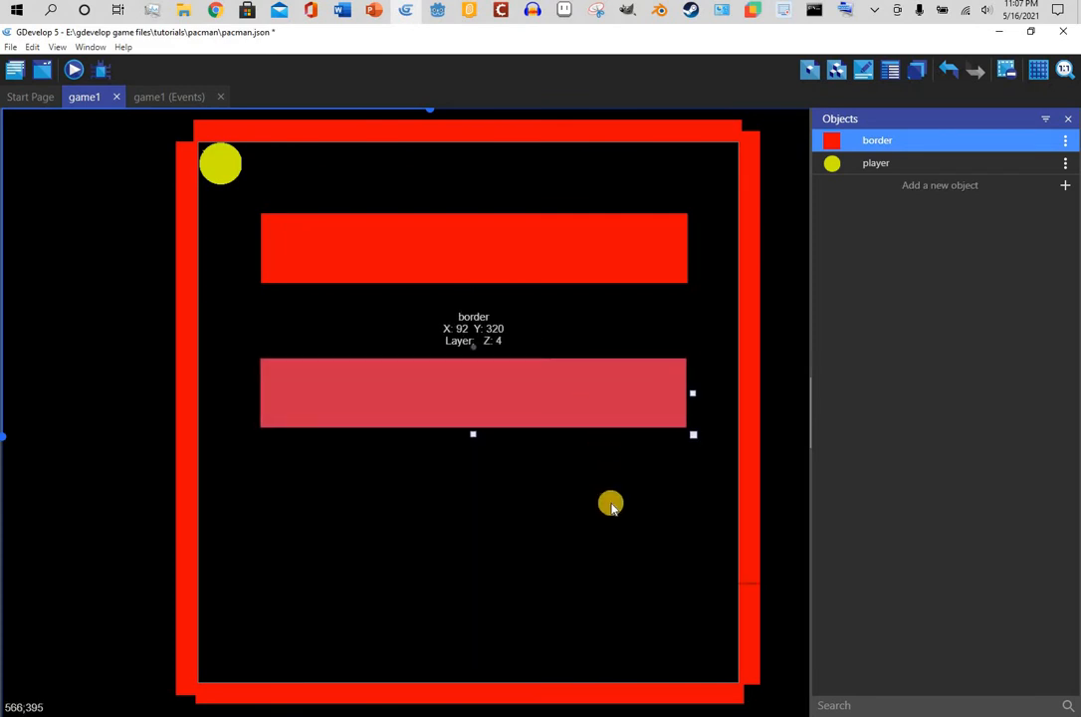
# Paste another copy of the horizontal bar and place it below the second bar in the lower play area
pyautogui.rightClick(610, 504)
pyautogui.click(610, 512)
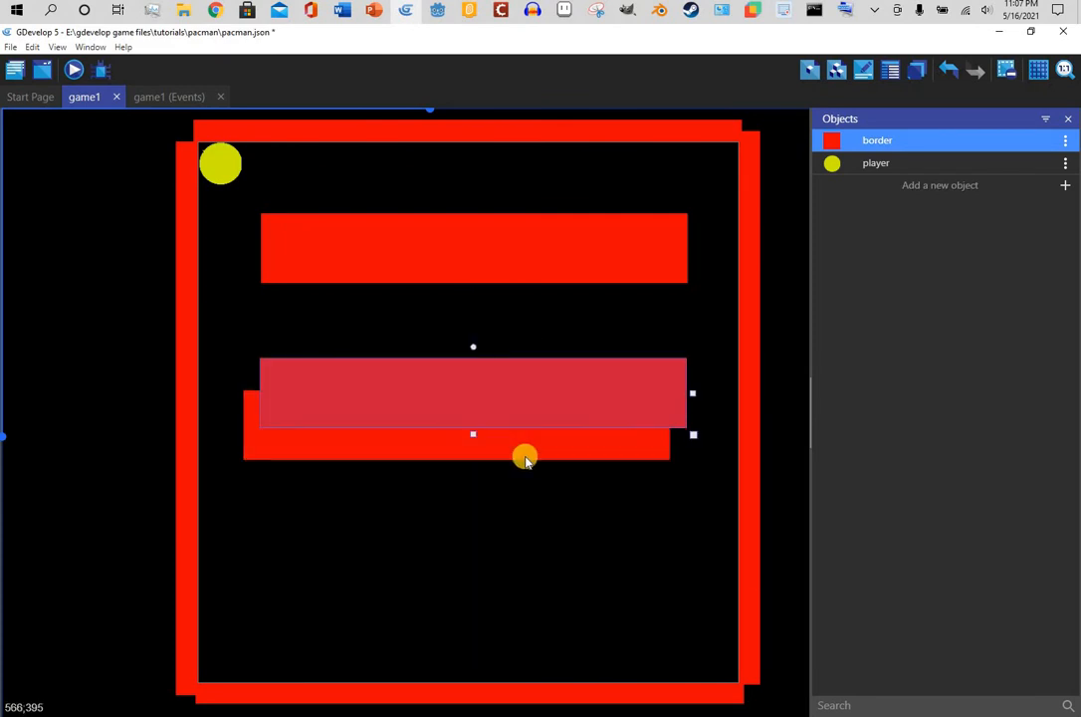
pyautogui.moveTo(524, 454); pyautogui.dragTo(535, 554)
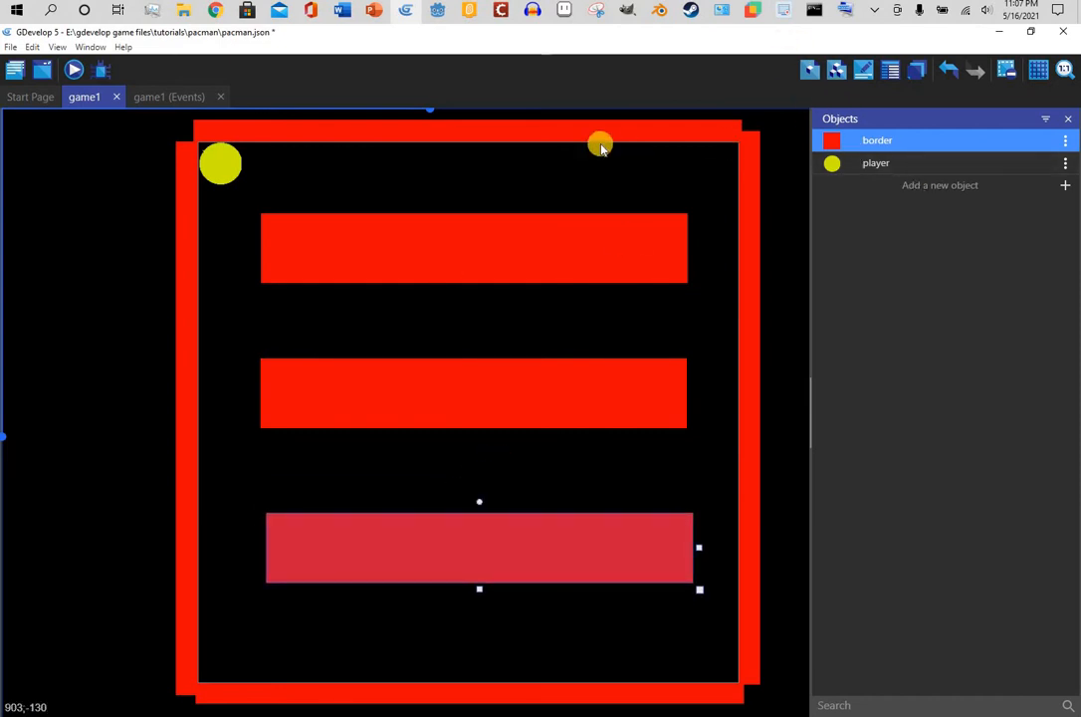
# Preview the game, steer the player through the corridors between the bars to the lower right, and close the preview
pyautogui.click(78, 71)
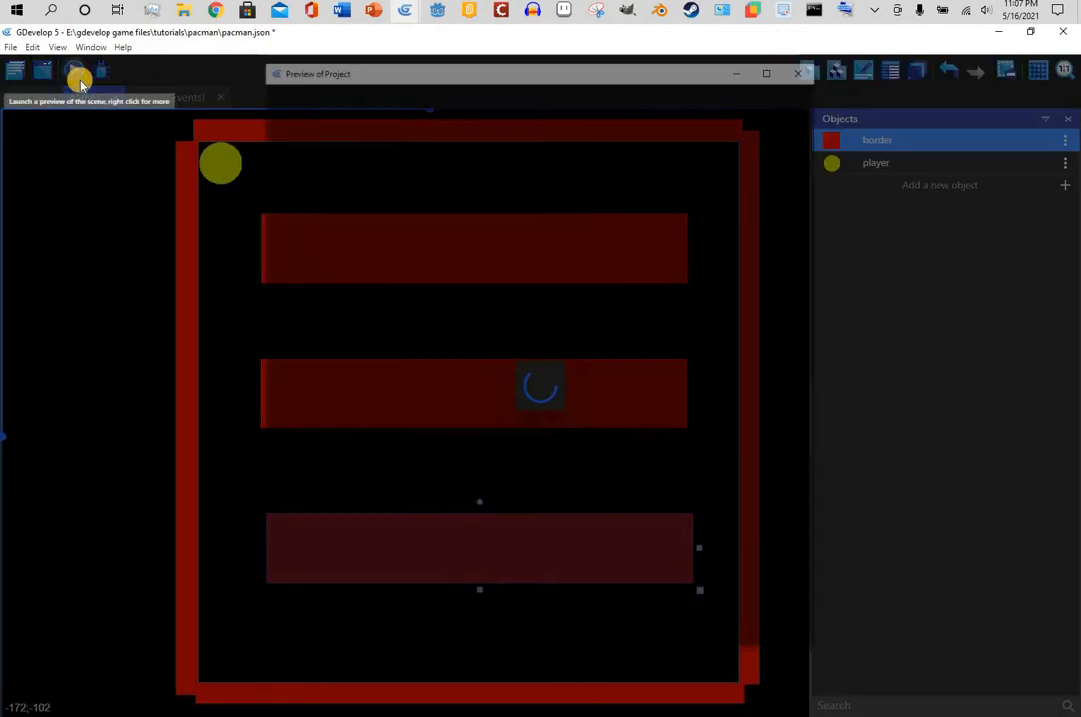
pyautogui.press('Down')
pyautogui.press('Right')
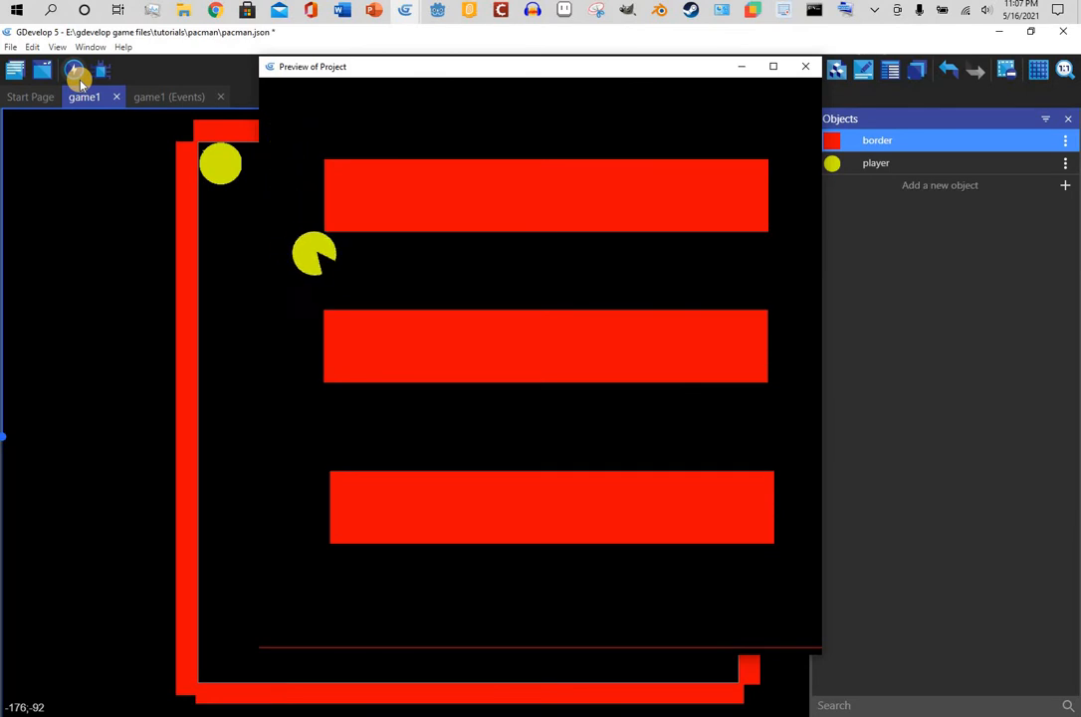
pyautogui.press('Left')
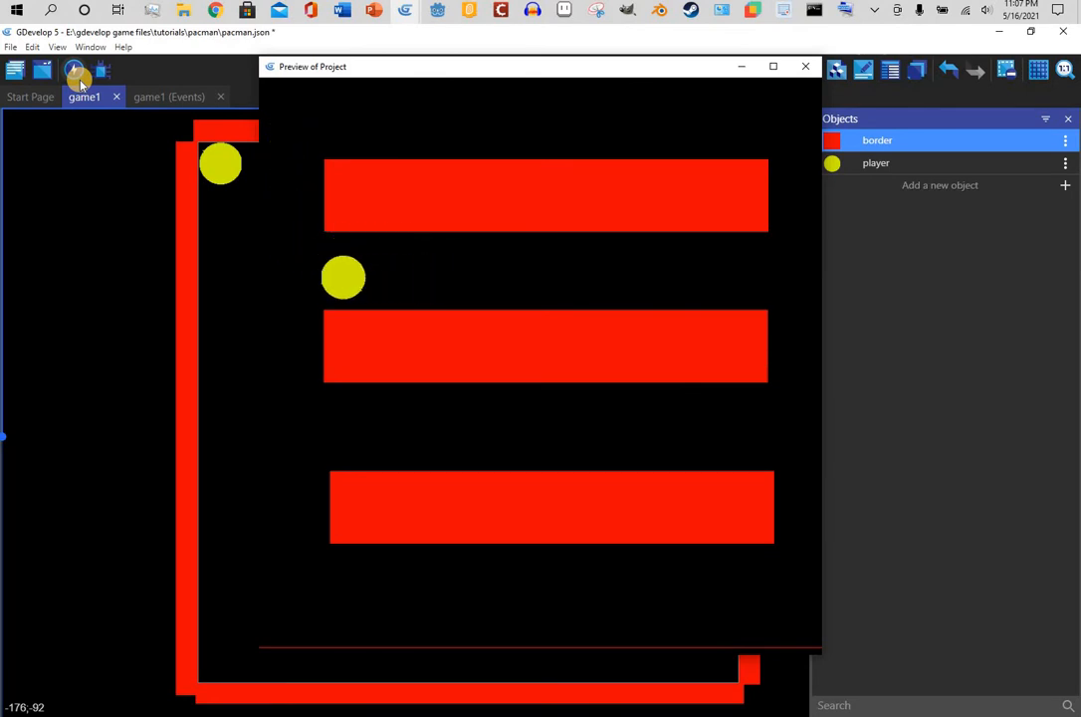
pyautogui.press('Down')
pyautogui.press('Right')
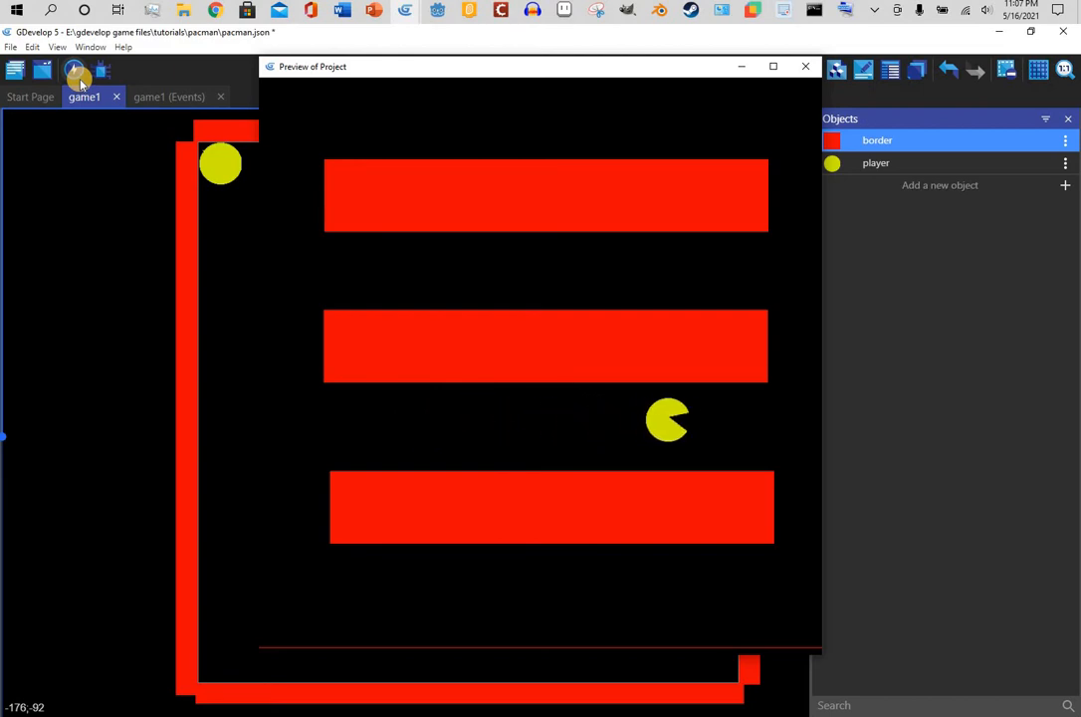
pyautogui.press('Down')
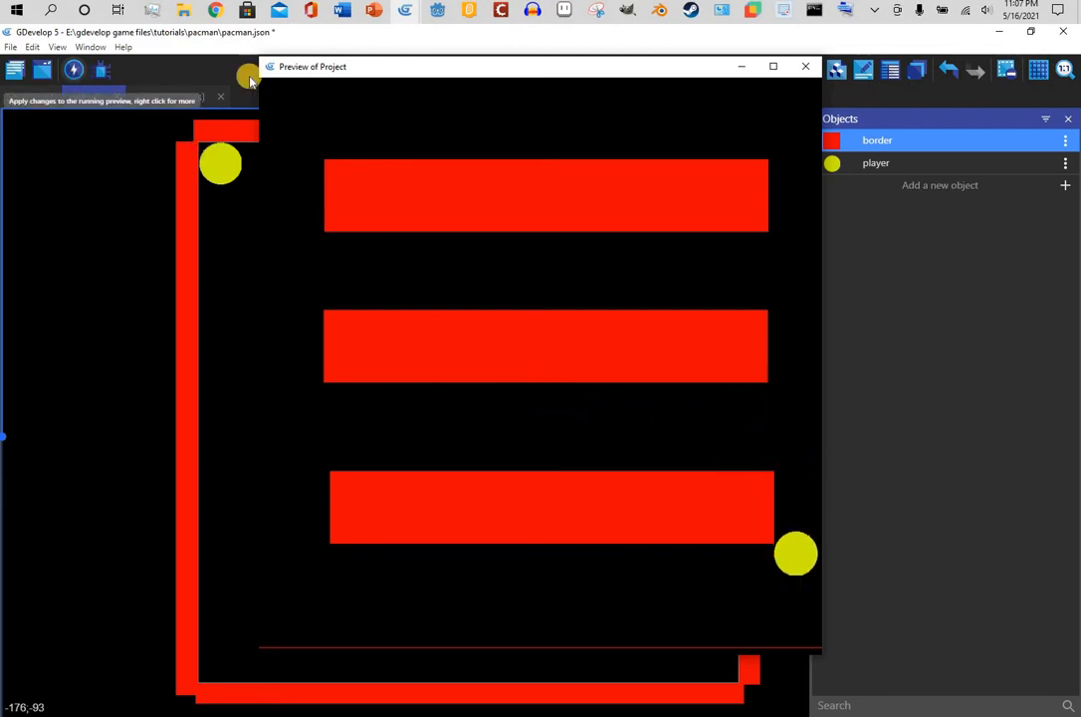
pyautogui.moveTo(672, 24); pyautogui.dragTo(560, 25)
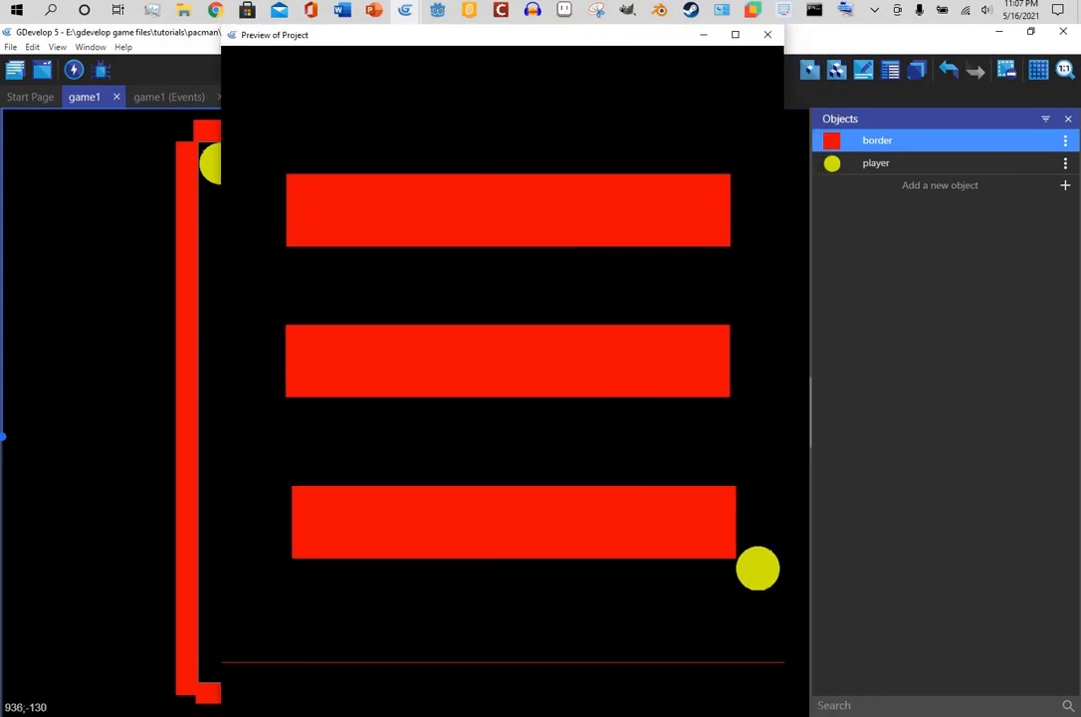
pyautogui.click(733, 36)
pyautogui.click(1063, 31)
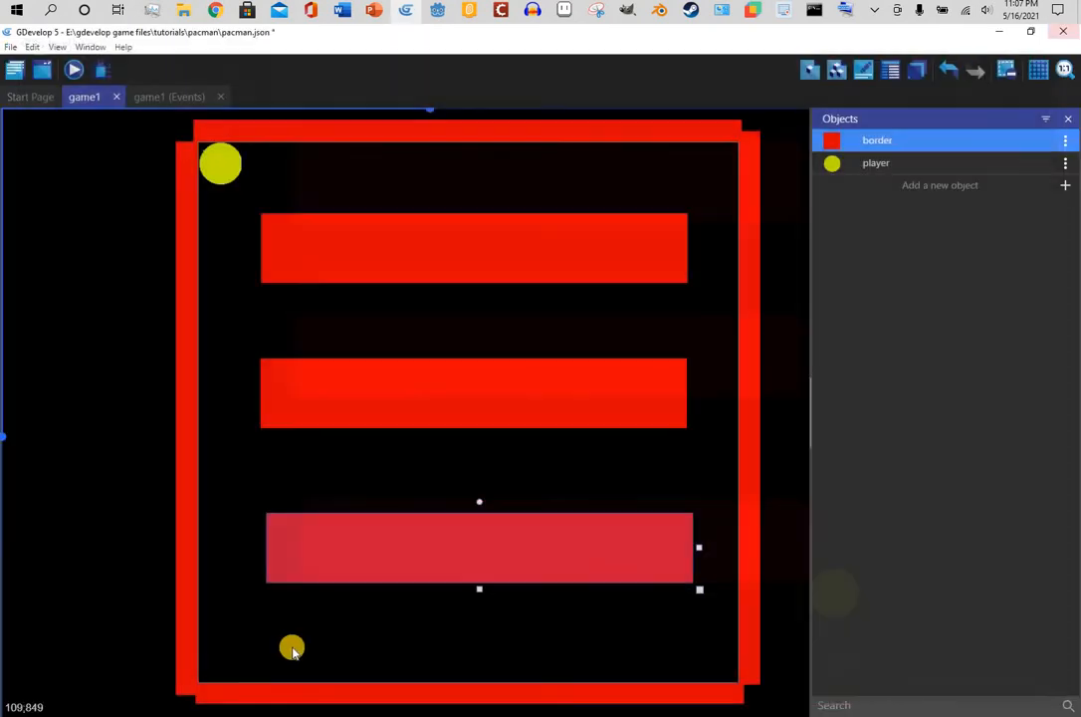
# Shift the bottom border wall slightly downward out of the visible game area and check it in a preview
pyautogui.click(306, 703)
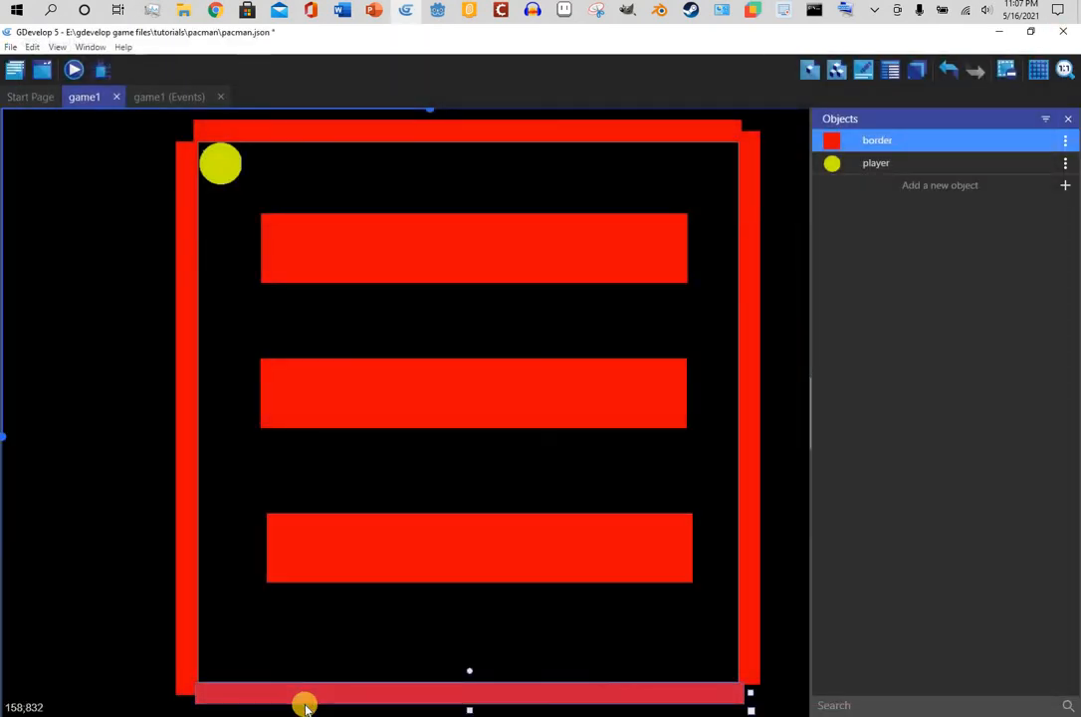
pyautogui.click(76, 69)
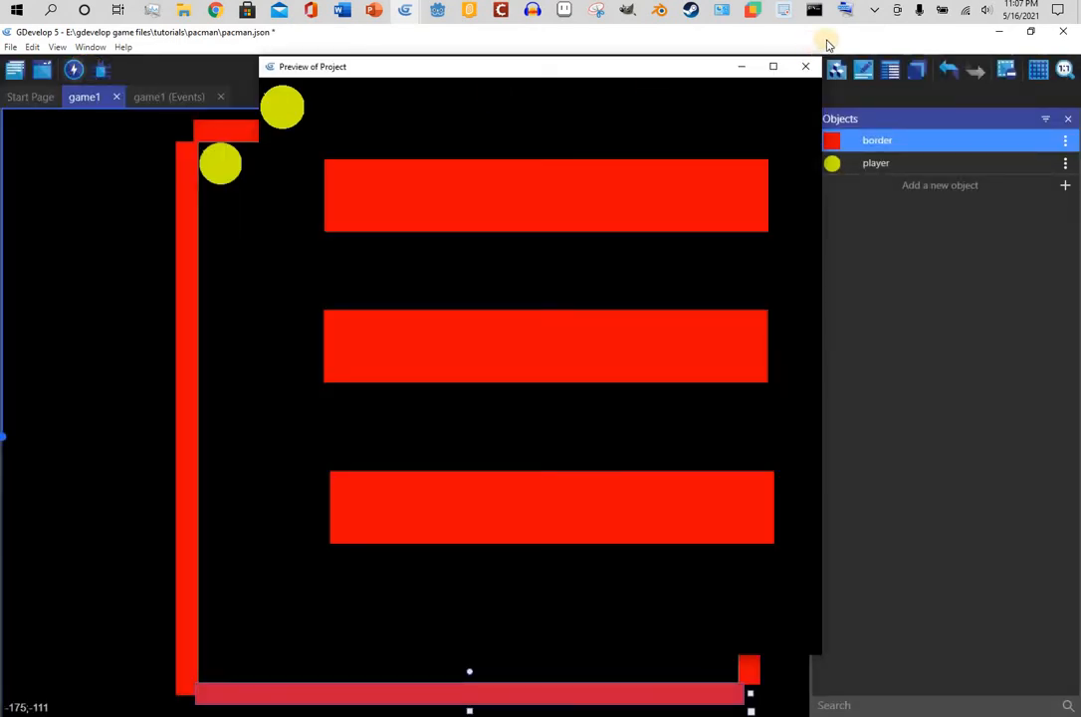
pyautogui.click(807, 65)
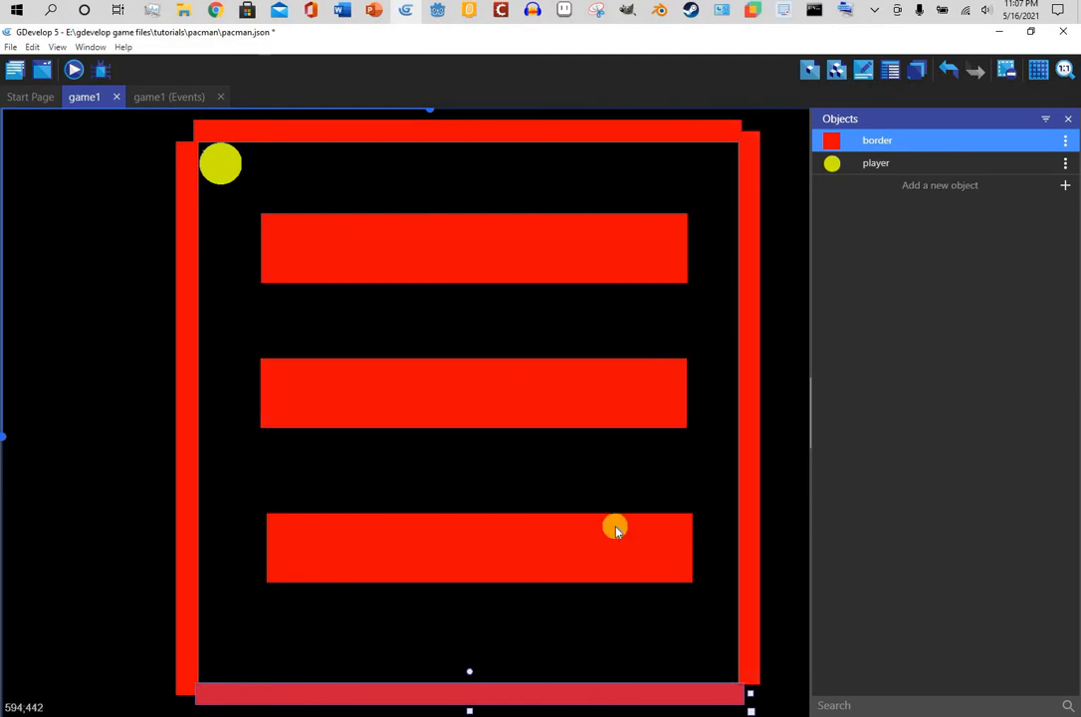
# Create a new sprite object with one animation and open that animation for drawing in Piskel
pyautogui.click(1041, 195)
pyautogui.click(434, 199)
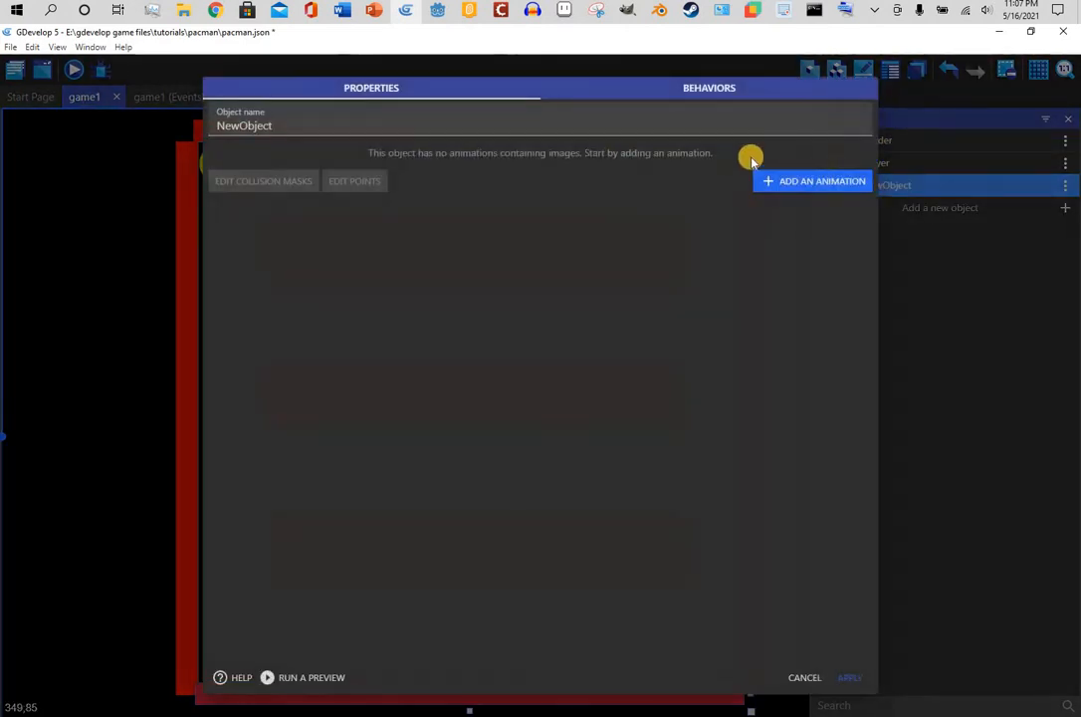
pyautogui.click(784, 186)
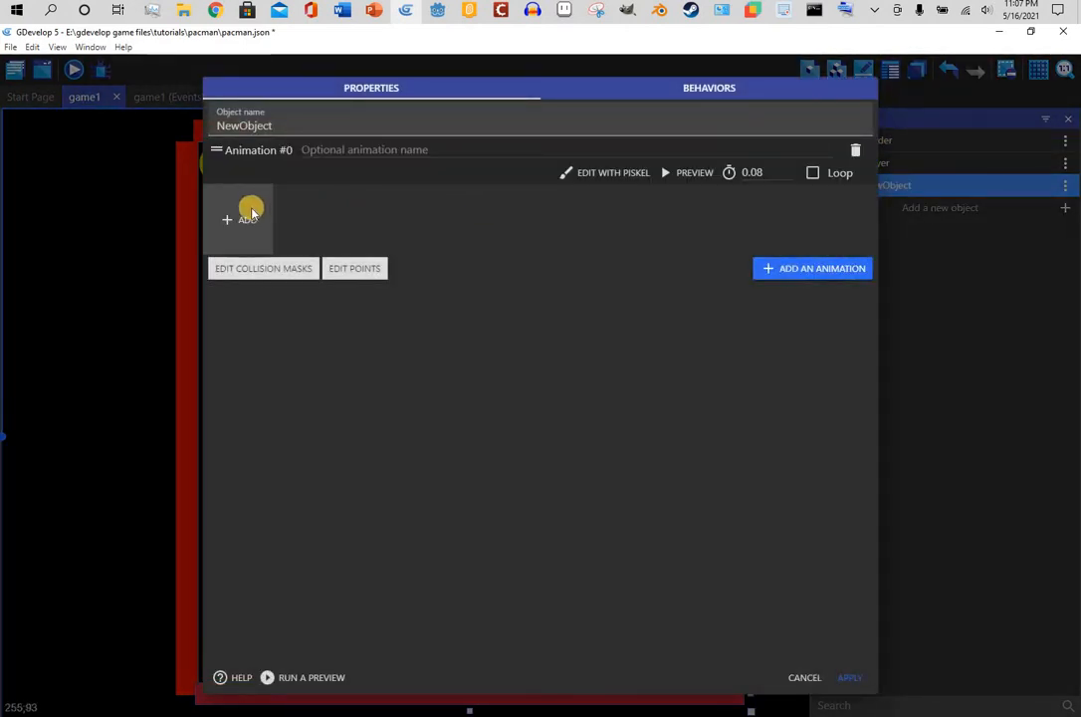
pyautogui.click(610, 184)
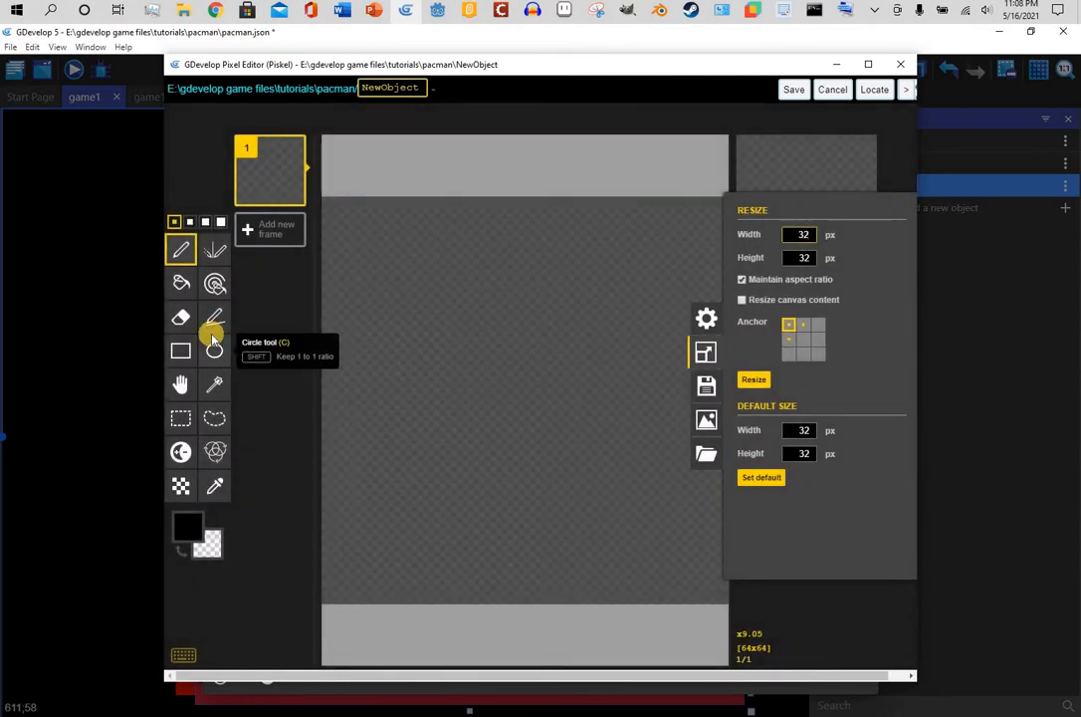
# Draw a black circle outline of about 54 by 52 pixels on the sprite canvas
pyautogui.click(214, 348)
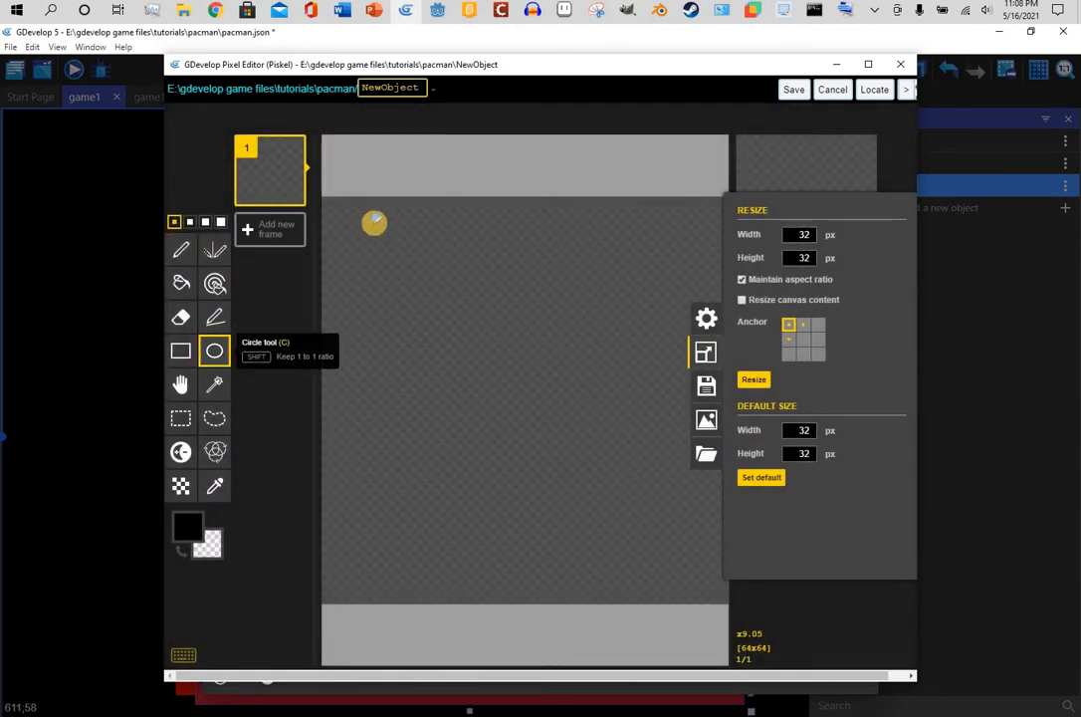
pyautogui.moveTo(374, 220); pyautogui.dragTo(479, 335)
pyautogui.moveTo(690, 521); pyautogui.dragTo(714, 541)
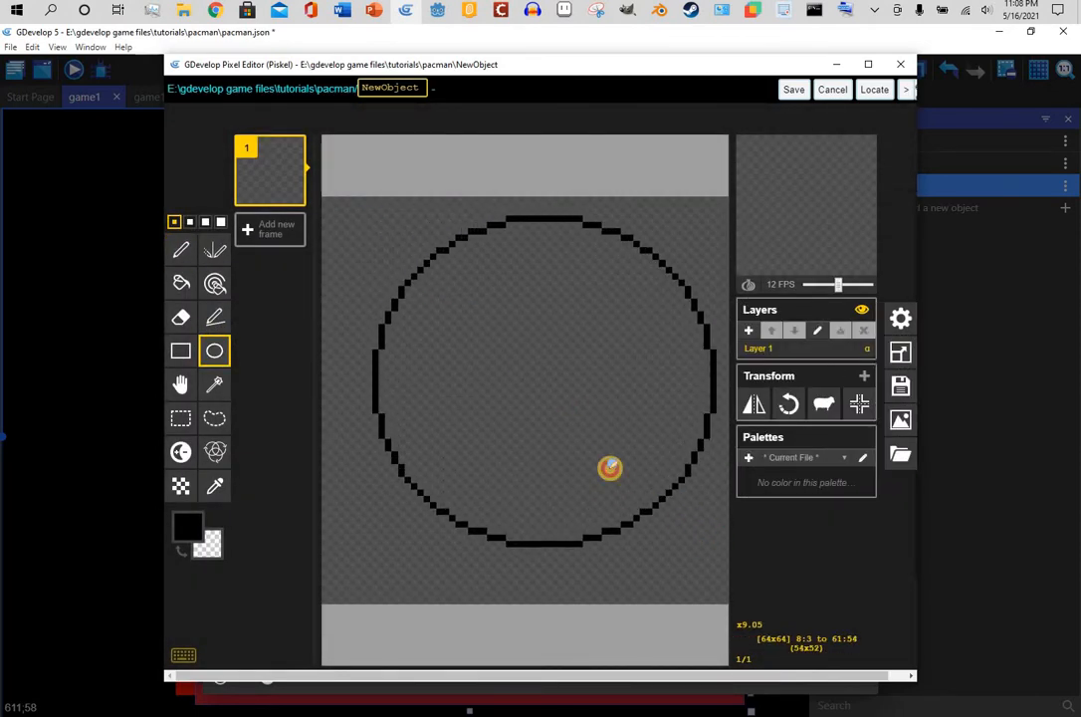
# Fill the circle with cyan using the Paint bucket, save the drawing, and apply the new object's changes
pyautogui.click(193, 534)
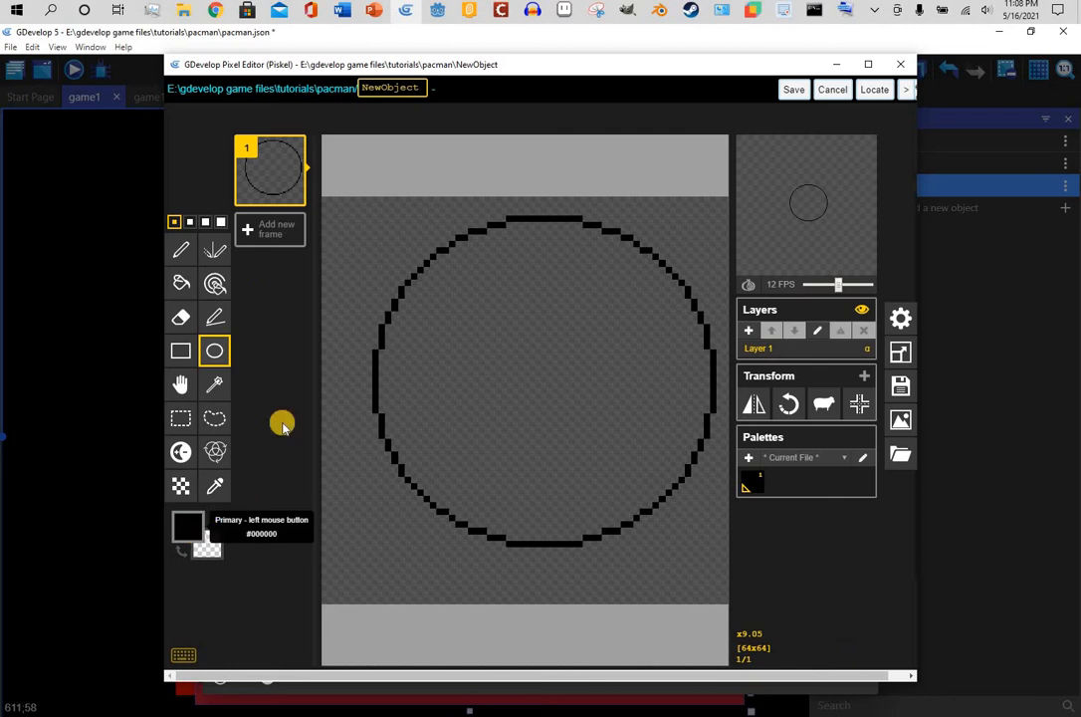
pyautogui.click(323, 434)
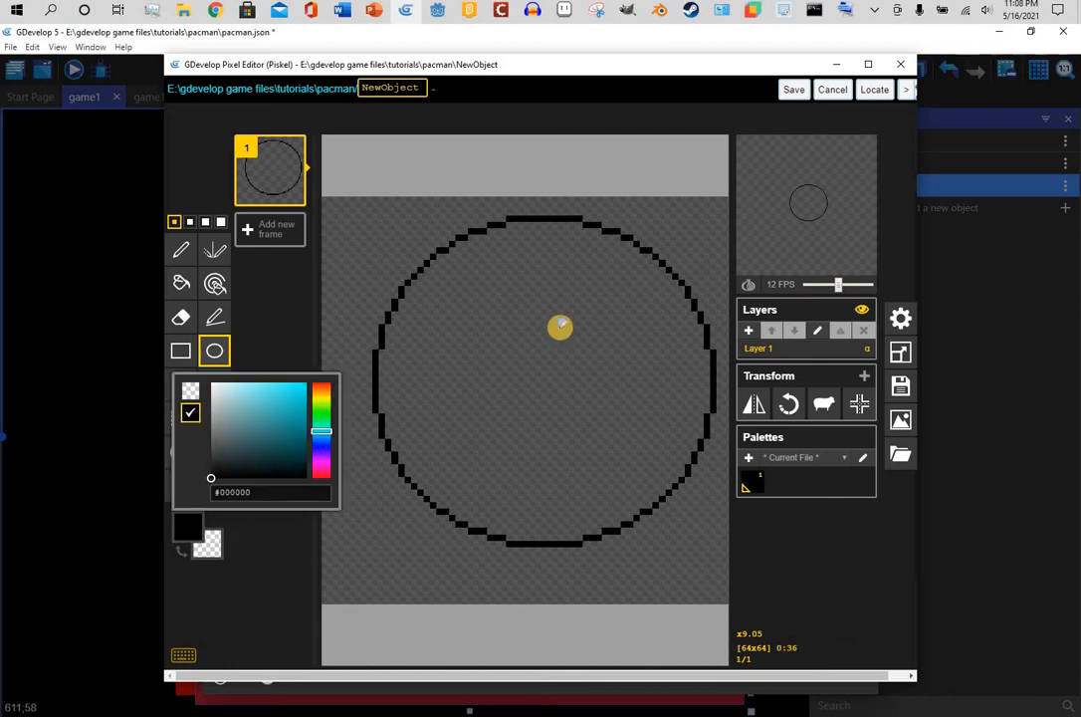
pyautogui.click(567, 320)
pyautogui.click(181, 284)
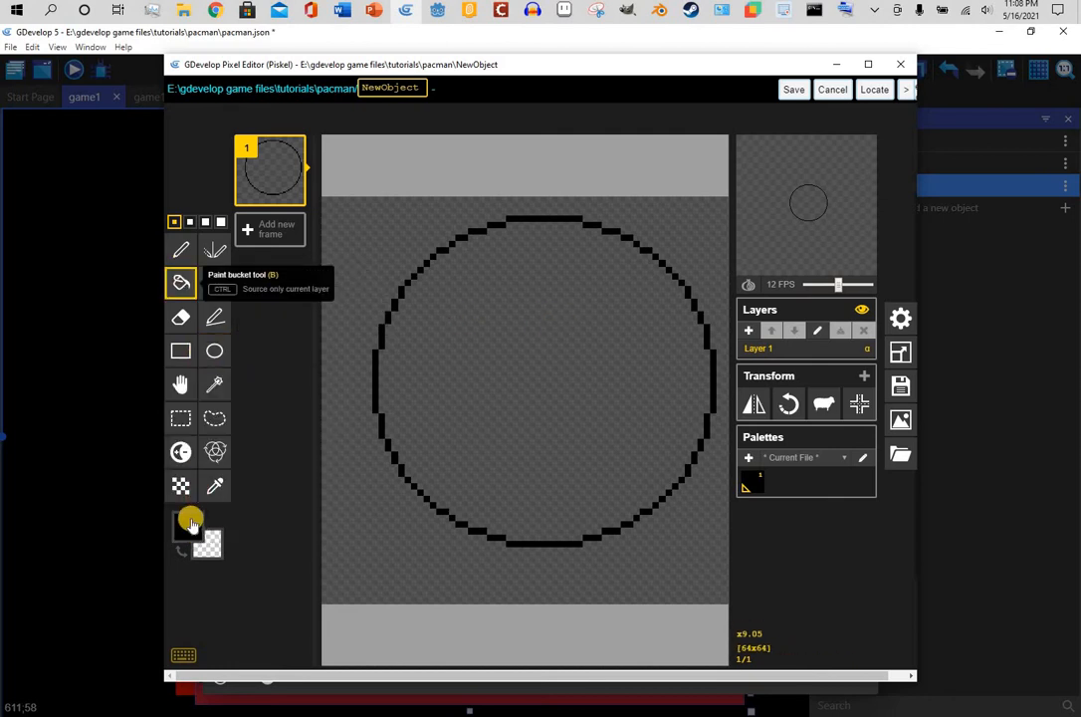
pyautogui.click(294, 401)
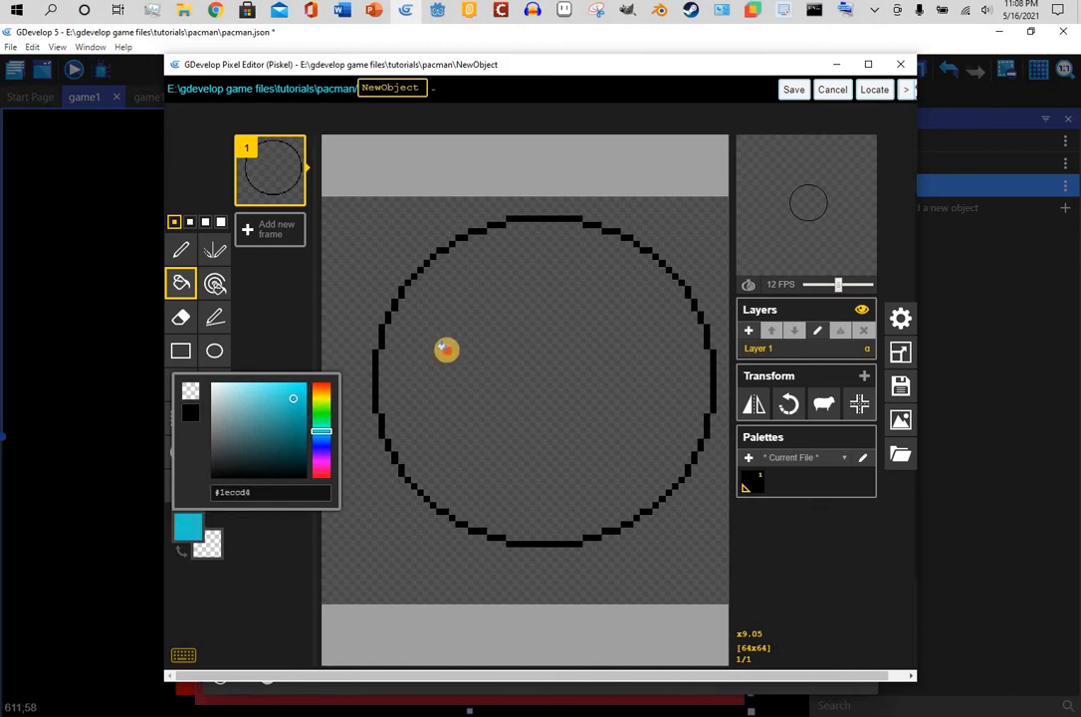
pyautogui.click(445, 351)
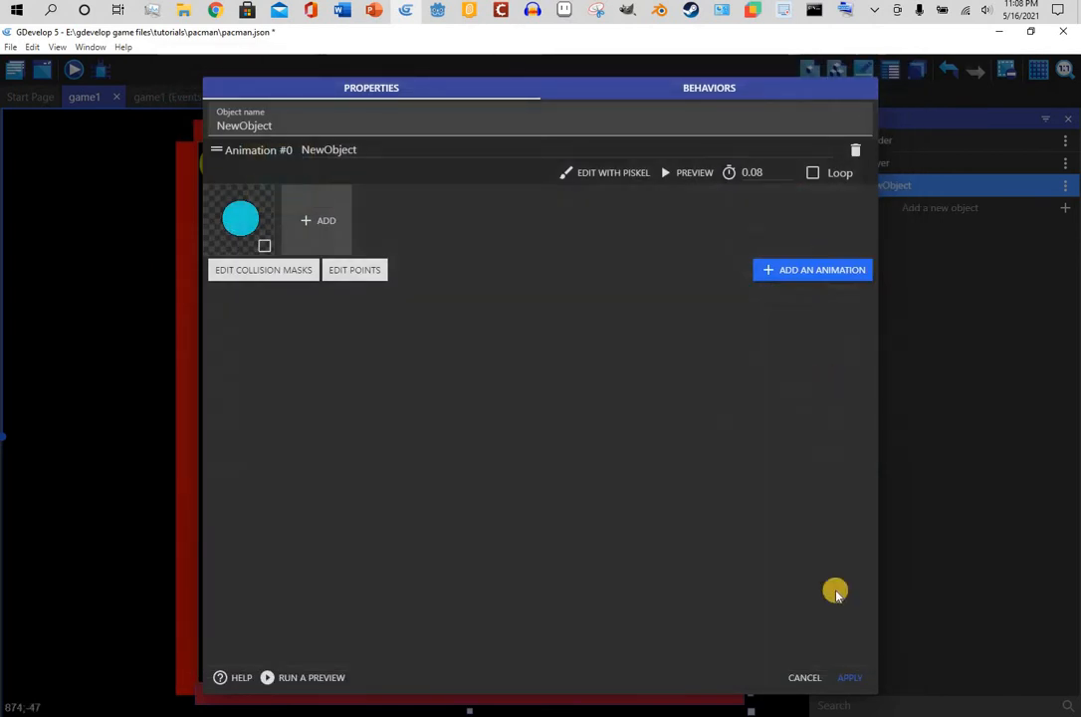
pyautogui.click(854, 679)
# Place three instances of the cyan dot in a row to the right of the player, above the upper bar
pyautogui.moveTo(852, 188); pyautogui.dragTo(277, 152)
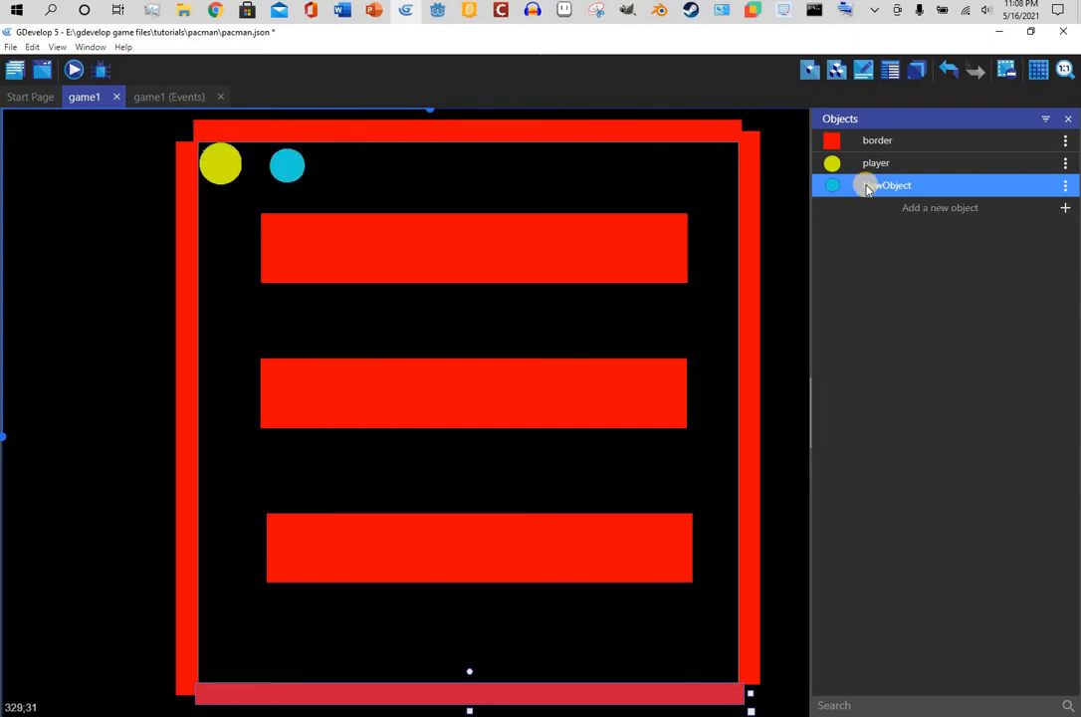
pyautogui.moveTo(863, 185); pyautogui.dragTo(319, 153)
pyautogui.moveTo(928, 187); pyautogui.dragTo(376, 150)
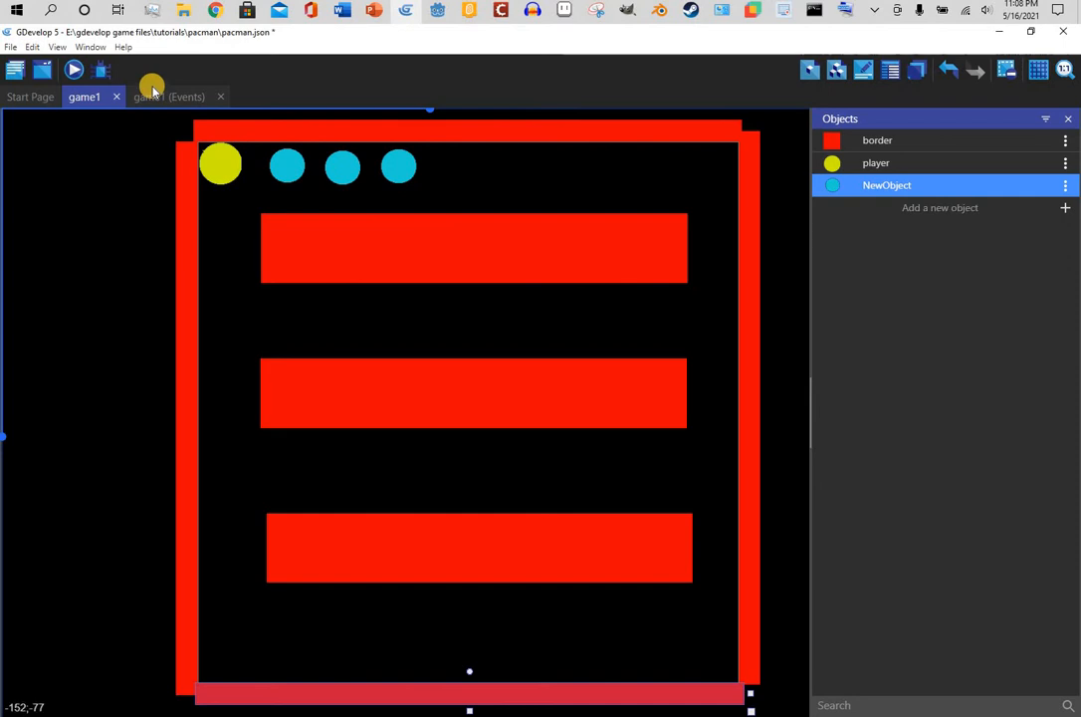
# Preview the game and steer the player right across the three cyan dots and back left
pyautogui.click(78, 71)
pyautogui.press('Right')
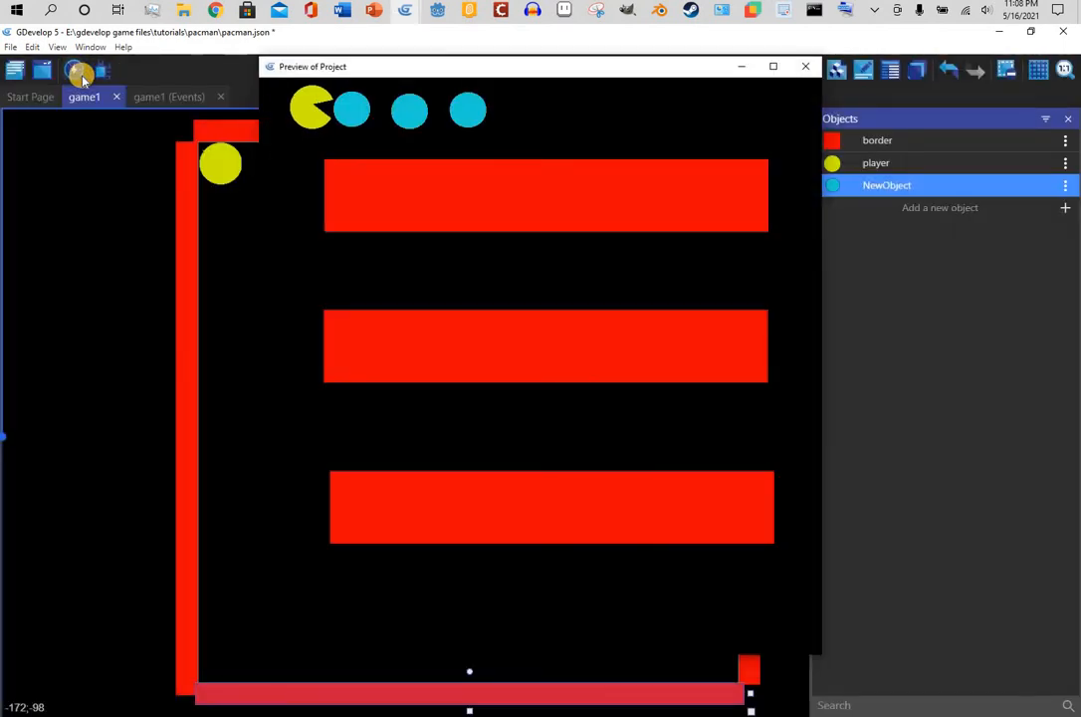
pyautogui.press('Right')
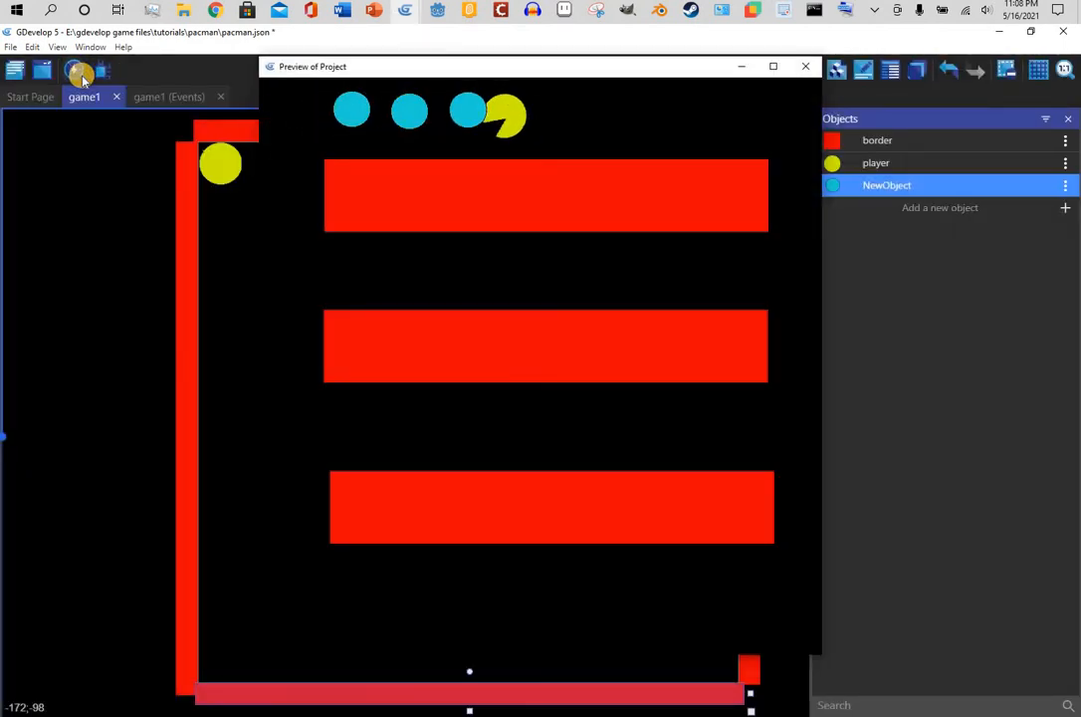
pyautogui.press('Left')
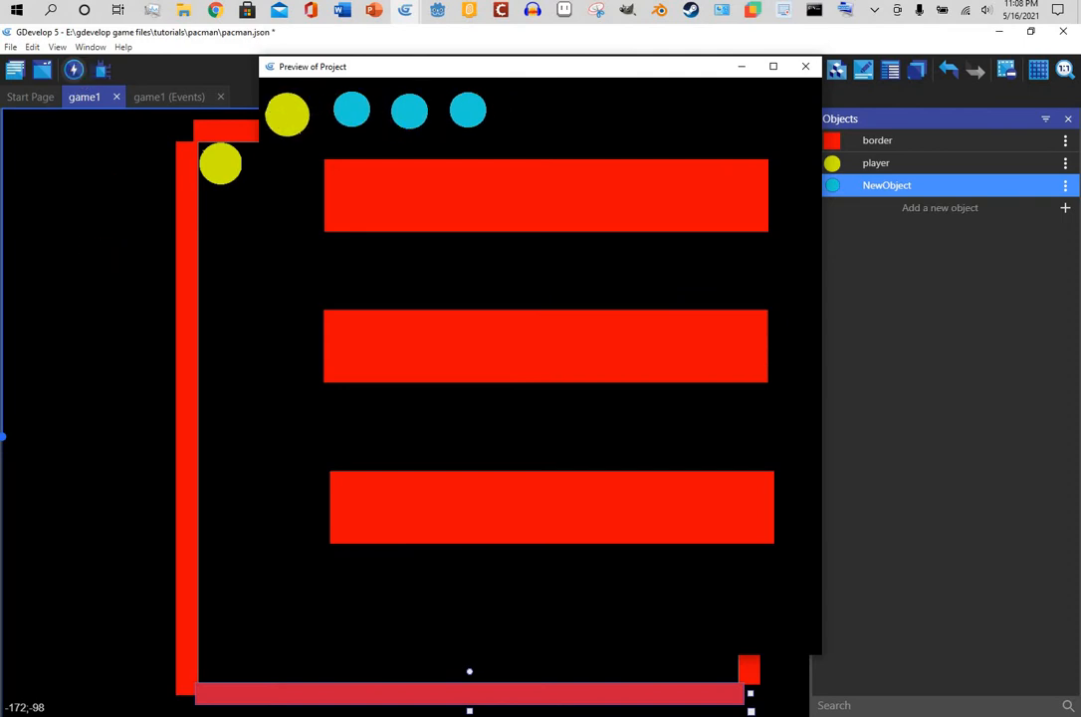
# Add an event group to the game1 events, move it below the border event, and name it "eating dots"
pyautogui.click(165, 106)
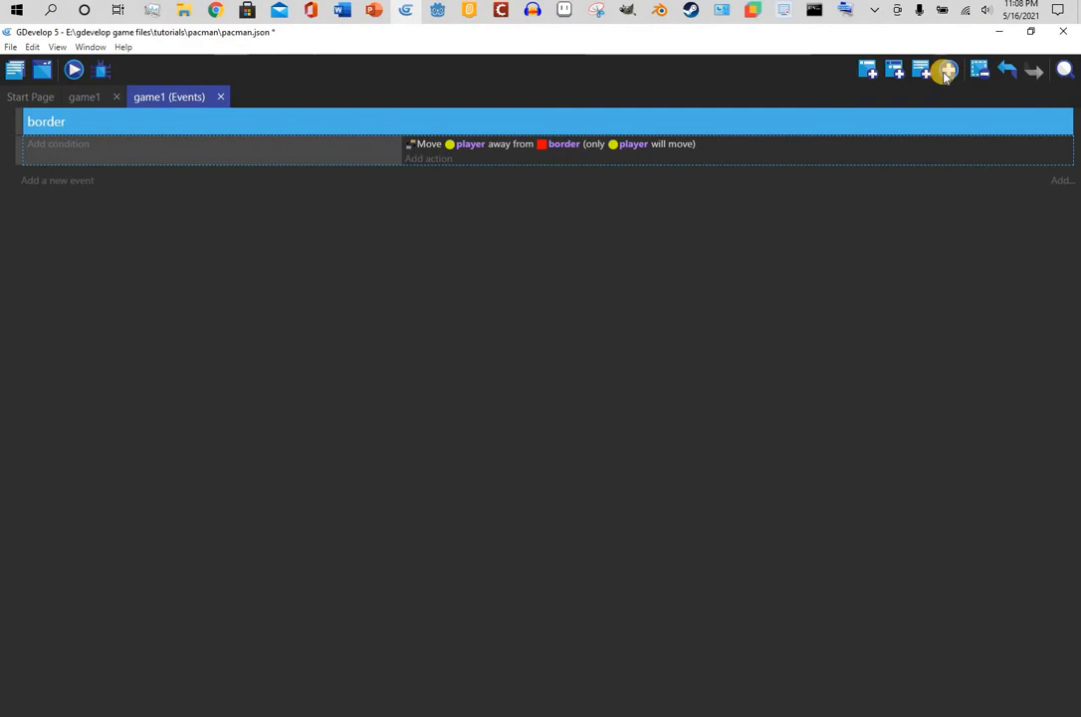
pyautogui.click(921, 70)
pyautogui.click(924, 144)
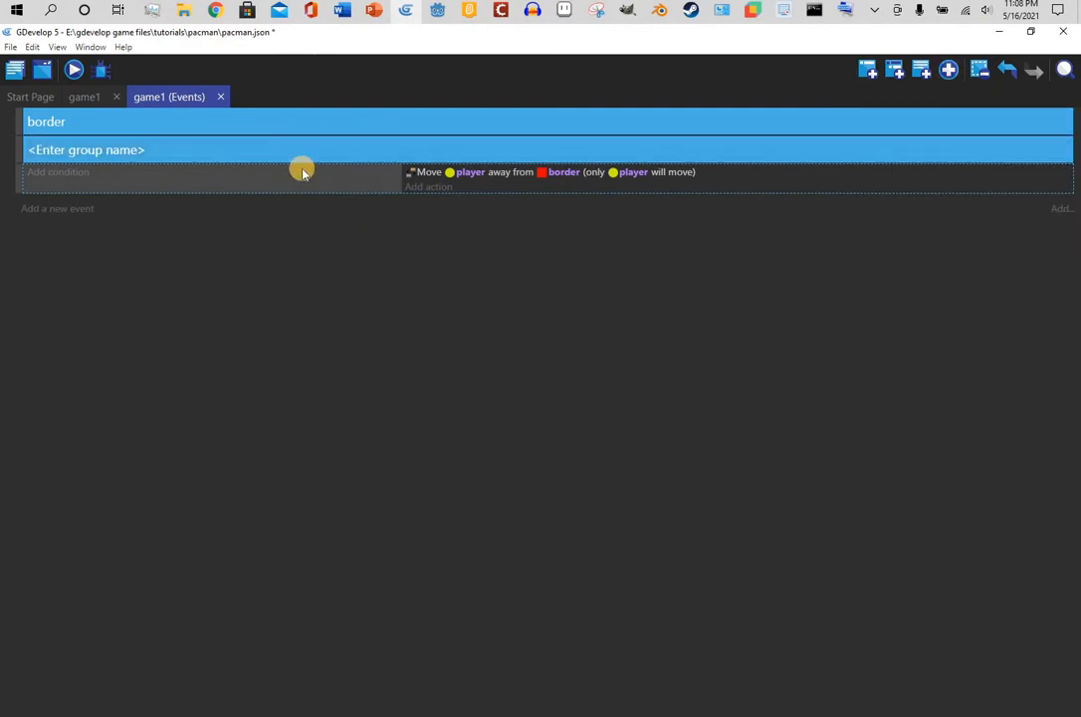
pyautogui.moveTo(15, 169); pyautogui.dragTo(74, 183)
pyautogui.click(75, 183)
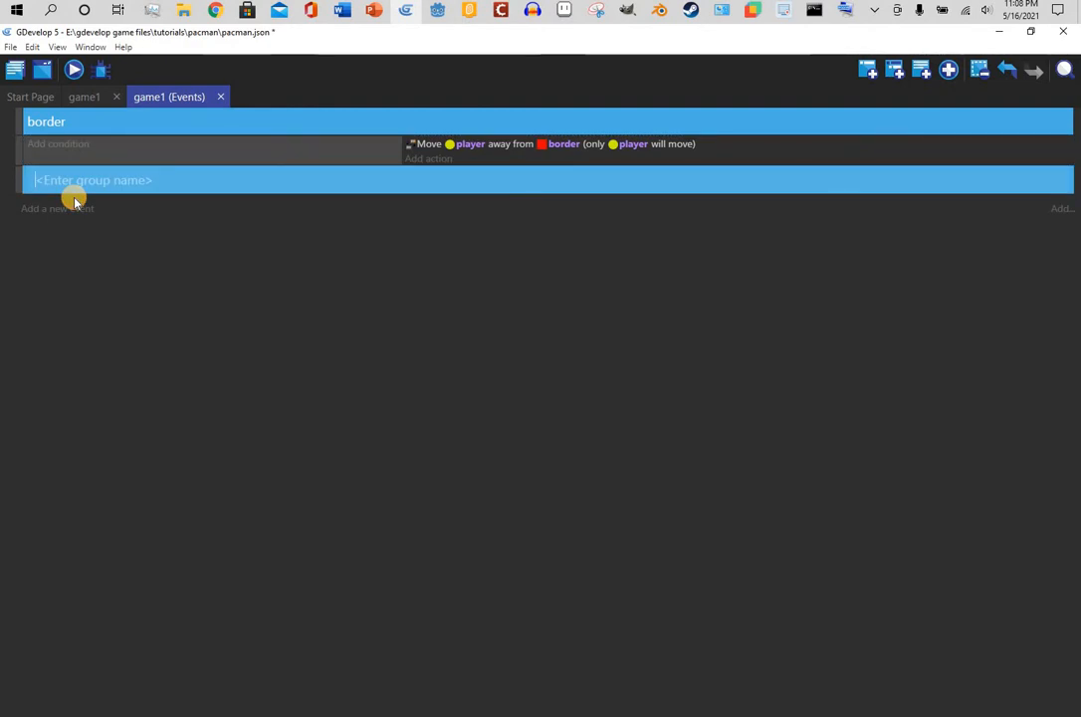
pyautogui.write('eating dots')
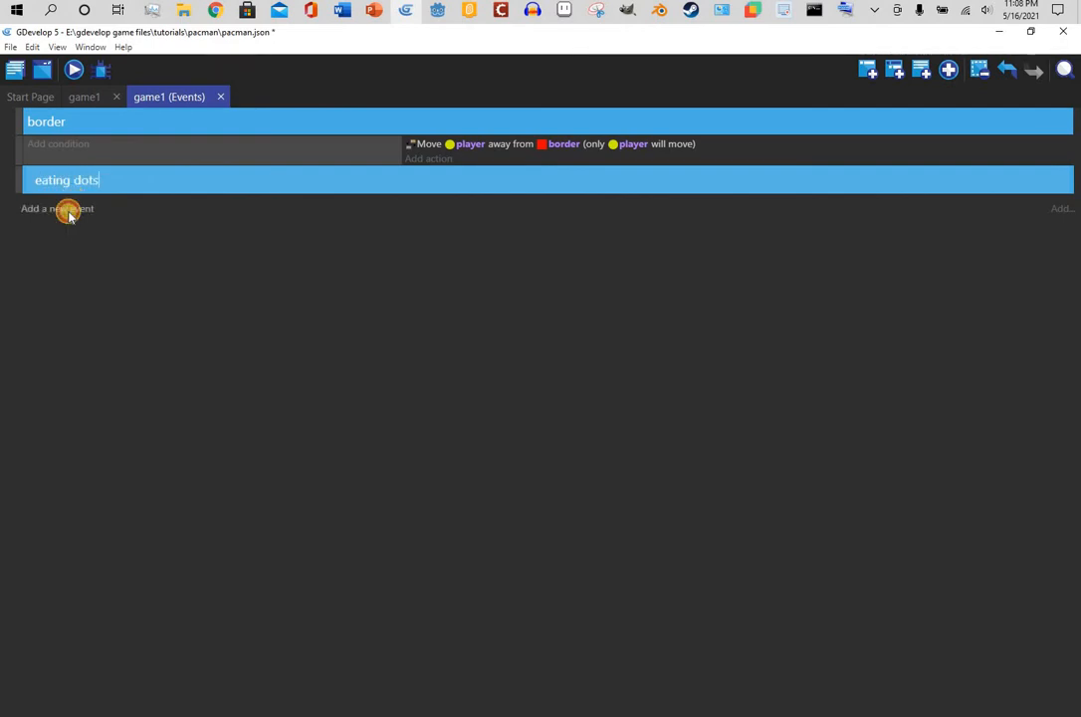
# Add an event under "eating dots" with the condition that player is in collision with NewObject
pyautogui.click(68, 211)
pyautogui.click(73, 203)
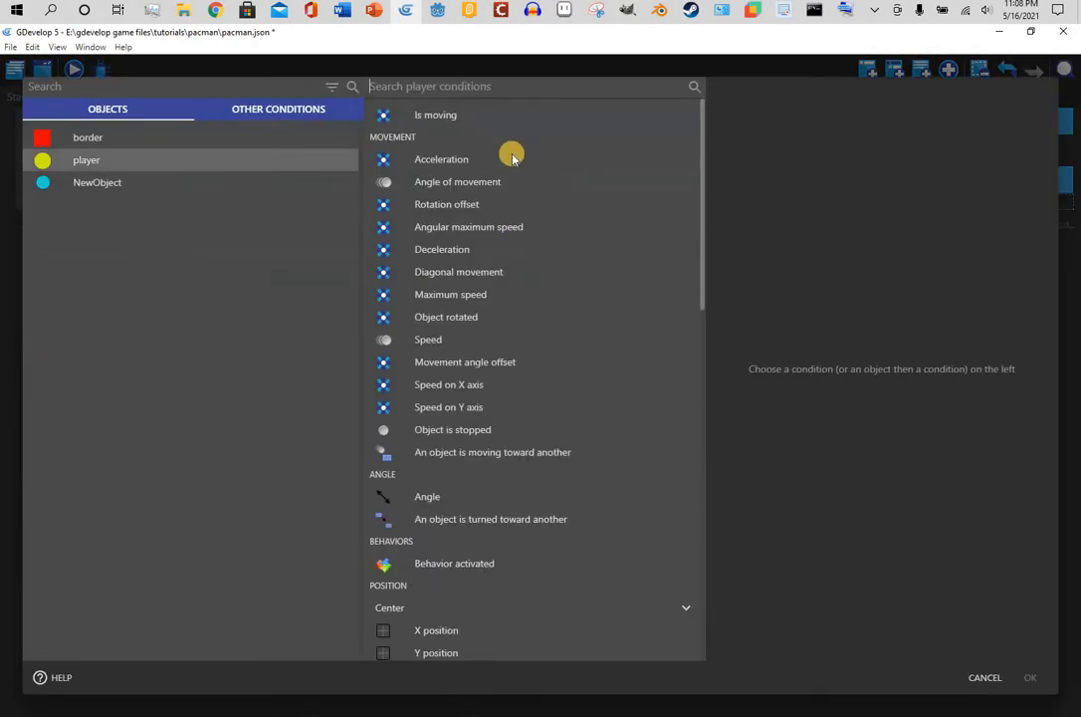
pyautogui.write('coll')
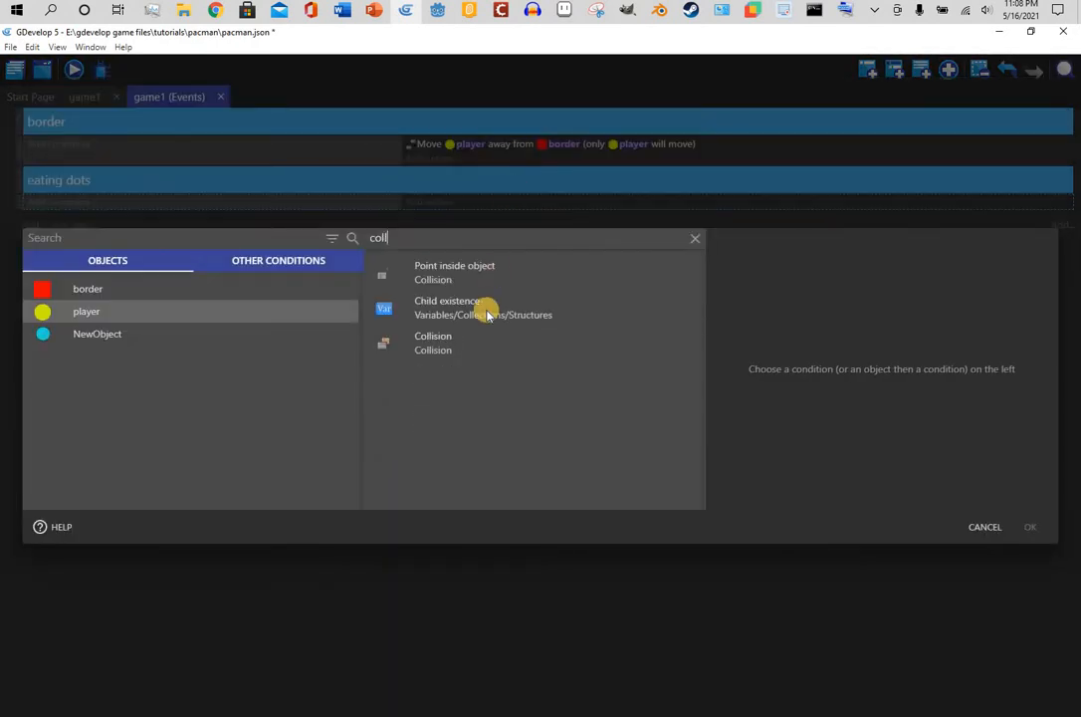
pyautogui.click(468, 344)
pyautogui.click(756, 436)
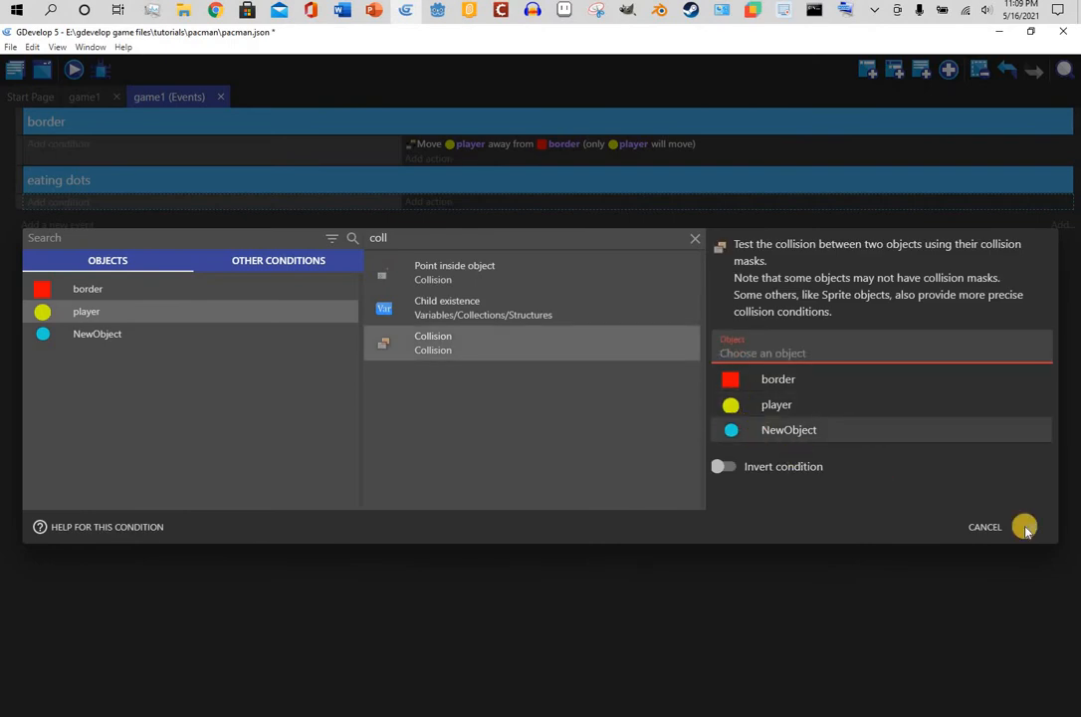
pyautogui.click(1034, 535)
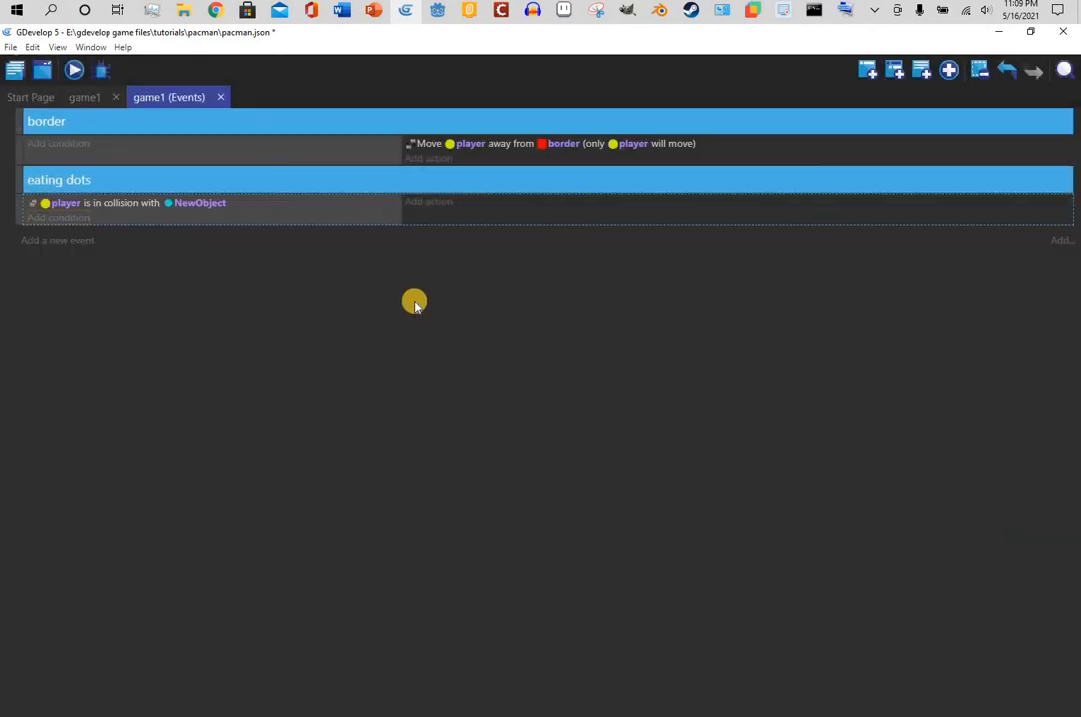
# Add an action to the "eating dots" event that deletes NewObject when the player collides with it
pyautogui.click(438, 204)
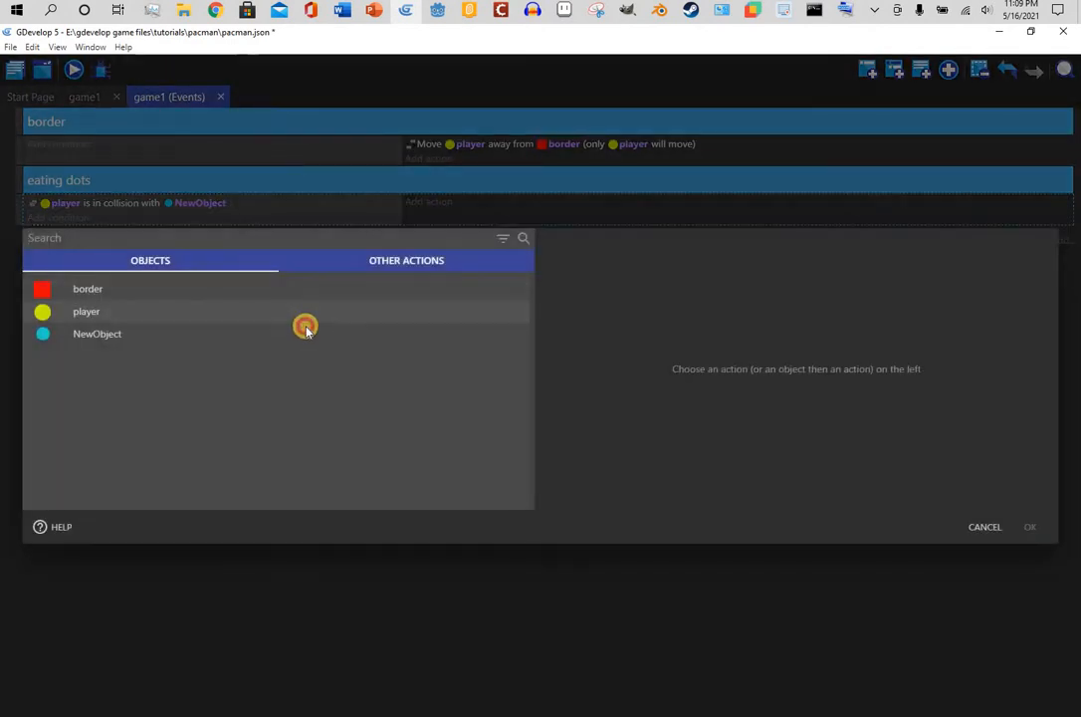
pyautogui.click(305, 332)
pyautogui.write('dele')
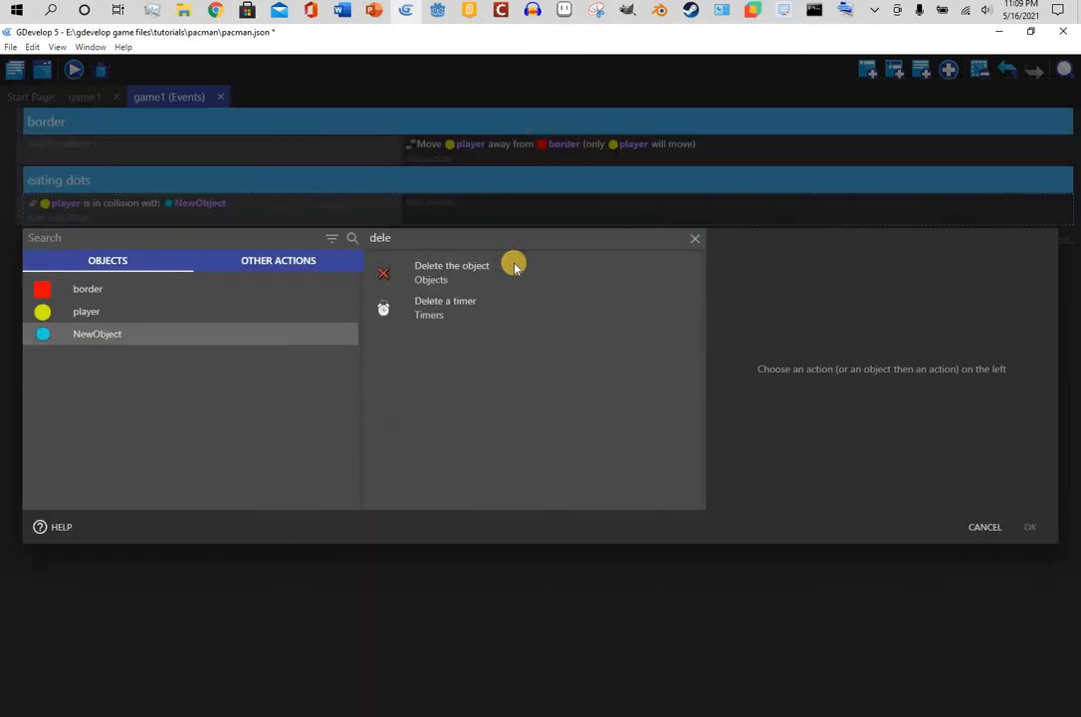
pyautogui.click(515, 268)
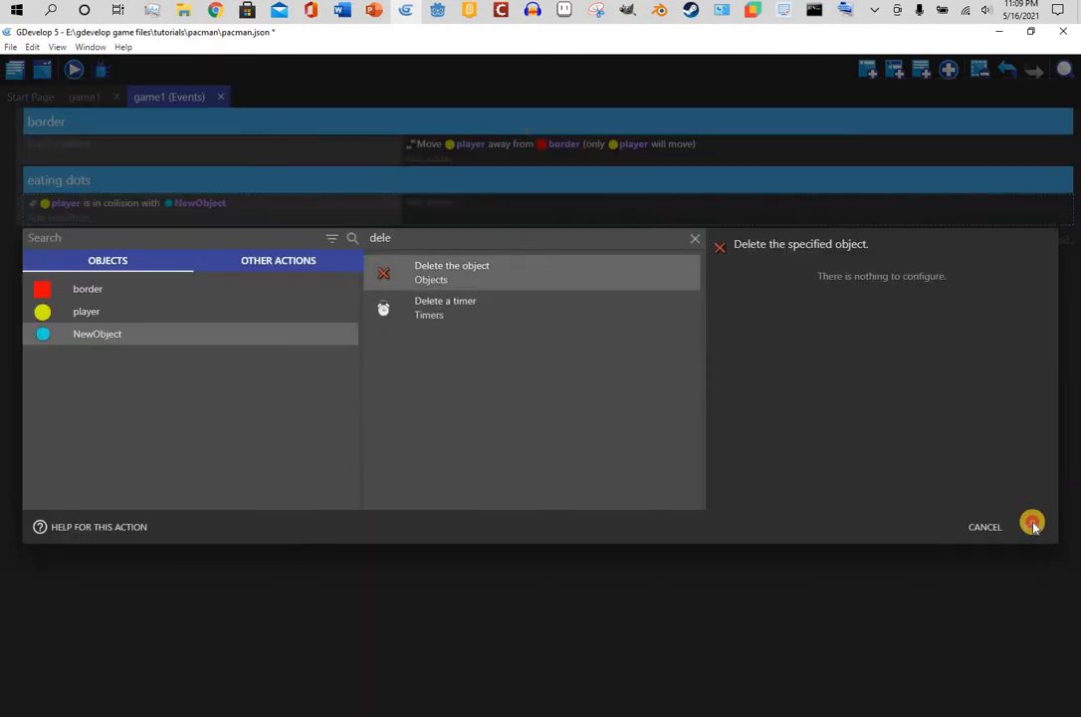
pyautogui.click(1030, 527)
# Preview the game and steer the player right through the dots, back left, down past the upper bar, and right again
pyautogui.click(76, 77)
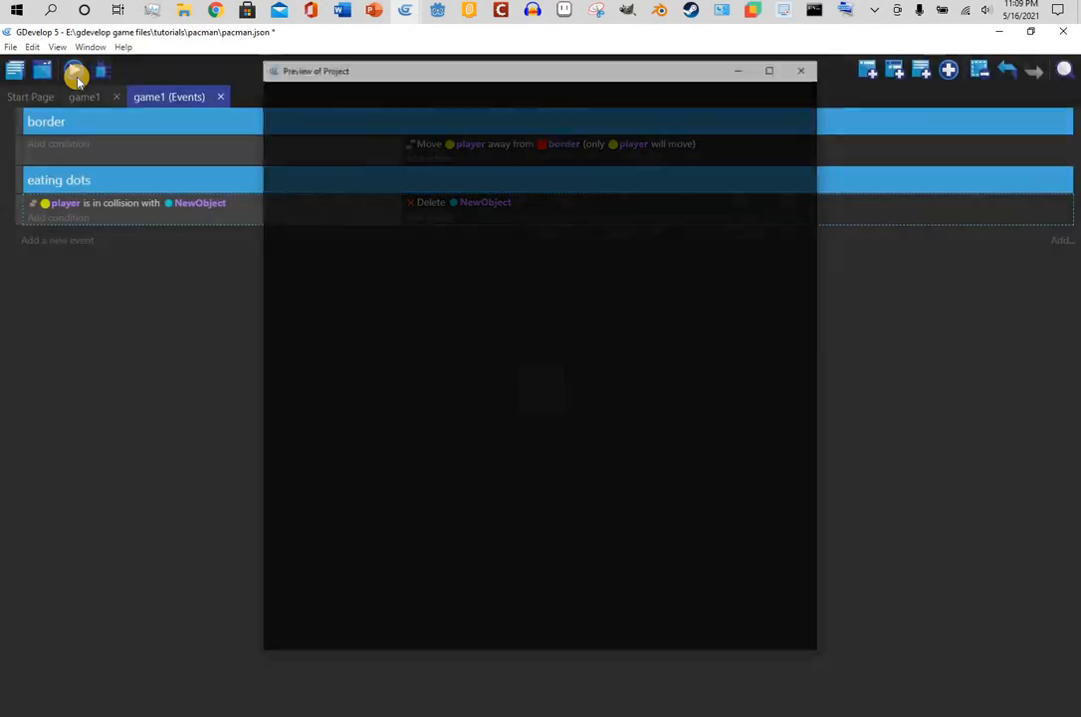
pyautogui.press('Right')
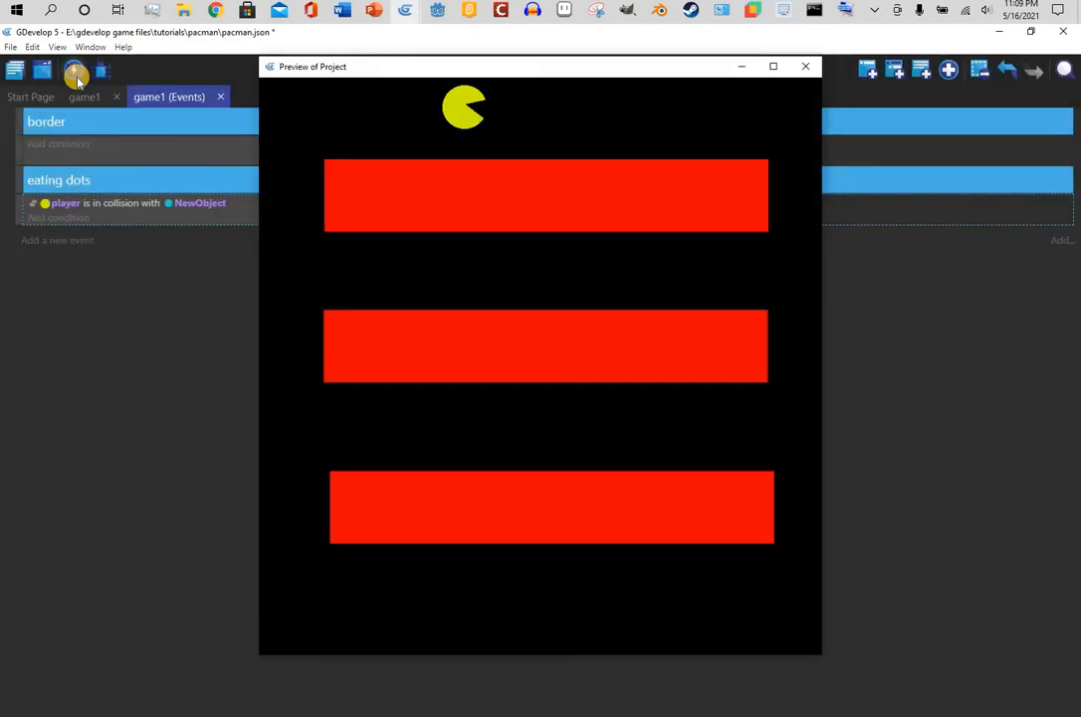
pyautogui.press('Left')
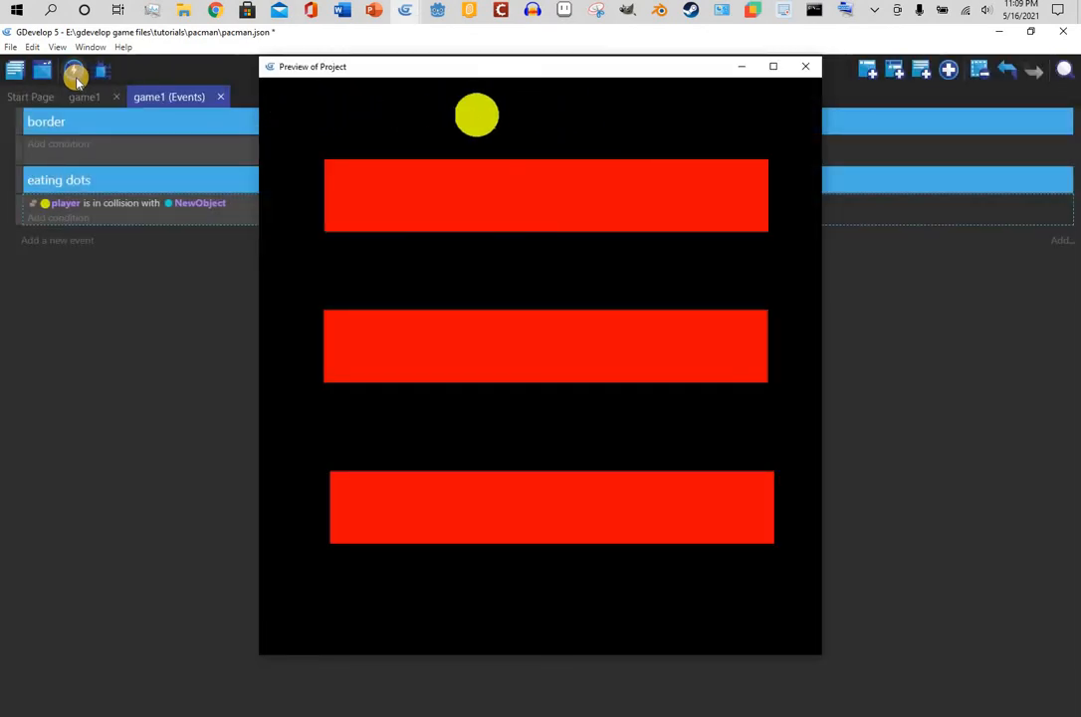
pyautogui.press('Down')
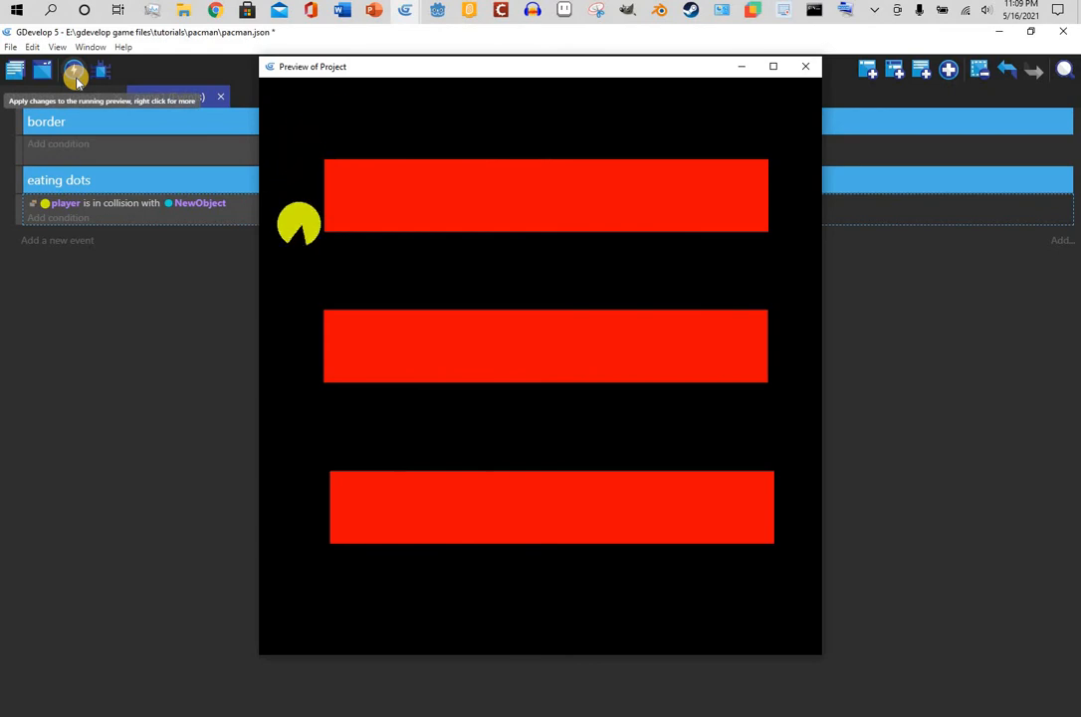
pyautogui.press('Right')
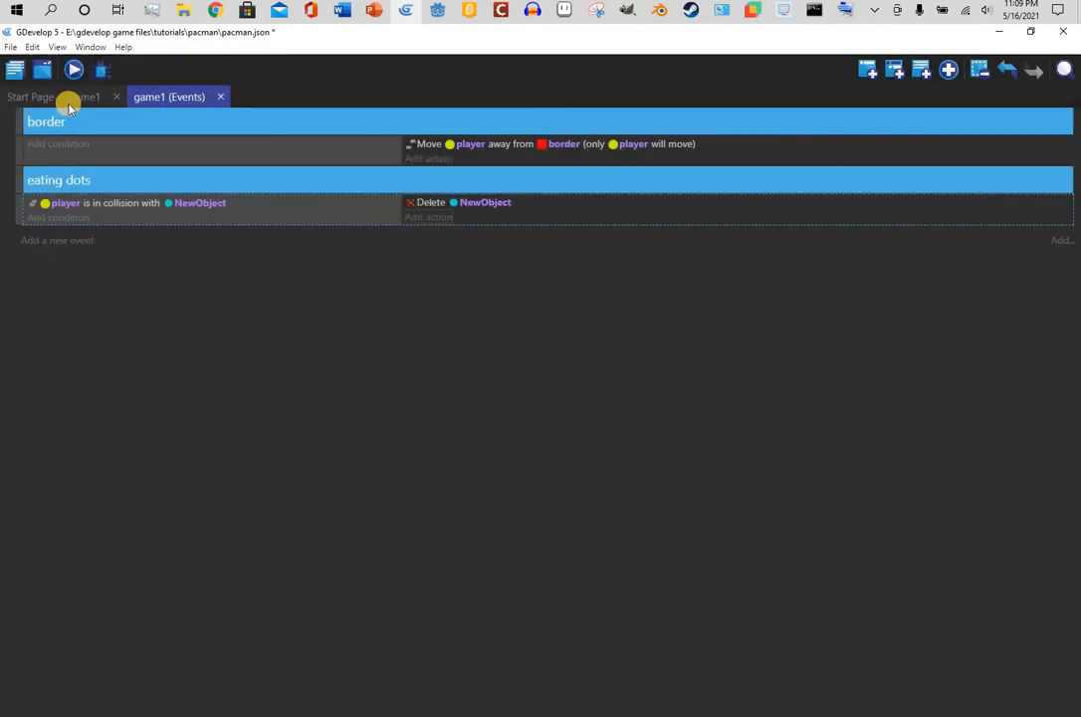
# Rename NewObject in the game1 scene to "dots"
pyautogui.click(70, 100)
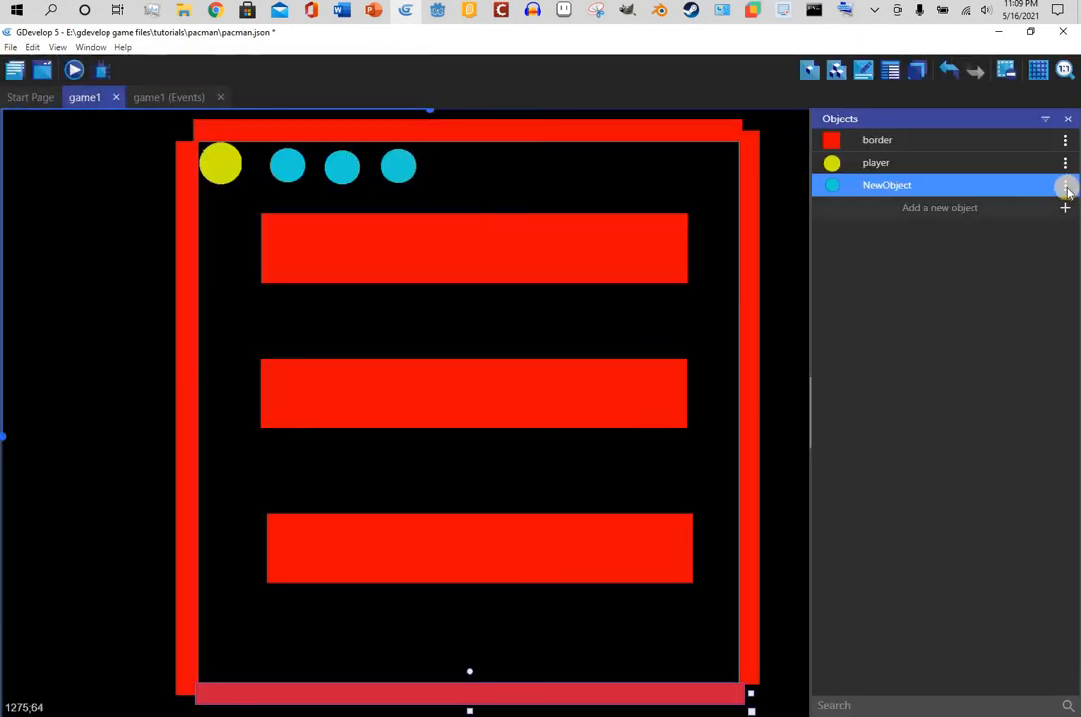
pyautogui.click(1065, 185)
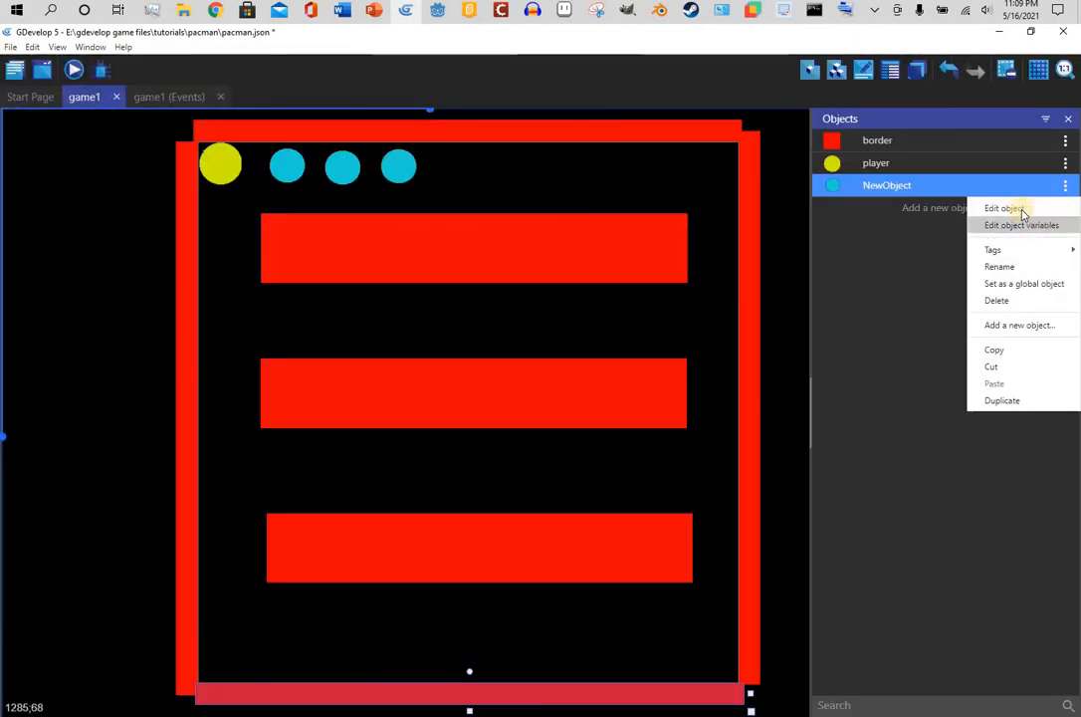
pyautogui.click(1005, 208)
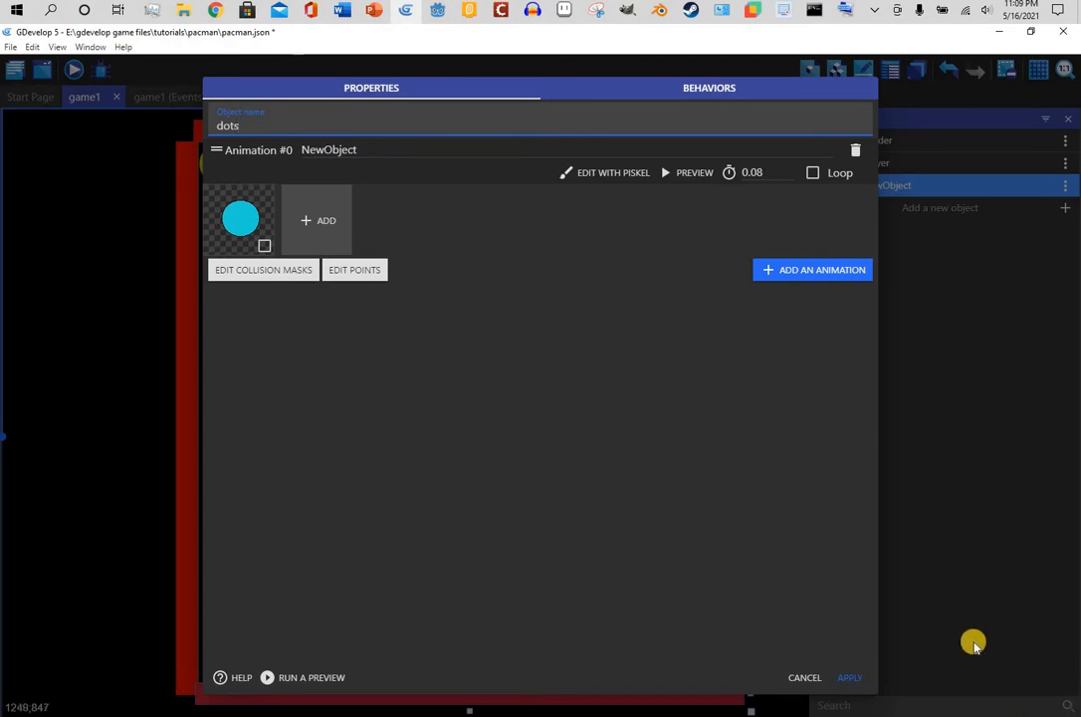
pyautogui.click(859, 683)
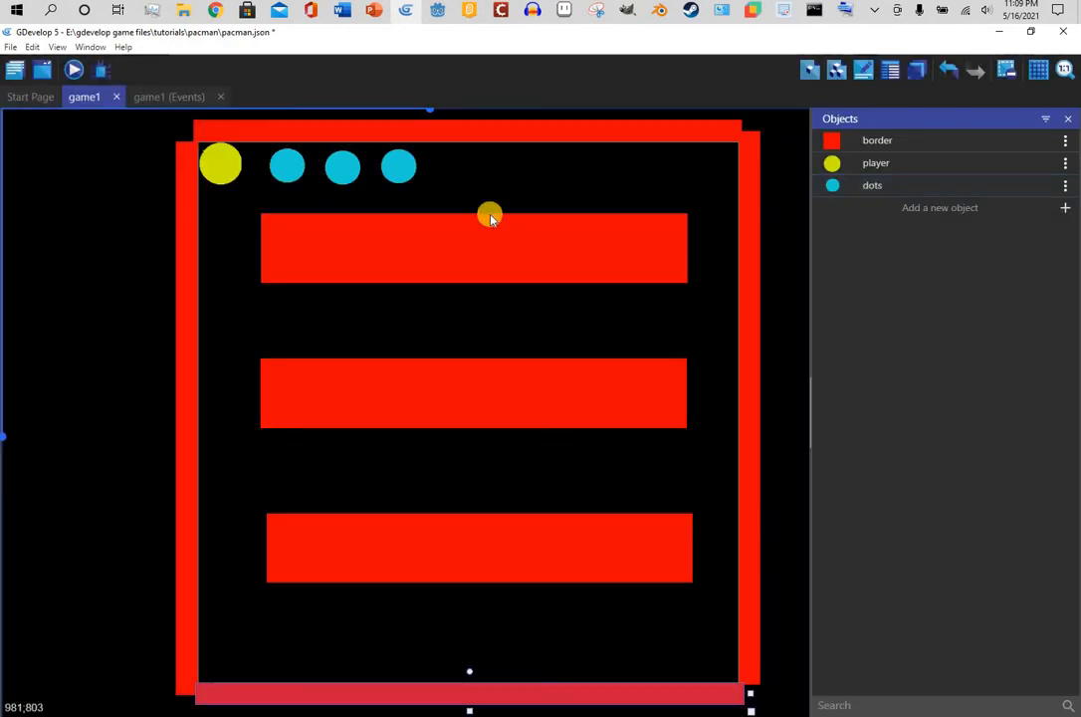
# Copy the three dots beside the player and paste them as an evenly spaced continuation of the row above the upper bar
pyautogui.moveTo(456, 149); pyautogui.dragTo(263, 194)
pyautogui.moveTo(431, 193)
pyautogui.mouseDown()
pyautogui.moveTo(325, 161)
pyautogui.moveTo(263, 124)
pyautogui.mouseUp()
pyautogui.moveTo(479, 192); pyautogui.dragTo(263, 132)
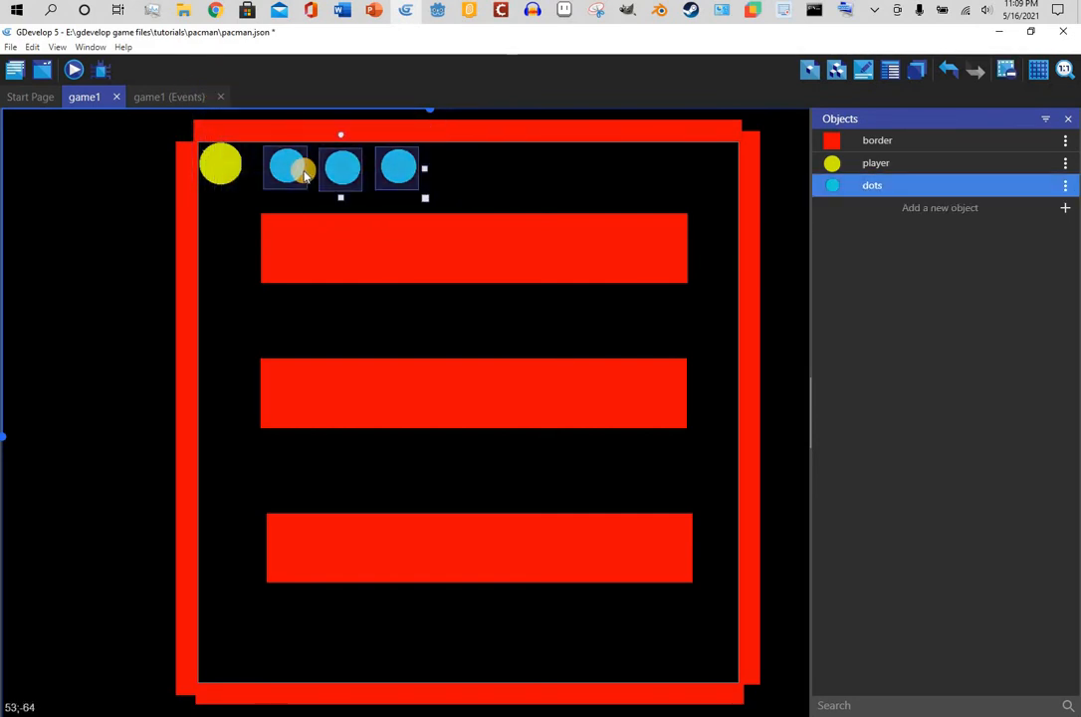
pyautogui.rightClick(303, 172)
pyautogui.click(337, 245)
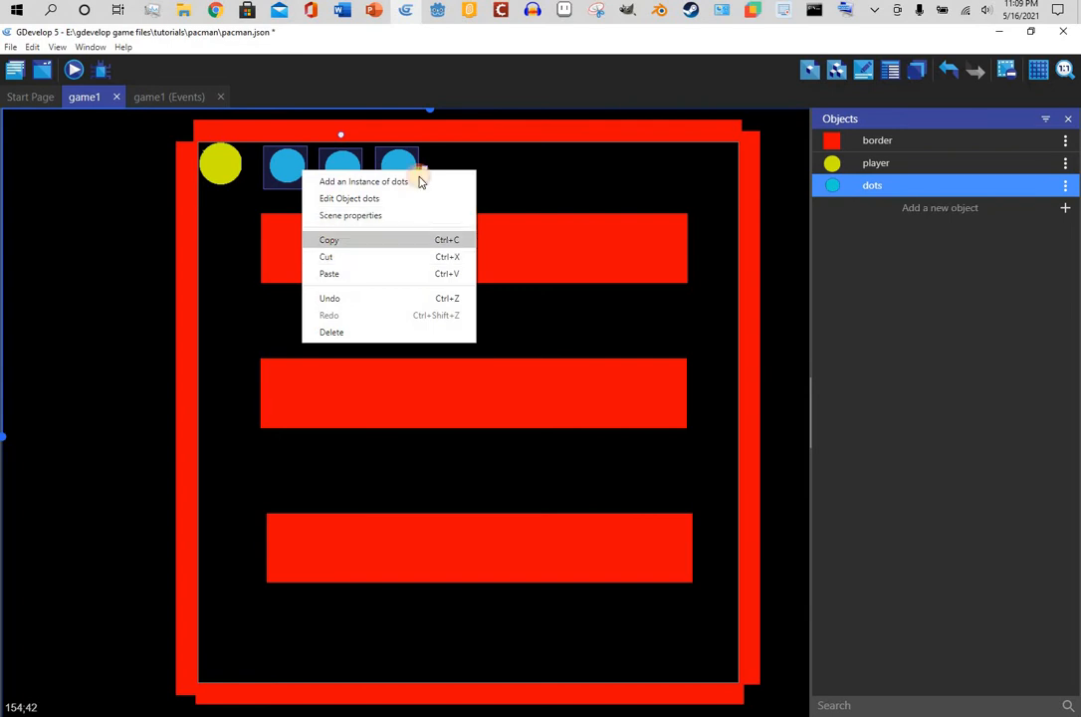
pyautogui.rightClick(603, 176)
pyautogui.click(659, 282)
pyautogui.moveTo(593, 175); pyautogui.dragTo(463, 176)
pyautogui.moveTo(630, 173); pyautogui.dragTo(515, 165)
pyautogui.moveTo(710, 179); pyautogui.dragTo(456, 165)
pyautogui.click(468, 177)
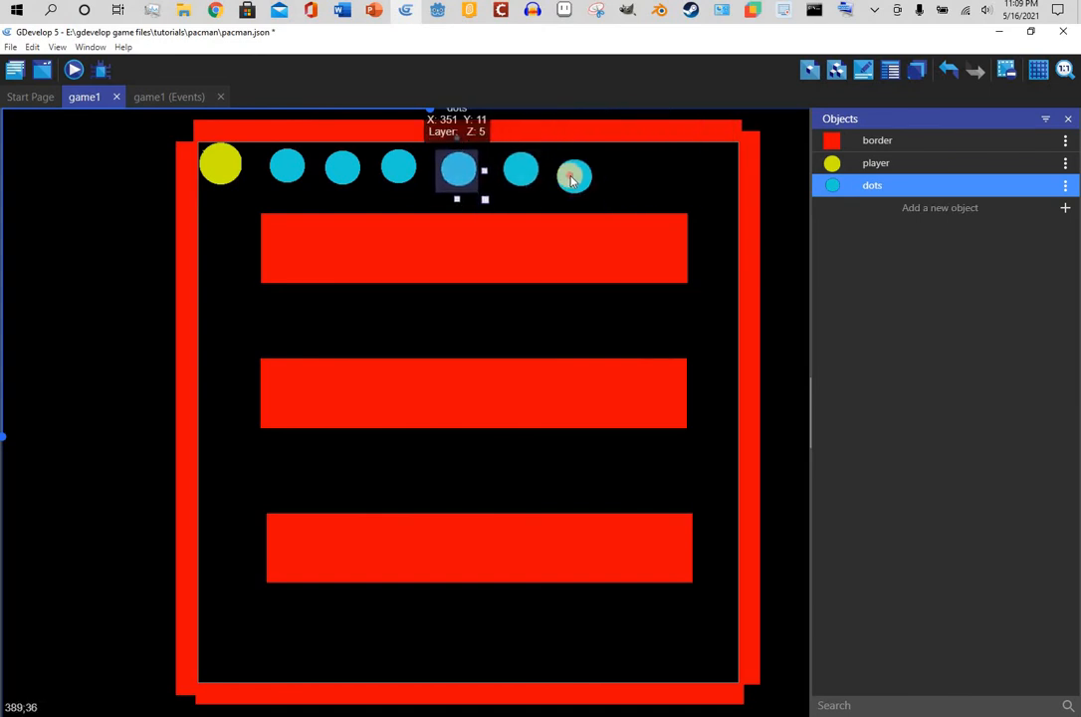
pyautogui.moveTo(575, 173); pyautogui.dragTo(579, 161)
# Paste three more dots, two at the end of the upper row and one beside the upper bar's right end
pyautogui.rightClick(621, 147)
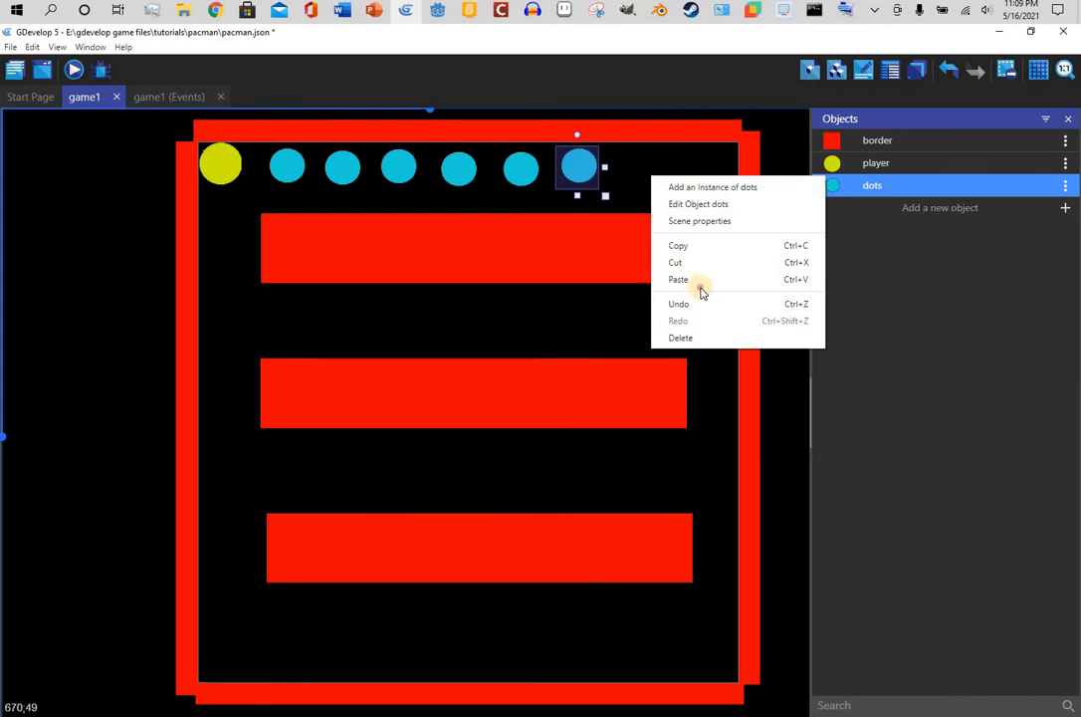
pyautogui.click(698, 279)
pyautogui.moveTo(759, 177); pyautogui.dragTo(719, 290)
# Cut the dot beside the upper bar's right end and paste it back slightly lower, at about X 729, Y 123
pyautogui.rightClick(742, 381)
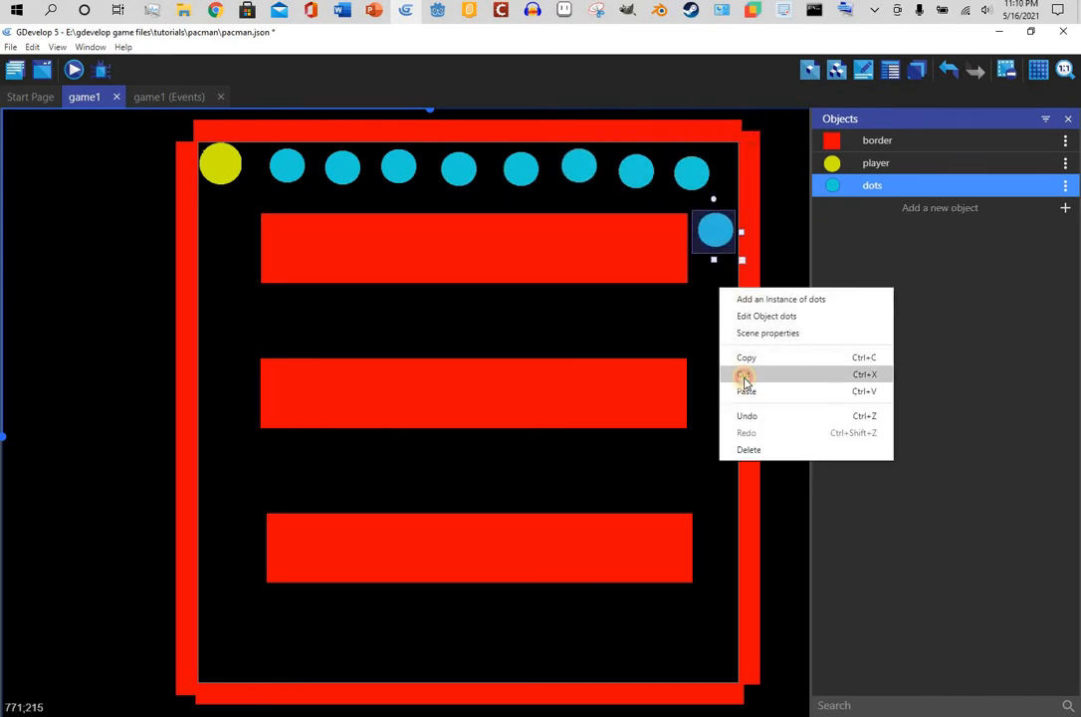
pyautogui.click(743, 375)
pyautogui.rightClick(760, 403)
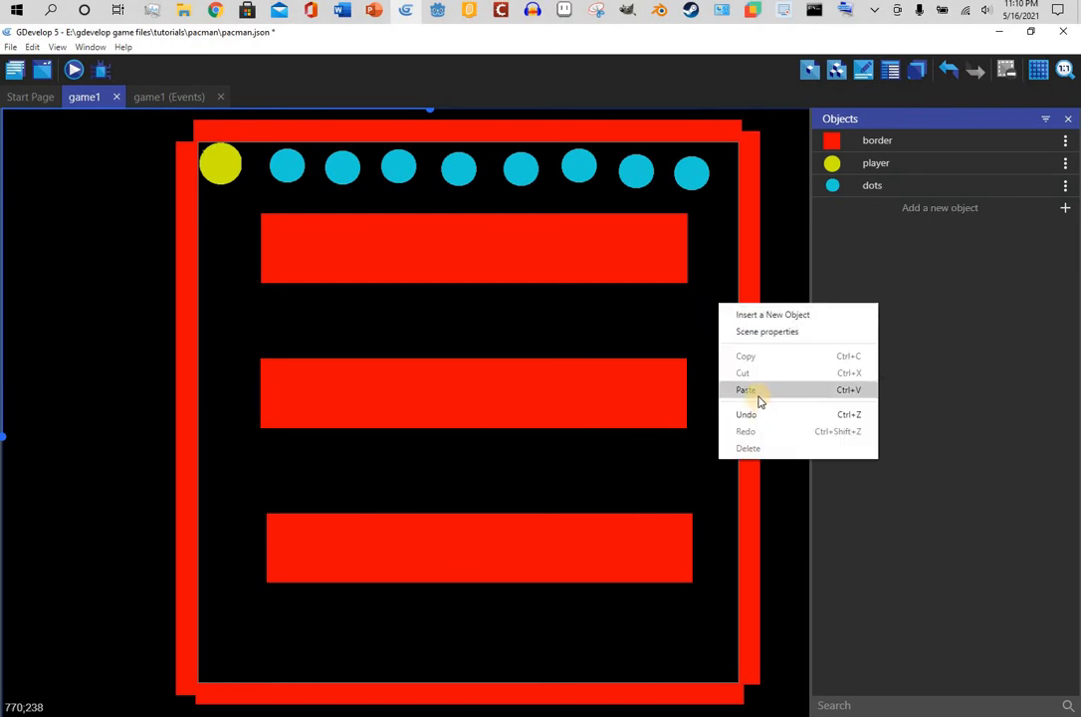
pyautogui.click(752, 386)
pyautogui.click(725, 255)
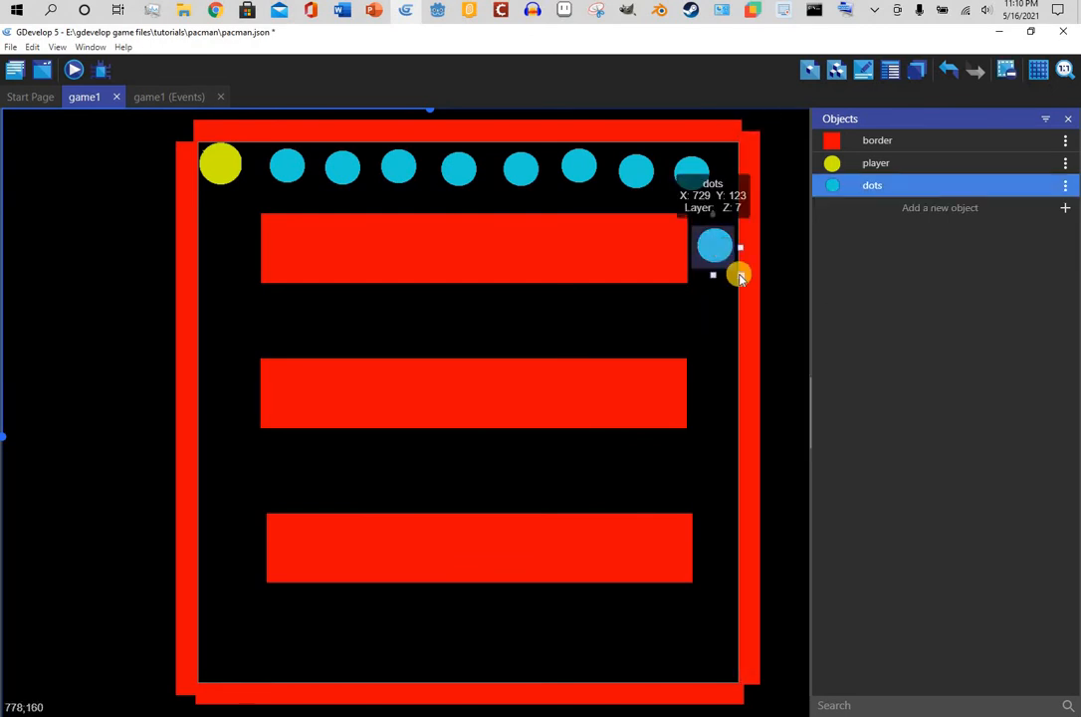
# Copy the dot beside the upper bar and paste two copies below it, down to the middle bar's right end
pyautogui.rightClick(724, 252)
pyautogui.click(745, 328)
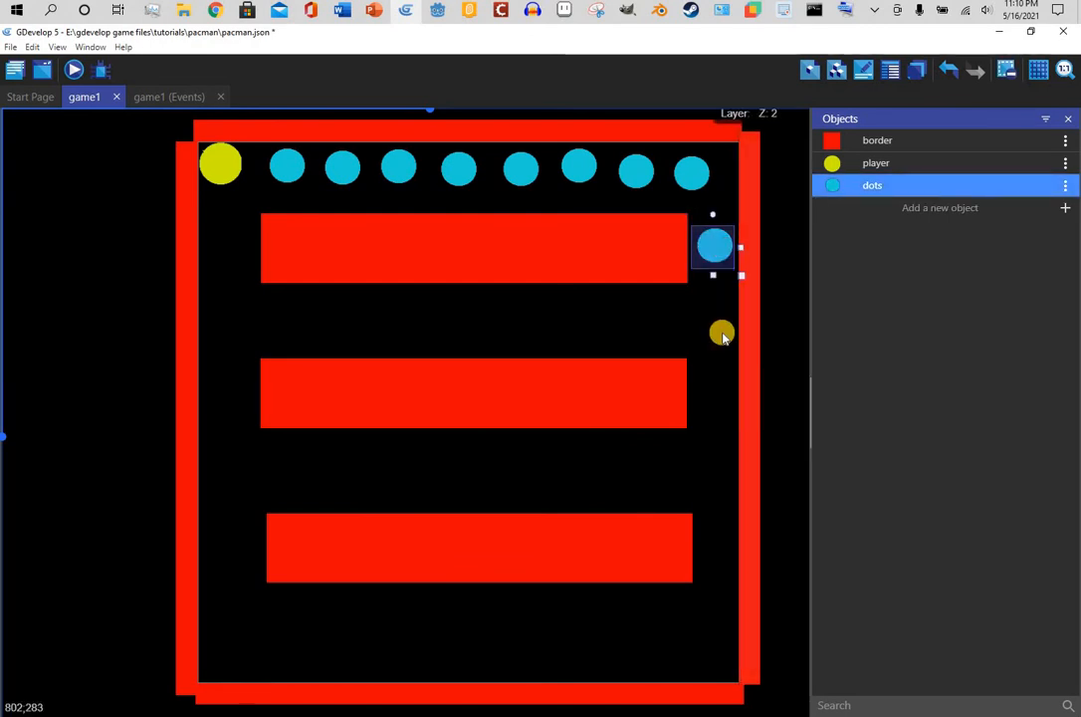
pyautogui.rightClick(713, 331)
pyautogui.click(740, 433)
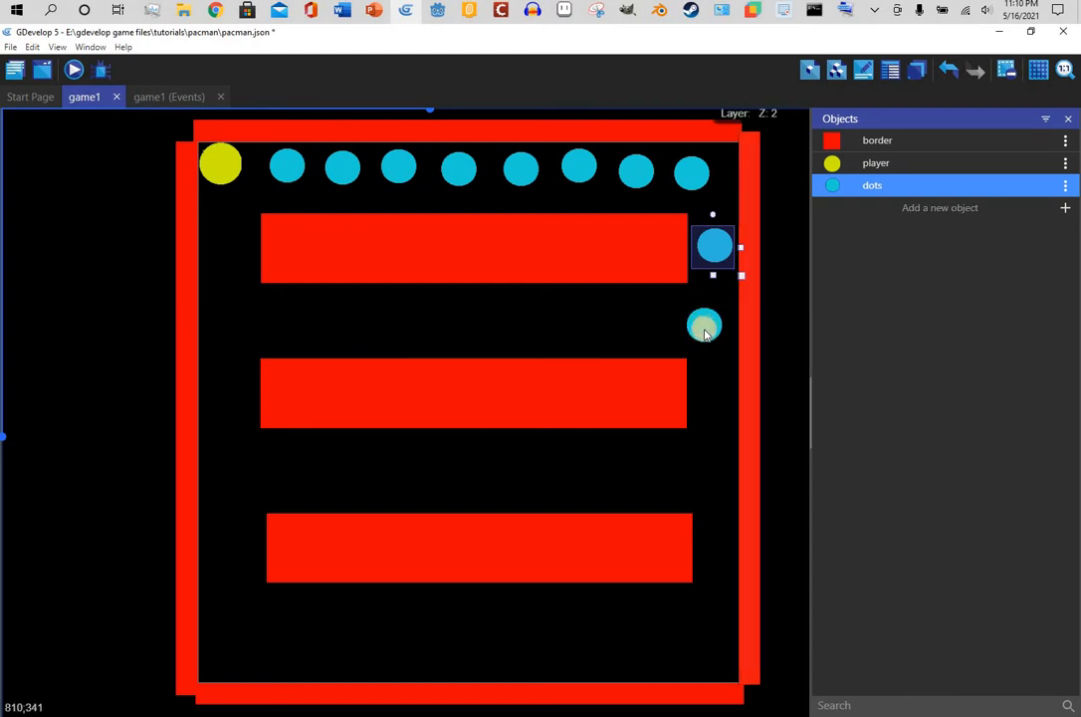
pyautogui.moveTo(708, 330); pyautogui.dragTo(720, 331)
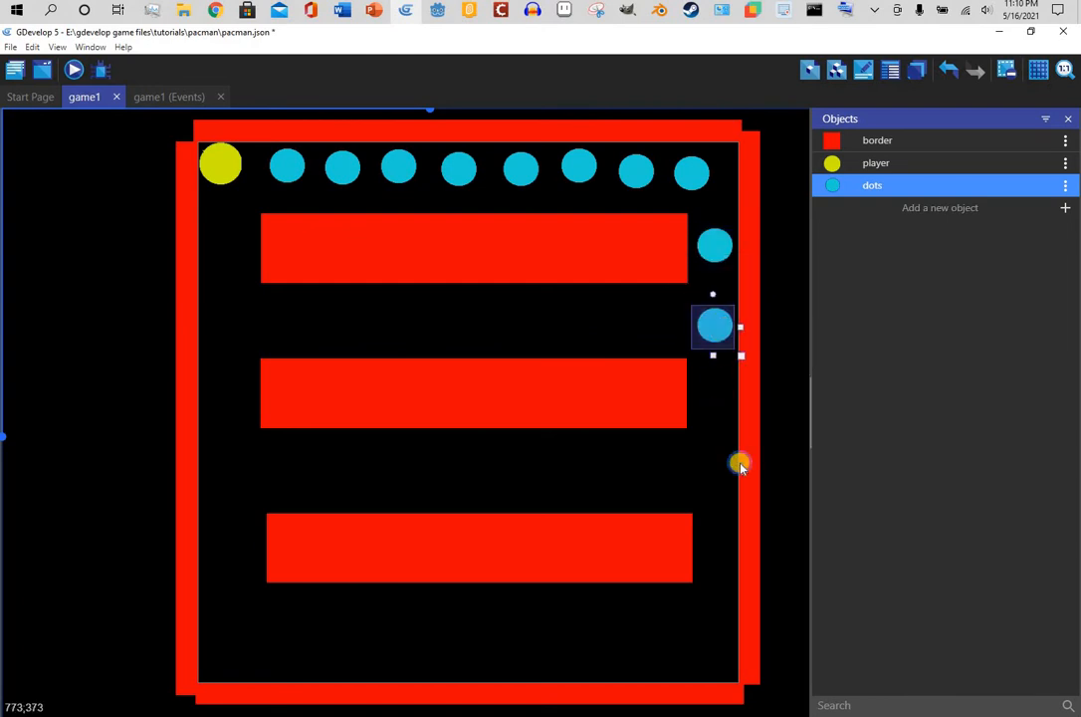
pyautogui.rightClick(694, 399)
pyautogui.click(773, 503)
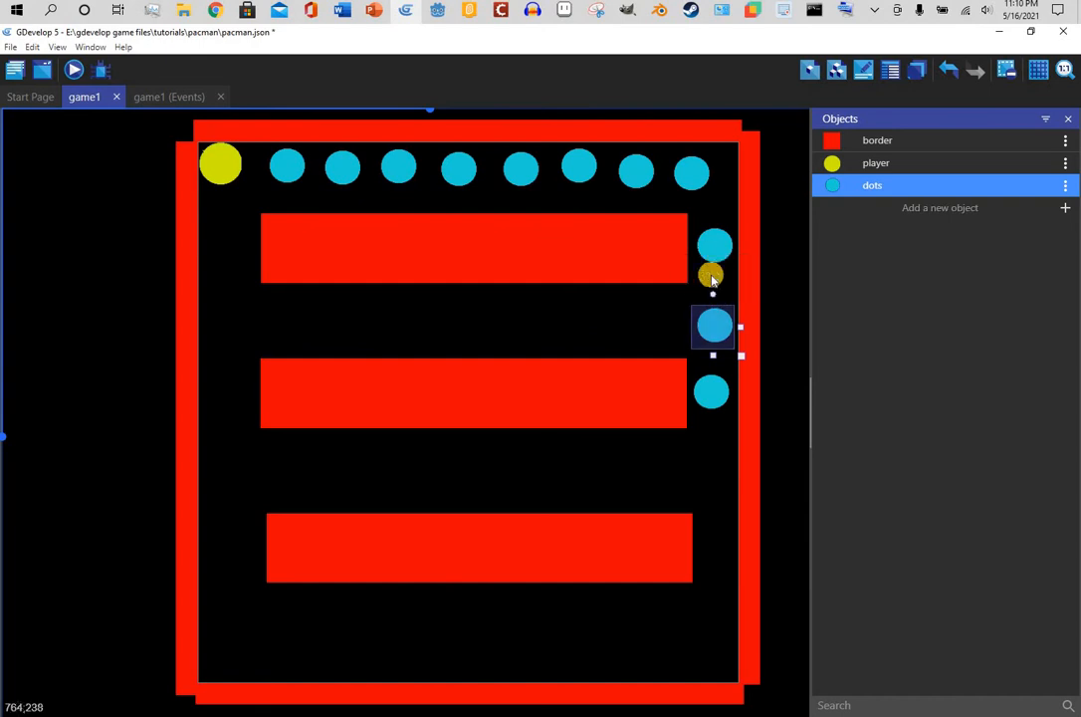
# Paste a fourth dot into the right-hand column and space the column's dots evenly between the upper and middle bars
pyautogui.rightClick(710, 273)
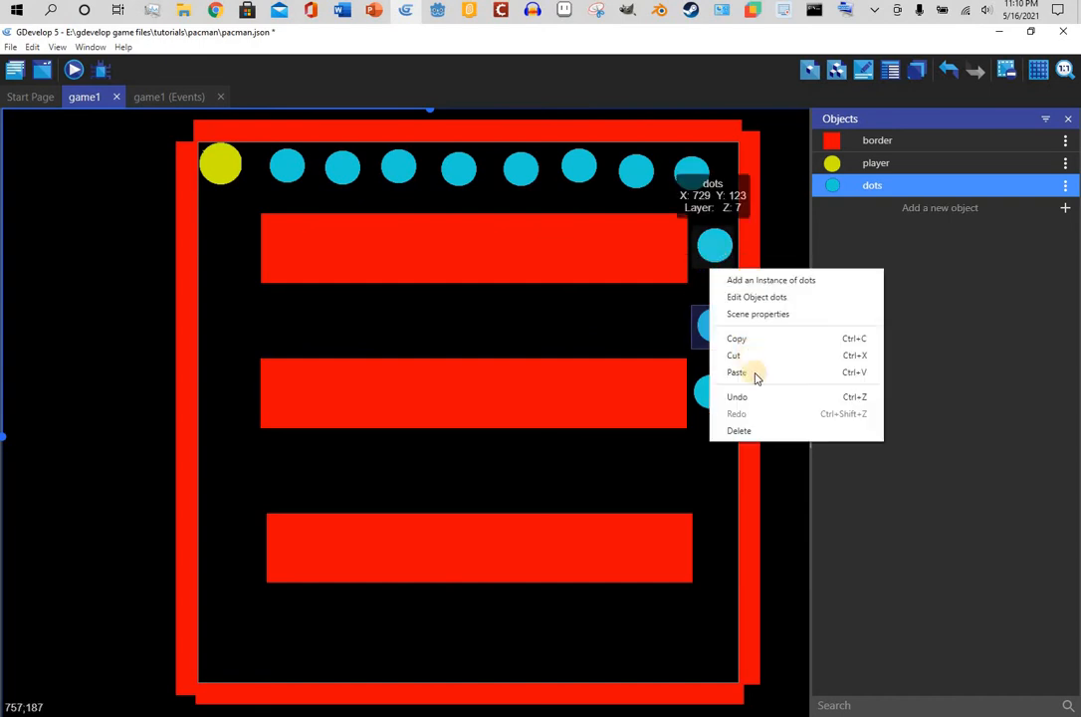
pyautogui.click(756, 374)
pyautogui.moveTo(713, 290); pyautogui.dragTo(709, 231)
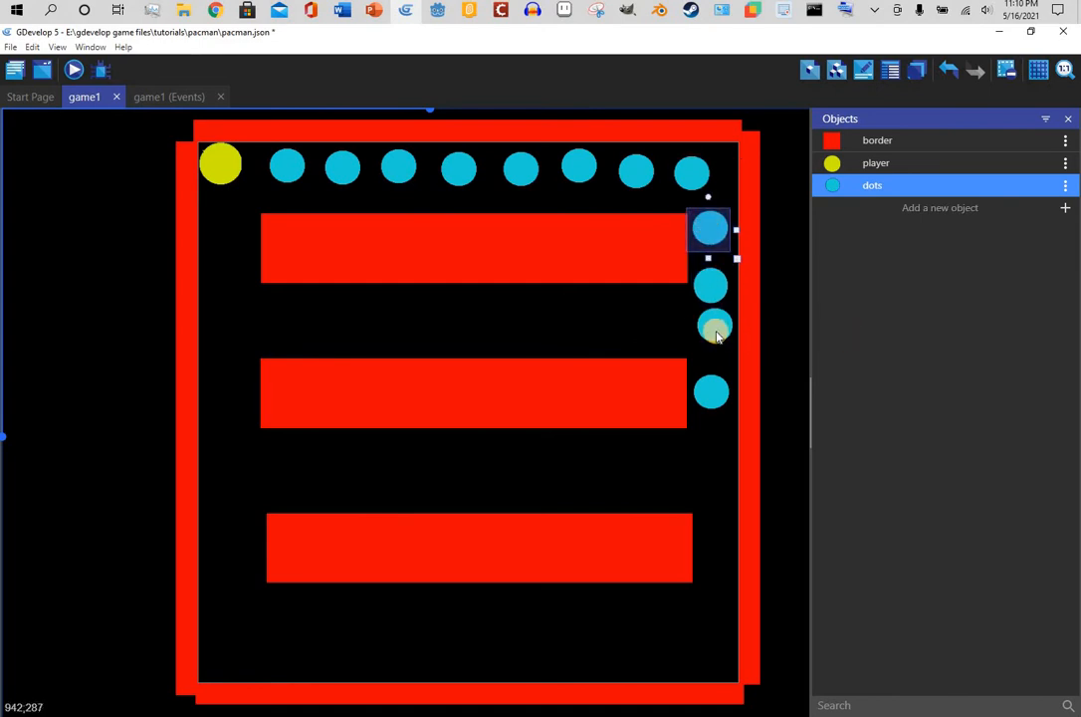
pyautogui.moveTo(714, 326); pyautogui.dragTo(713, 345)
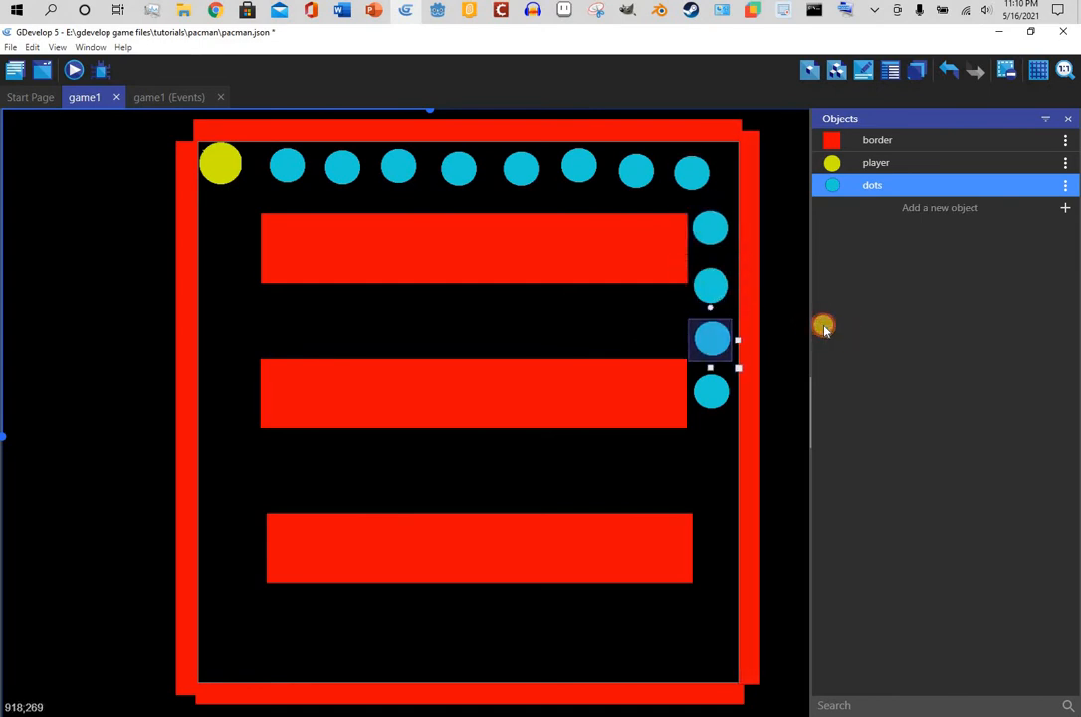
pyautogui.click(787, 332)
# Preview the game and steer the player right along the row of dots and down the right-hand column
pyautogui.click(71, 72)
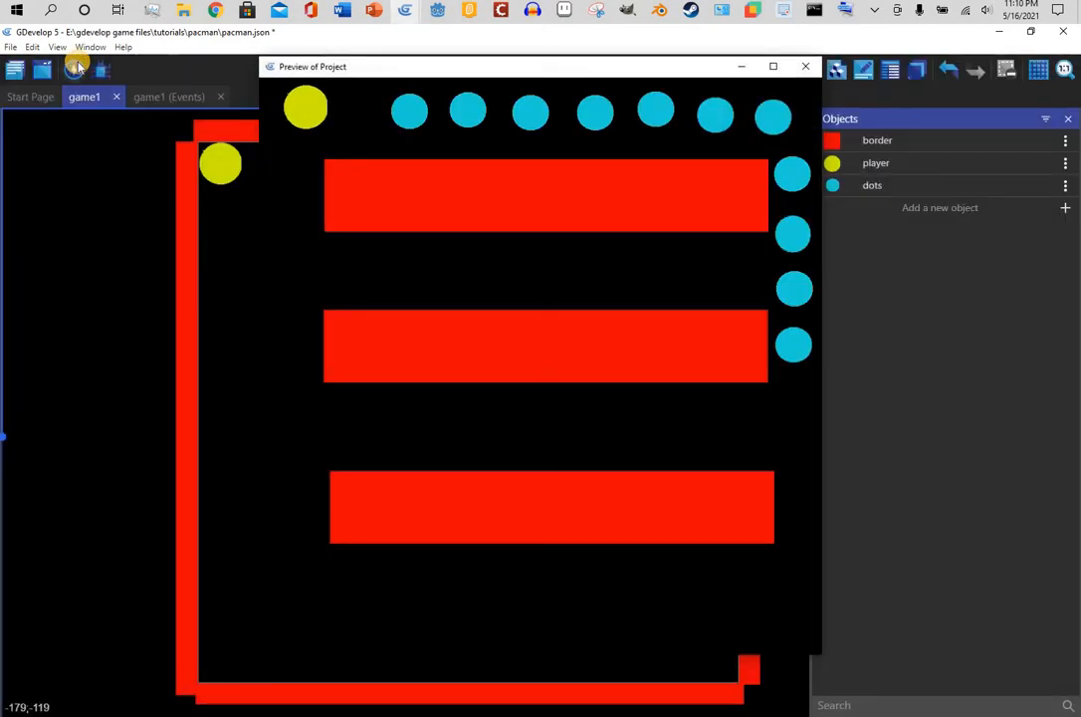
pyautogui.press('Right')
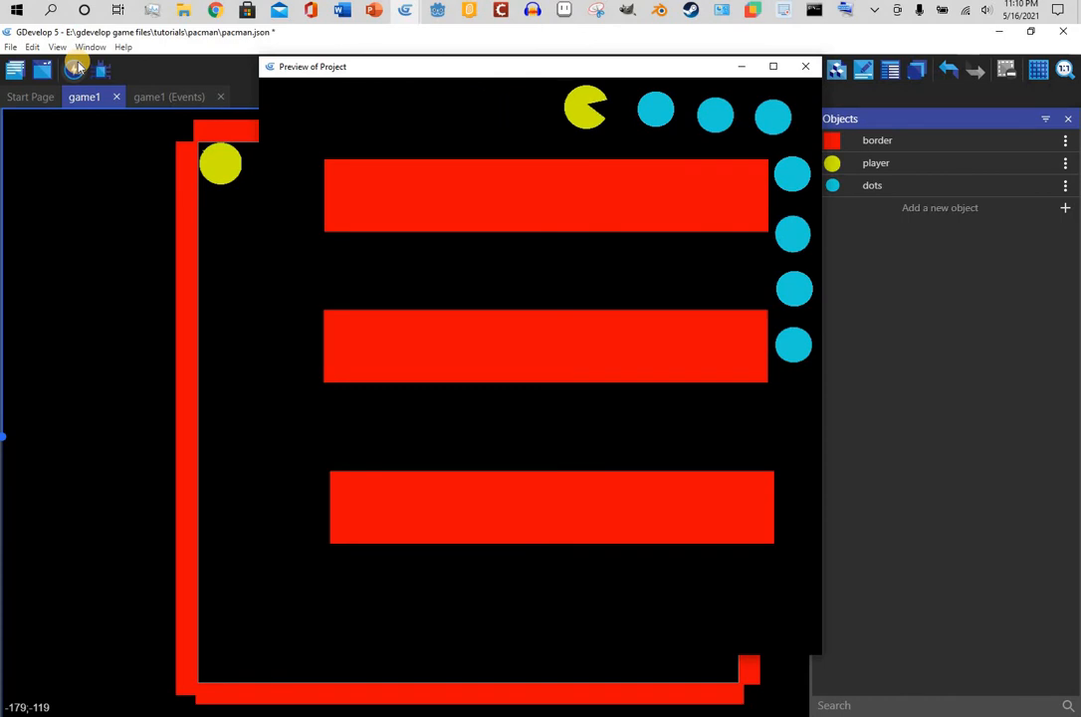
pyautogui.press('Down')
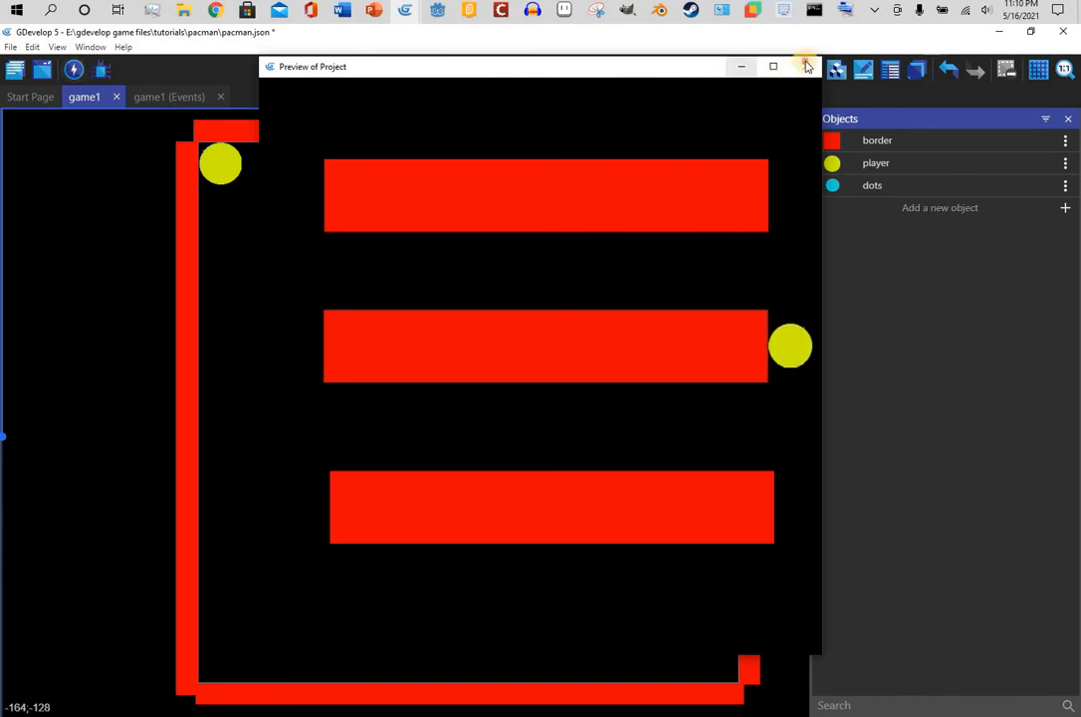
# Add a global variable named "score" to the project
pyautogui.click(14, 72)
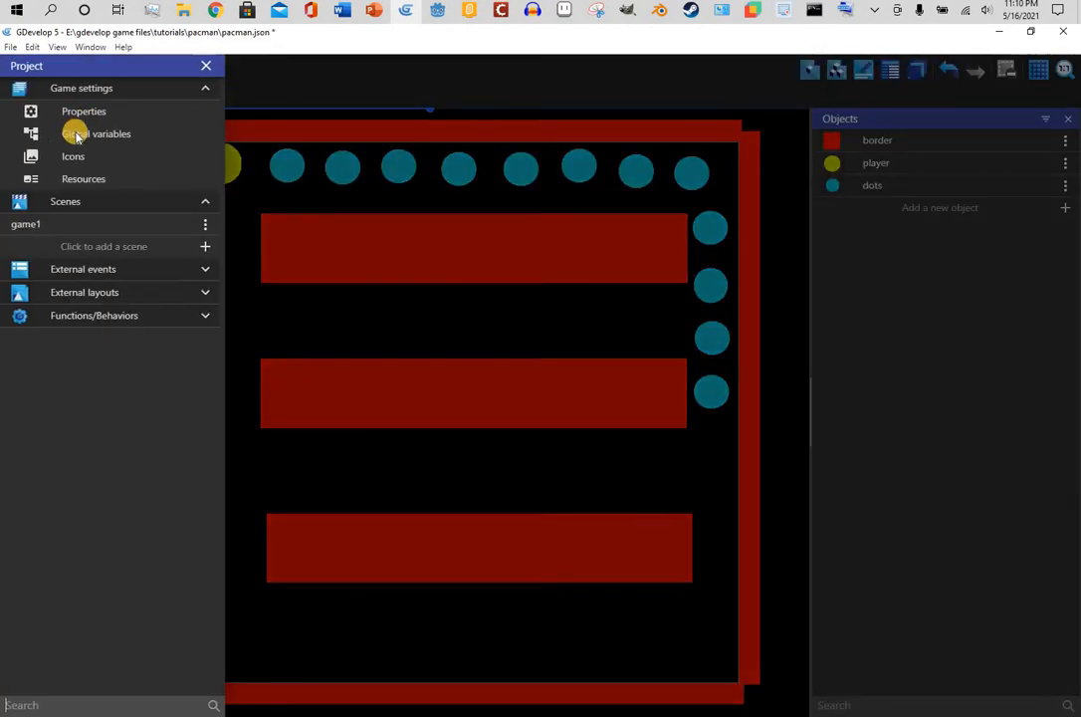
pyautogui.click(96, 133)
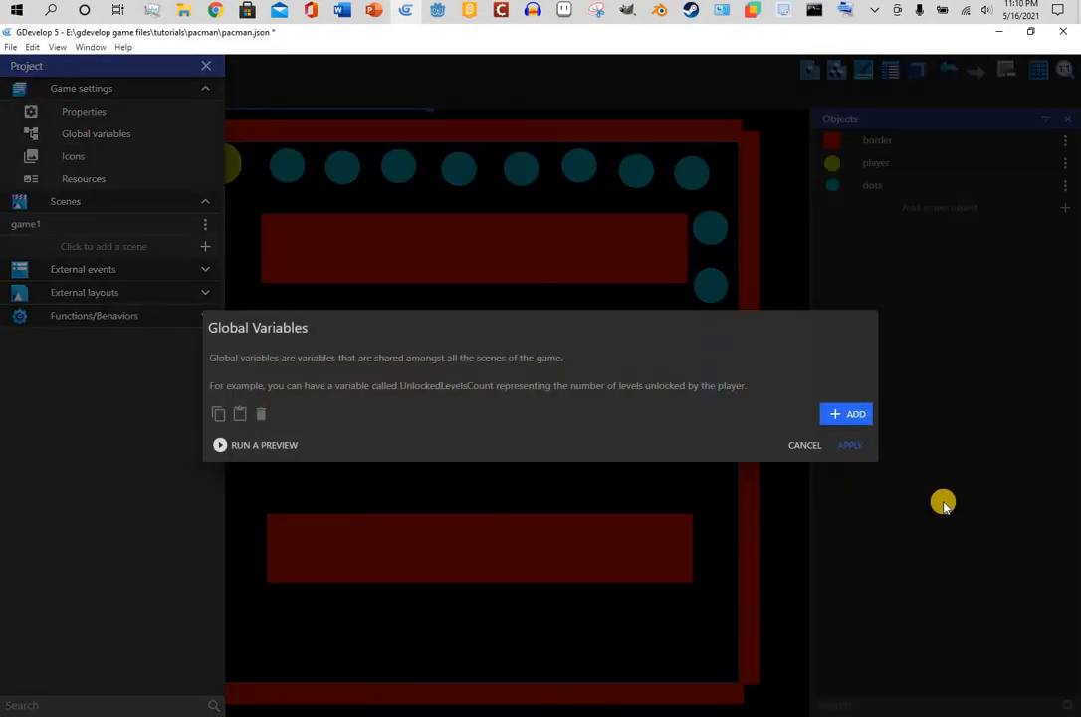
pyautogui.click(846, 413)
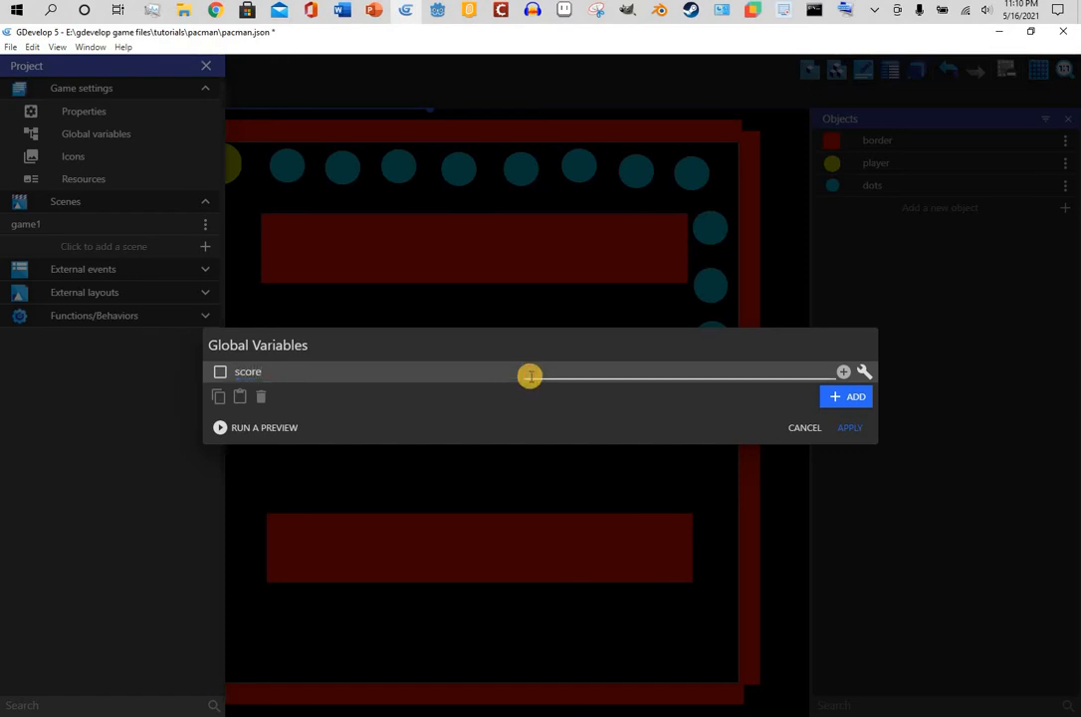
pyautogui.click(528, 375)
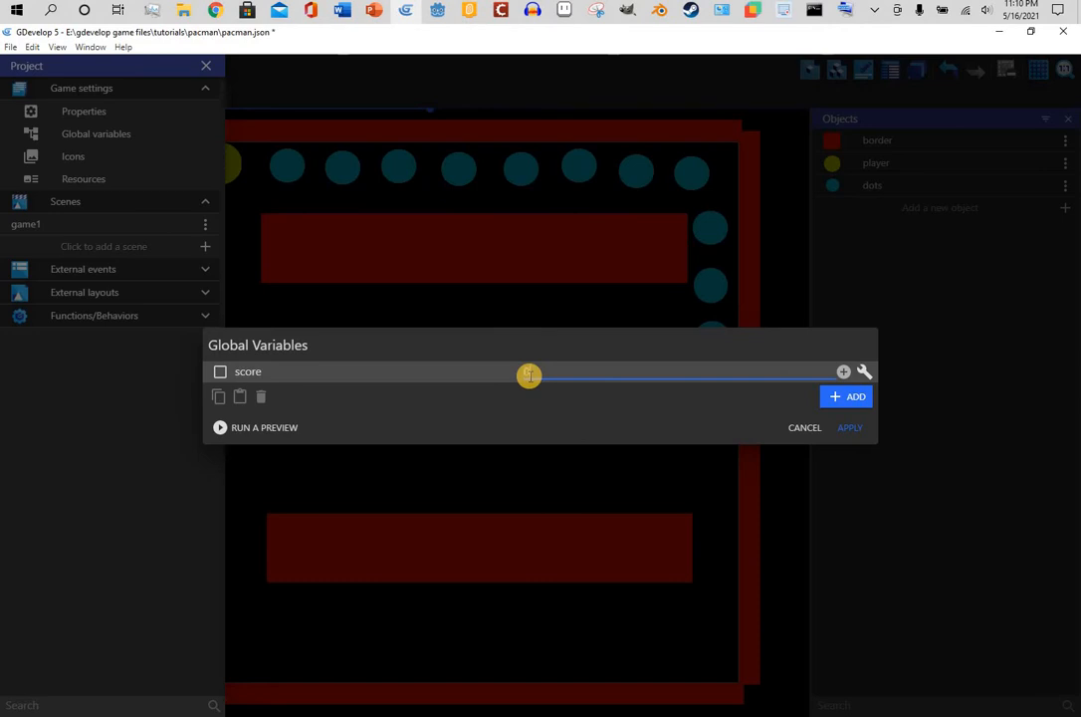
pyautogui.click(493, 249)
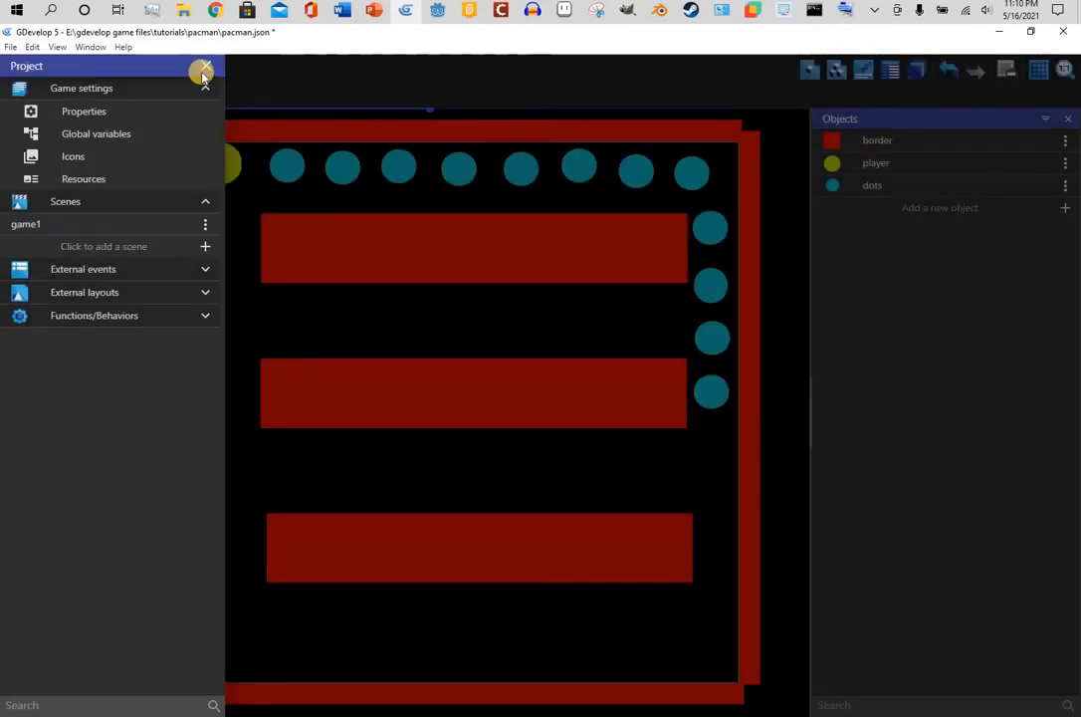
pyautogui.click(203, 72)
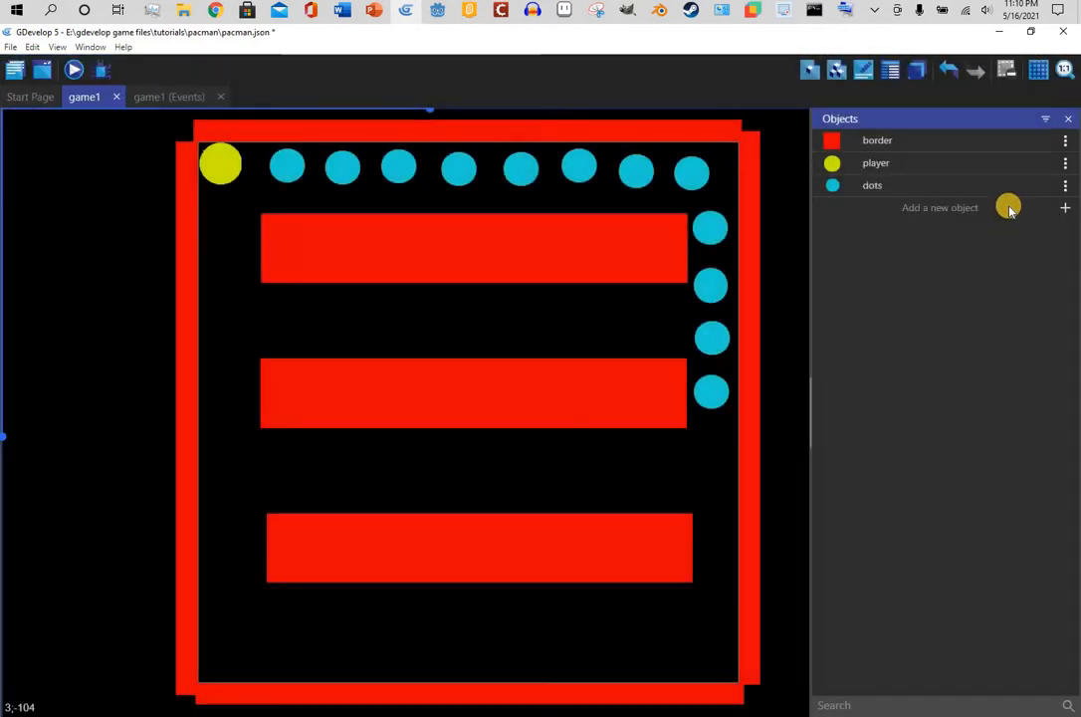
# Add a new text object named "score" with "score" as its initial text
pyautogui.click(1063, 208)
pyautogui.click(386, 265)
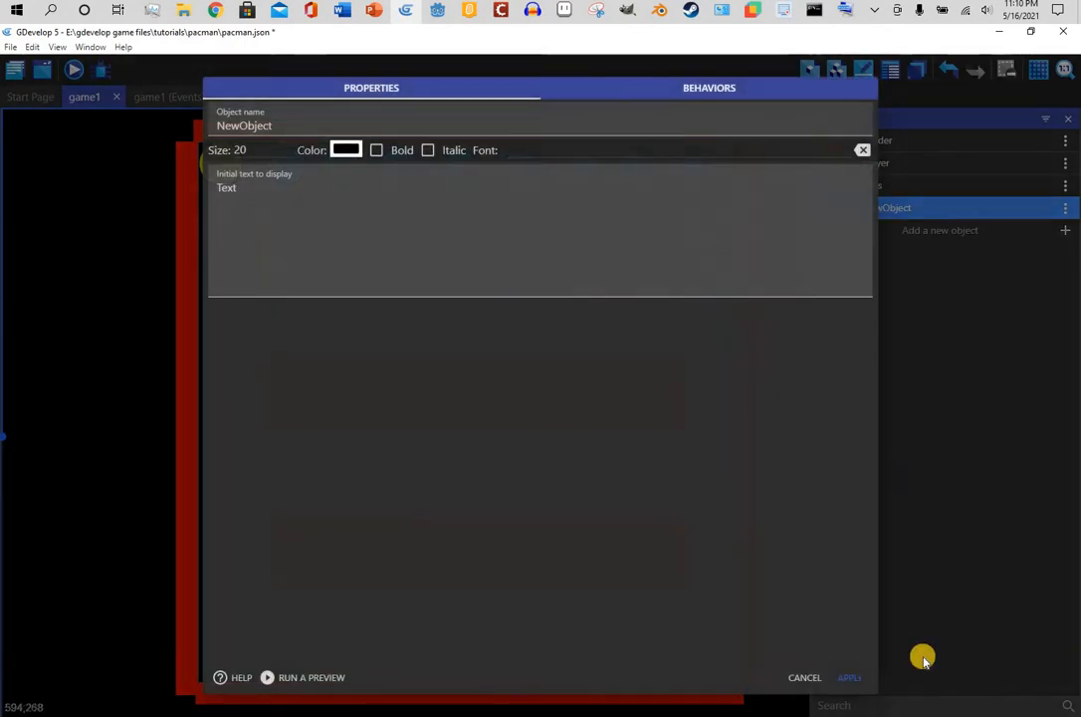
pyautogui.click(860, 677)
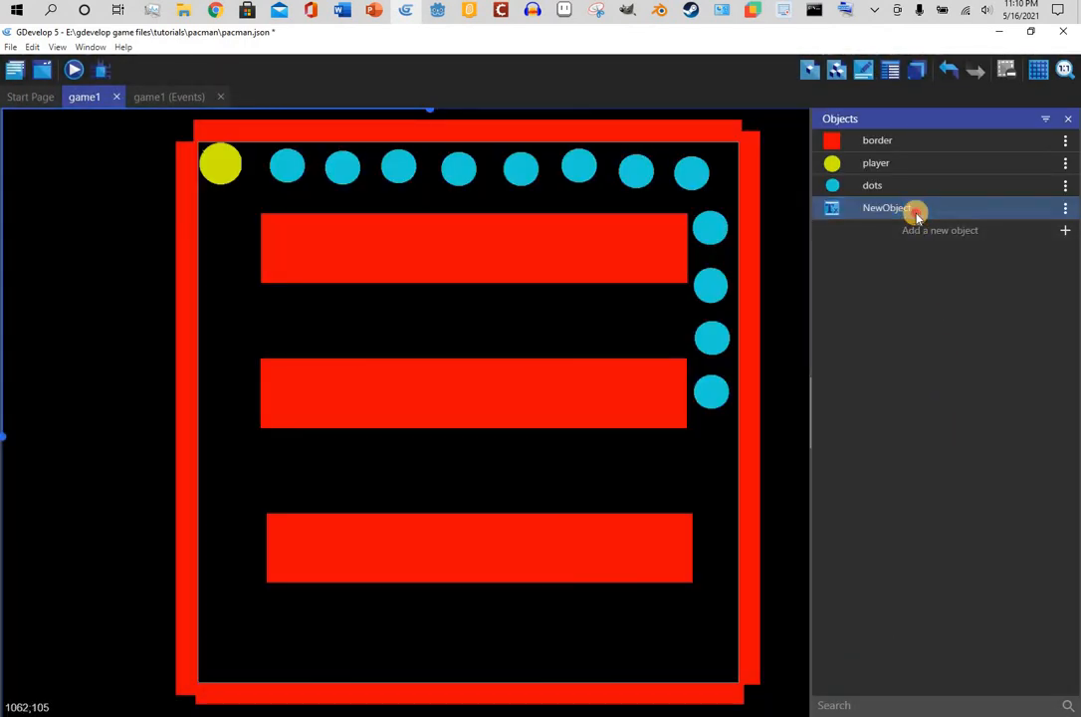
pyautogui.doubleClick(859, 207)
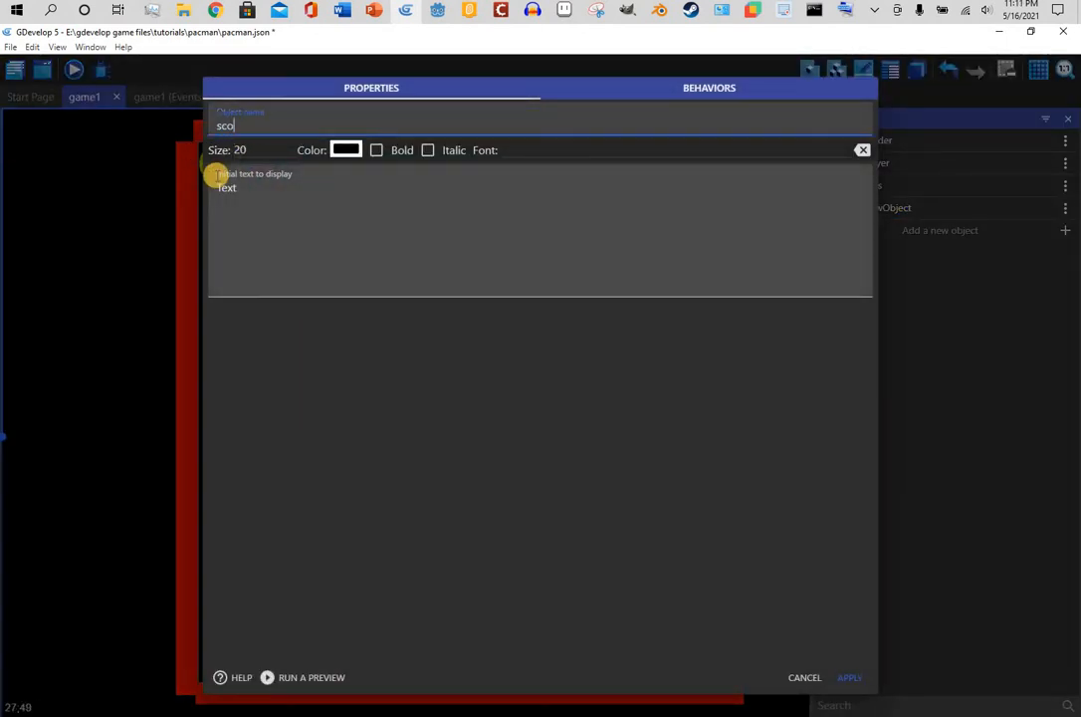
pyautogui.click(232, 248)
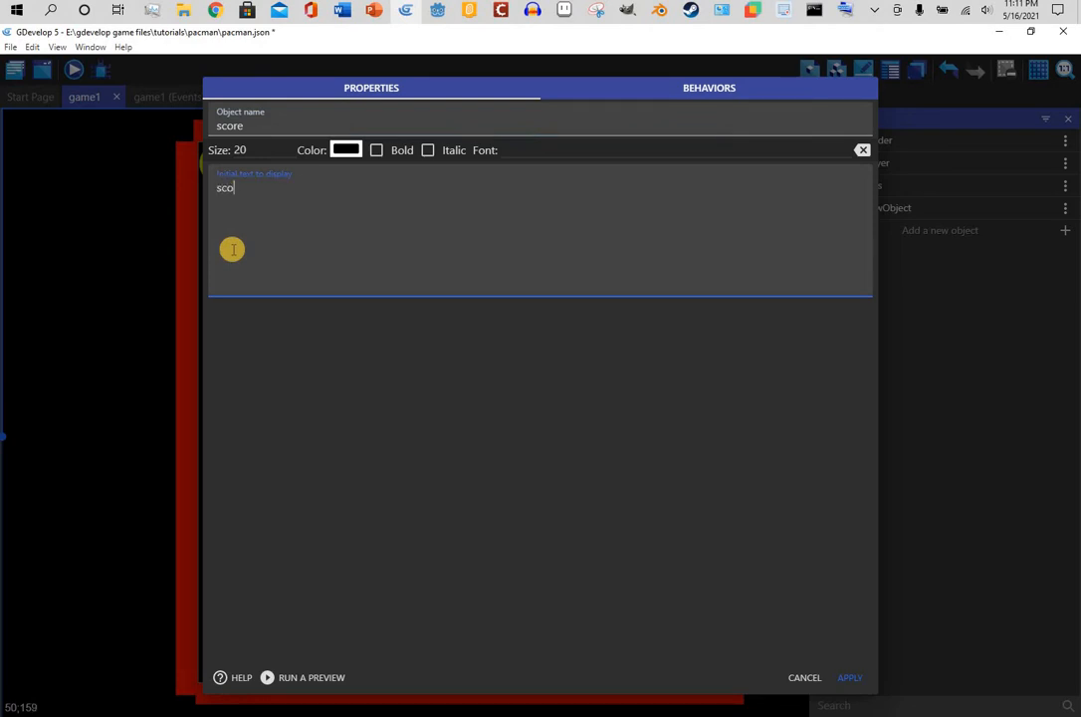
# Set the score text's font to Super Mario Bros. 2 from the fonts folder on USB Drive (D:) and apply the object's properties
pyautogui.click(734, 157)
pyautogui.click(731, 169)
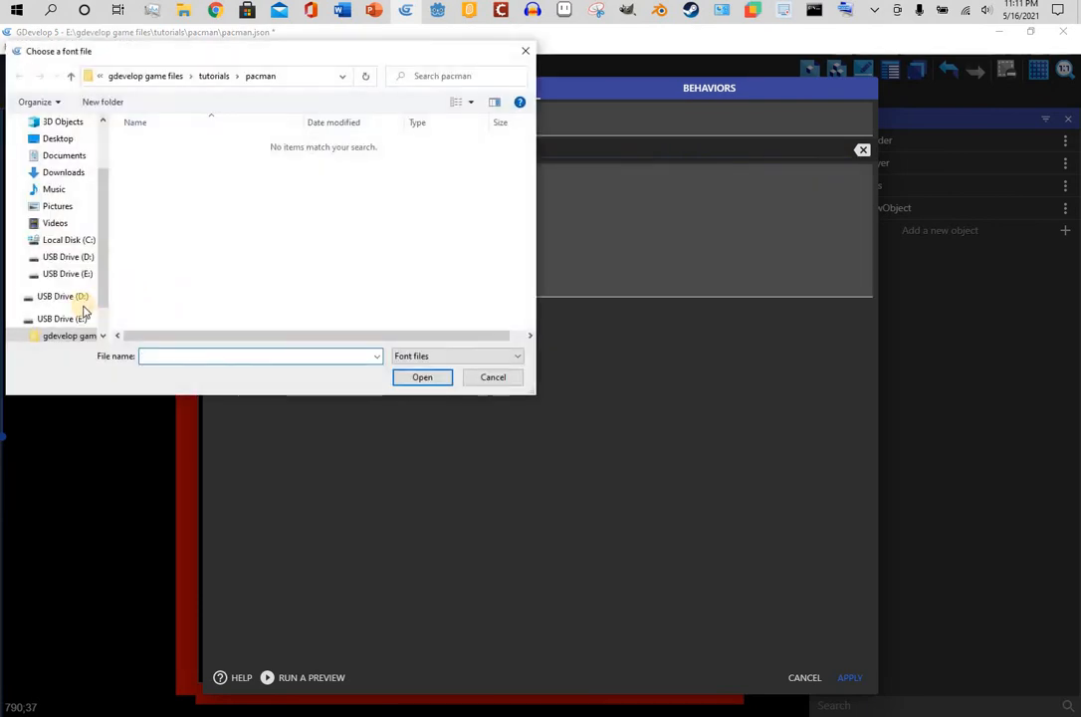
pyautogui.click(80, 299)
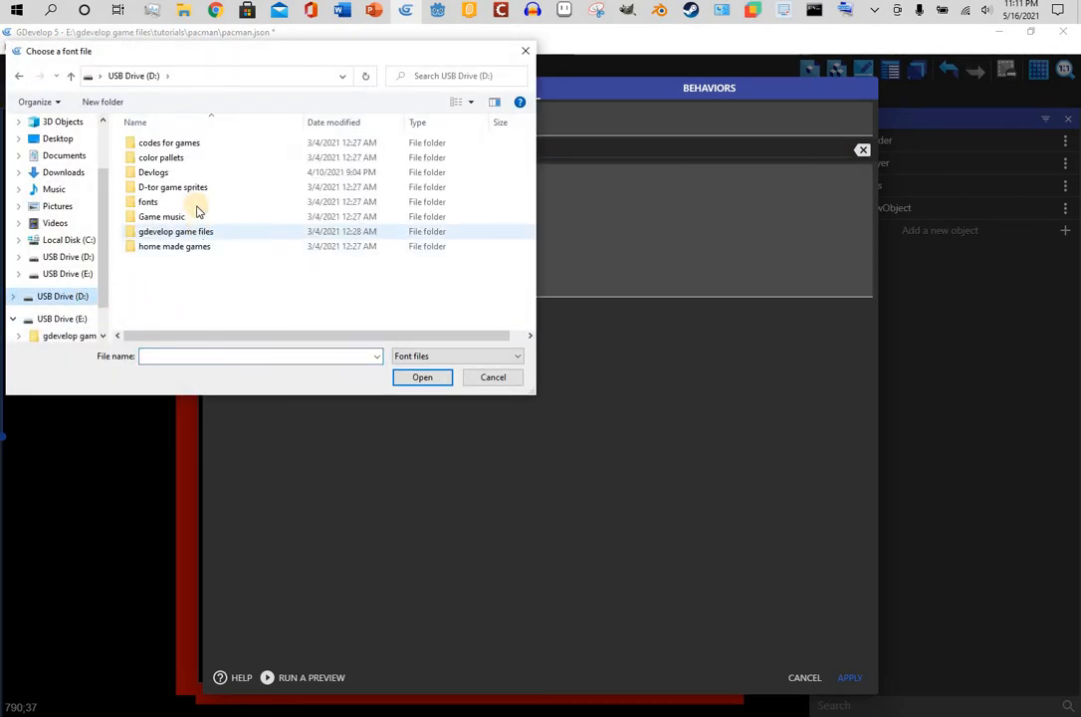
pyautogui.doubleClick(199, 206)
pyautogui.scroll(-1, 205, 224)
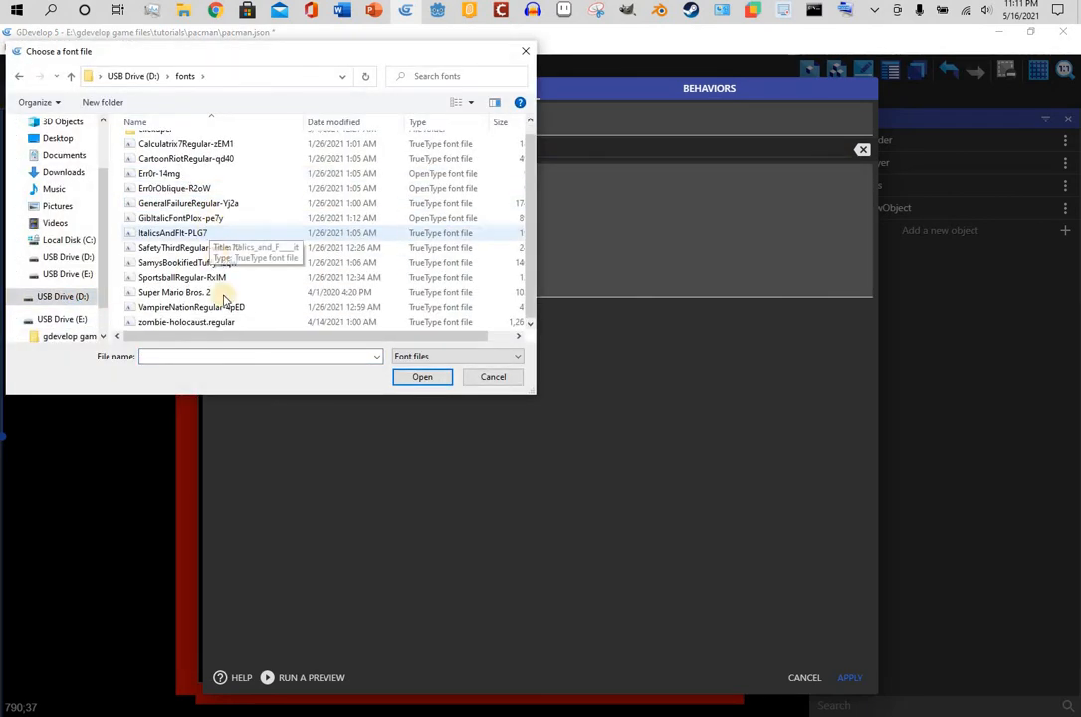
pyautogui.click(189, 291)
pyautogui.click(422, 377)
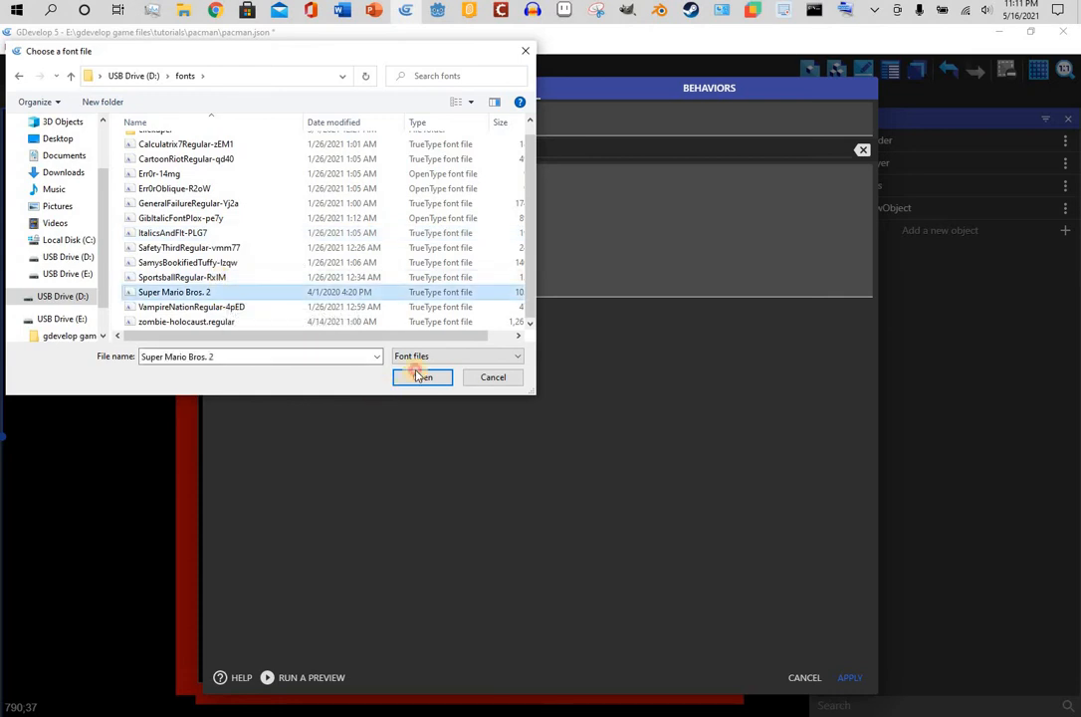
pyautogui.click(652, 383)
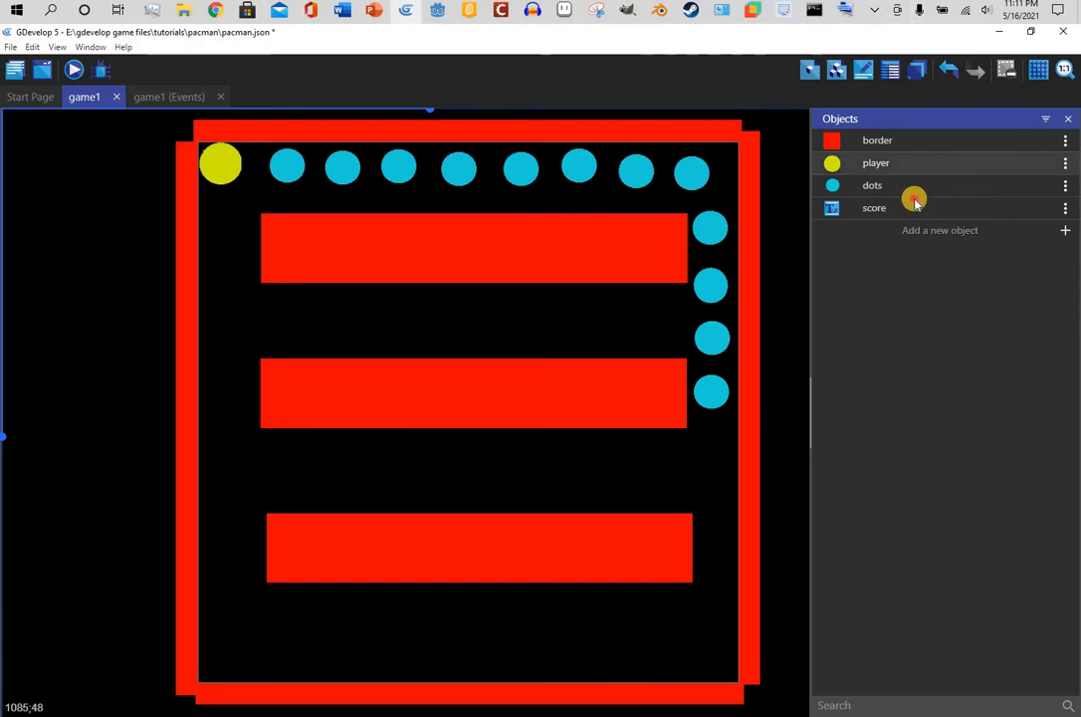
# Colour the score text dark green and place it over the player in the scene's upper-left corner, at about X 3, Y 4
pyautogui.doubleClick(915, 204)
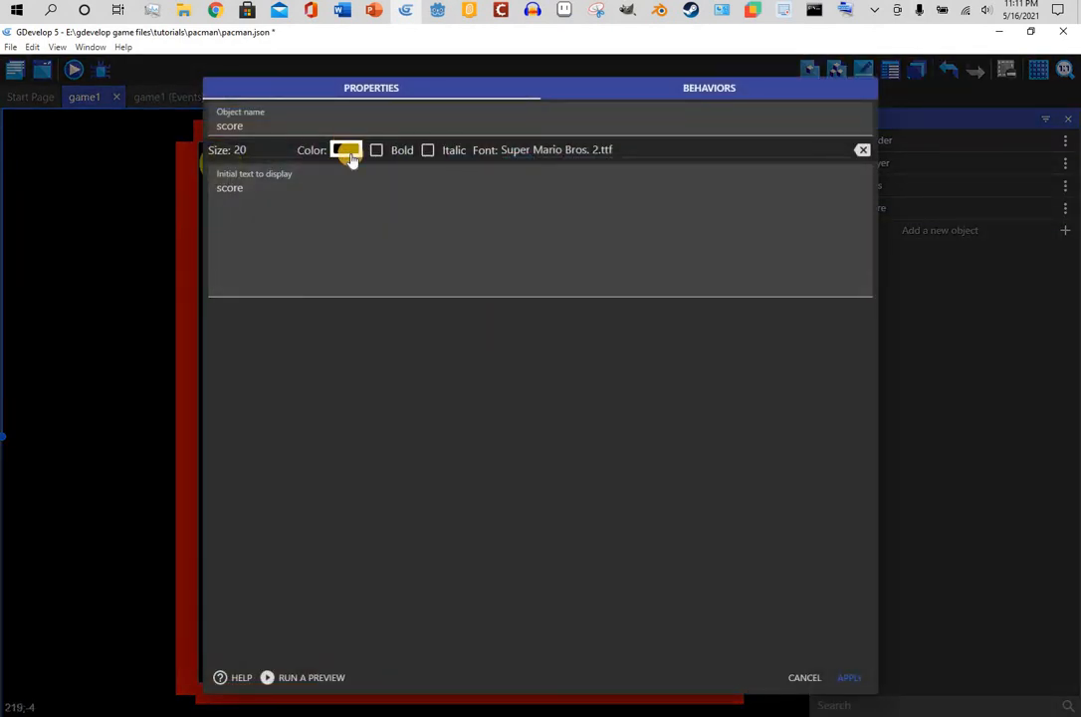
pyautogui.click(346, 149)
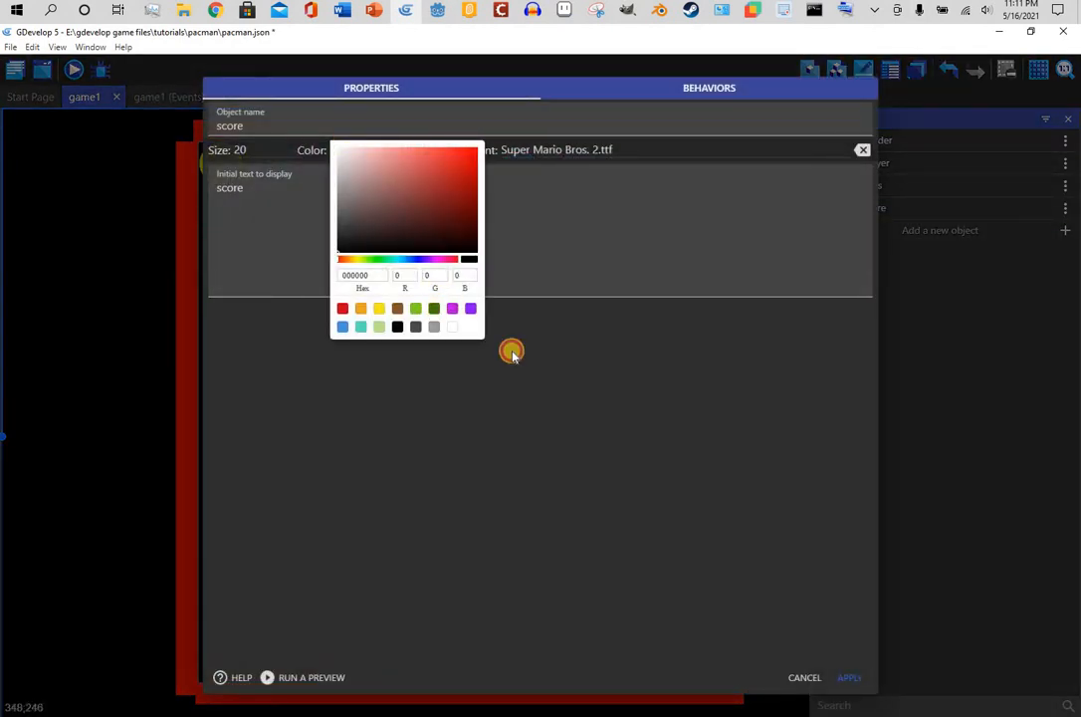
pyautogui.click(434, 308)
pyautogui.click(832, 605)
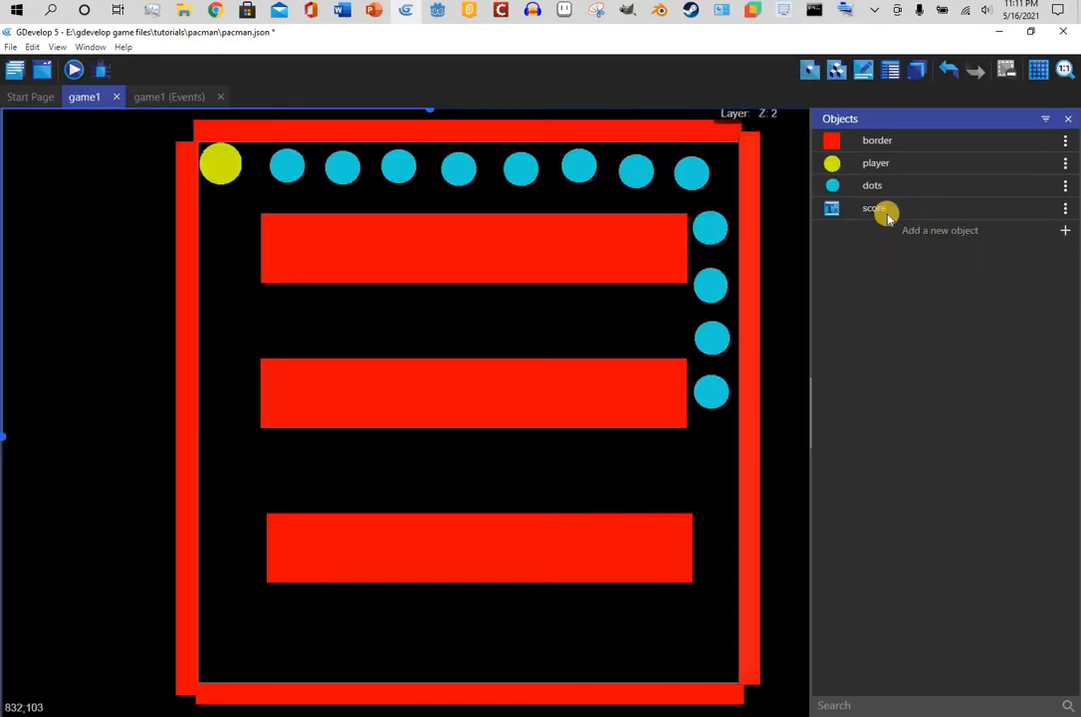
pyautogui.moveTo(881, 210); pyautogui.dragTo(200, 150)
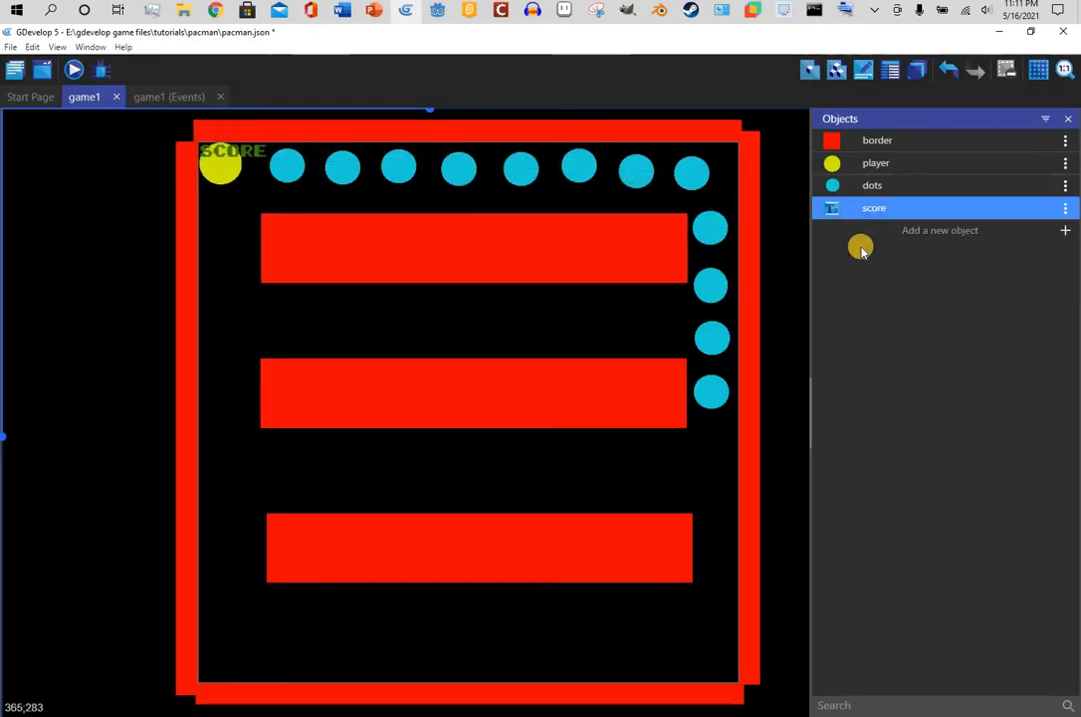
# Add a scene layer named "Ui" and remove the surplus unnamed layer above it along with its objects
pyautogui.click(917, 70)
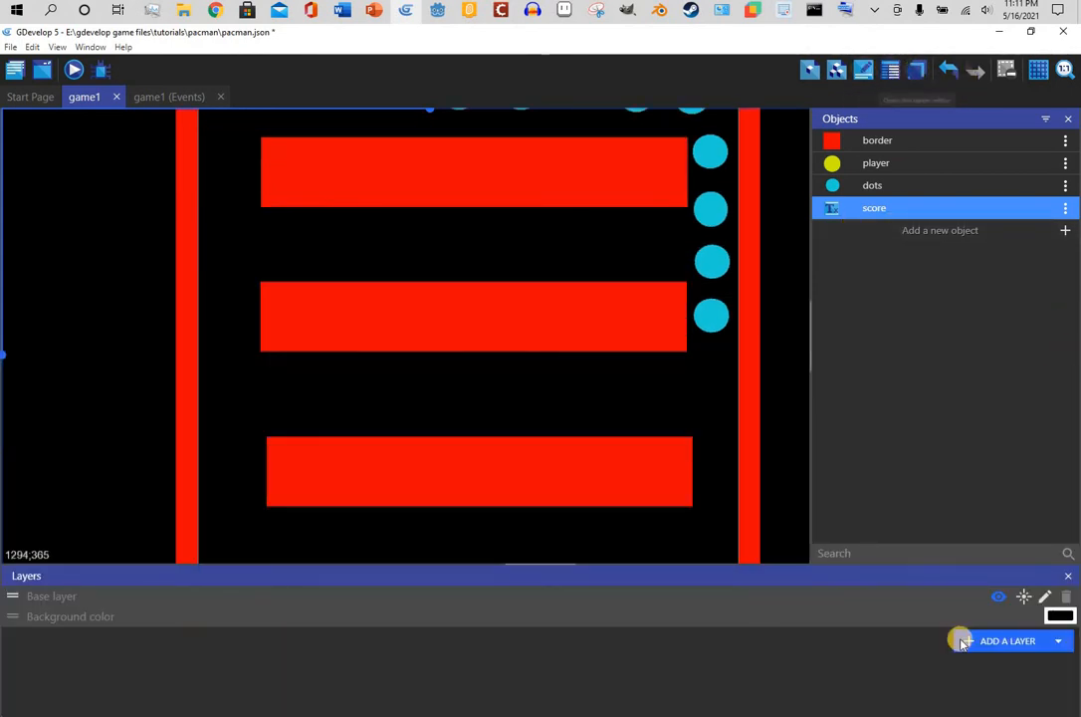
pyautogui.click(1007, 642)
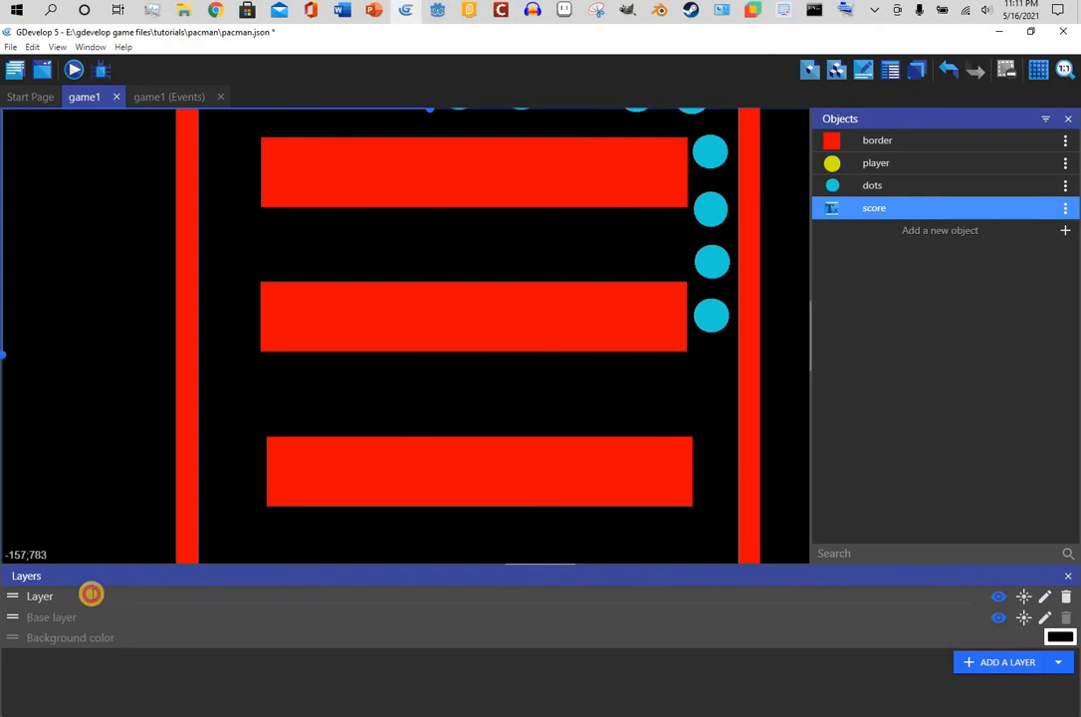
pyautogui.click(90, 594)
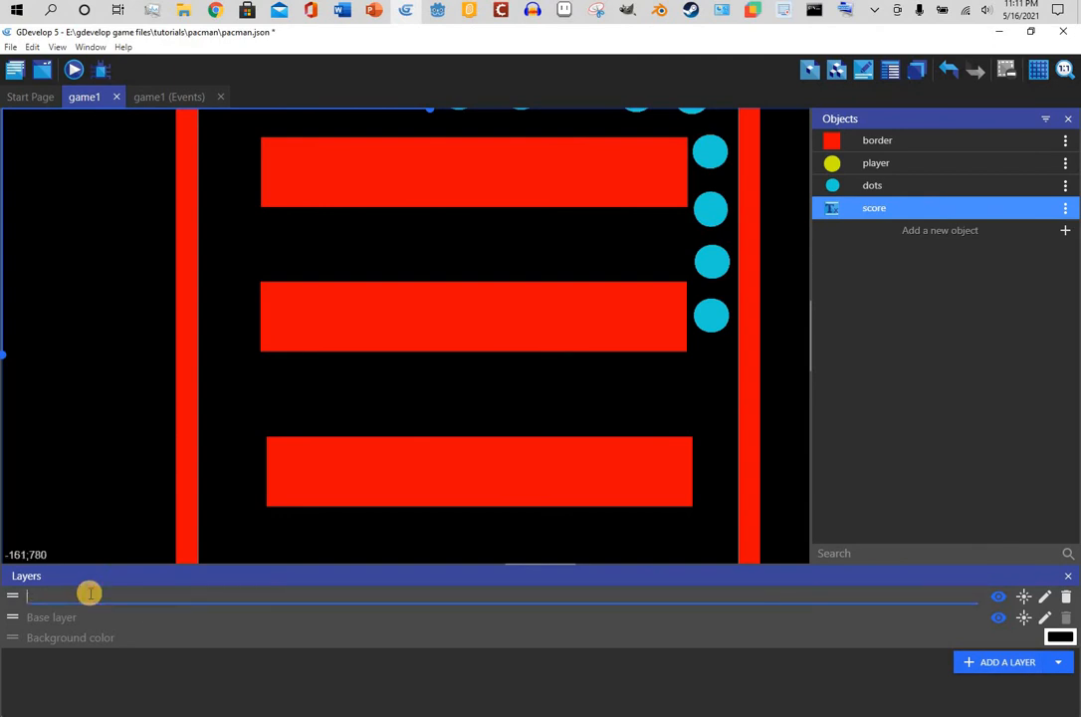
pyautogui.click(1001, 661)
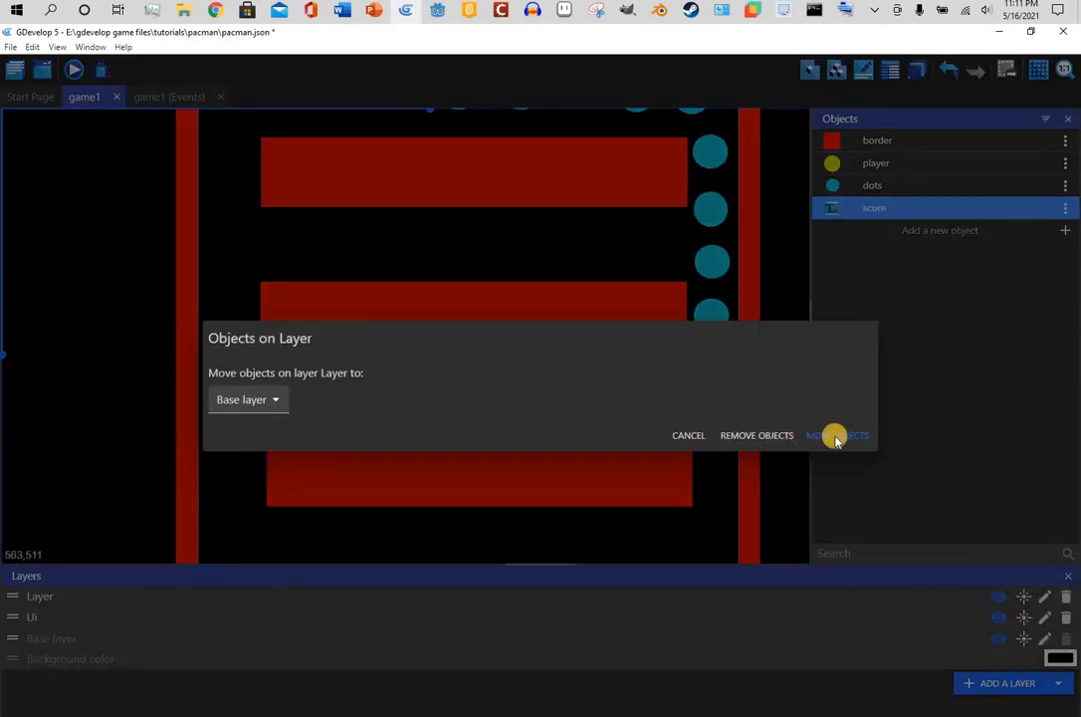
pyautogui.click(753, 435)
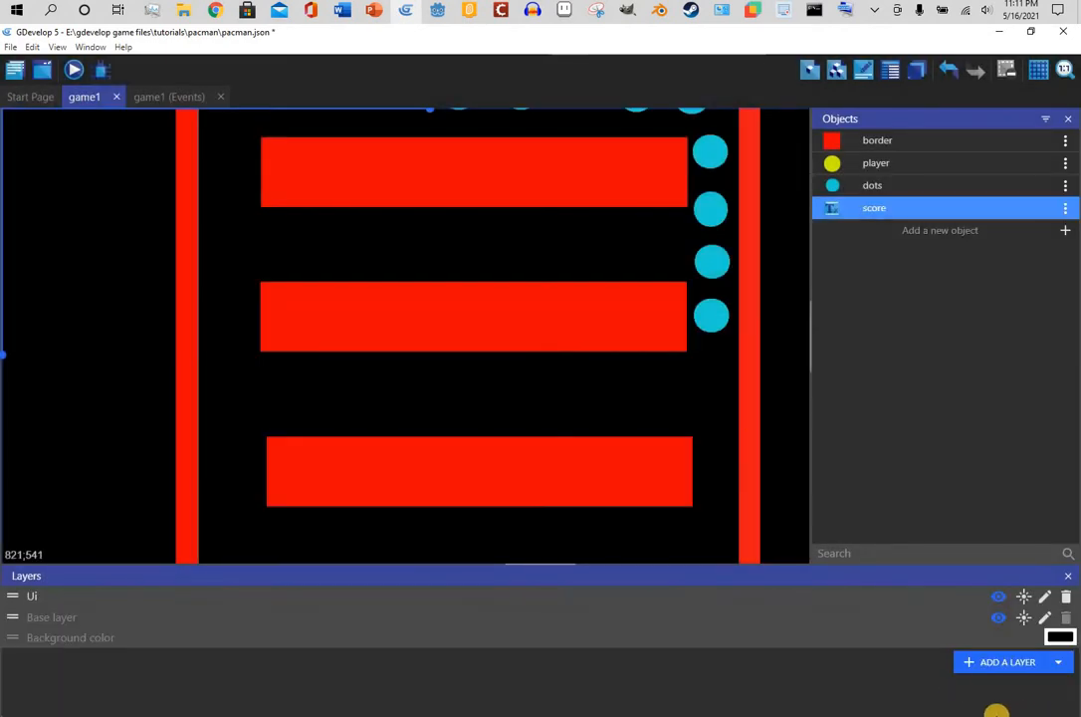
# Assign the score text in the scene to the Ui layer and close the layer and instance property editors
pyautogui.click(863, 80)
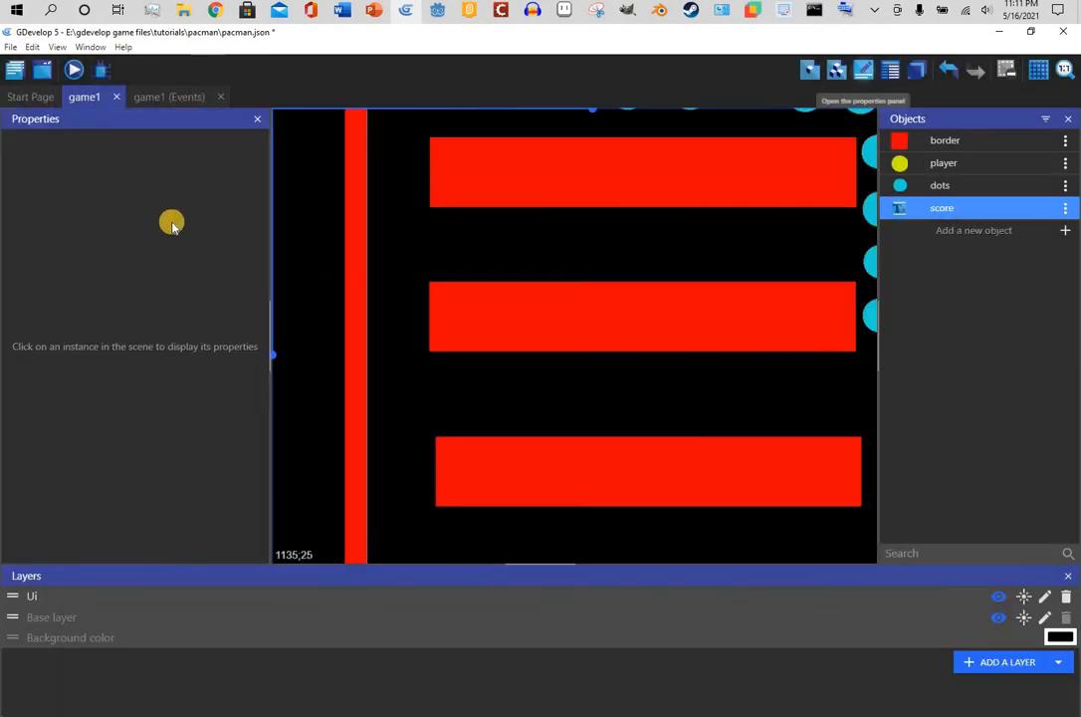
pyautogui.scroll(-1, 558, 460)
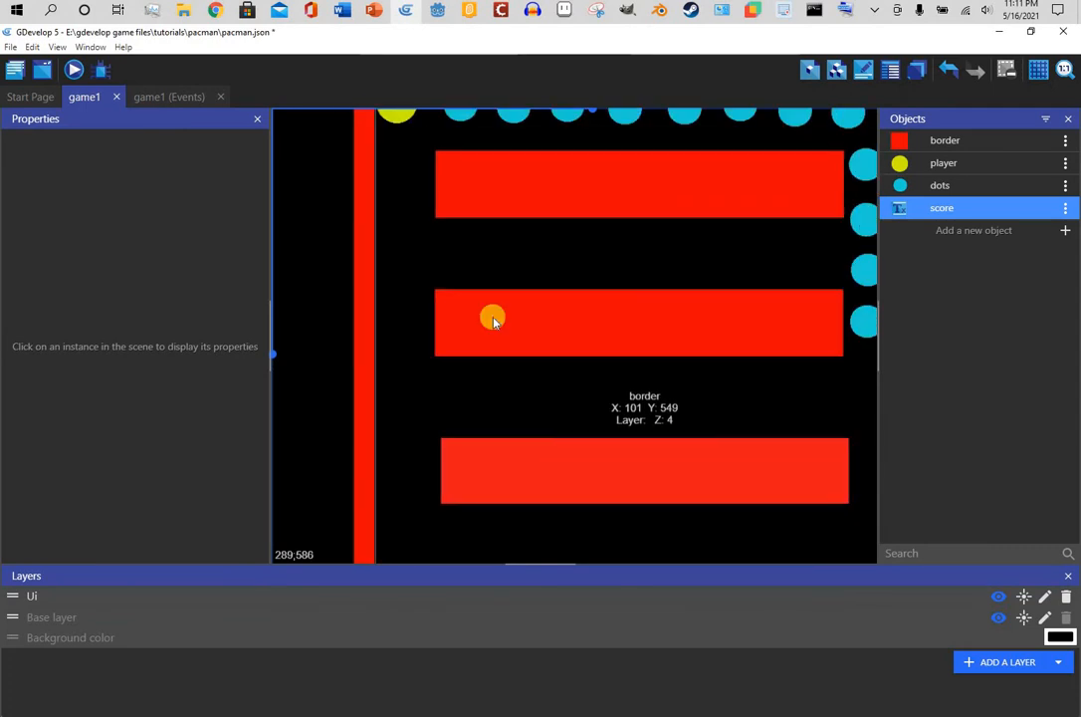
pyautogui.scroll(-2, 491, 317)
pyautogui.click(436, 145)
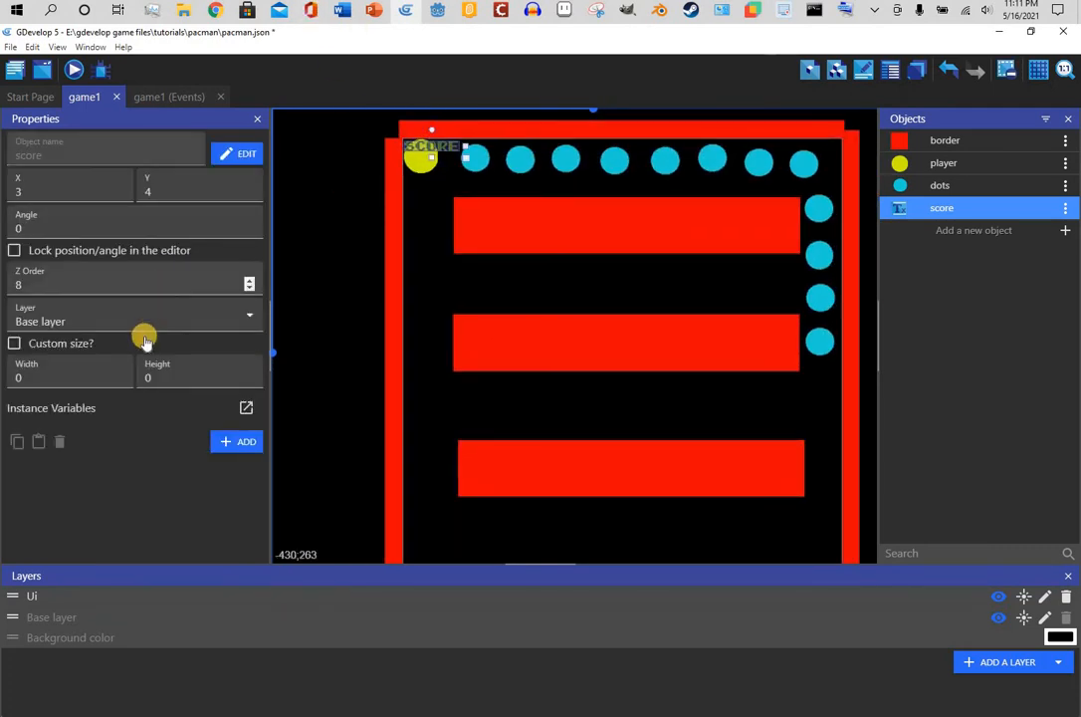
pyautogui.click(139, 317)
pyautogui.click(141, 364)
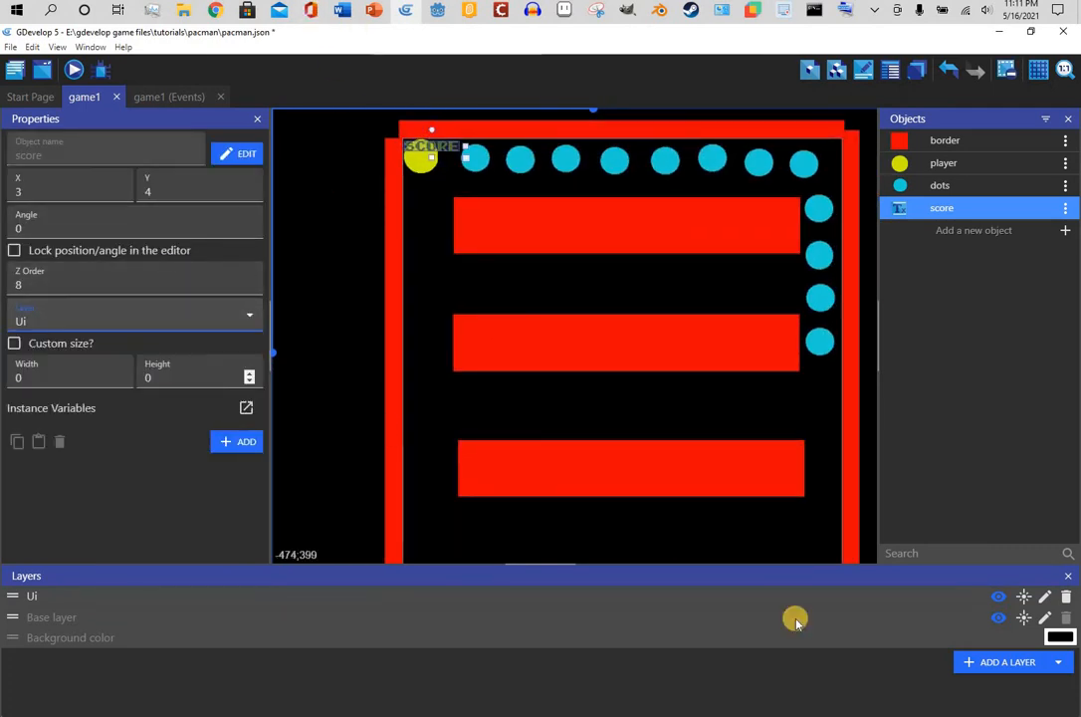
pyautogui.click(1067, 578)
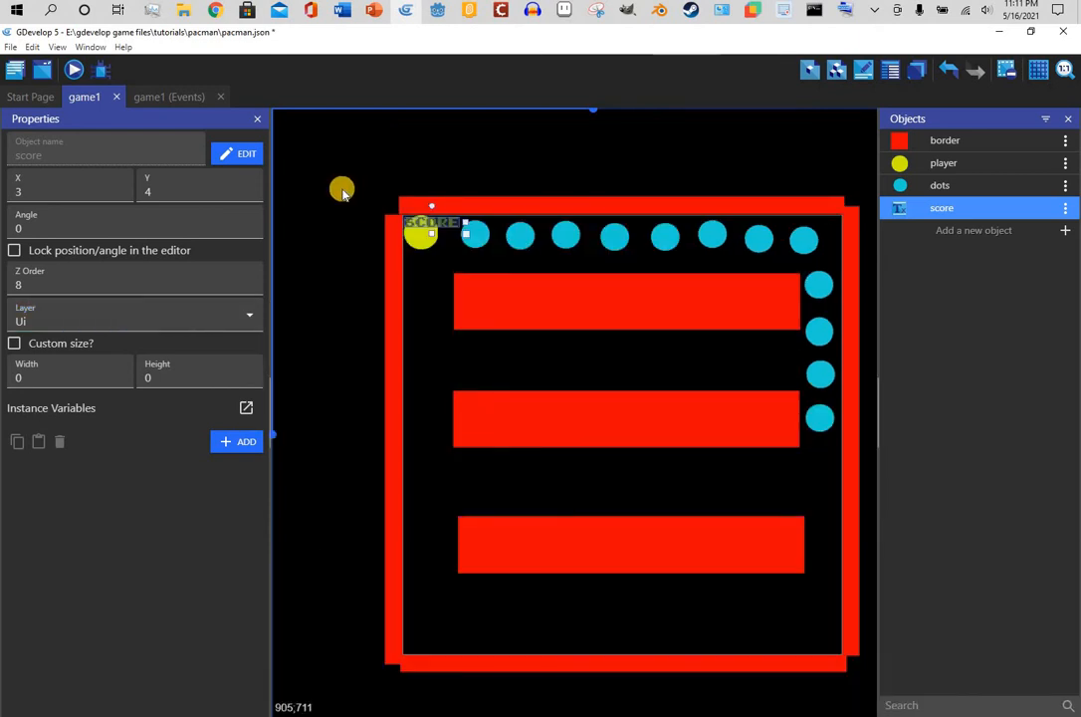
pyautogui.click(257, 119)
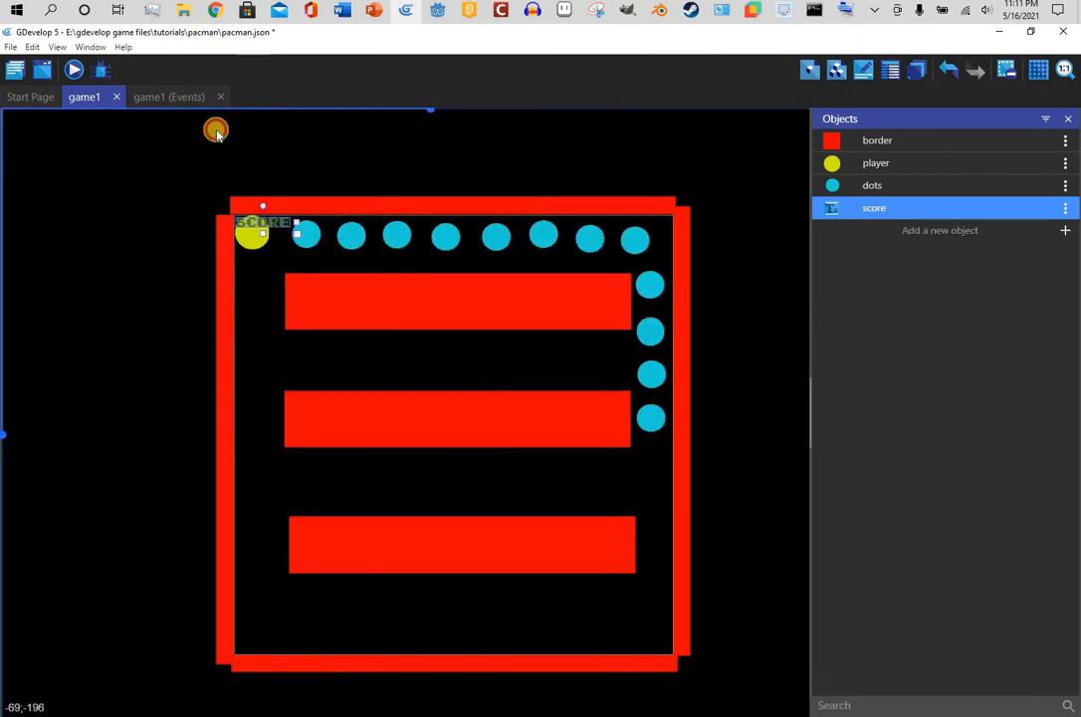
# Add an event group named "camera" to the game1 events, below the event that deletes the dots
pyautogui.click(177, 96)
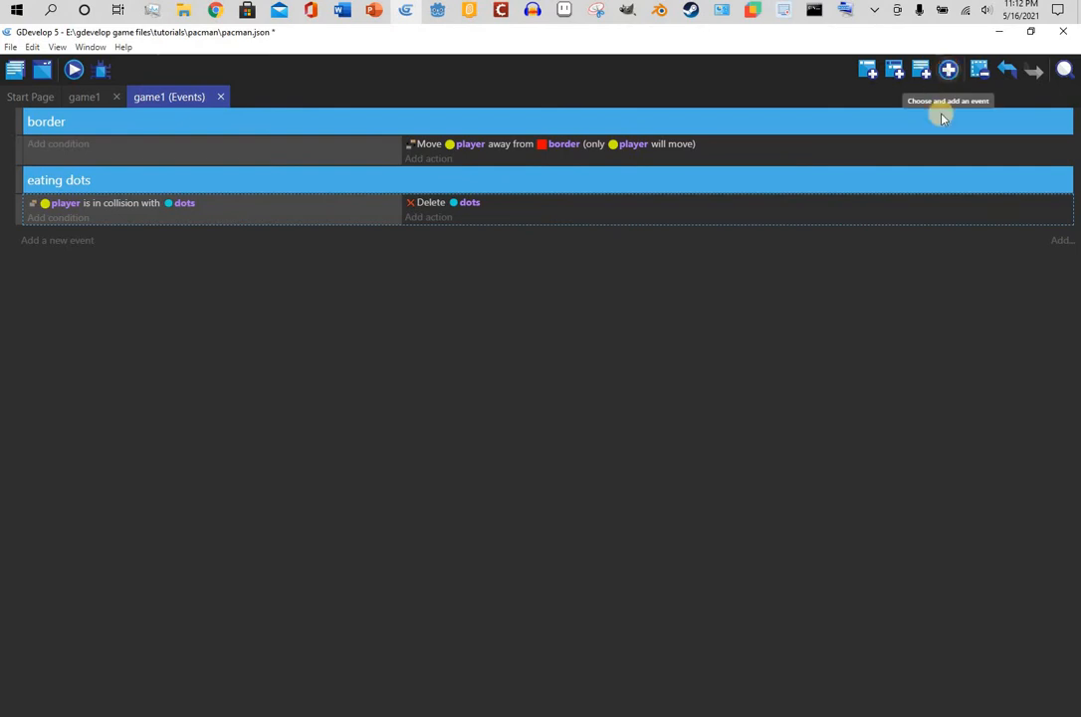
pyautogui.click(948, 70)
pyautogui.click(901, 144)
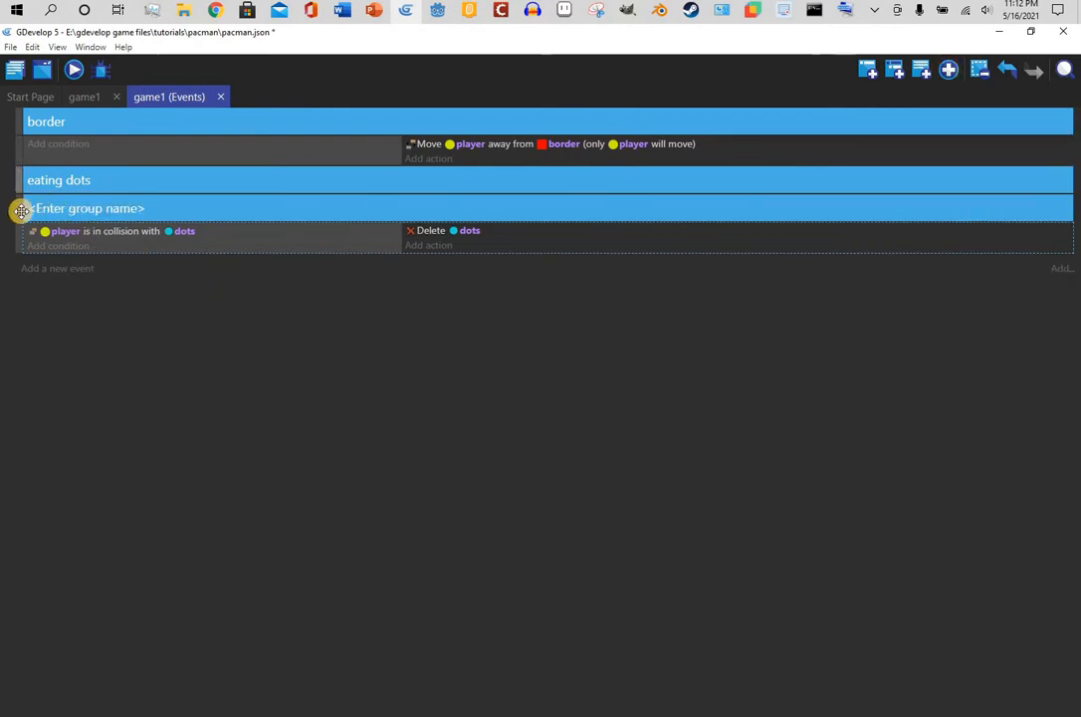
pyautogui.moveTo(18, 251); pyautogui.dragTo(78, 241)
pyautogui.click(77, 241)
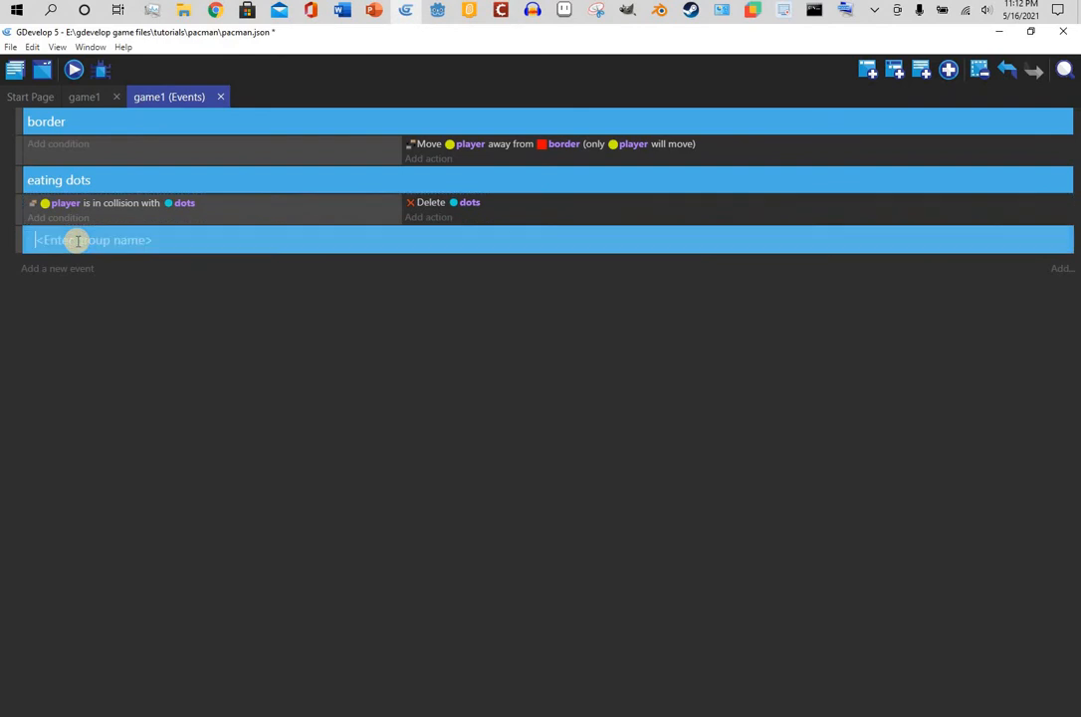
pyautogui.write('ca')
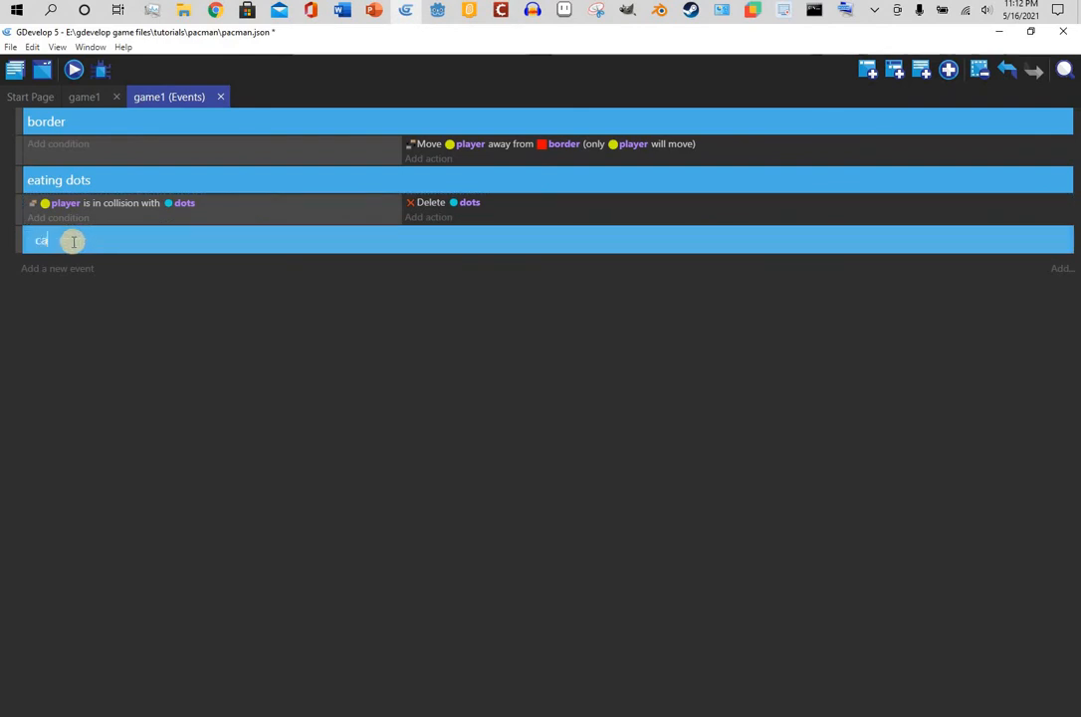
pyautogui.write('mera')
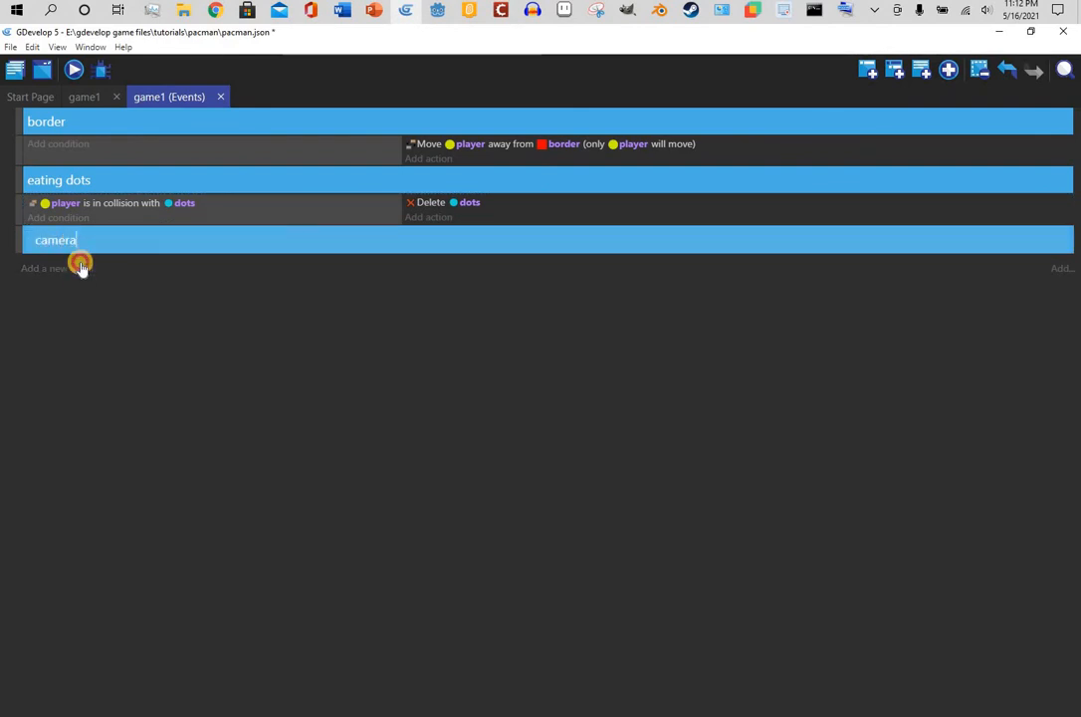
pyautogui.click(80, 269)
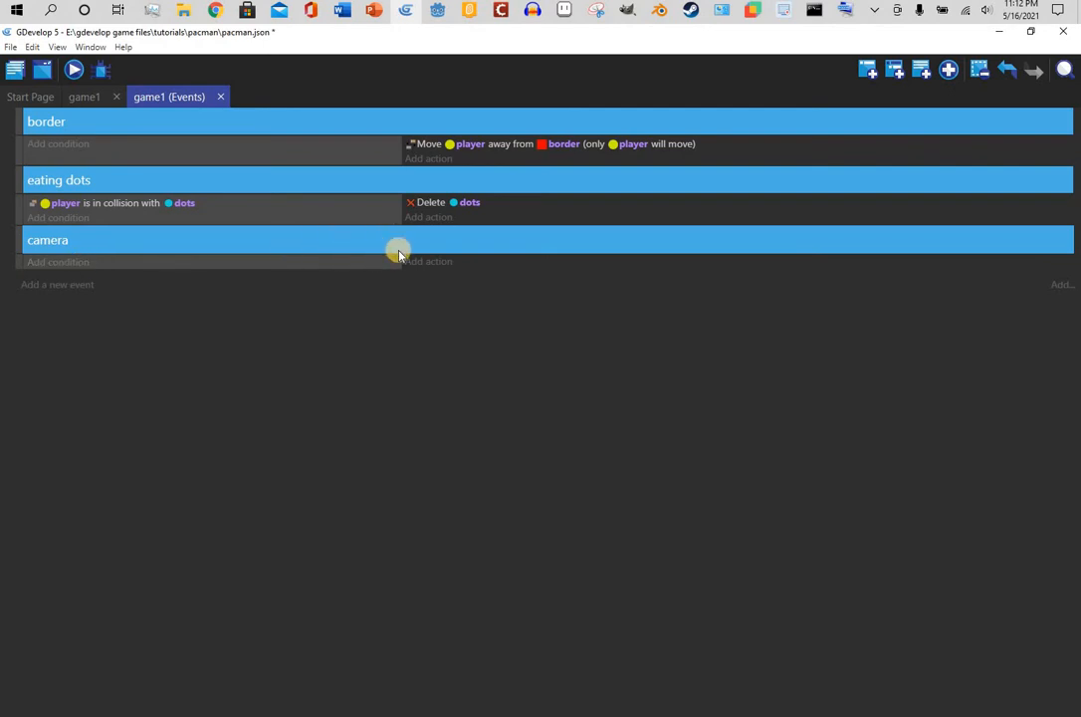
pyautogui.click(450, 262)
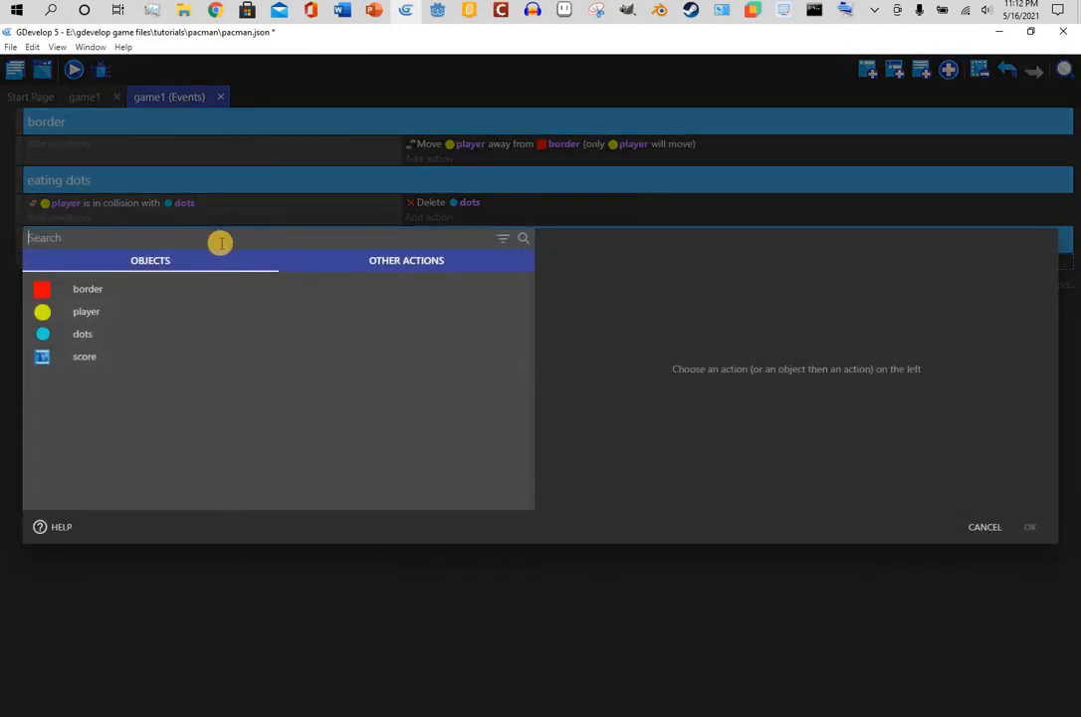
pyautogui.write('camer')
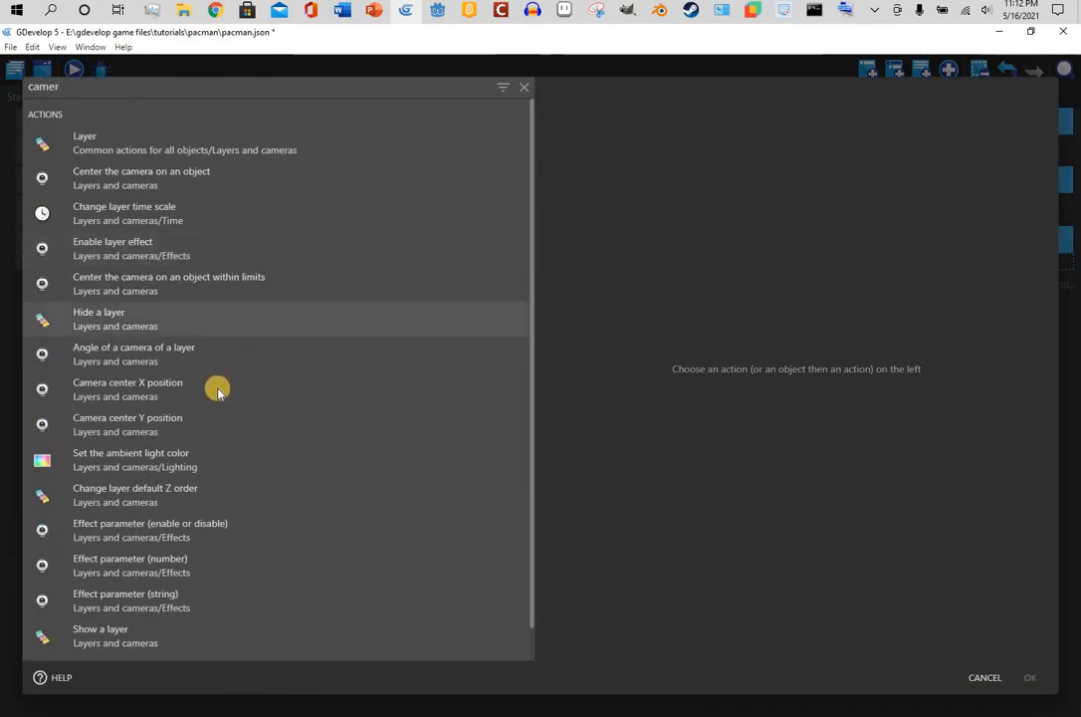
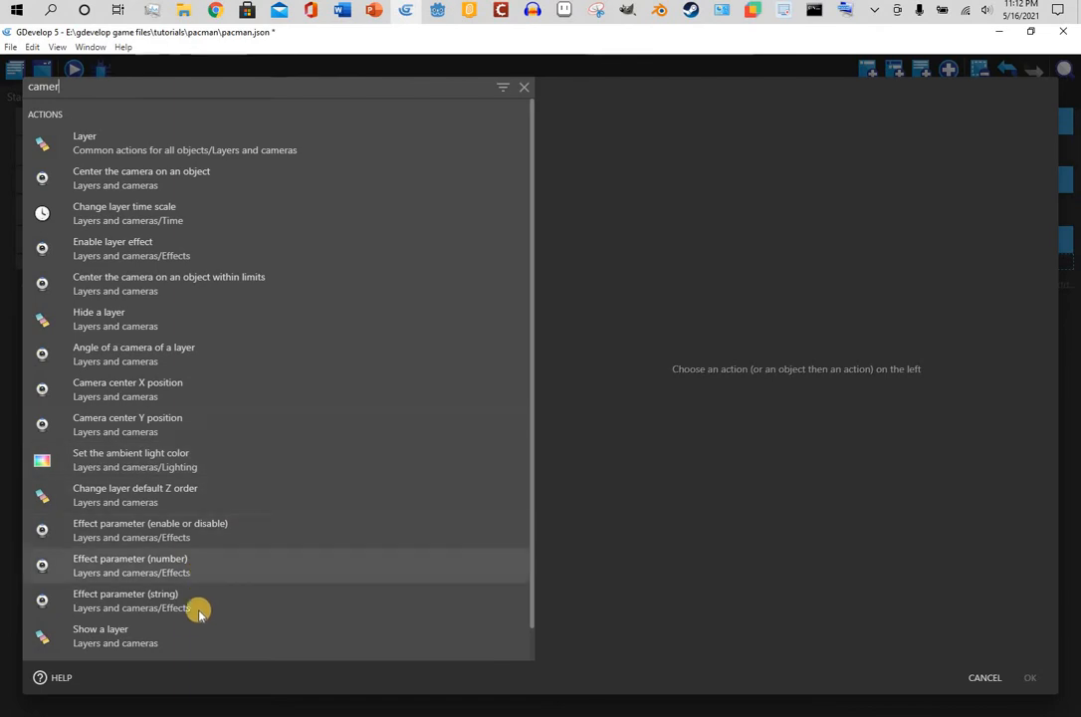
pyautogui.click(176, 289)
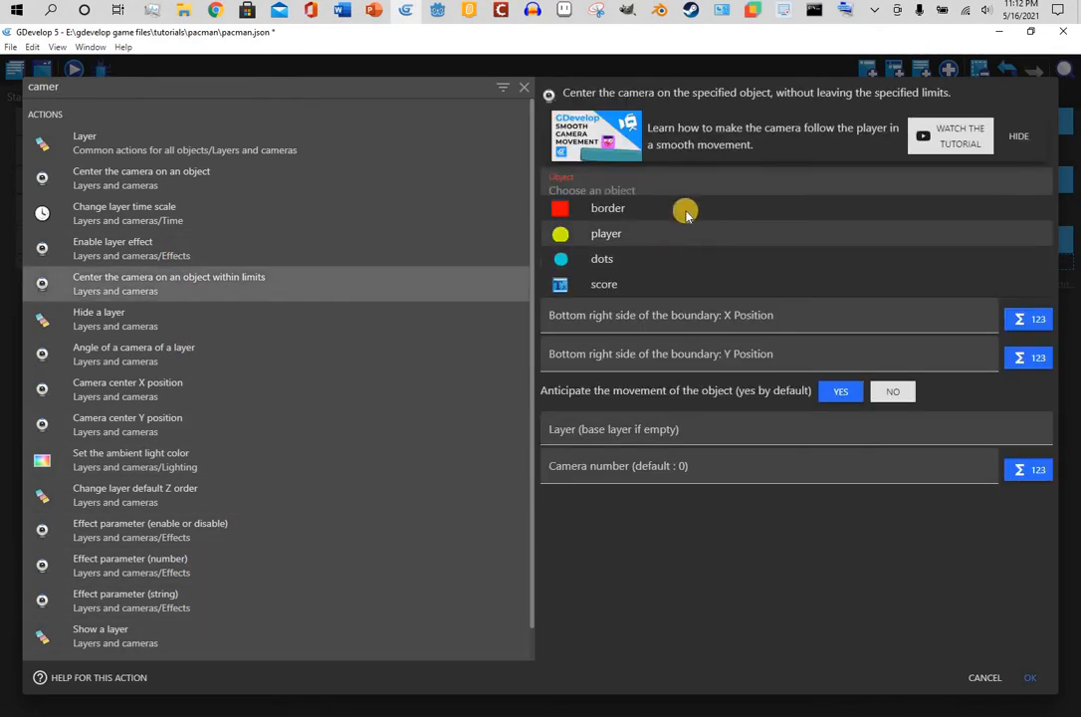
pyautogui.click(681, 231)
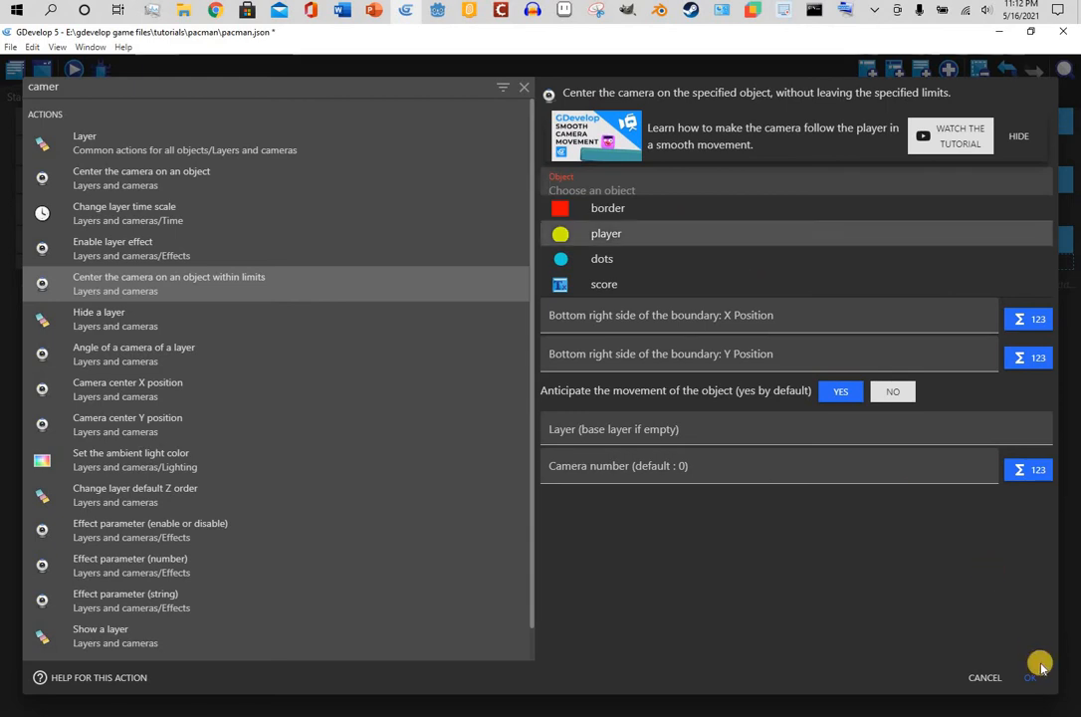
pyautogui.click(1030, 677)
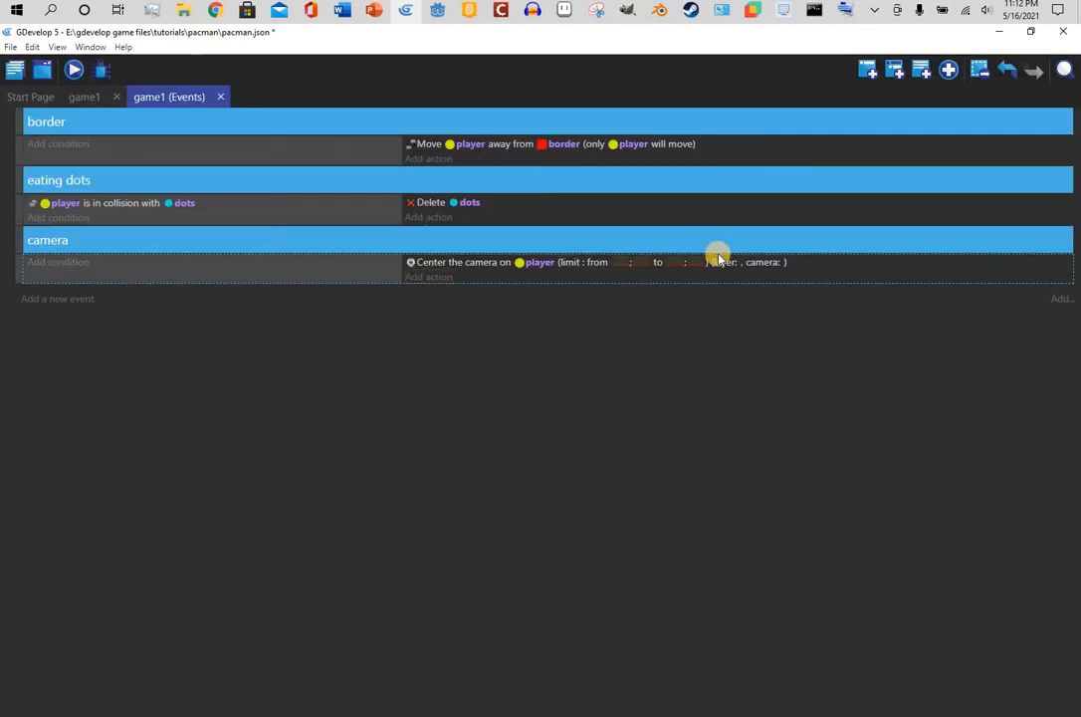
pyautogui.click(637, 261)
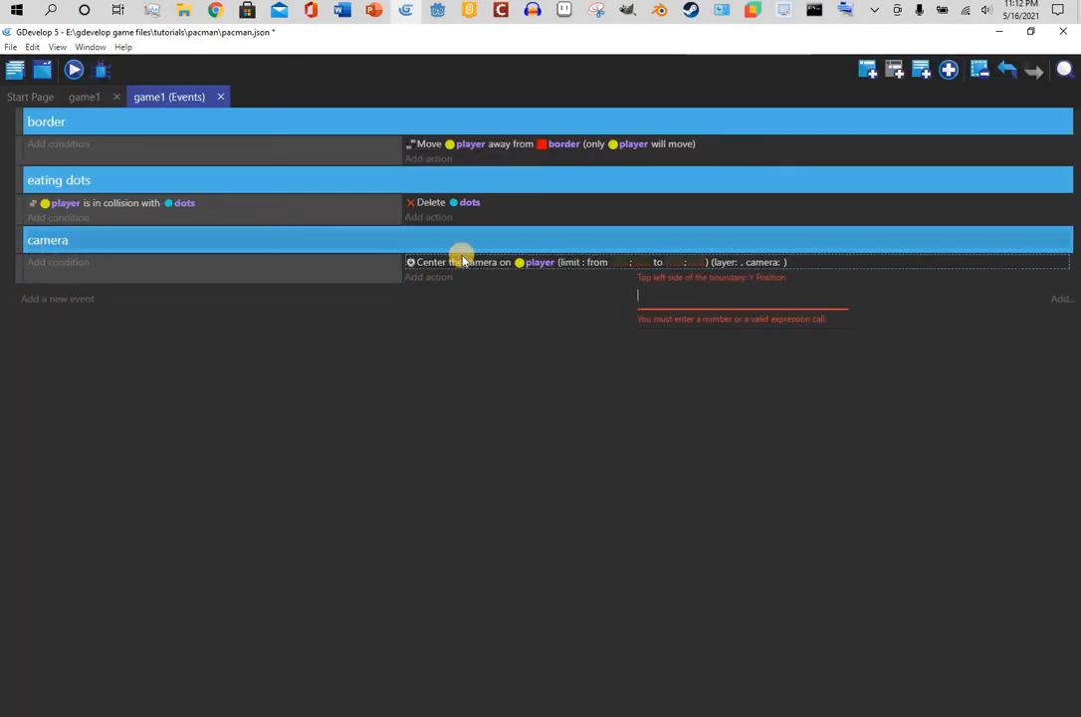
pyautogui.press('Escape')
pyautogui.press('Delete')
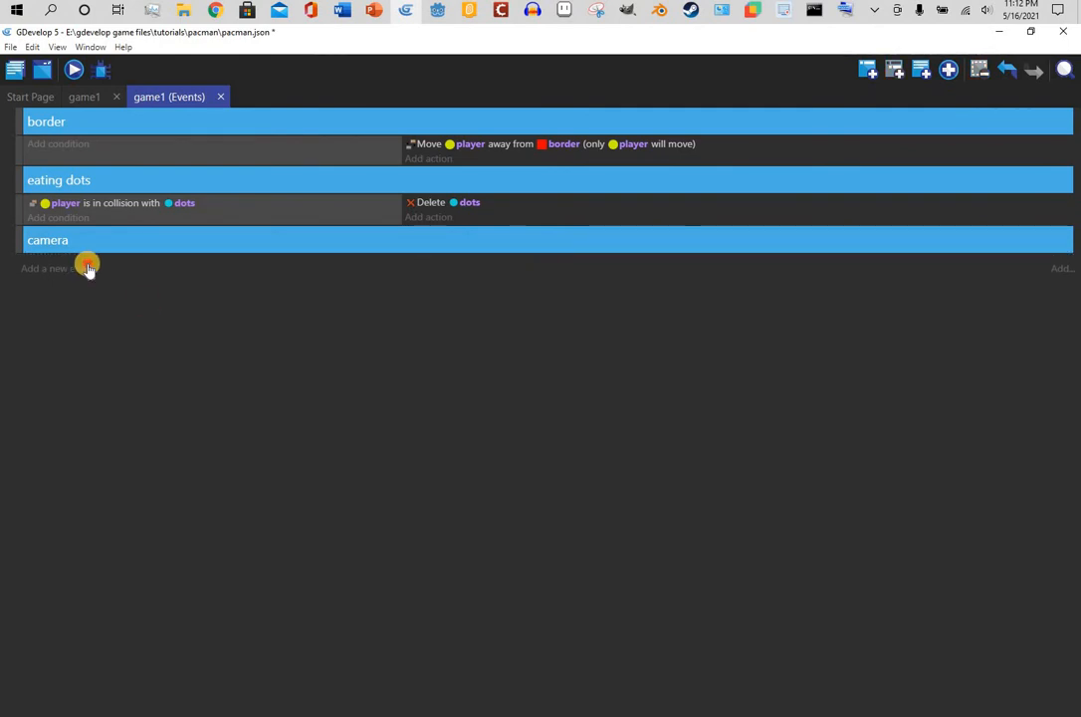
# Add a new event under the camera group with a "Camera center X position" action using the "= (set to)" operator
pyautogui.click(87, 268)
pyautogui.click(417, 259)
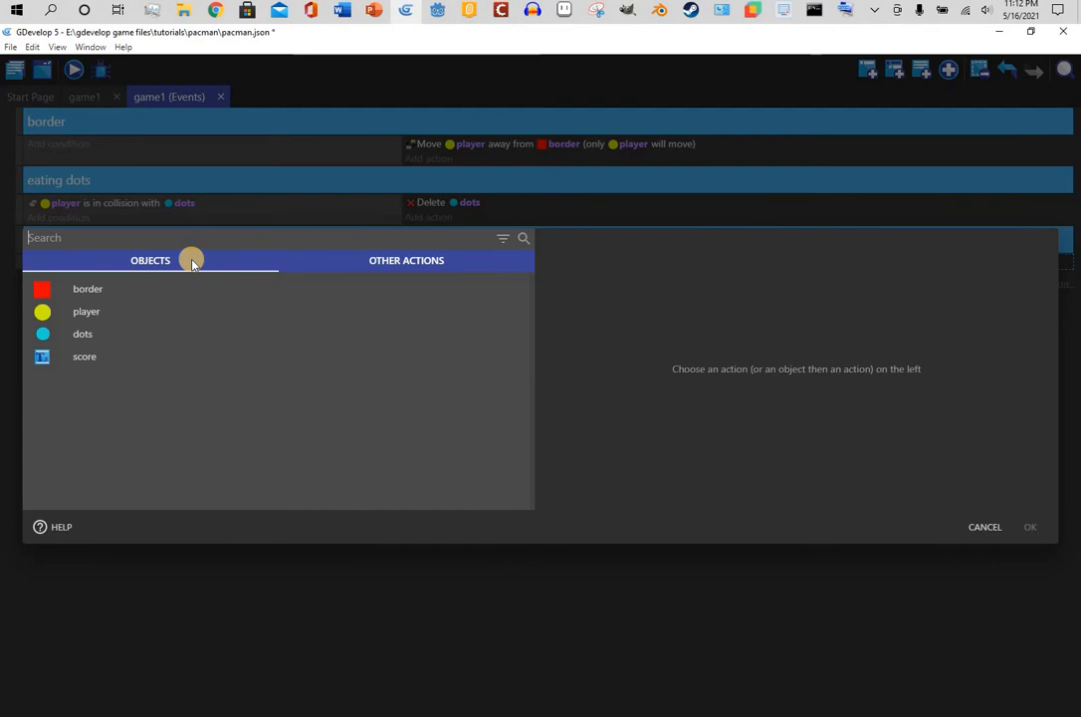
pyautogui.write('camer')
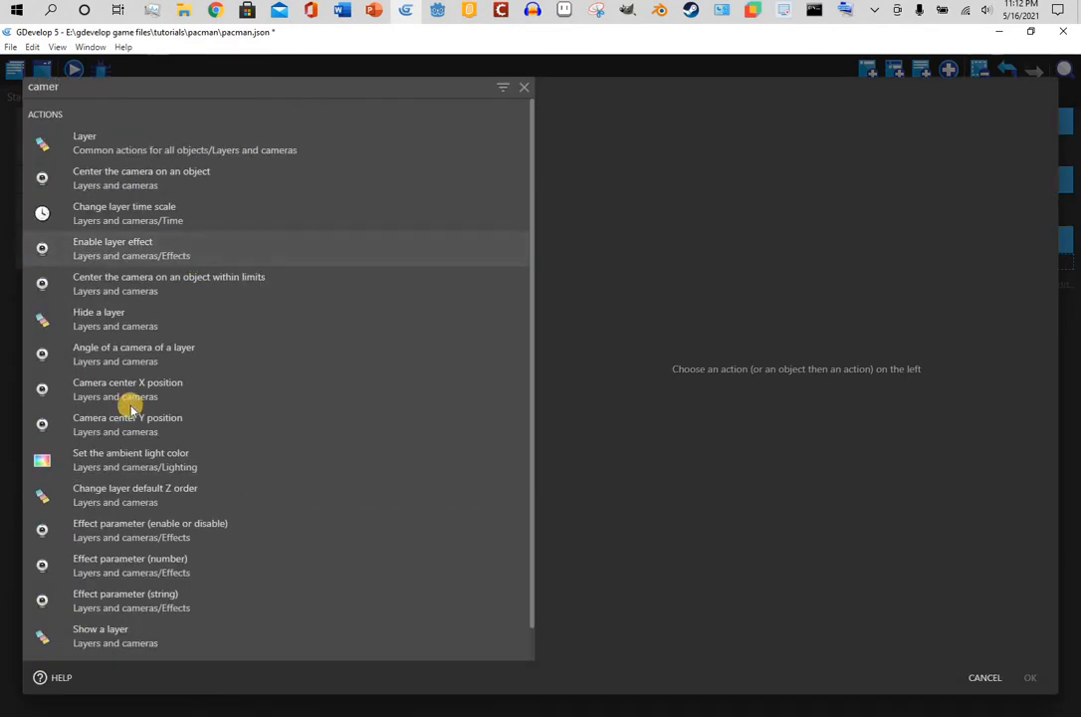
pyautogui.click(168, 385)
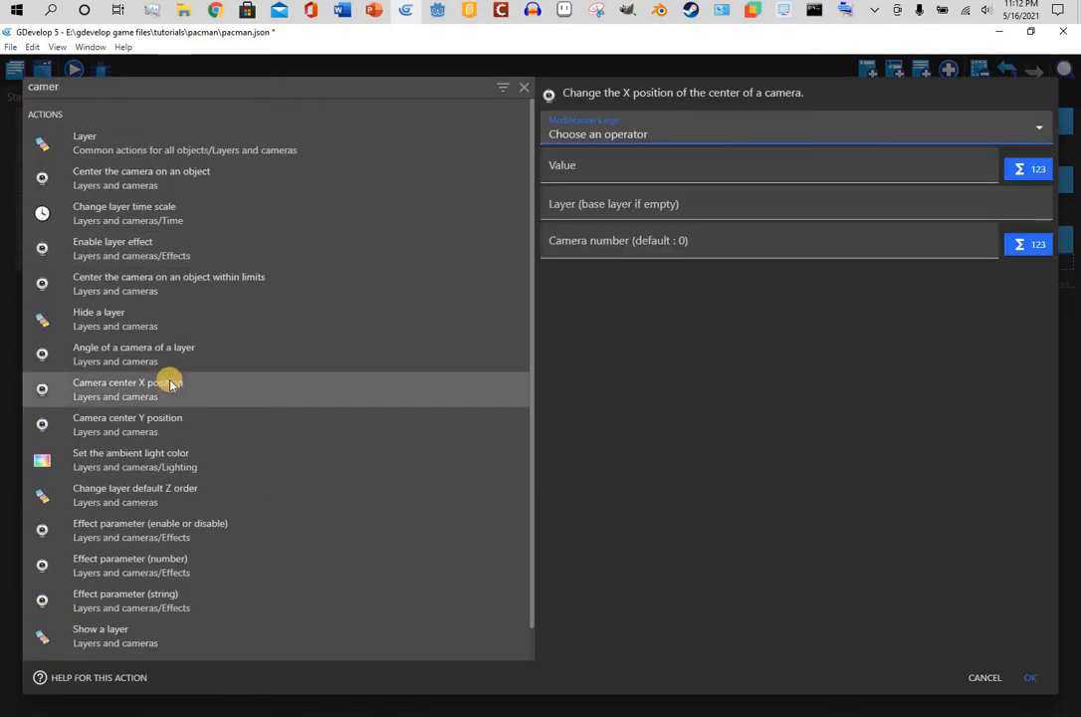
pyautogui.click(728, 132)
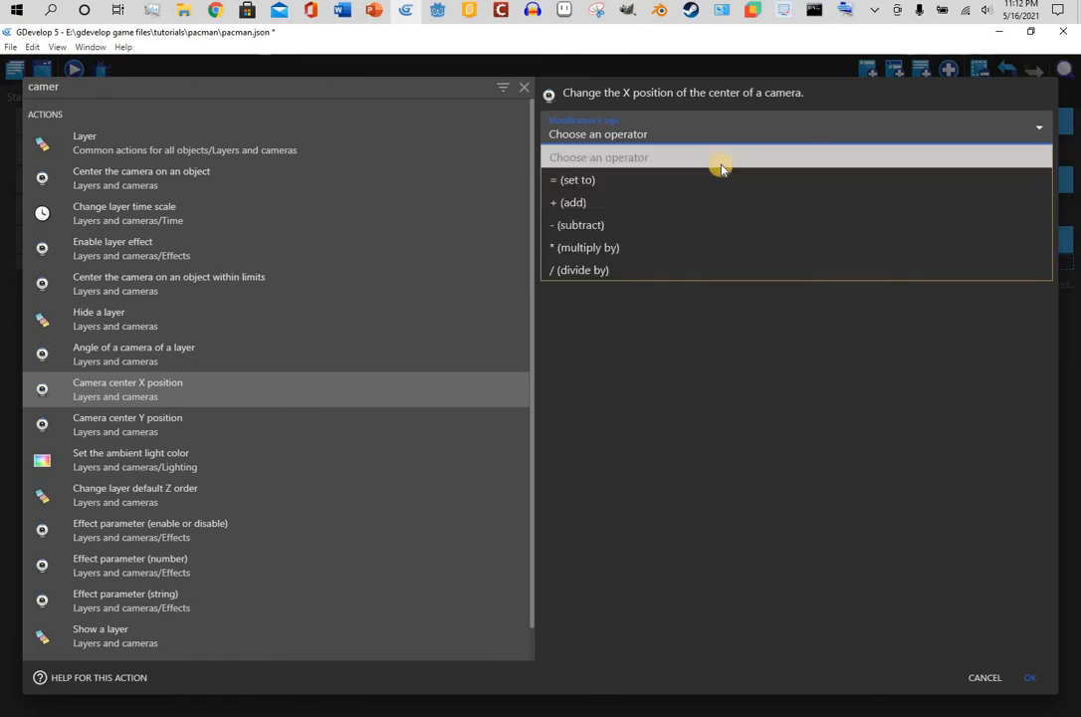
pyautogui.click(719, 177)
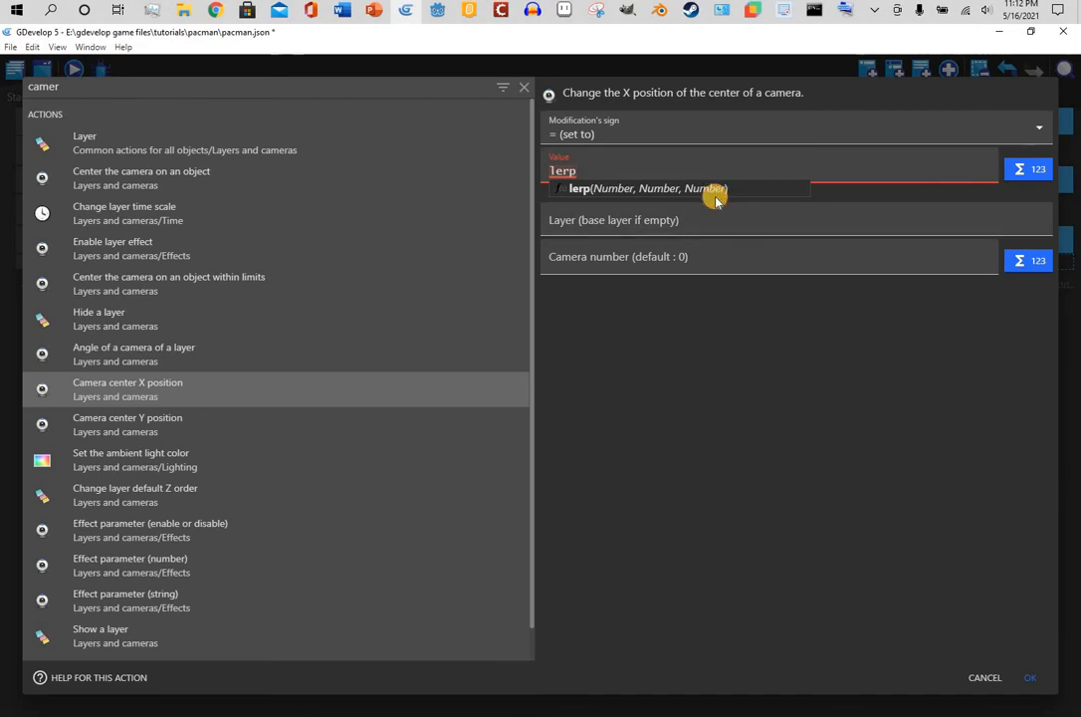
# Set the camera X position value to lerp(CameraX(), player.X(), 0.05) and confirm the action
pyautogui.write('(camer')
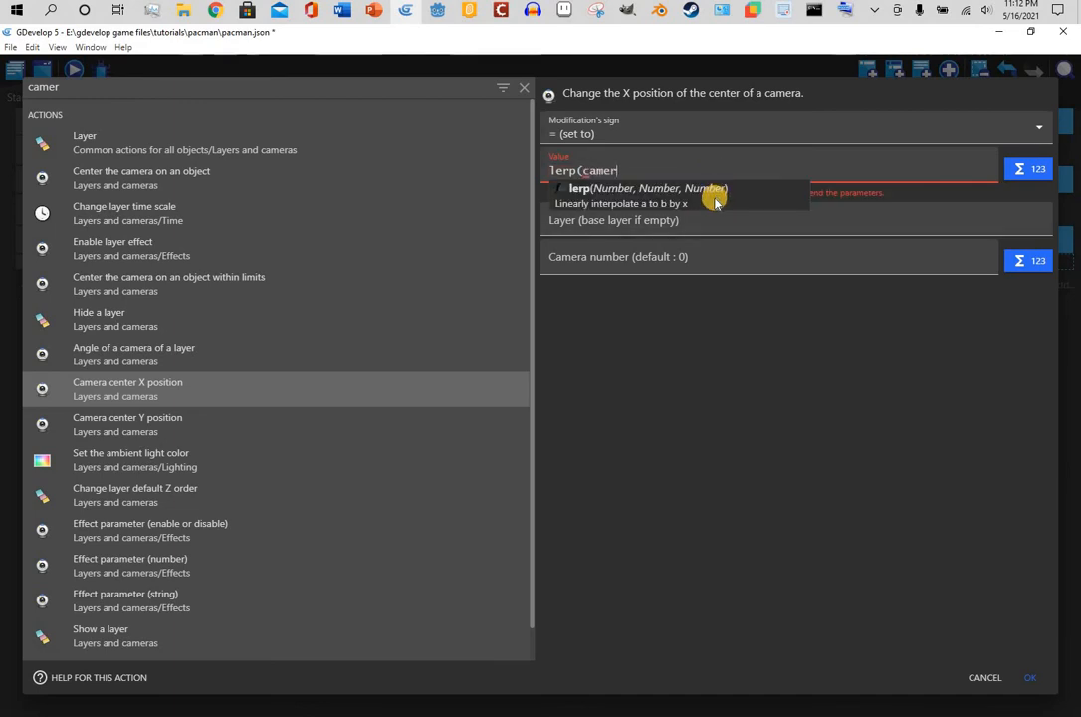
pyautogui.write('ax')
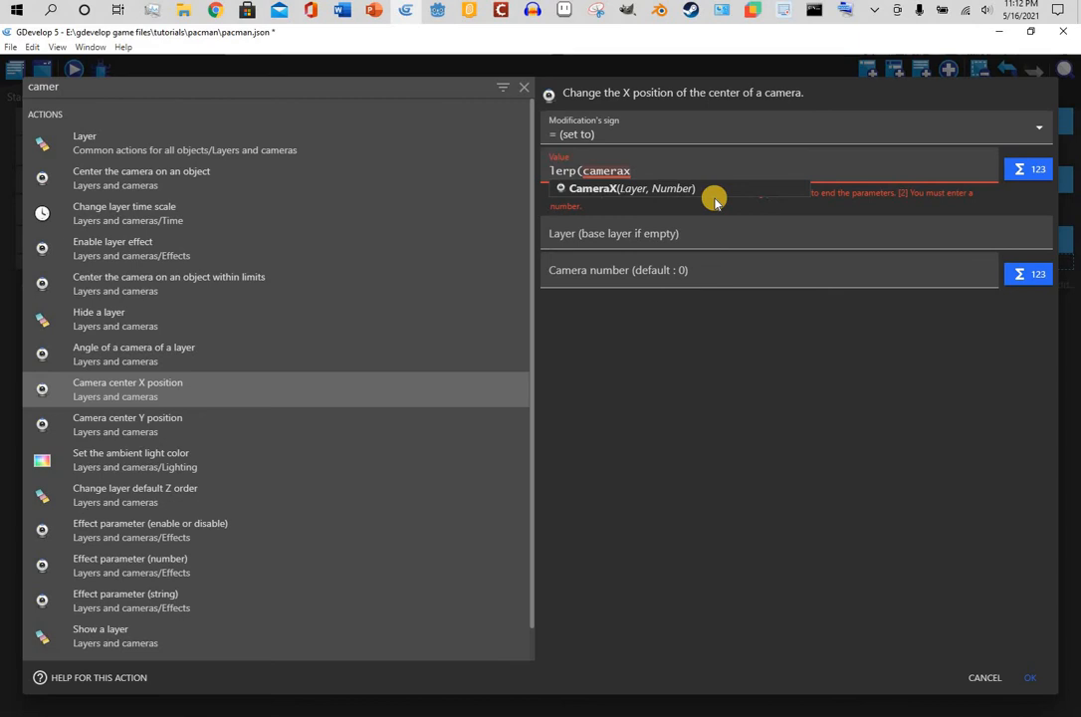
pyautogui.click(713, 196)
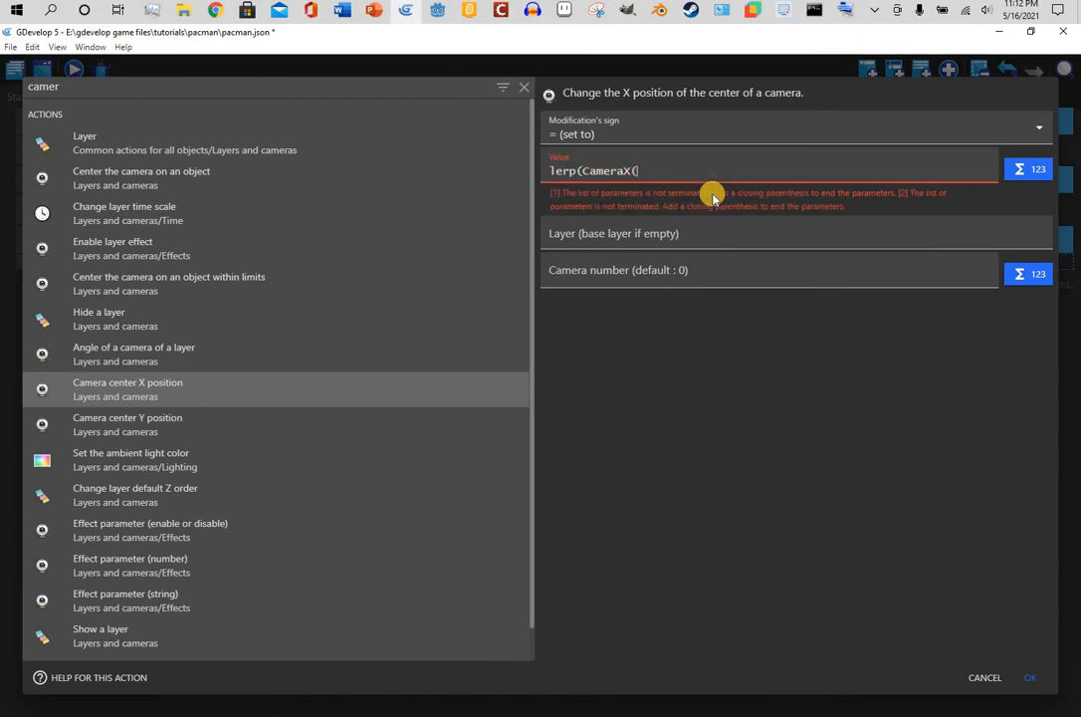
pyautogui.write(')')
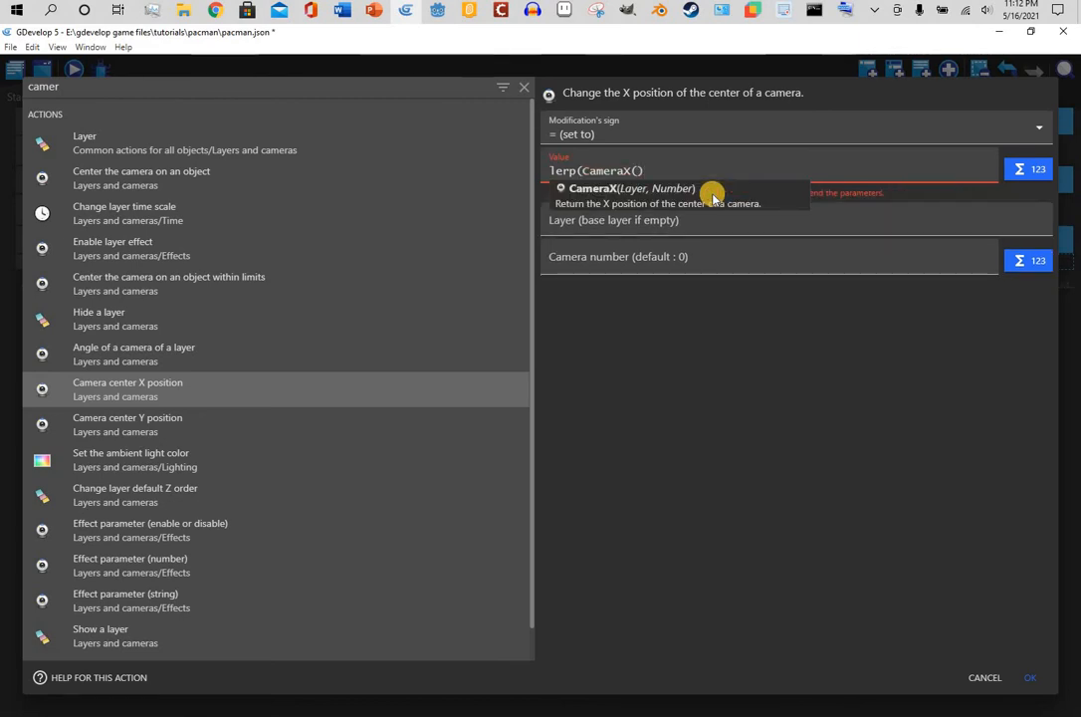
pyautogui.write(',')
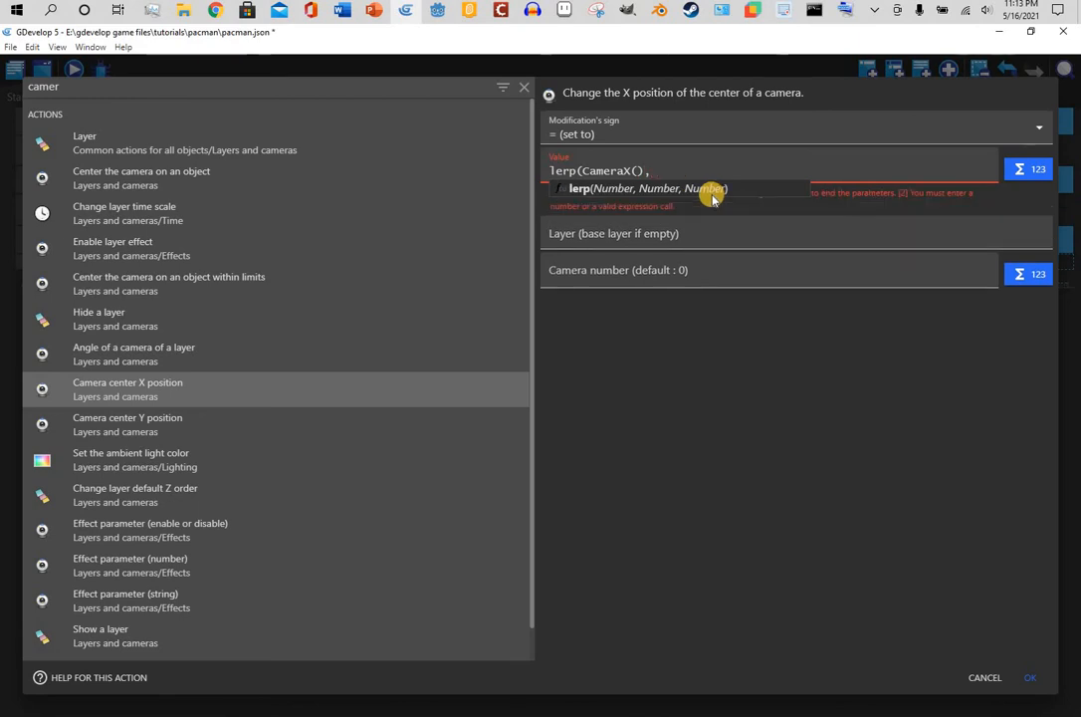
pyautogui.write(' player')
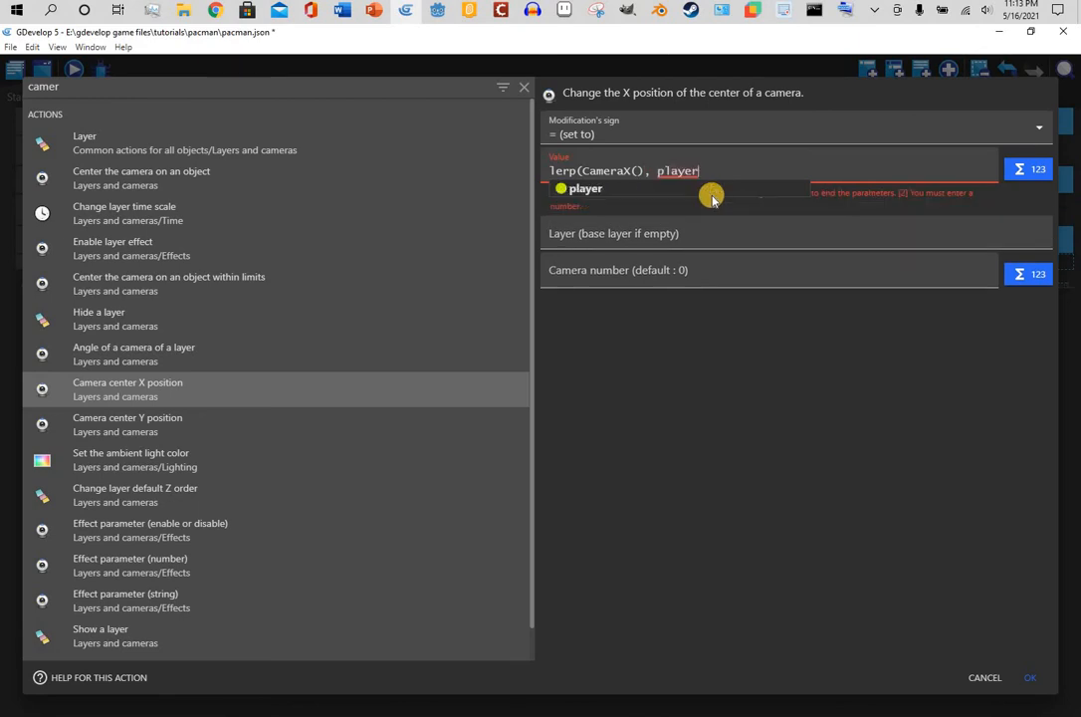
pyautogui.write('.')
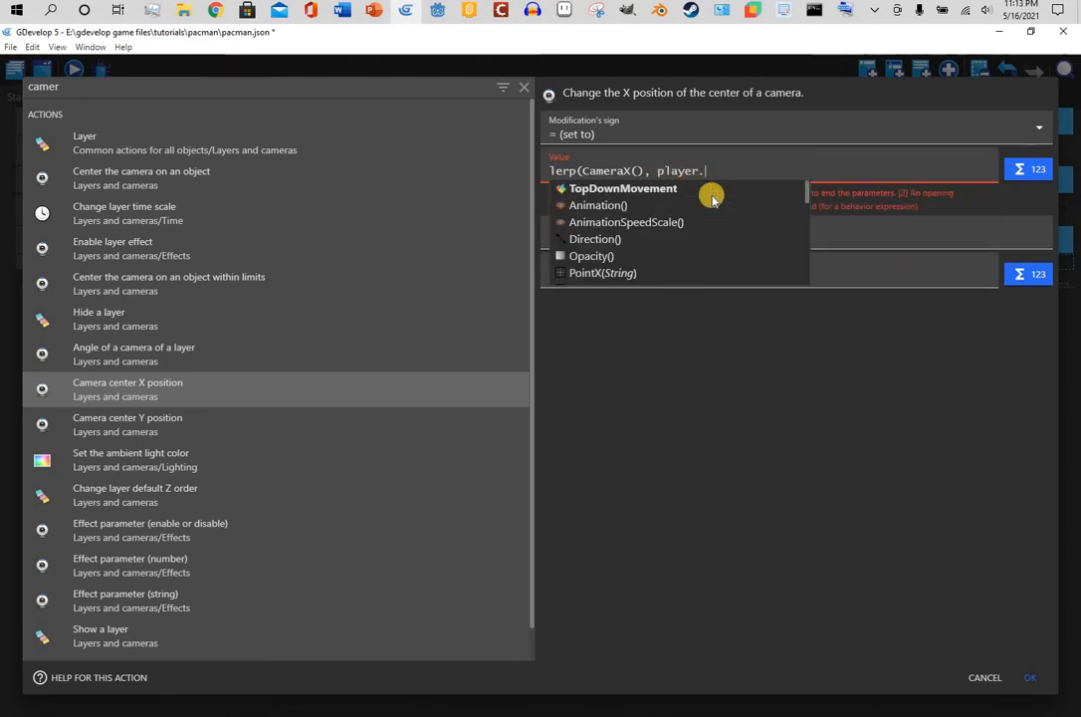
pyautogui.write('x')
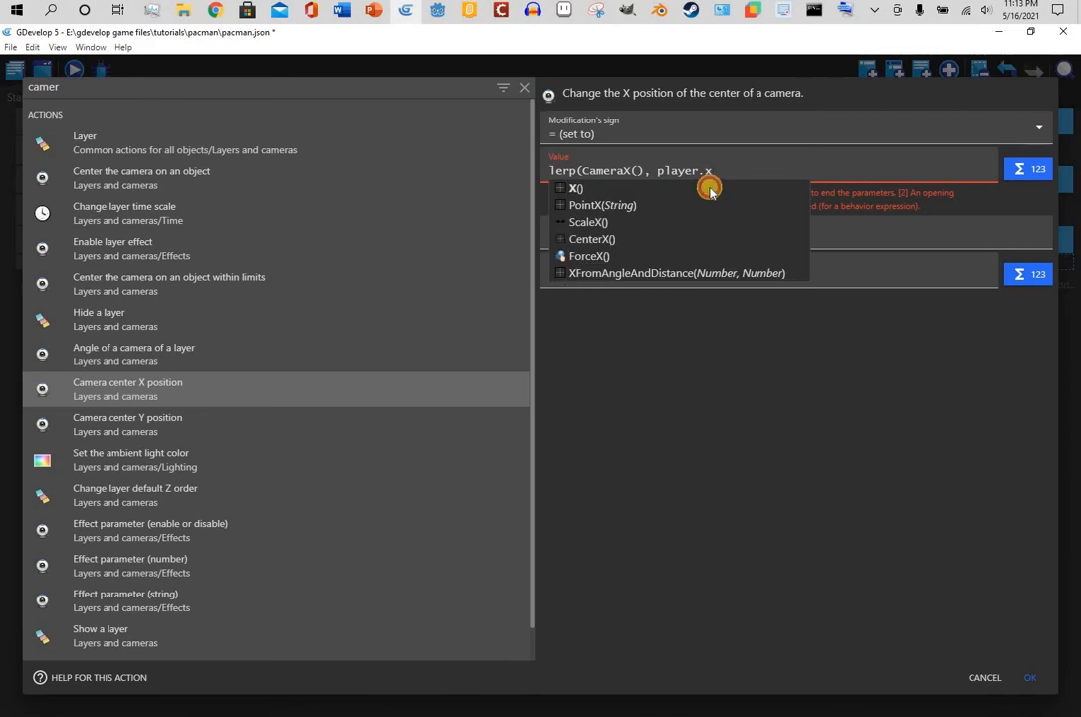
pyautogui.click(709, 190)
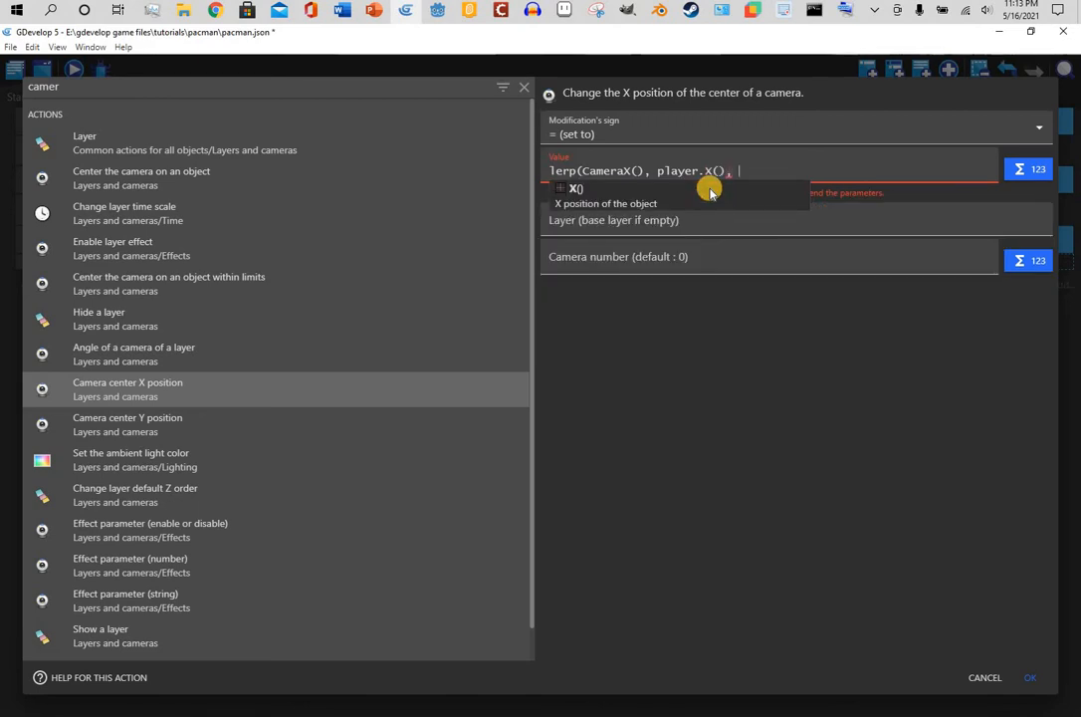
pyautogui.write(', 0.05')
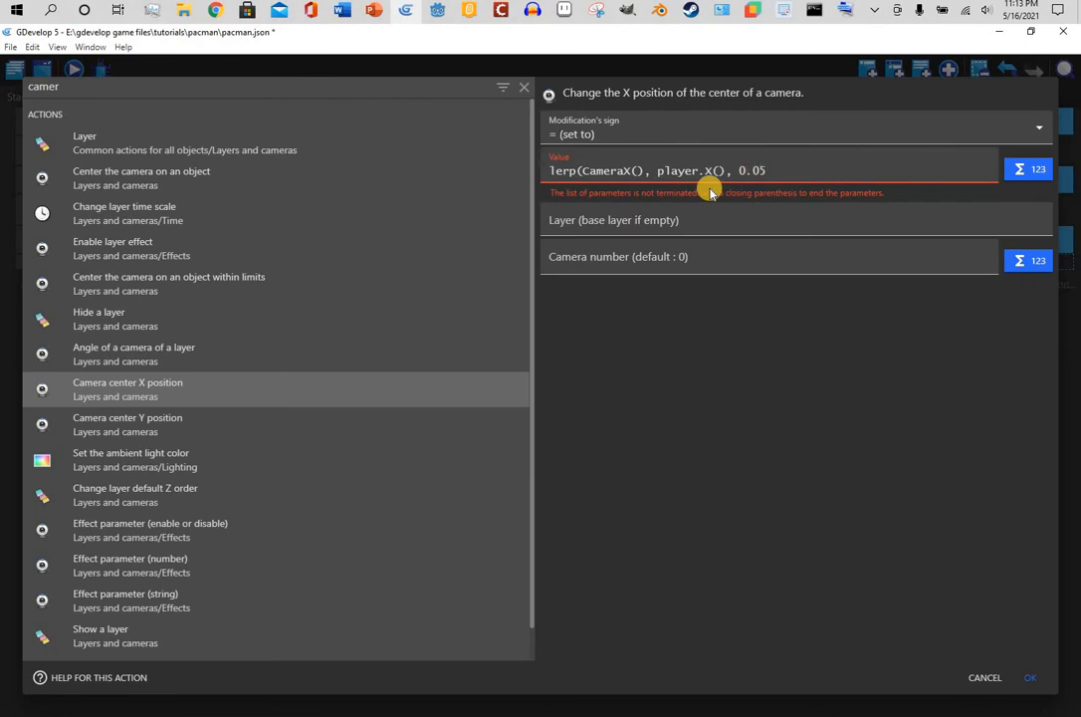
pyautogui.write(')')
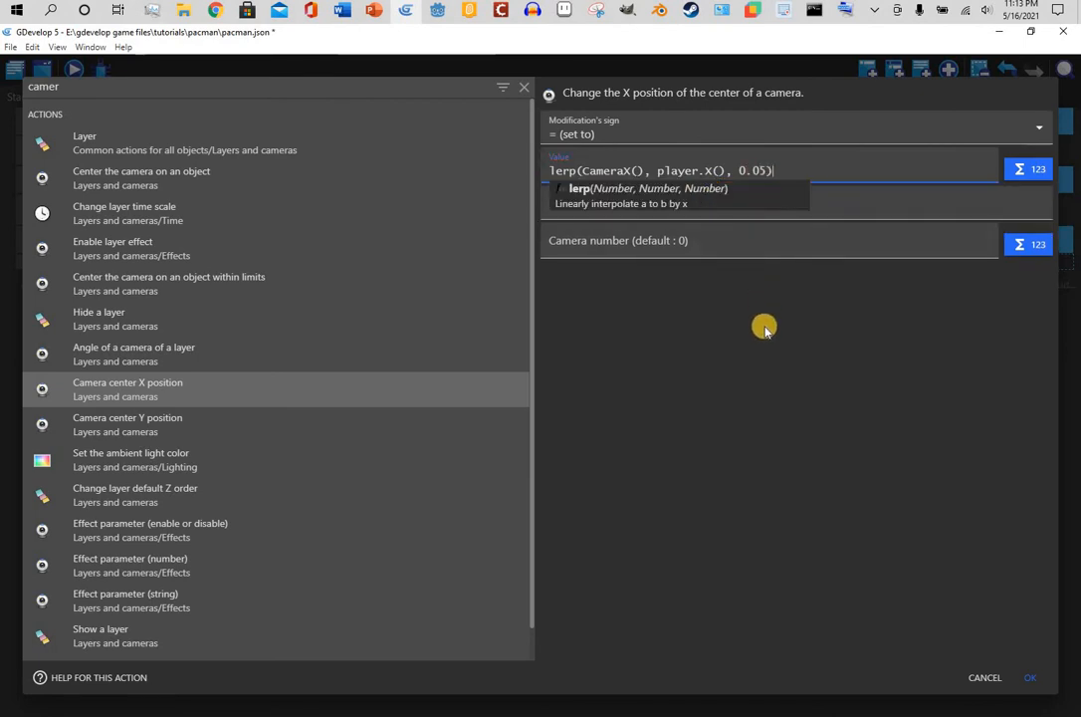
pyautogui.click(1030, 669)
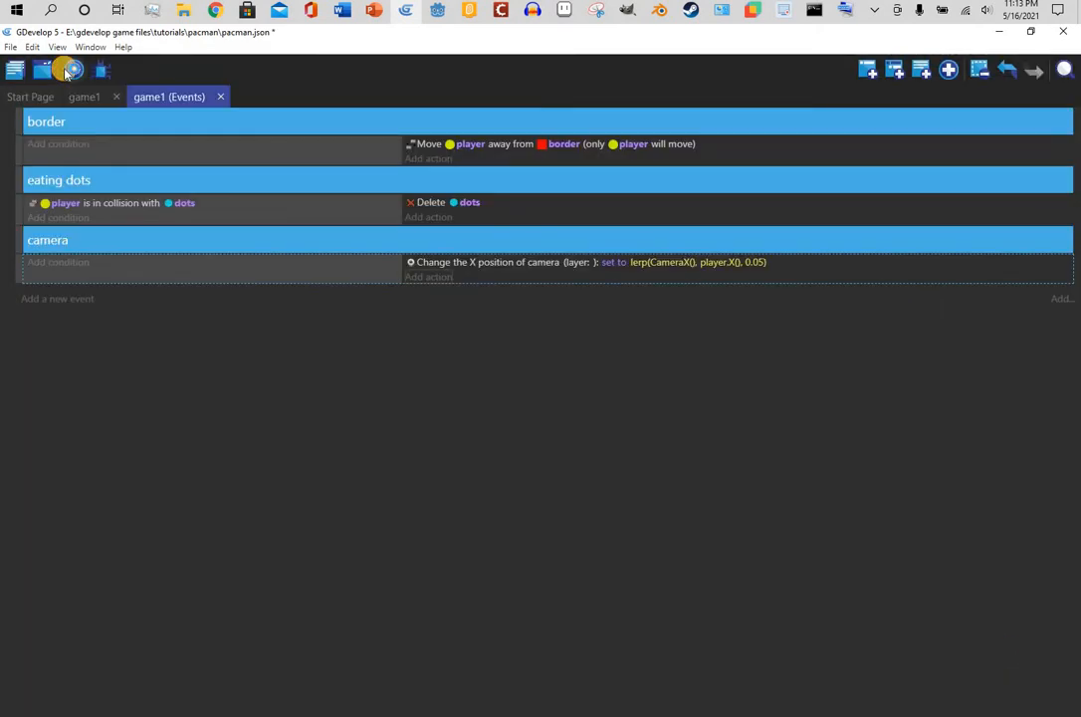
# Preview the game, moving the player right and down to check the horizontal camera follow, and close the preview
pyautogui.click(70, 70)
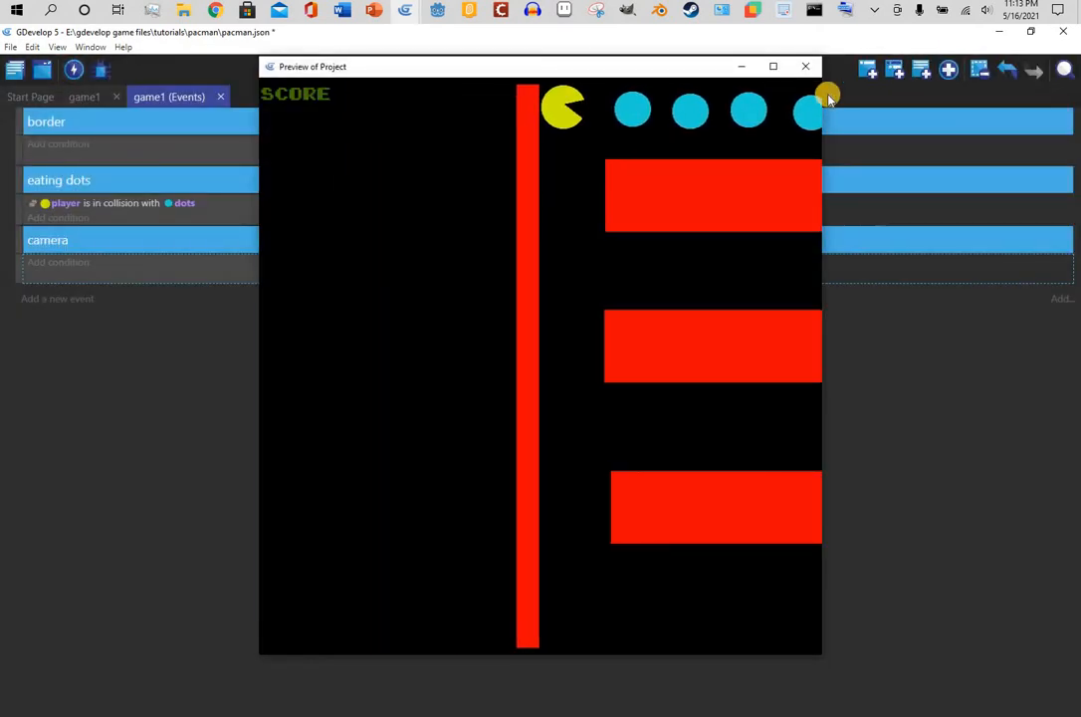
pyautogui.press('Right')
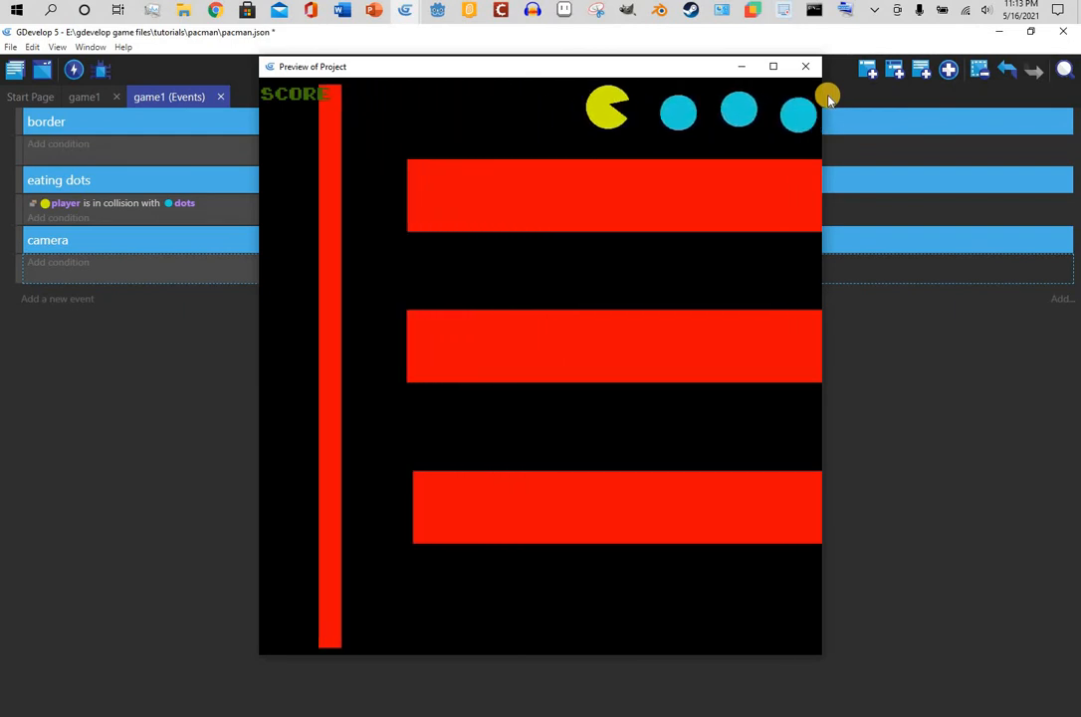
pyautogui.press('Down')
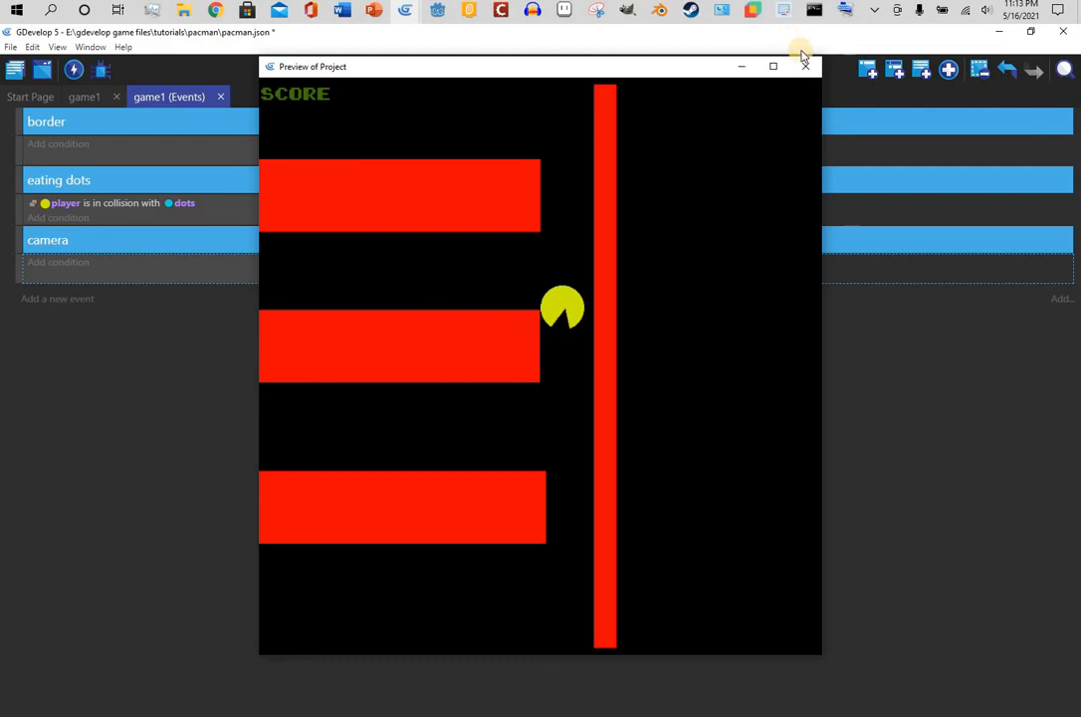
pyautogui.click(806, 66)
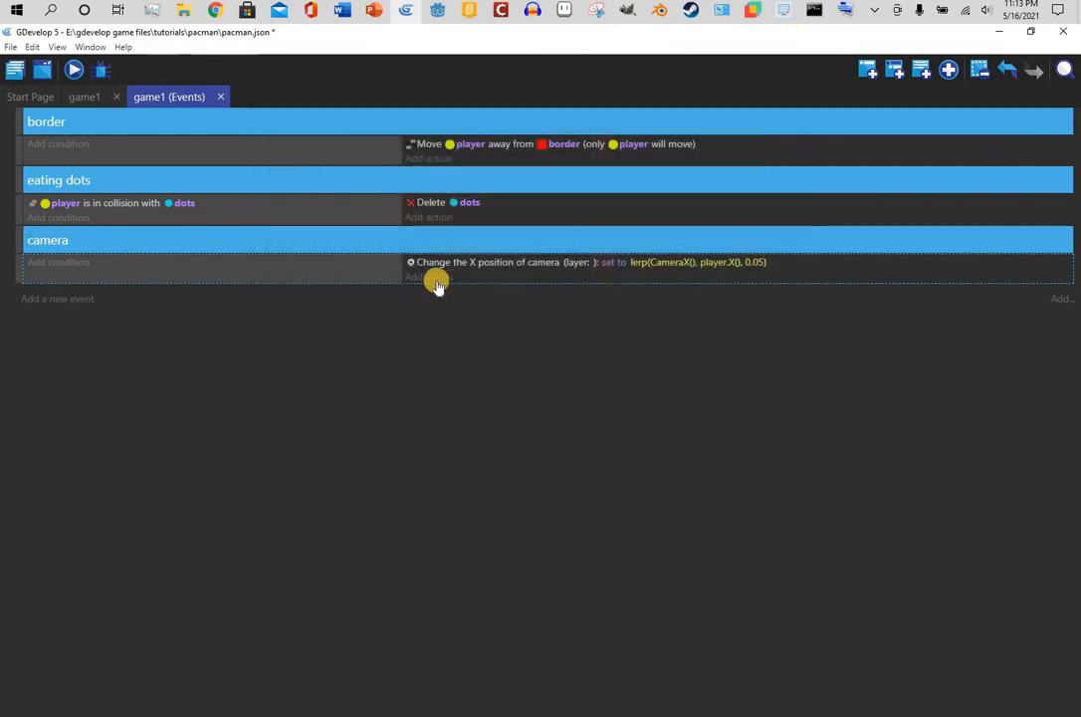
# Add a "Camera center Y position" action to the camera event, using the "= (set to)" operator
pyautogui.click(437, 279)
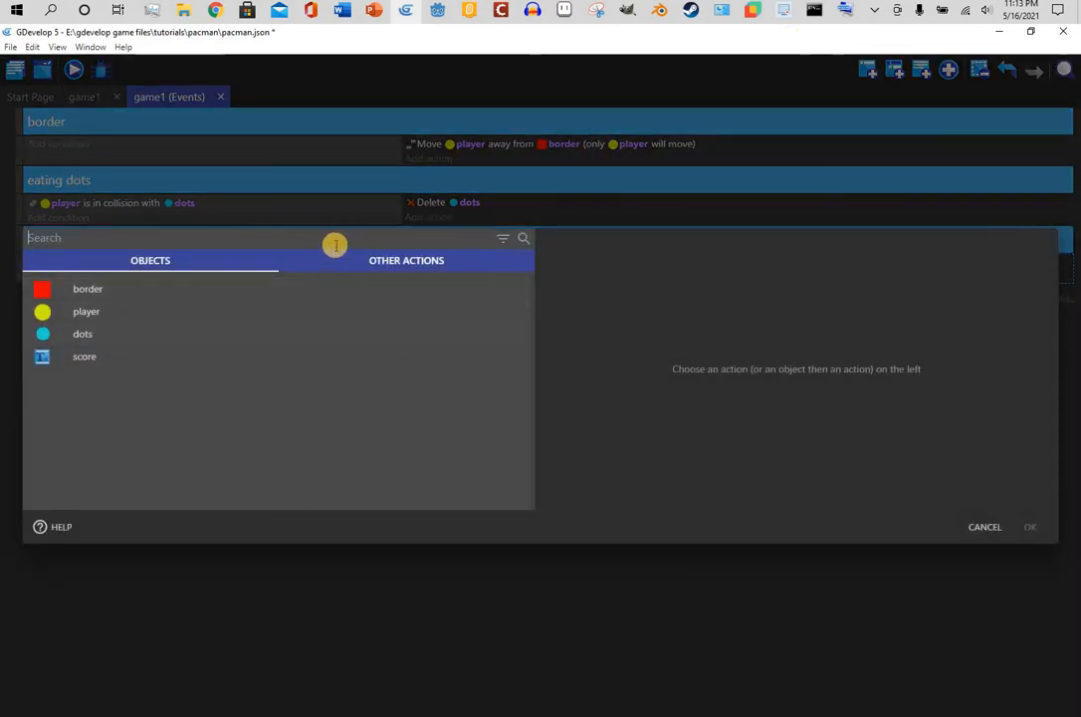
pyautogui.write('camer')
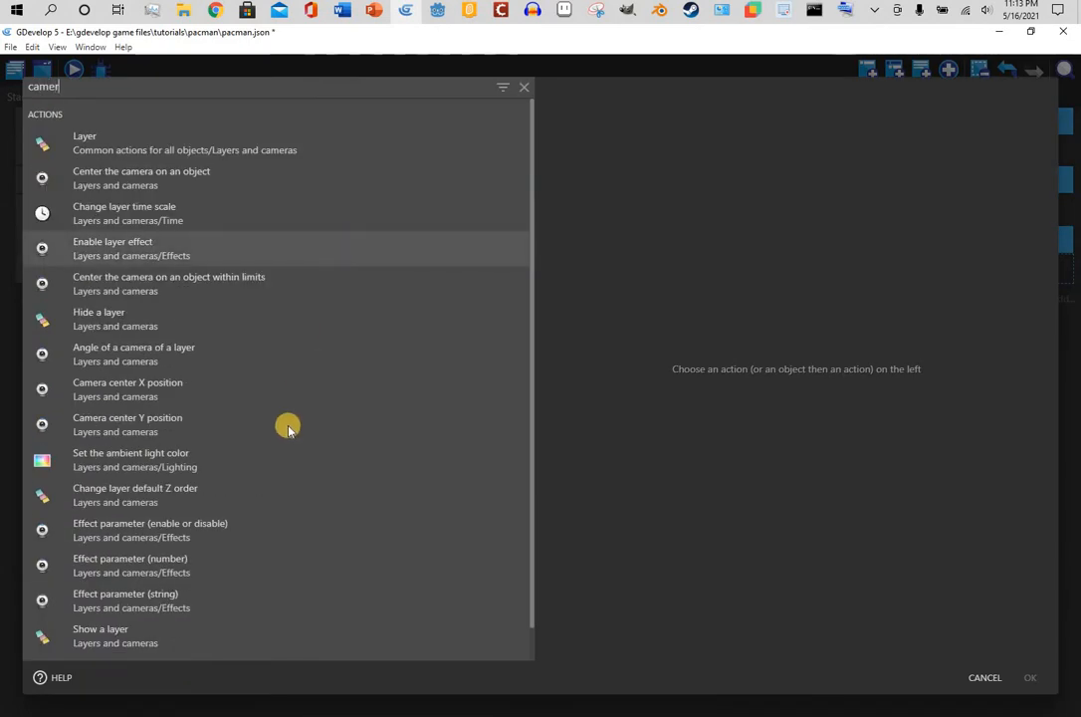
pyautogui.click(284, 429)
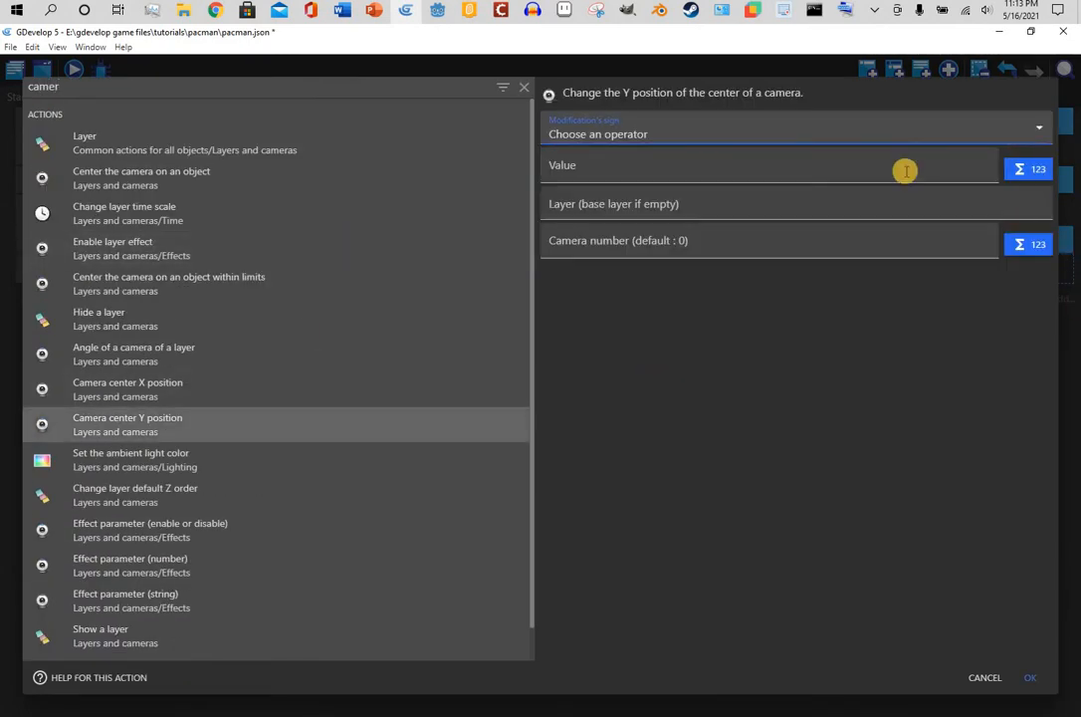
pyautogui.click(709, 148)
pyautogui.click(702, 177)
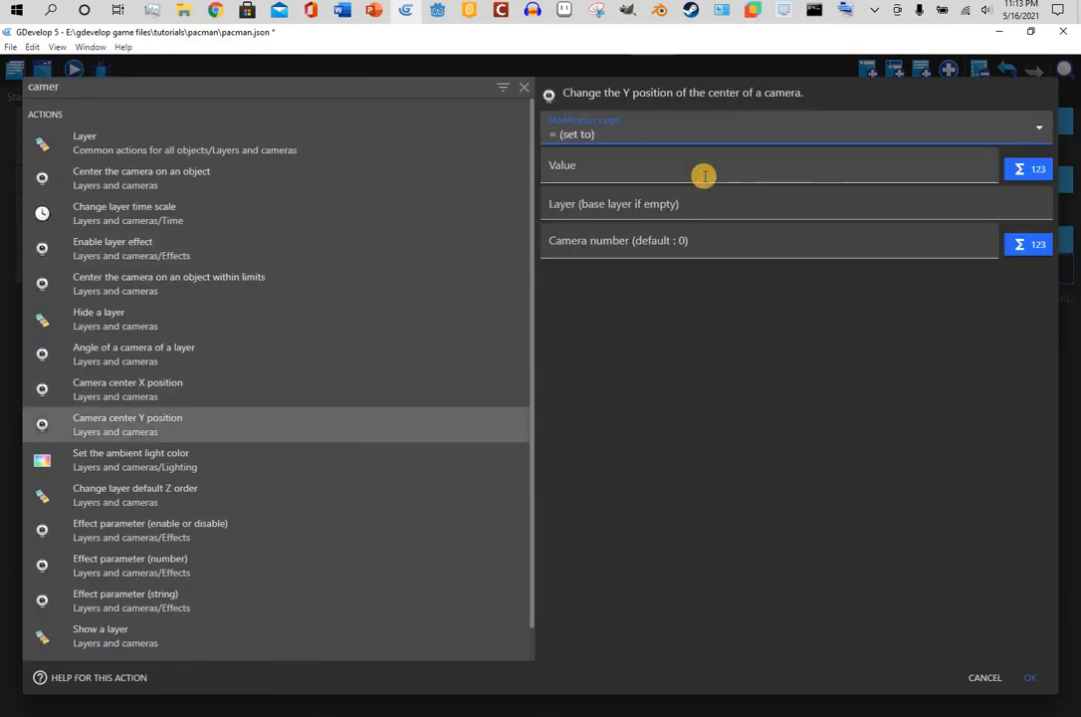
# Enter the start of the camera Y value as a lerp expression from CameraY() to player.y
pyautogui.click(704, 176)
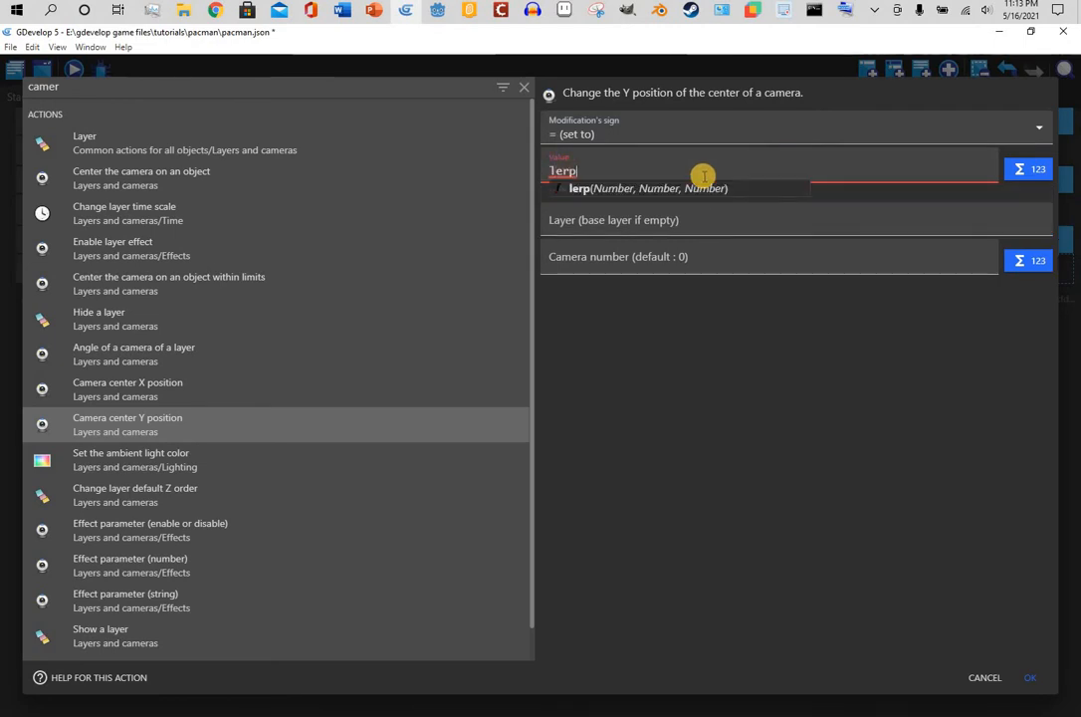
pyautogui.write('lerp')
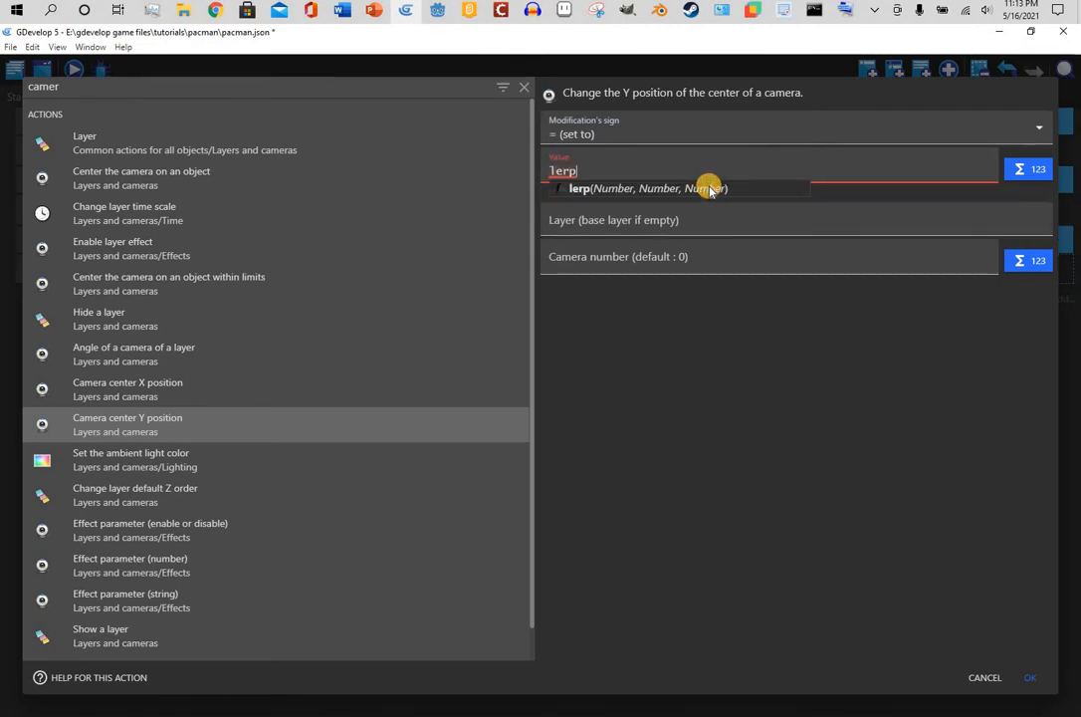
pyautogui.write('(came')
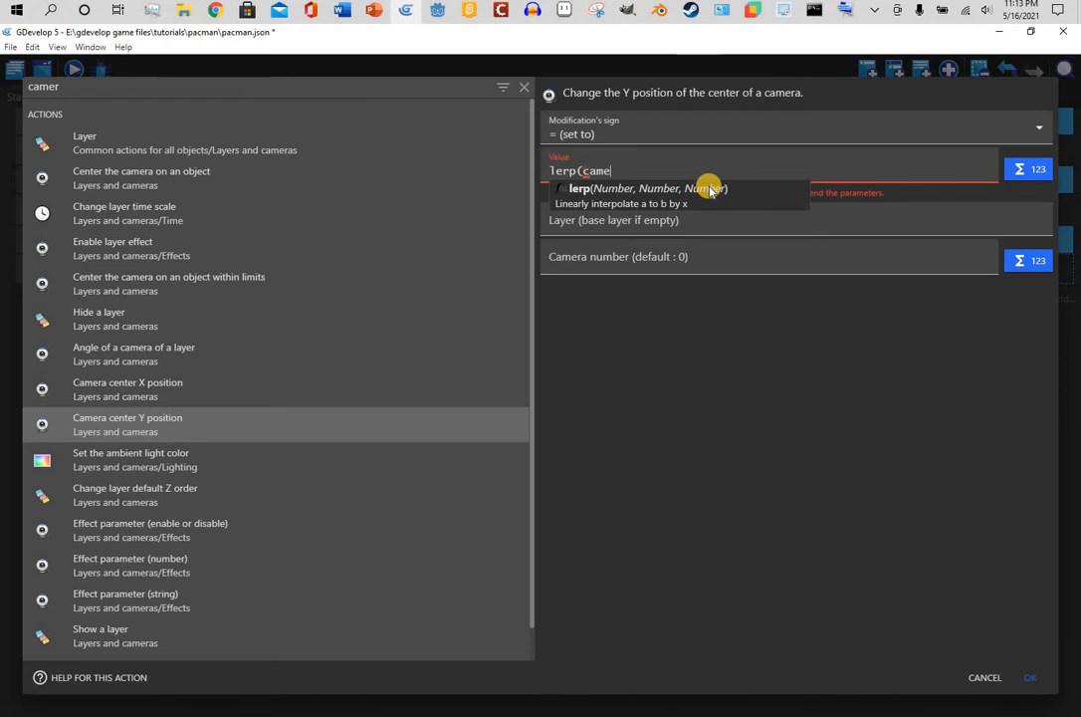
pyautogui.write('ray')
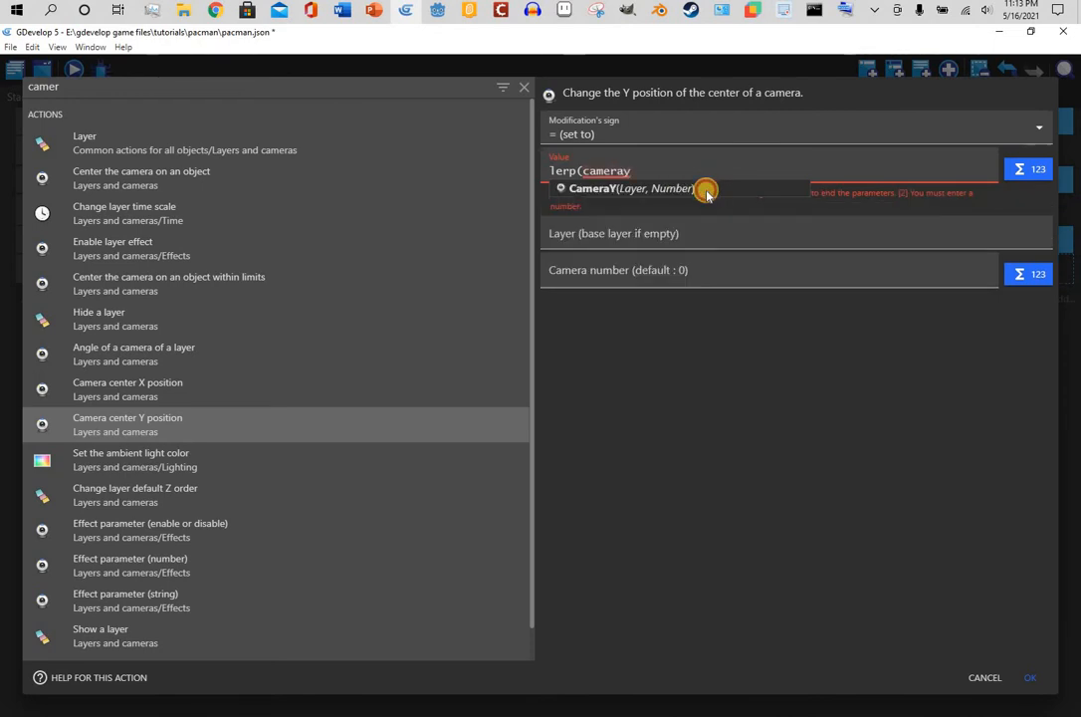
pyautogui.click(703, 188)
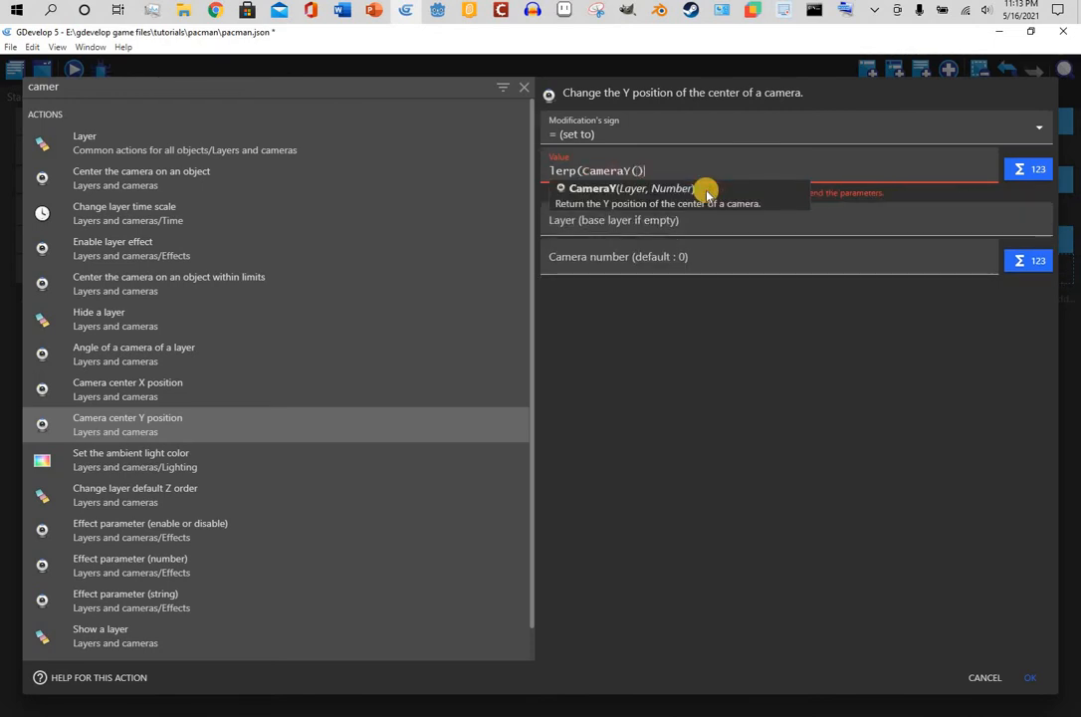
pyautogui.write(',')
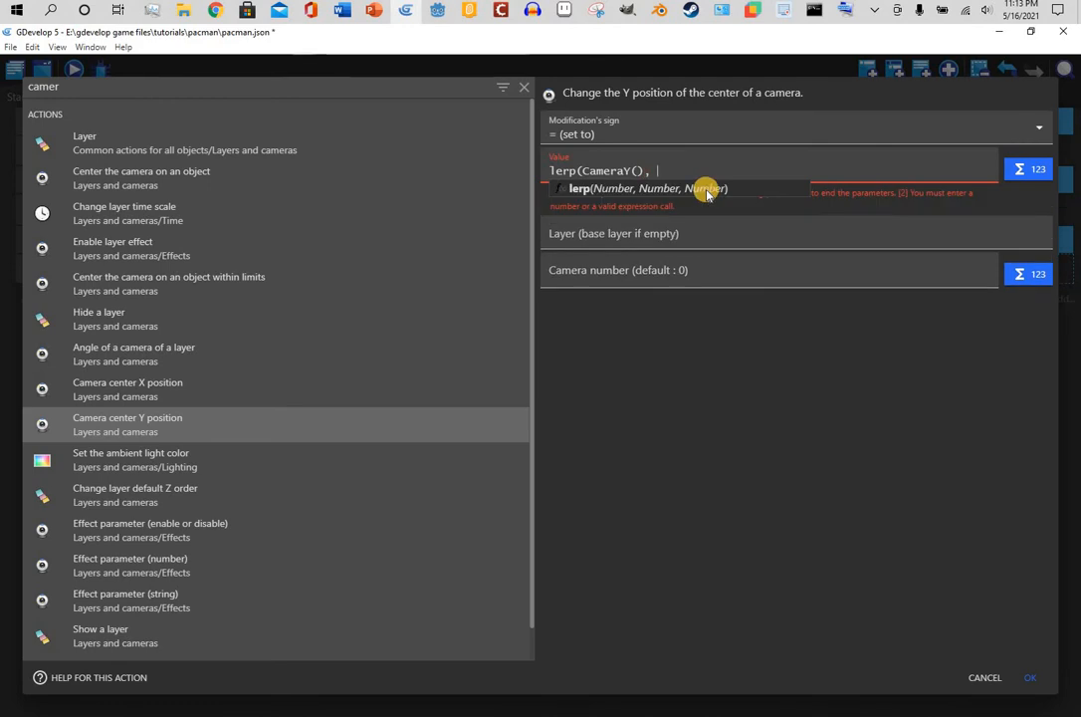
pyautogui.write(' player')
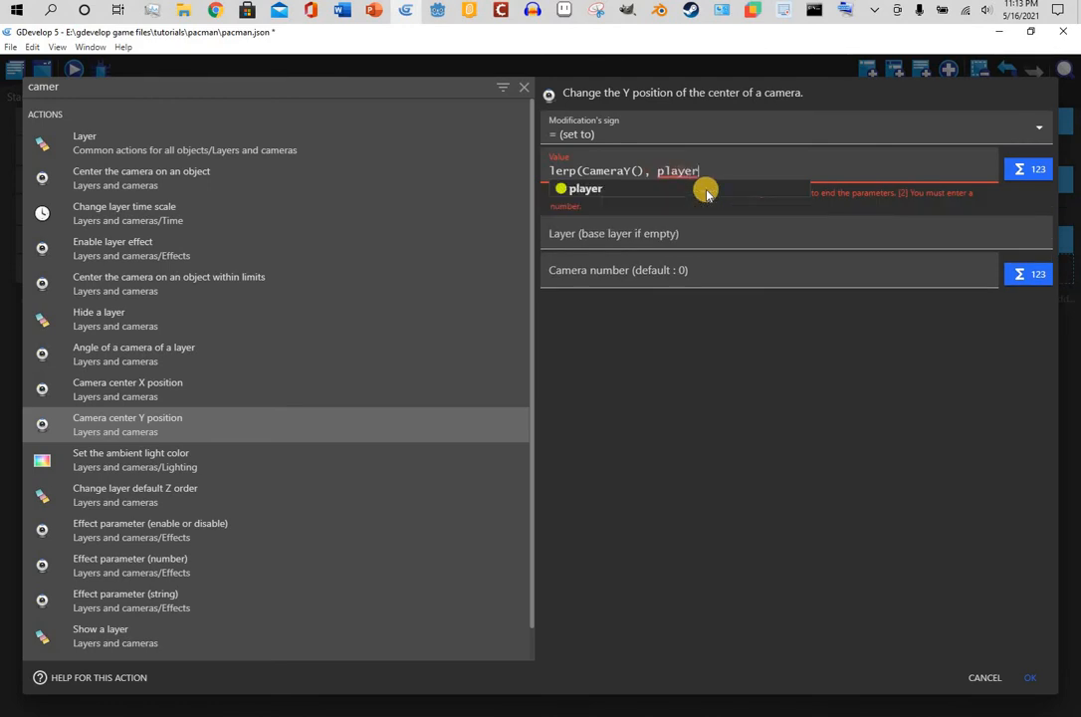
pyautogui.write('.y')
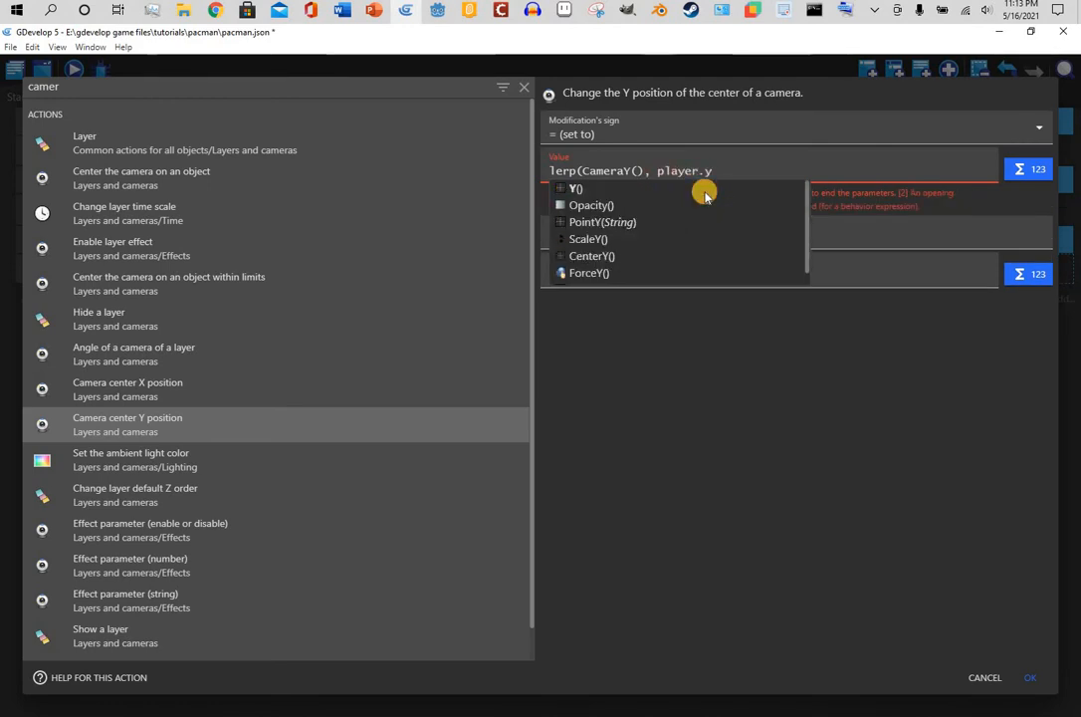
# Complete the camera's center Y position expression as lerp(CameraY(), player.Y(), 0.05) and confirm the action
pyautogui.click(705, 191)
pyautogui.click(753, 159)
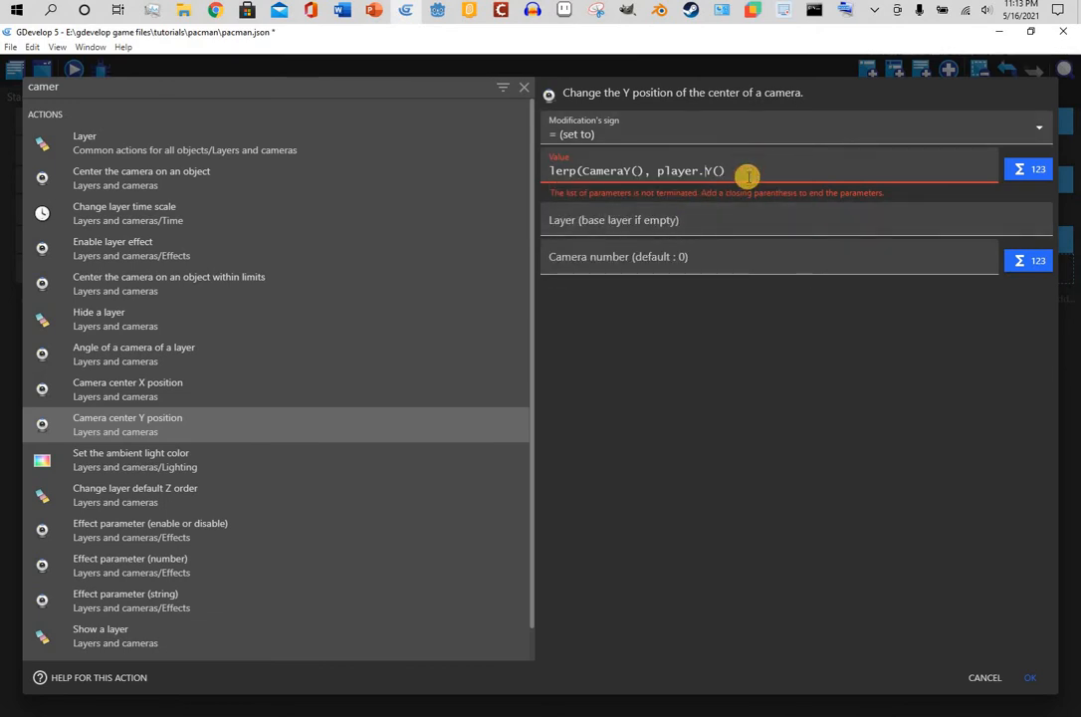
pyautogui.click(747, 176)
pyautogui.write(',')
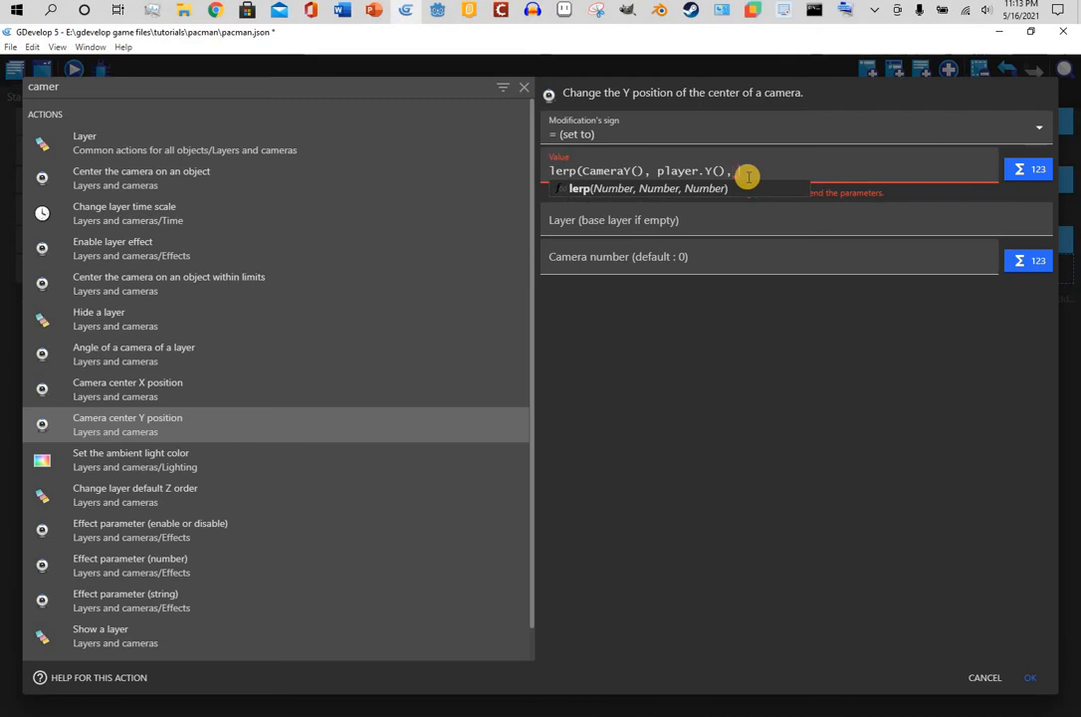
pyautogui.write(' 0.05')
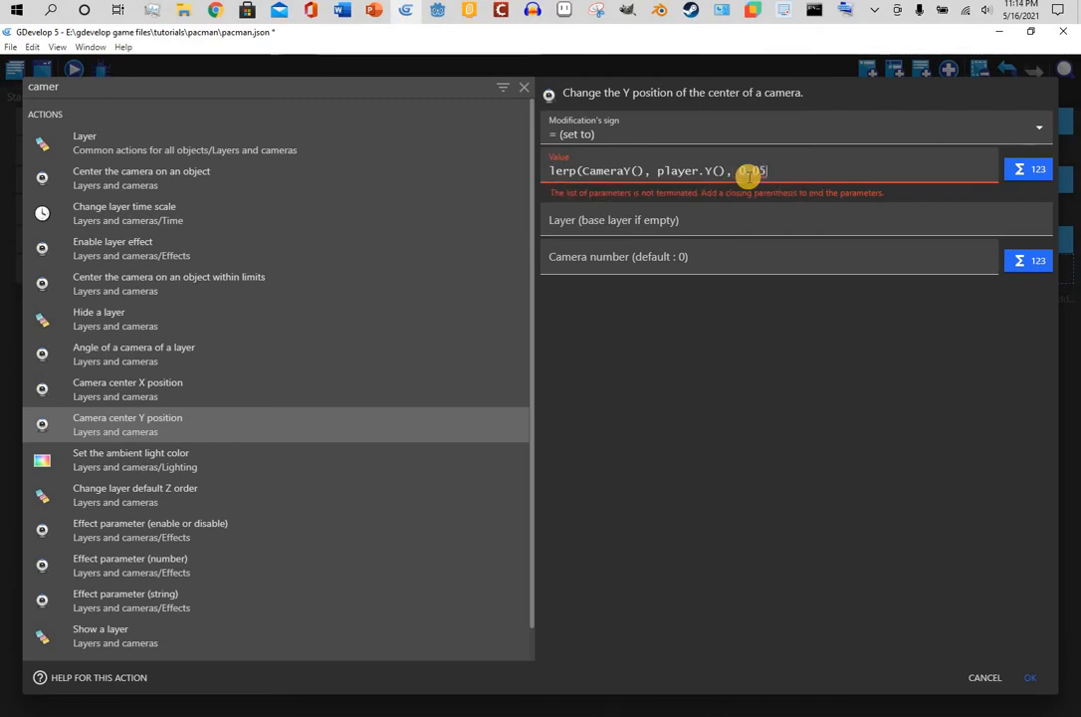
pyautogui.write(')')
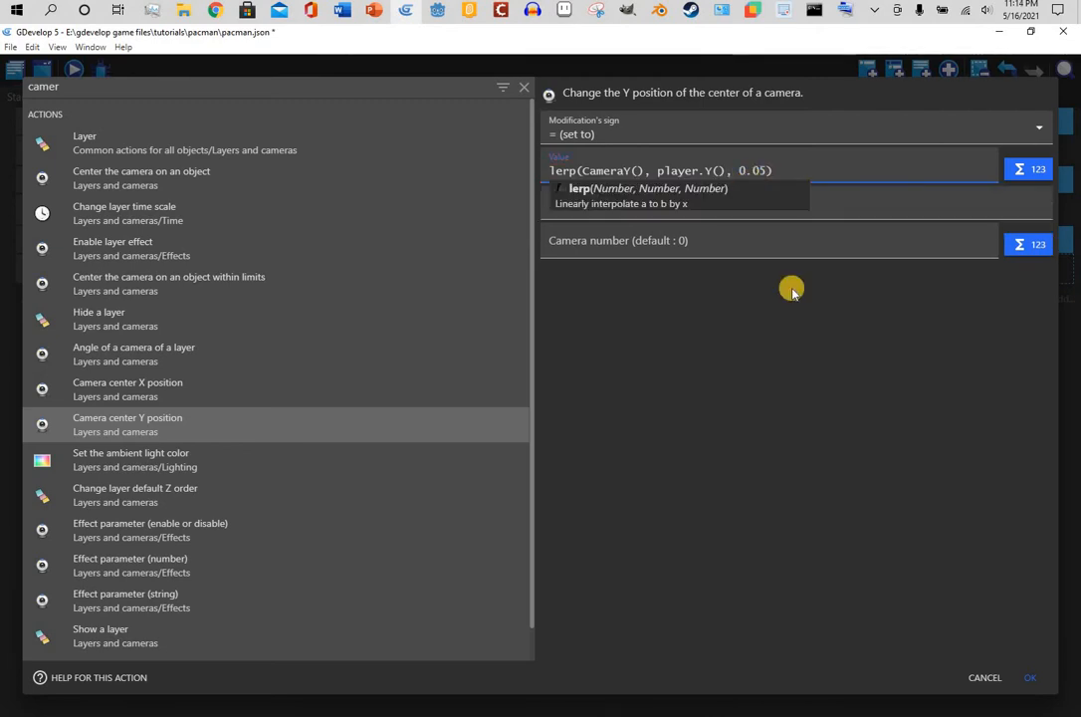
pyautogui.click(839, 382)
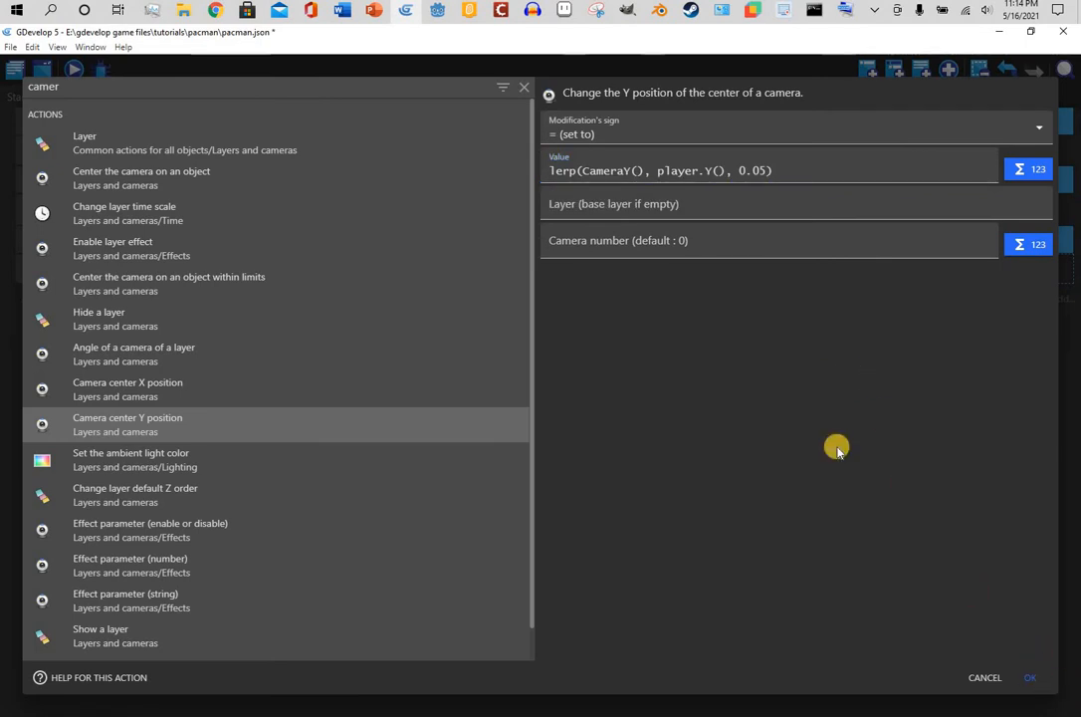
pyautogui.click(1029, 677)
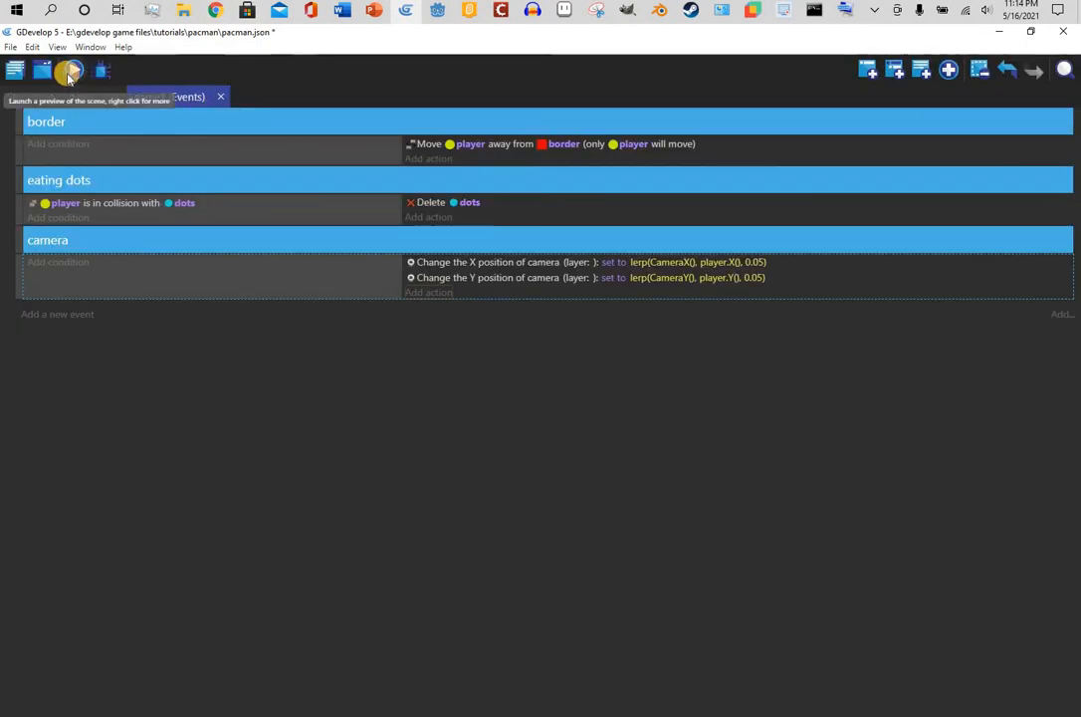
# Preview the scene, steer the player along the maze's upper and side corridors to test the camera follow, and close the preview
pyautogui.click(68, 75)
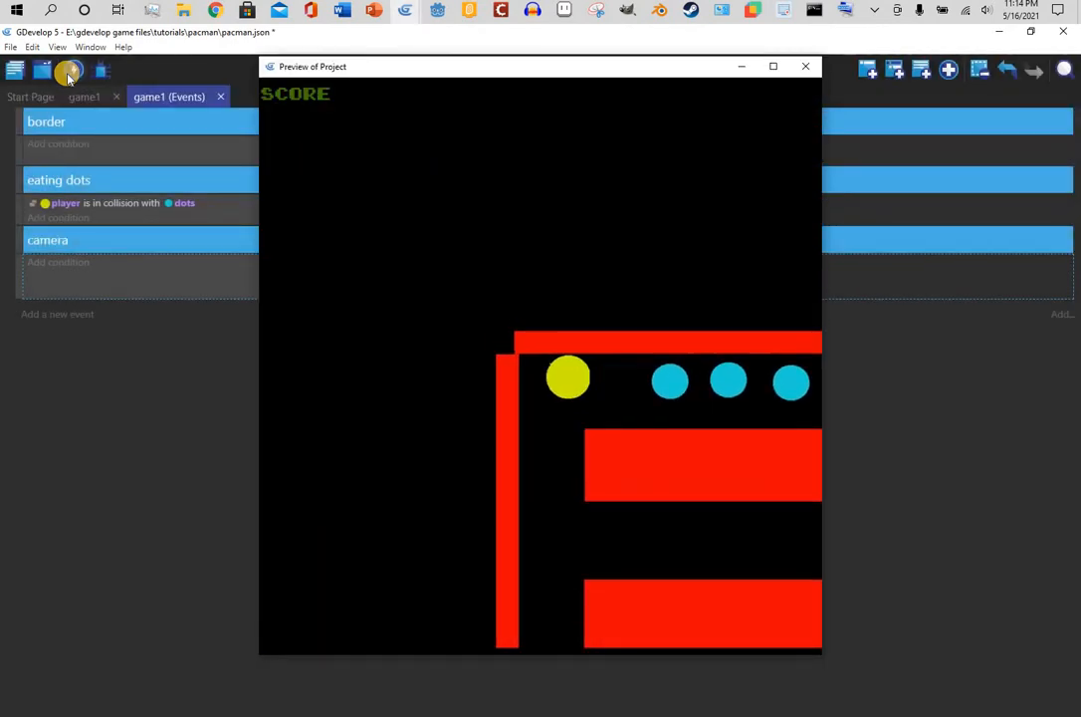
pyautogui.press('Left')
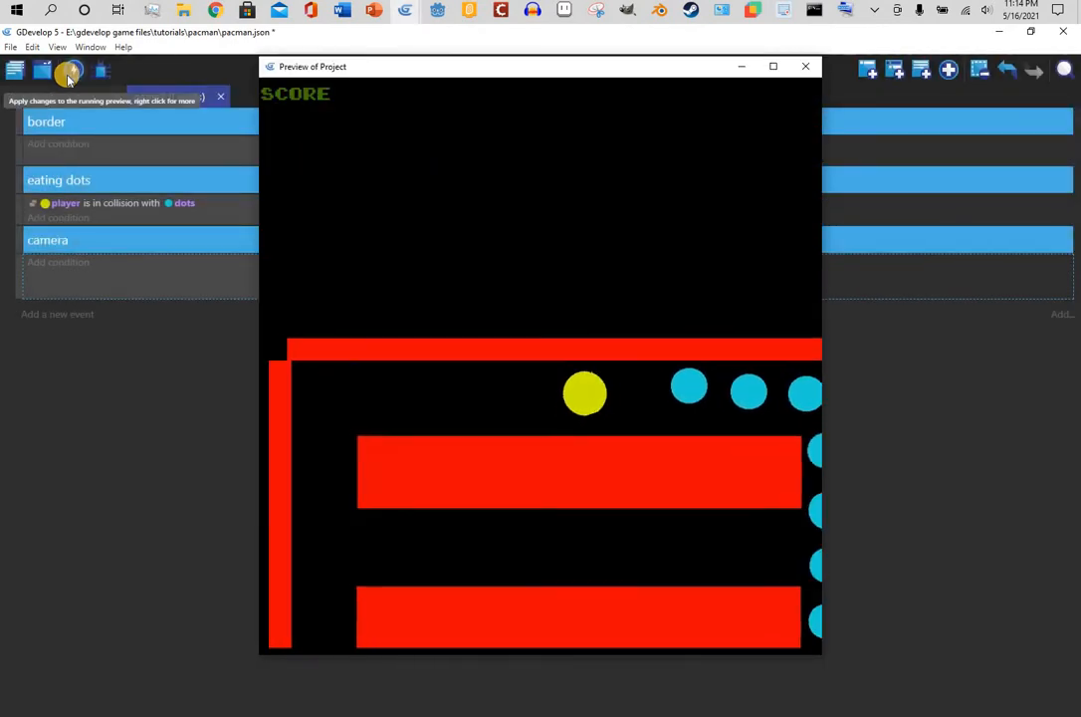
pyautogui.press('Right')
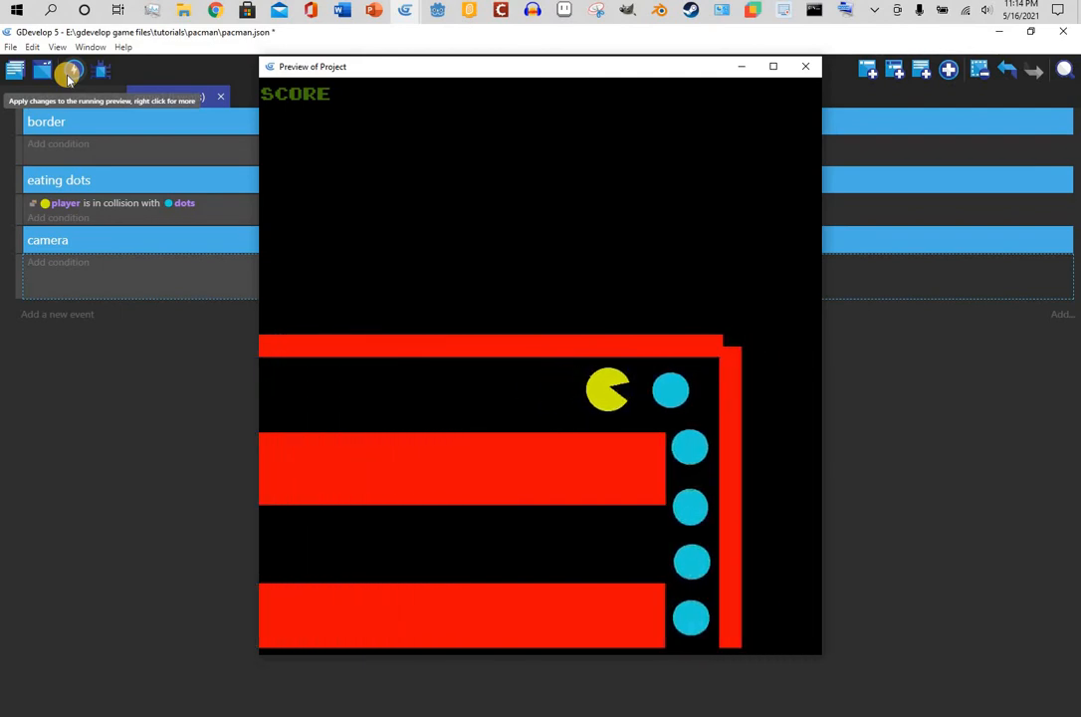
pyautogui.press('Down')
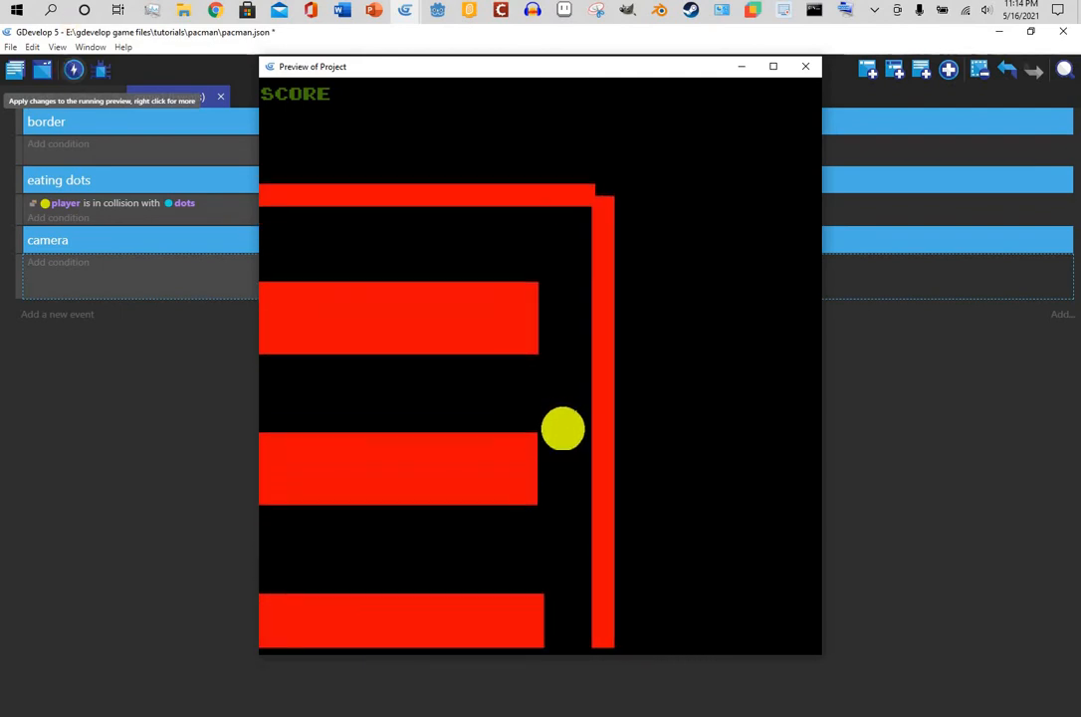
pyautogui.click(806, 67)
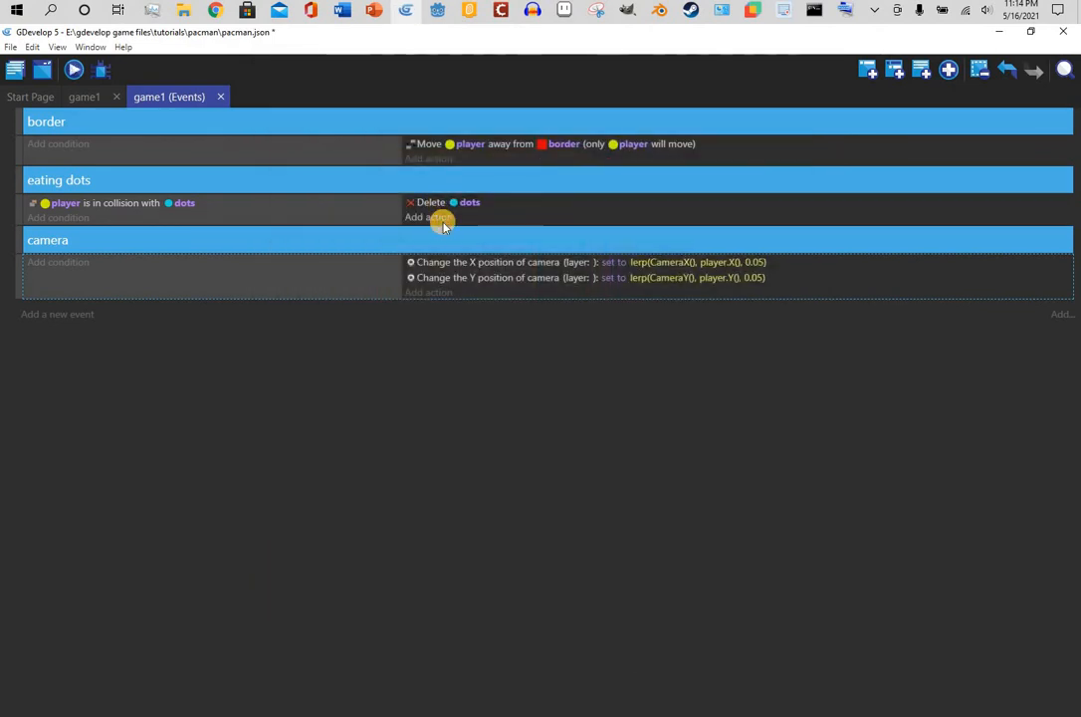
# Add an action to the player–dots collision event that adds 1 to the global variable score
pyautogui.click(438, 218)
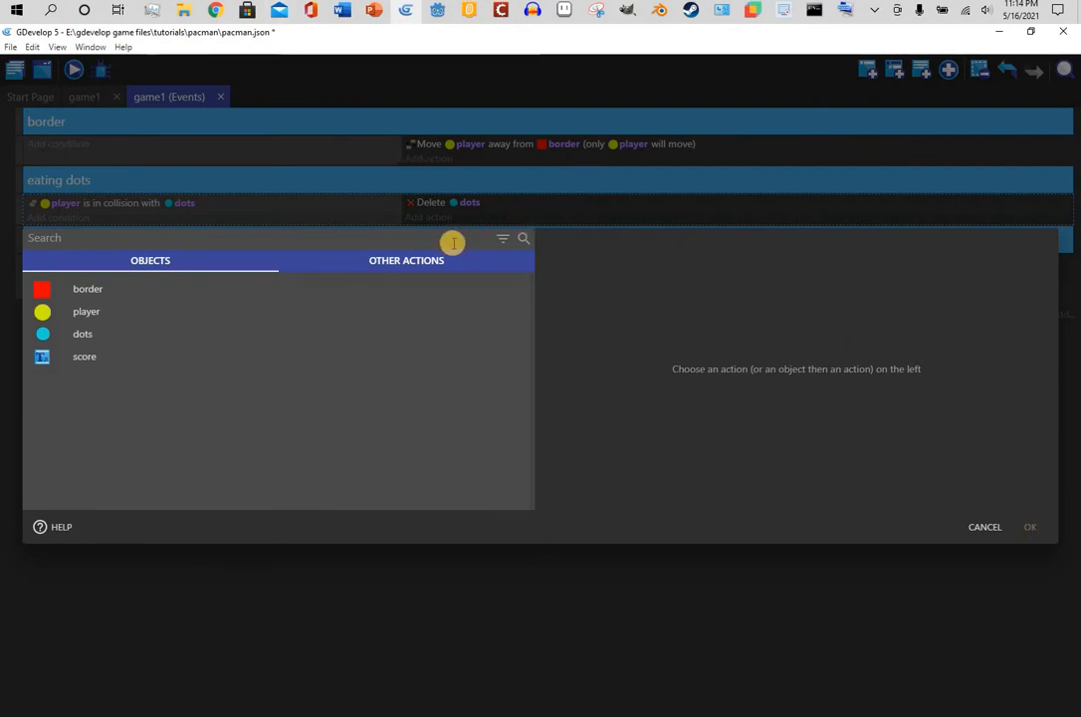
pyautogui.click(383, 257)
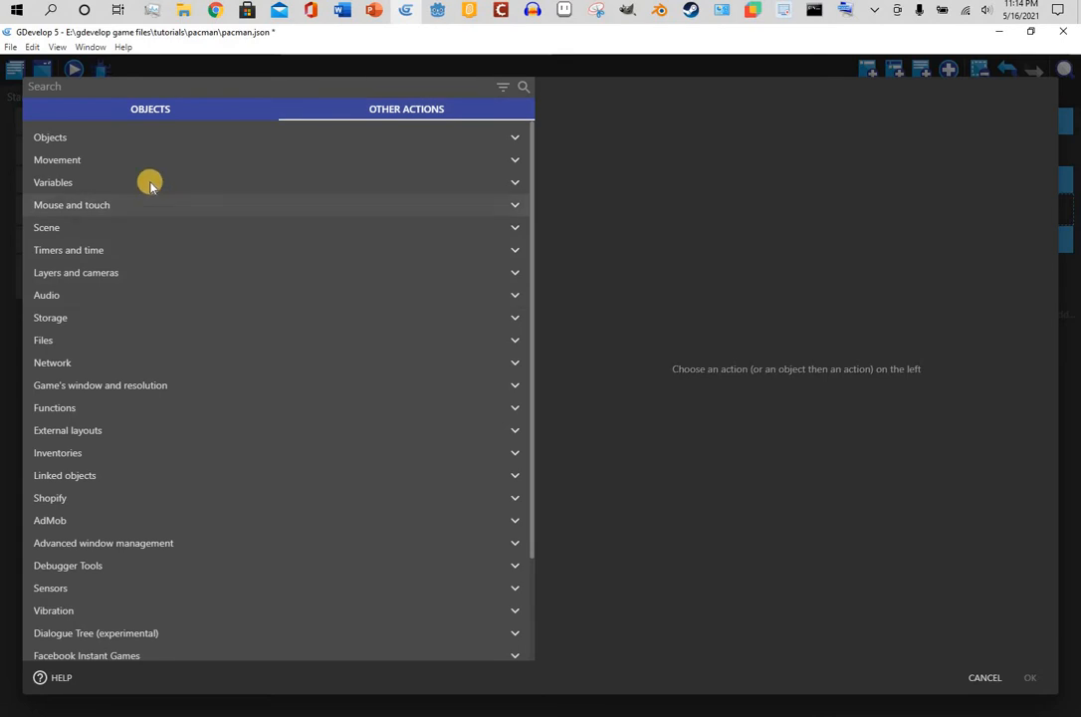
pyautogui.click(149, 185)
pyautogui.click(151, 211)
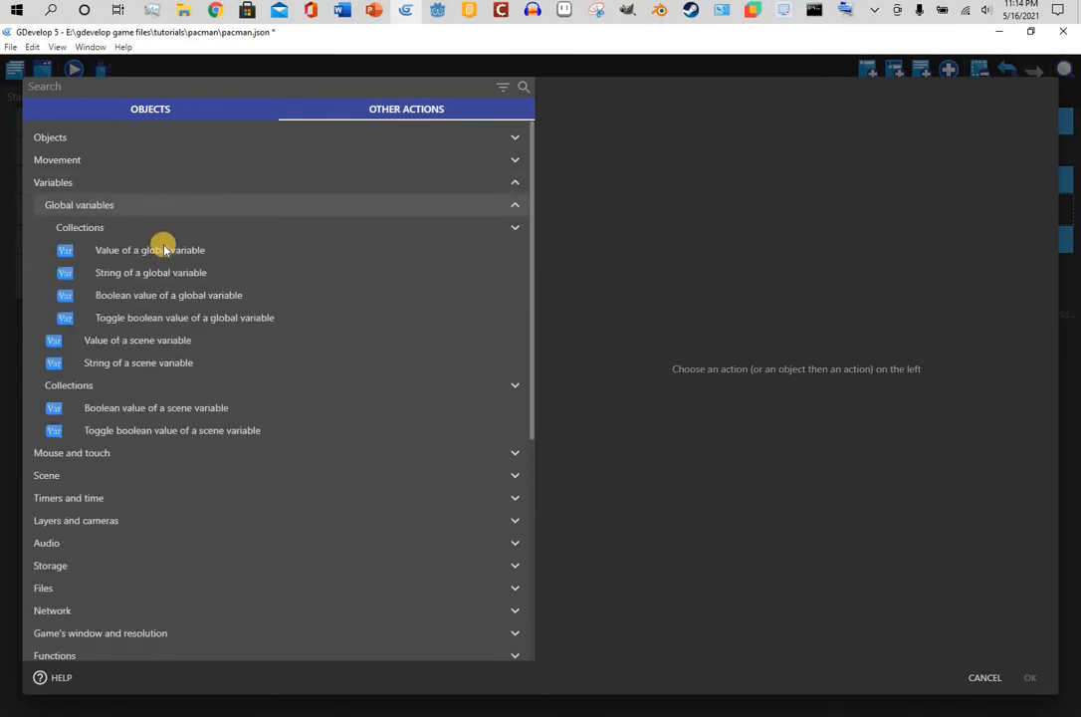
pyautogui.click(159, 247)
pyautogui.click(609, 161)
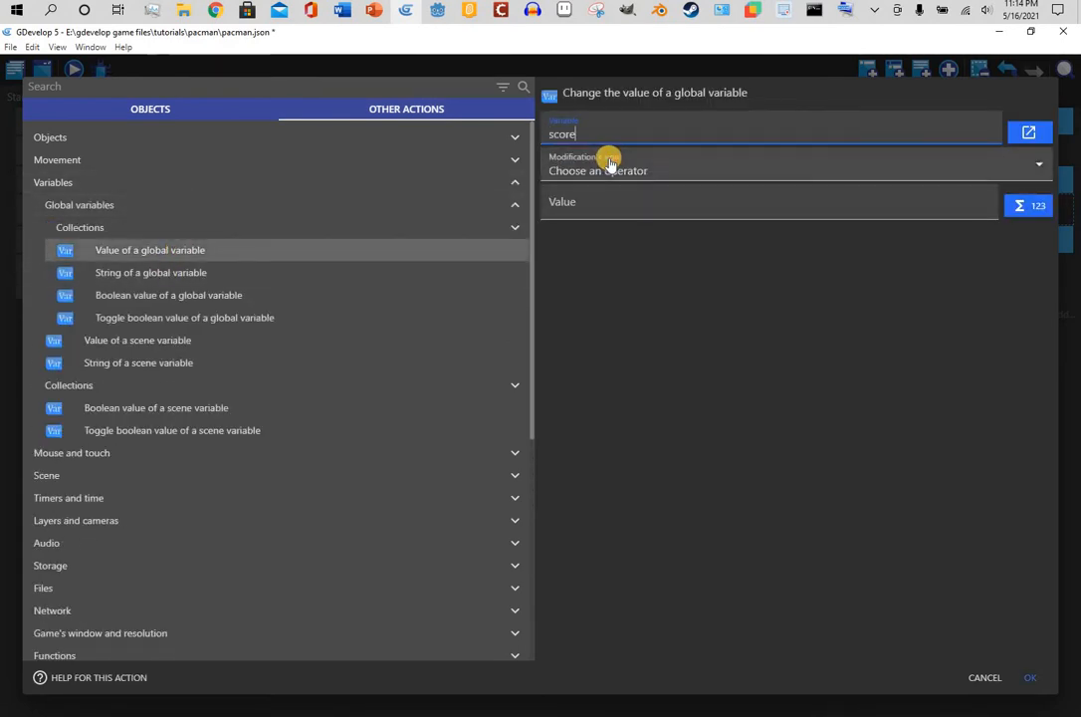
pyautogui.click(609, 161)
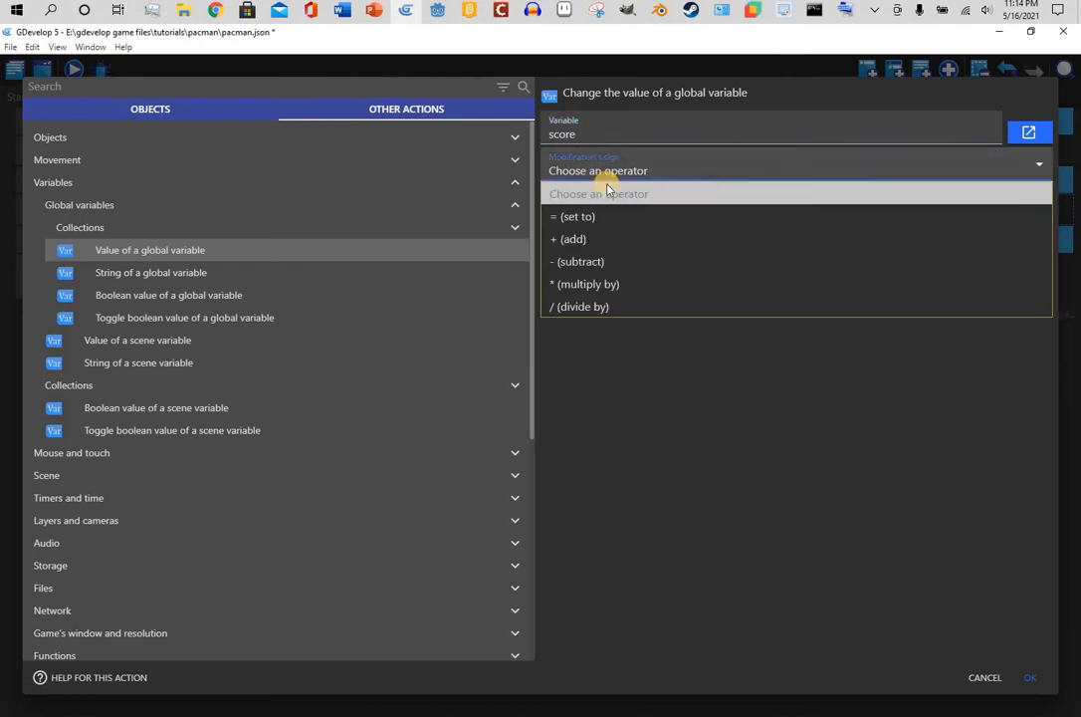
pyautogui.click(608, 240)
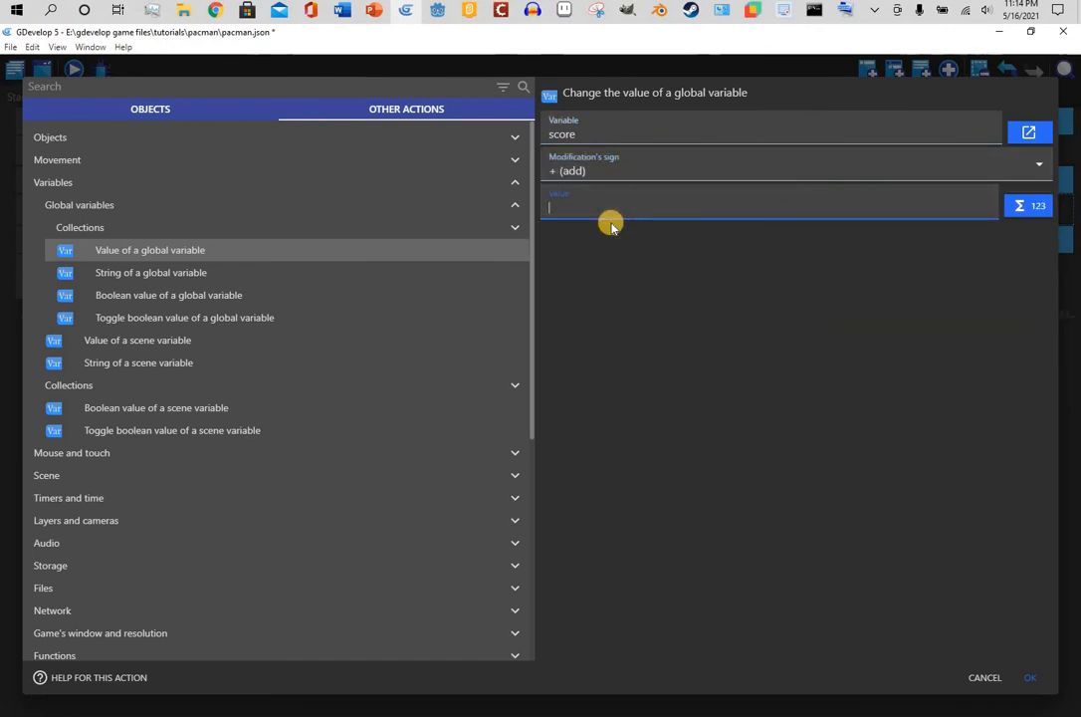
pyautogui.write('1')
pyautogui.click(1027, 677)
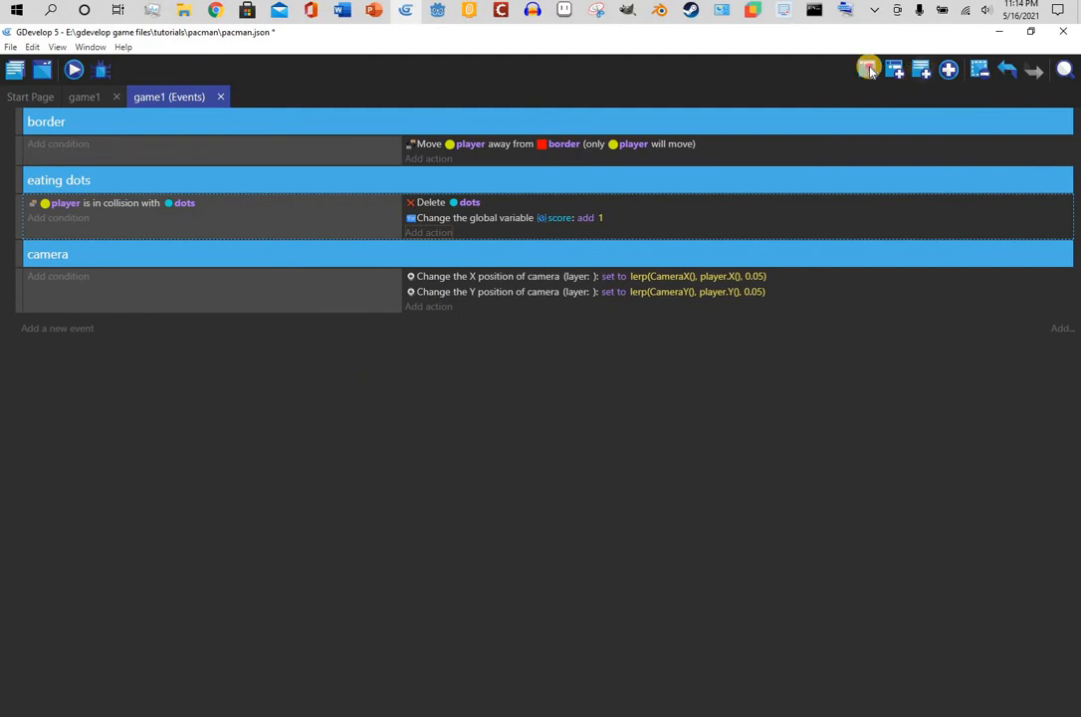
# Add a new event below the dots collision with an action setting the score object's text to GlobalVariableString(score)
pyautogui.hotkey('shift', 'a')
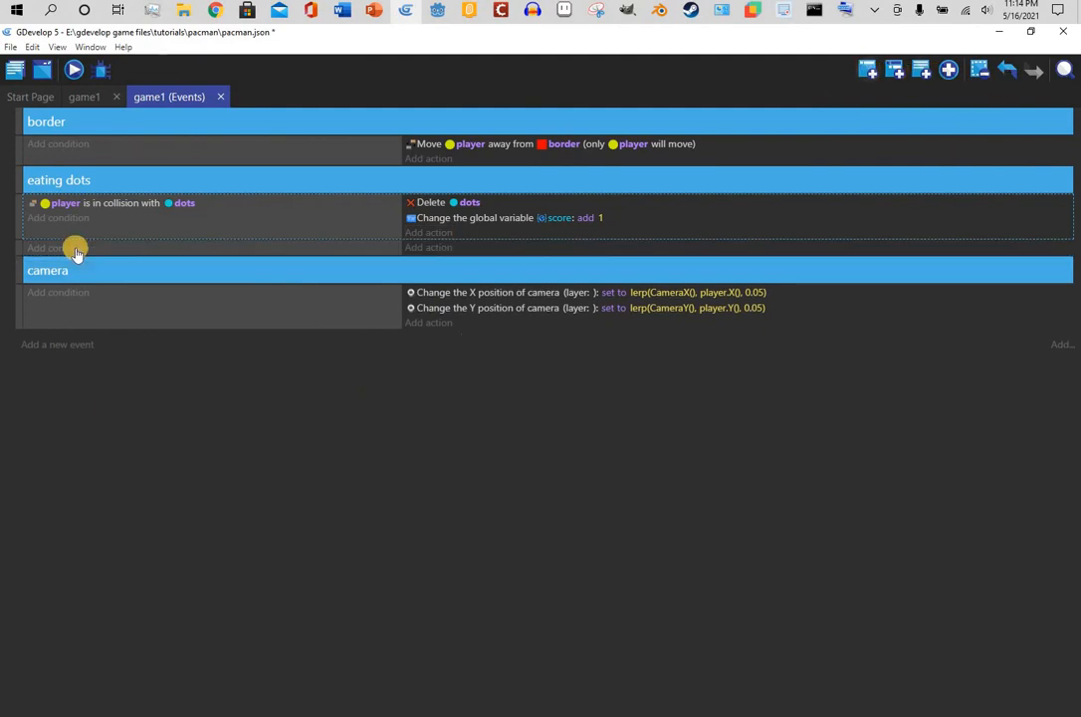
pyautogui.click(415, 242)
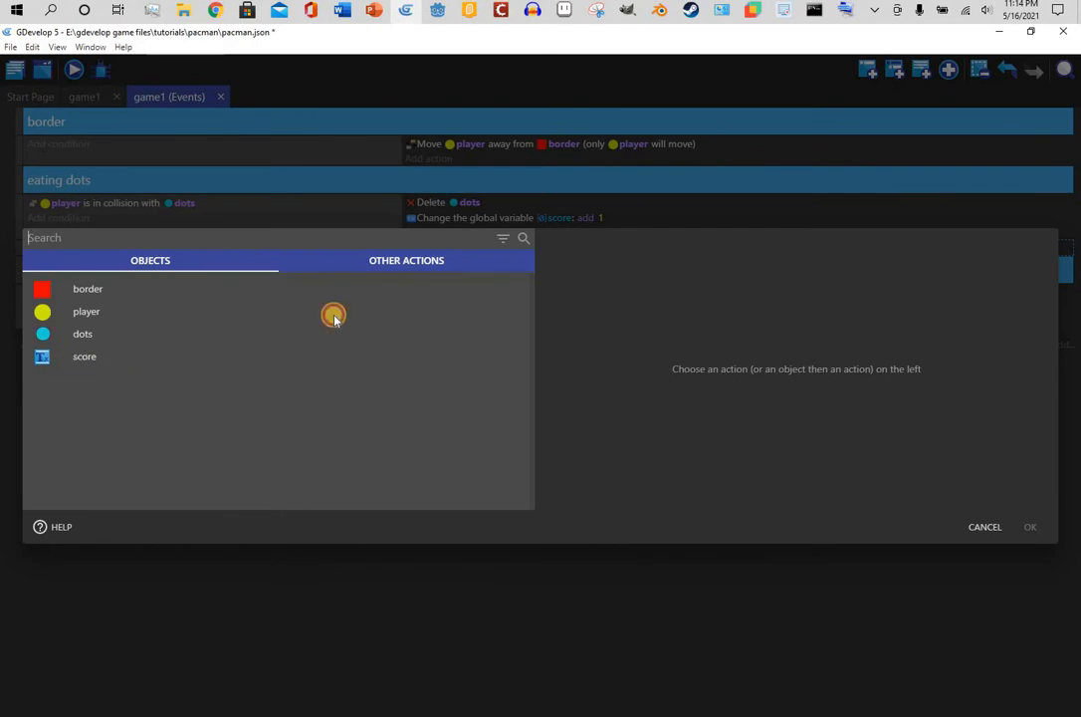
pyautogui.click(334, 356)
pyautogui.click(438, 159)
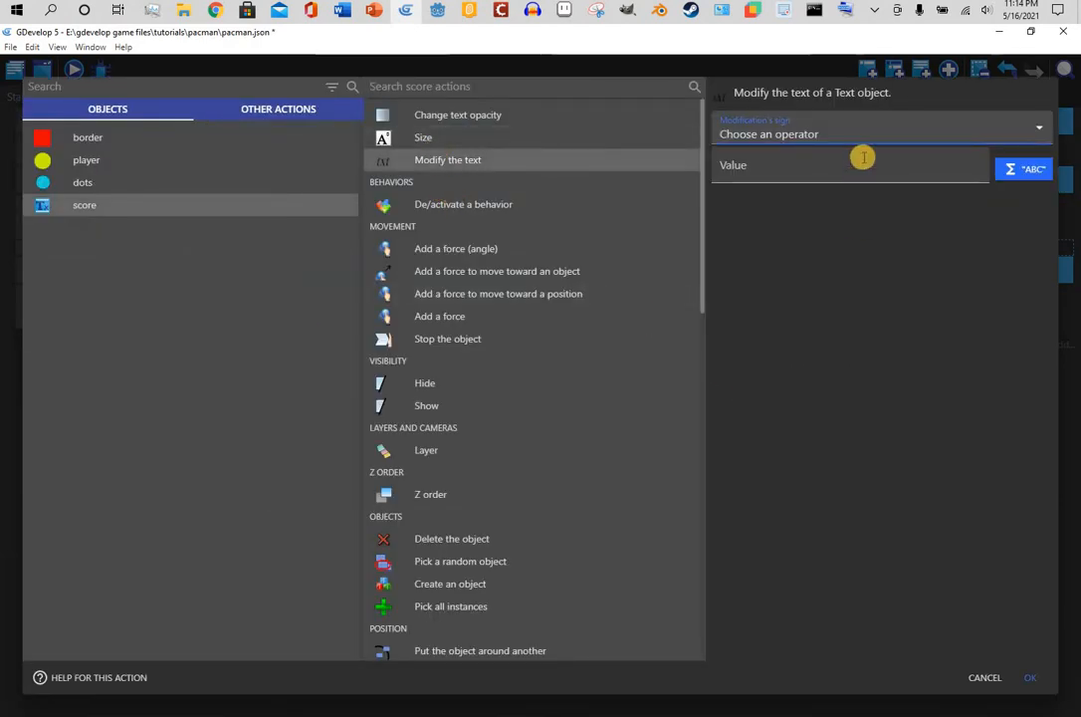
pyautogui.click(859, 136)
pyautogui.click(970, 177)
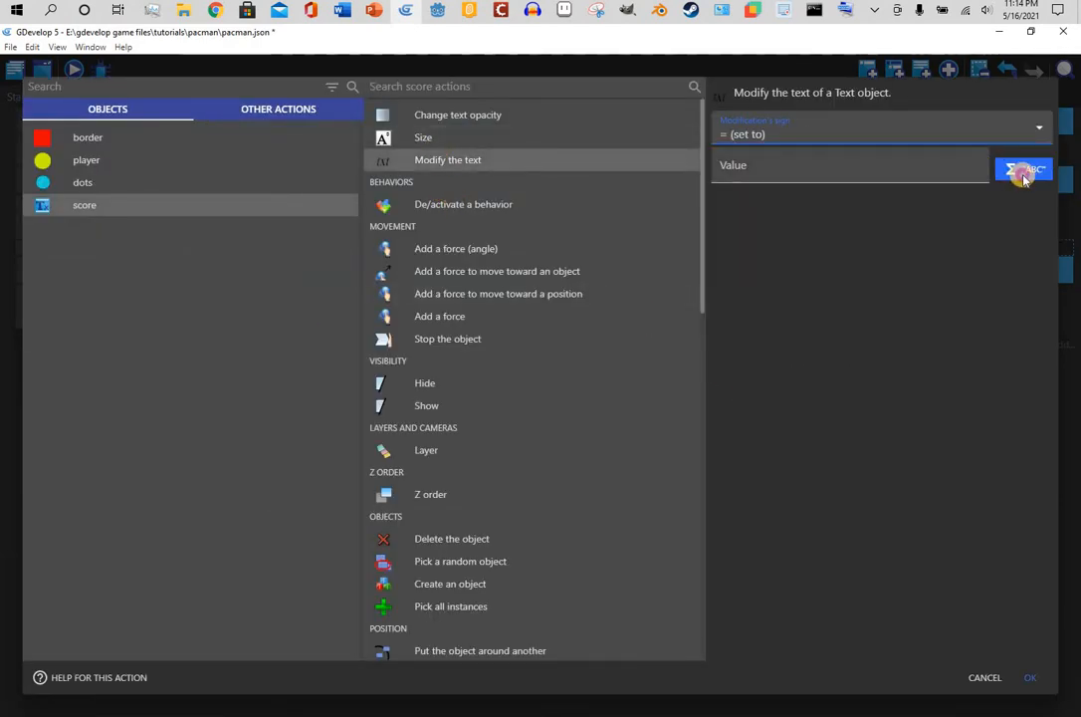
pyautogui.click(1013, 170)
pyautogui.click(812, 242)
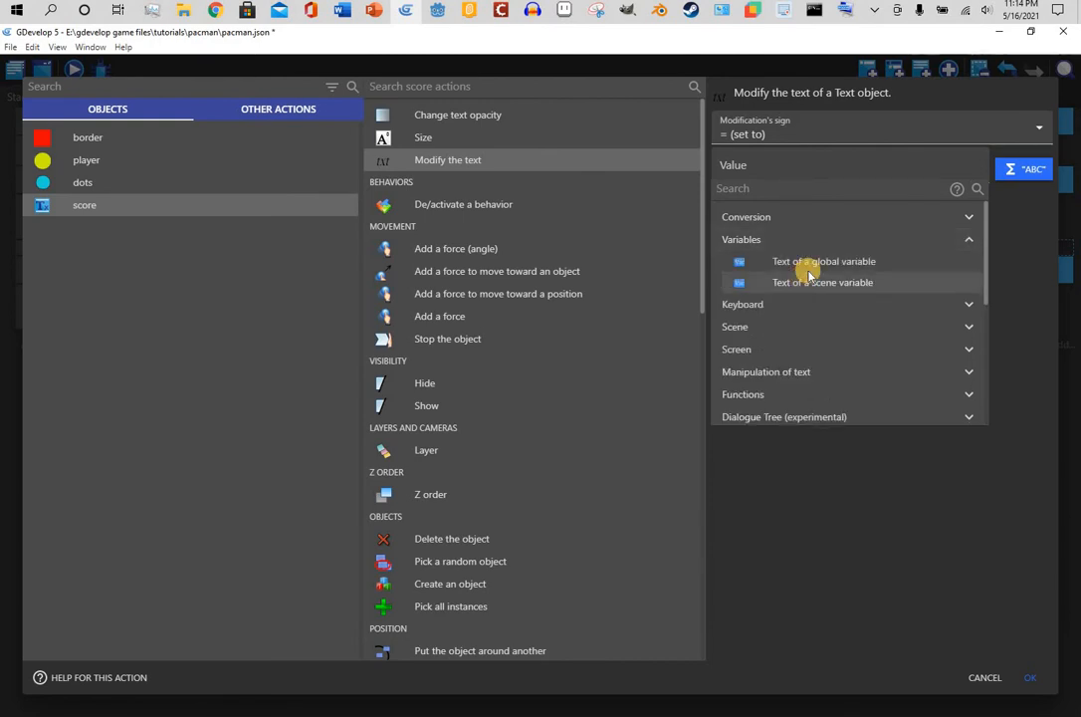
pyautogui.click(809, 263)
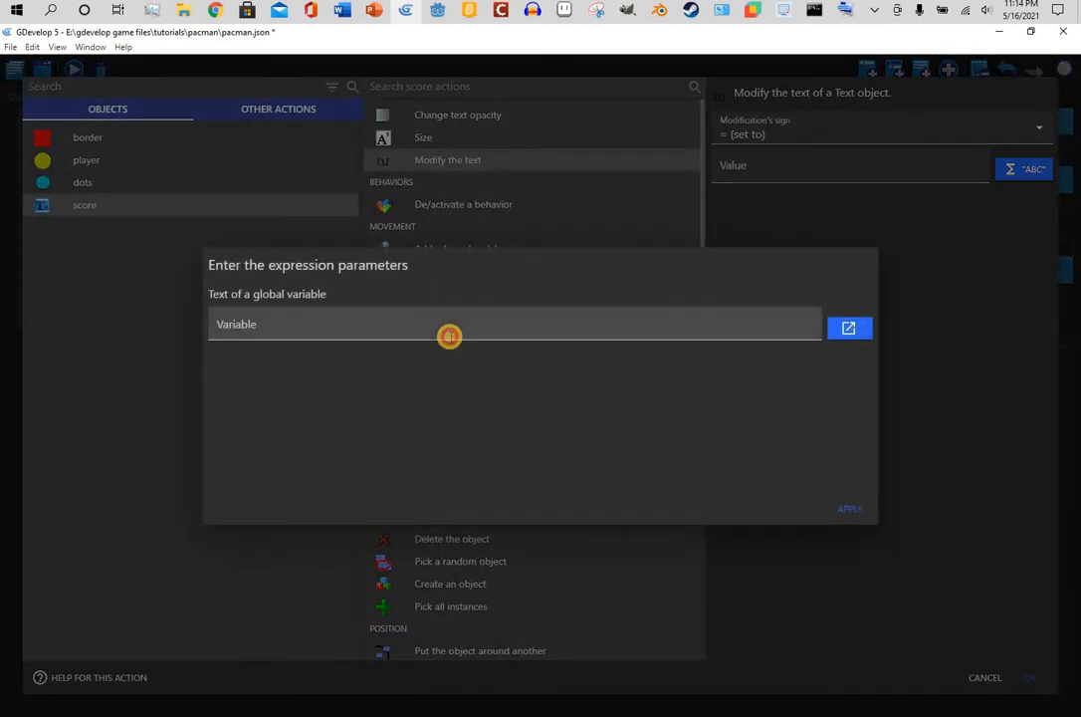
pyautogui.click(448, 334)
pyautogui.write('score')
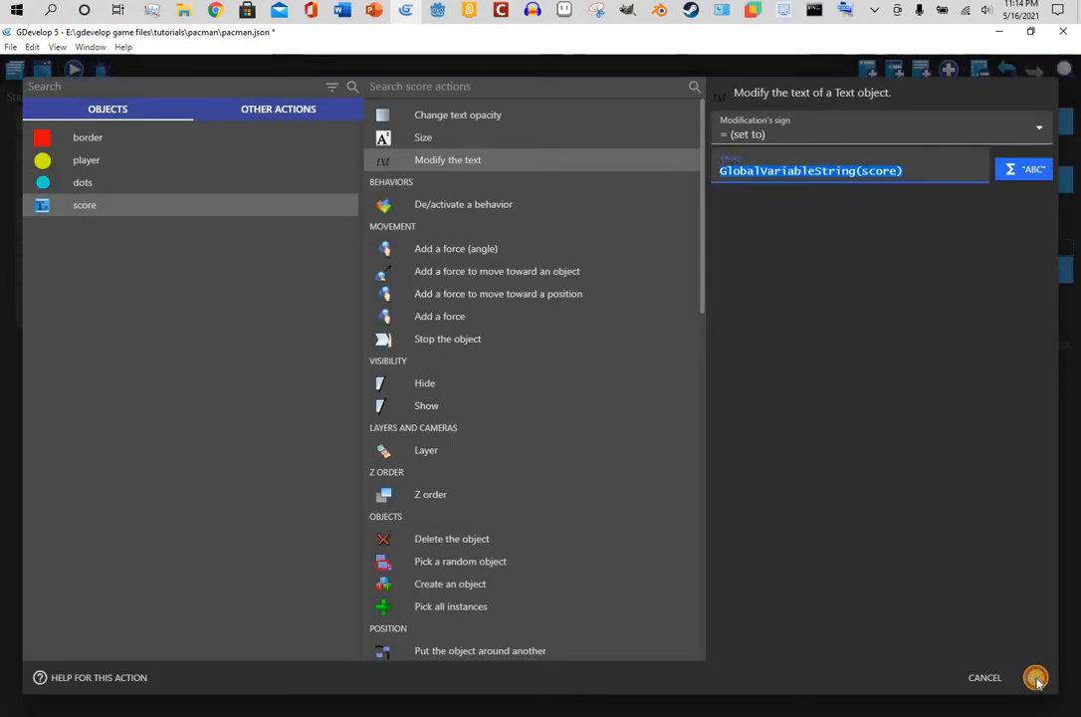
pyautogui.click(1038, 677)
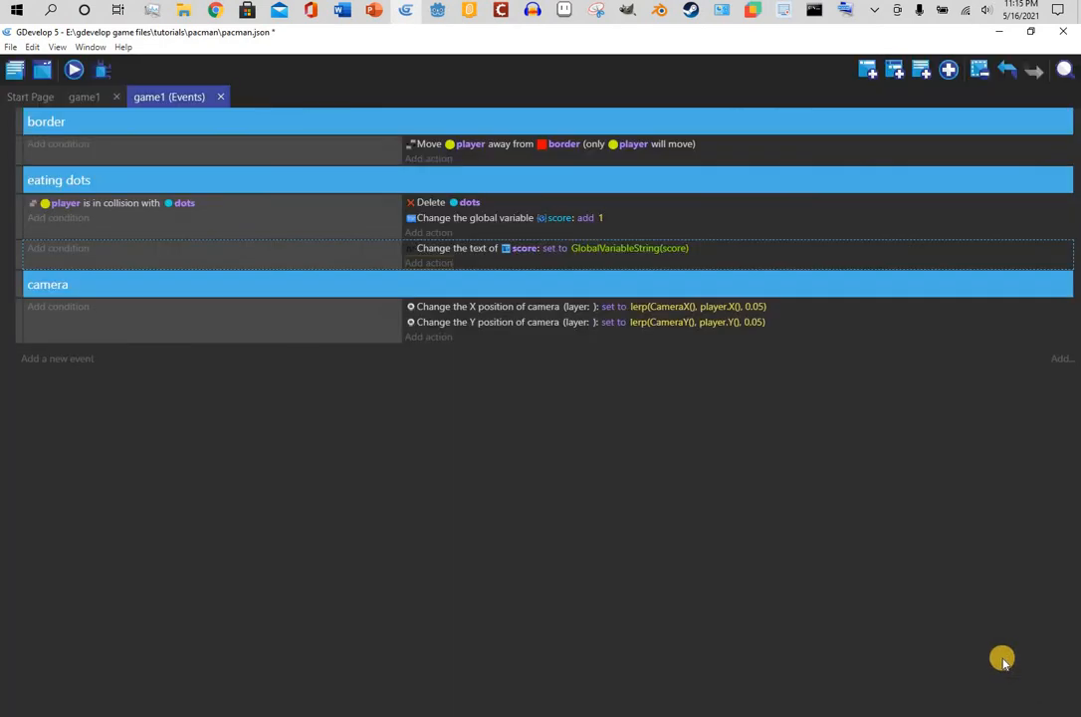
# Prefix the score text expression with a label so it reads "score: " +GlobalVariableString(score)
pyautogui.click(607, 250)
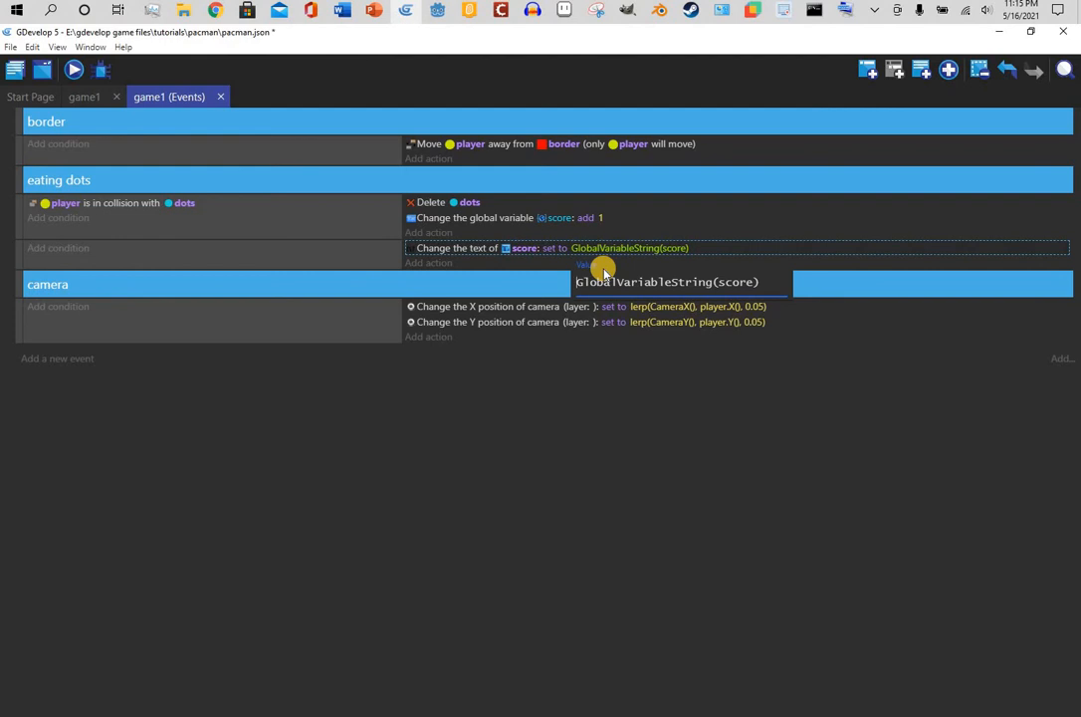
pyautogui.write('"')
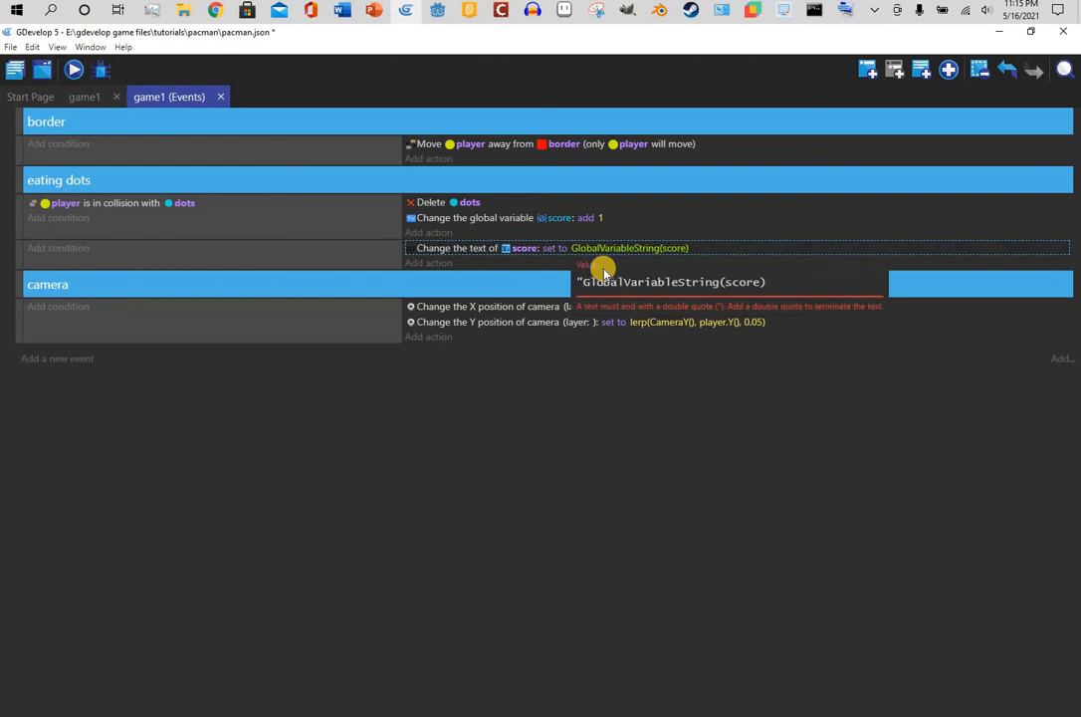
pyautogui.write('score')
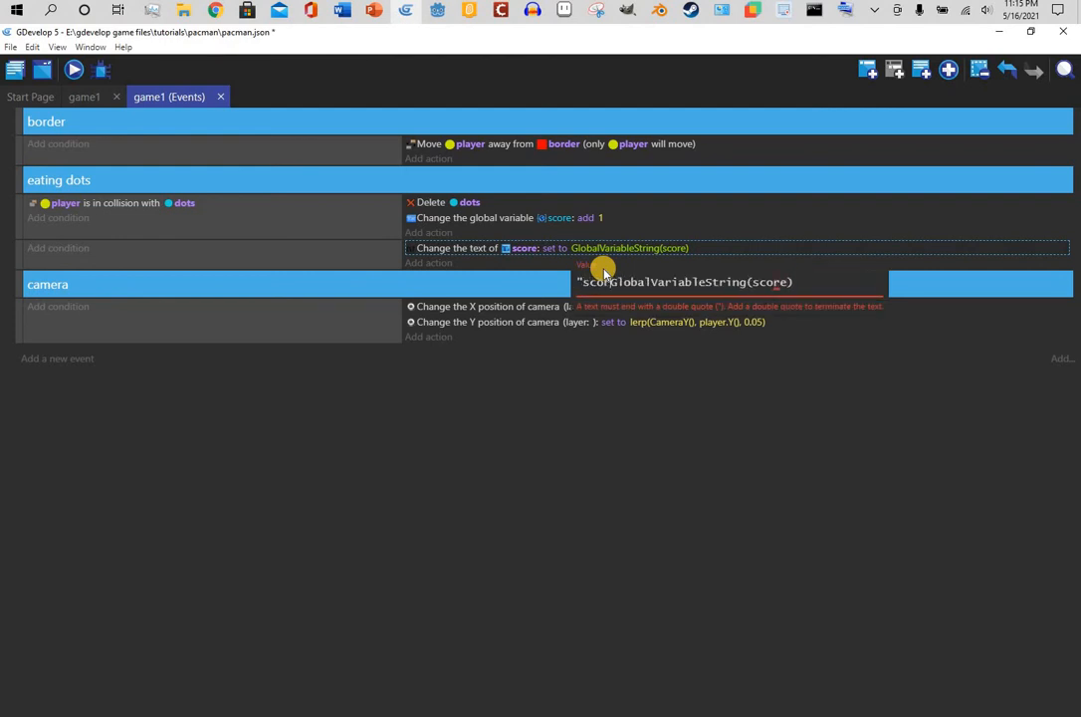
pyautogui.write(': ')
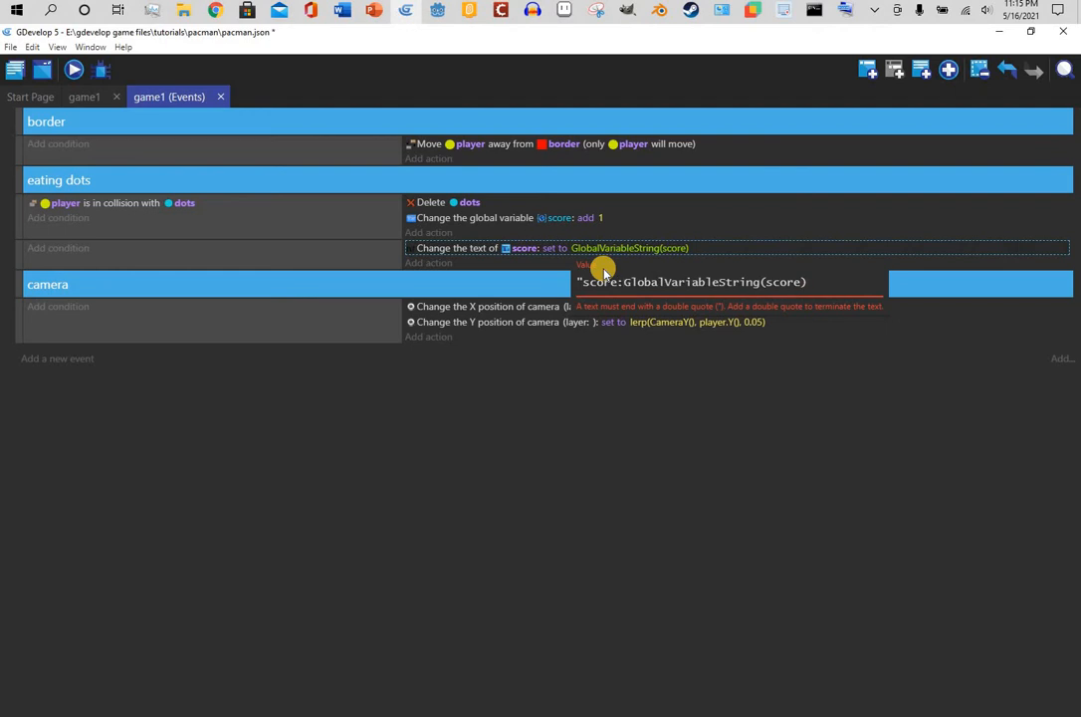
pyautogui.write('" ')
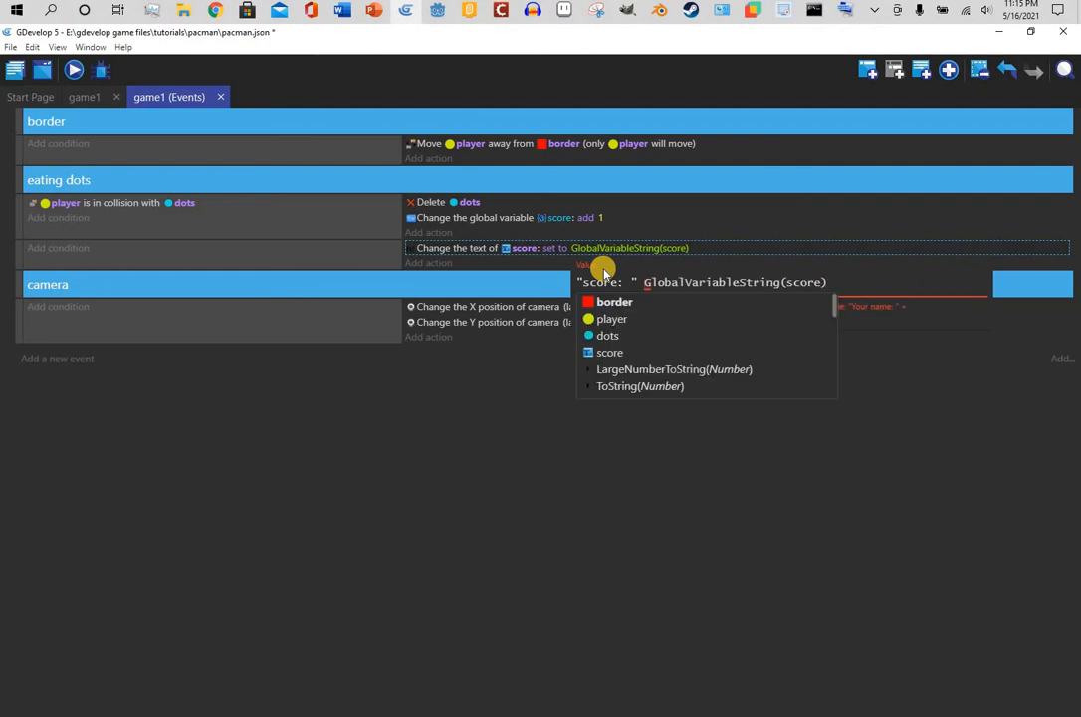
pyautogui.write('+')
pyautogui.click(63, 91)
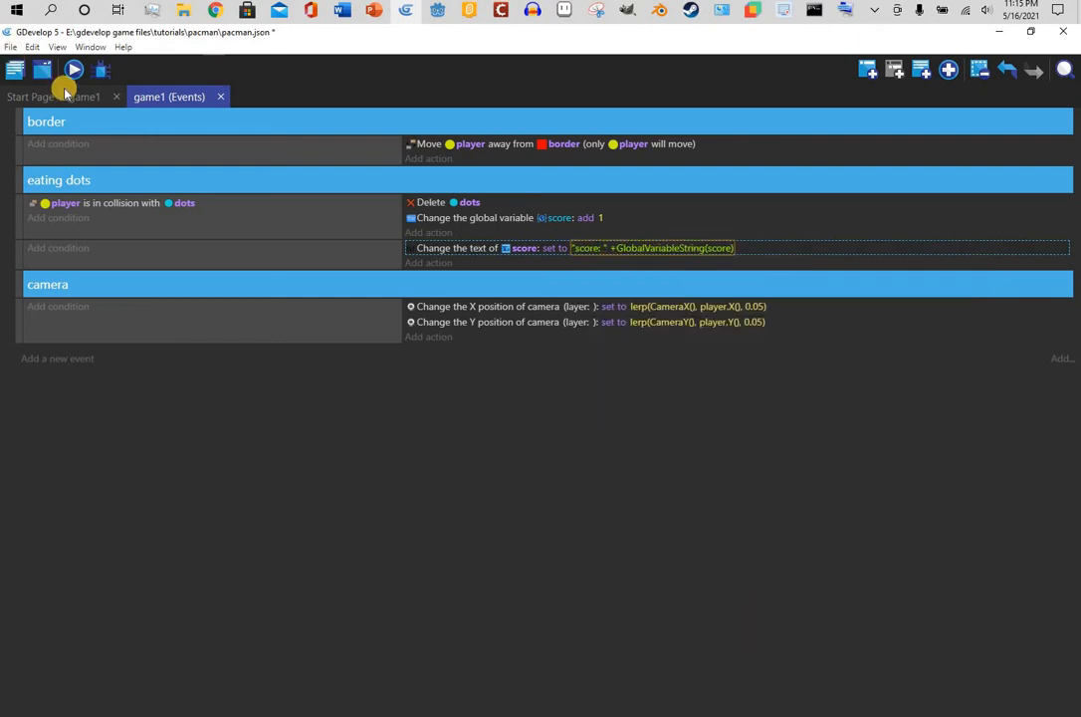
# Preview the scene and steer the player right and down through the dots to test the score counter
pyautogui.click(69, 71)
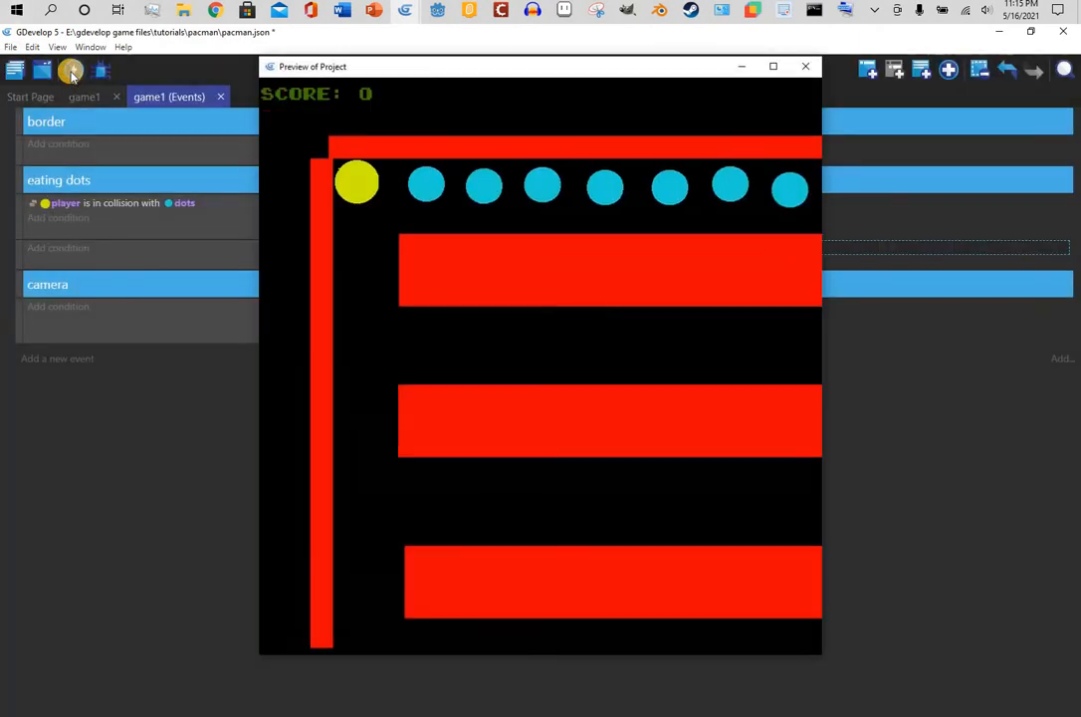
pyautogui.press('Right')
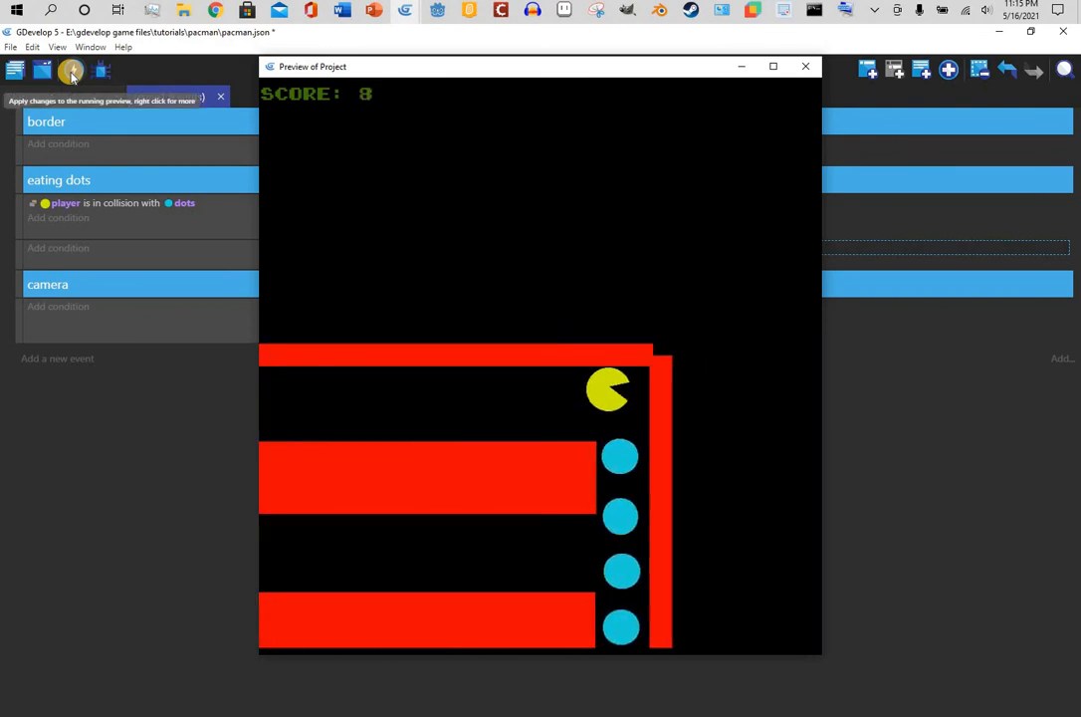
pyautogui.press('Down')
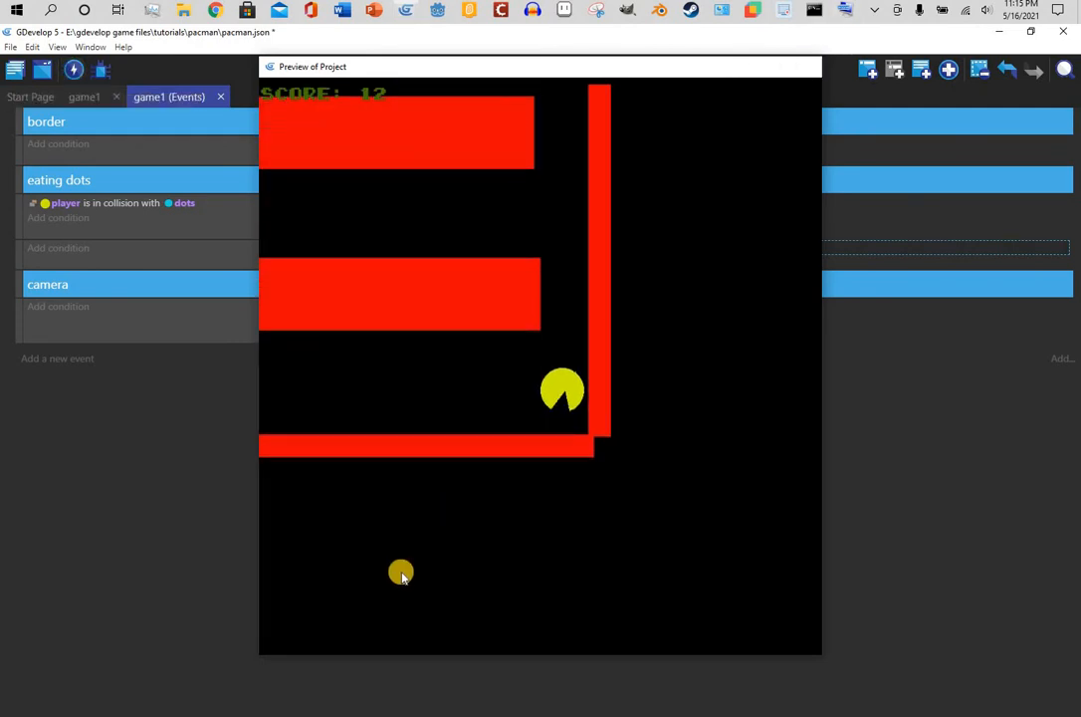
# Close the preview and adjust the right and left border walls in the game1 scene so they close the maze's corners
pyautogui.click(805, 66)
pyautogui.click(83, 97)
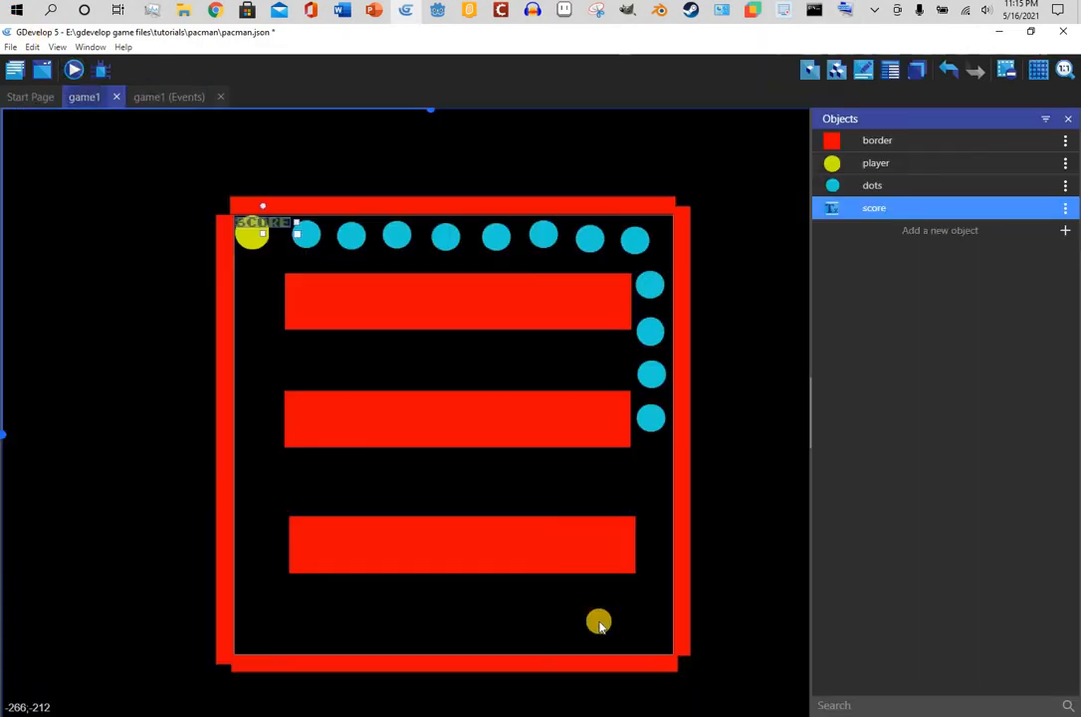
pyautogui.click(676, 664)
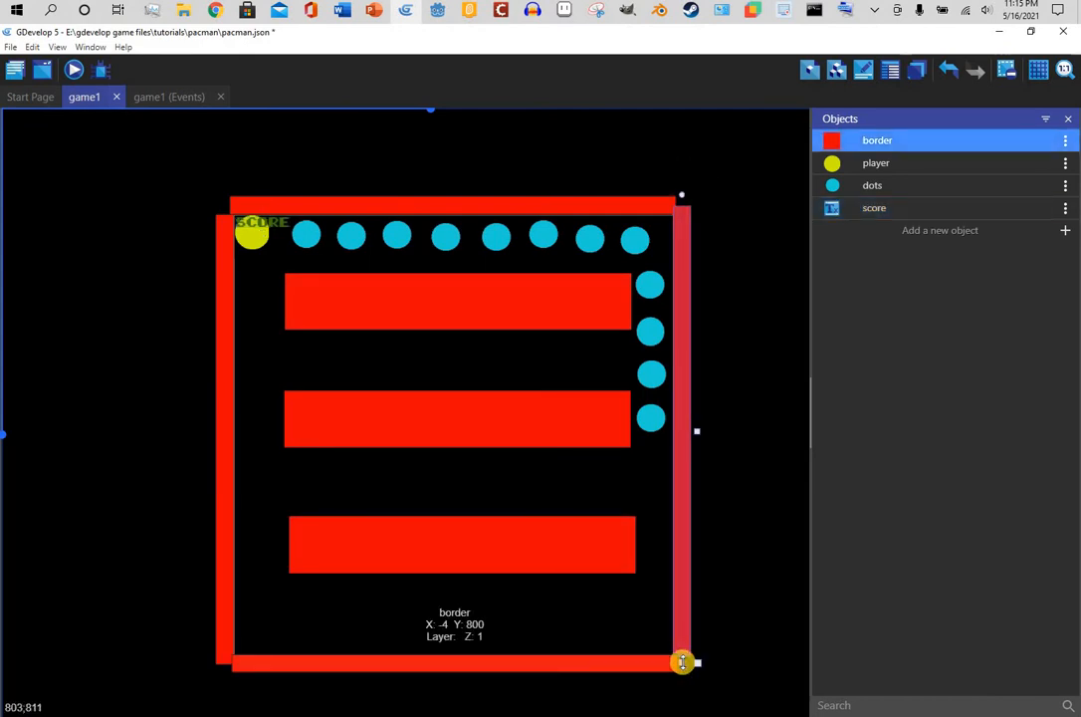
pyautogui.moveTo(680, 680); pyautogui.dragTo(678, 676)
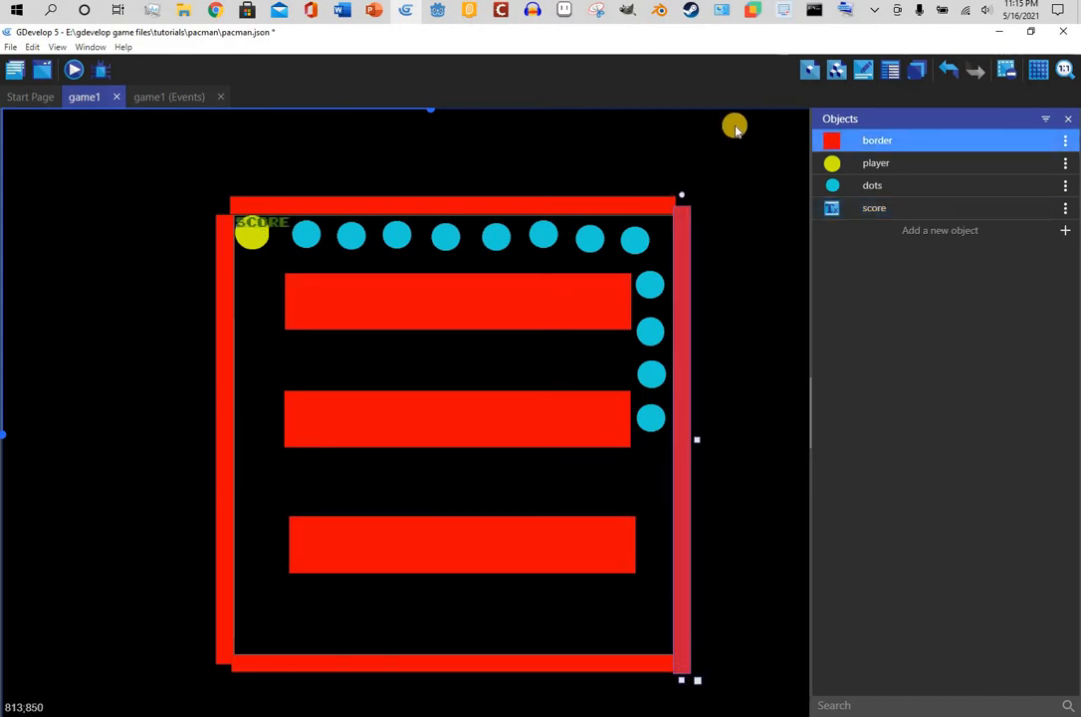
pyautogui.moveTo(682, 243); pyautogui.dragTo(684, 228)
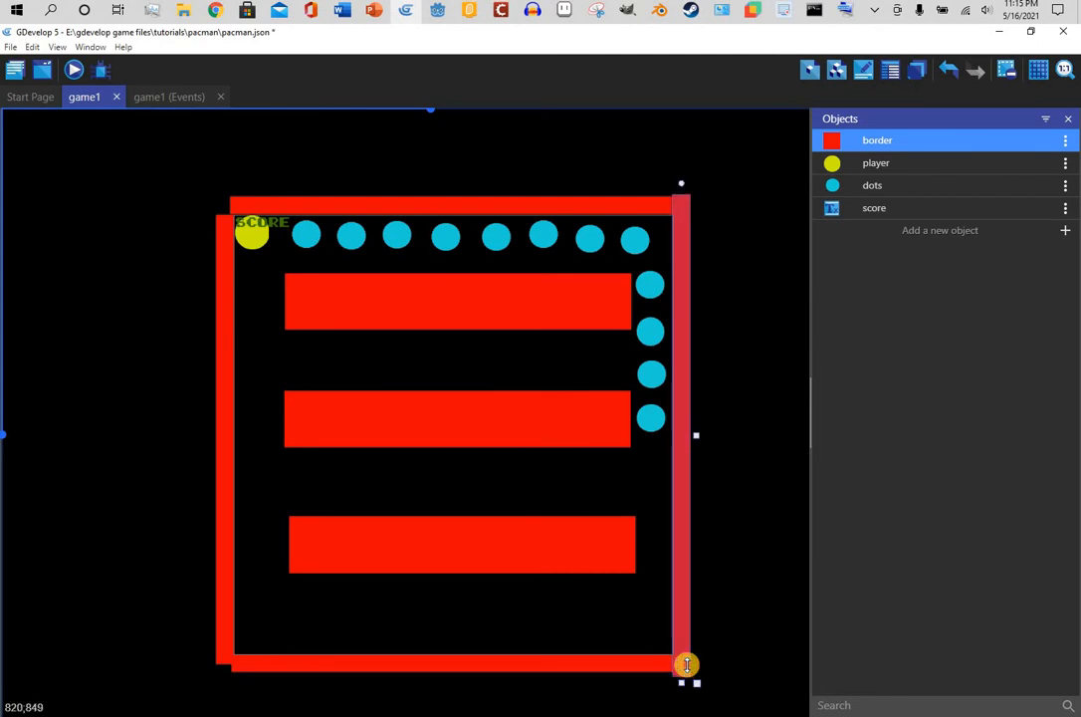
pyautogui.moveTo(687, 665); pyautogui.dragTo(687, 660)
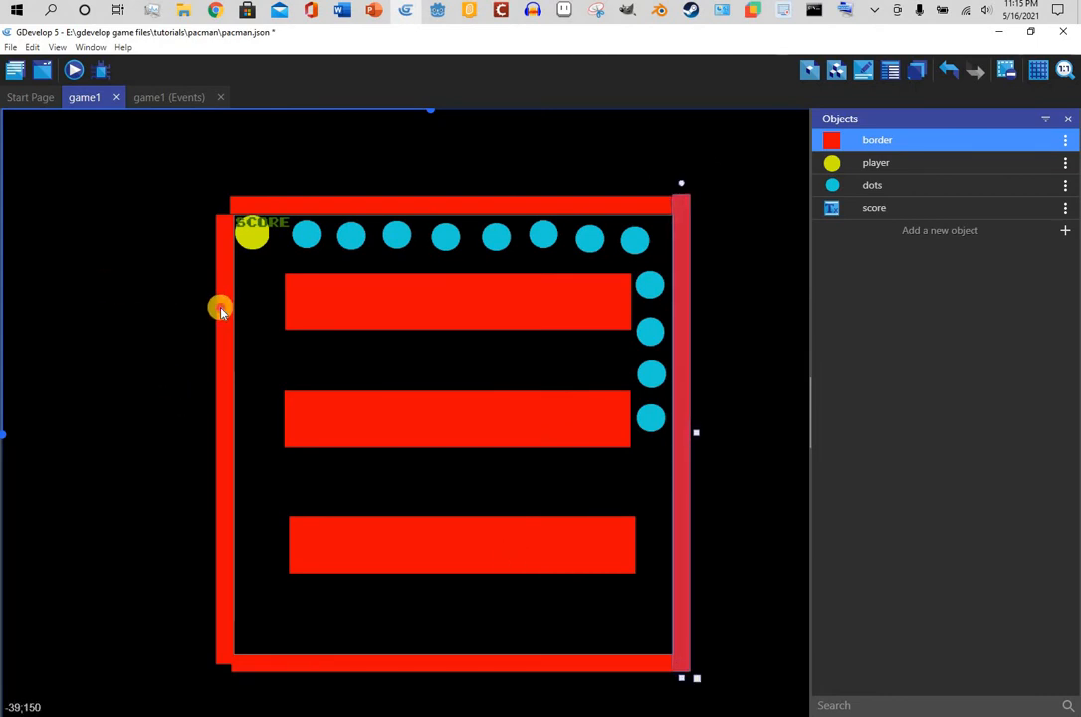
pyautogui.moveTo(220, 306); pyautogui.dragTo(222, 281)
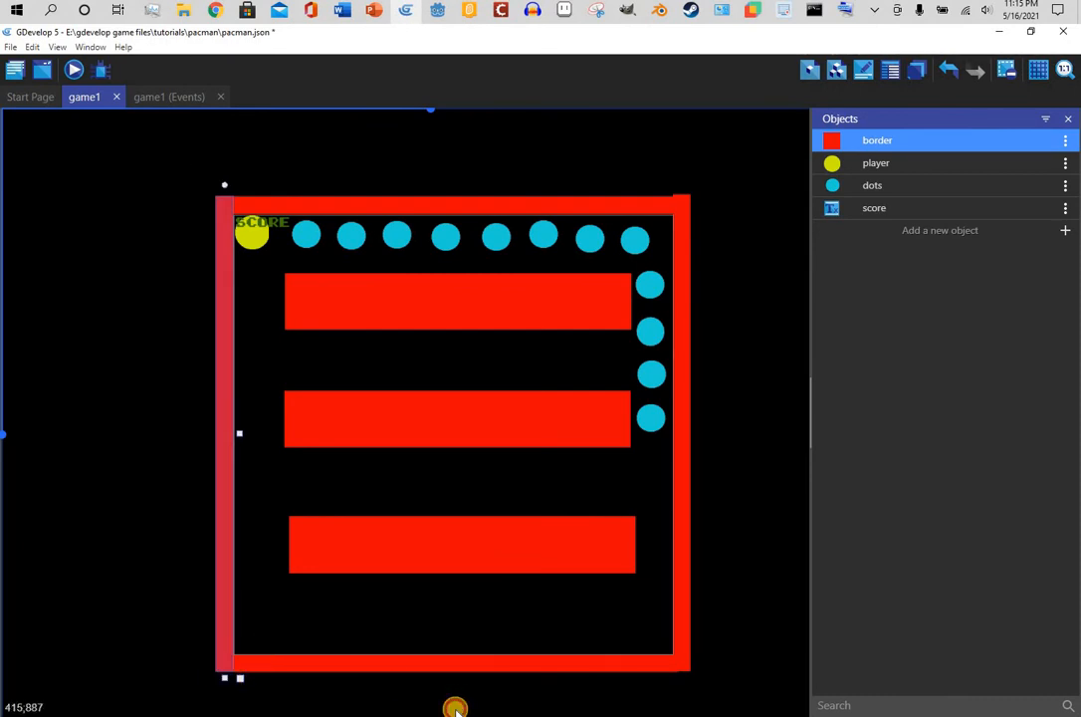
pyautogui.click(739, 632)
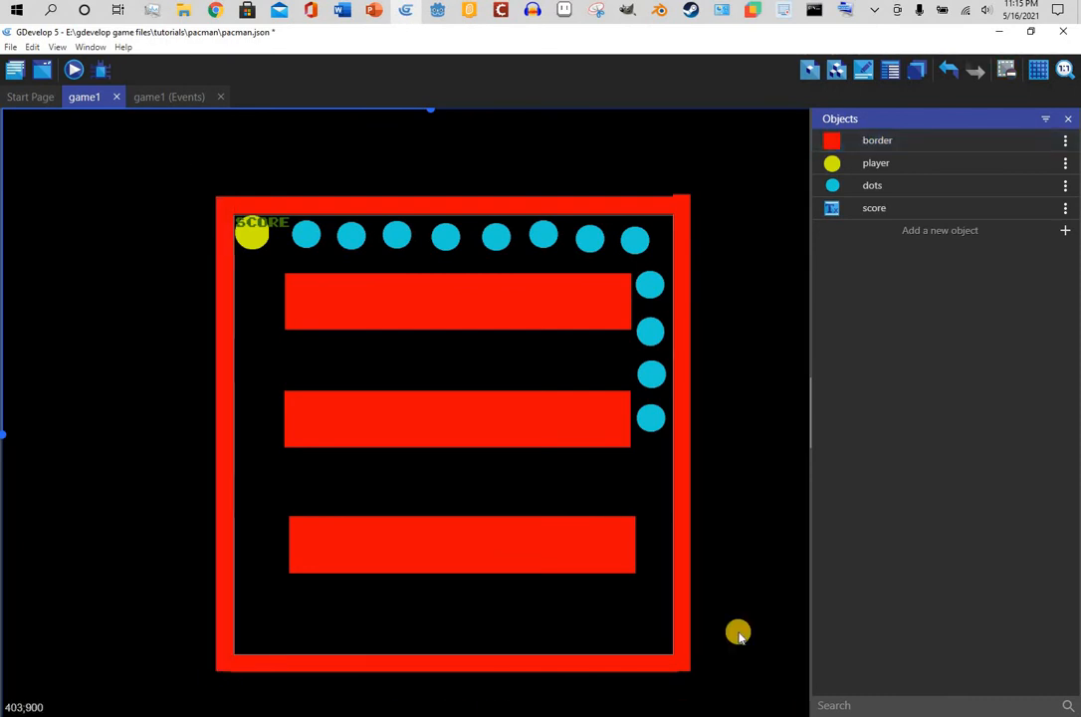
# Copy the first dot of the top row and place the copy at the start of the corridor between the upper and middle bars
pyautogui.click(309, 236)
pyautogui.rightClick(333, 257)
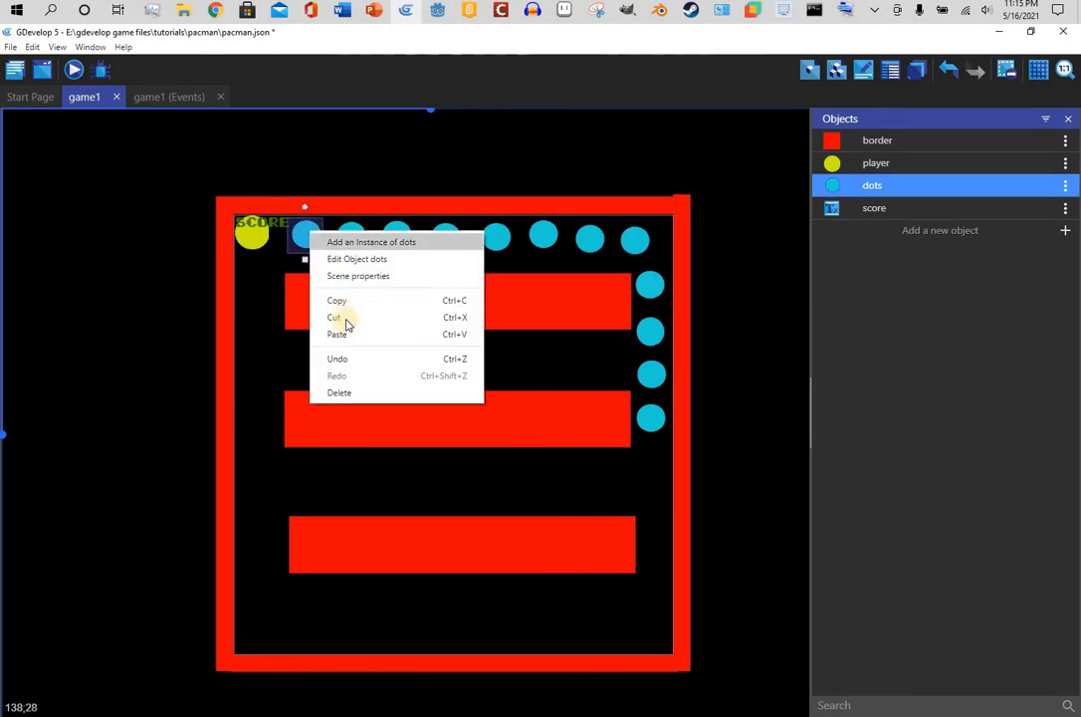
pyautogui.click(340, 301)
pyautogui.rightClick(346, 340)
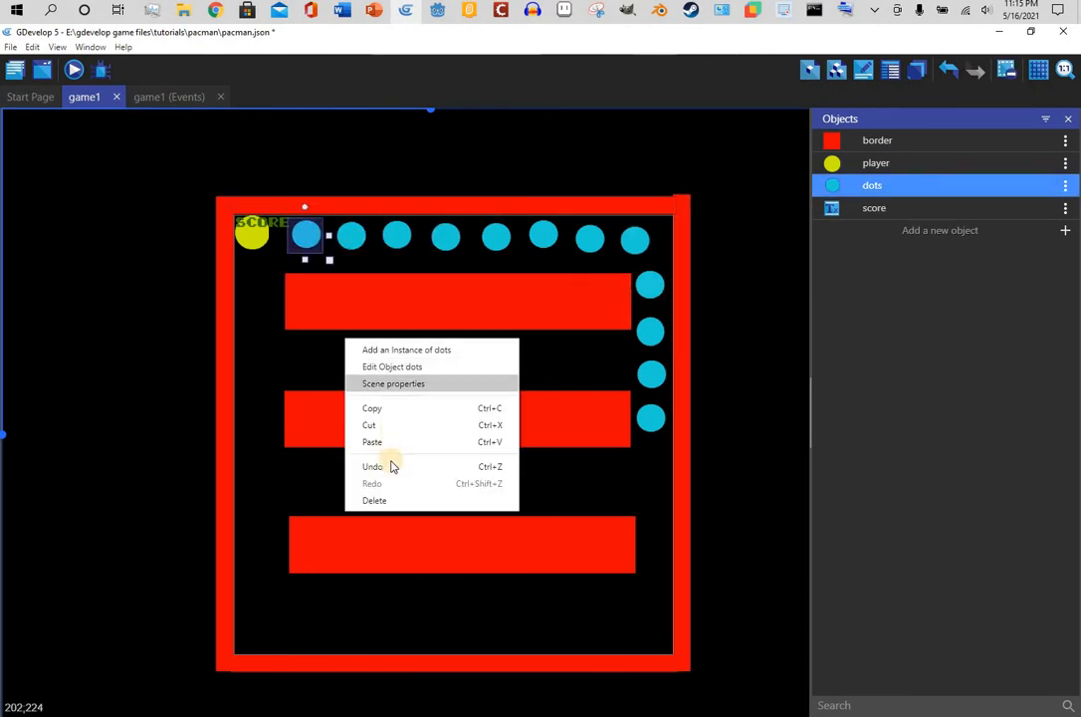
pyautogui.click(343, 327)
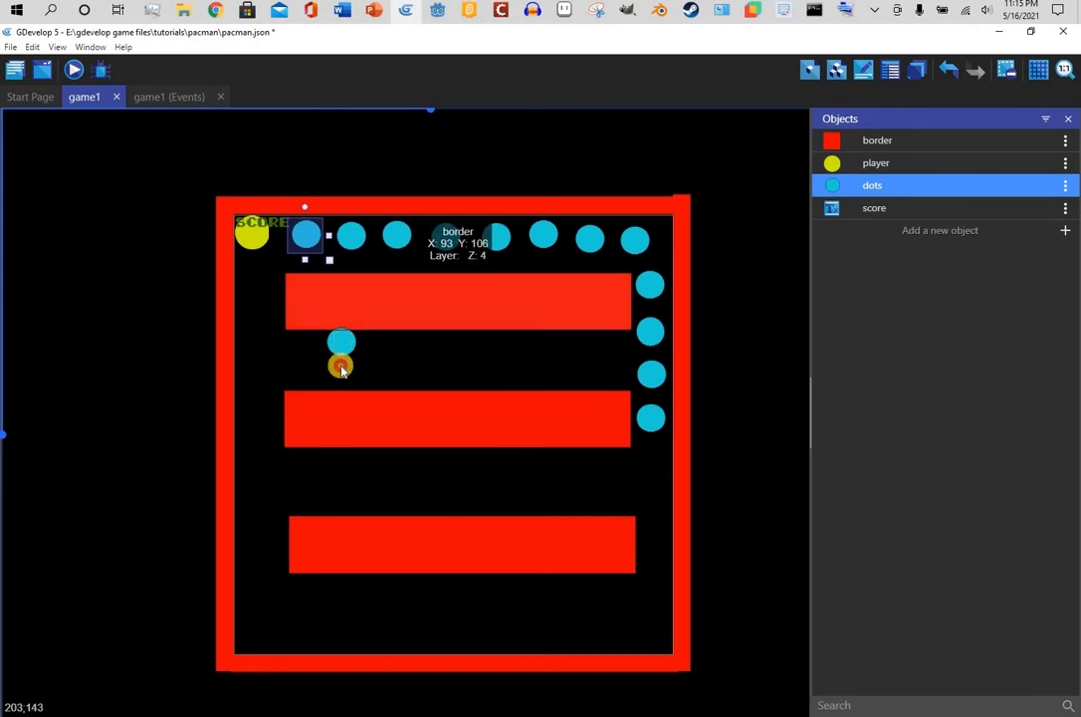
pyautogui.moveTo(343, 342); pyautogui.dragTo(339, 364)
# Paste four more dots along the corridor between the upper and middle bars
pyautogui.rightClick(383, 356)
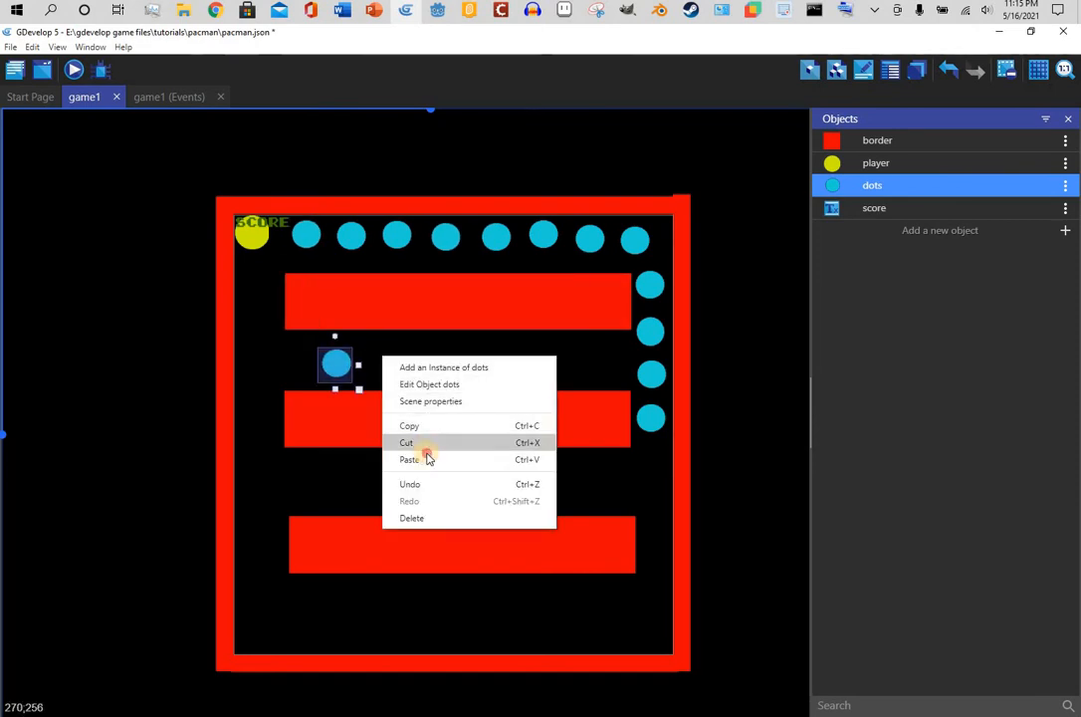
pyautogui.click(420, 458)
pyautogui.rightClick(435, 360)
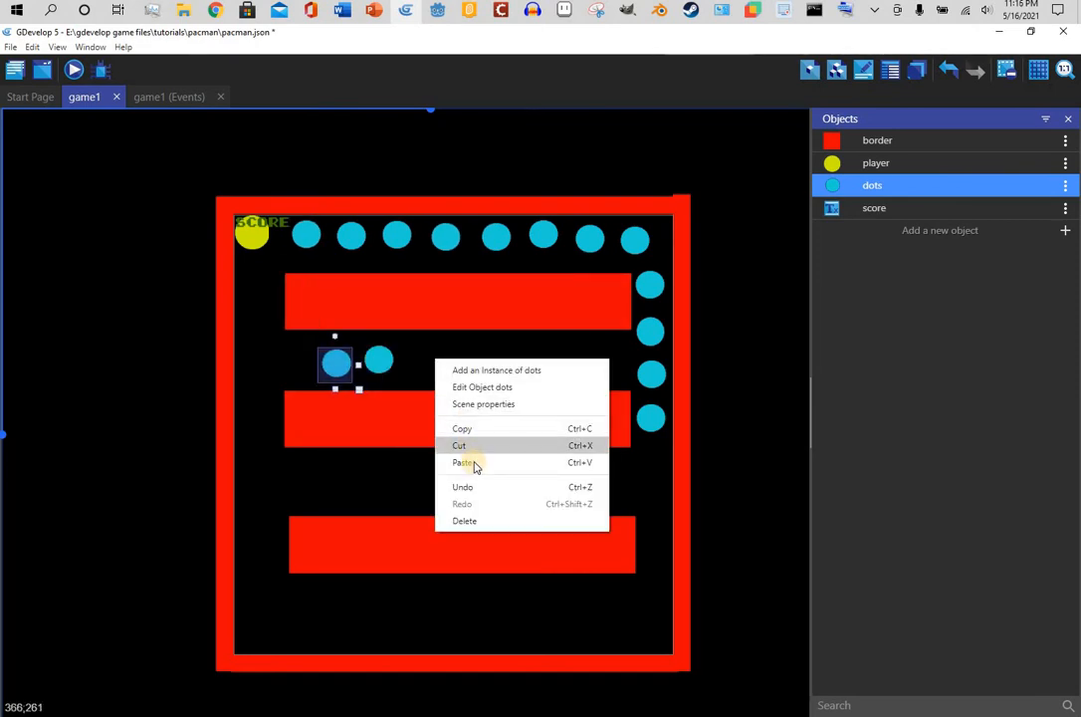
pyautogui.click(473, 464)
pyautogui.rightClick(488, 371)
pyautogui.click(534, 476)
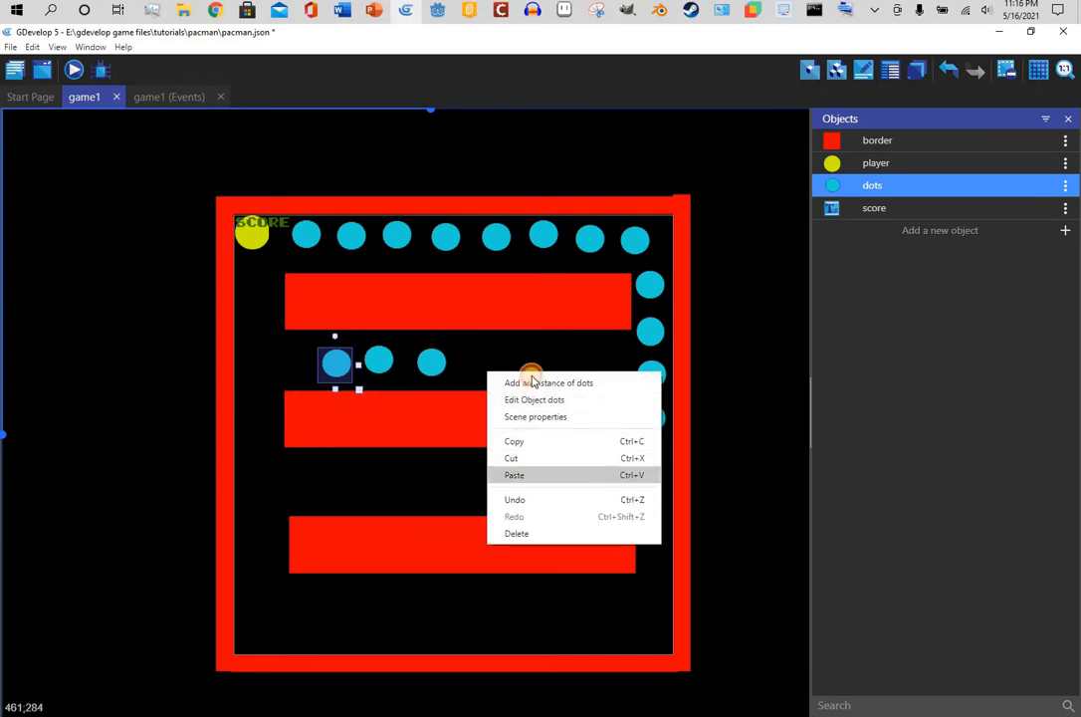
pyautogui.rightClick(540, 346)
pyautogui.click(572, 447)
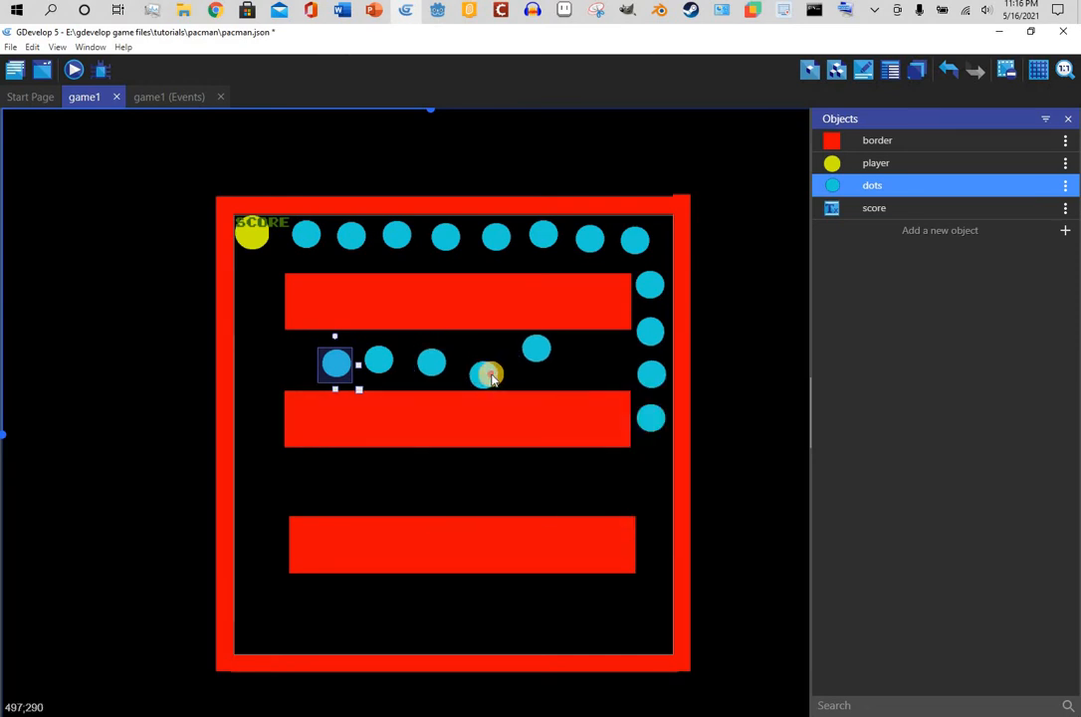
# Add a sixth dot at the right end of that corridor row and align the last dots with the rest
pyautogui.moveTo(491, 374); pyautogui.dragTo(547, 370)
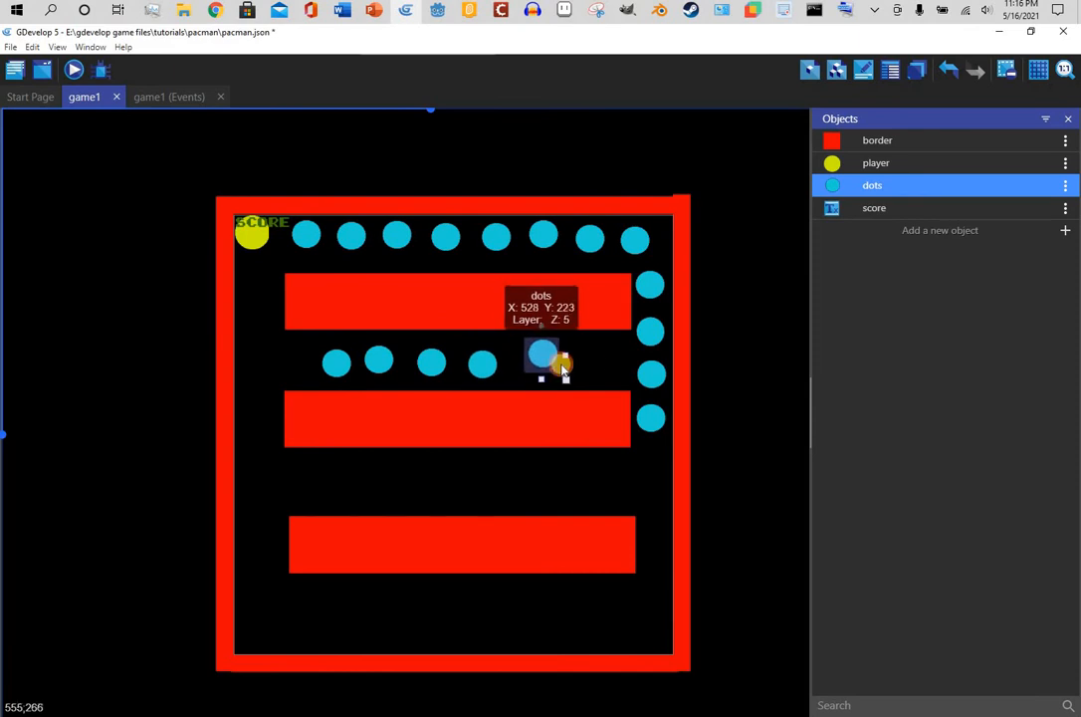
pyautogui.rightClick(589, 362)
pyautogui.click(647, 469)
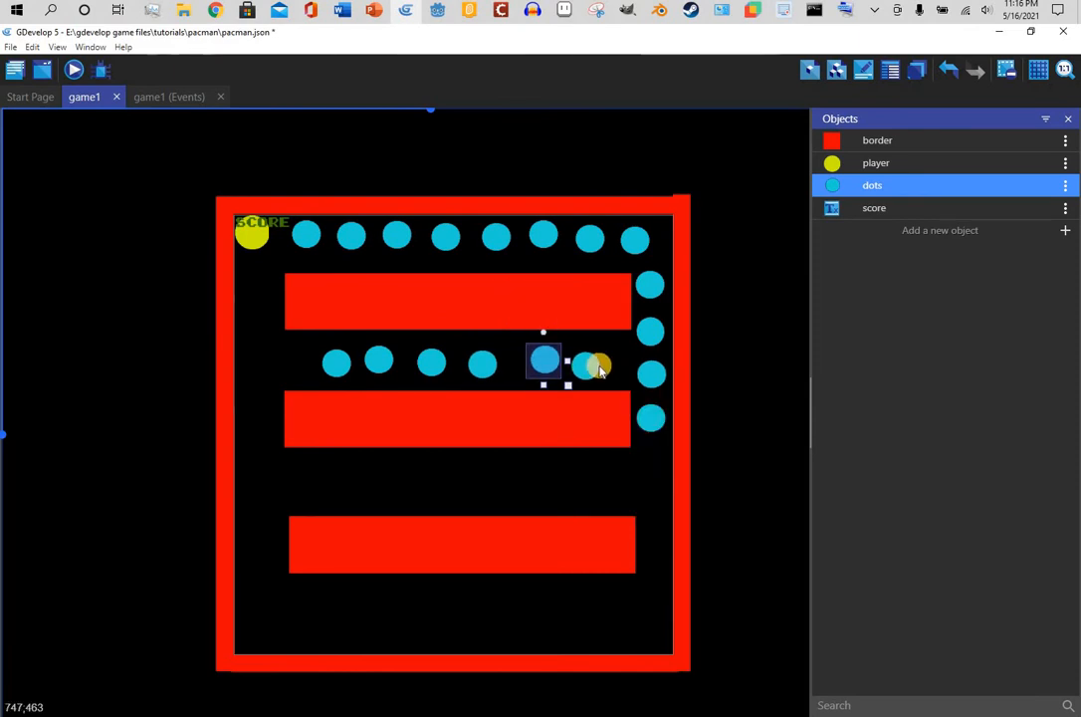
pyautogui.moveTo(597, 368); pyautogui.dragTo(613, 370)
pyautogui.moveTo(542, 364); pyautogui.dragTo(543, 372)
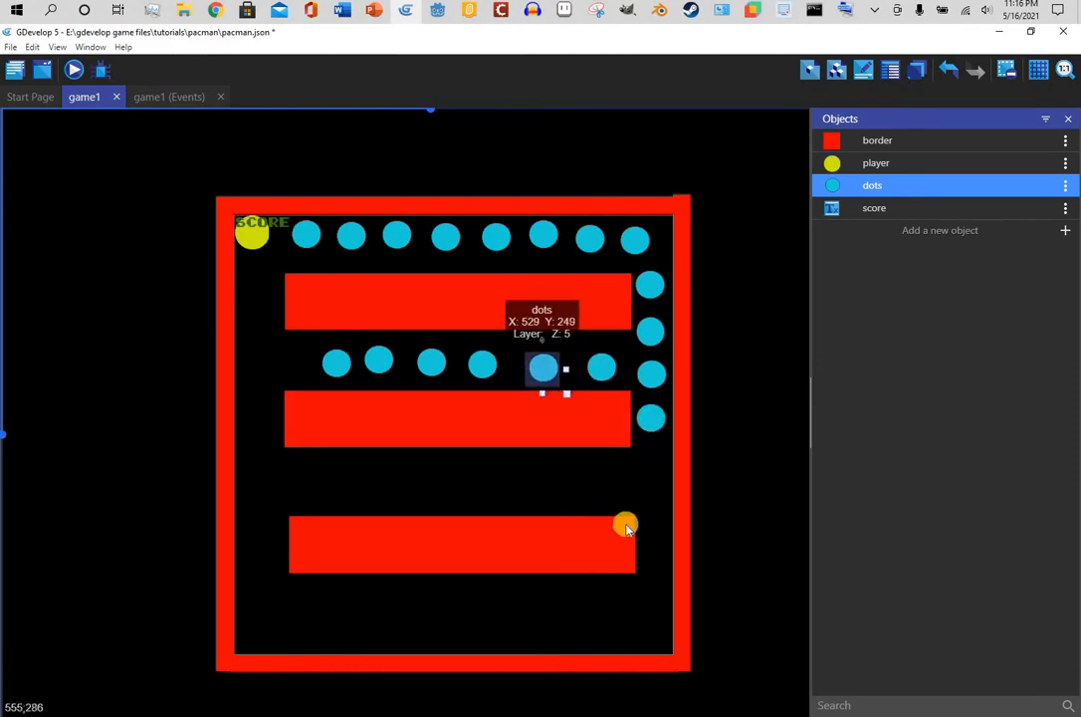
# Duplicate the row of six dots and position the copy in the corridor between the middle and lowest bars
pyautogui.moveTo(266, 337); pyautogui.dragTo(606, 374)
pyautogui.rightClick(614, 368)
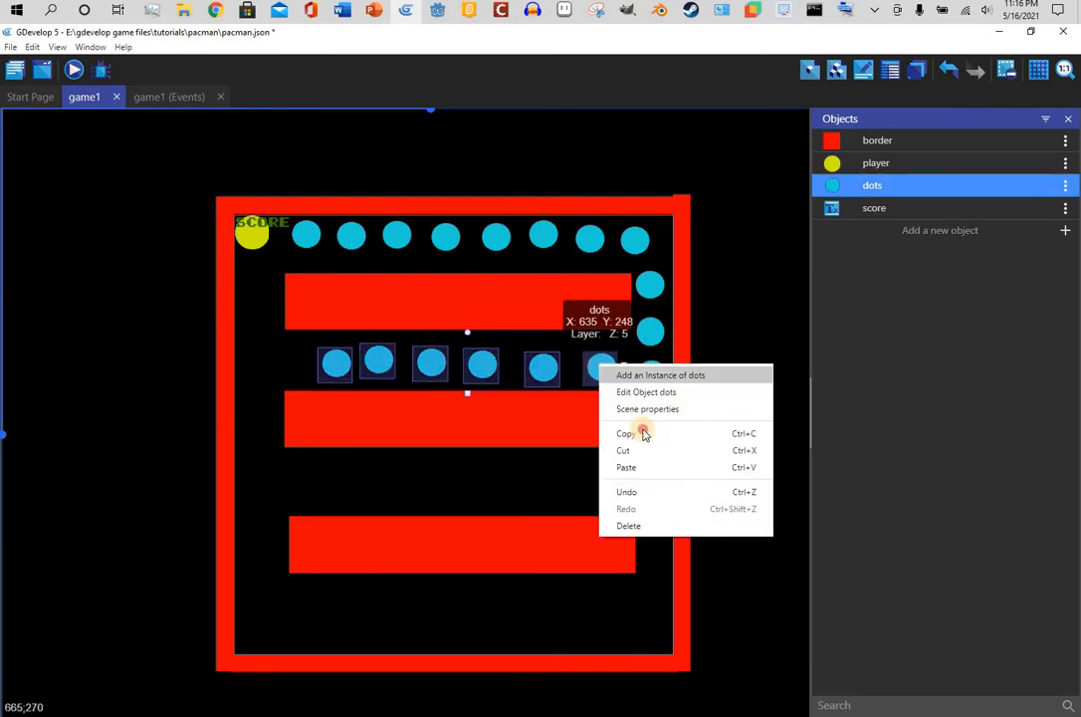
pyautogui.click(406, 502)
pyautogui.rightClick(409, 490)
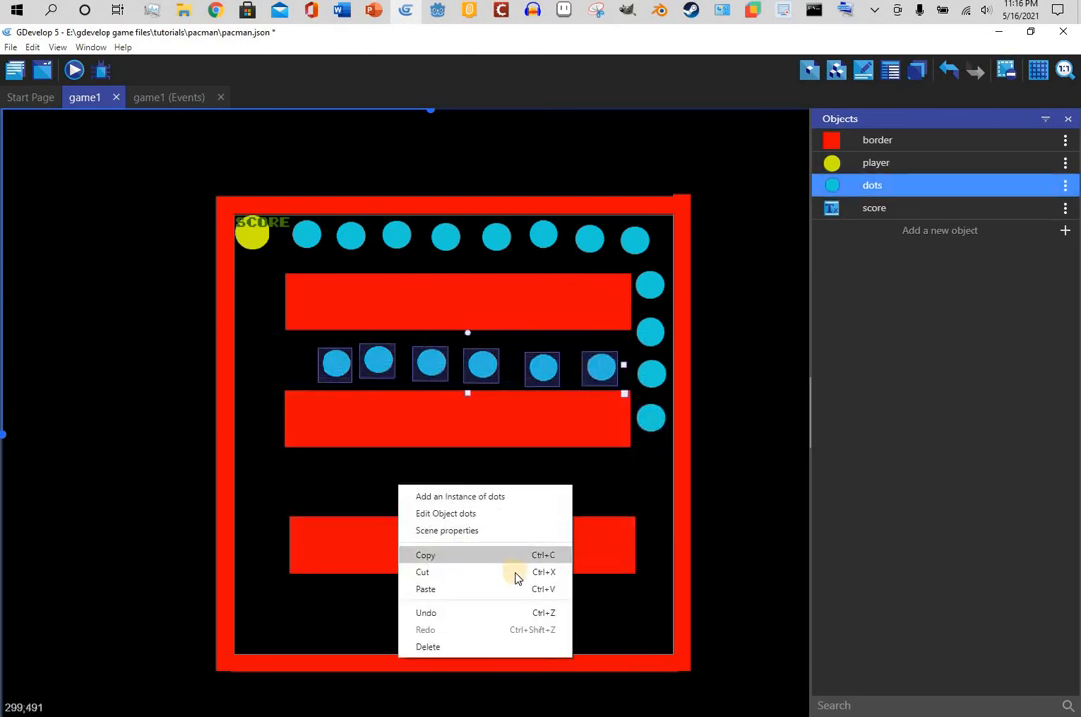
pyautogui.click(512, 590)
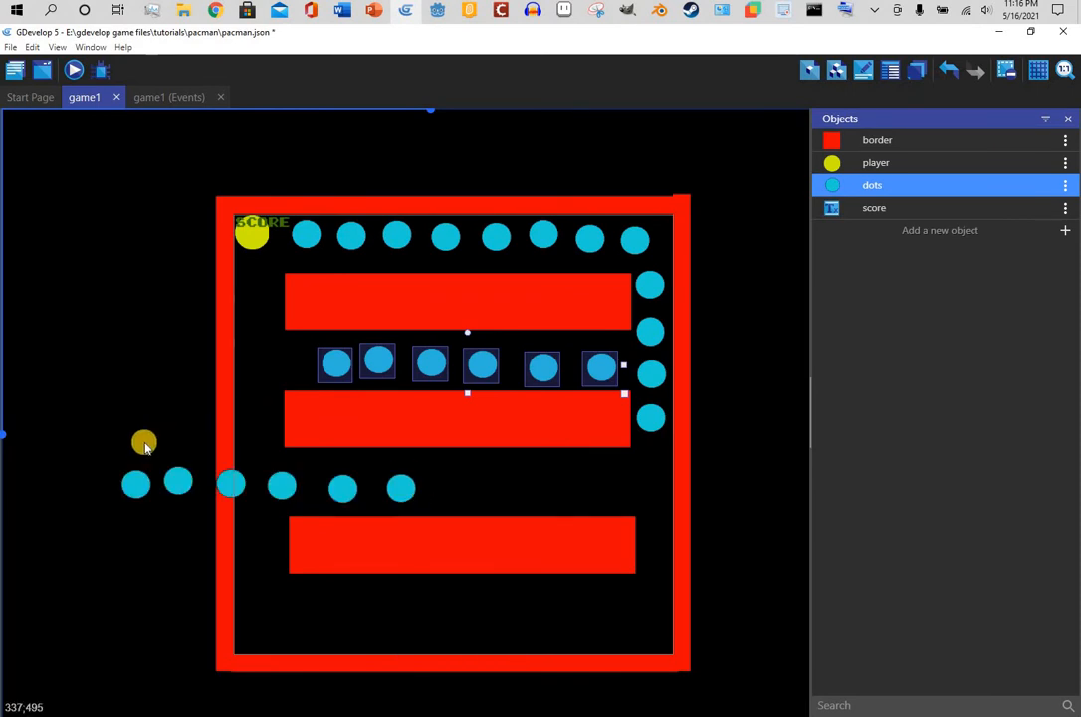
pyautogui.moveTo(383, 536); pyautogui.dragTo(504, 539)
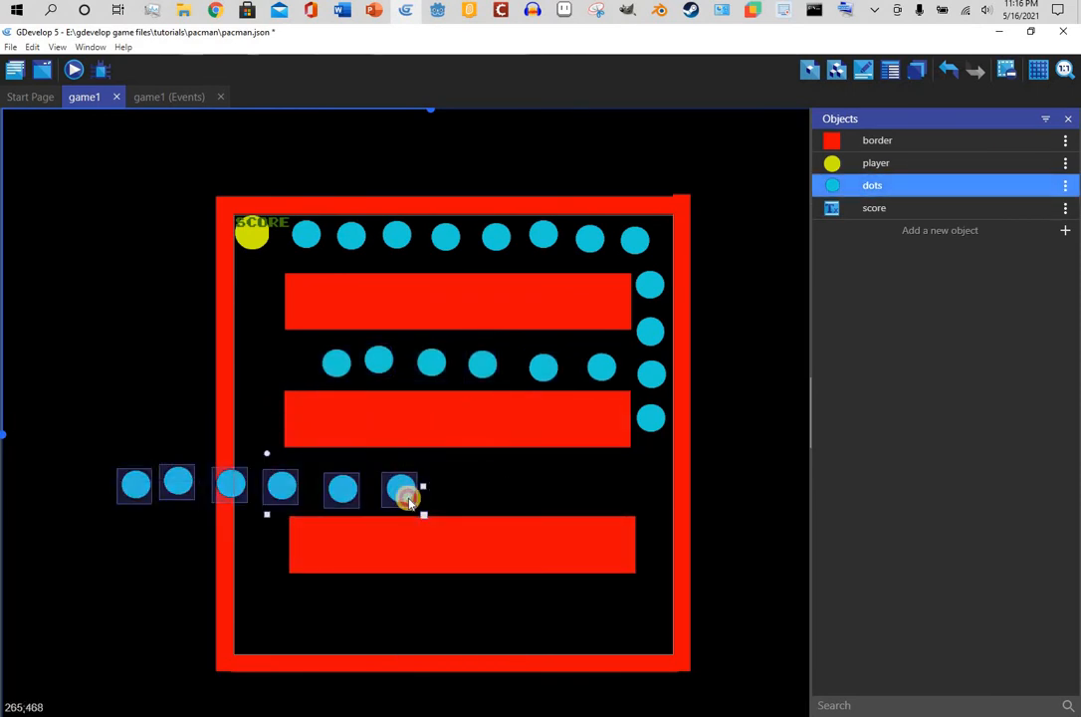
pyautogui.moveTo(407, 497); pyautogui.dragTo(598, 498)
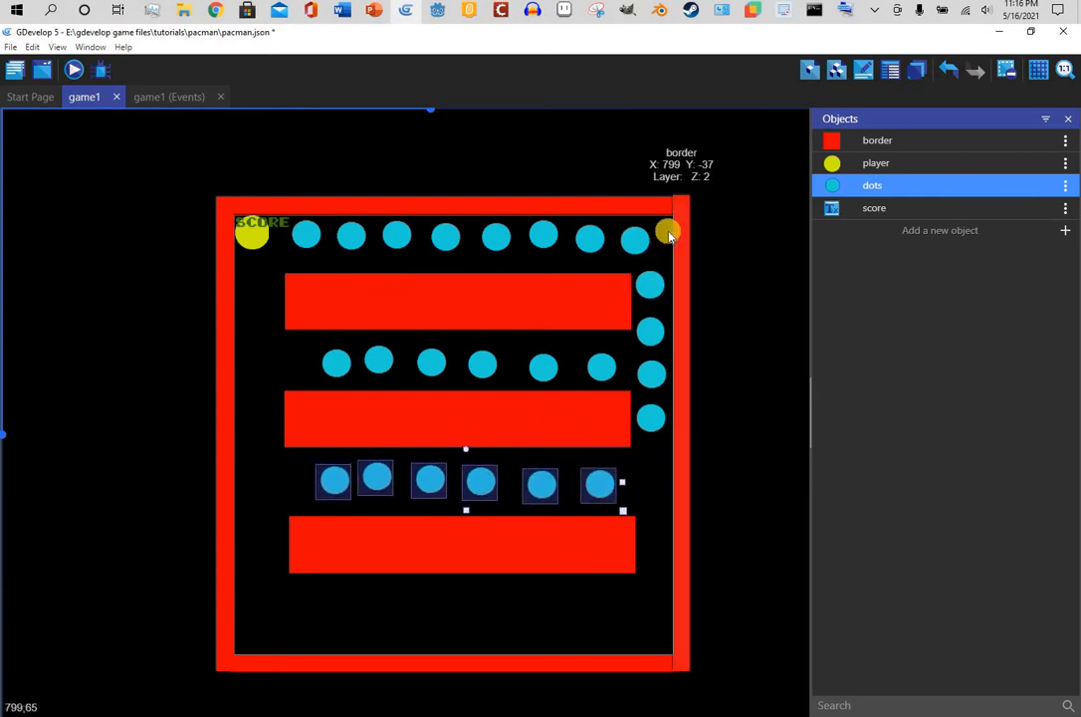
# Copy the four dots in the right-hand column and paste them lower down beside the right border wall
pyautogui.moveTo(672, 244); pyautogui.dragTo(648, 417)
pyautogui.rightClick(652, 426)
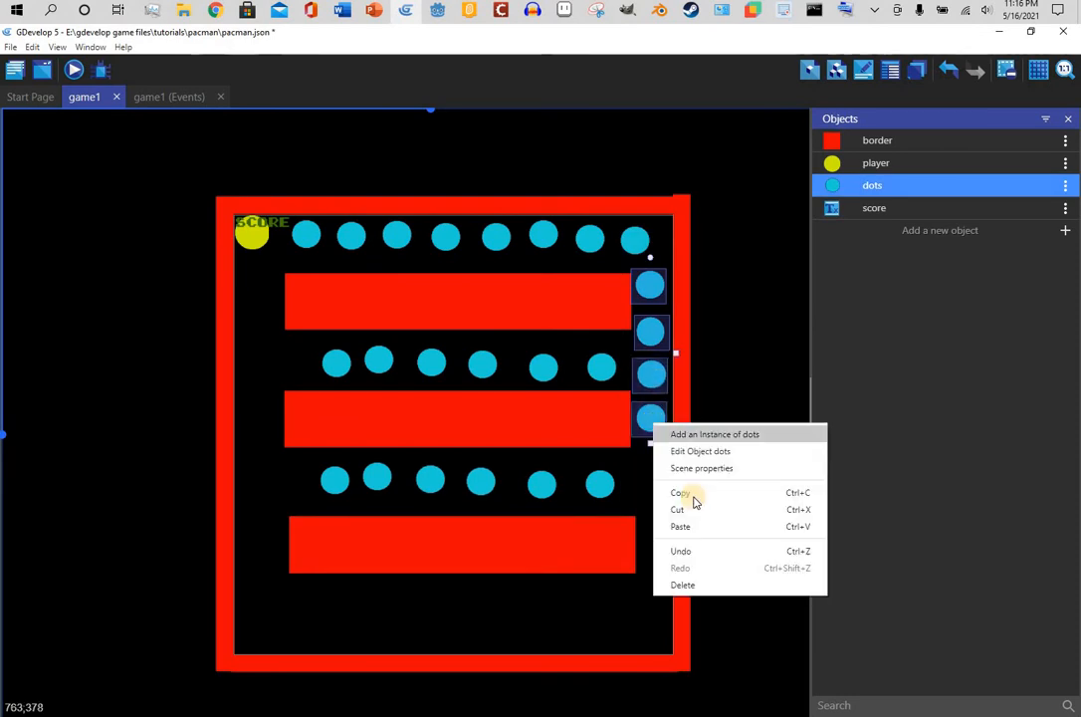
pyautogui.click(690, 495)
pyautogui.rightClick(665, 525)
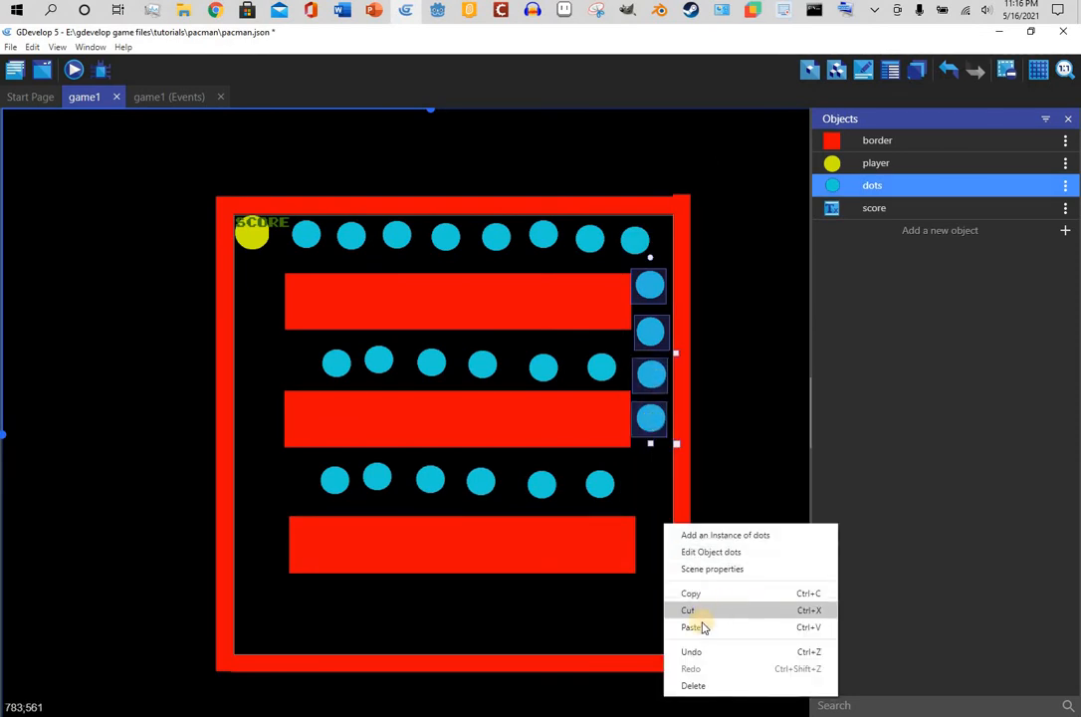
pyautogui.click(703, 626)
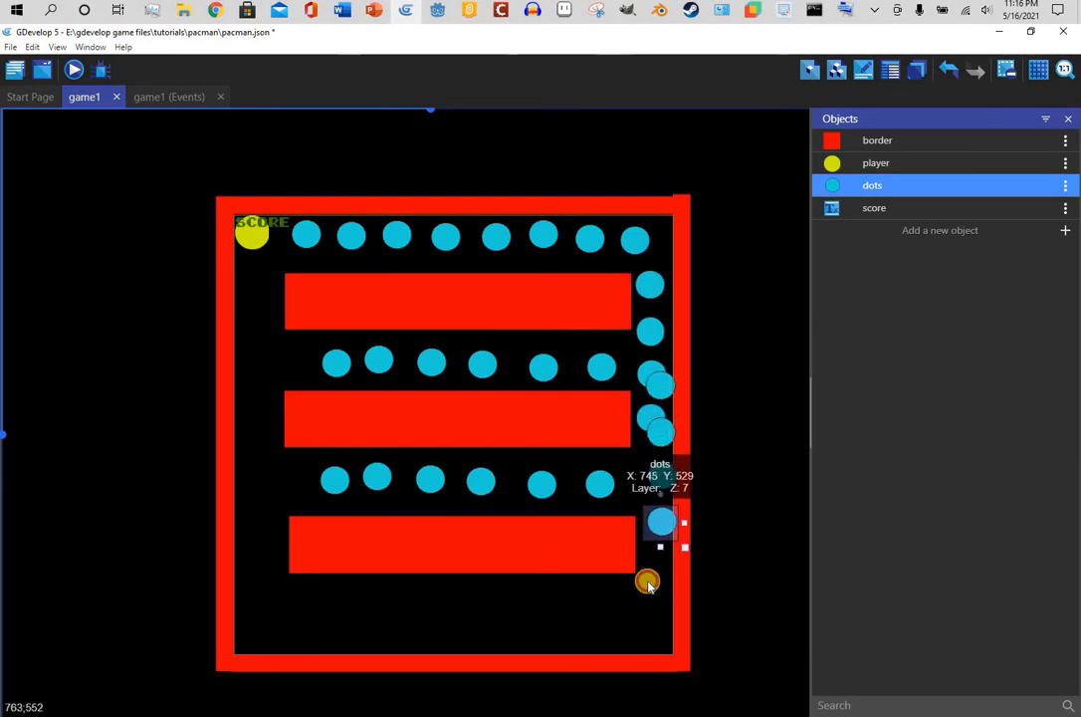
# Space the four pasted dots down the right-hand column, below the existing ones, to the level of the bottom corridor
pyautogui.moveTo(648, 582); pyautogui.dragTo(647, 619)
pyautogui.moveTo(656, 475); pyautogui.dragTo(652, 569)
pyautogui.moveTo(655, 437); pyautogui.dragTo(650, 497)
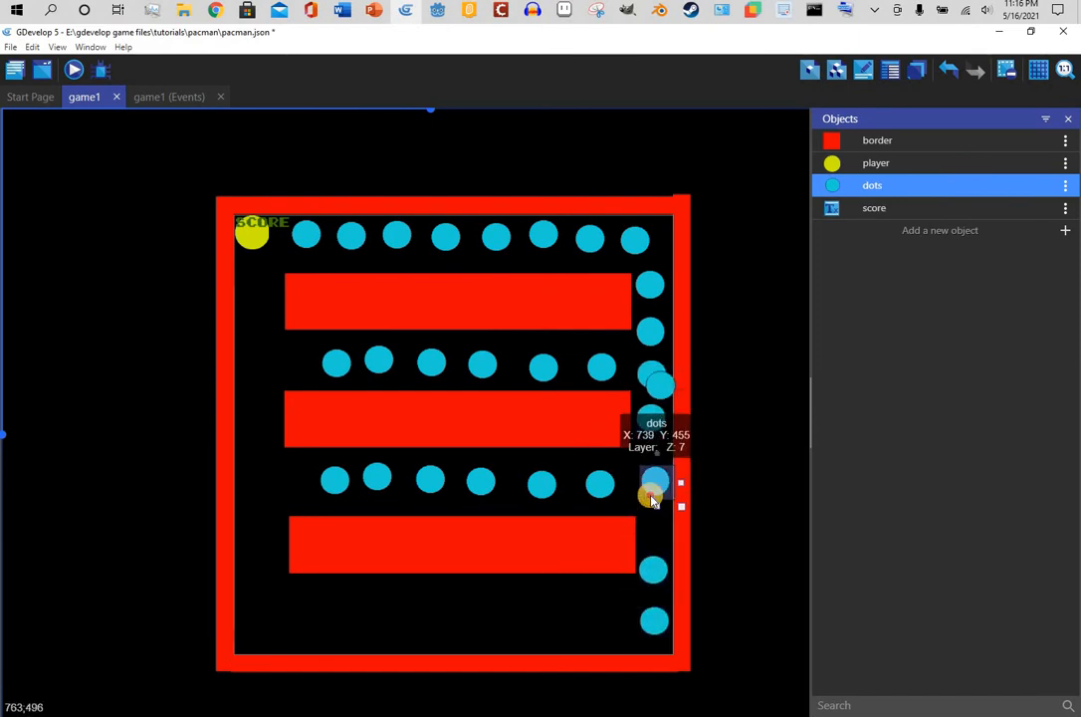
pyautogui.moveTo(656, 394); pyautogui.dragTo(647, 475)
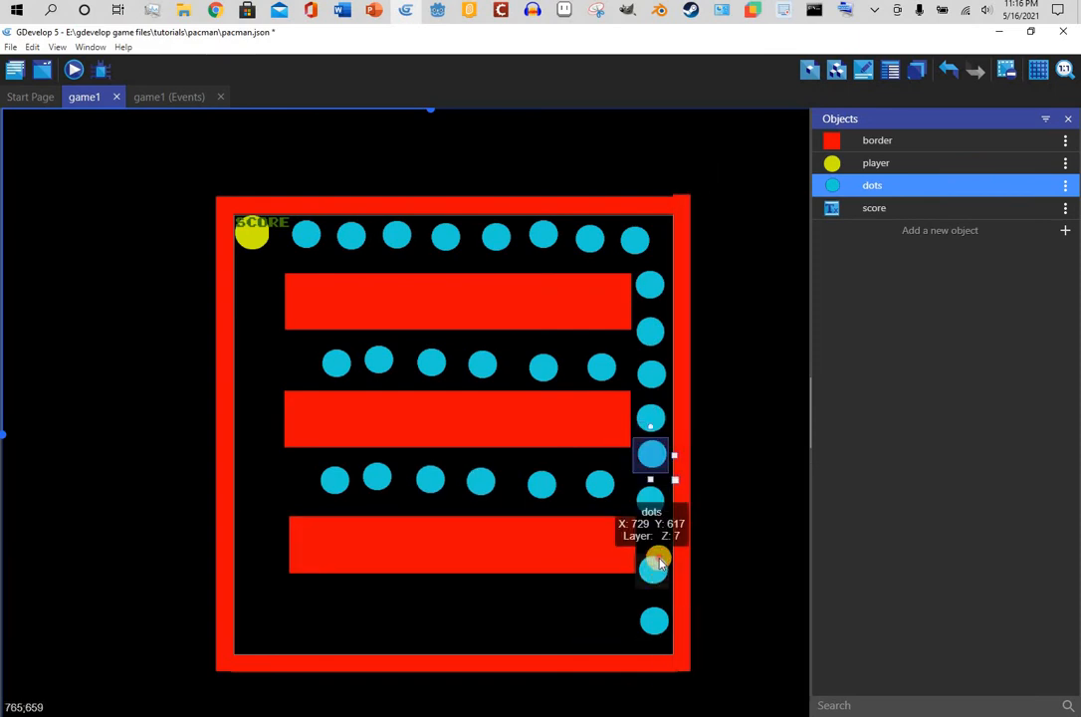
pyautogui.moveTo(660, 565); pyautogui.dragTo(647, 617)
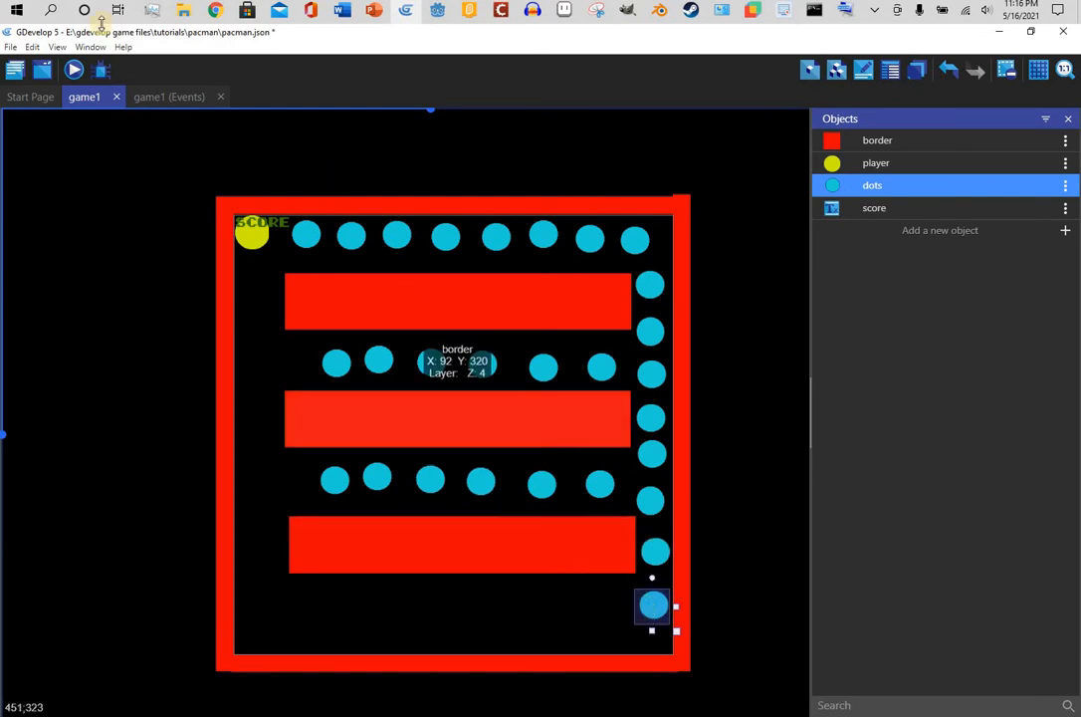
# Cut the six dots between the upper and middle bars along with the two adjacent column dots, and paste them back
pyautogui.moveTo(270, 311); pyautogui.dragTo(651, 376)
pyautogui.rightClick(652, 377)
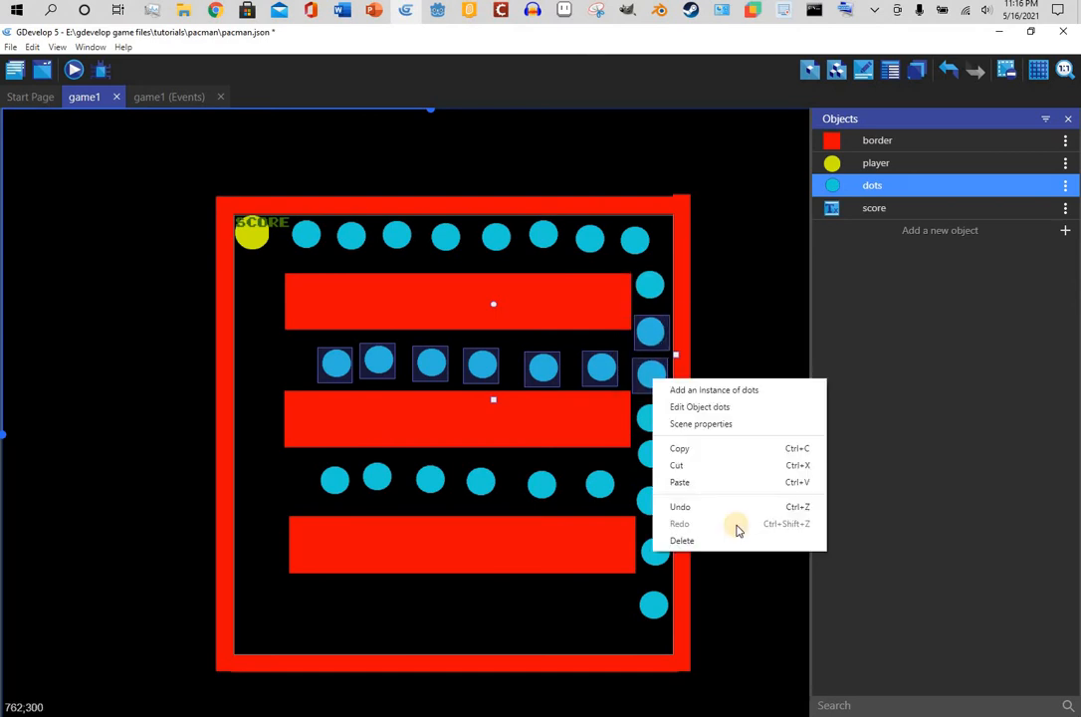
pyautogui.click(680, 452)
pyautogui.rightClick(417, 431)
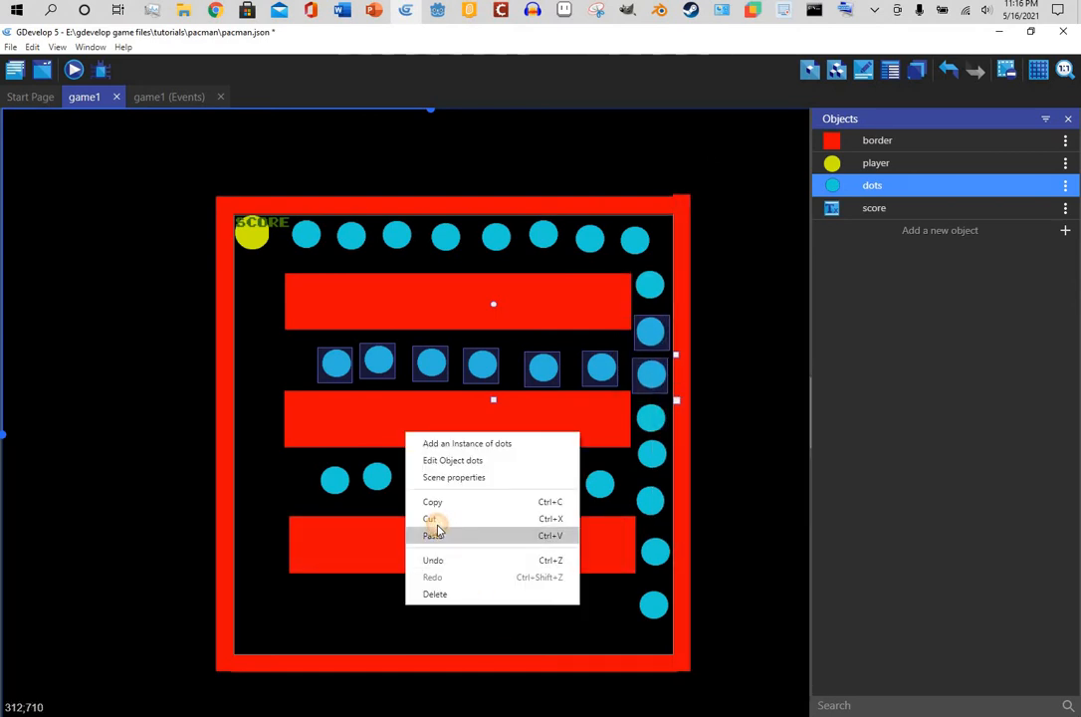
pyautogui.click(438, 517)
pyautogui.rightClick(462, 602)
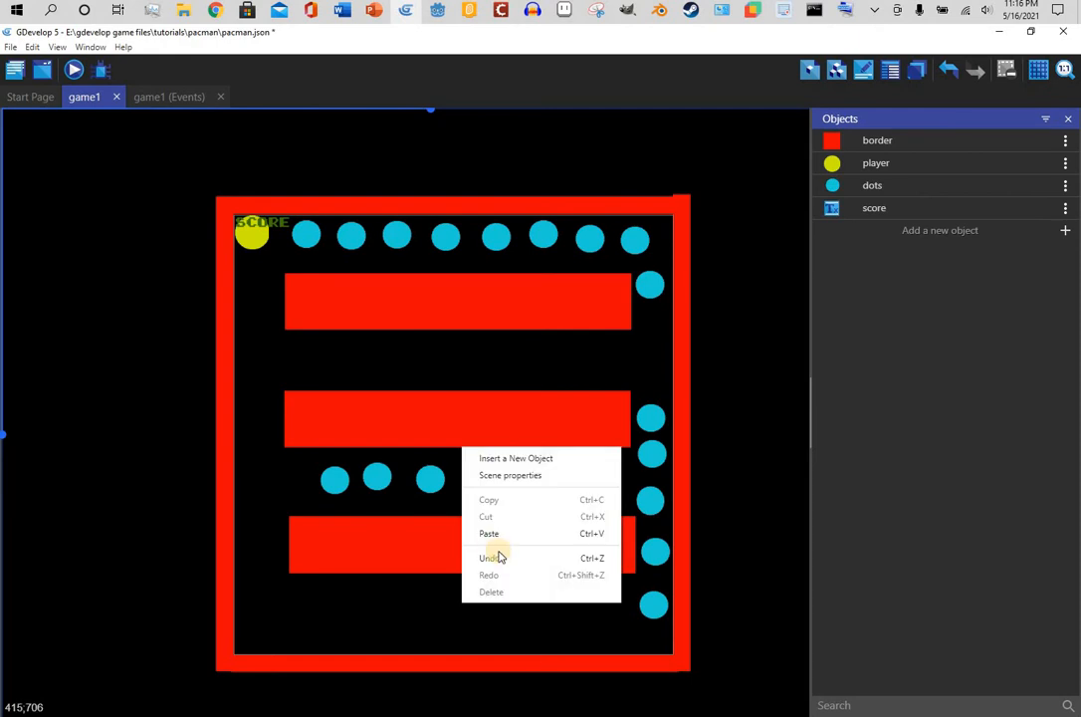
pyautogui.click(528, 533)
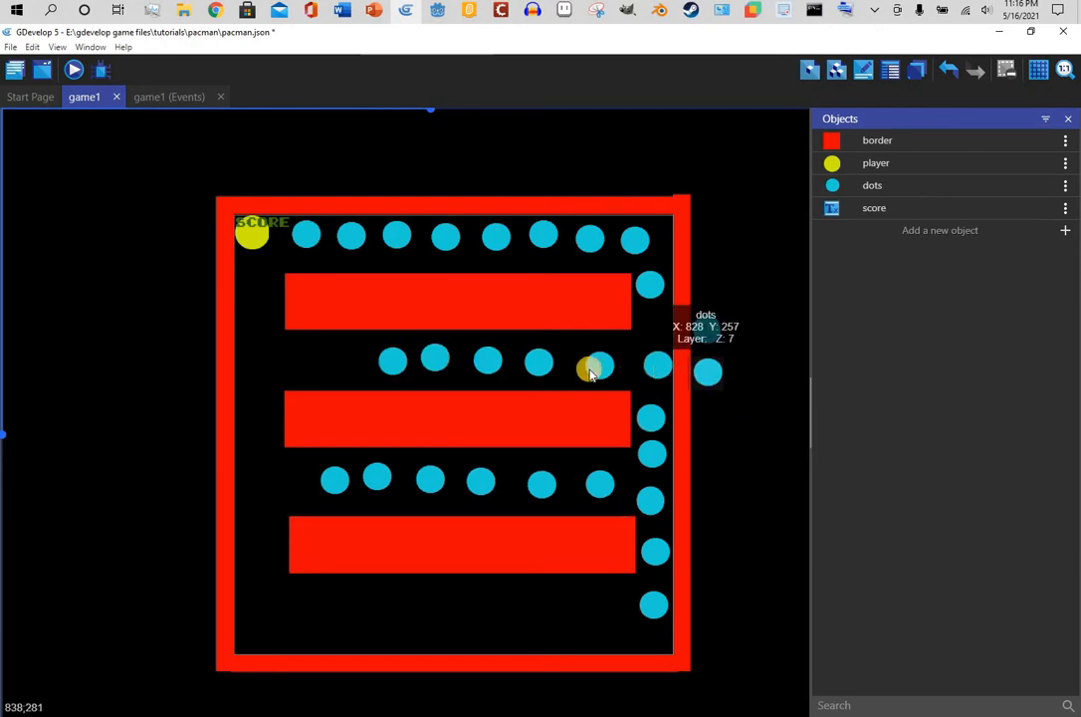
# Move the six pasted dots back into their corridor and the two outlying dots back into the right-hand column
pyautogui.moveTo(357, 335); pyautogui.dragTo(707, 408)
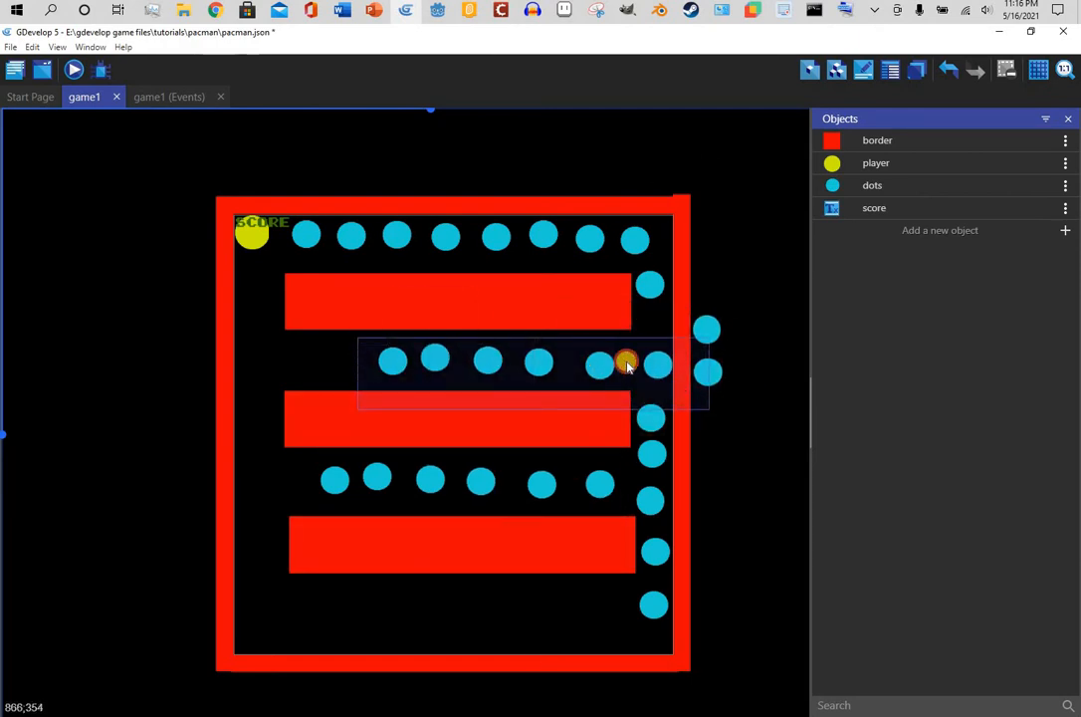
pyautogui.moveTo(610, 371); pyautogui.dragTo(561, 367)
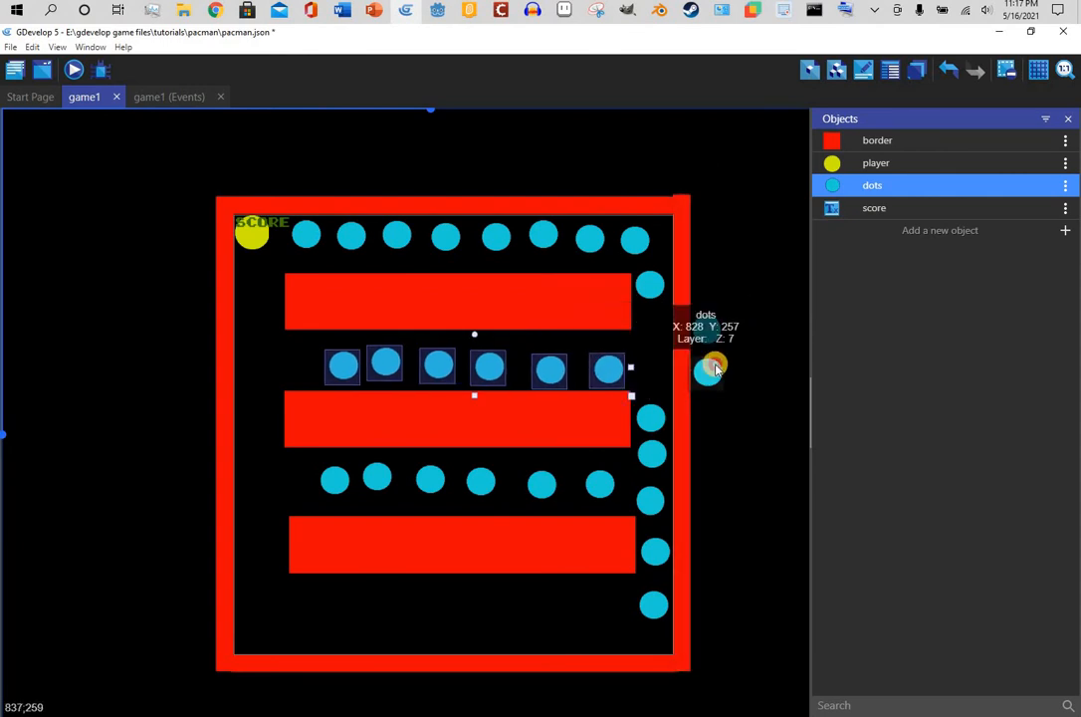
pyautogui.click(677, 406)
pyautogui.moveTo(687, 385); pyautogui.dragTo(627, 390)
# Cut the two right-hand column dots beside the upper corridor and try to paste them back
pyautogui.rightClick(380, 457)
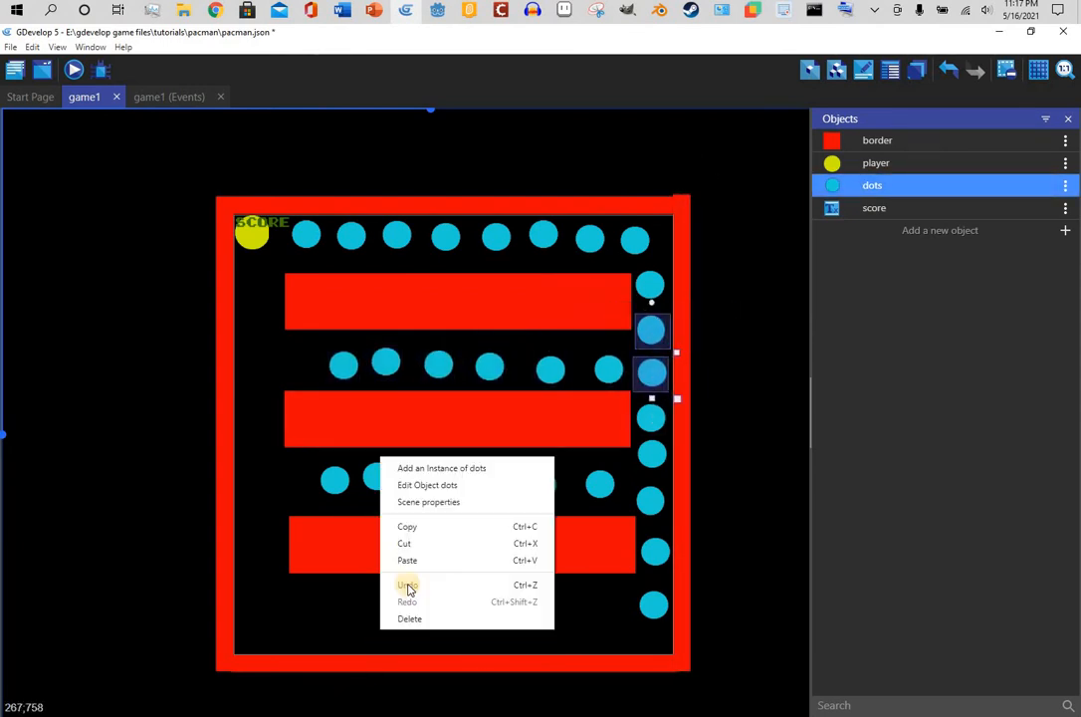
pyautogui.click(405, 544)
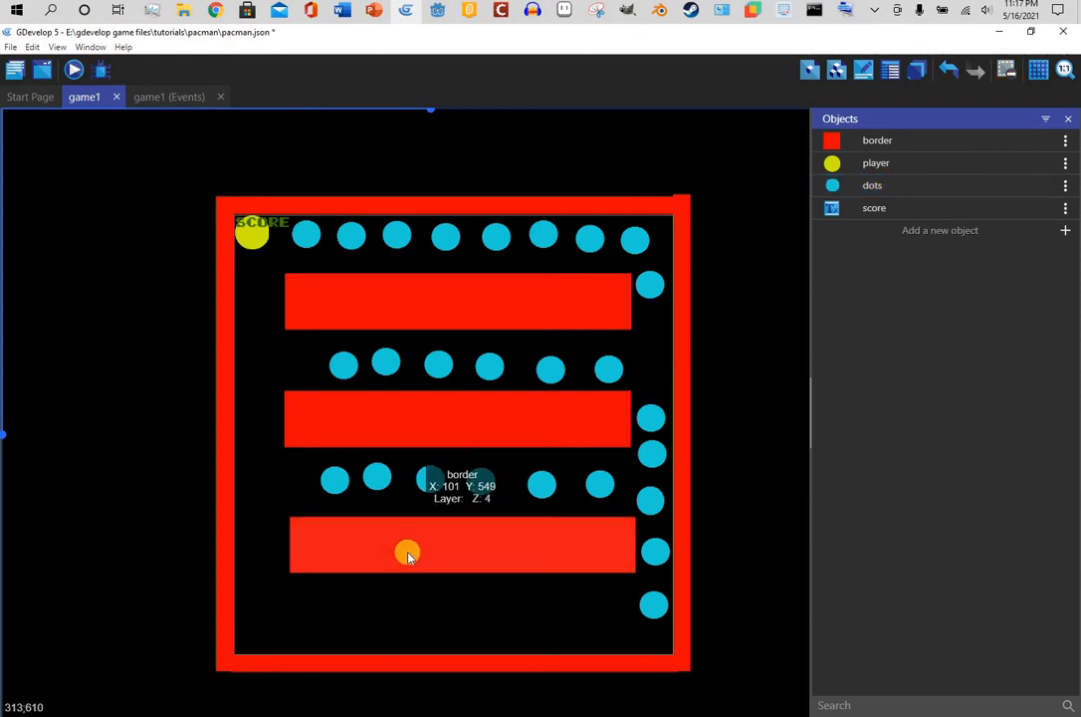
pyautogui.rightClick(647, 366)
pyautogui.click(669, 448)
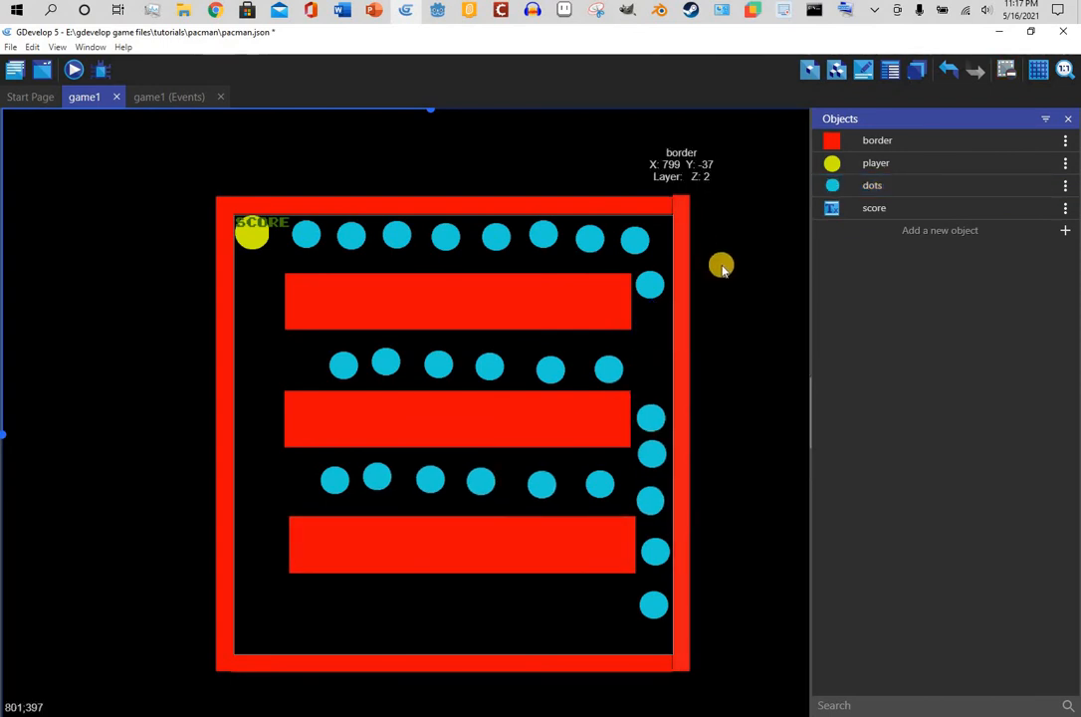
pyautogui.rightClick(720, 303)
pyautogui.click(758, 389)
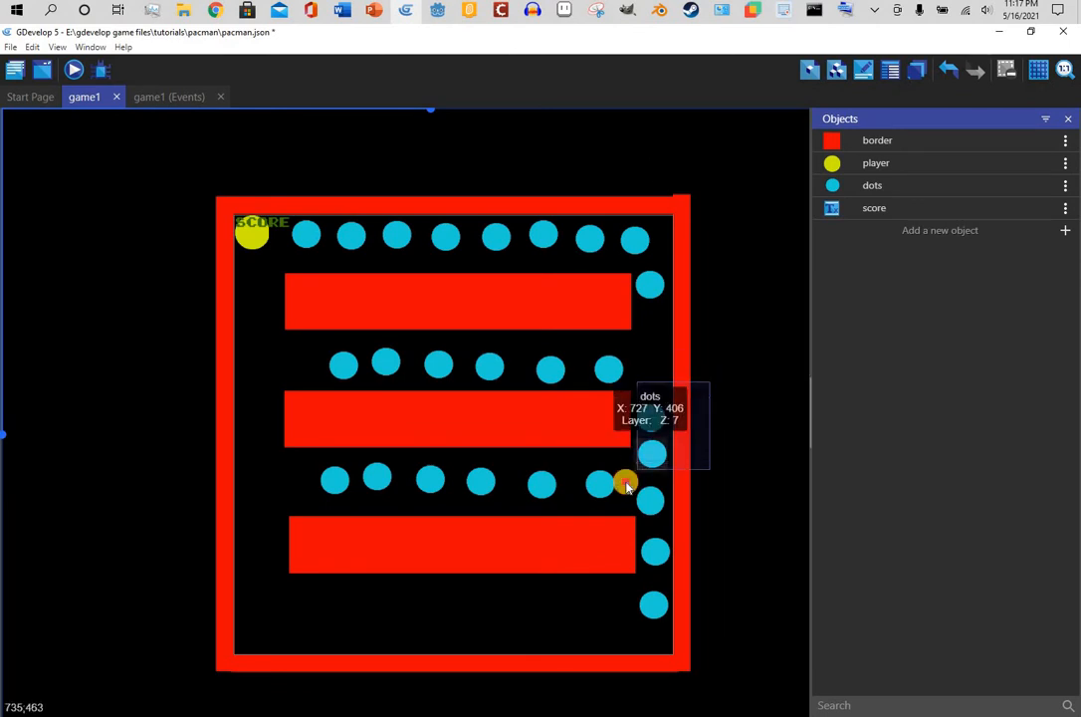
# Copy the two right-hand column dots beside the middle bar, paste them higher up, and space them to fill the column's gap
pyautogui.click(649, 446)
pyautogui.rightClick(663, 438)
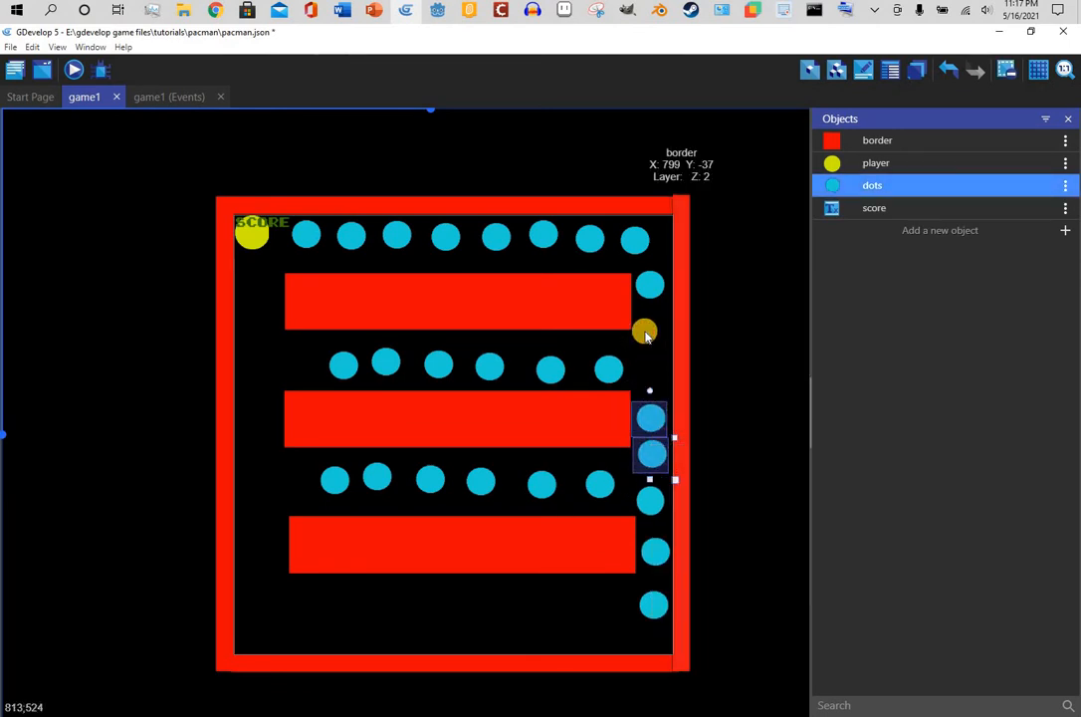
pyautogui.rightClick(646, 331)
pyautogui.click(685, 431)
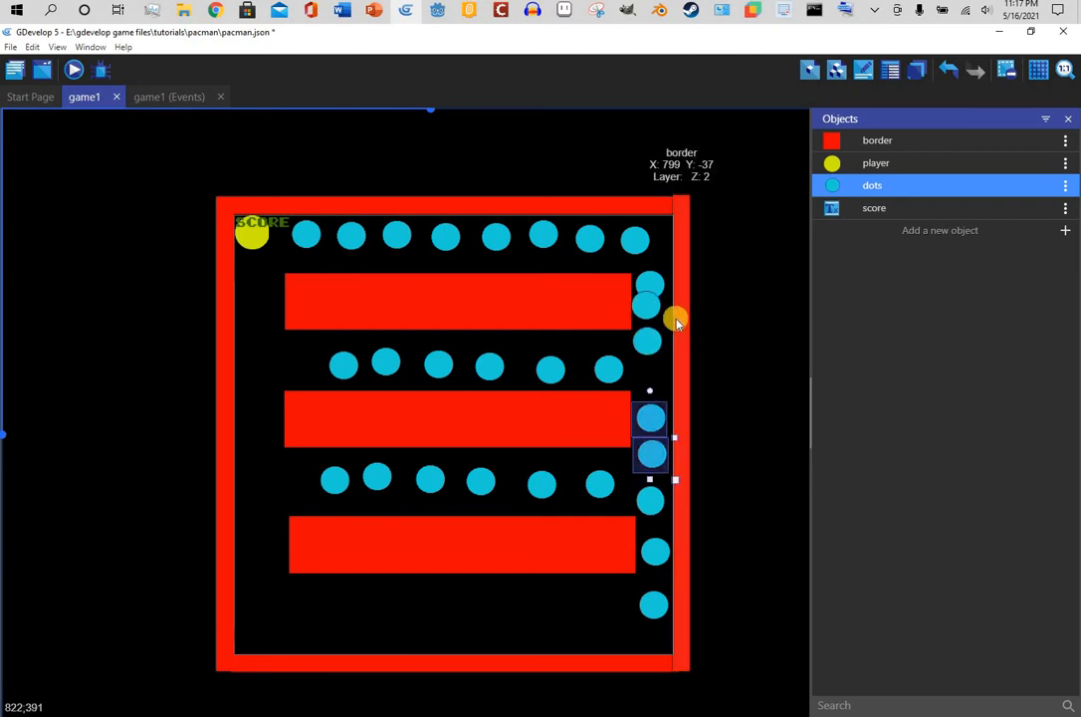
pyautogui.moveTo(645, 305); pyautogui.dragTo(652, 386)
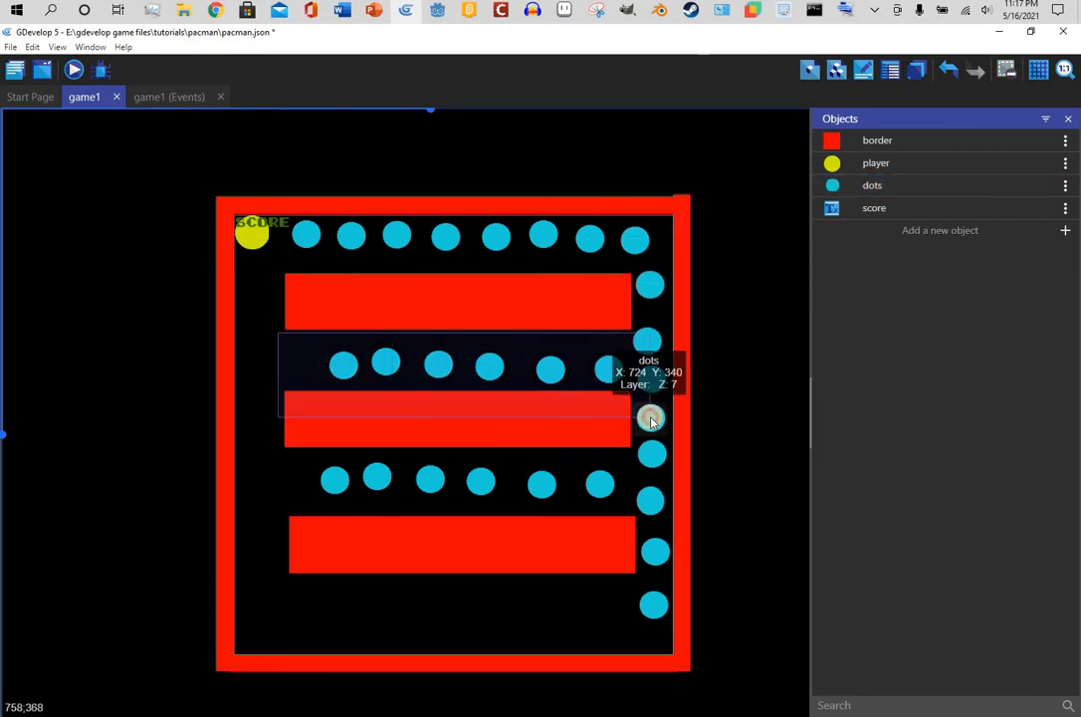
# Copy the six dots between the upper and middle bars and place the pasted row in the corridor below the lowest bar
pyautogui.moveTo(595, 376); pyautogui.dragTo(594, 370)
pyautogui.rightClick(593, 371)
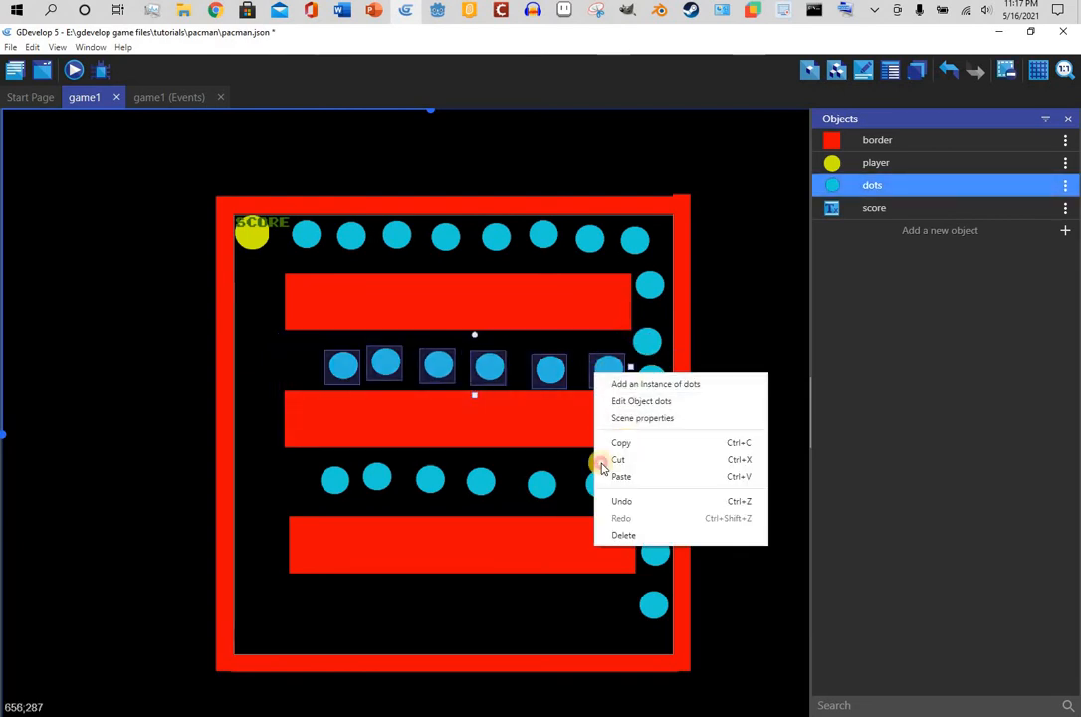
pyautogui.click(391, 618)
pyautogui.rightClick(492, 594)
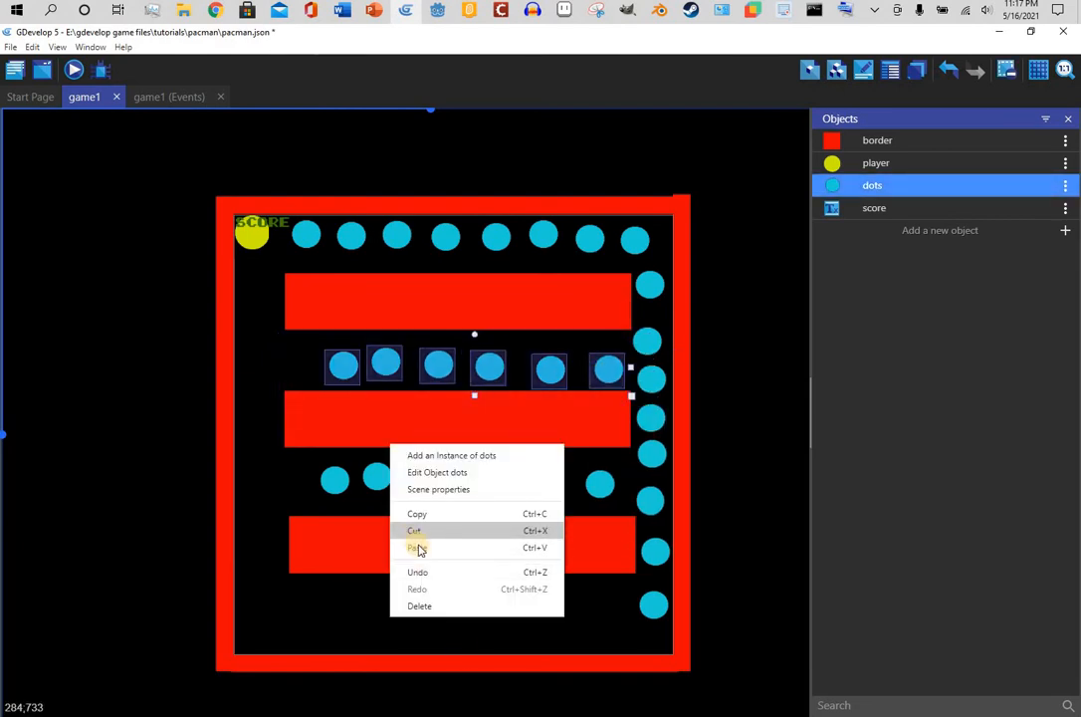
pyautogui.click(438, 546)
pyautogui.moveTo(107, 538); pyautogui.dragTo(454, 653)
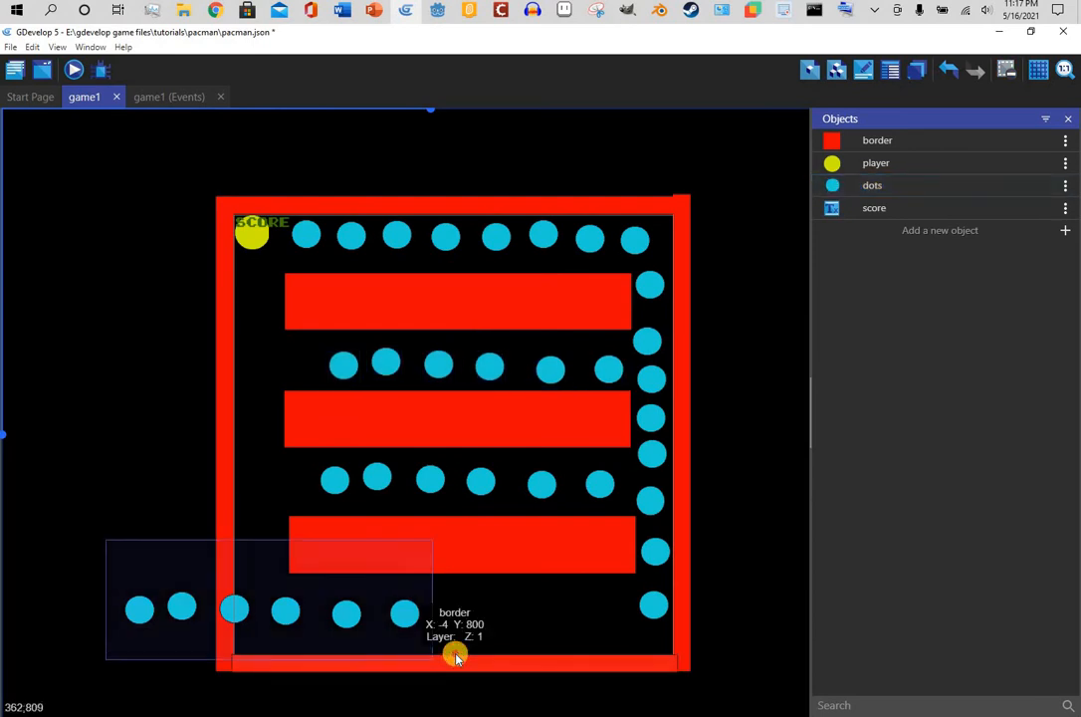
pyautogui.moveTo(392, 613); pyautogui.dragTo(584, 612)
# Copy the right-hand dot column, paste it beside the left border wall, and delete the border wall copy pasted along with it
pyautogui.moveTo(726, 172); pyautogui.dragTo(619, 673)
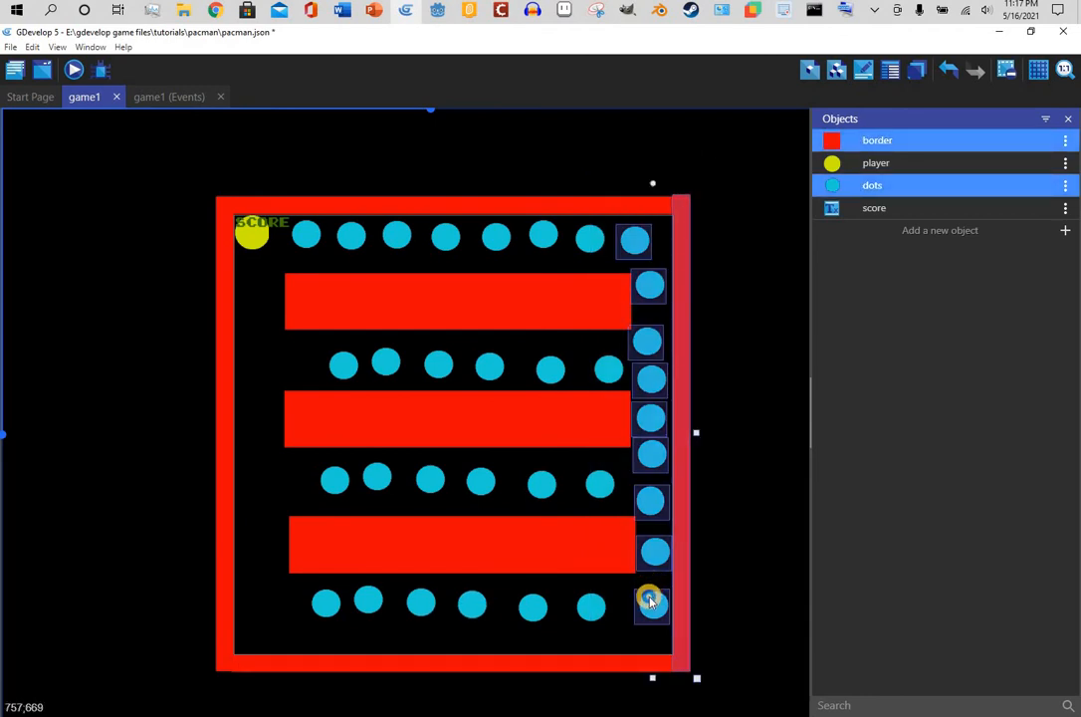
pyautogui.rightClick(649, 601)
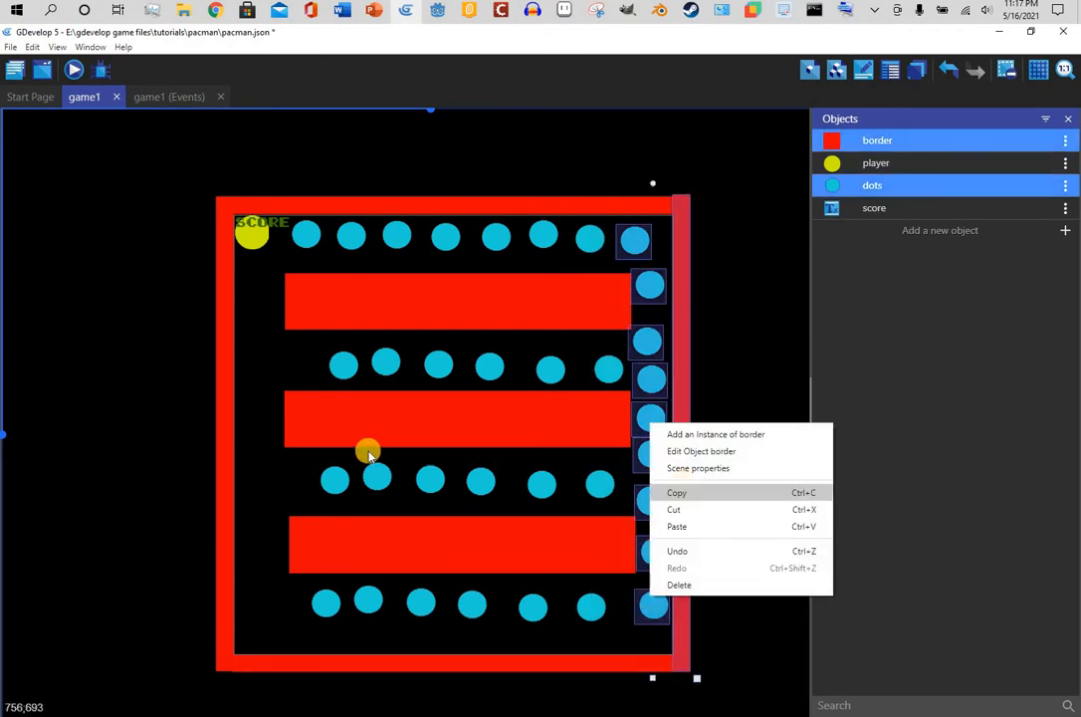
pyautogui.rightClick(269, 476)
pyautogui.rightClick(332, 582)
pyautogui.click(331, 579)
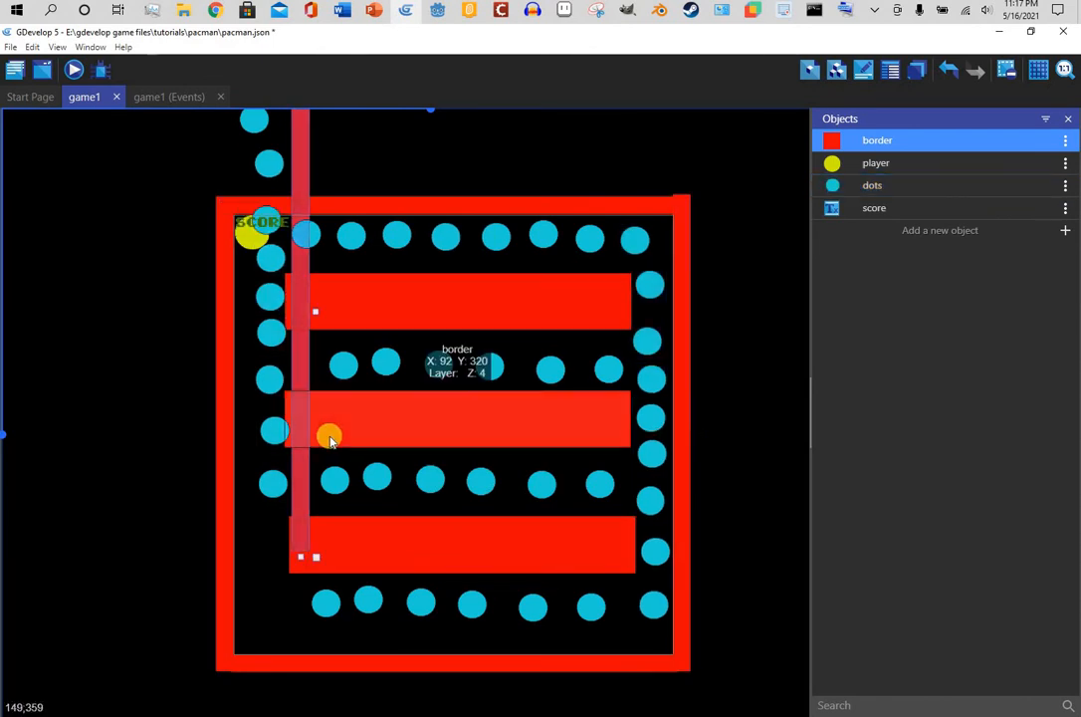
pyautogui.press('Delete')
# Move the two pasted dots lying above the maze to the lower end of the left-hand column
pyautogui.scroll(2, 223, 214)
pyautogui.scroll(-6, 223, 214)
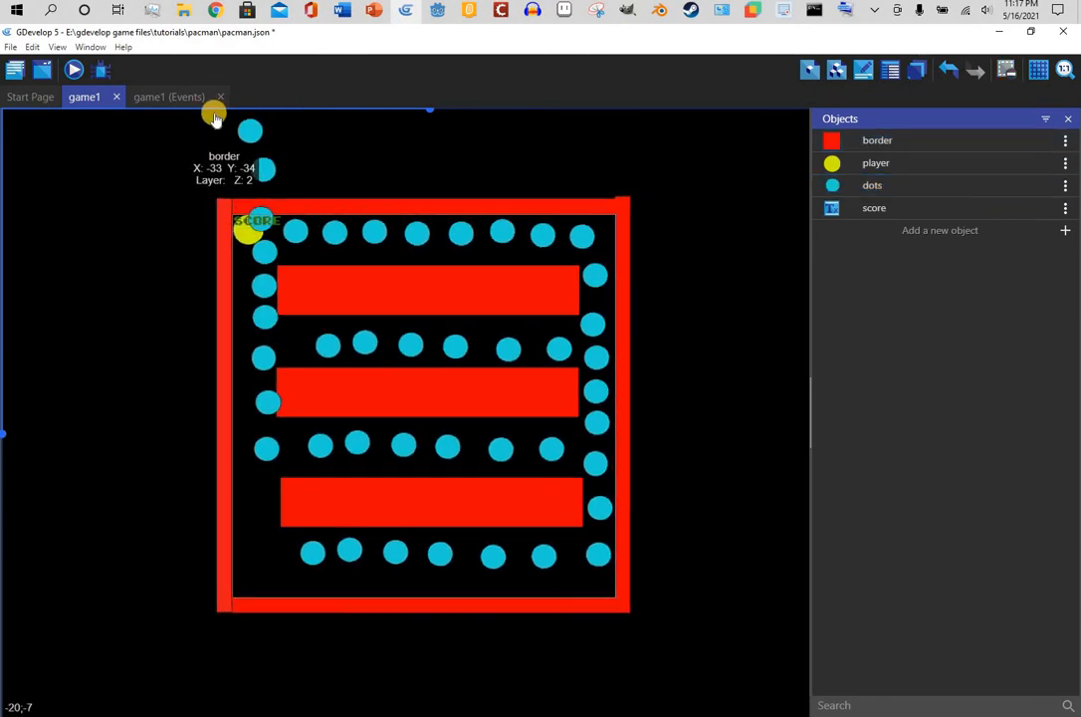
pyautogui.click(292, 110)
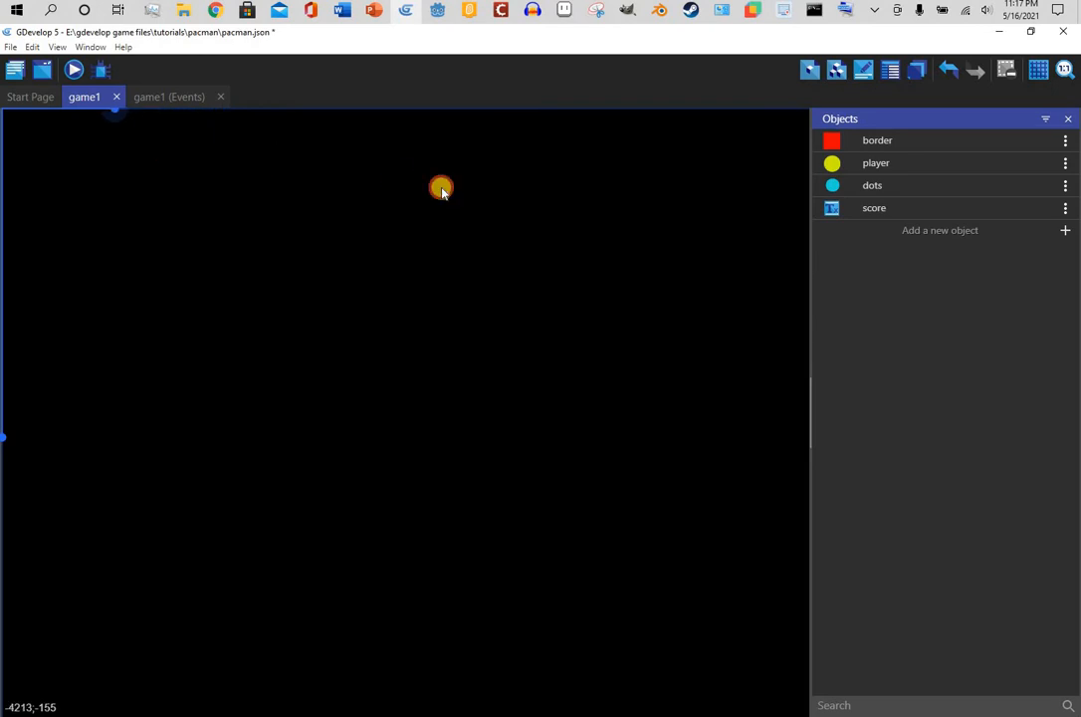
pyautogui.moveTo(441, 187); pyautogui.dragTo(358, 154)
pyautogui.moveTo(245, 170); pyautogui.dragTo(236, 558)
pyautogui.moveTo(232, 473); pyautogui.dragTo(241, 528)
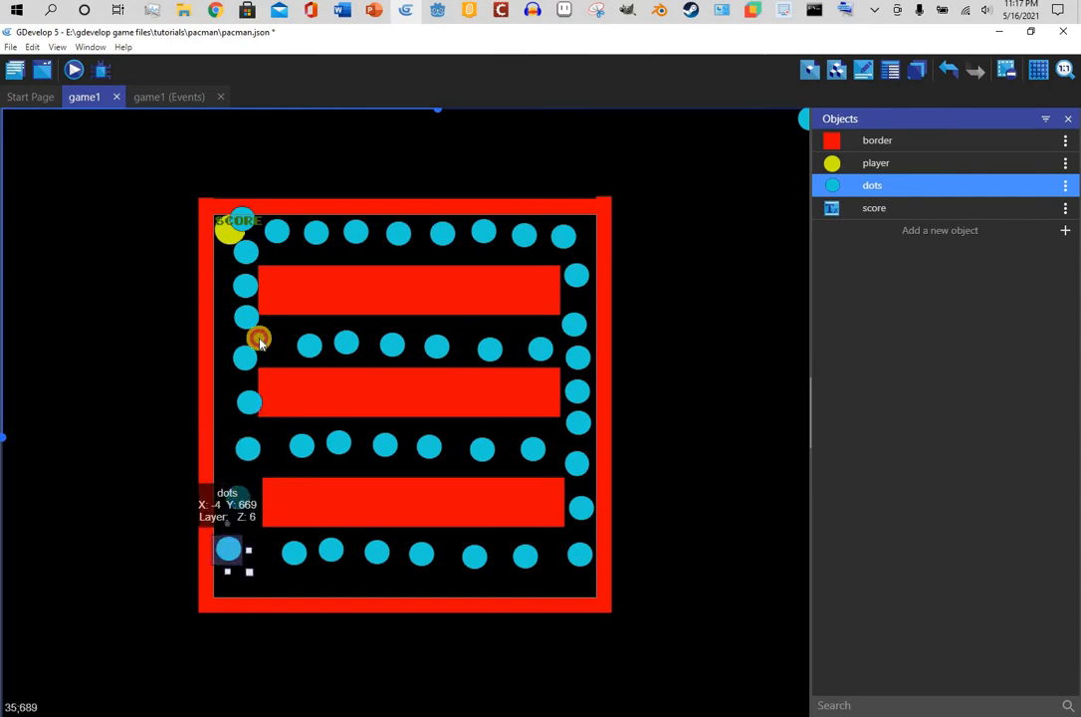
# Delete the score text and extra dot overlapping the player, and line up the lowest left-column dot with the bottom dot row
pyautogui.click(242, 228)
pyautogui.press('Delete')
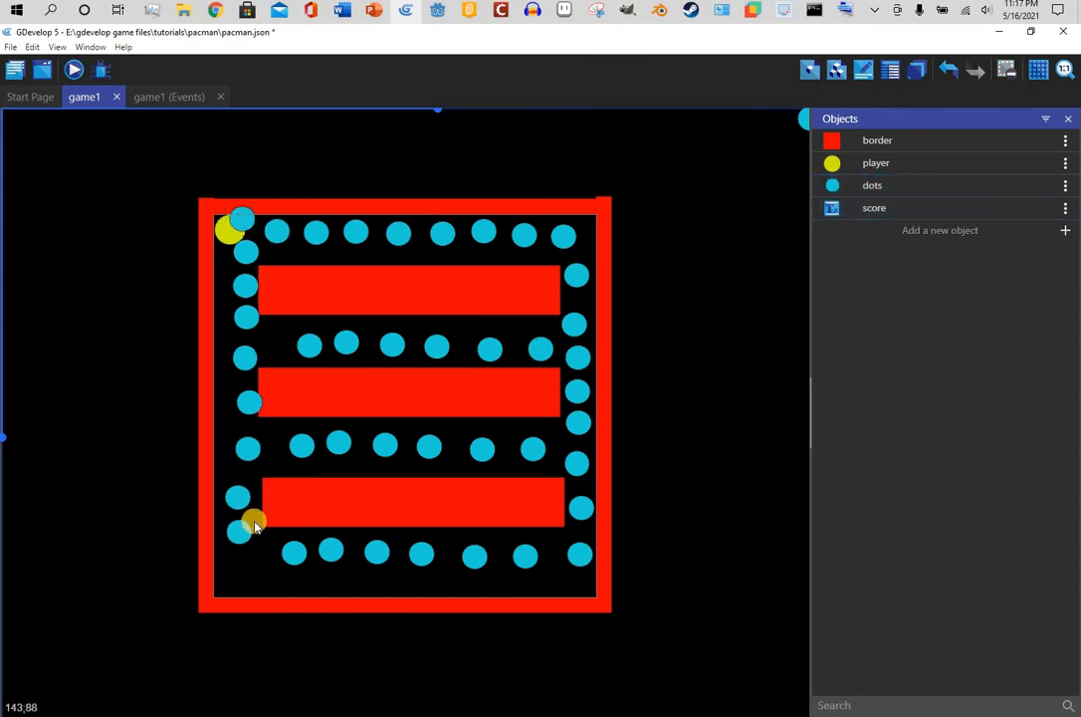
pyautogui.click(239, 563)
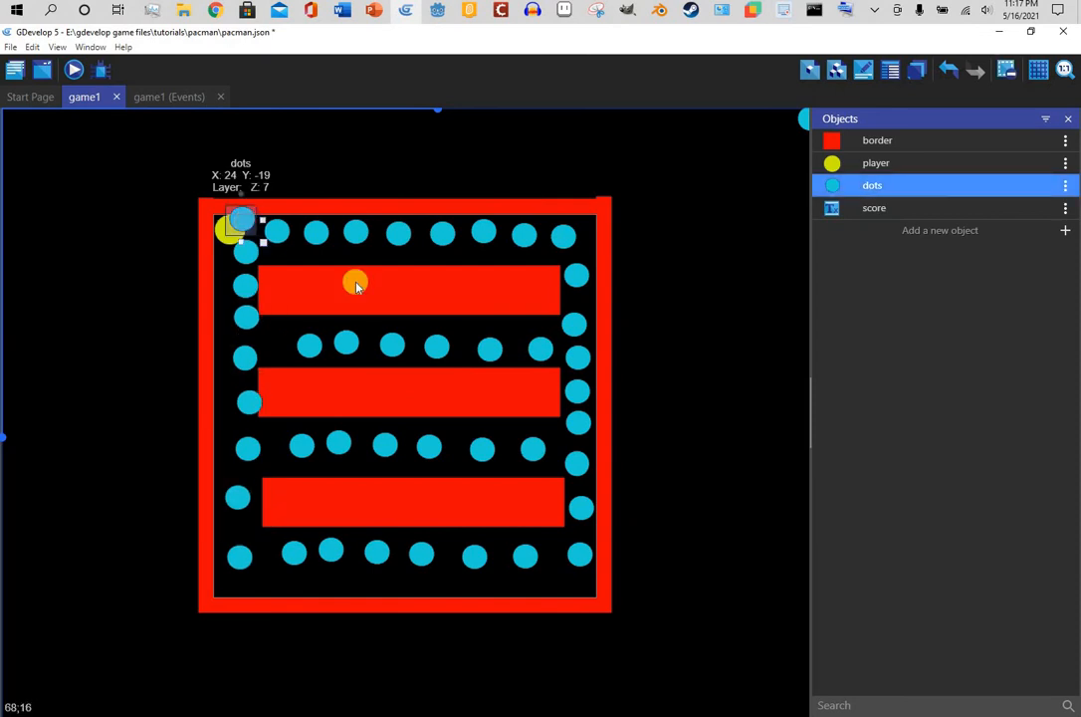
pyautogui.press('Delete')
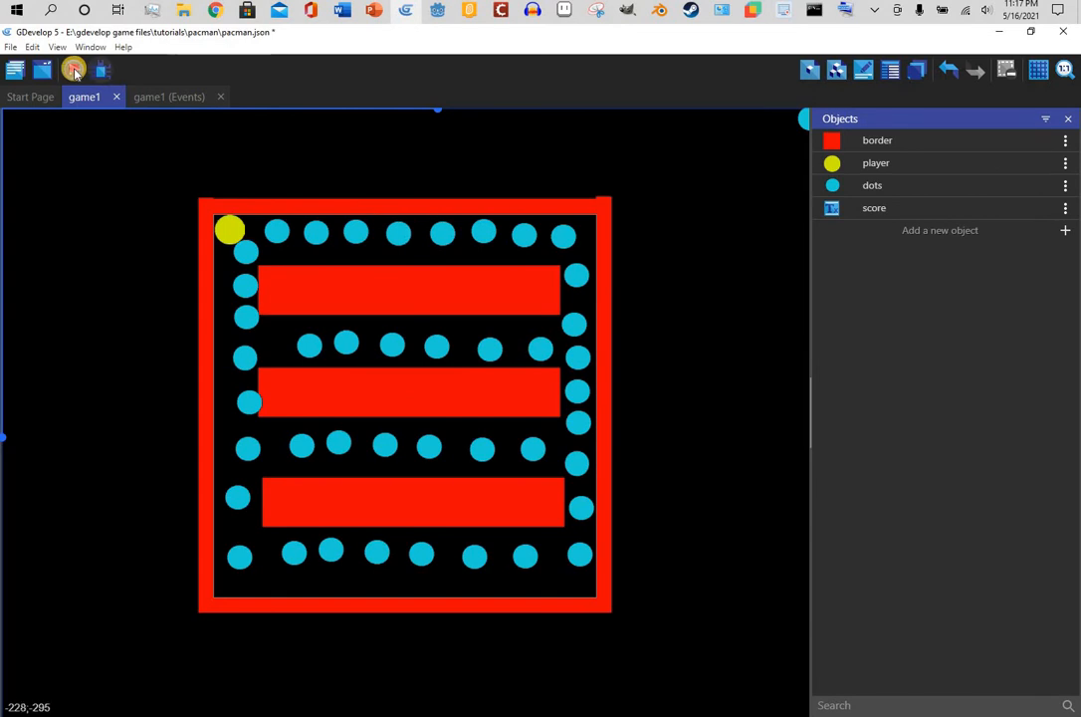
# Preview the game, steer the player right along the top corridor to eat dots, and close the preview
pyautogui.click(72, 73)
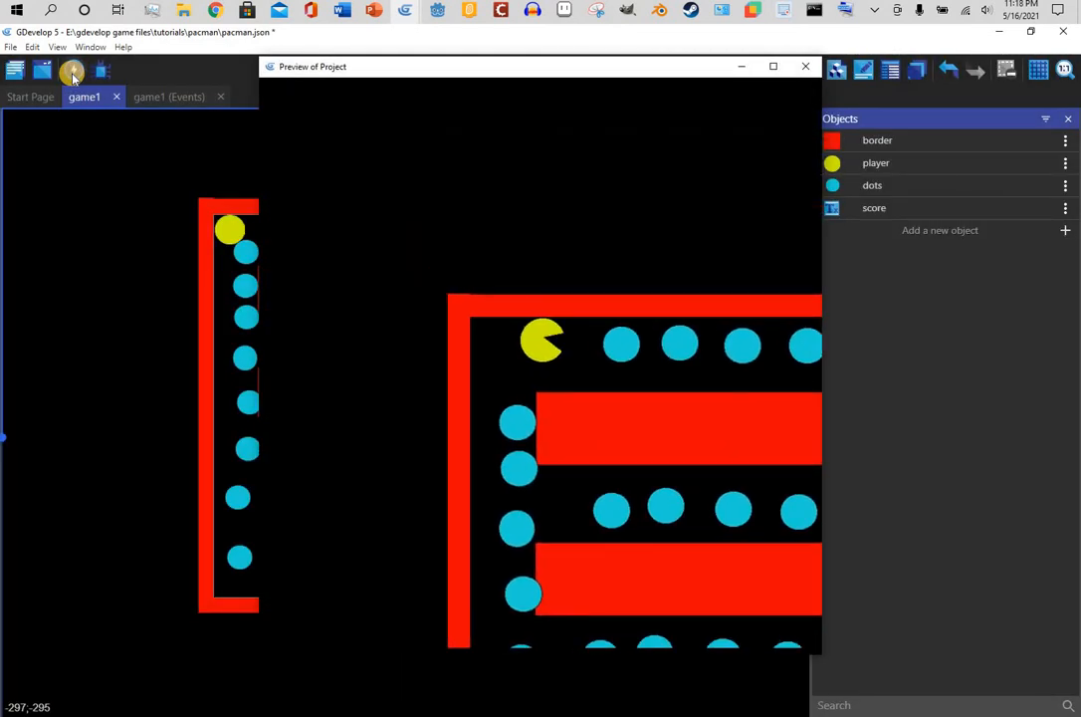
pyautogui.press('Right')
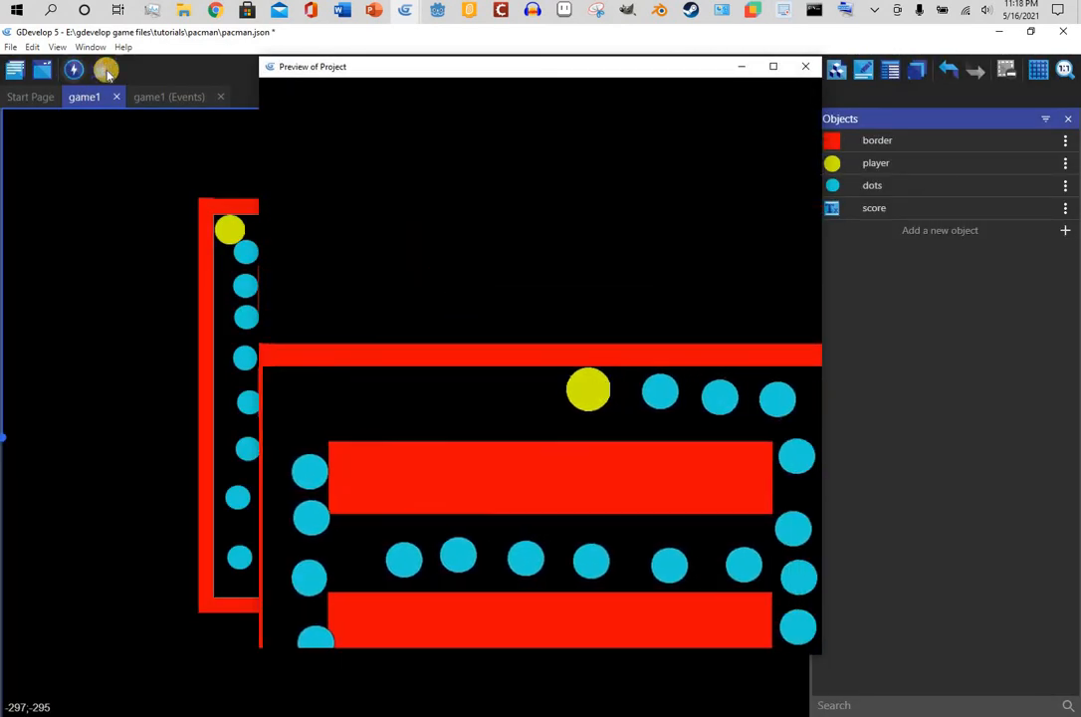
pyautogui.click(773, 66)
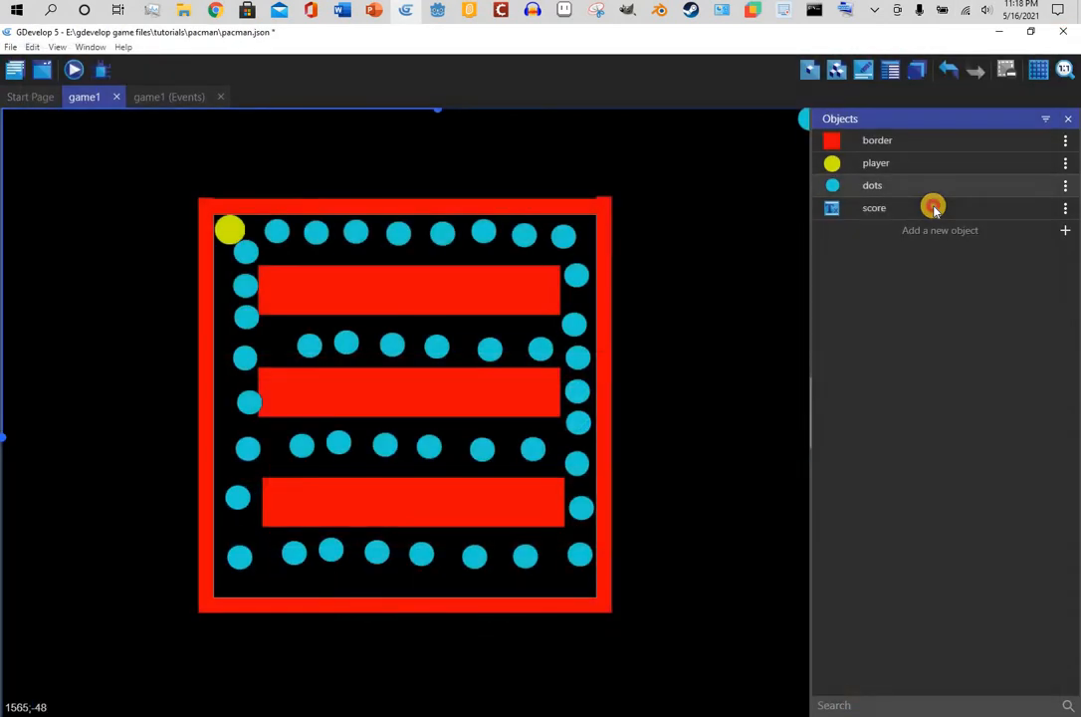
# Add the score text object back to the scene at X 0, Y 5, over the player
pyautogui.click(934, 207)
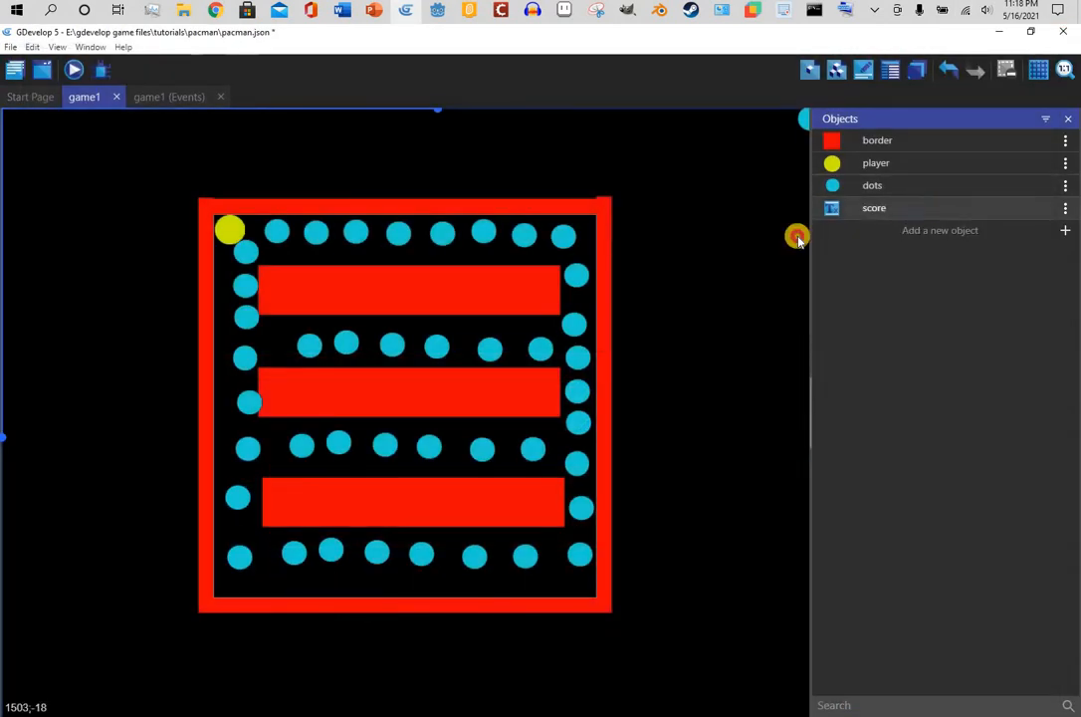
pyautogui.moveTo(880, 214); pyautogui.dragTo(314, 287)
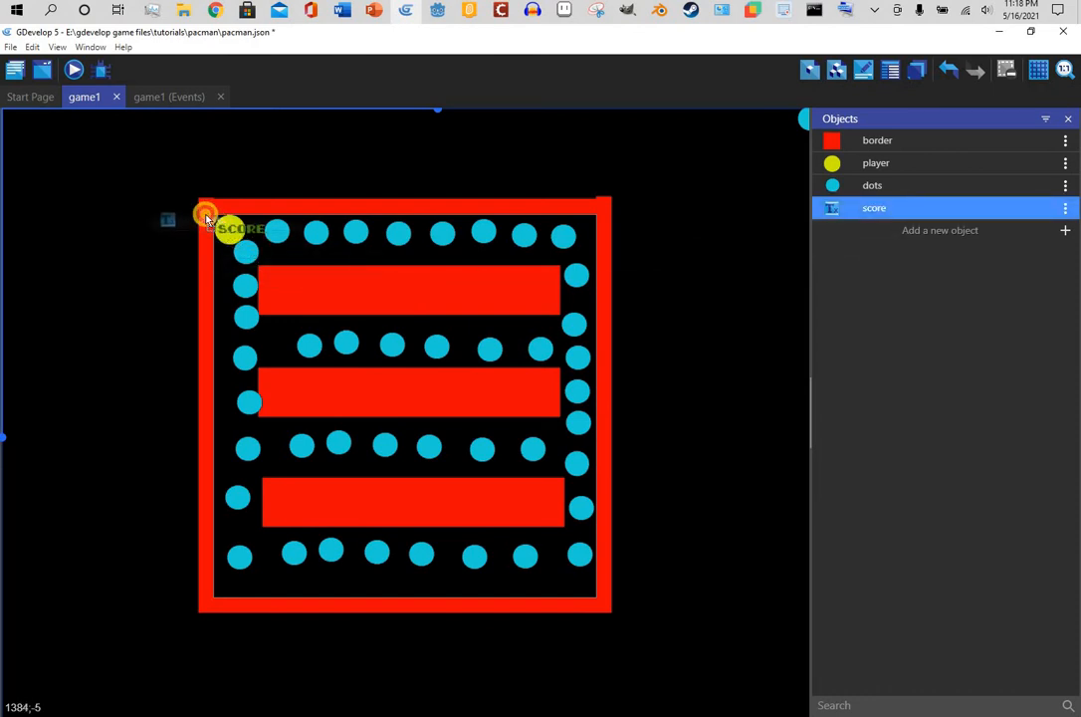
pyautogui.moveTo(209, 219); pyautogui.dragTo(215, 221)
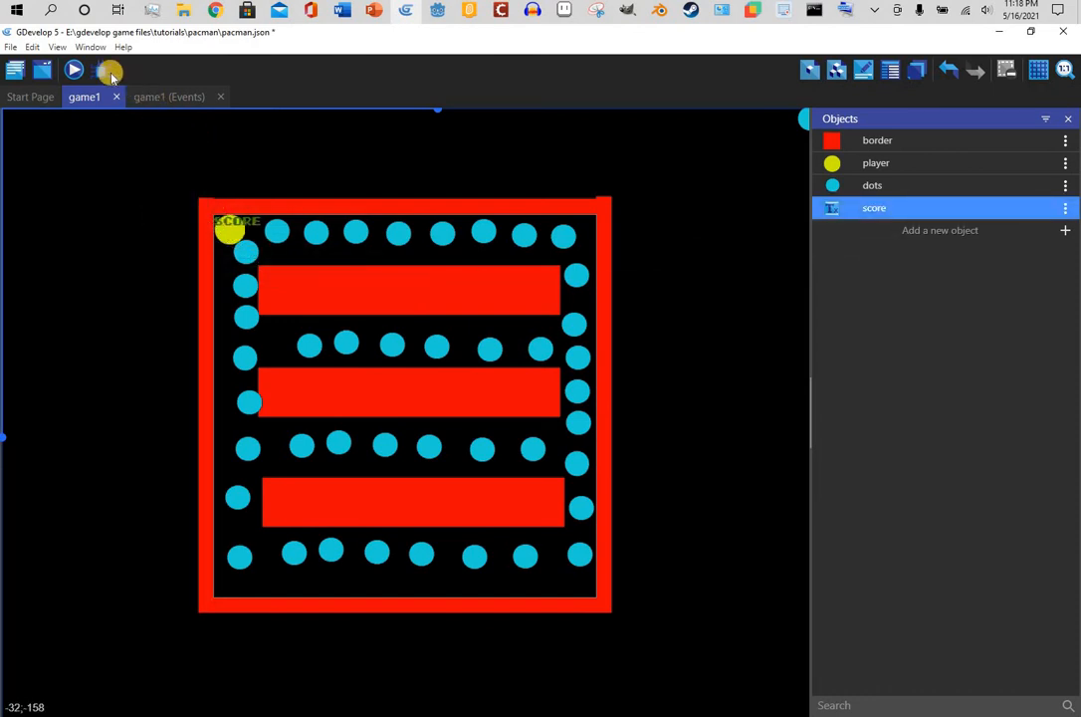
# Preview the game to check the score text while the player eats dots in the top corridor, and close the preview
pyautogui.click(69, 70)
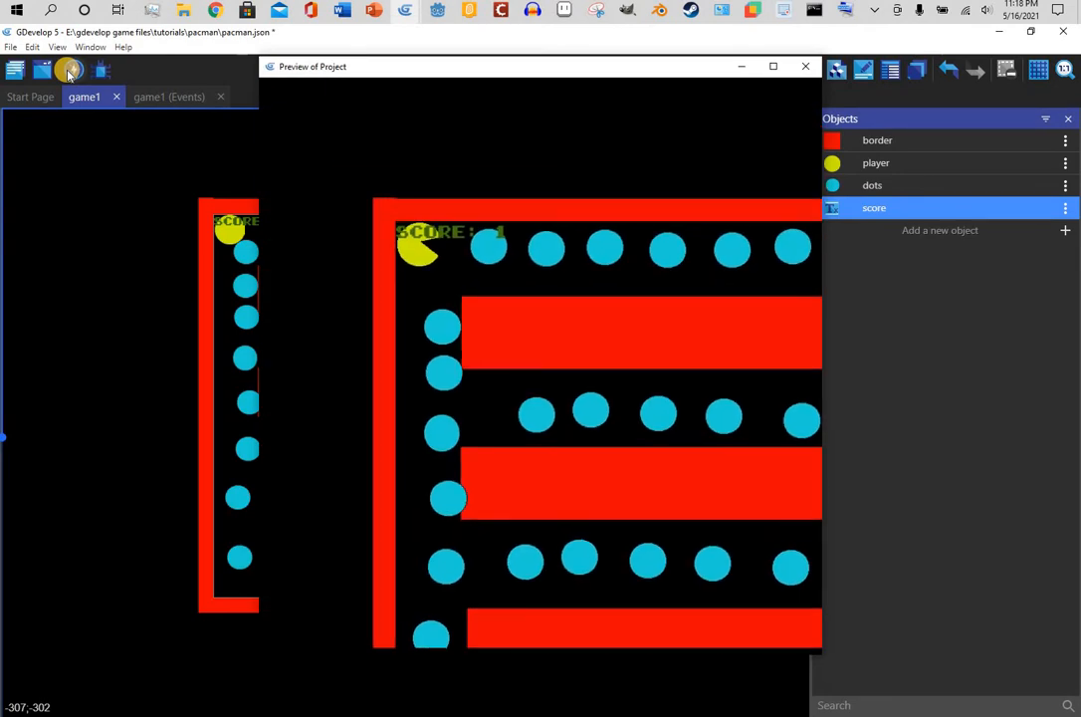
pyautogui.press('Right')
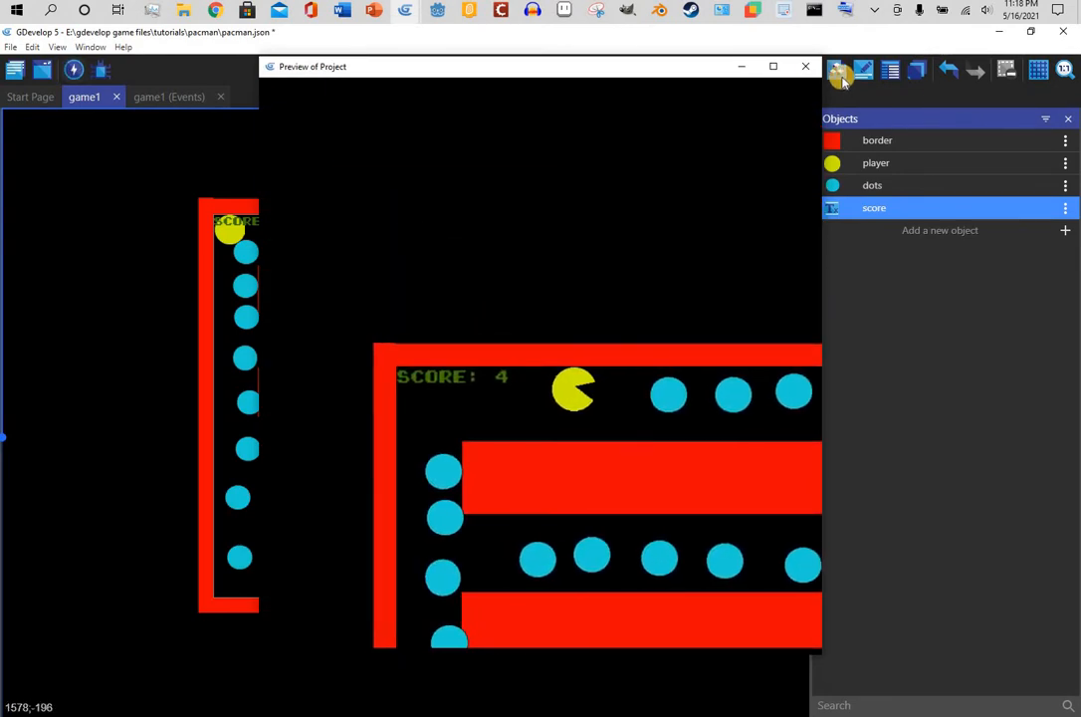
pyautogui.click(808, 68)
# Show the instance properties and assign the score text to the Ui layer
pyautogui.click(862, 70)
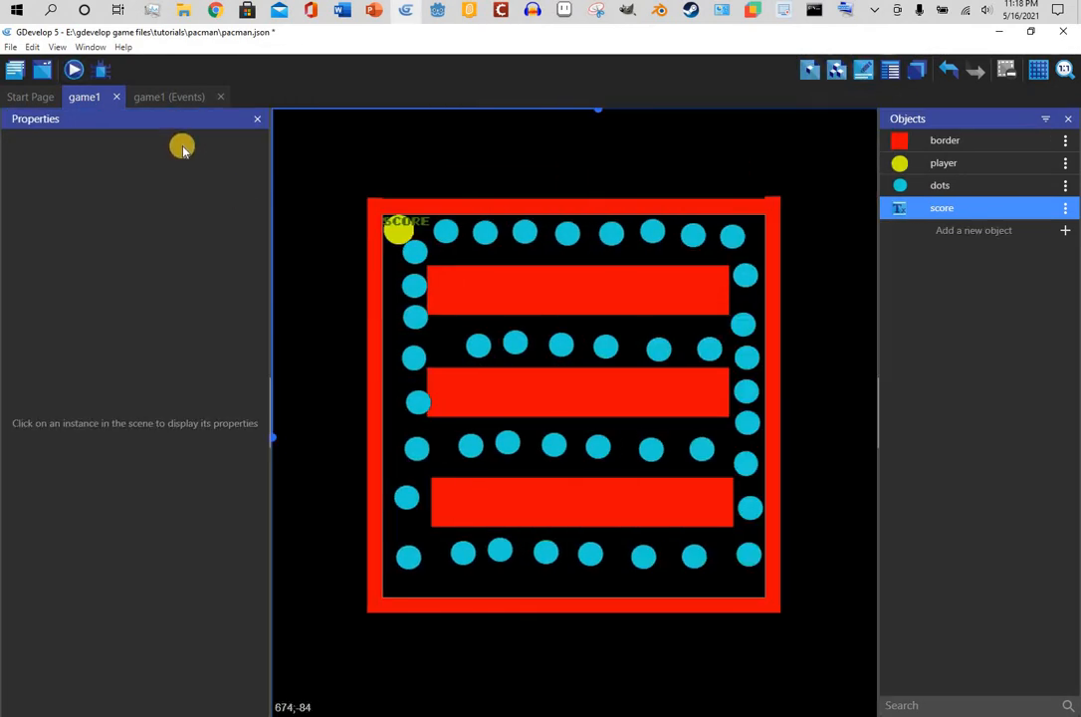
pyautogui.click(418, 220)
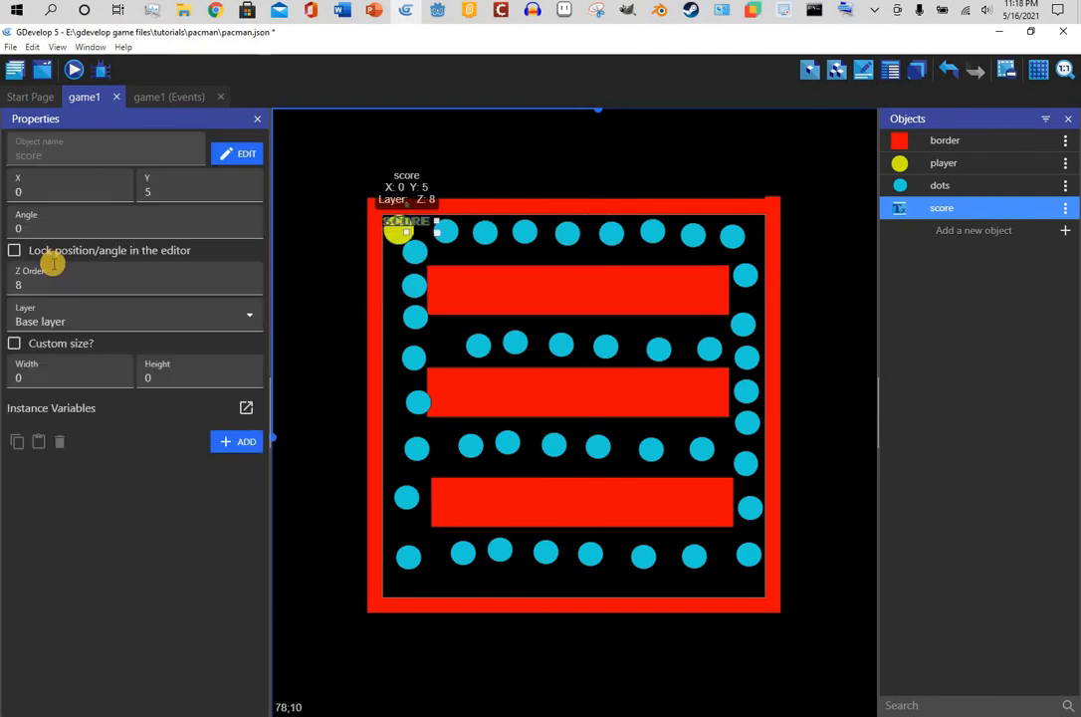
pyautogui.click(68, 324)
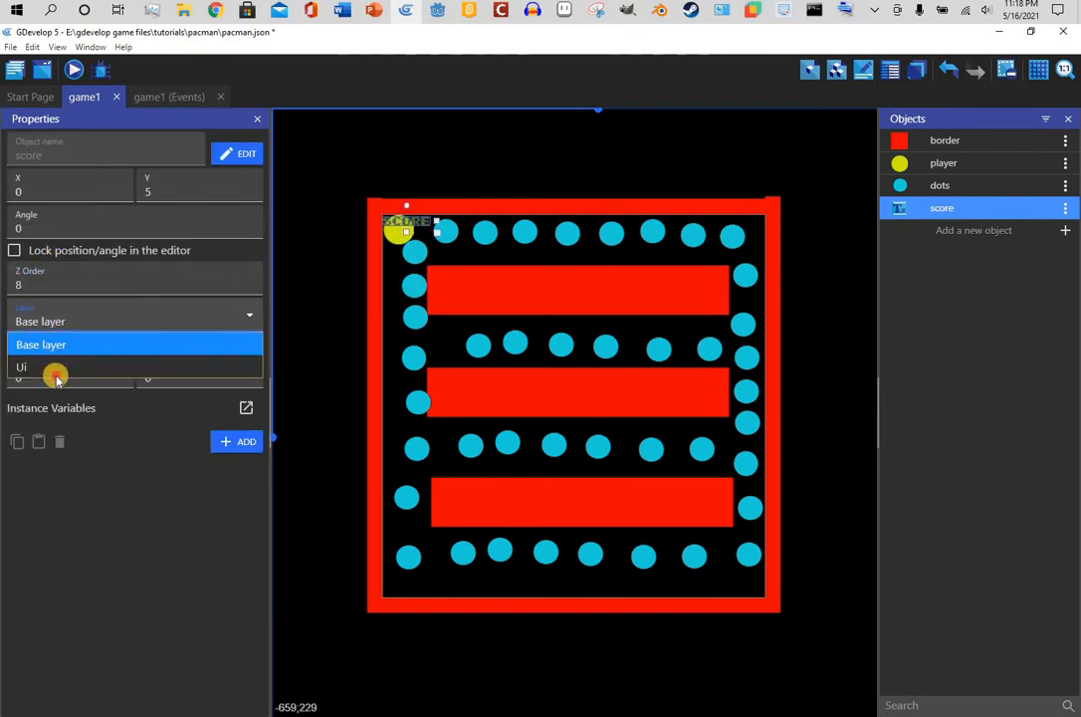
pyautogui.click(53, 368)
pyautogui.click(147, 73)
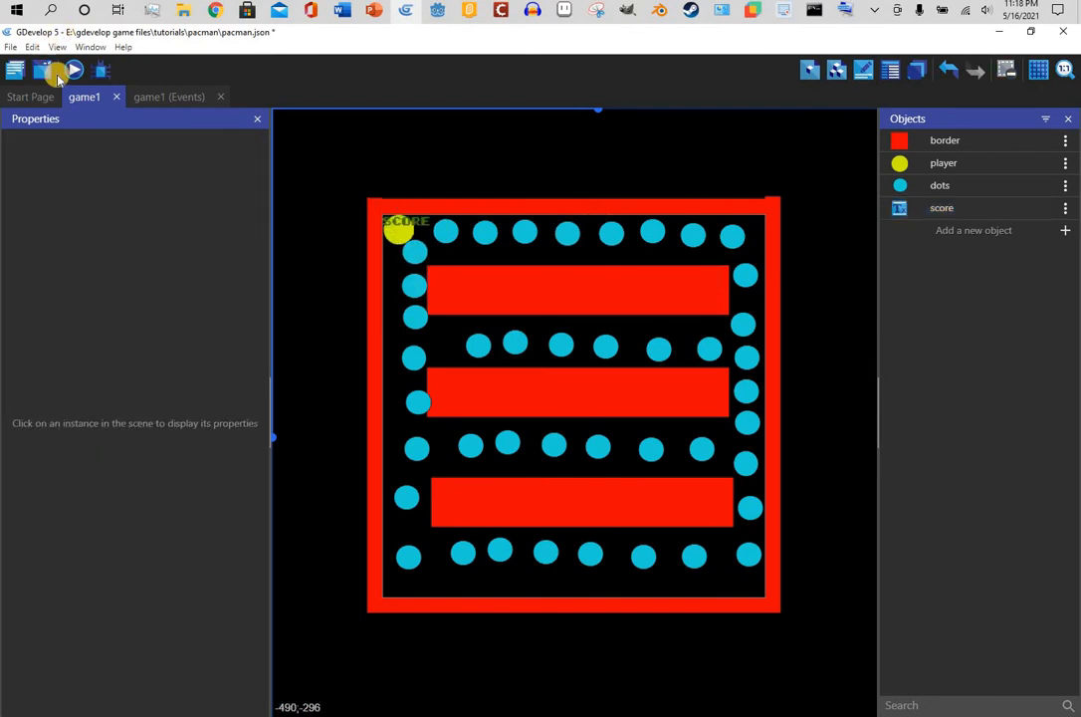
# Preview the game, steer the player right, back left and down the left-hand column to test the score display, and close it
pyautogui.click(67, 72)
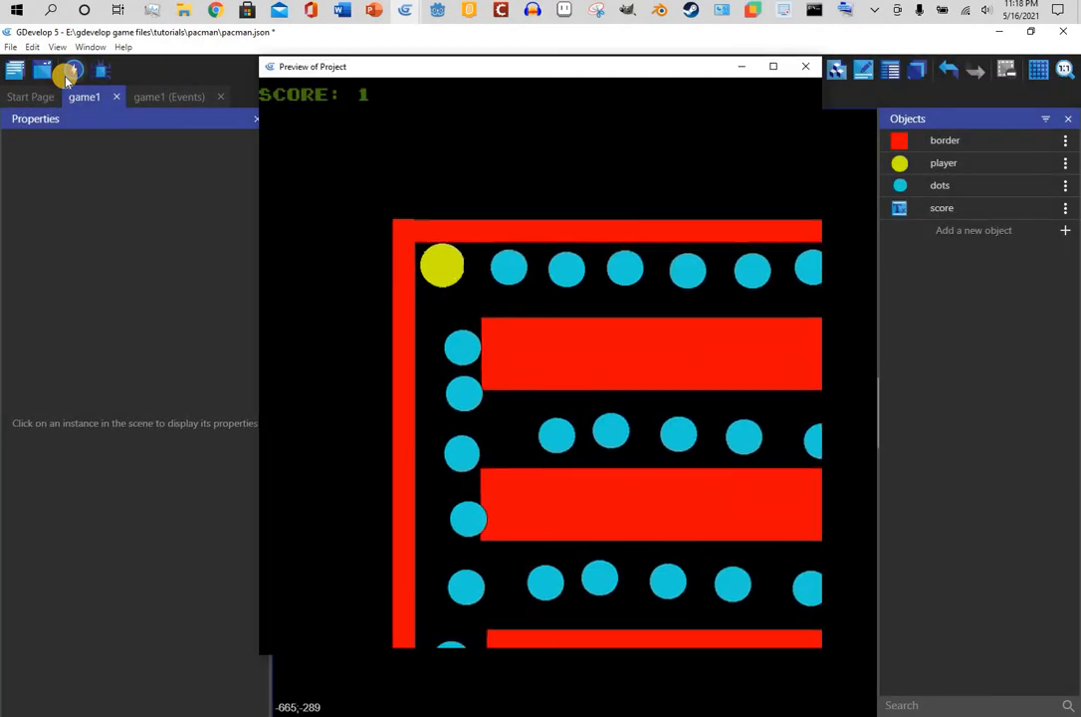
pyautogui.press('Right')
pyautogui.press('Down')
pyautogui.press('Left')
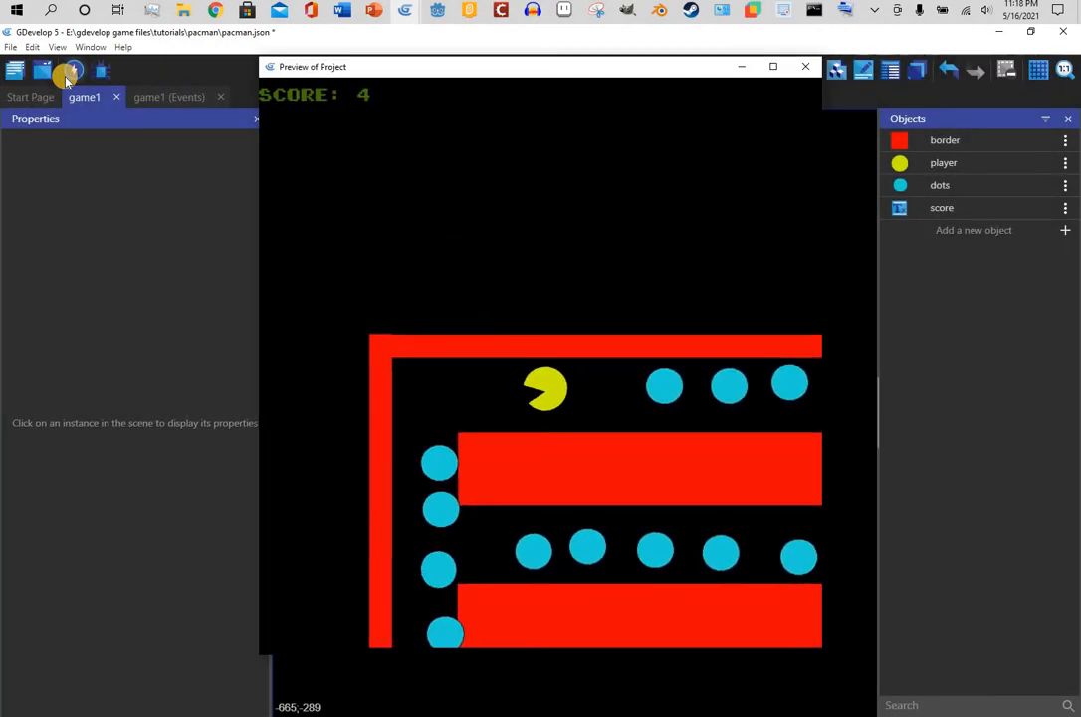
pyautogui.press('Down')
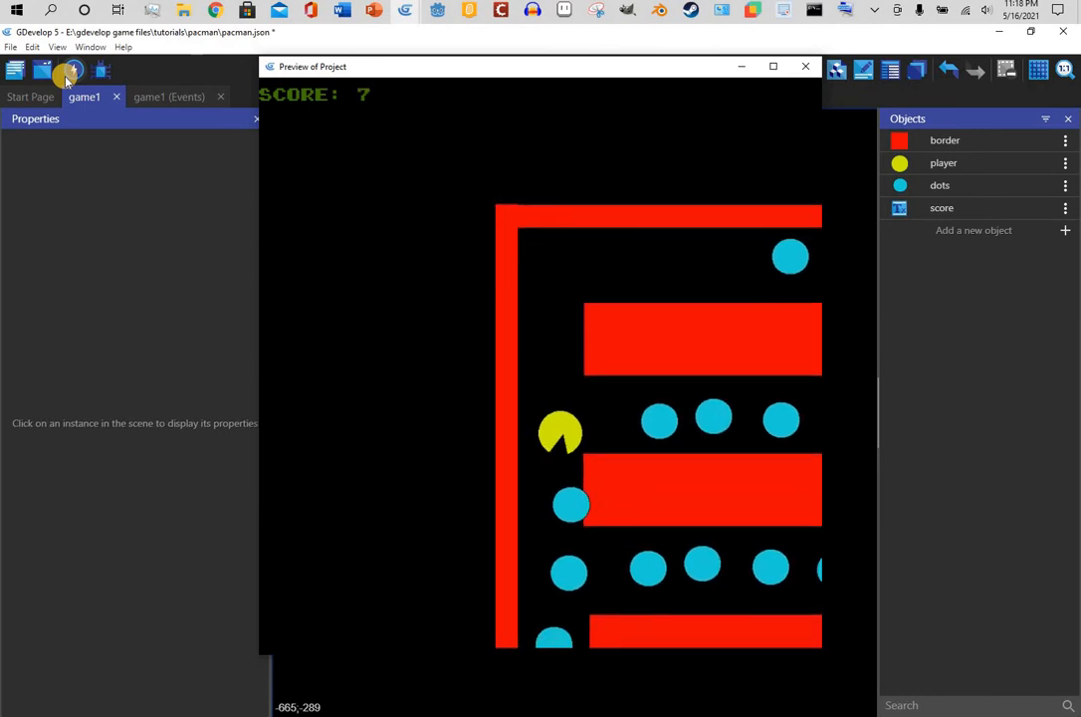
pyautogui.click(805, 67)
# Shift the dots beside the uppermost red block in the left-hand column further left, away from the block
pyautogui.click(411, 286)
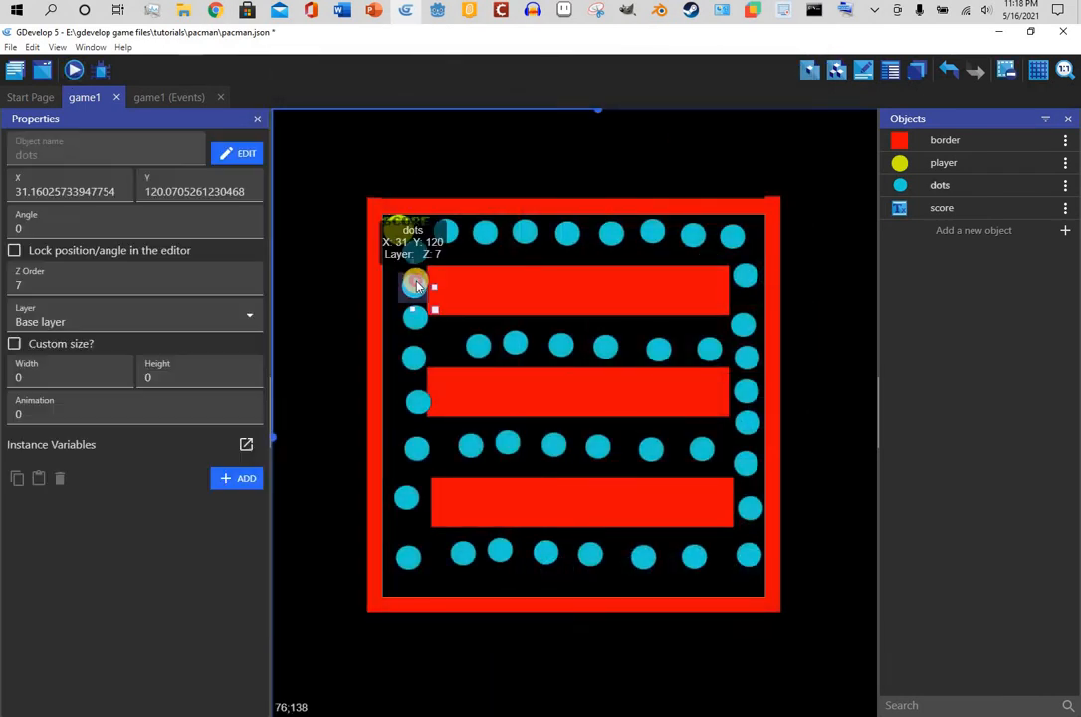
pyautogui.moveTo(409, 289); pyautogui.dragTo(408, 317)
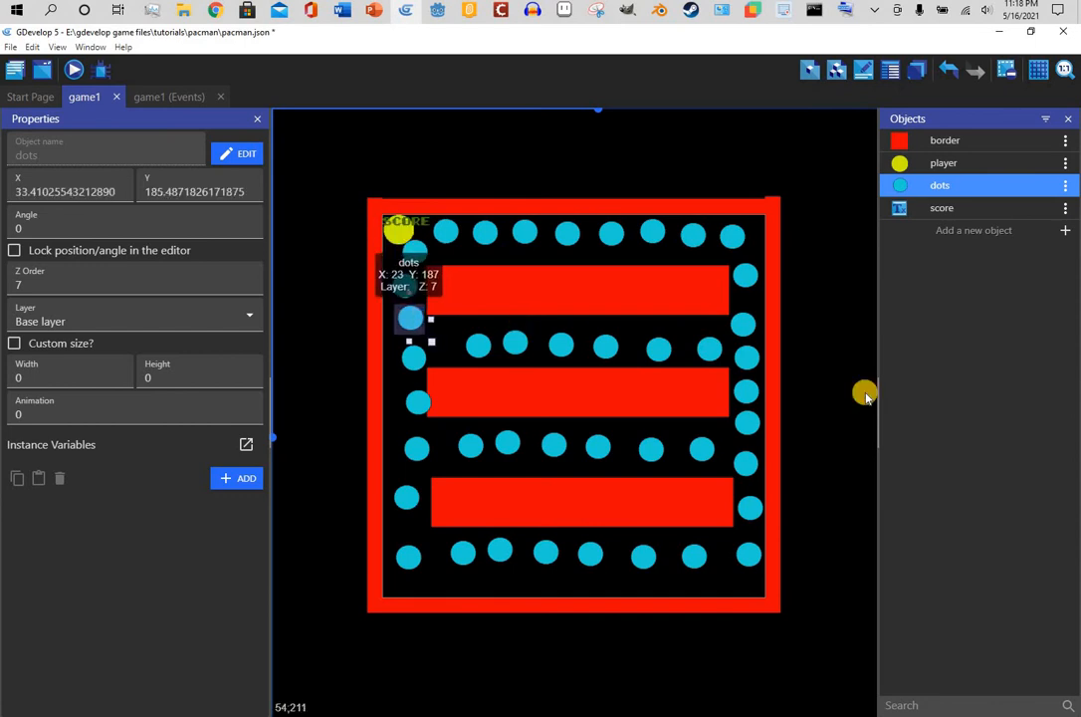
# Add a new sprite object and draw a ghost outline with a rounded top and wavy bottom edge on a 64x64 Piskel canvas
pyautogui.click(1062, 238)
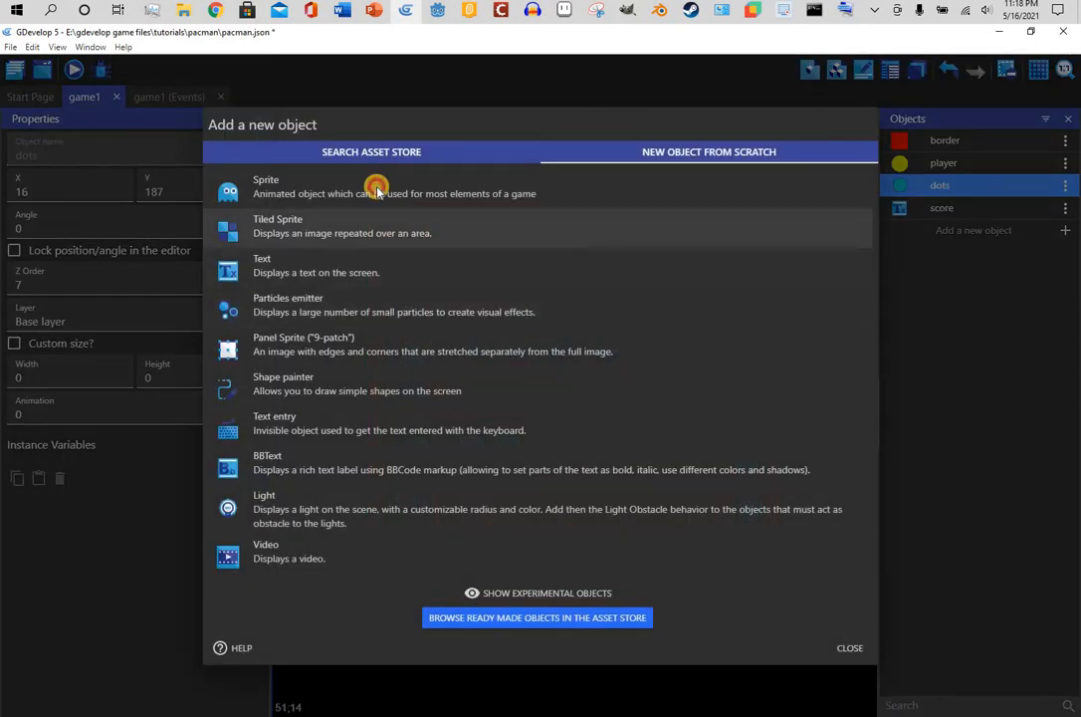
pyautogui.click(374, 188)
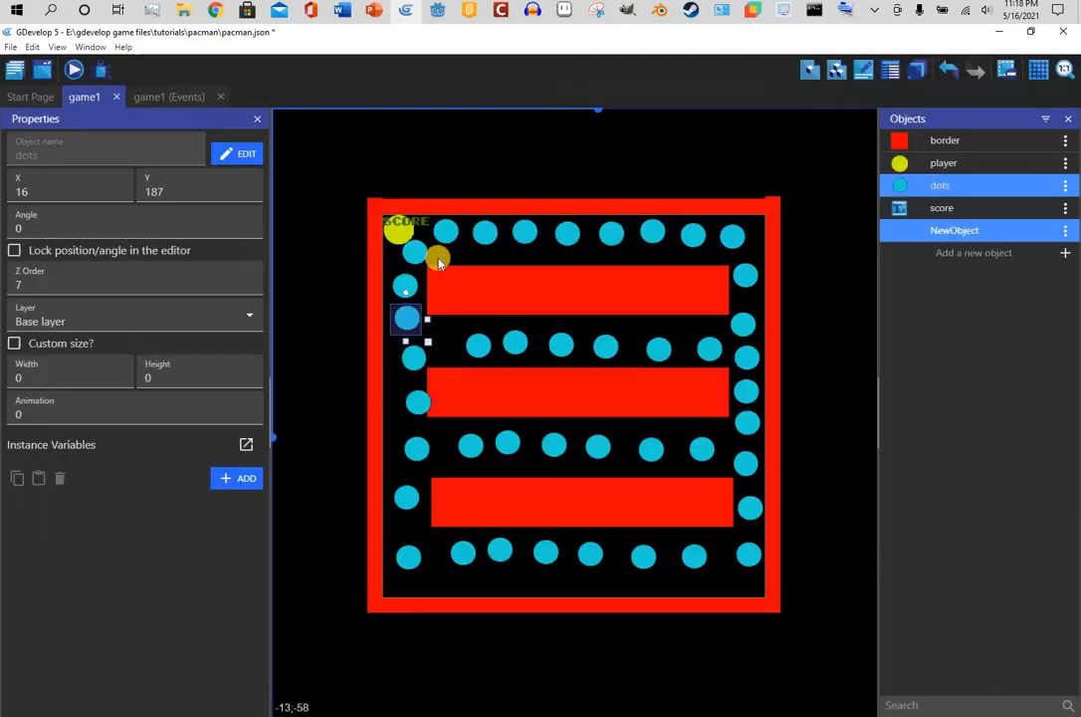
pyautogui.click(794, 189)
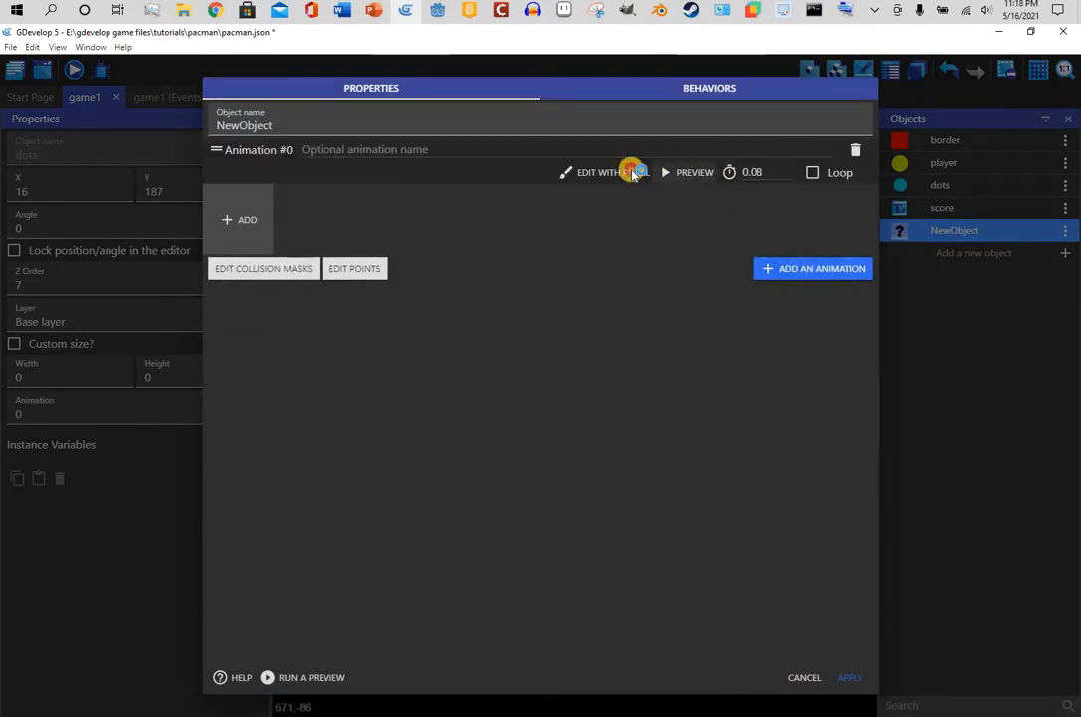
pyautogui.click(633, 173)
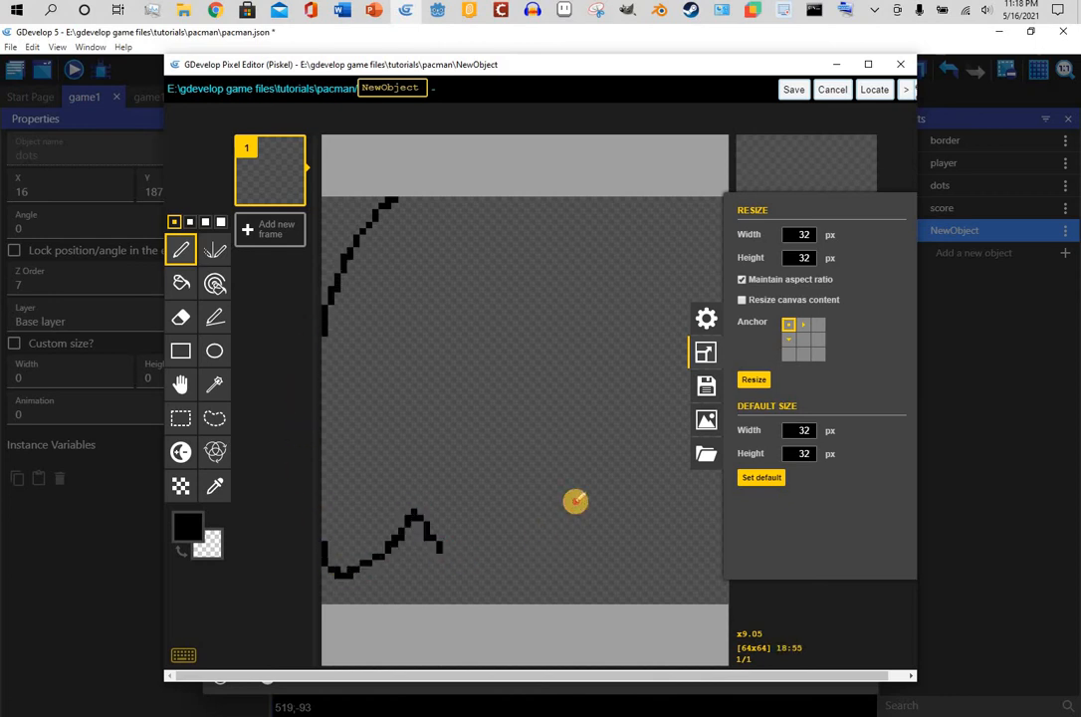
pyautogui.moveTo(658, 552); pyautogui.dragTo(728, 498)
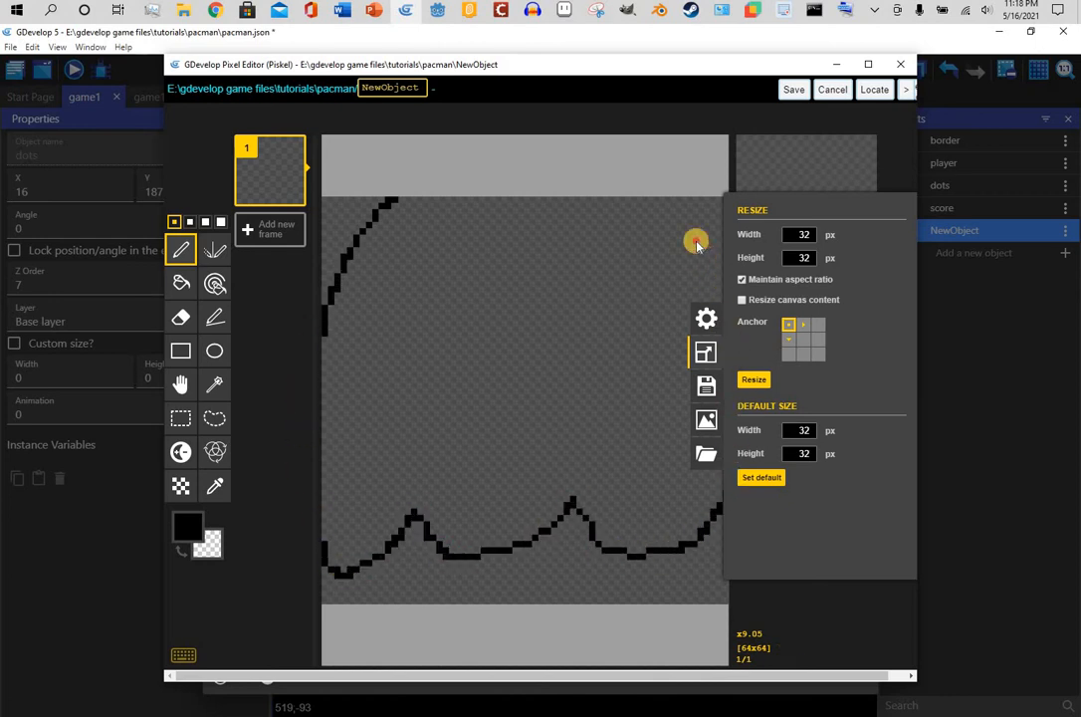
pyautogui.click(638, 206)
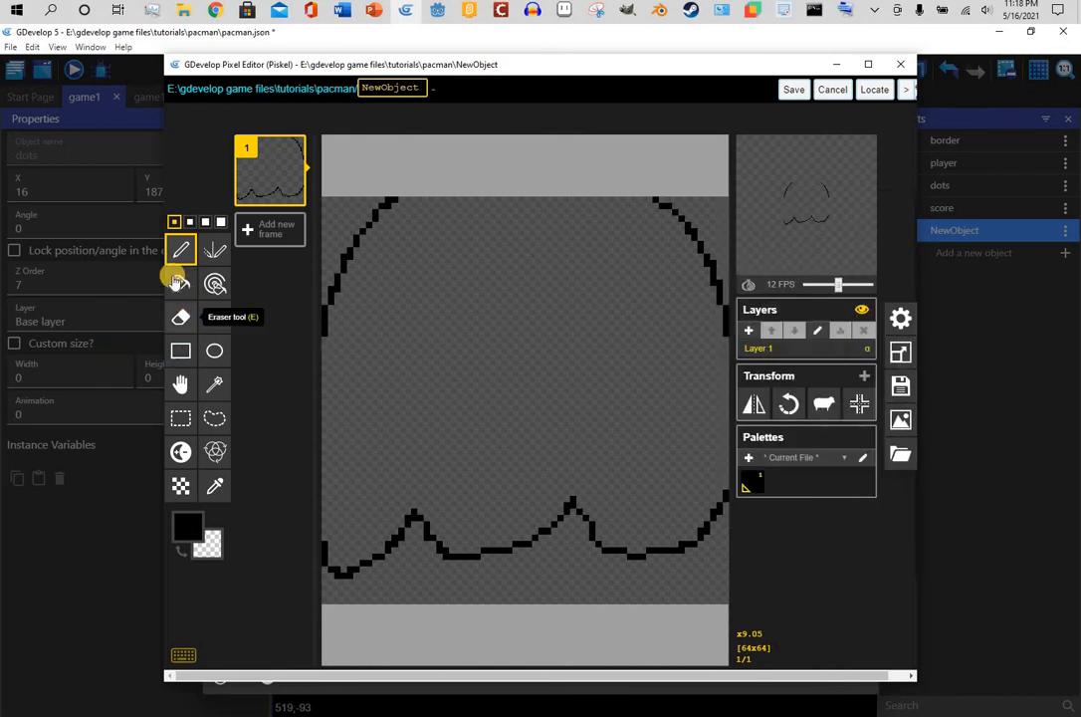
# Fill the ghost outline with light blue, save the drawing and apply the new sprite object
pyautogui.click(181, 283)
pyautogui.click(186, 538)
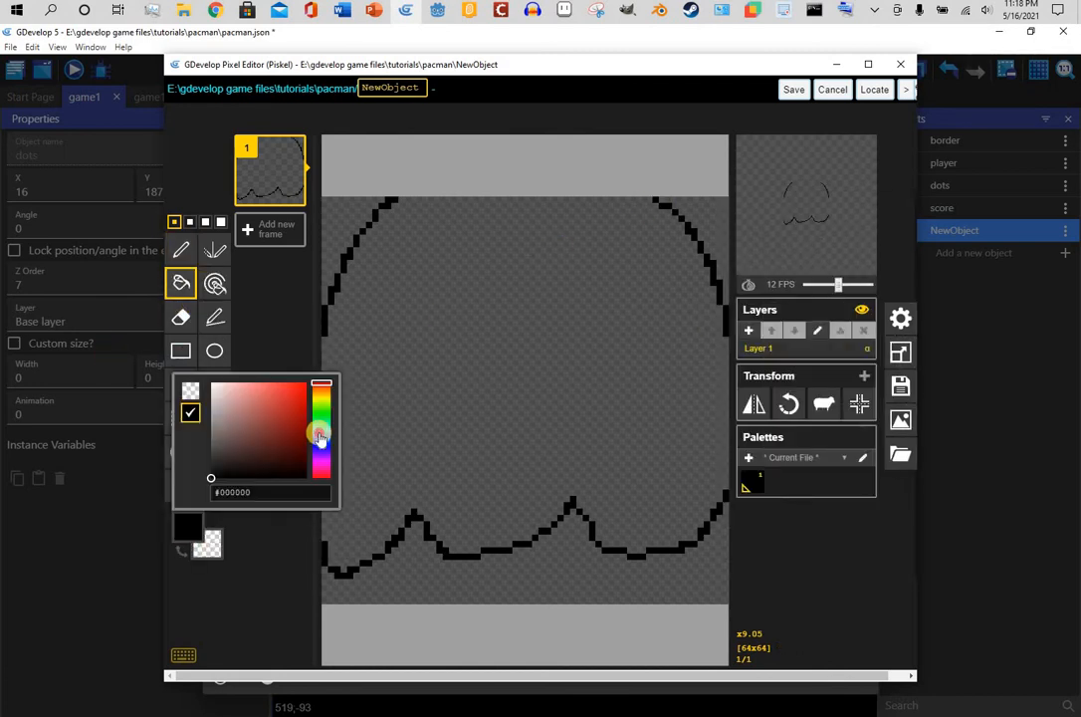
pyautogui.click(654, 363)
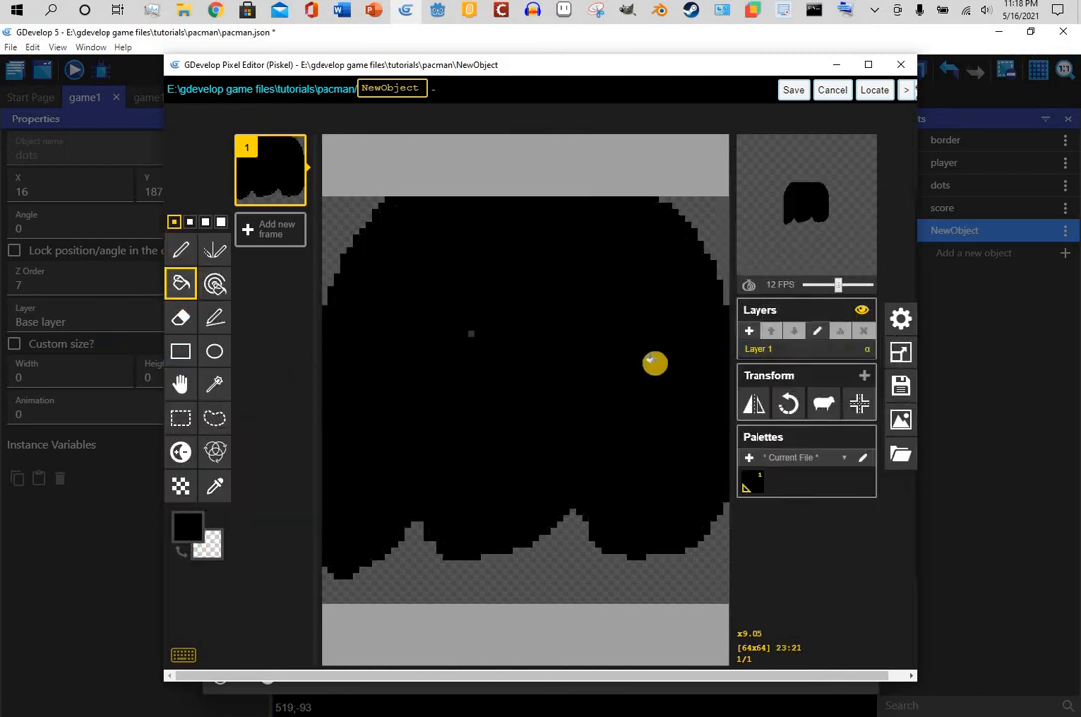
pyautogui.click(189, 538)
pyautogui.click(525, 313)
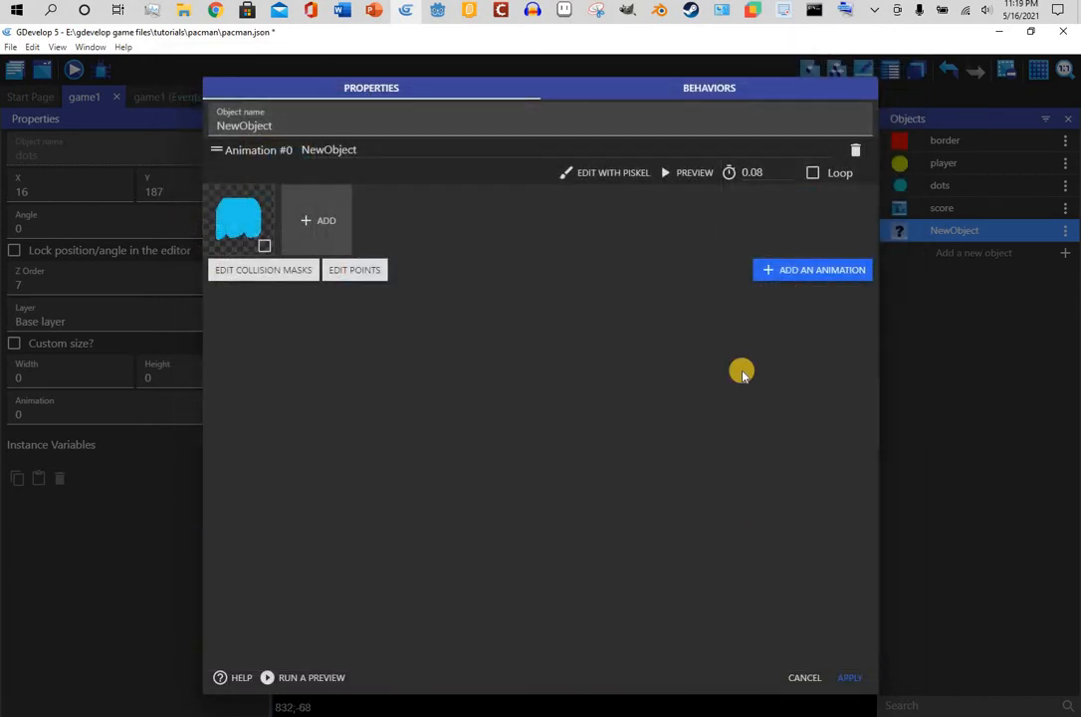
# Edit the ghost object NewObject and add the Pathfinding behavior to it
pyautogui.click(1047, 233)
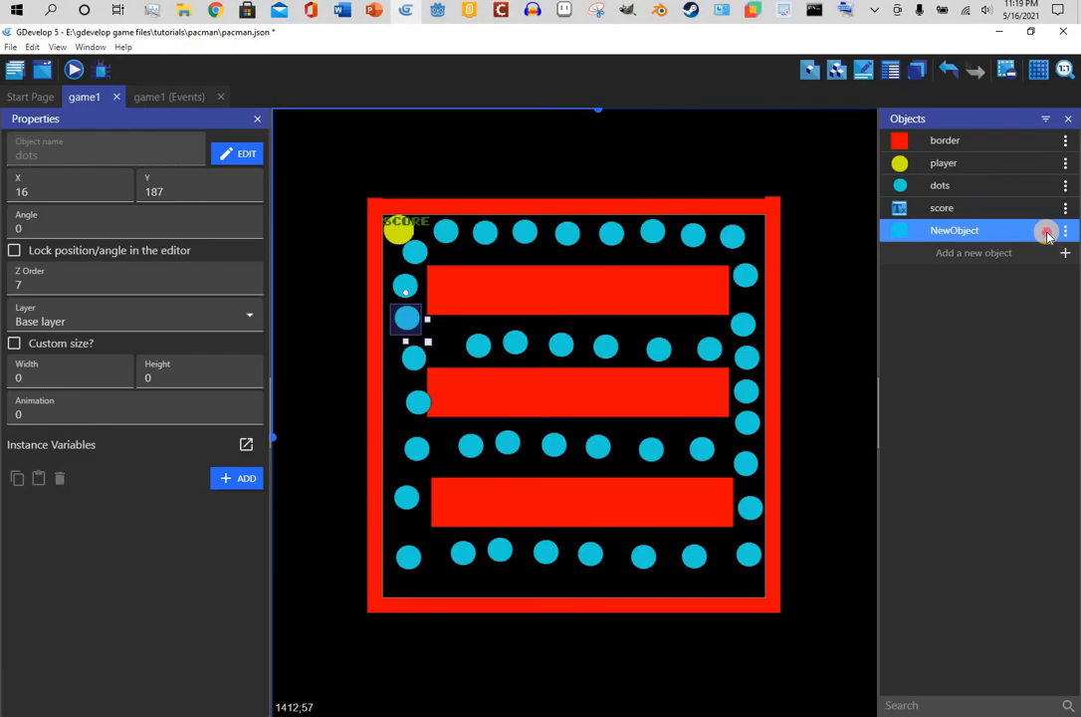
pyautogui.click(1066, 230)
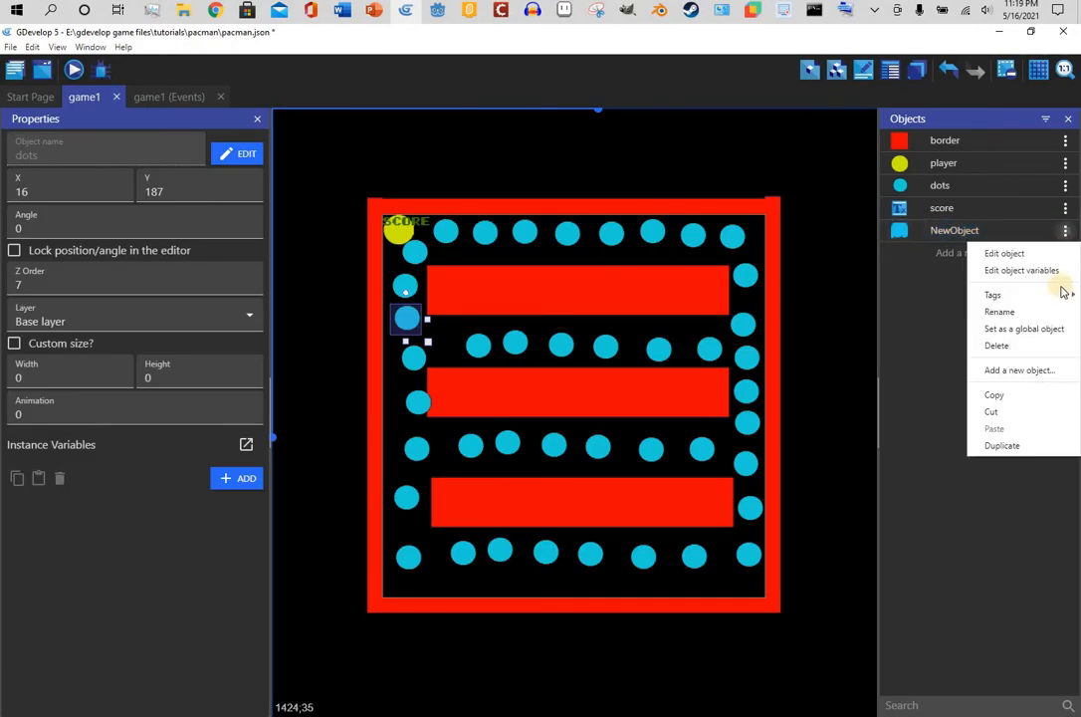
pyautogui.click(1035, 254)
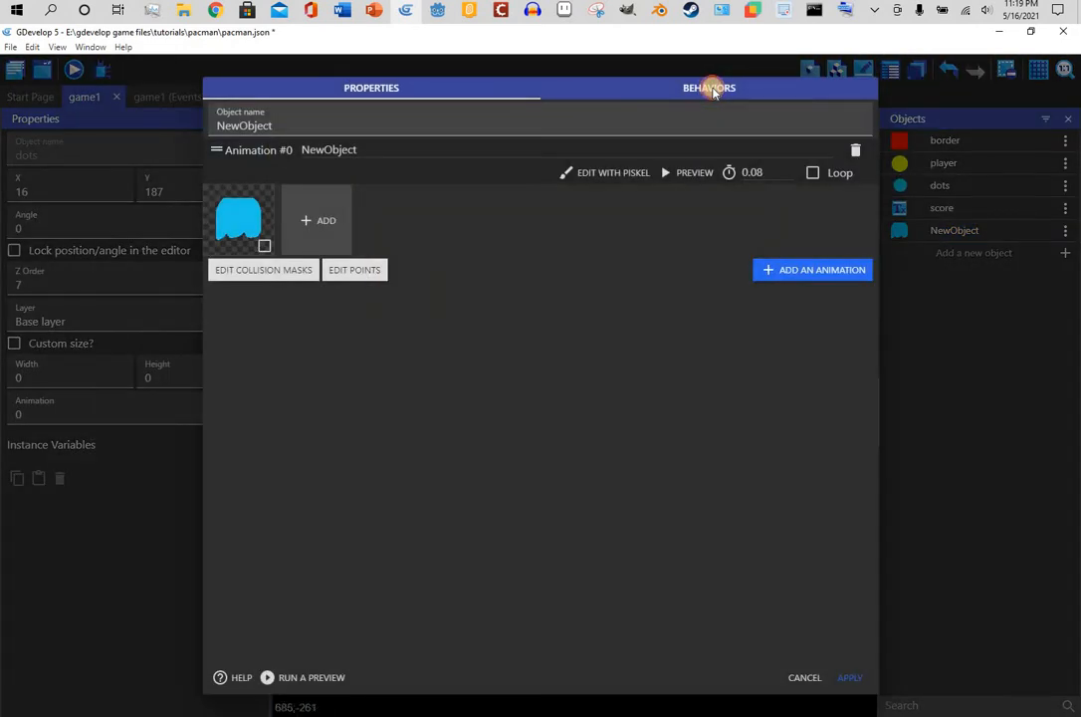
pyautogui.click(710, 90)
pyautogui.click(760, 366)
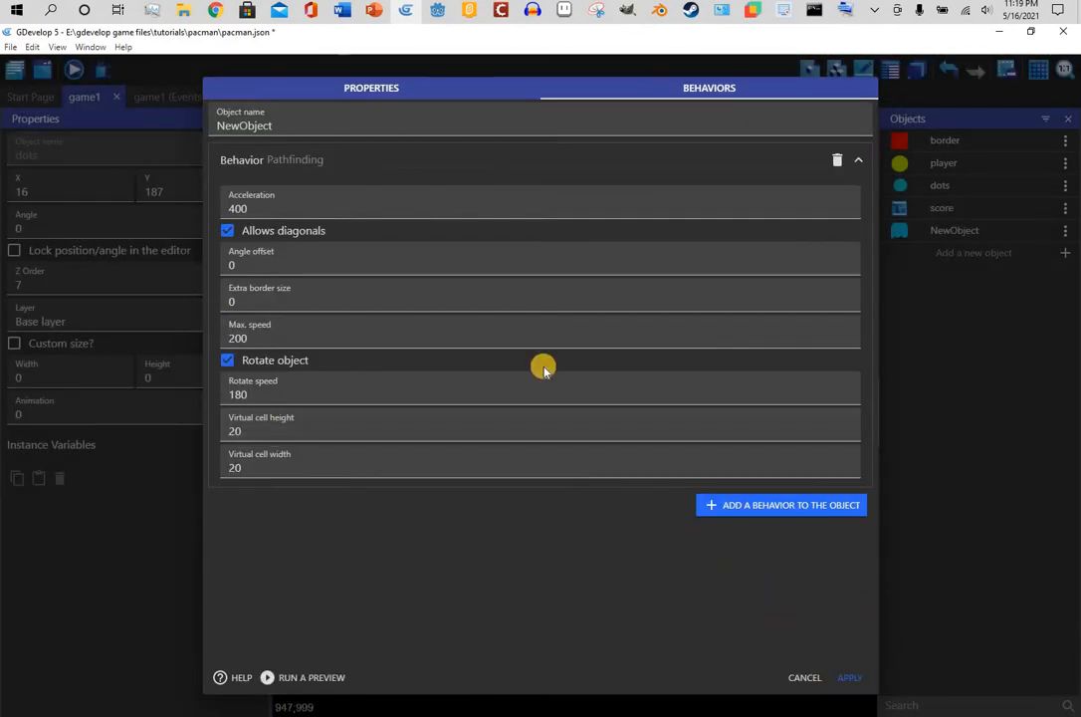
# Set the ghost's Pathfinding acceleration to 200, with diagonals and object rotation disabled
pyautogui.click(291, 209)
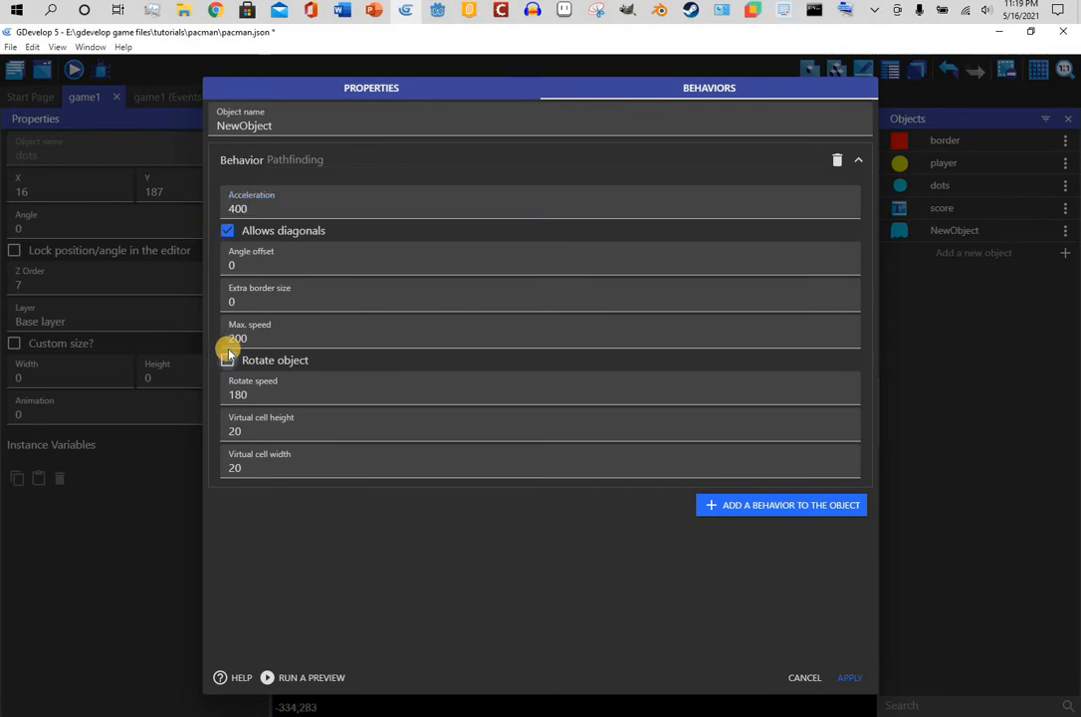
pyautogui.click(254, 206)
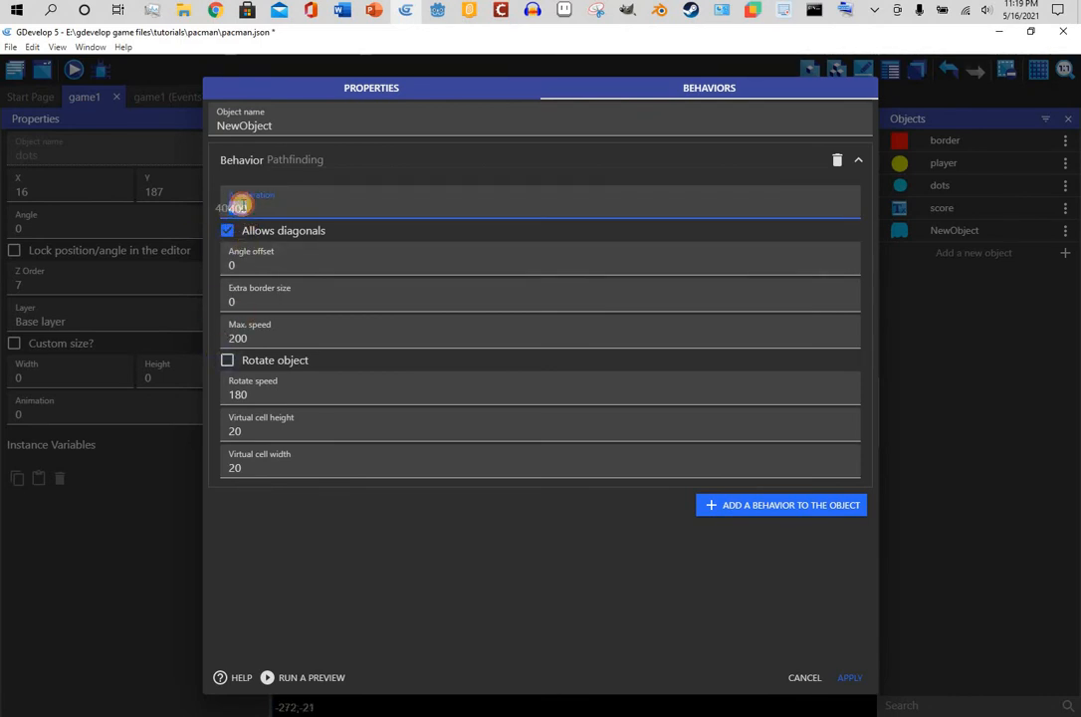
pyautogui.doubleClick(242, 206)
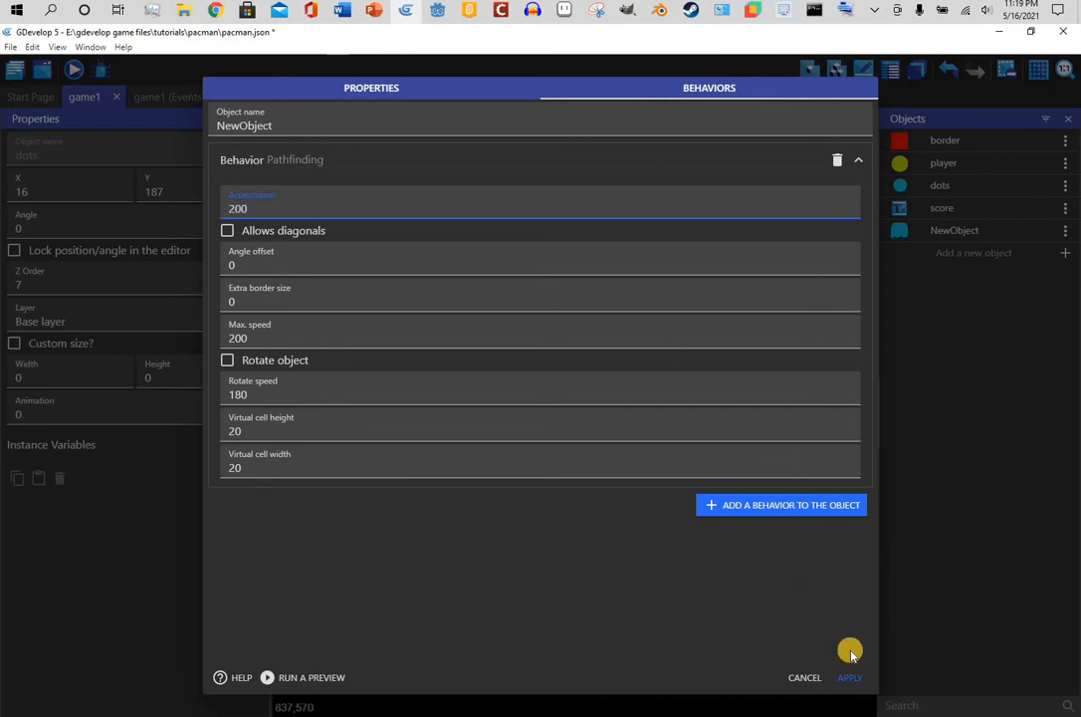
# Place the ghost in the corridor between the upper two red blocks at X 354, Y 236
pyautogui.click(963, 204)
pyautogui.moveTo(957, 234); pyautogui.dragTo(554, 331)
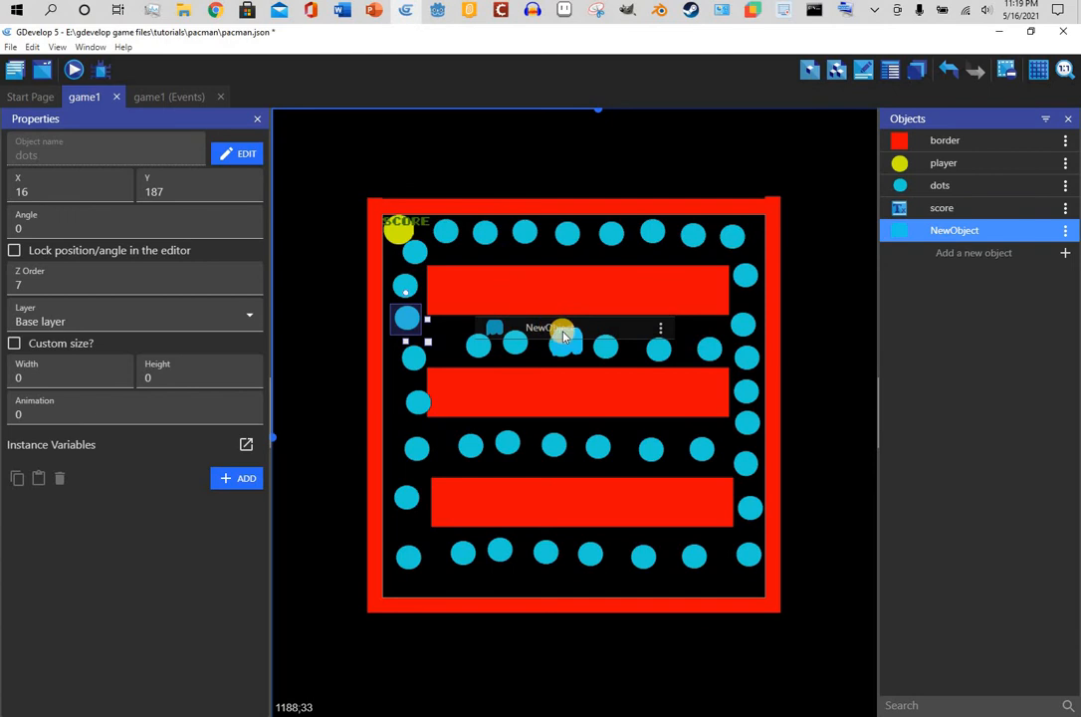
pyautogui.moveTo(562, 337); pyautogui.dragTo(563, 334)
# Recolor the ghost sprite green in Piskel, save the image and apply the object's changes
pyautogui.doubleClick(563, 335)
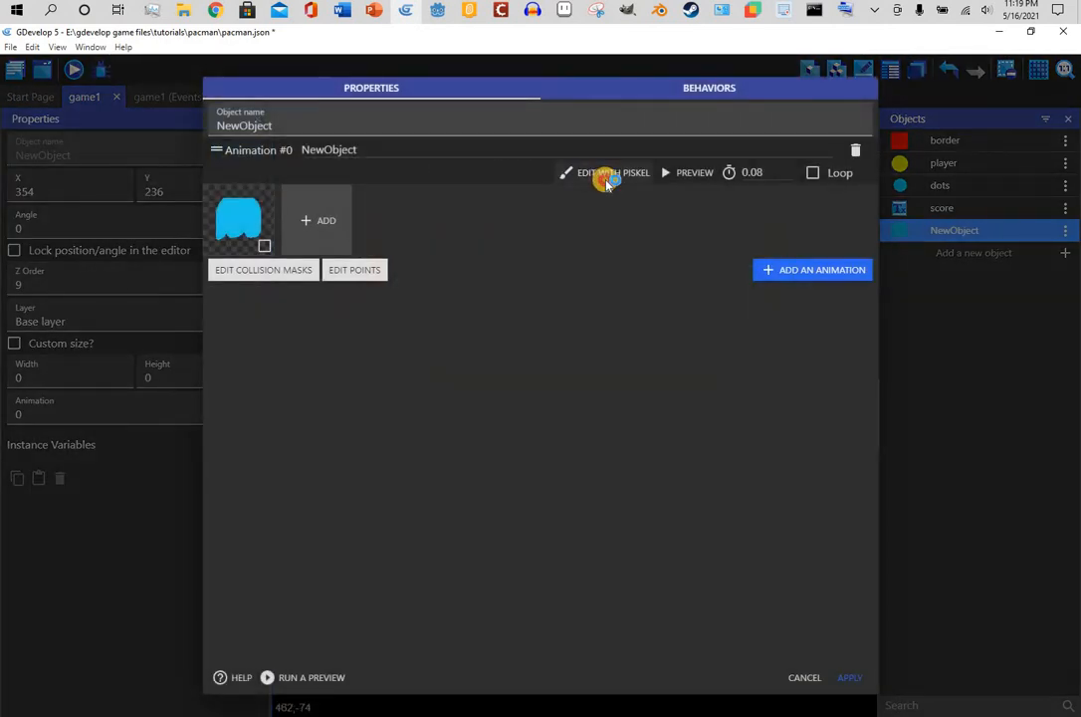
pyautogui.click(606, 181)
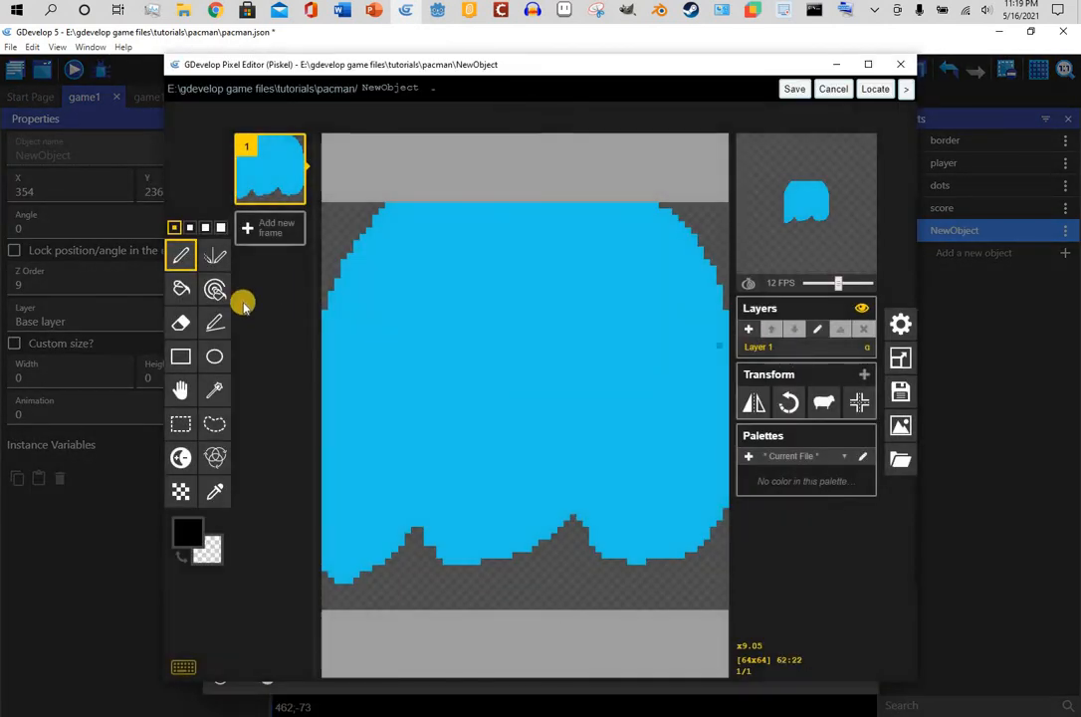
pyautogui.click(181, 289)
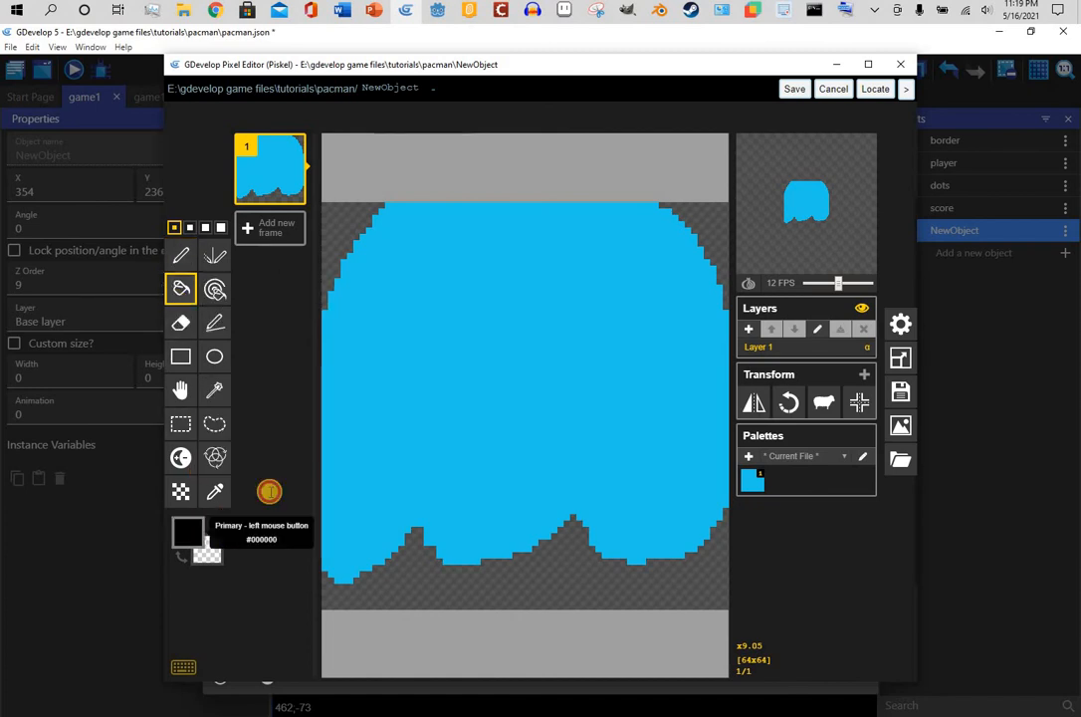
pyautogui.click(187, 533)
pyautogui.click(321, 419)
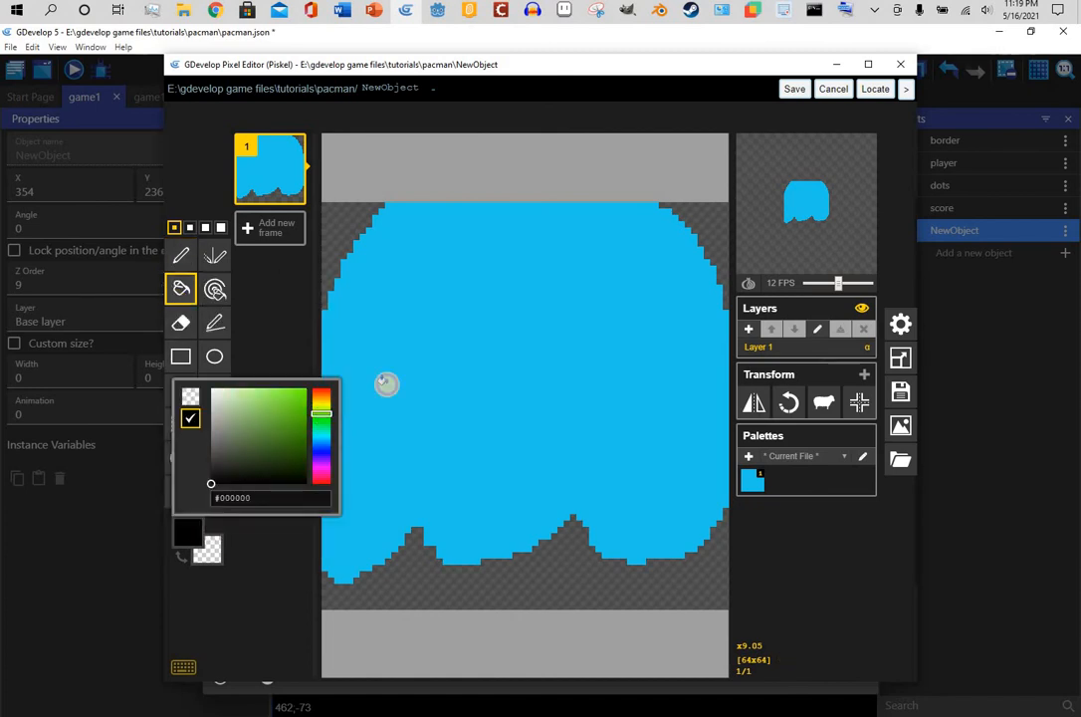
pyautogui.click(347, 373)
pyautogui.click(191, 530)
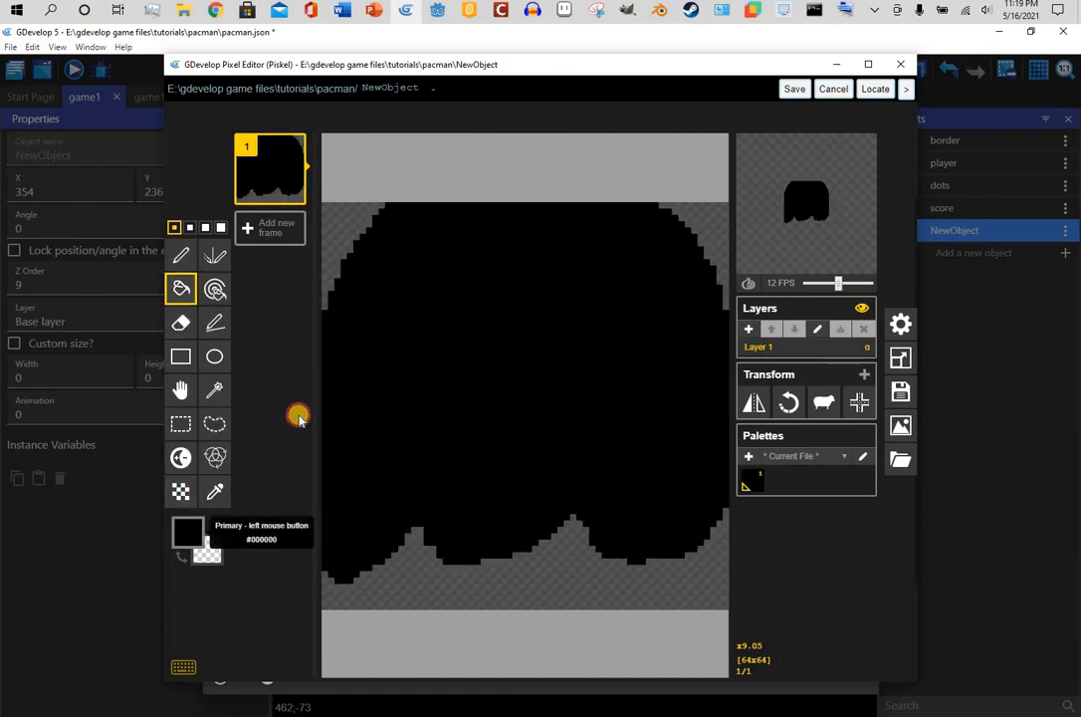
pyautogui.click(298, 413)
pyautogui.click(791, 88)
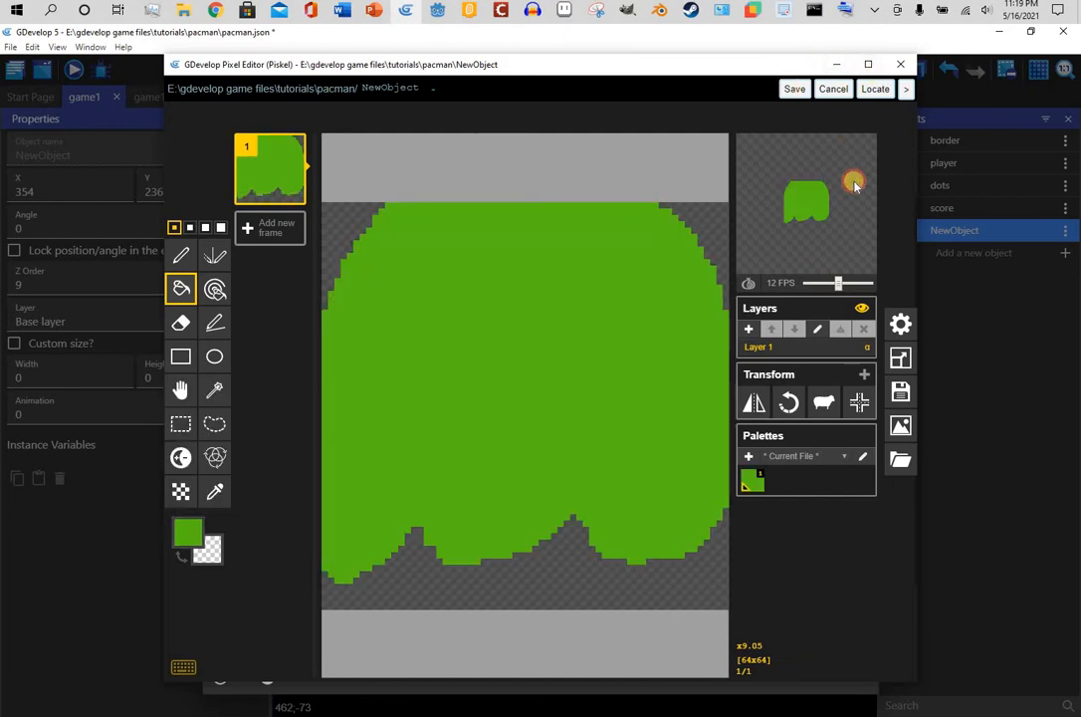
pyautogui.click(847, 676)
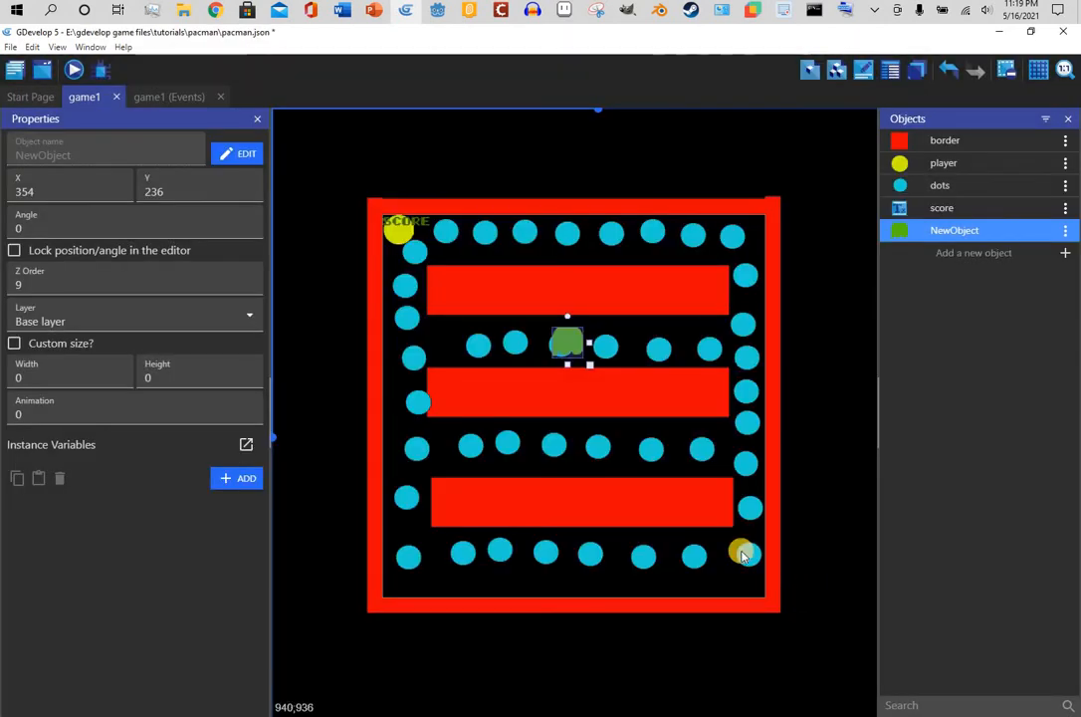
# Add an event group named "enemy" below the camera events in the game1 events sheet
pyautogui.click(170, 97)
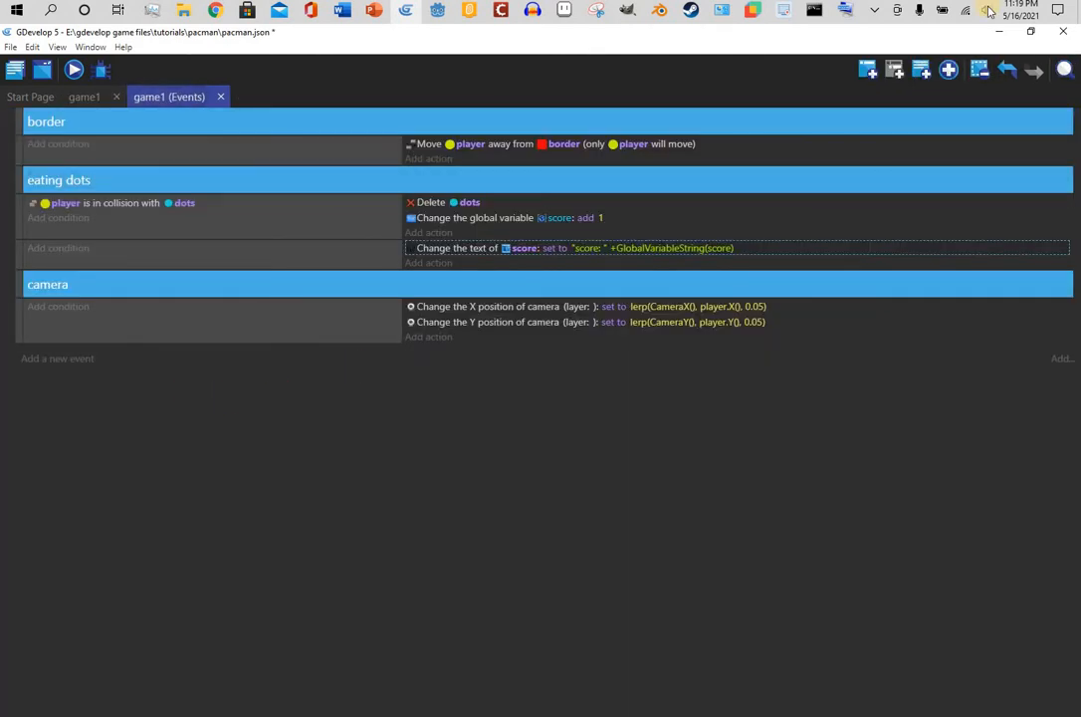
pyautogui.click(947, 71)
pyautogui.click(896, 122)
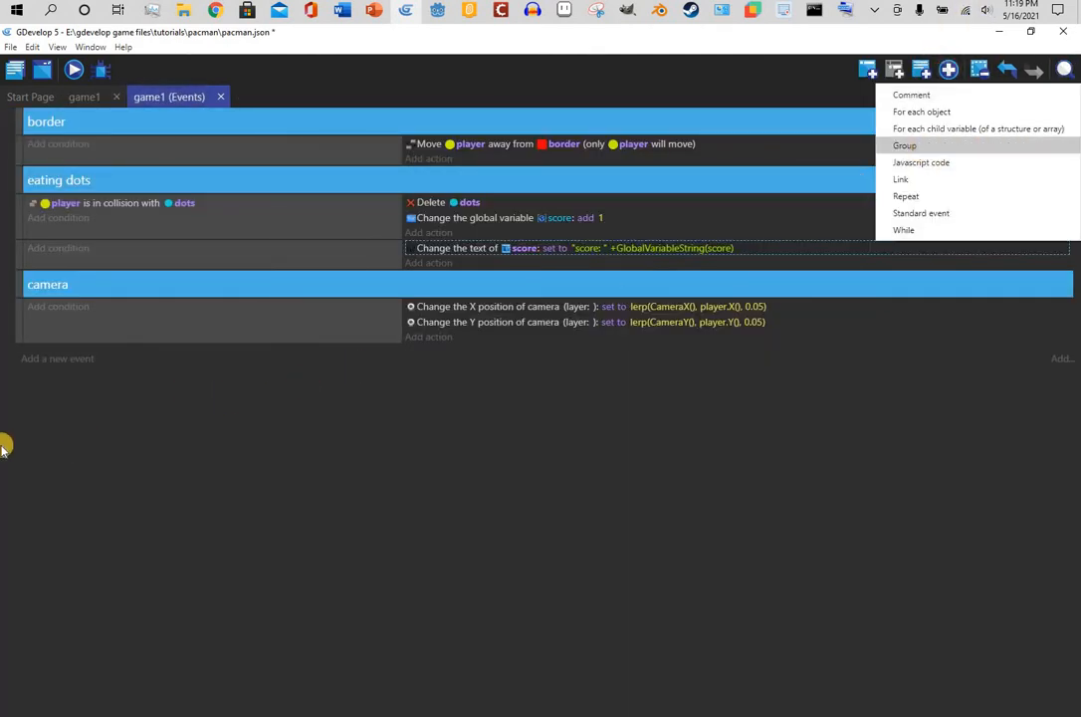
pyautogui.click(89, 353)
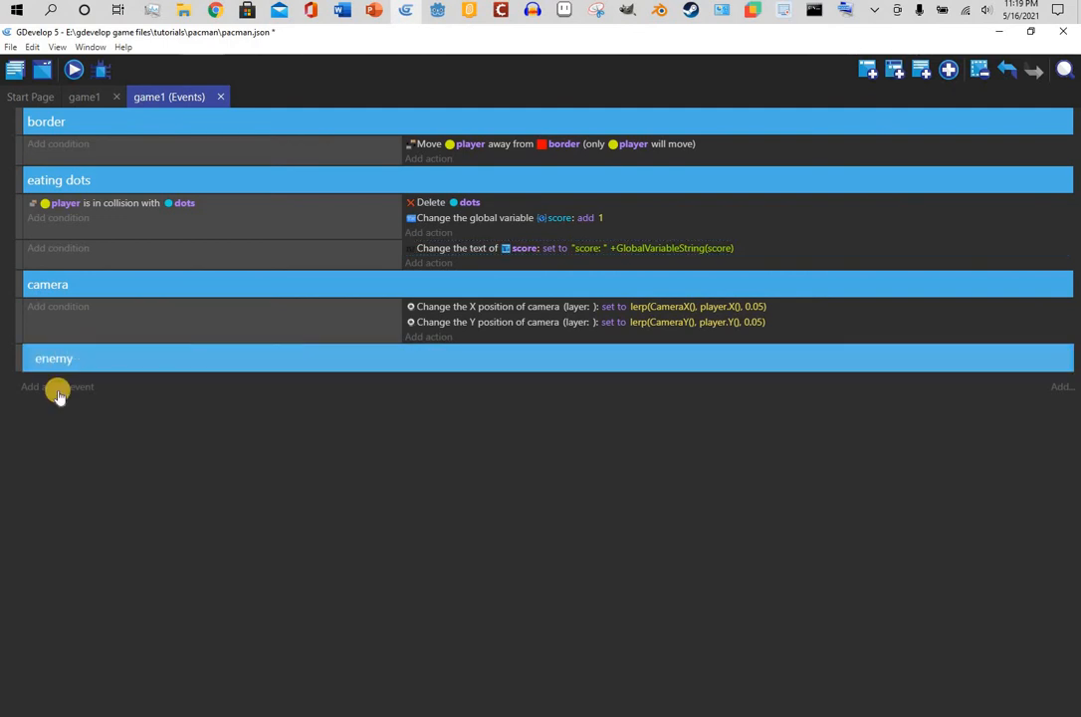
pyautogui.write('enemy')
# Add a new event under the enemy group with NewObject's pathfinding action Move to a position
pyautogui.click(104, 392)
pyautogui.click(436, 381)
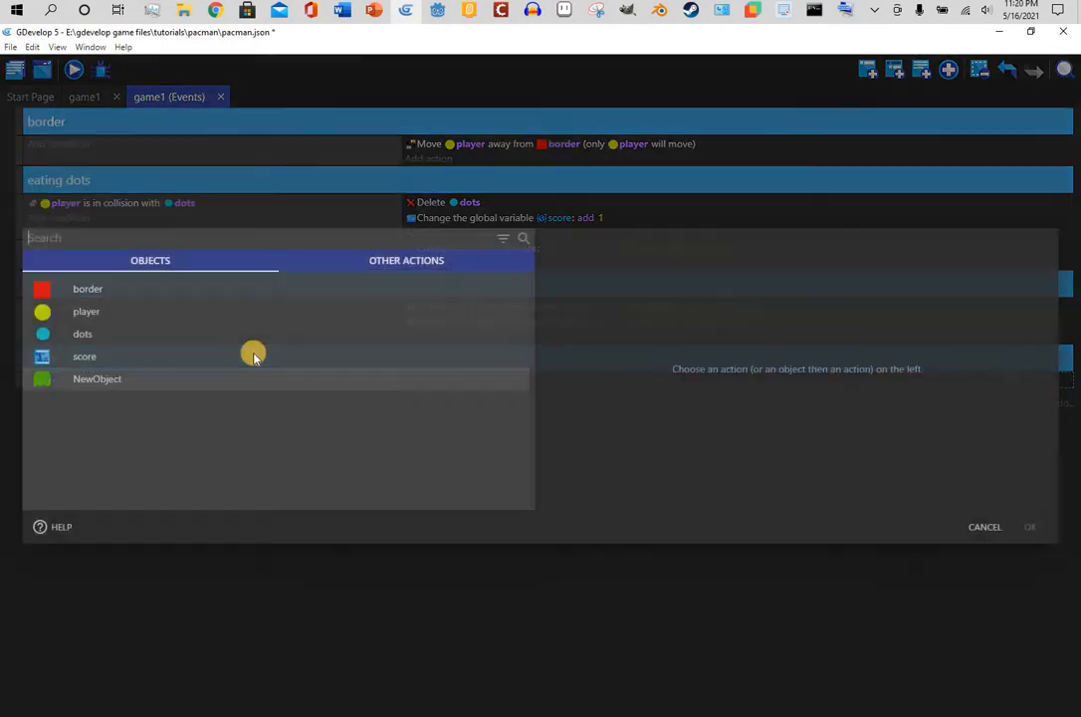
pyautogui.click(251, 386)
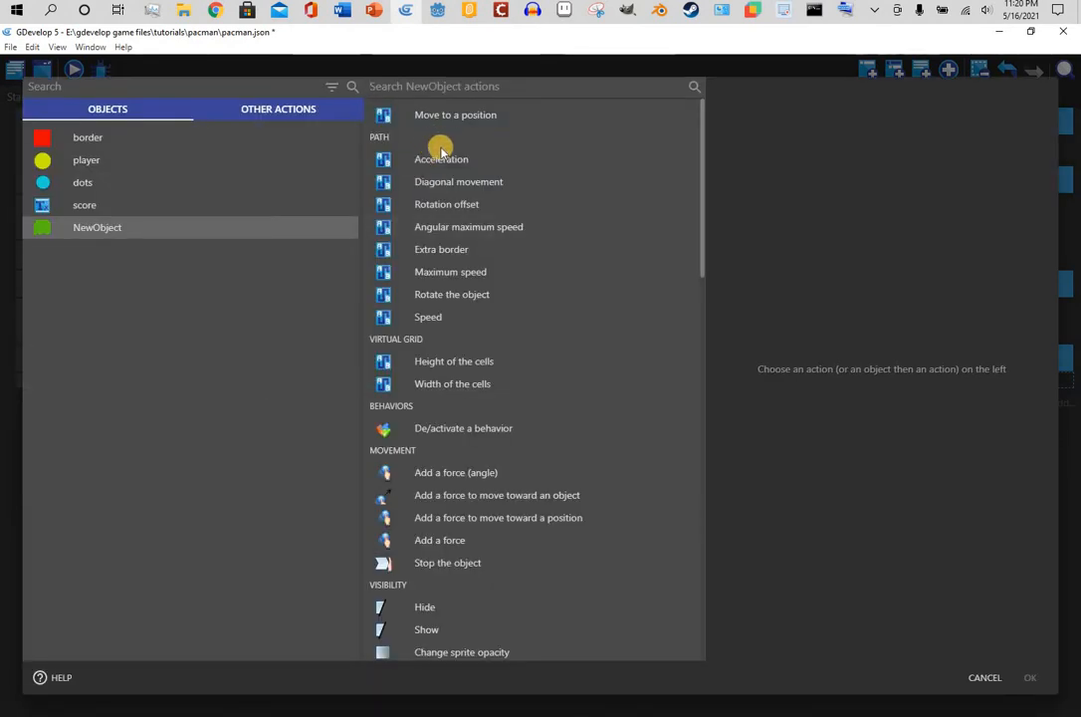
pyautogui.click(571, 114)
# Set the move action's destination X to player.X() and destination Y to player.Y(), and confirm the action
pyautogui.click(923, 175)
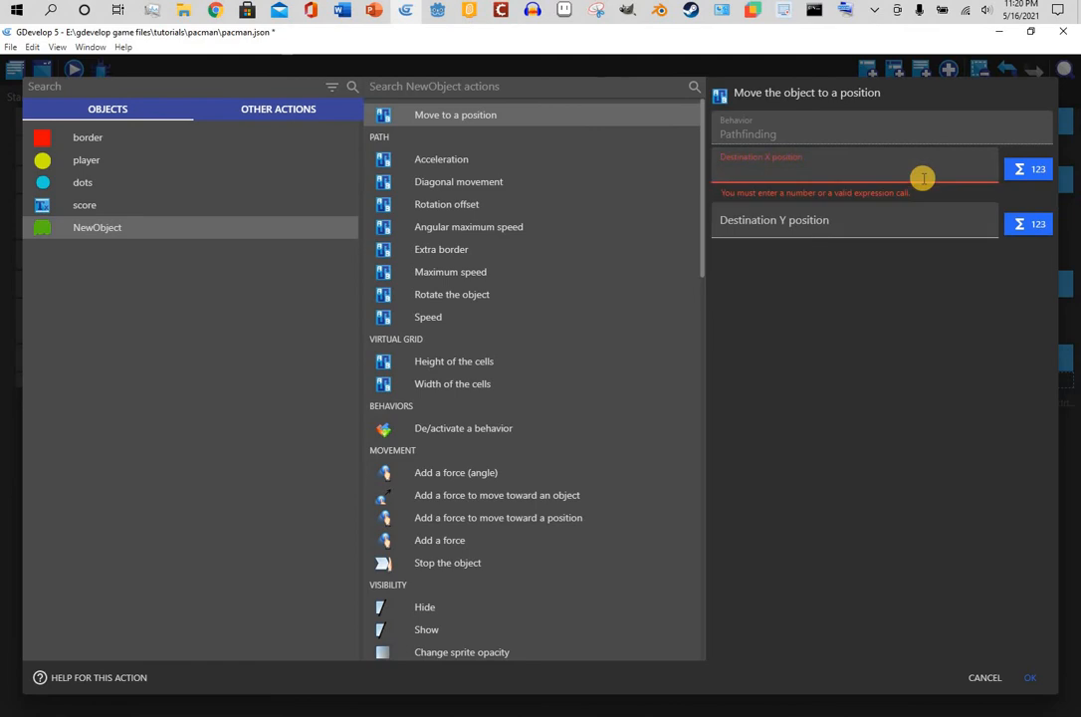
pyautogui.write('player.')
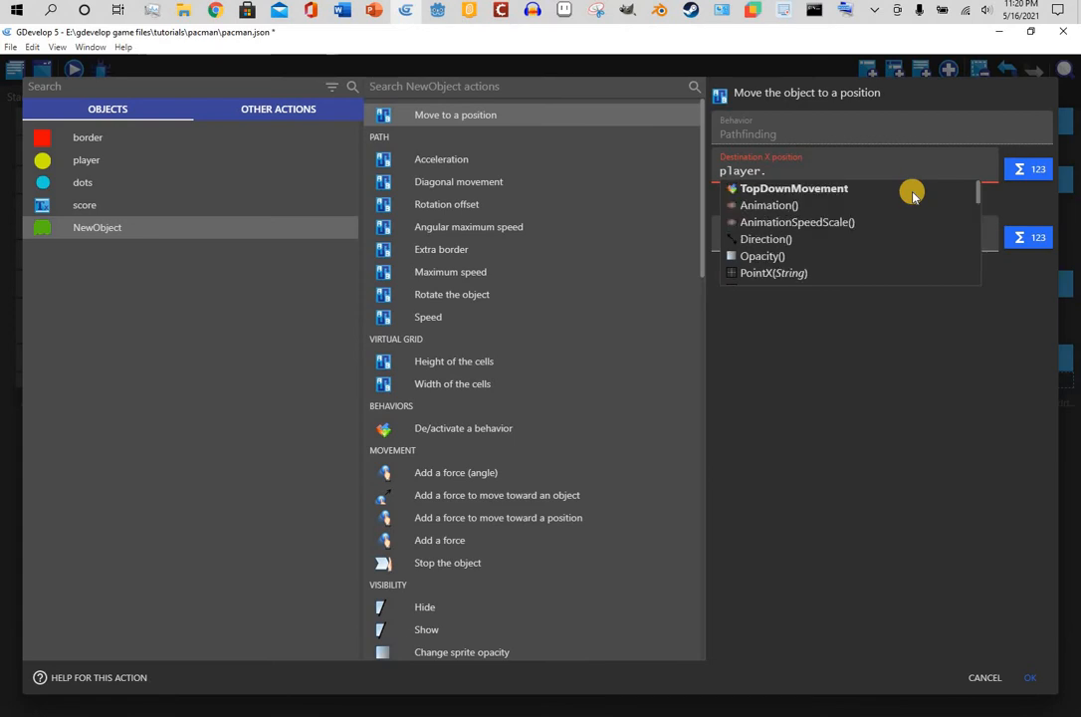
pyautogui.write('x')
pyautogui.click(911, 190)
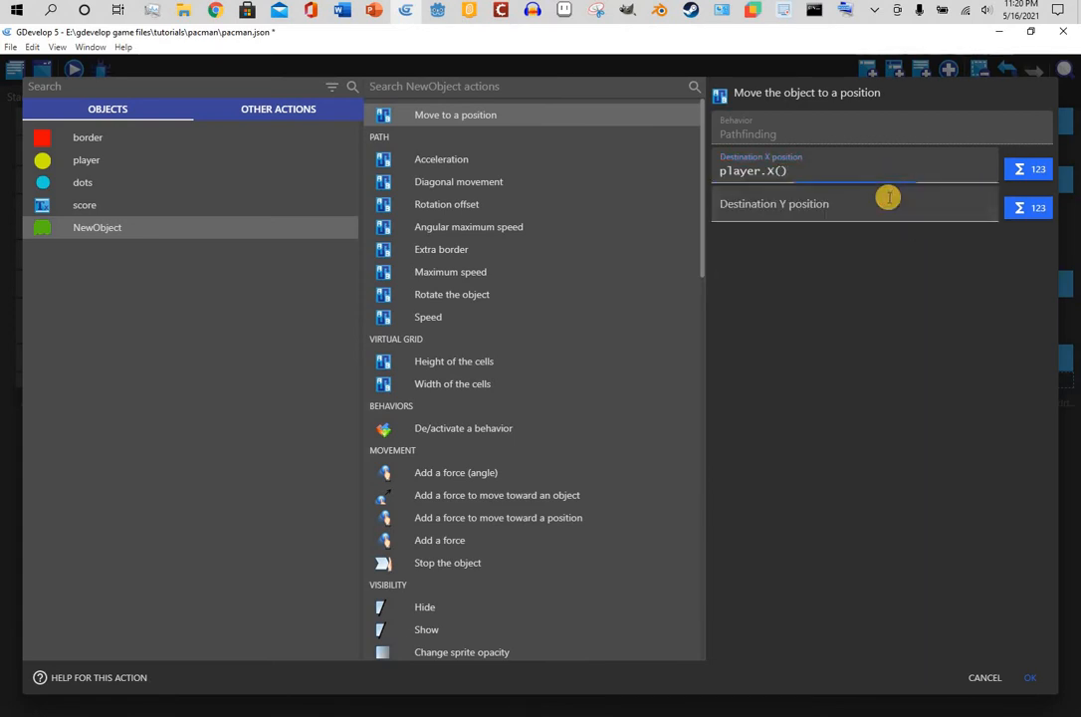
pyautogui.click(888, 197)
pyautogui.write('pla')
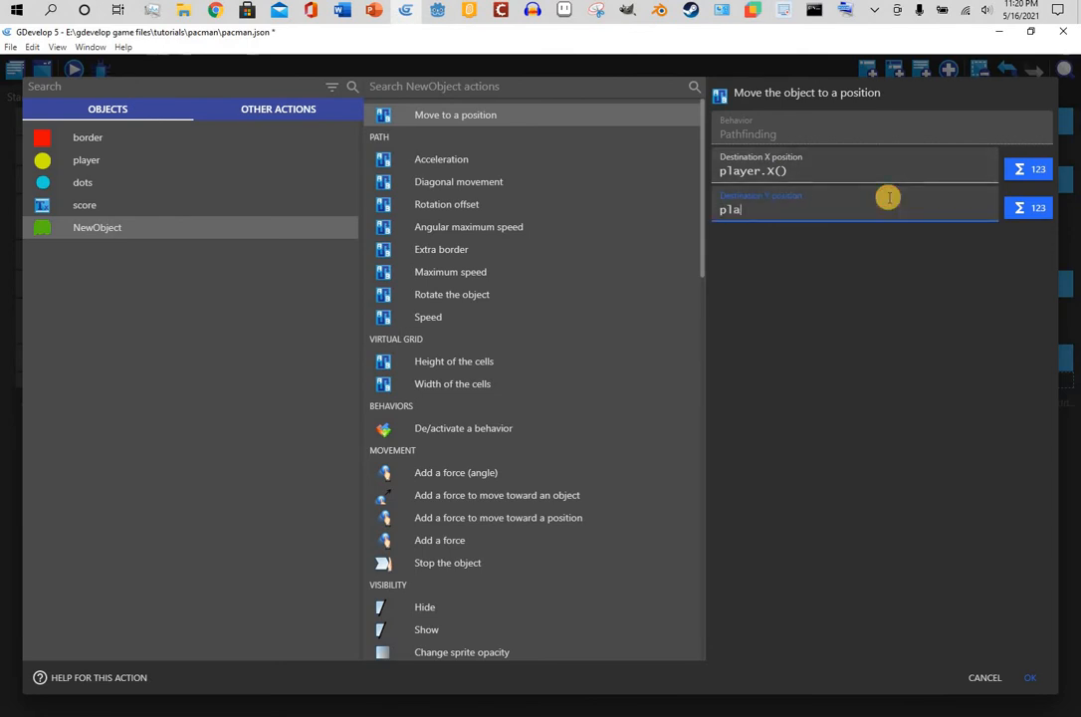
pyautogui.write('yer.y')
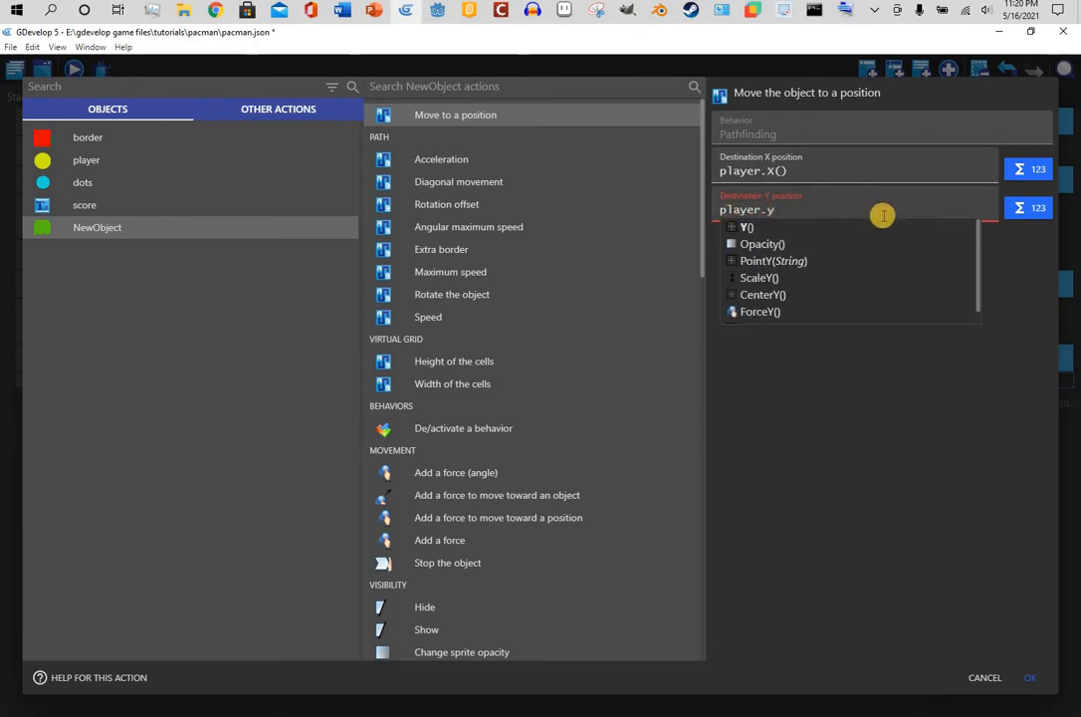
pyautogui.click(873, 241)
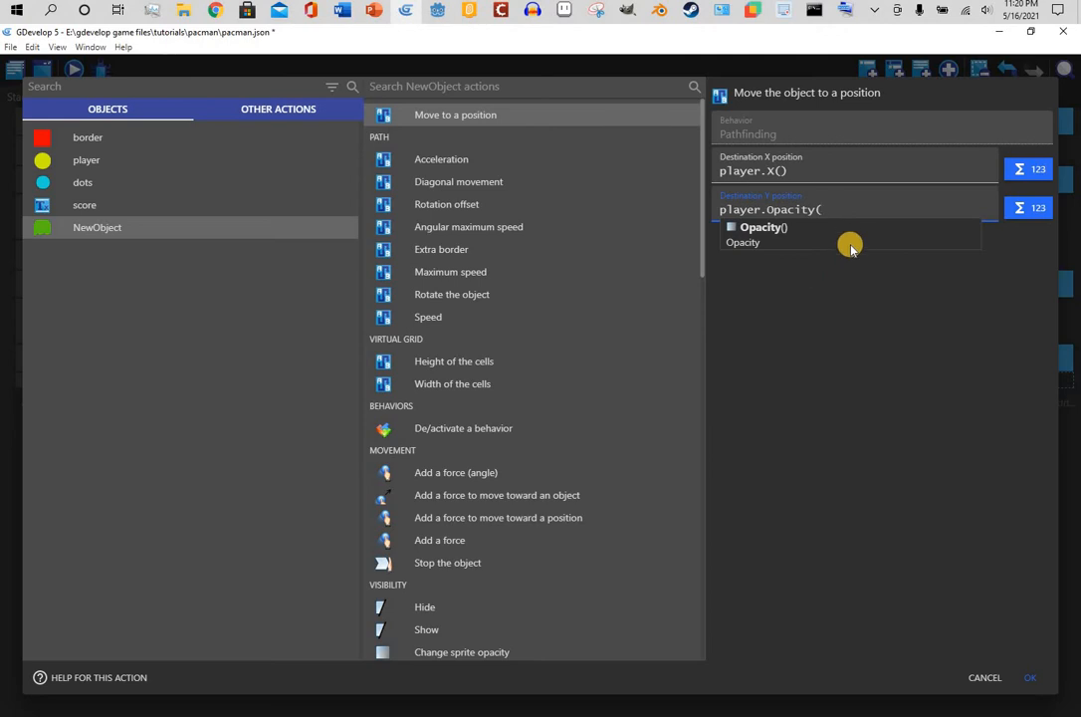
pyautogui.press('BackSpace')
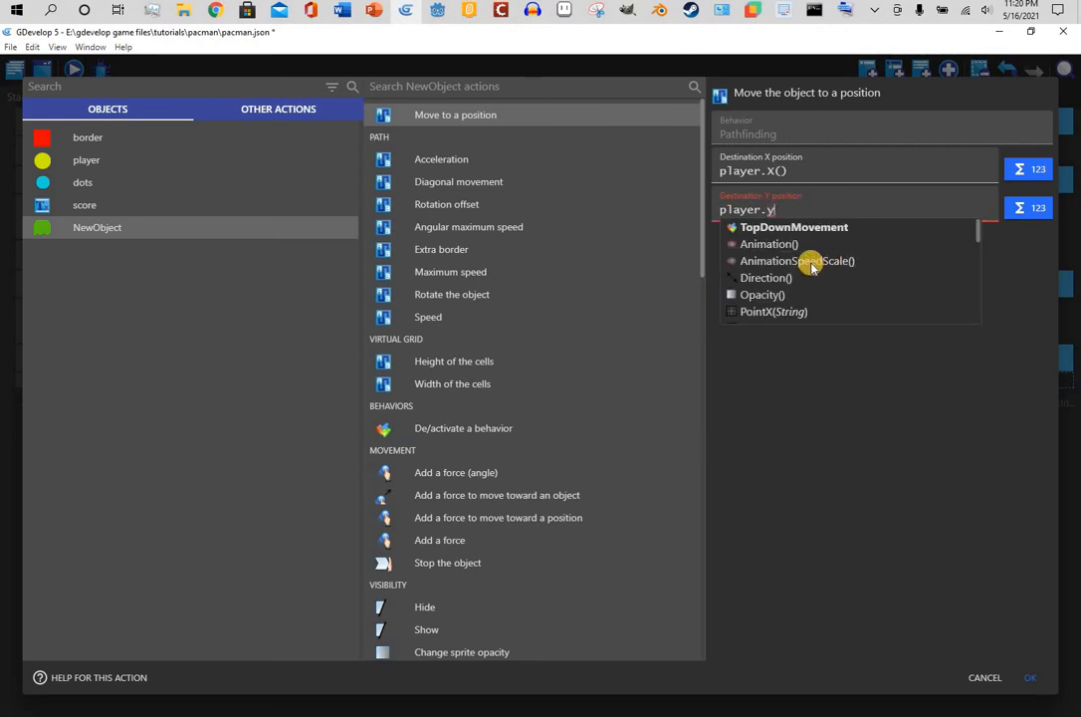
pyautogui.press('Return')
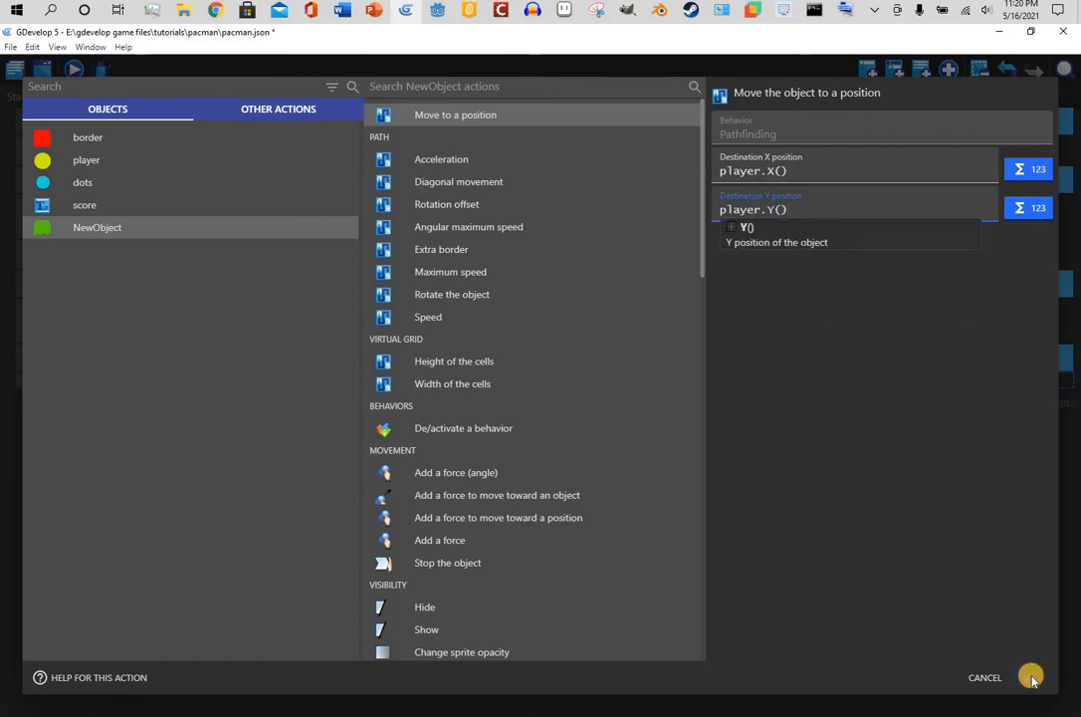
pyautogui.click(1032, 678)
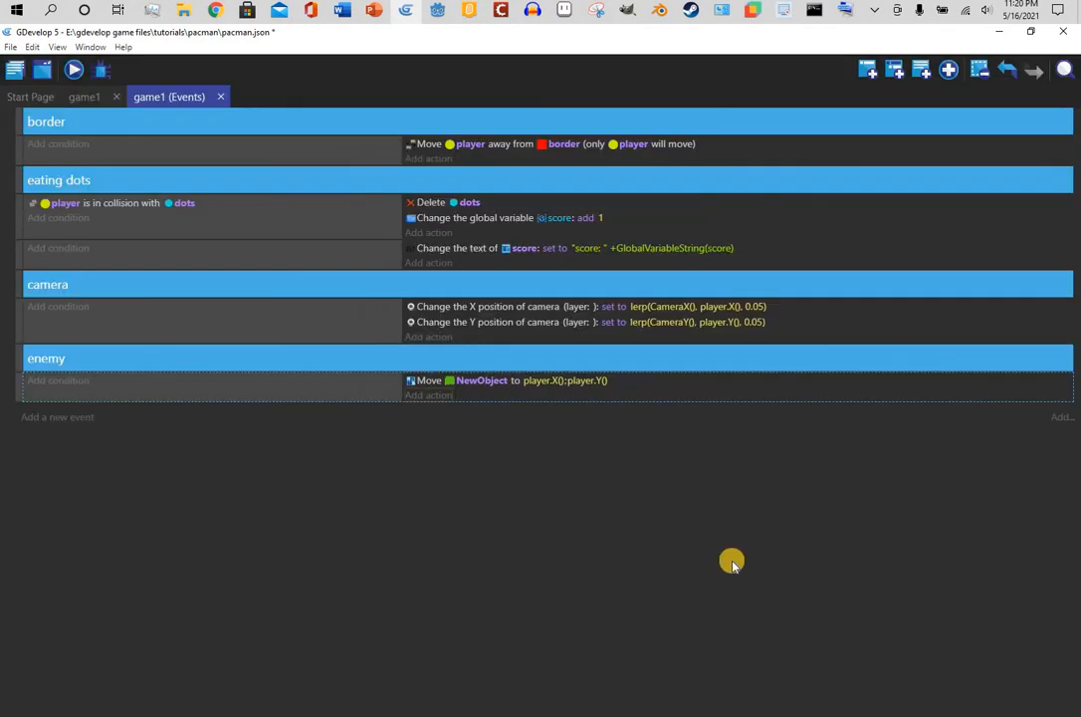
# Preview the game and steer the player through the corridors to check how the ghost follows it
pyautogui.click(74, 67)
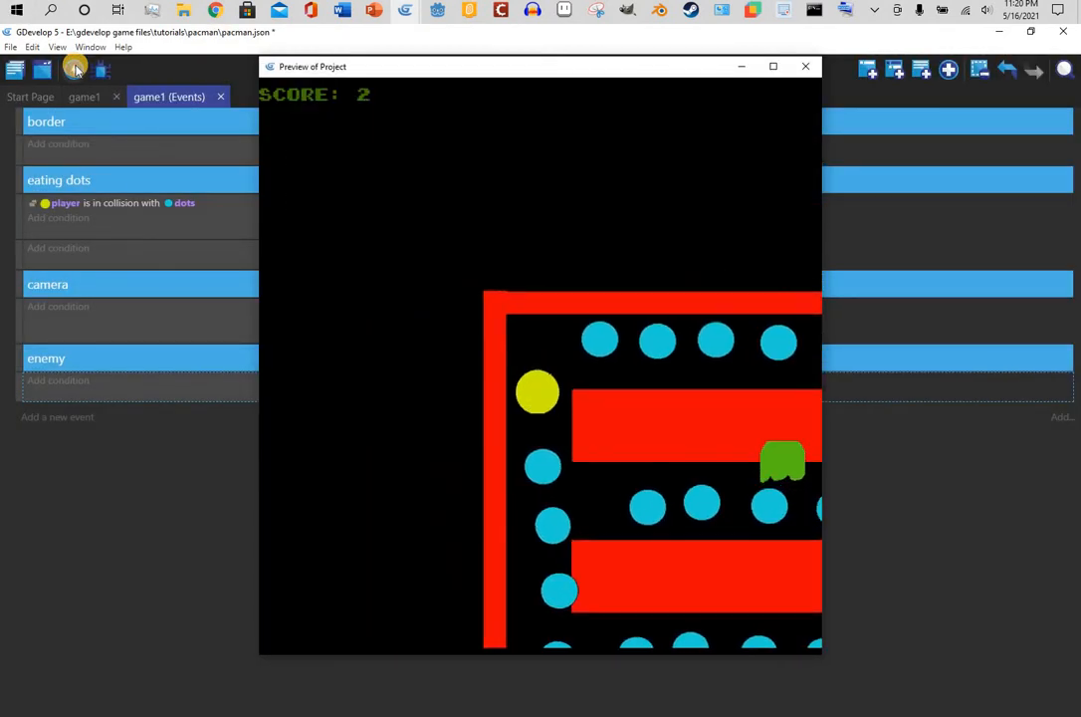
pyautogui.press('Down')
pyautogui.press('Right')
pyautogui.press('Down')
pyautogui.press('Left')
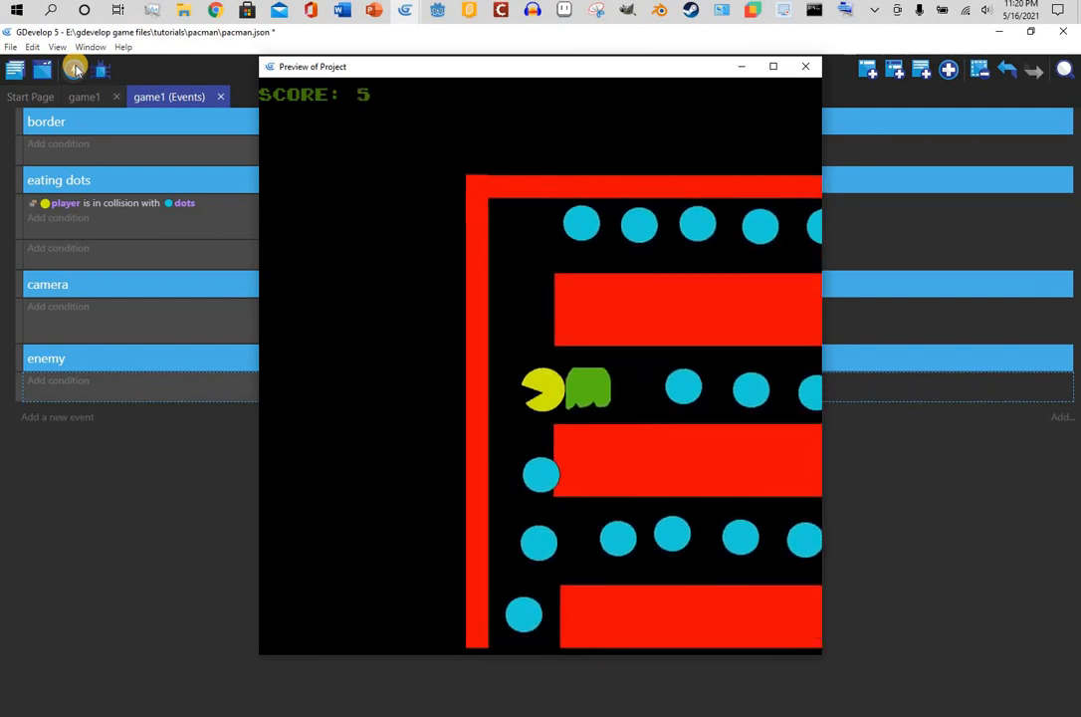
pyautogui.press('Down')
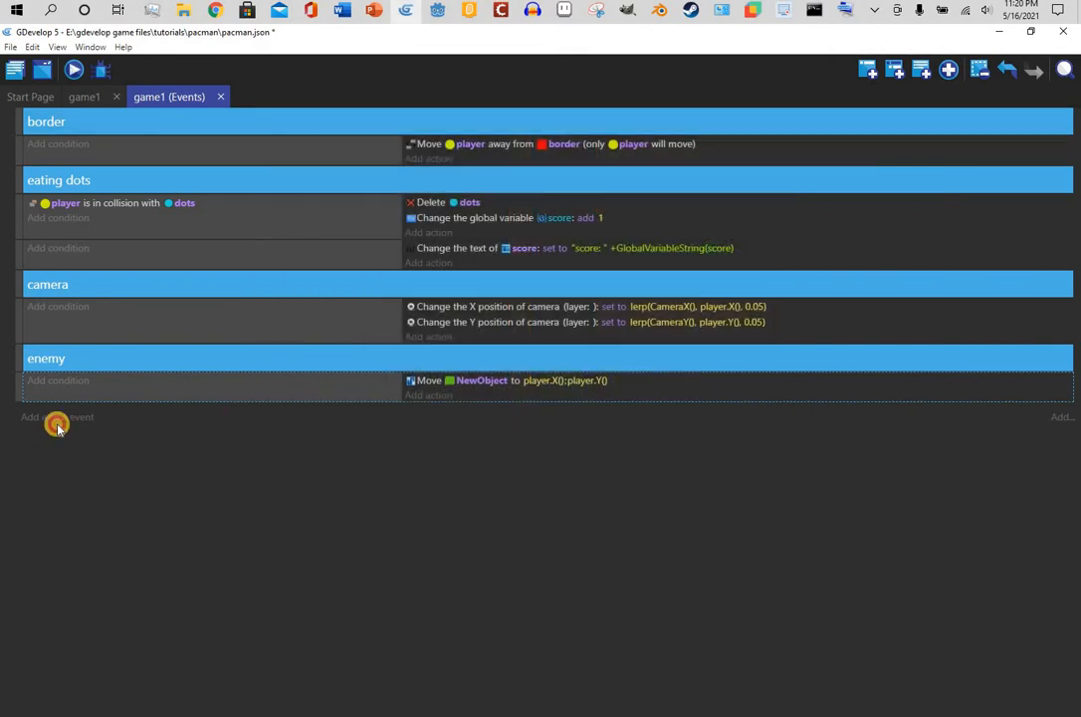
# Add a new event under the enemy group and paste into it a copy of the action separating player from border
pyautogui.click(55, 418)
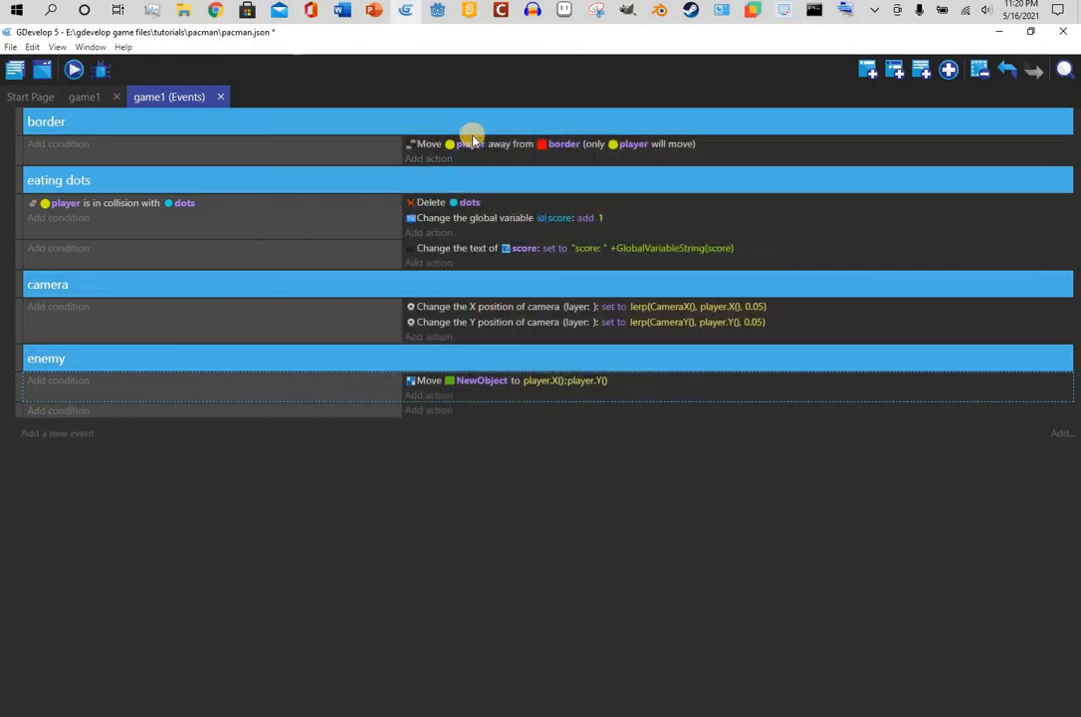
pyautogui.rightClick(501, 143)
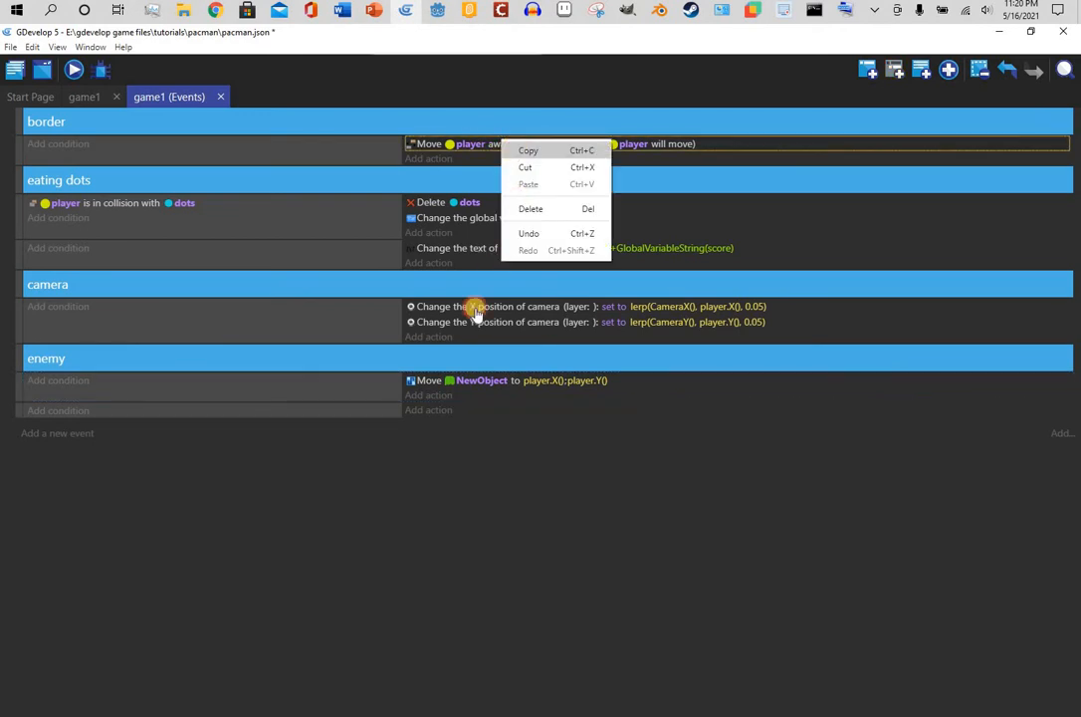
pyautogui.click(441, 408)
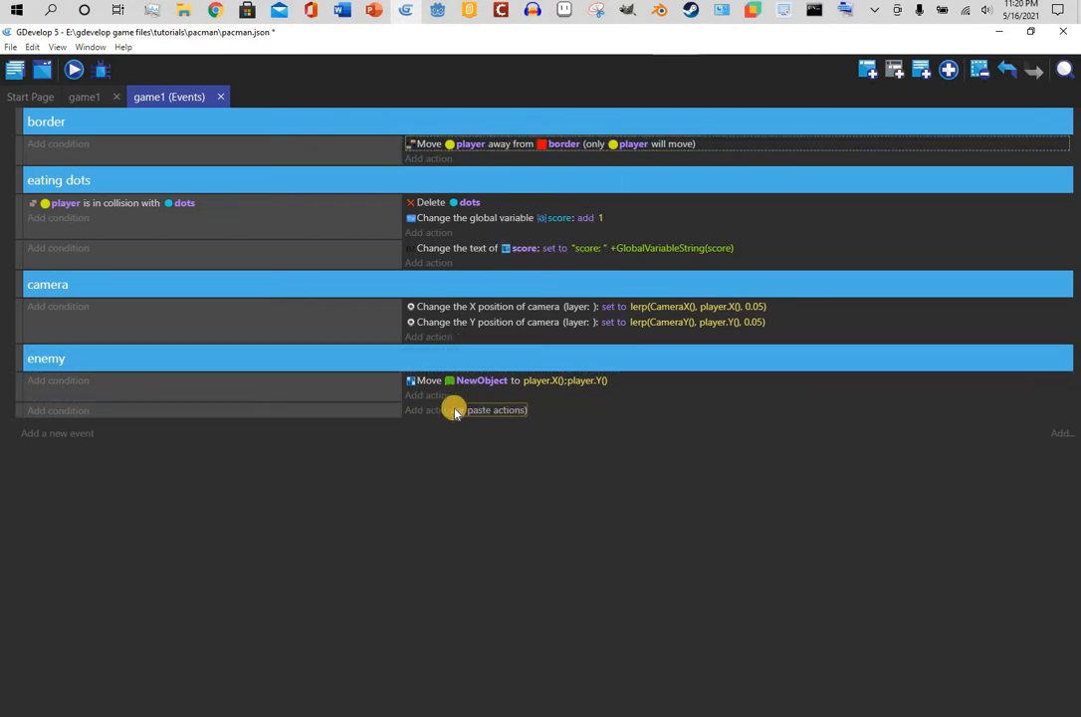
pyautogui.click(462, 410)
# Change the moved object in the copied separation action from player to NewObject
pyautogui.click(454, 413)
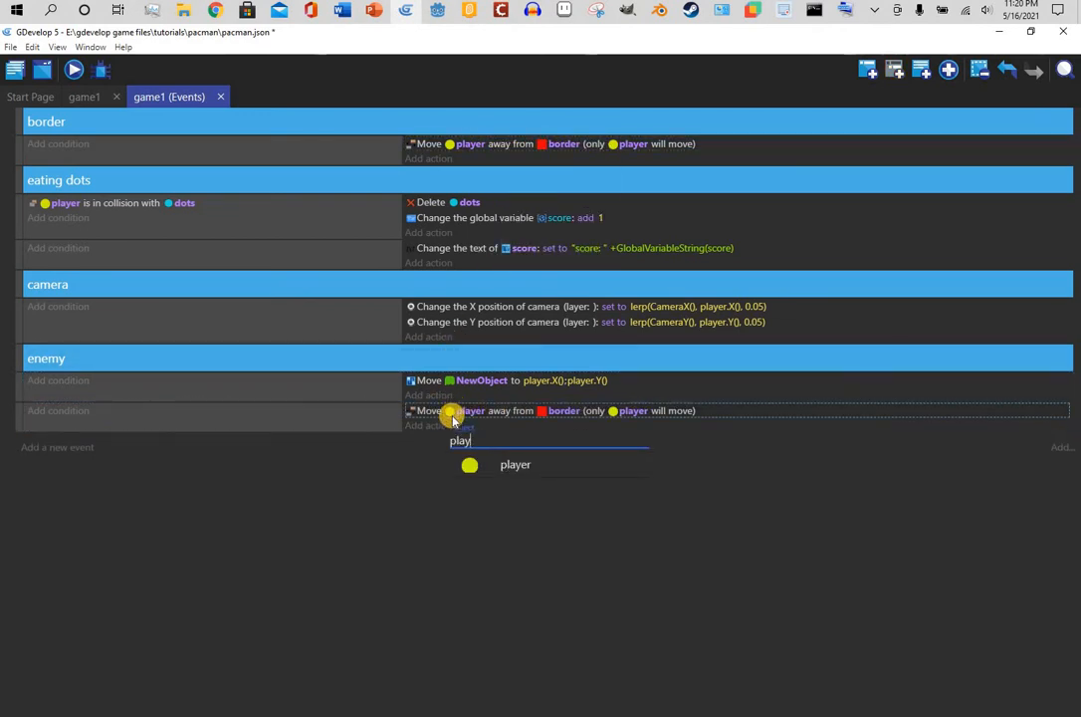
pyautogui.press('BackSpace')
pyautogui.write('n')
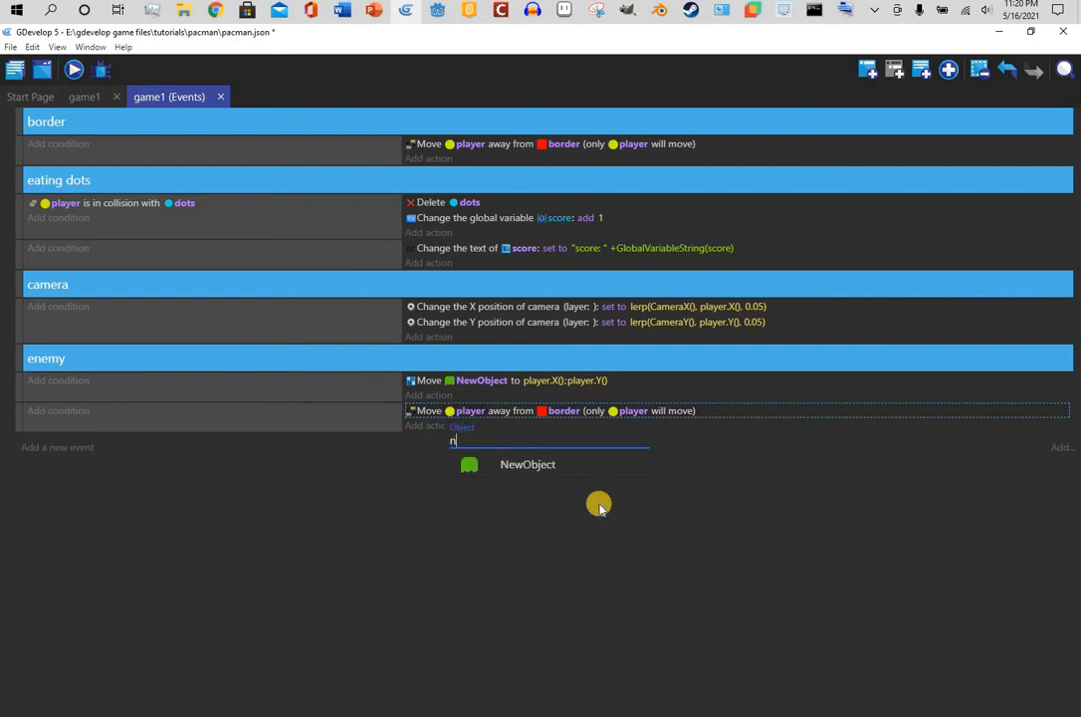
pyautogui.click(538, 464)
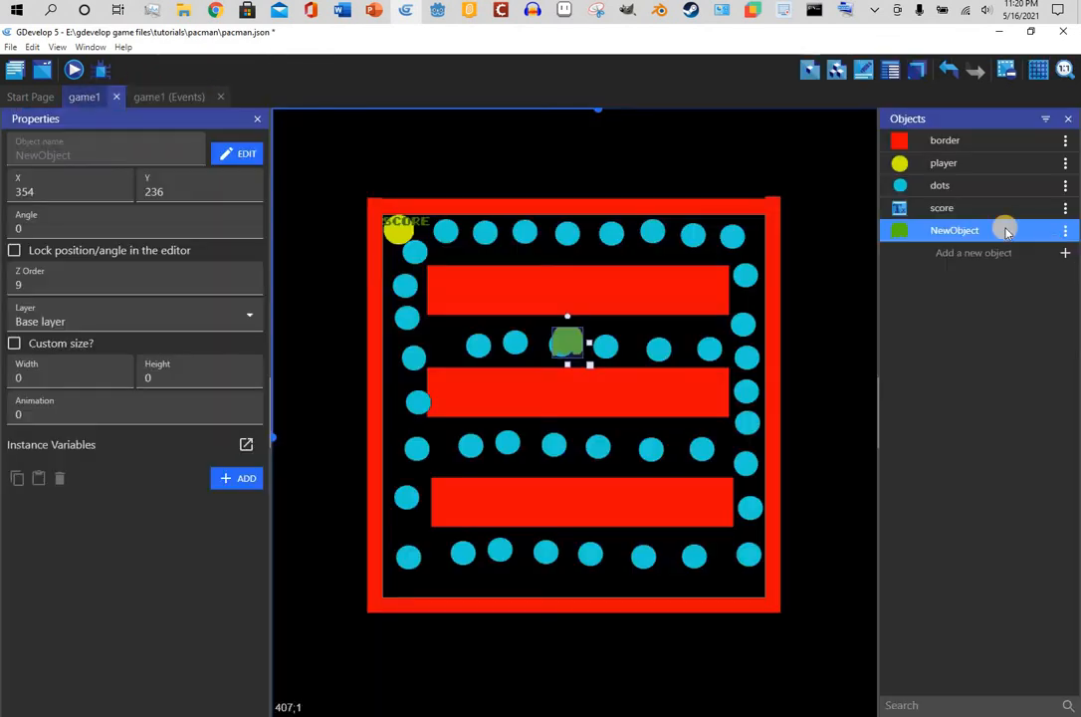
# Try to rename NewObject as "ghost one" in the game1 scene's object list
pyautogui.click(1066, 228)
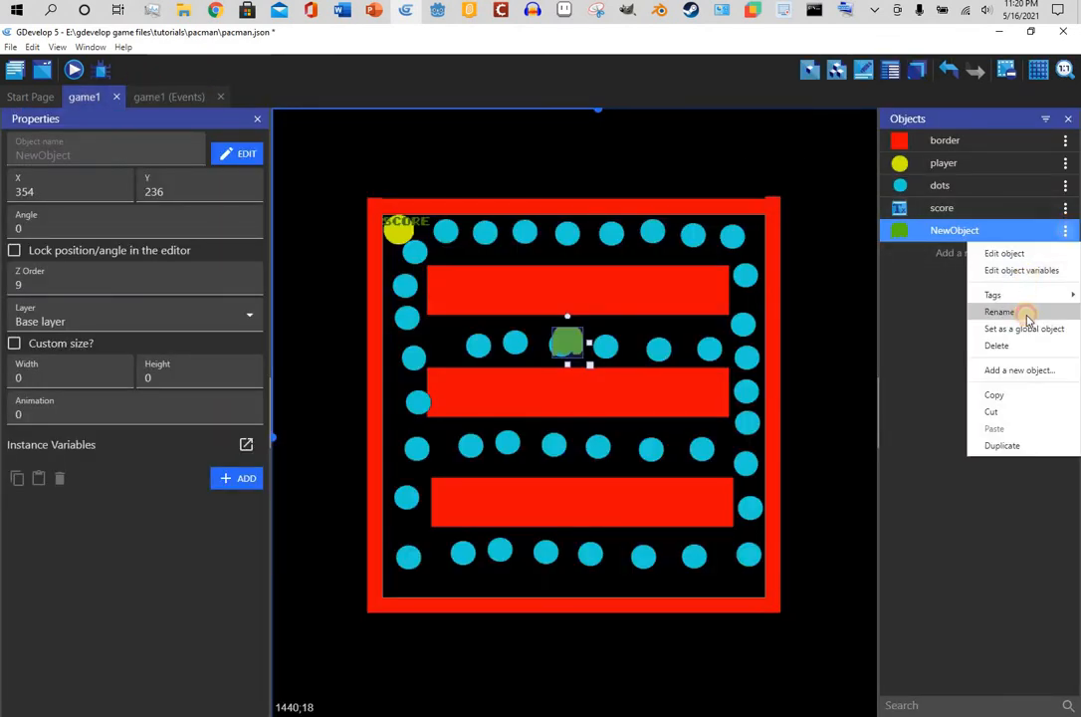
pyautogui.click(1026, 312)
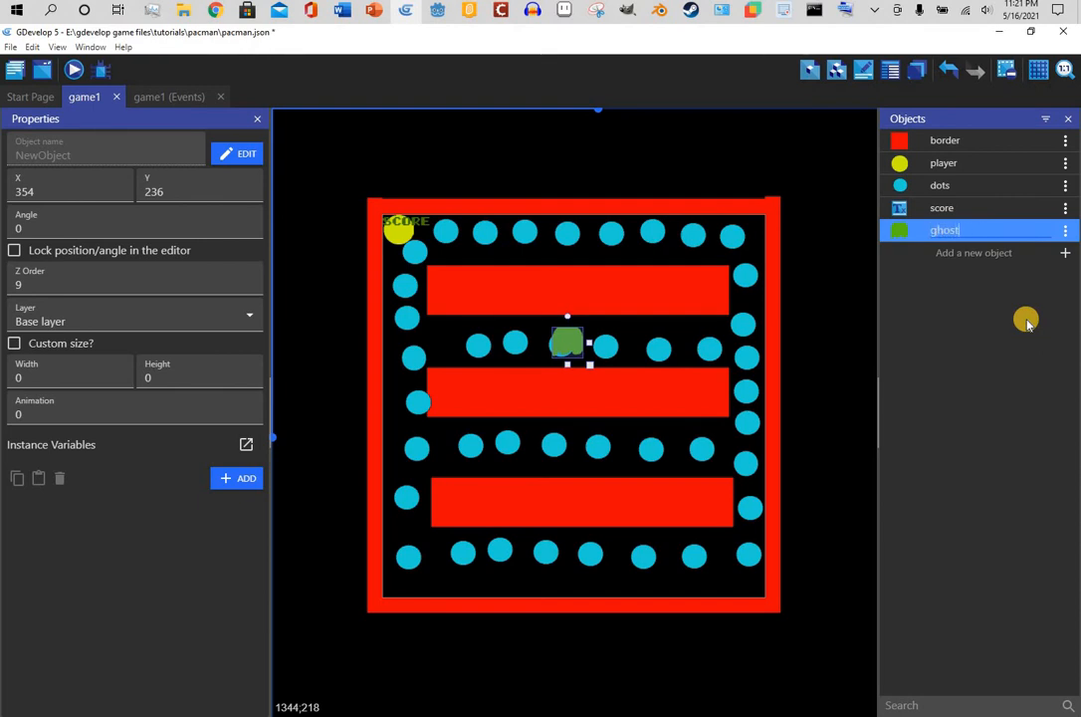
pyautogui.write('ghost one')
pyautogui.press('Return')
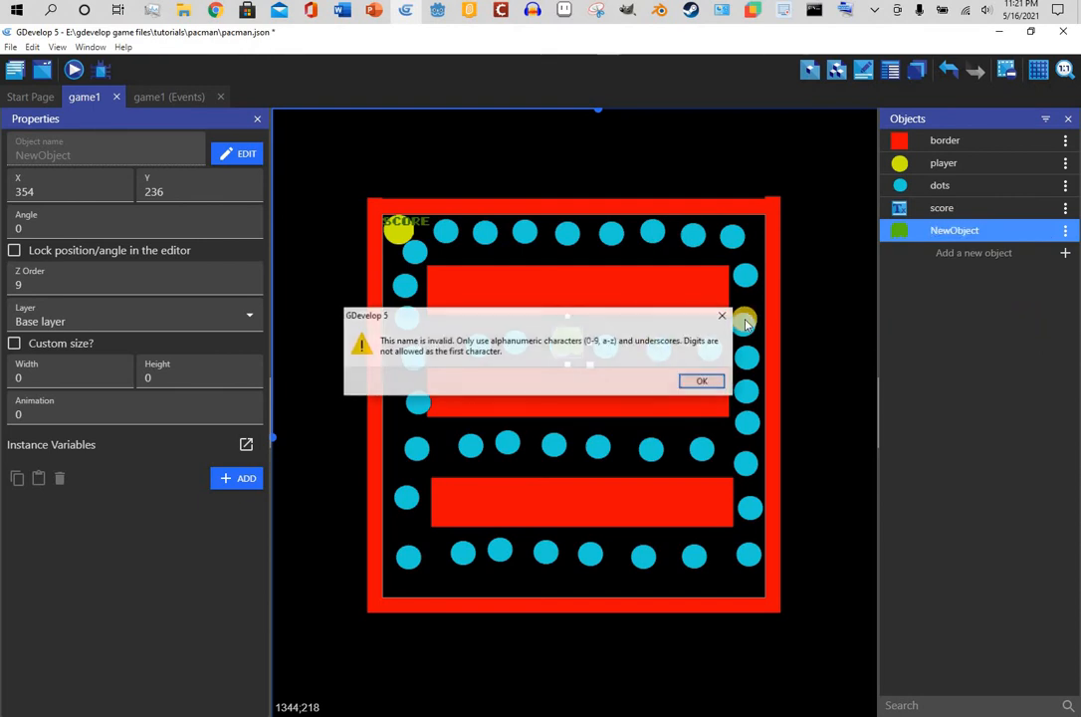
pyautogui.press('Return')
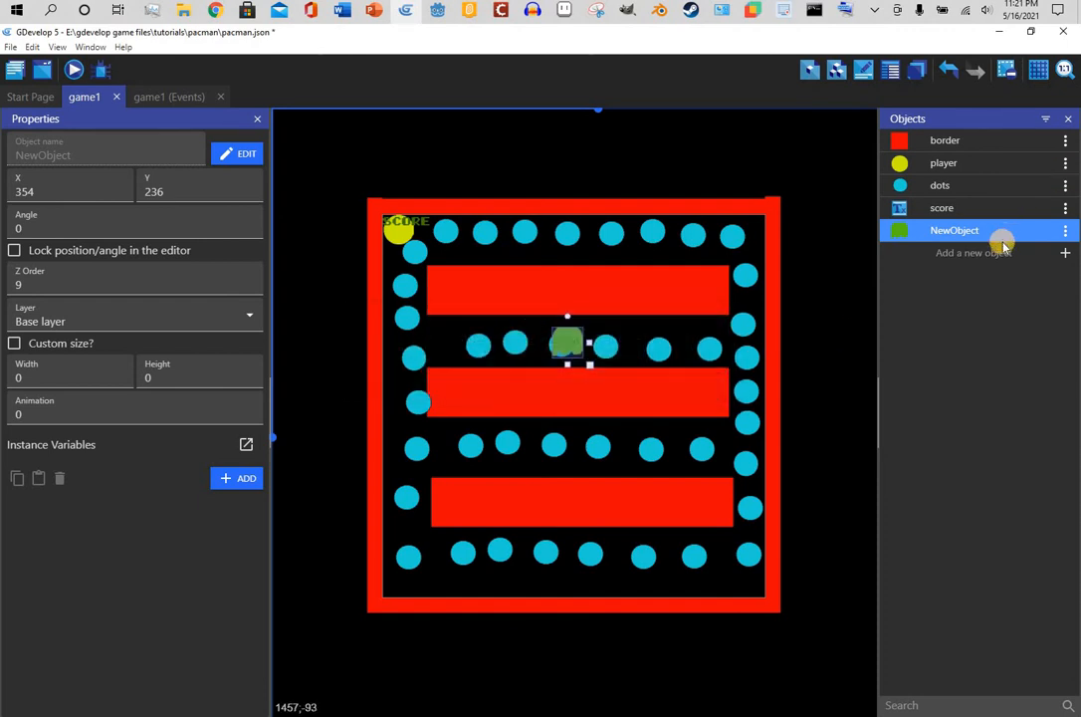
# Rename NewObject as "ghost1" in its object properties and apply the change
pyautogui.doubleClick(994, 233)
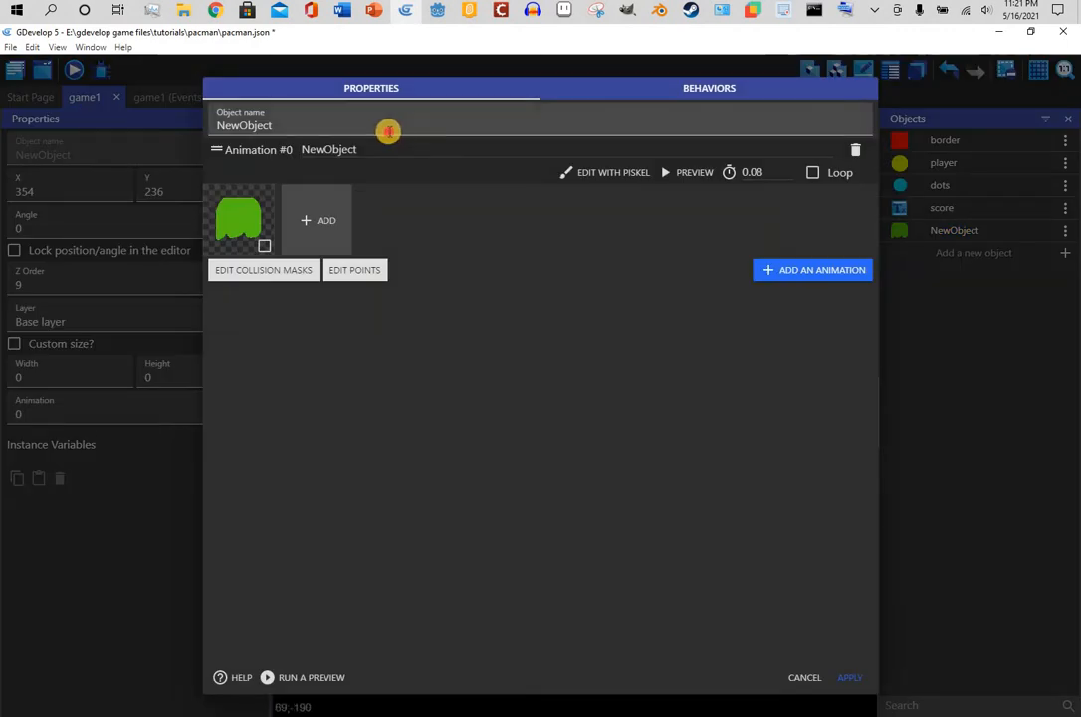
pyautogui.doubleClick(386, 130)
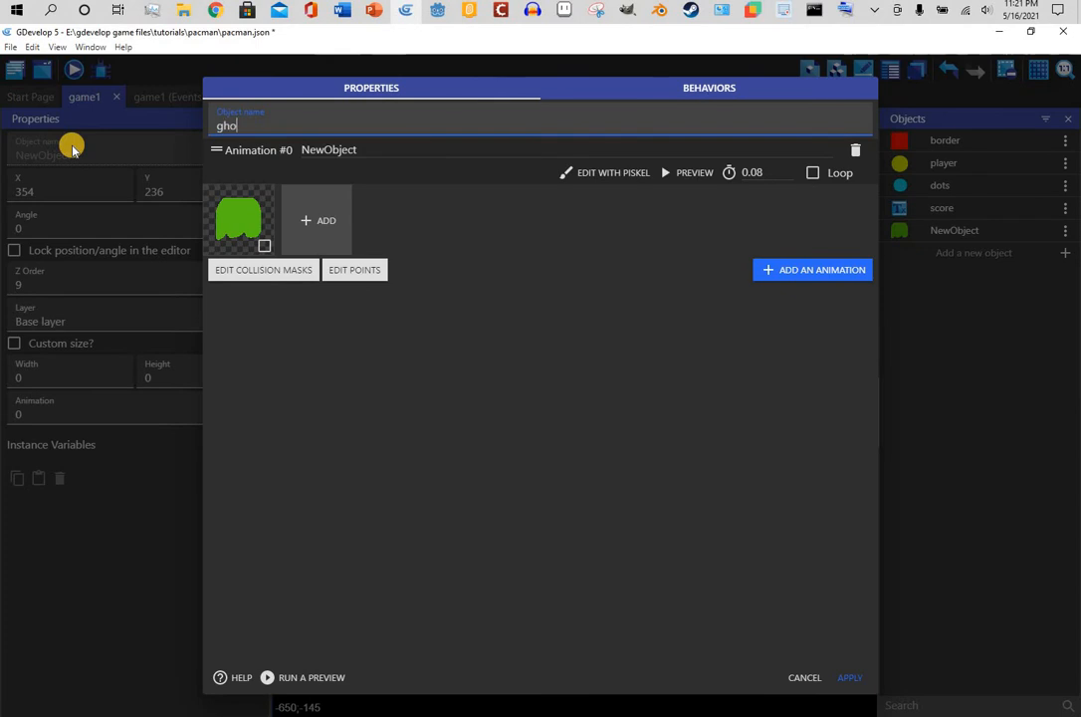
pyautogui.click(849, 677)
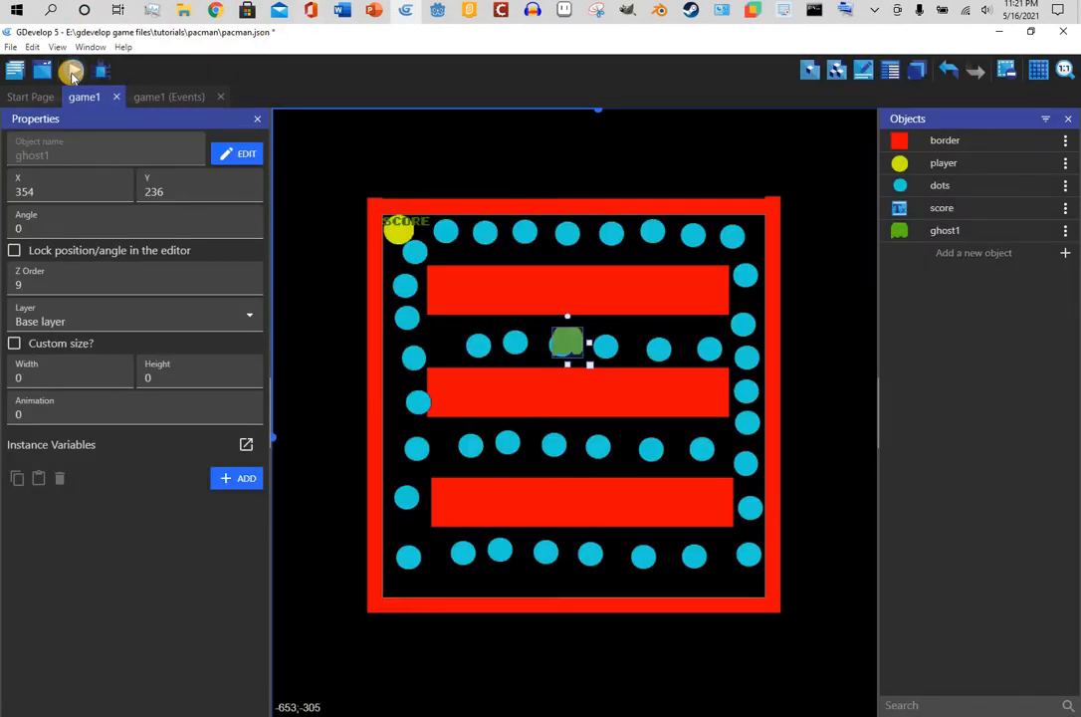
# Preview the game, steer the player around the maze to test the ghost's chase and wall separation, and close the preview
pyautogui.click(72, 76)
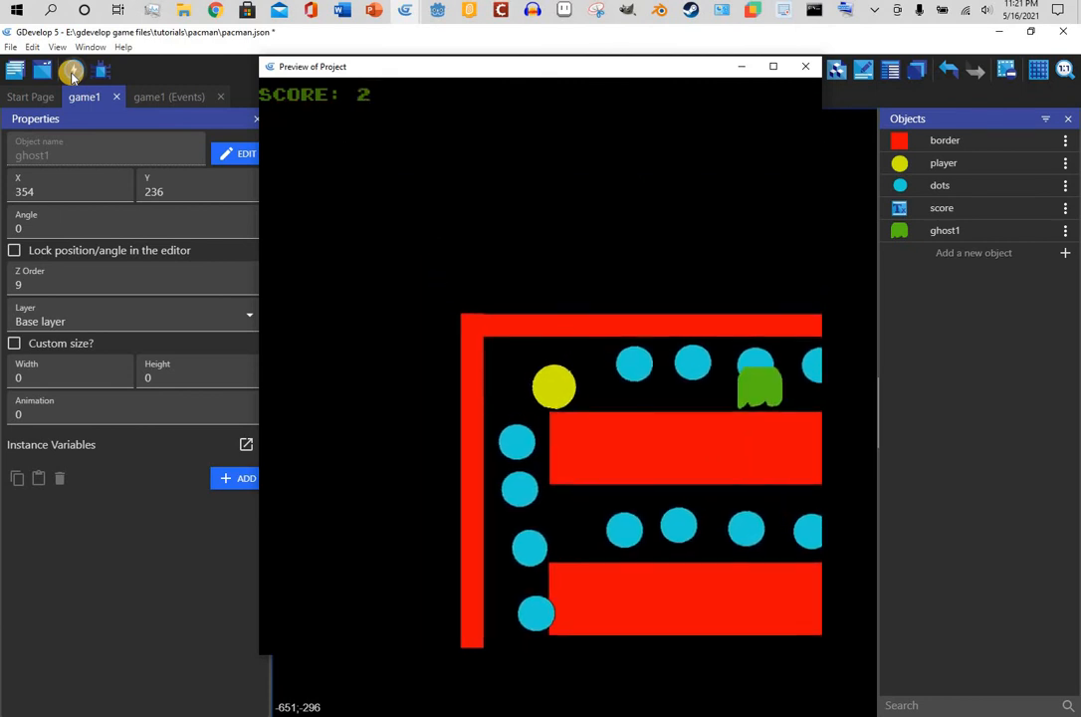
pyautogui.press('Down')
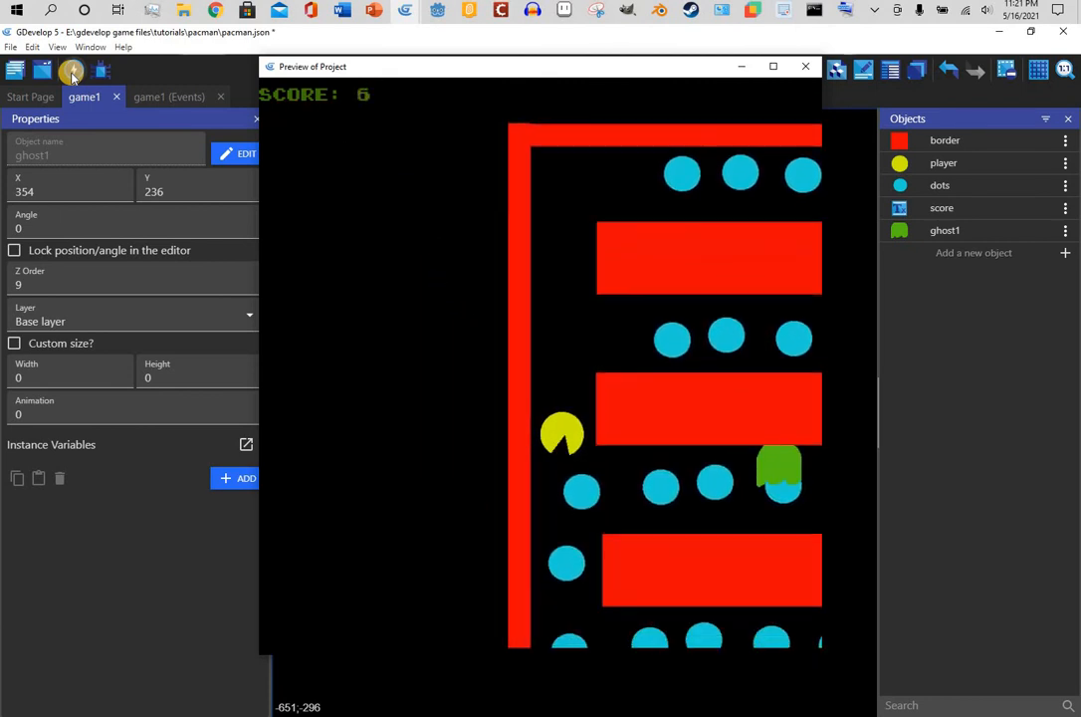
pyautogui.press('Right')
pyautogui.press('Left')
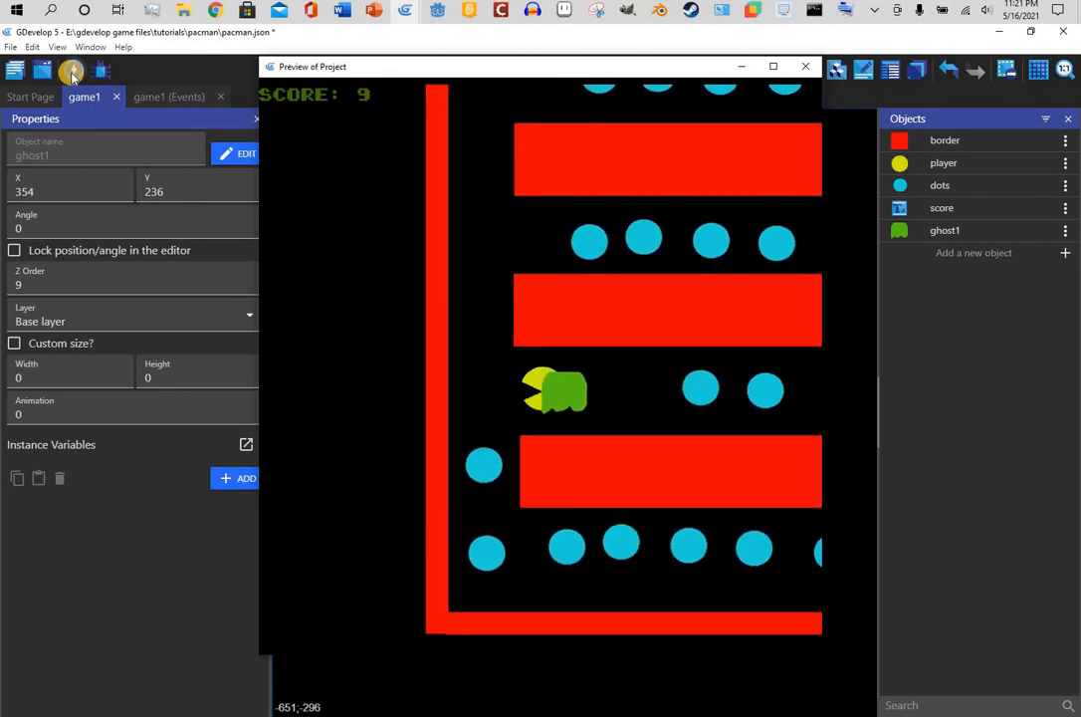
pyautogui.press('Down')
pyautogui.press('Right')
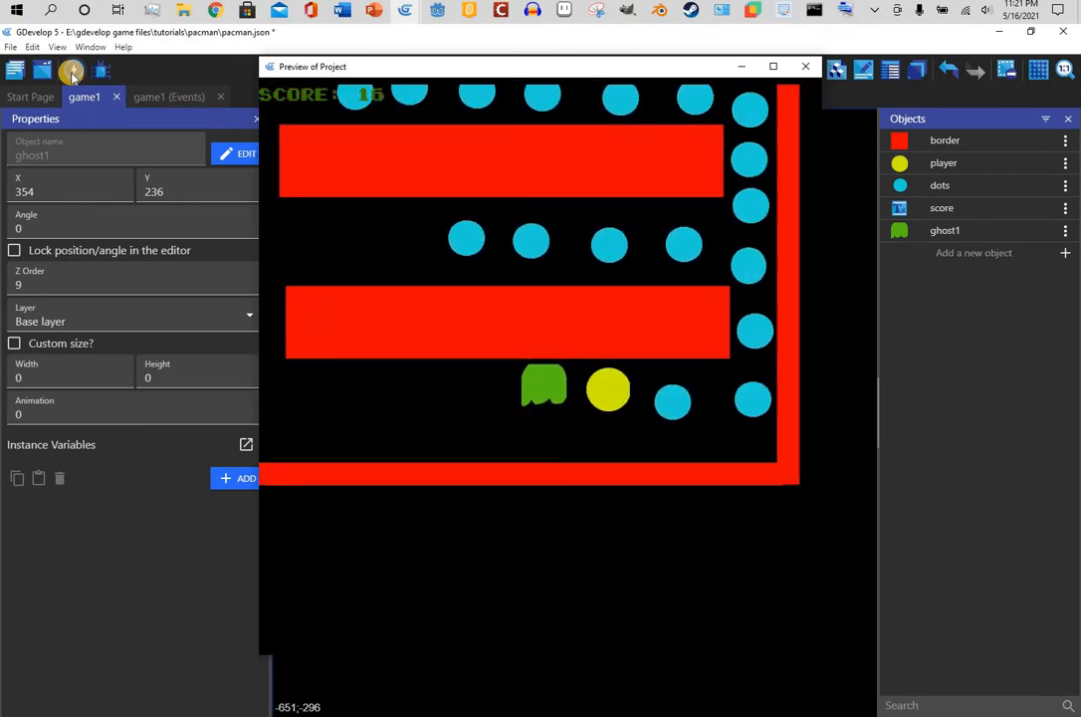
pyautogui.press('Up')
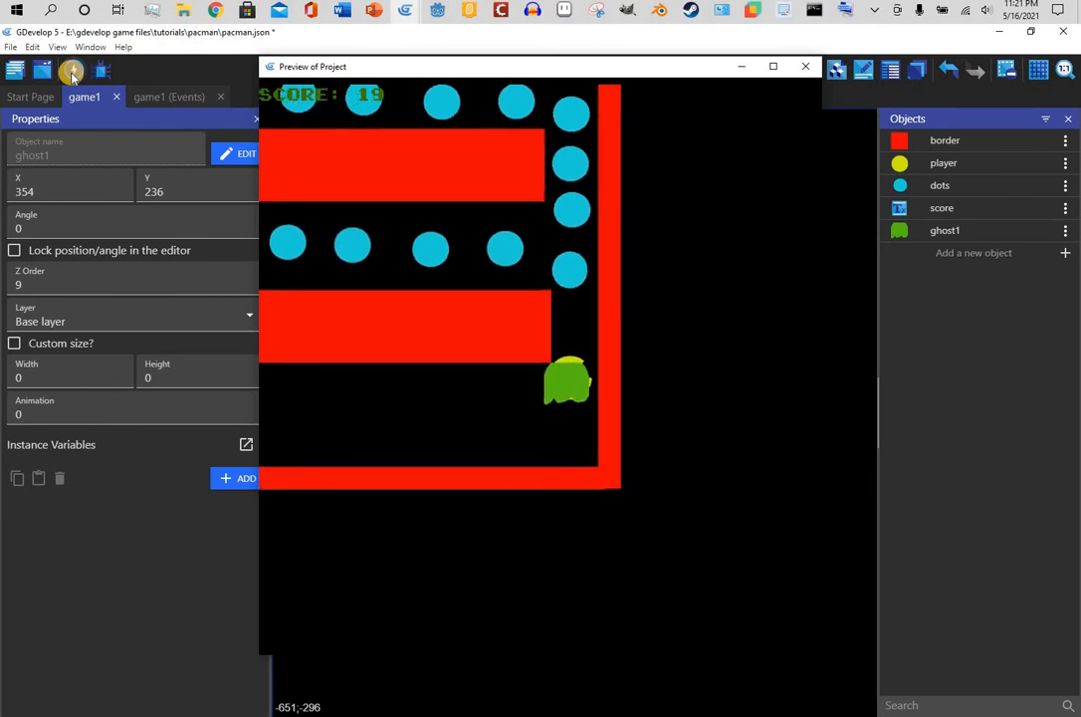
pyautogui.click(807, 67)
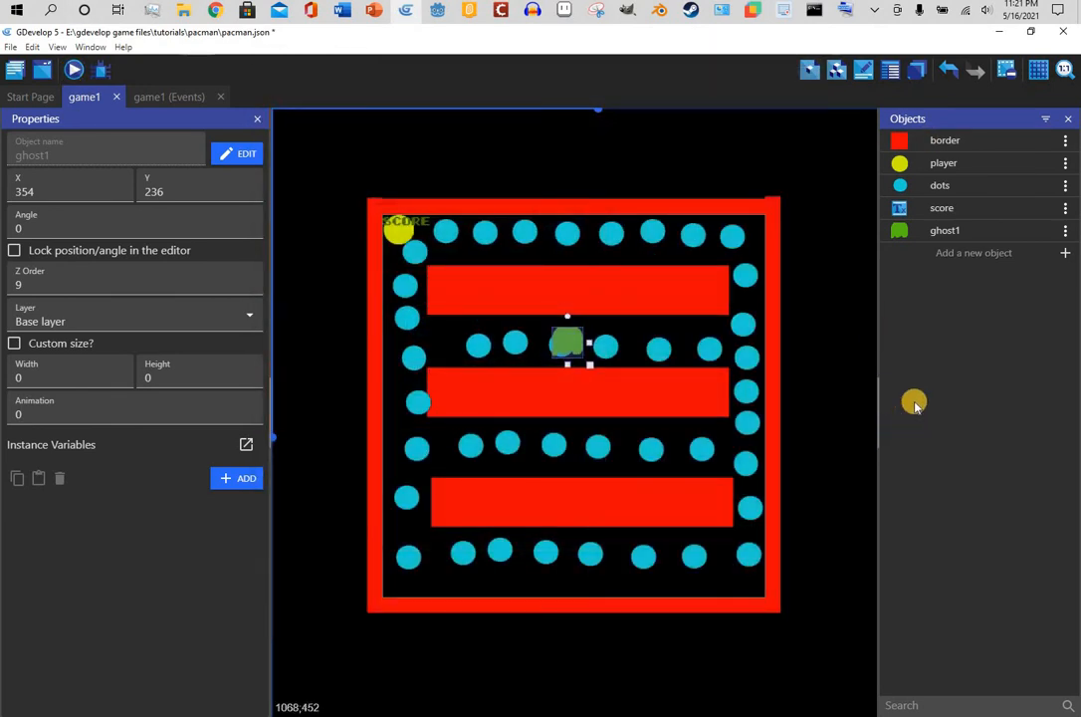
# Set ghost1's Pathfinding acceleration and maximum speed to 100 and apply the changes
pyautogui.doubleClick(956, 228)
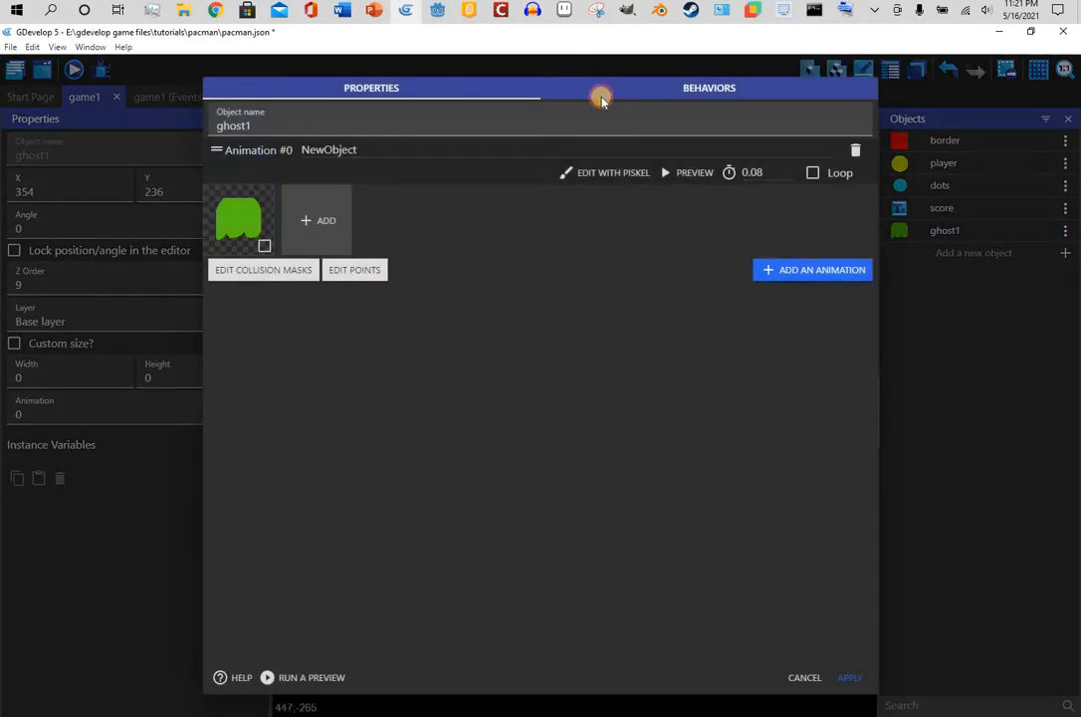
pyautogui.click(601, 97)
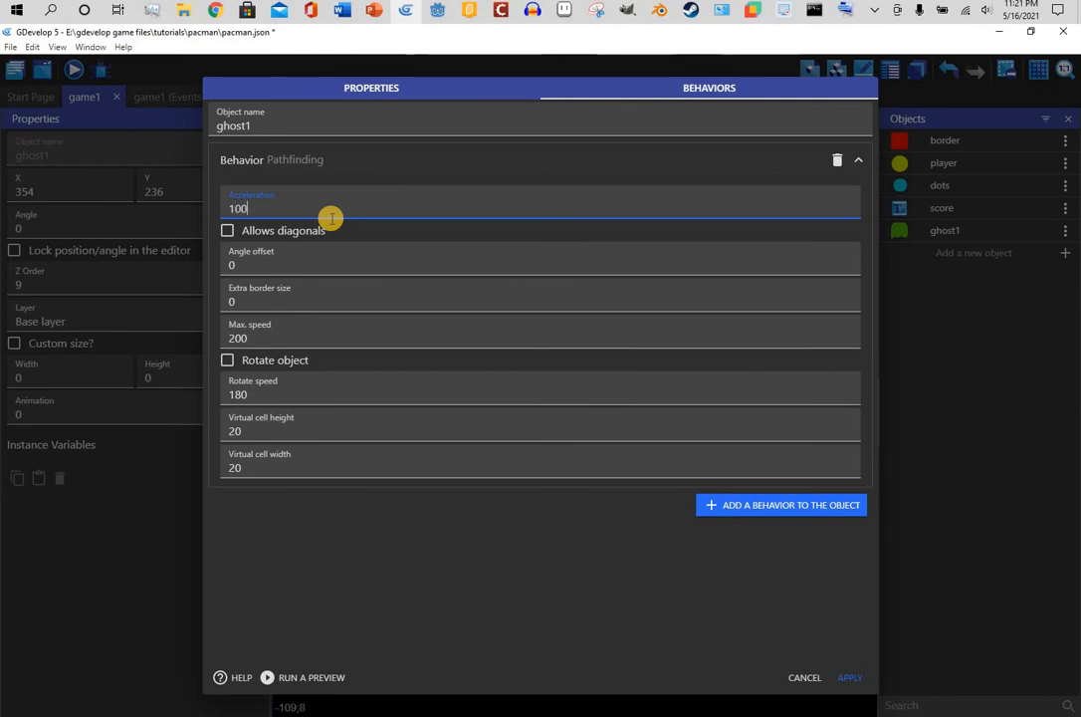
pyautogui.click(374, 512)
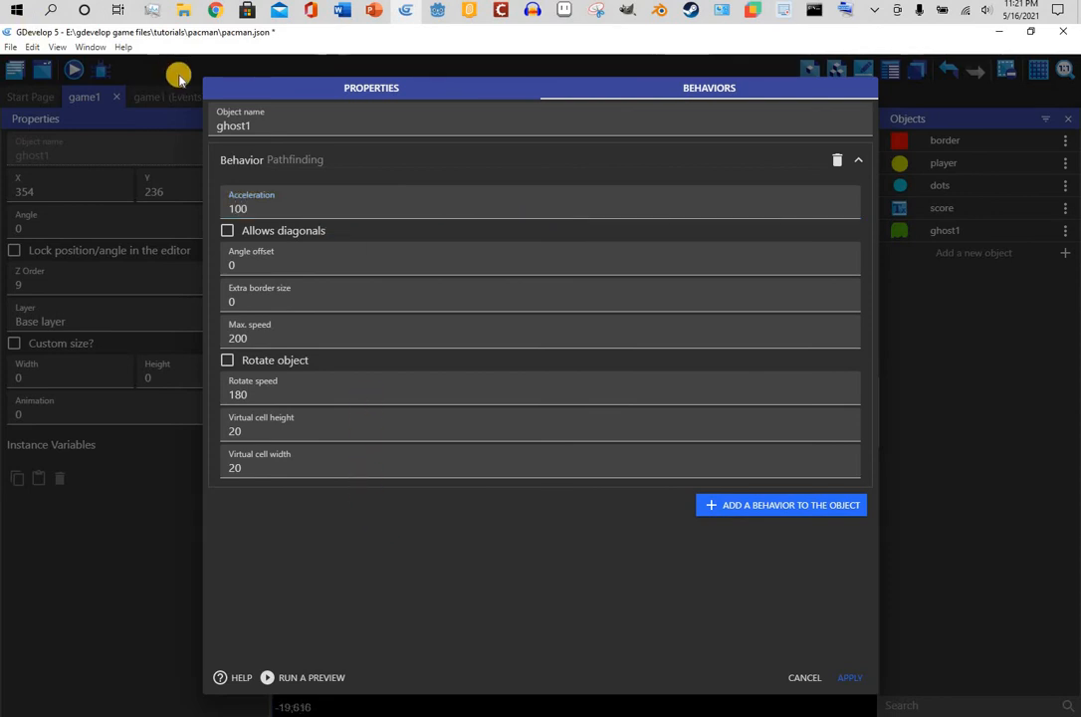
pyautogui.doubleClick(220, 322)
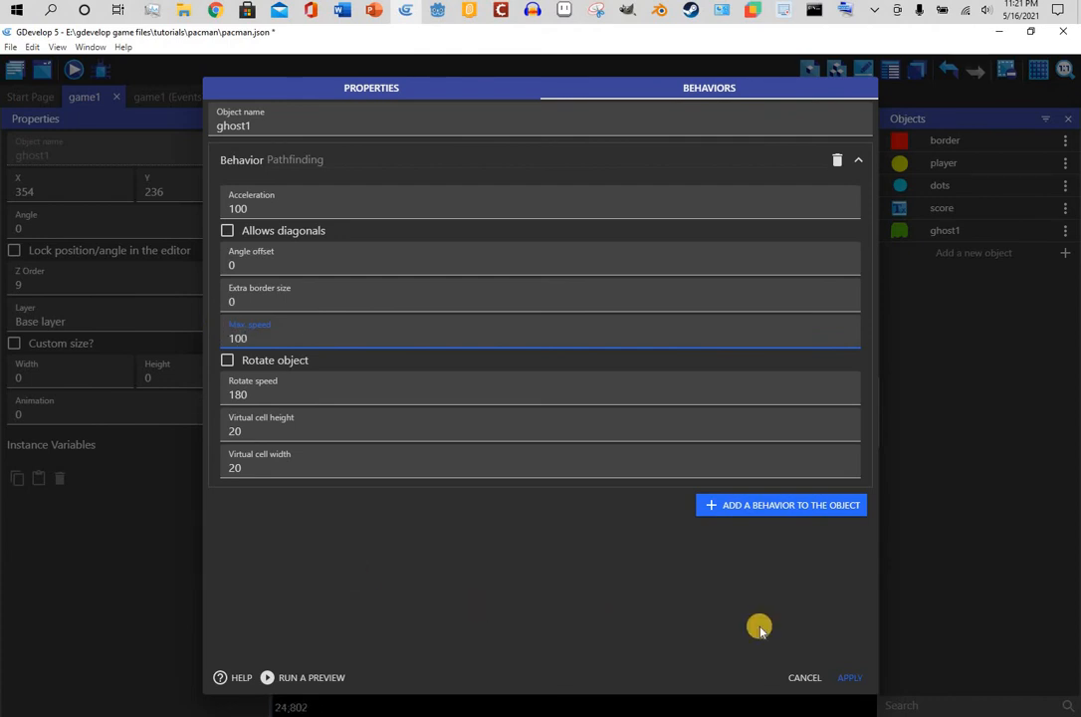
pyautogui.click(844, 676)
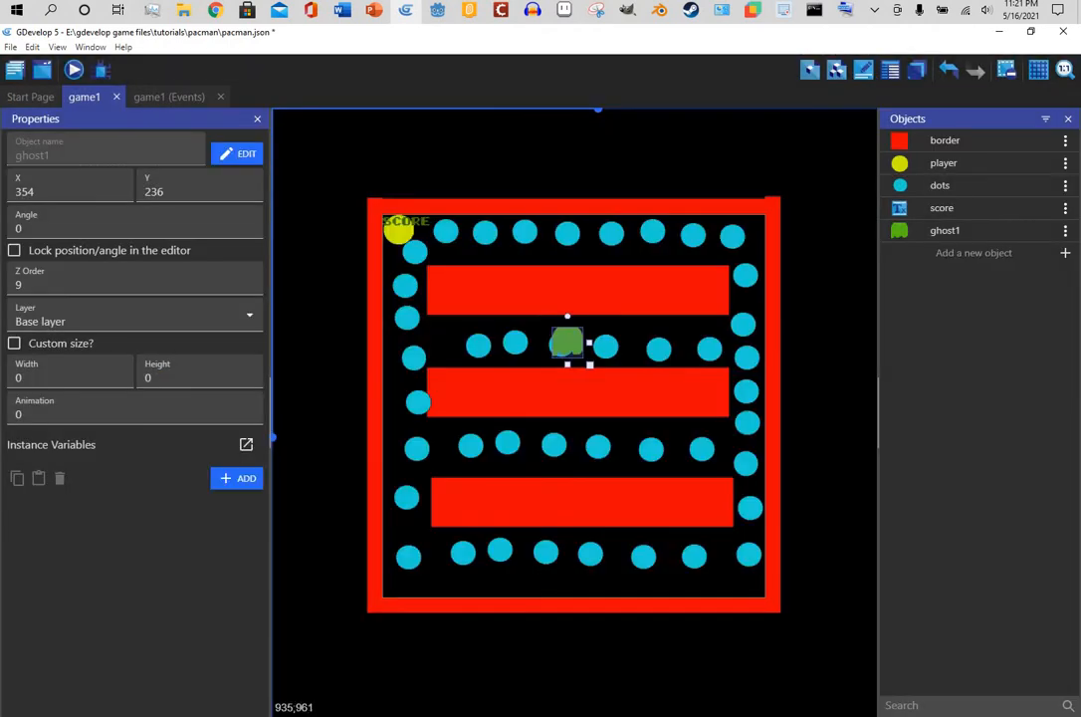
# Preview the game and steer the player through the maze's western corridors to test the ghost's chase at the new speed
pyautogui.click(74, 71)
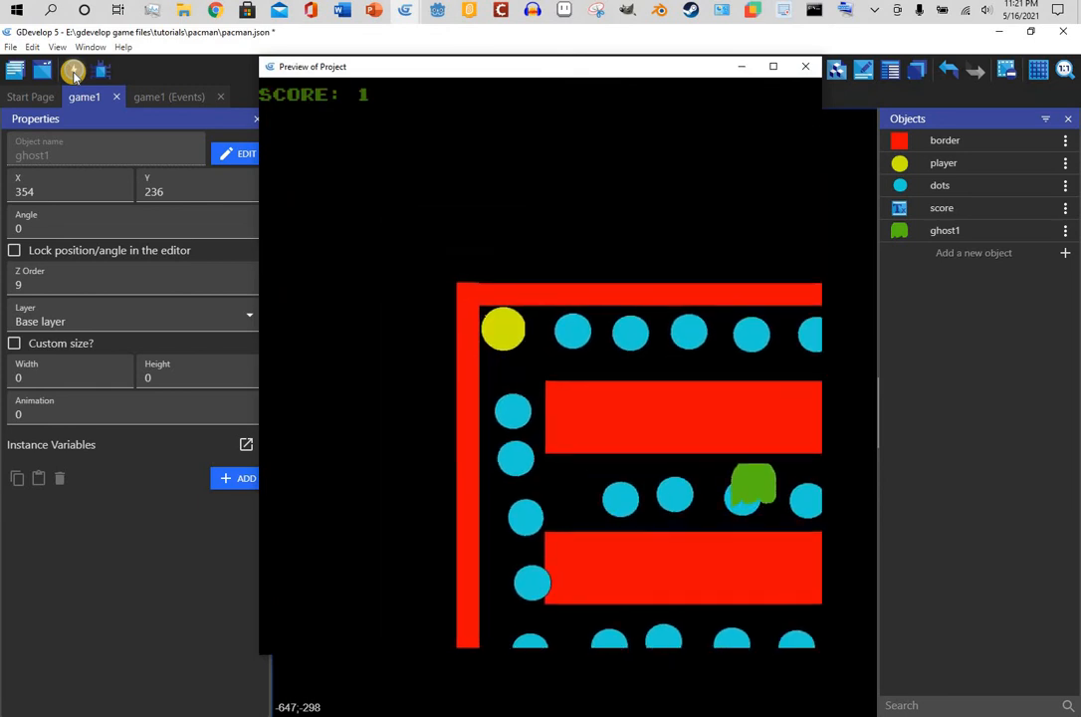
pyautogui.press('Down')
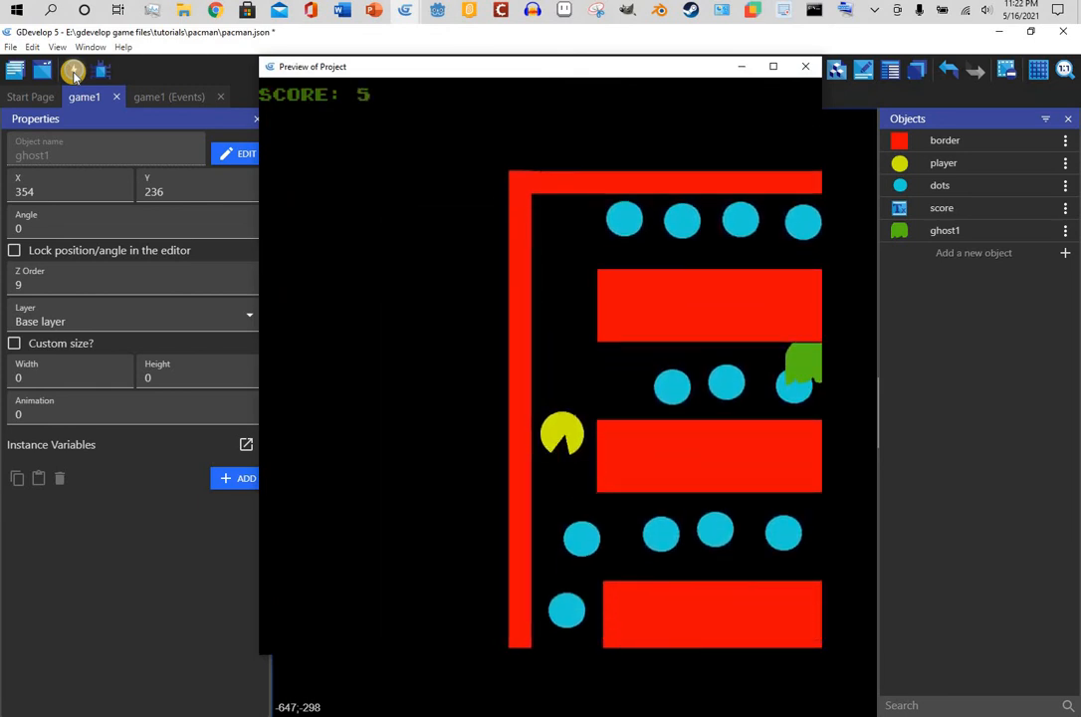
pyautogui.press('Right')
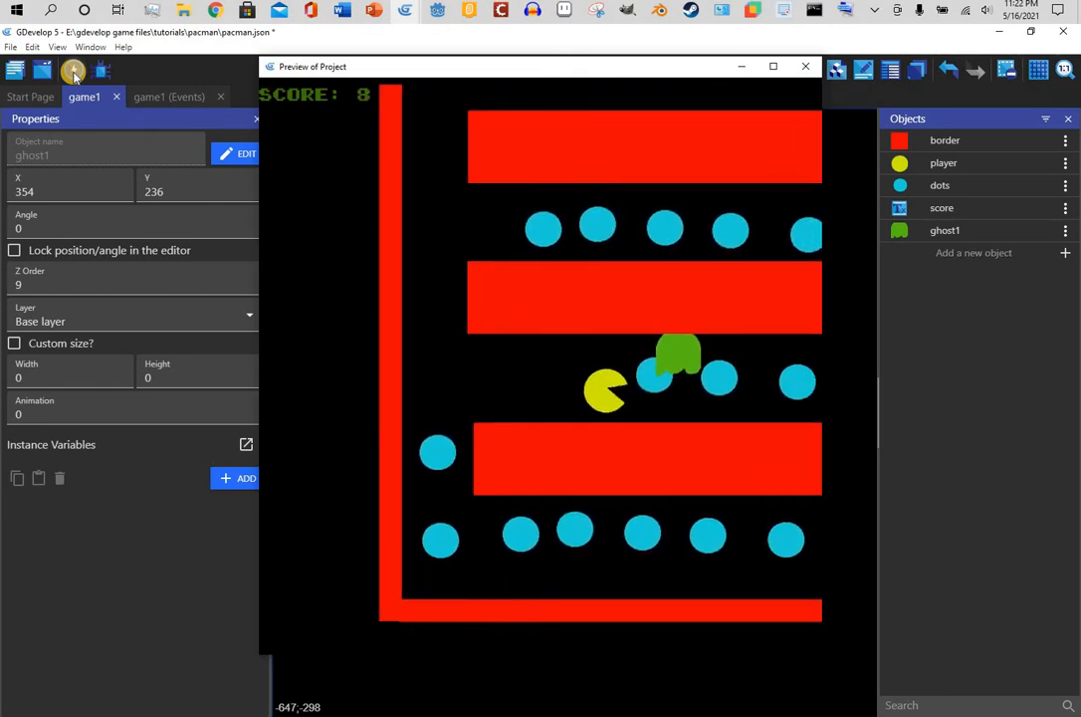
pyautogui.press('Left')
pyautogui.press('Down')
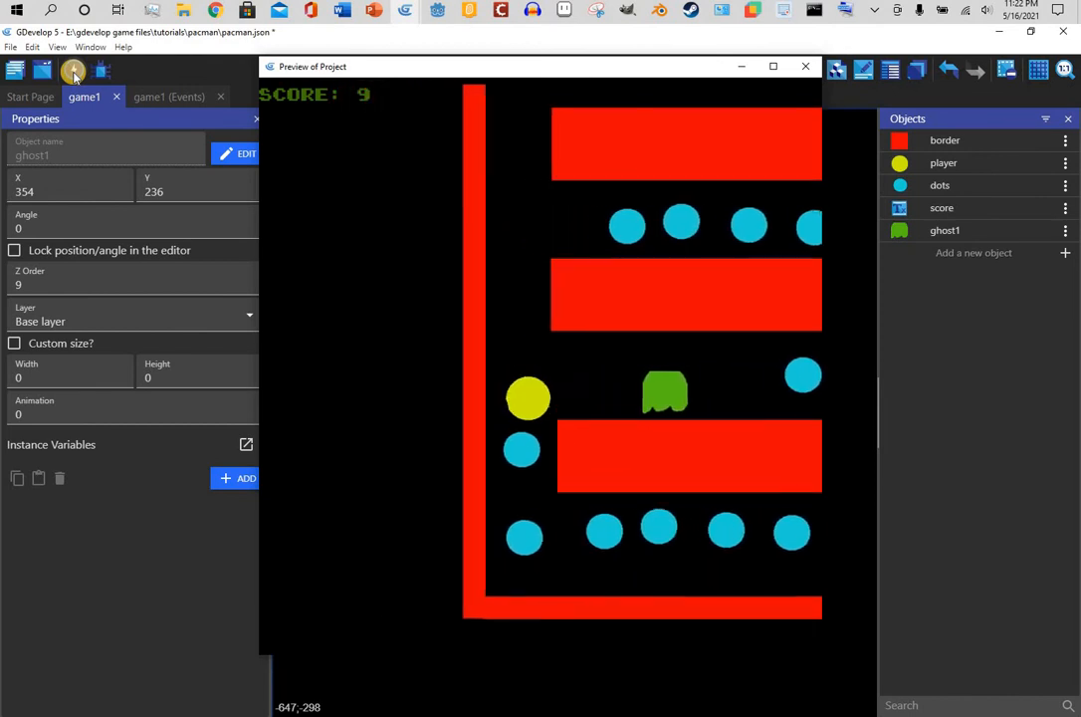
pyautogui.press('Right')
pyautogui.press('Left')
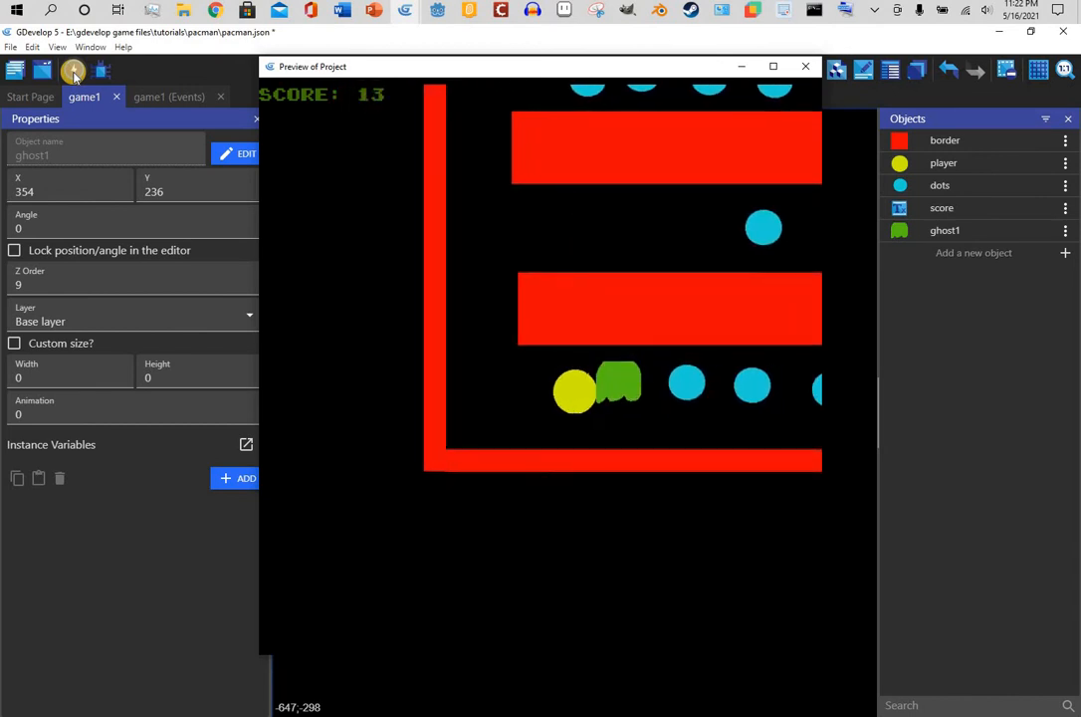
pyautogui.press('Up')
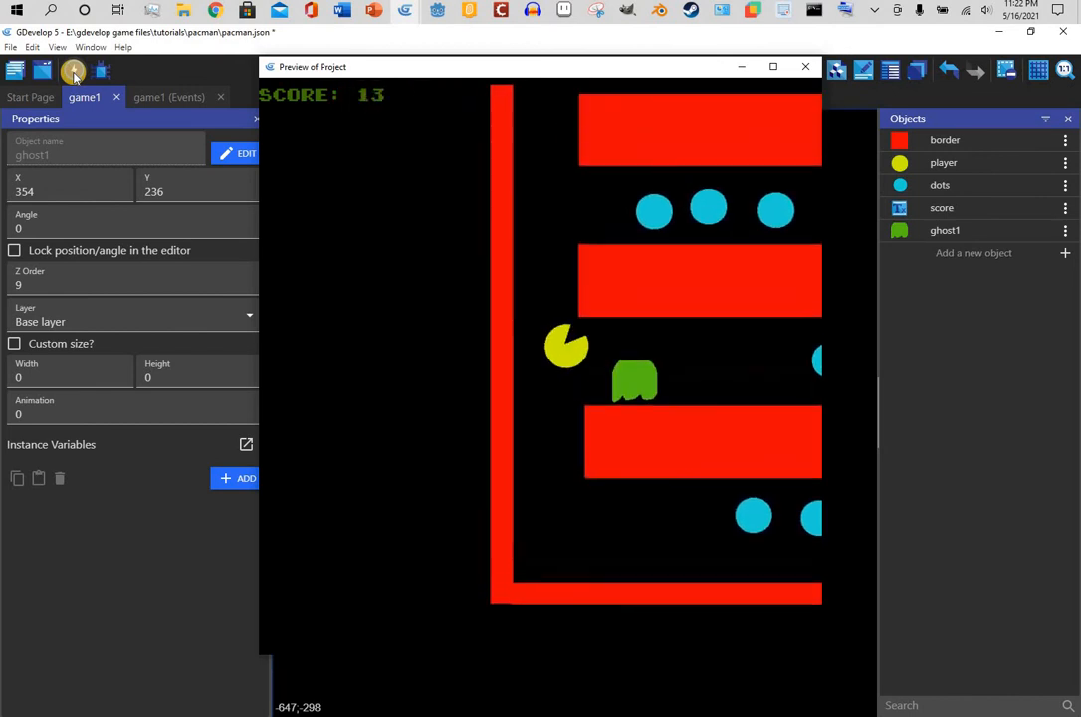
pyautogui.press('Right')
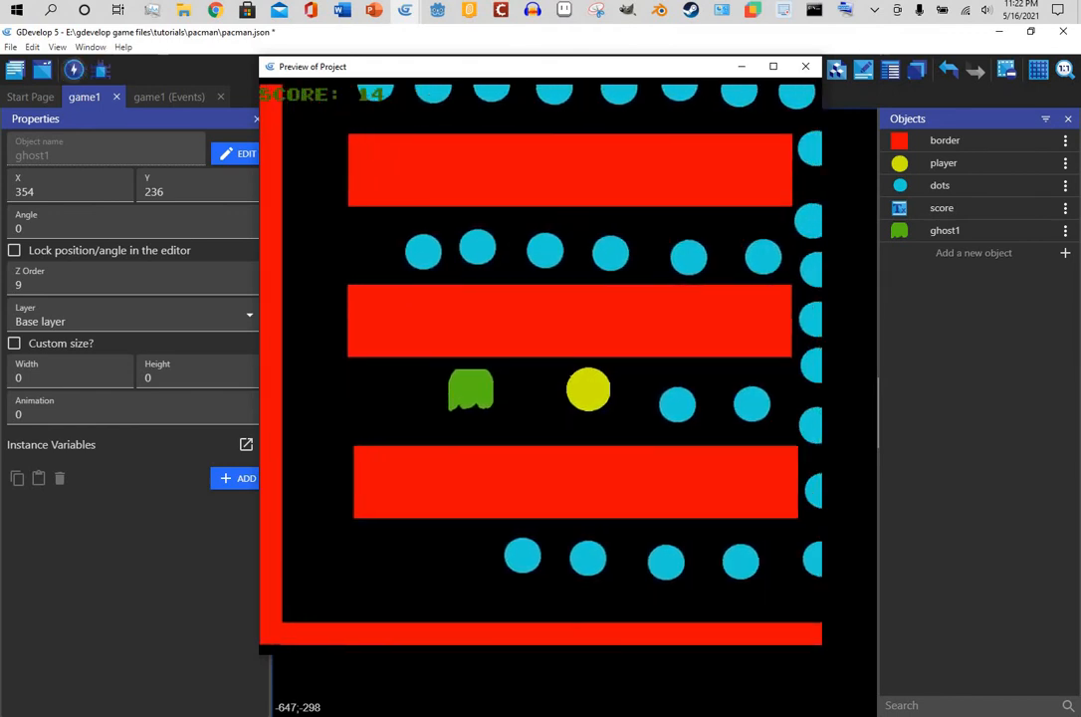
# Allow diagonal movement in ghost1's Pathfinding behavior and apply the change
pyautogui.click(940, 230)
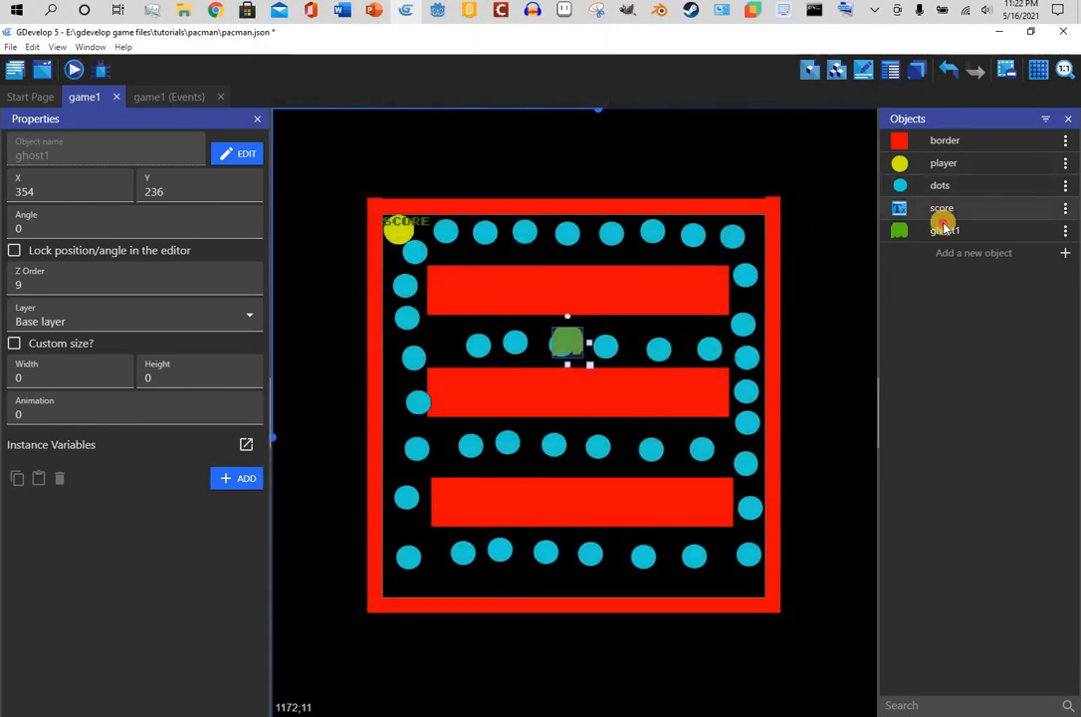
pyautogui.click(237, 153)
pyautogui.click(745, 87)
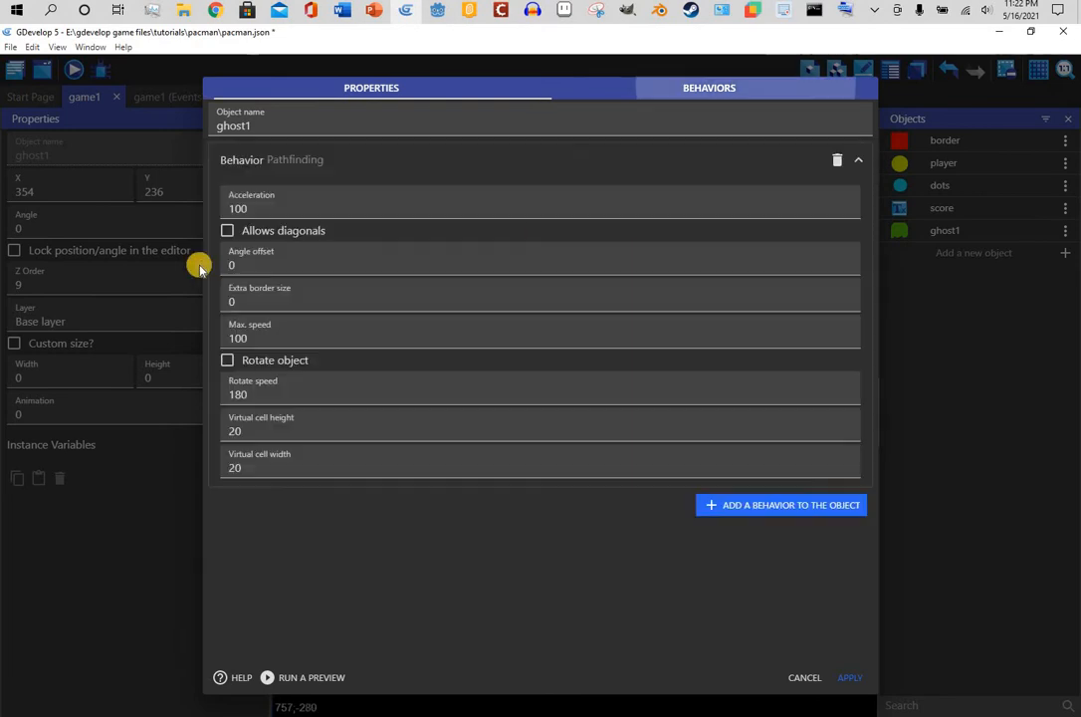
pyautogui.click(845, 678)
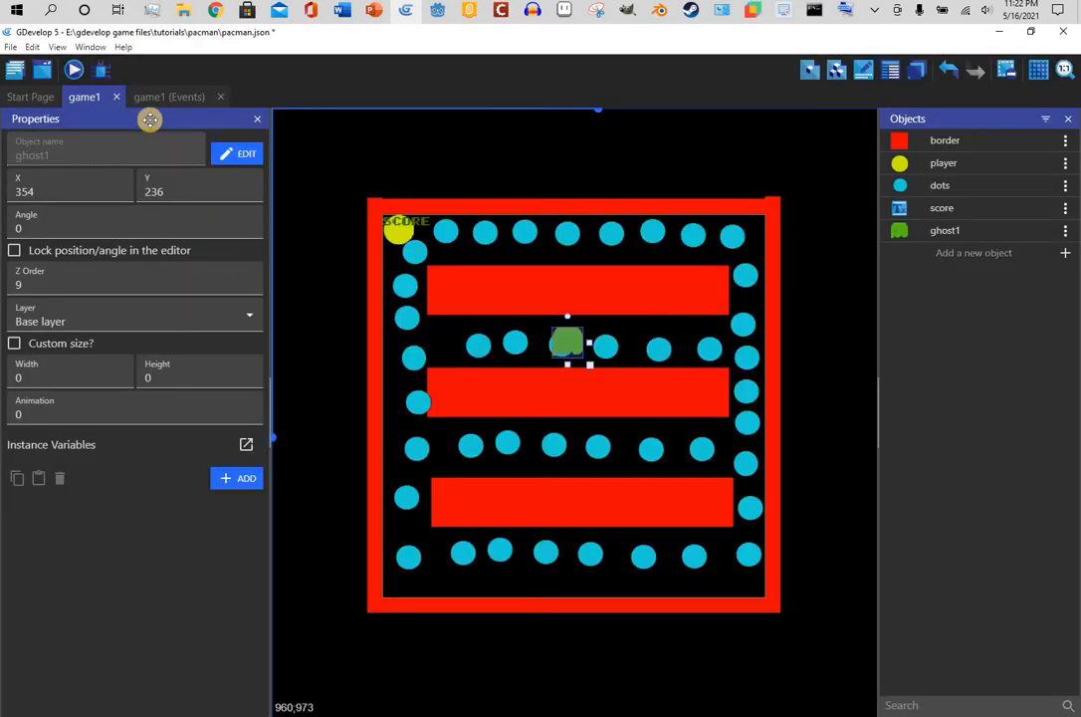
# Preview the game, lead the ghost around the maze to check its diagonal movement, and close the preview
pyautogui.click(75, 68)
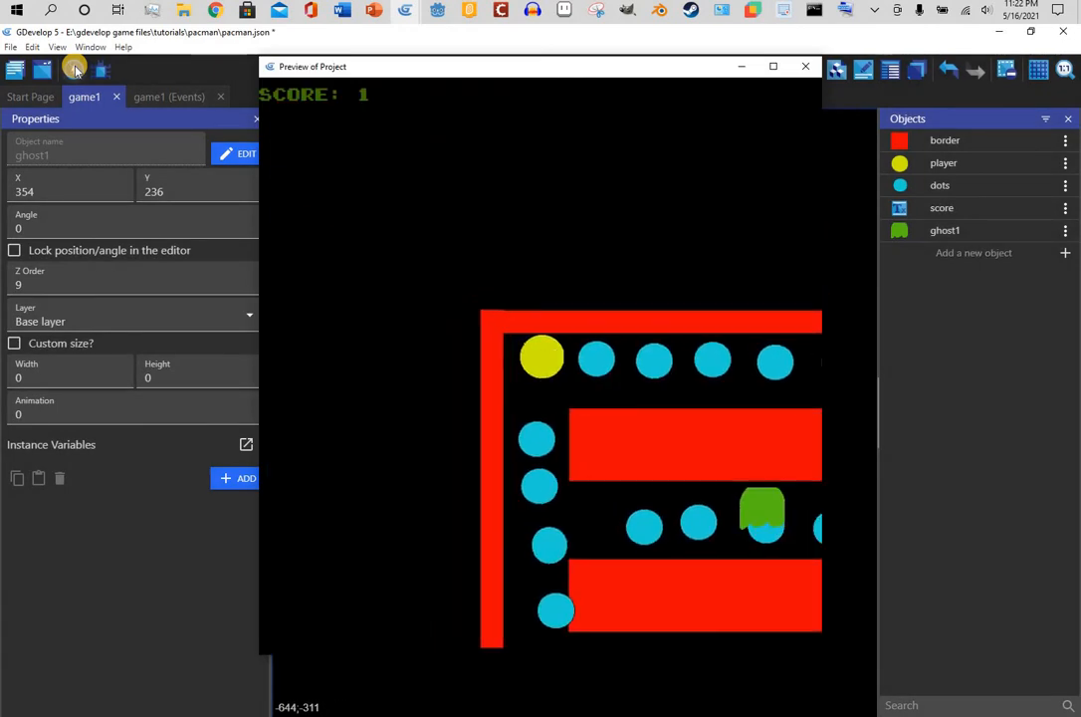
pyautogui.press('Right')
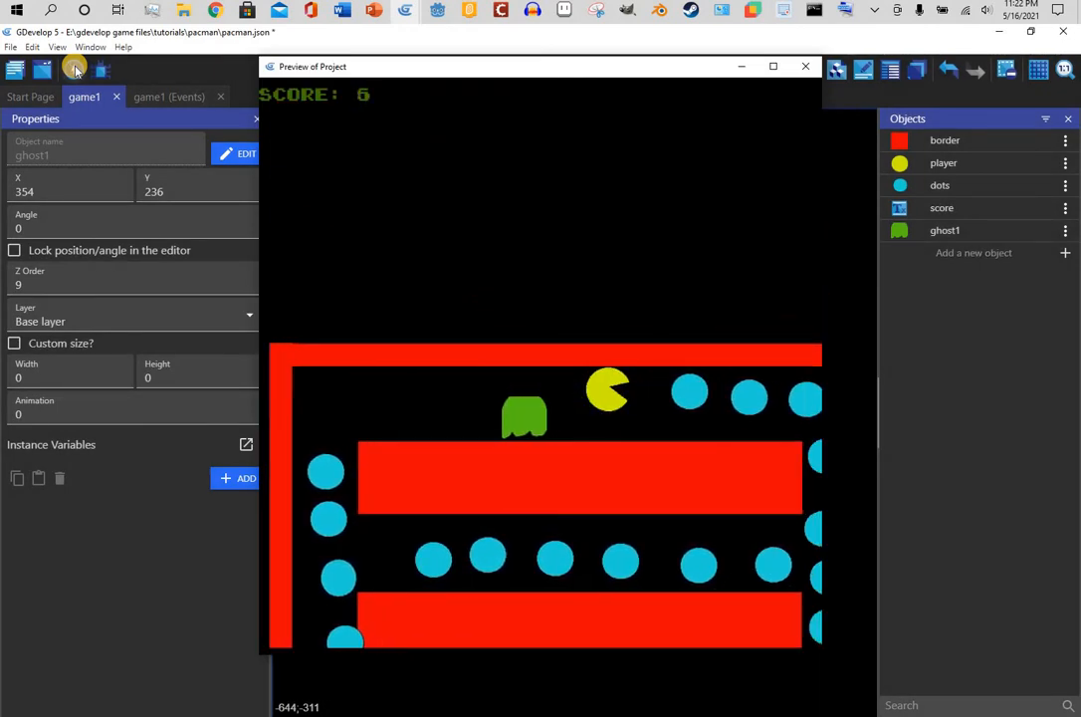
pyautogui.press('Down')
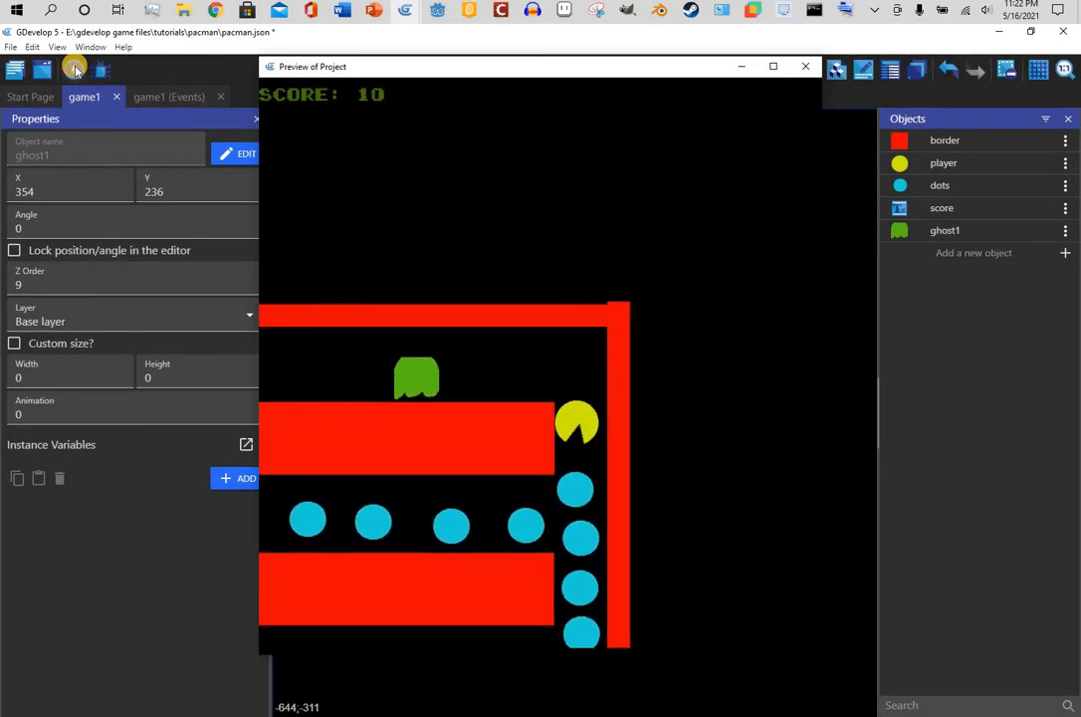
pyautogui.press('Left')
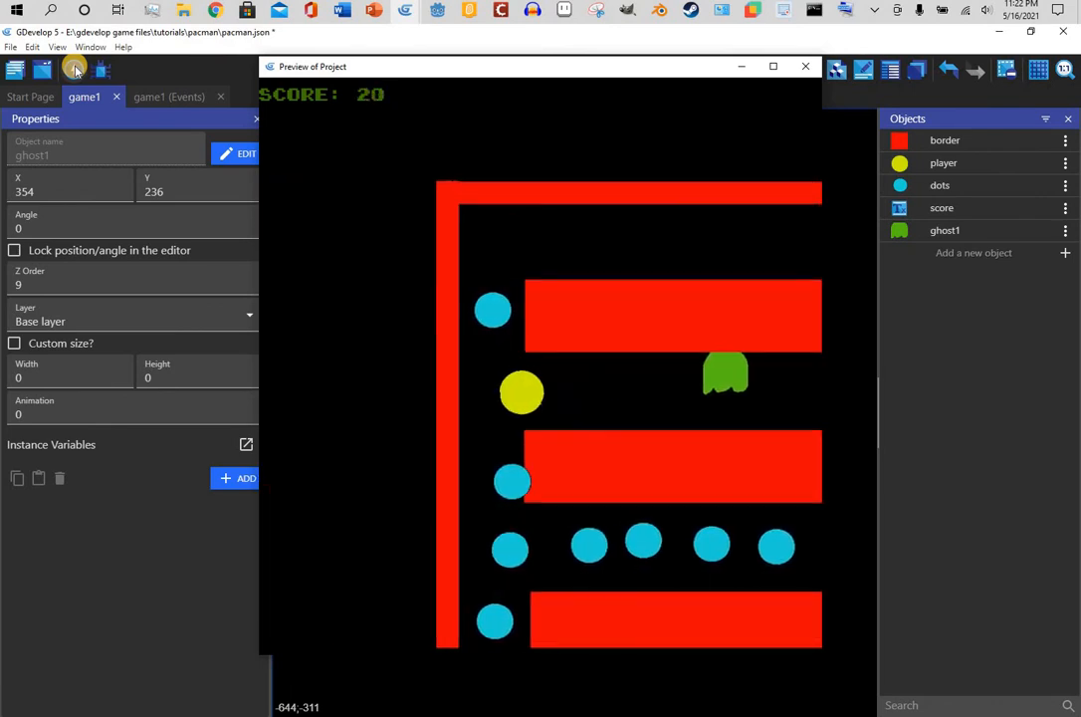
pyautogui.press('Down')
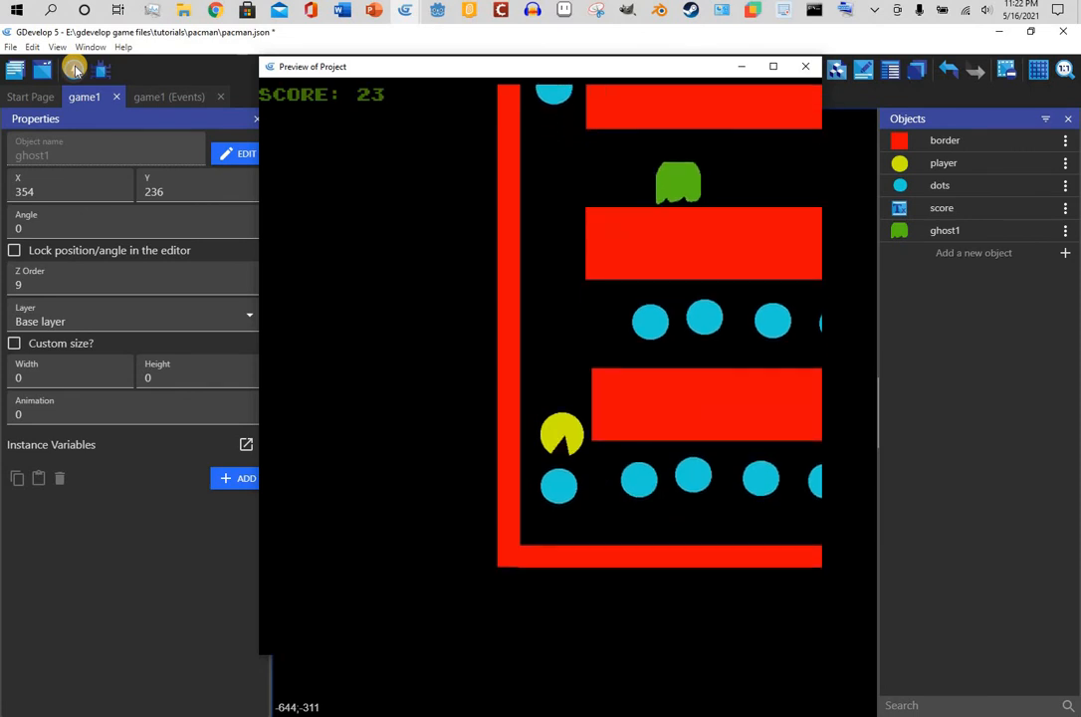
pyautogui.press('Right')
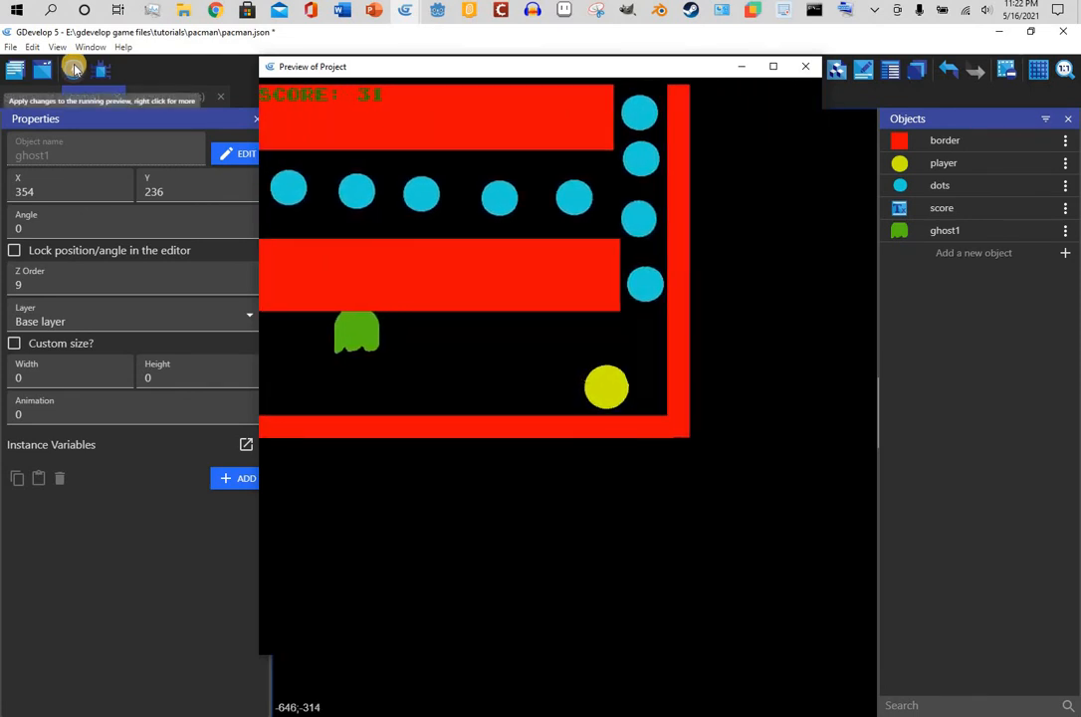
pyautogui.press('Up')
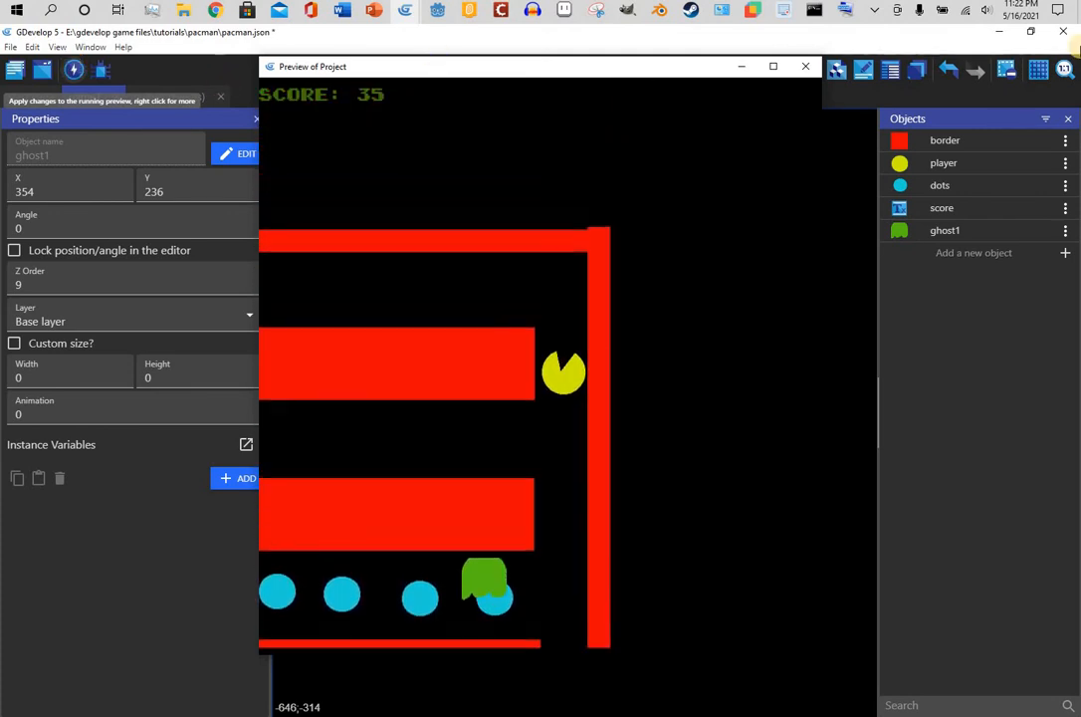
pyautogui.click(805, 70)
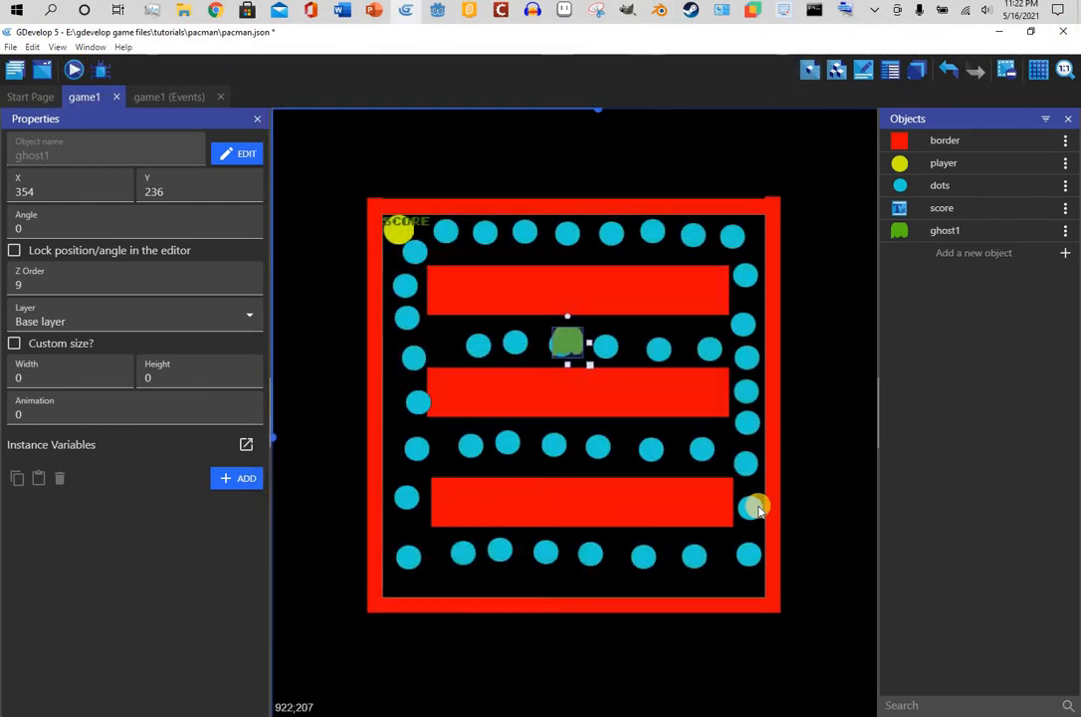
# Enable object rotation in ghost1's Pathfinding behavior, keeping diagonals allowed
pyautogui.doubleClick(961, 229)
pyautogui.click(709, 87)
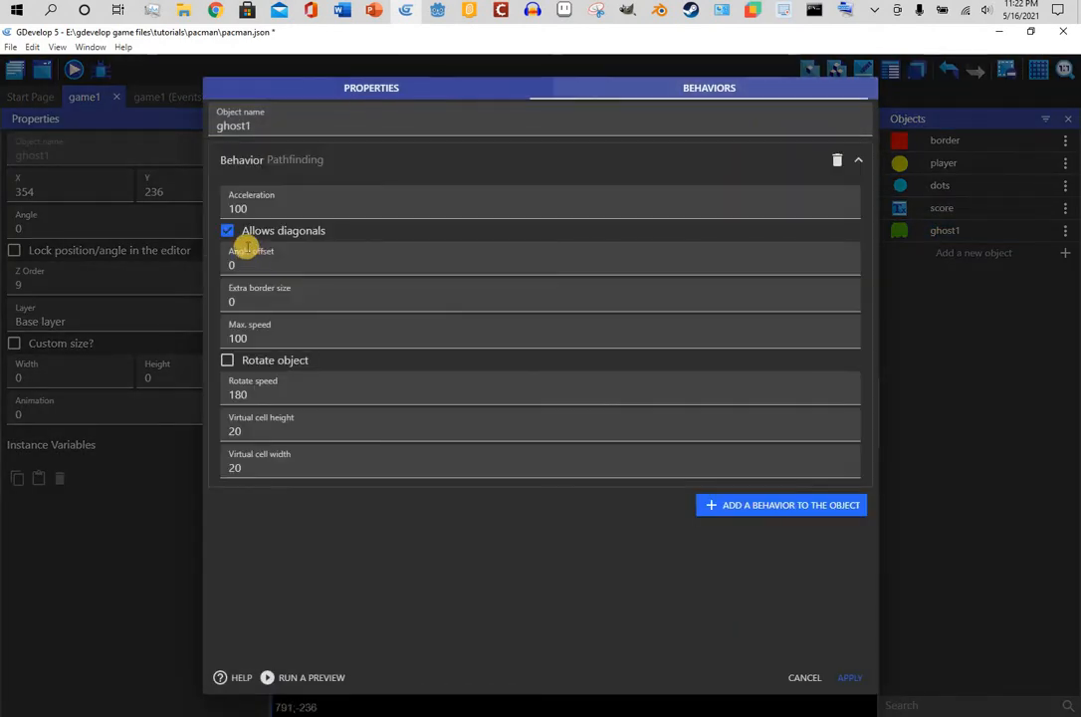
pyautogui.click(227, 230)
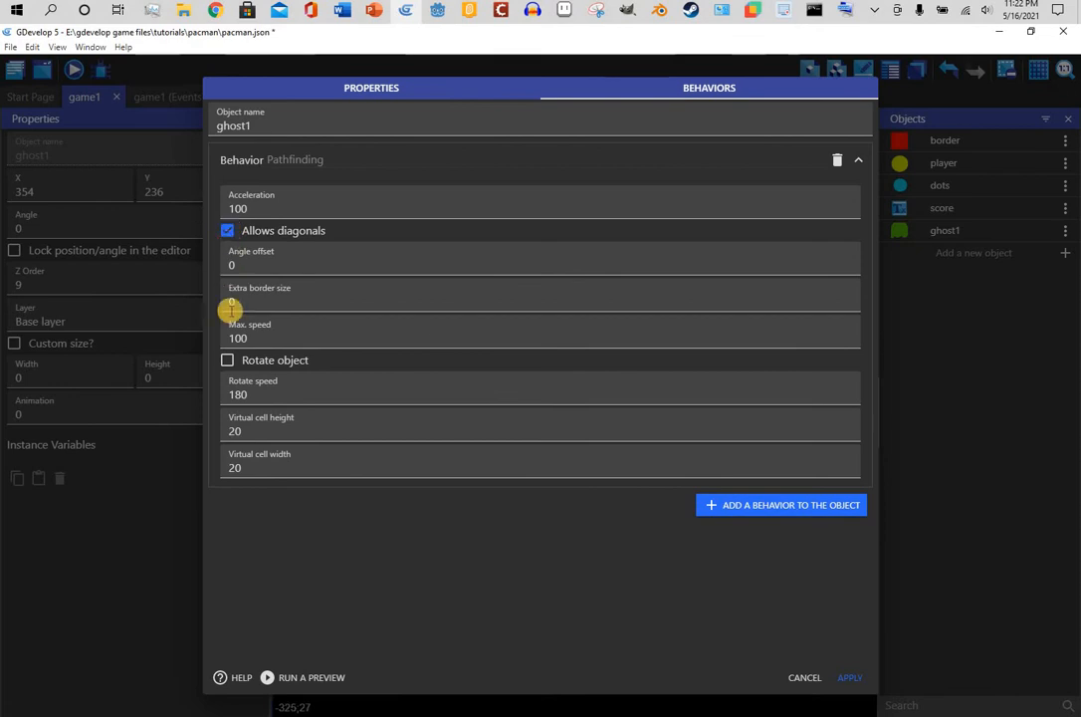
pyautogui.click(228, 360)
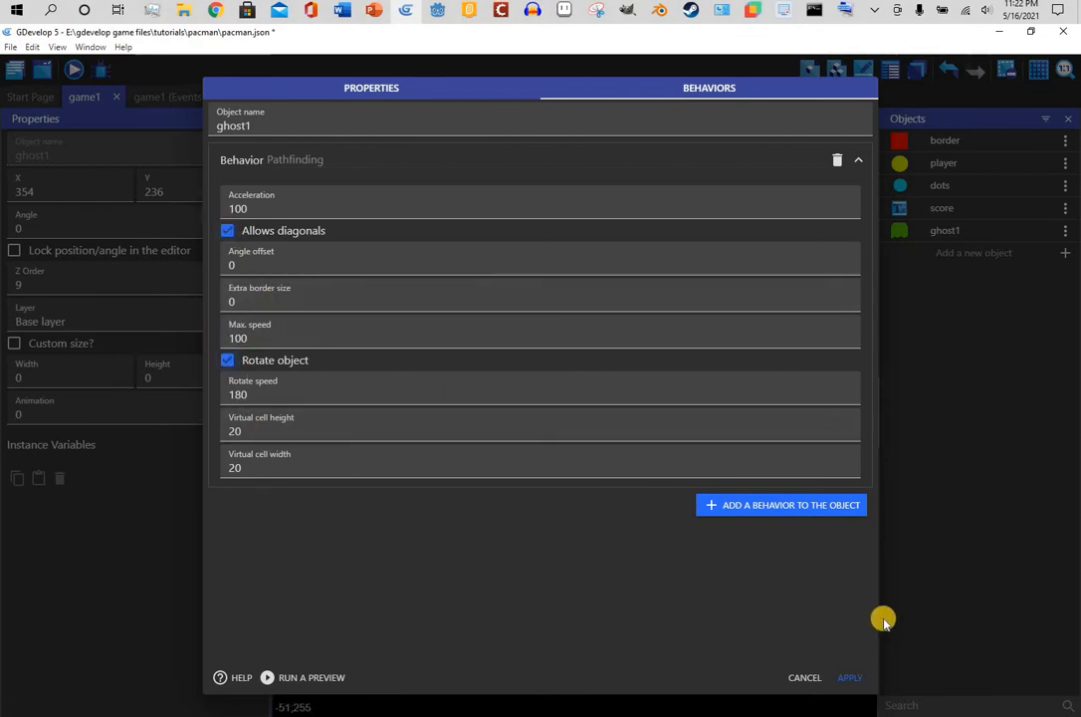
# Preview the game, move the player along the upper corridor and down to check the ghost's rotation, and close the preview
pyautogui.click(174, 72)
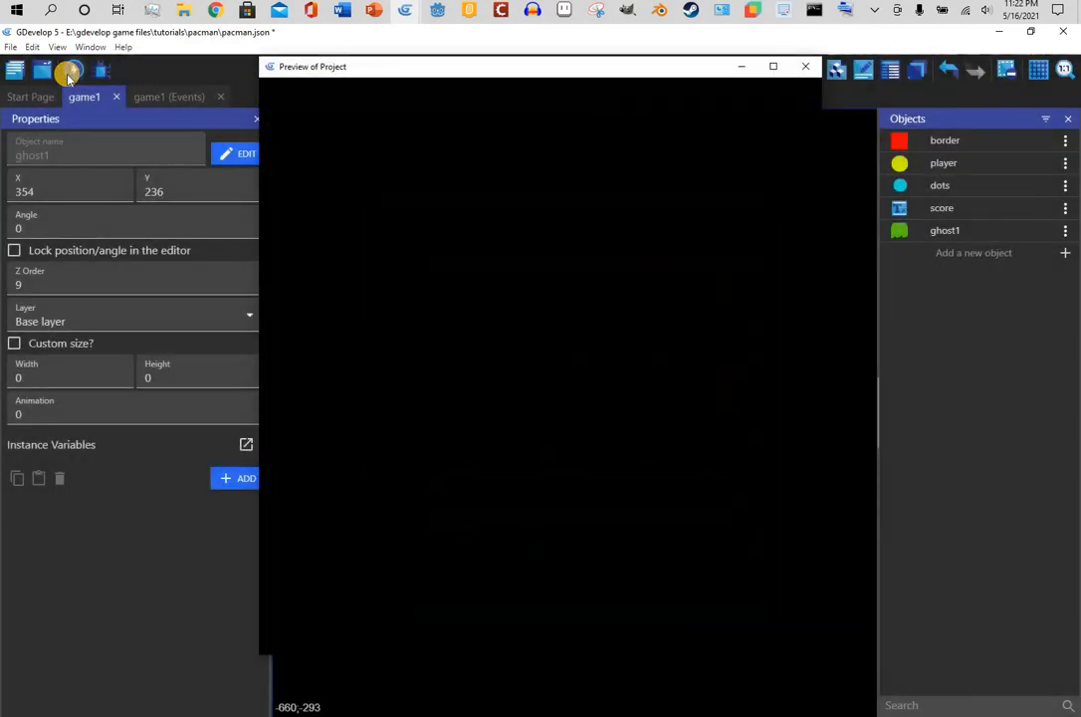
pyautogui.press('Right')
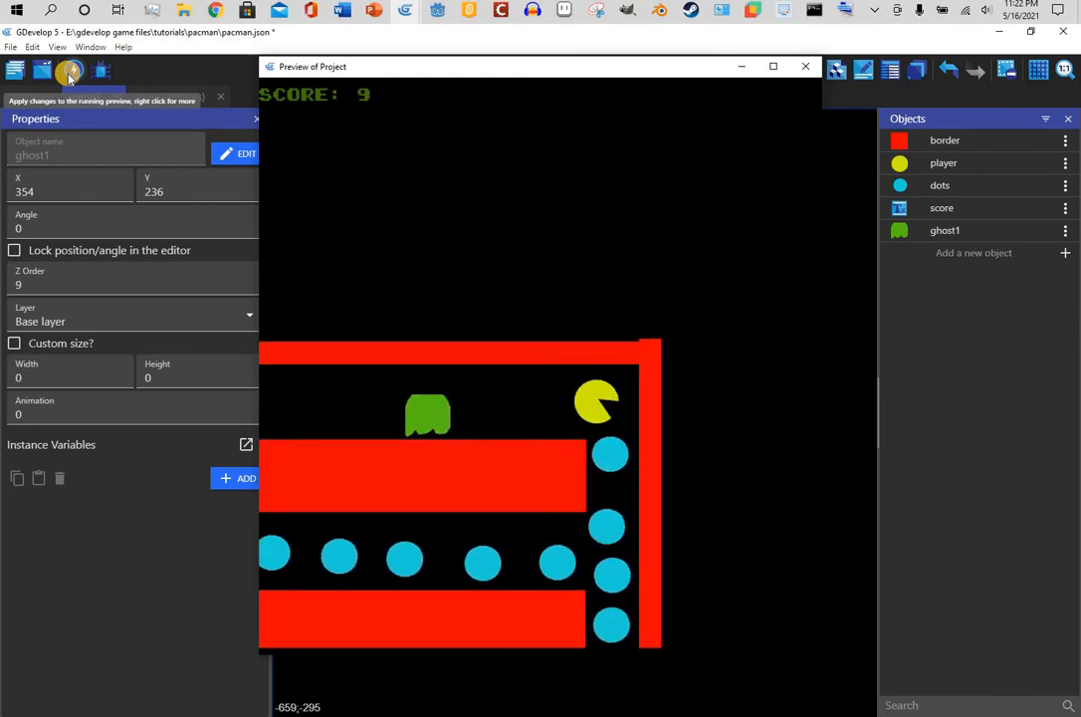
pyautogui.press('Down')
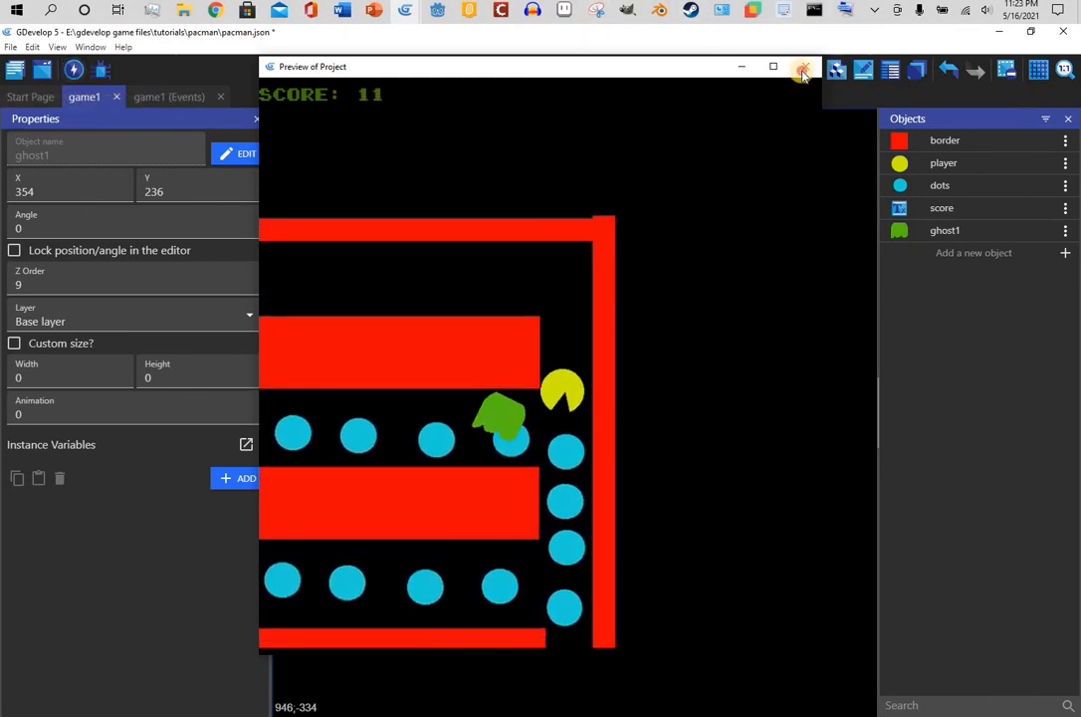
pyautogui.click(805, 66)
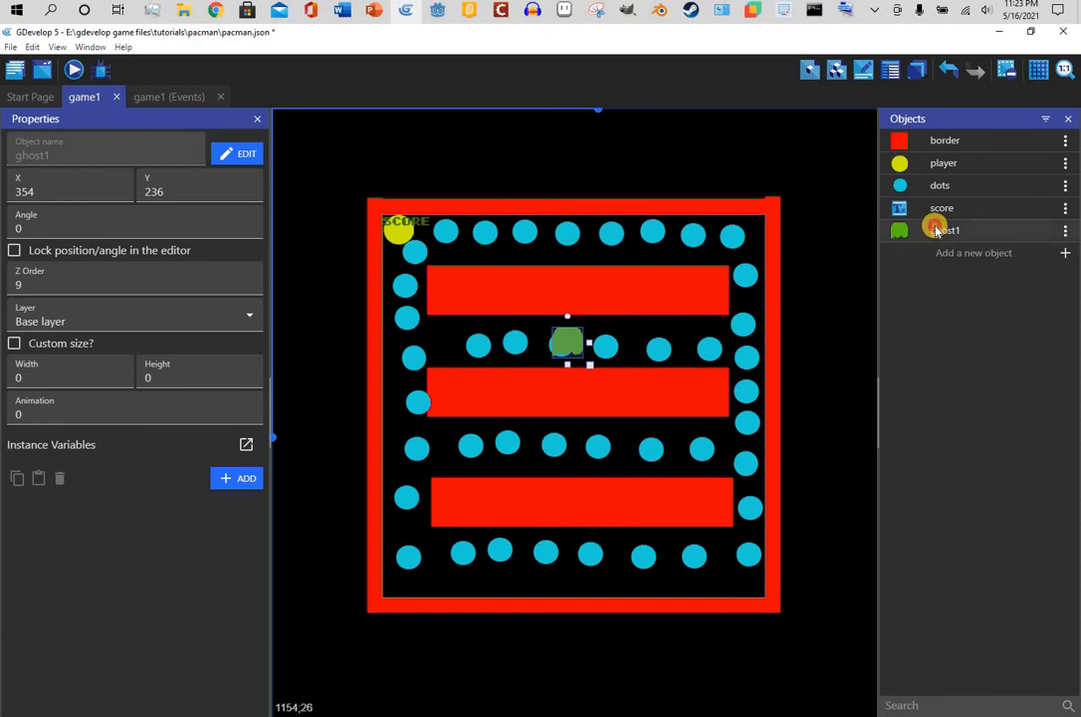
# Replace ghost1's Pathfinding behavior with the Tween behavior and close its object settings
pyautogui.doubleClick(941, 230)
pyautogui.click(750, 88)
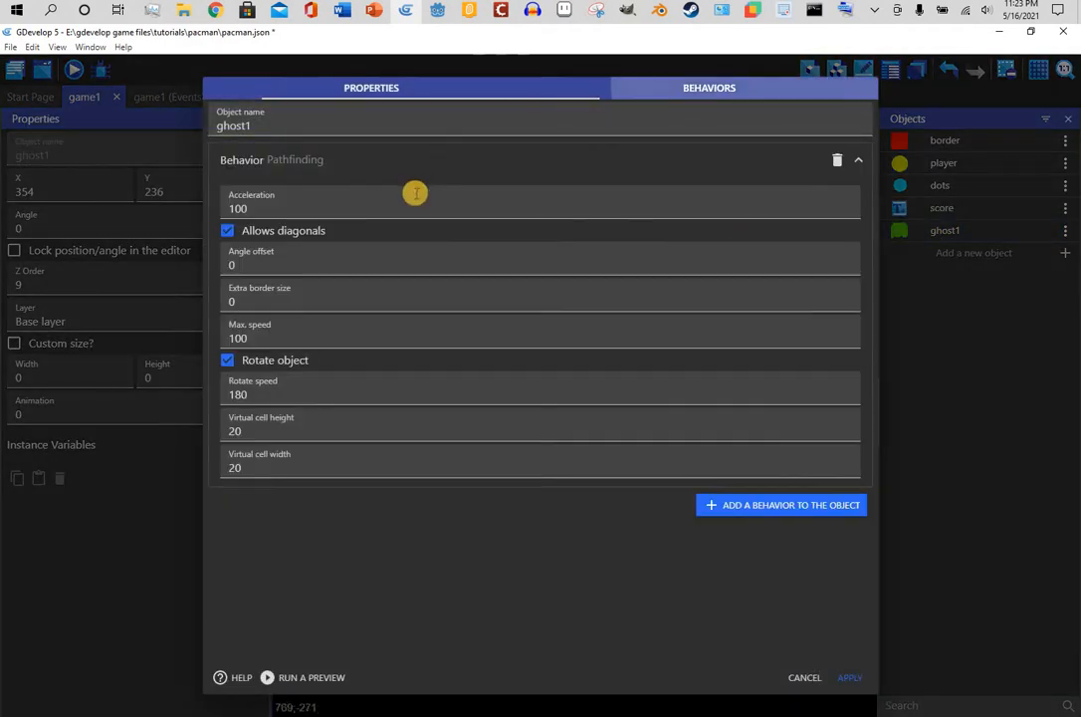
pyautogui.click(837, 159)
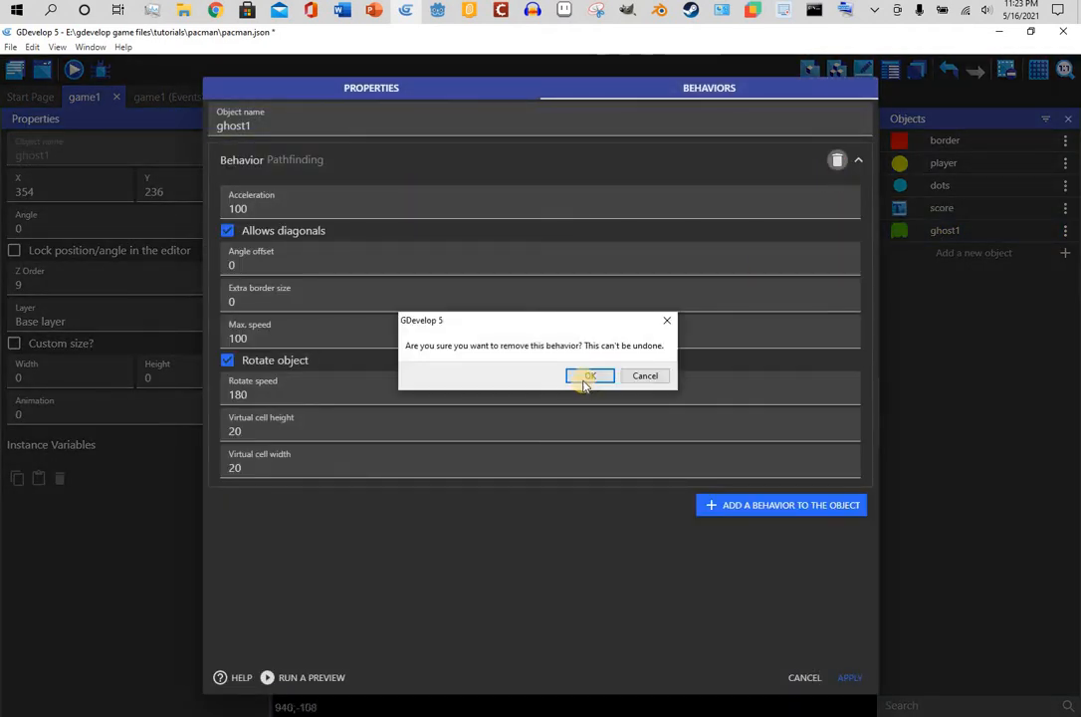
pyautogui.click(590, 376)
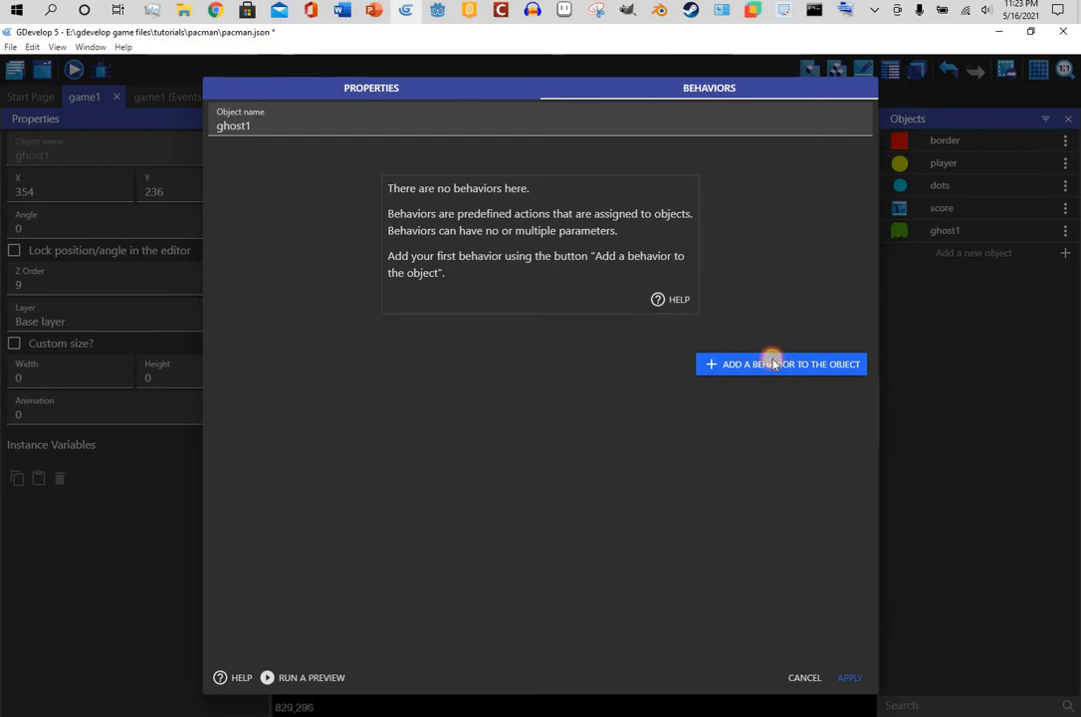
pyautogui.click(772, 363)
pyautogui.click(461, 578)
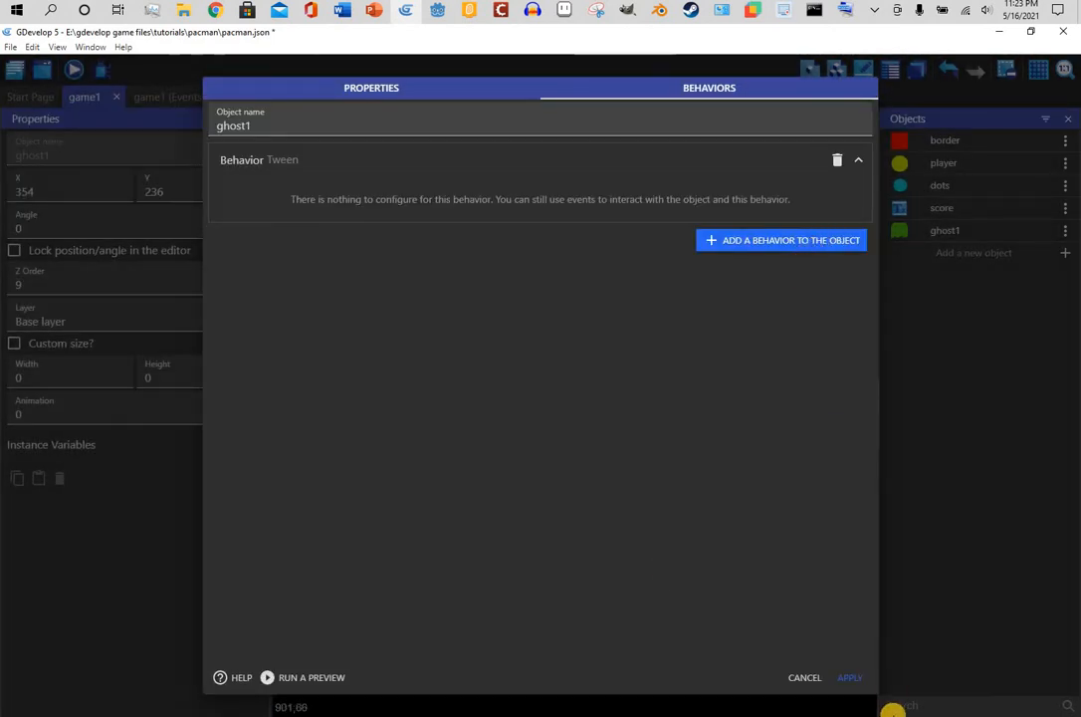
pyautogui.click(154, 100)
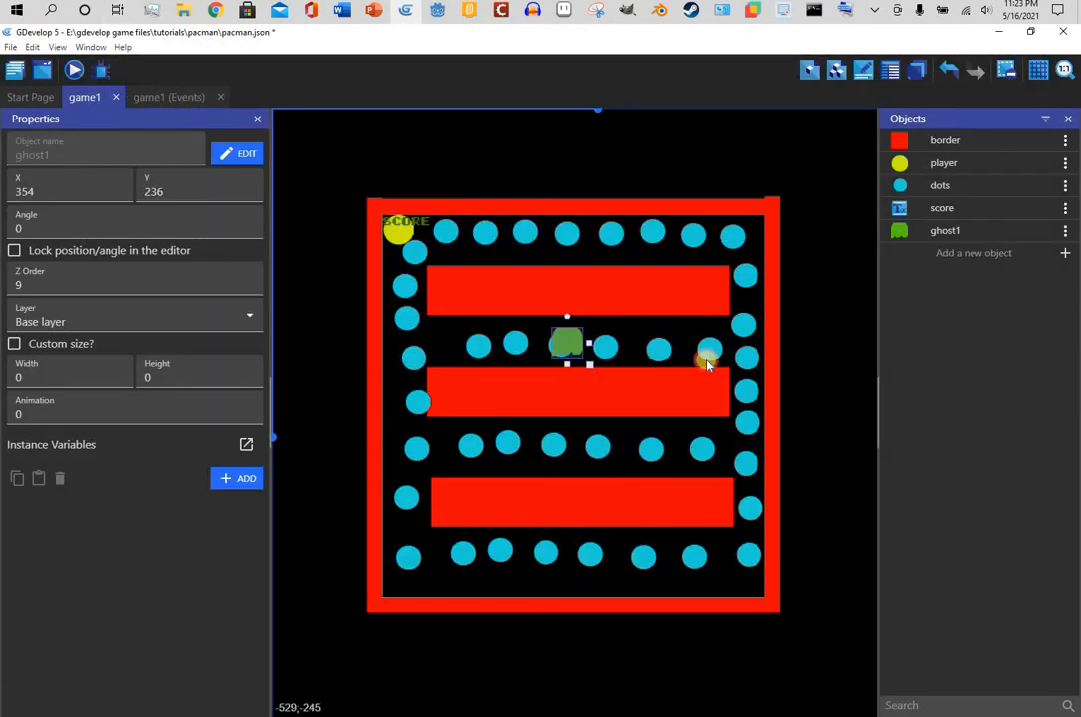
# Review the enemy event's Pathfinding action that moves ghost1 to the player's position, and delete that action
pyautogui.hotkey('ctrl', 'Tab')
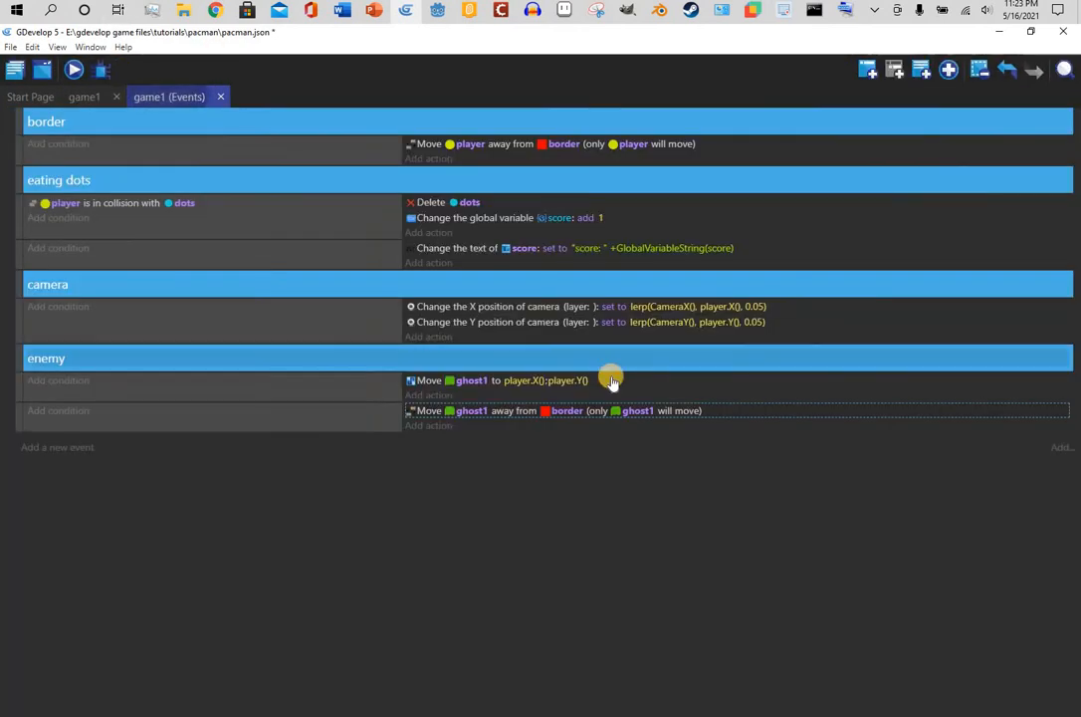
pyautogui.doubleClick(479, 384)
pyautogui.click(829, 403)
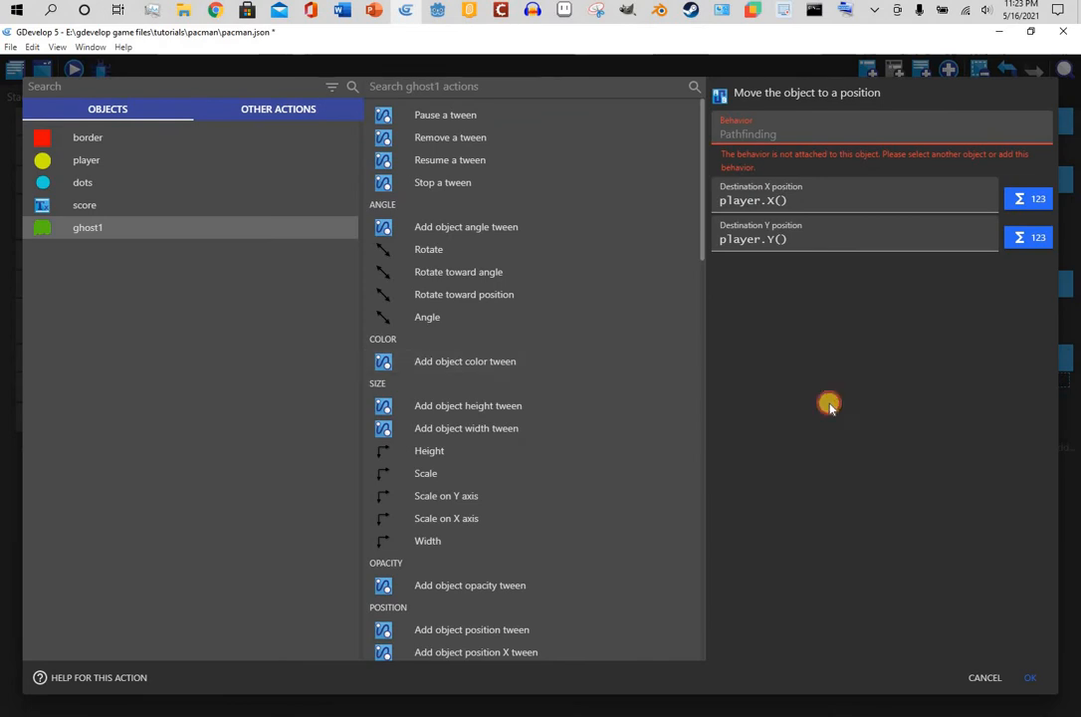
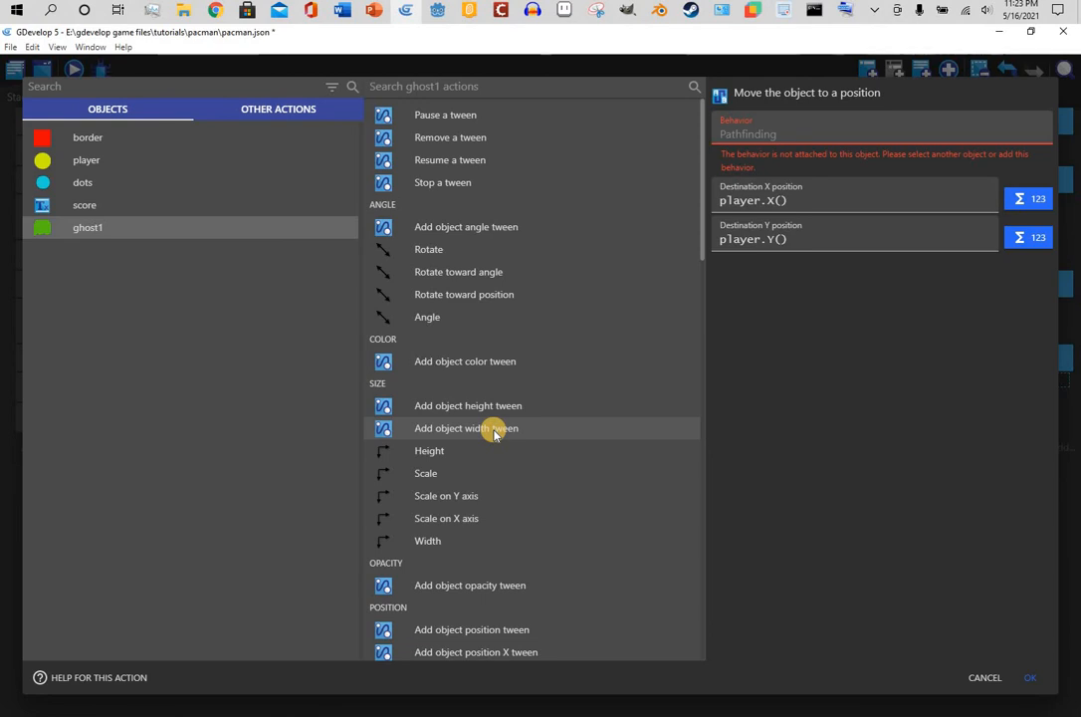
pyautogui.scroll(-2, 494, 434)
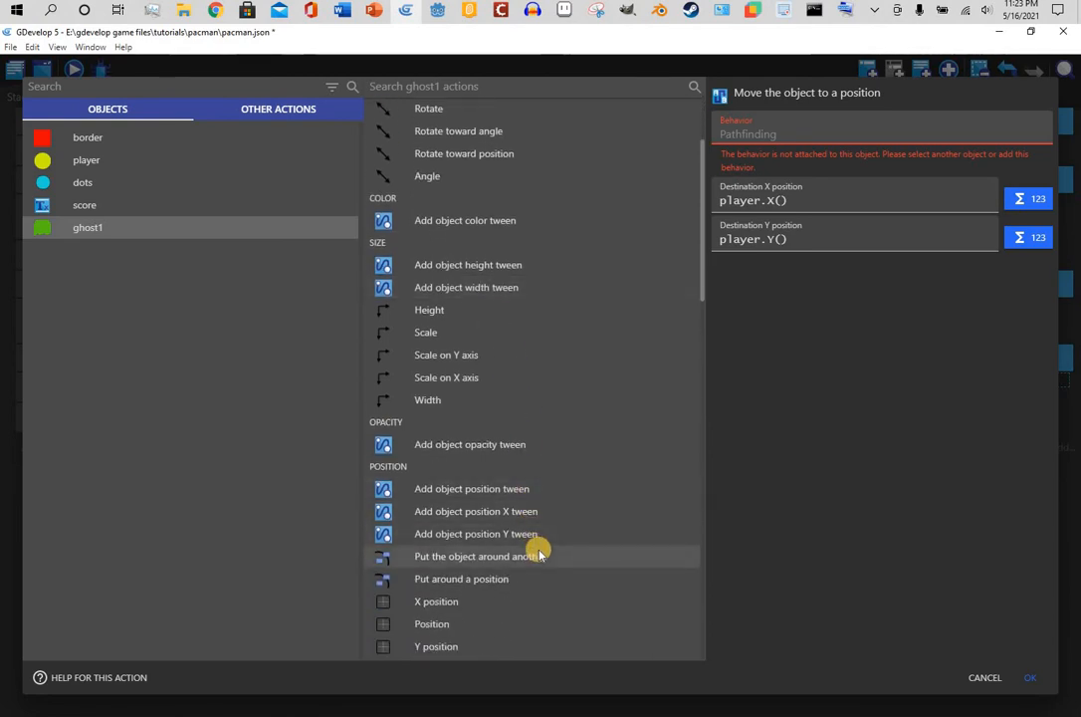
pyautogui.scroll(2, 542, 588)
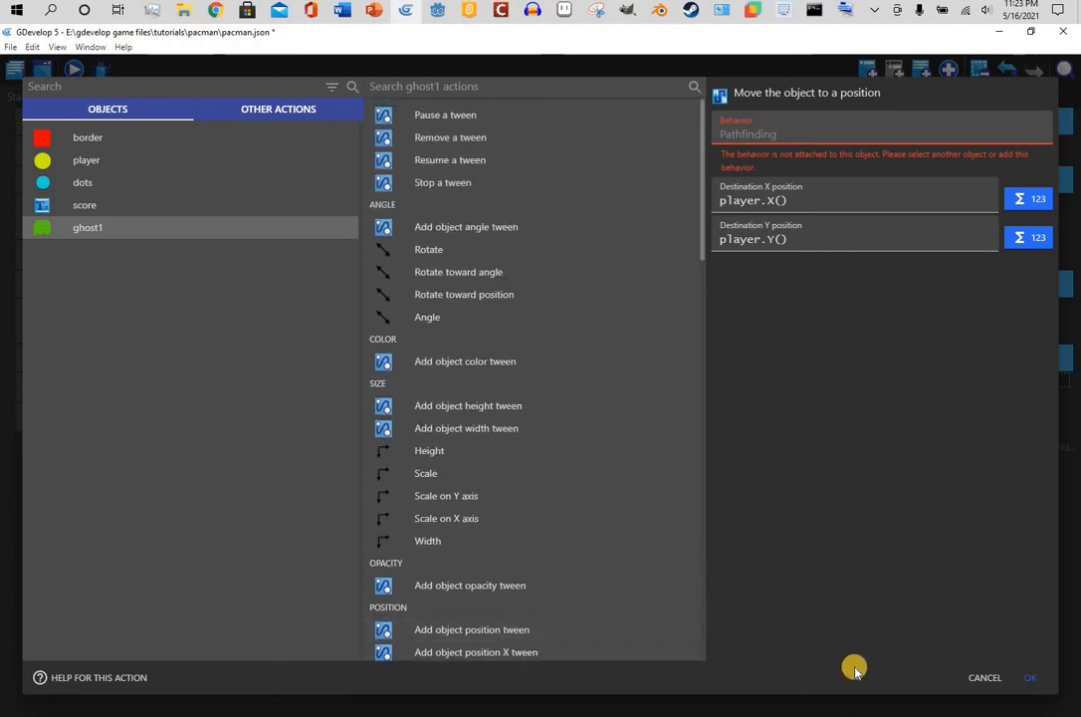
pyautogui.click(1035, 681)
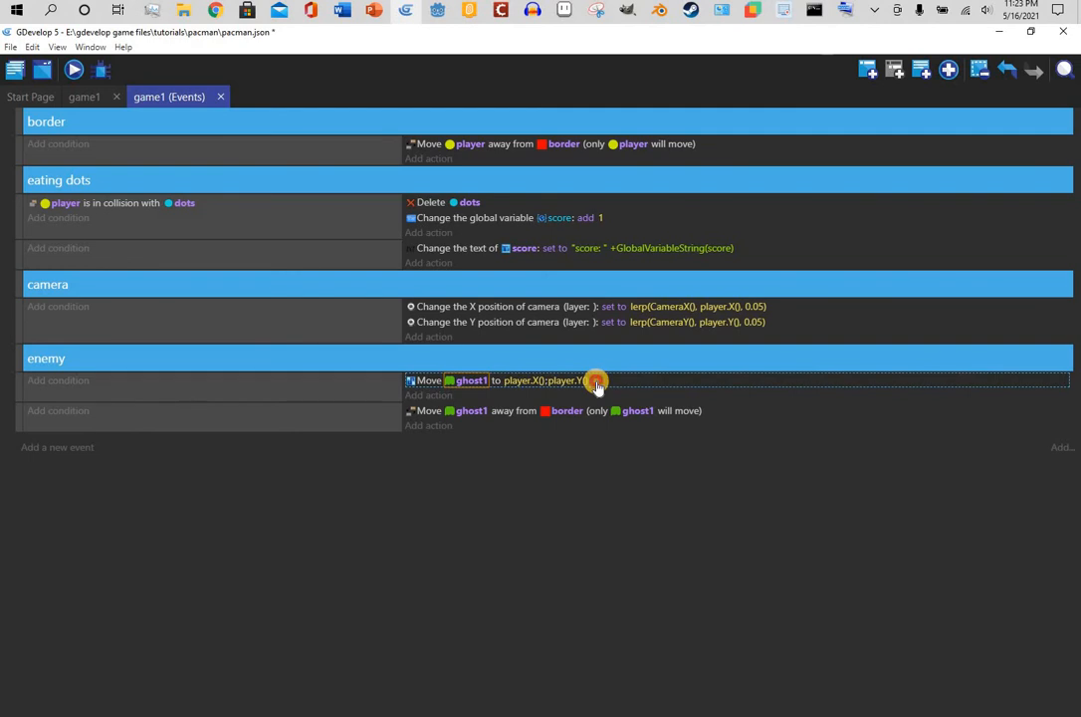
pyautogui.press('Delete')
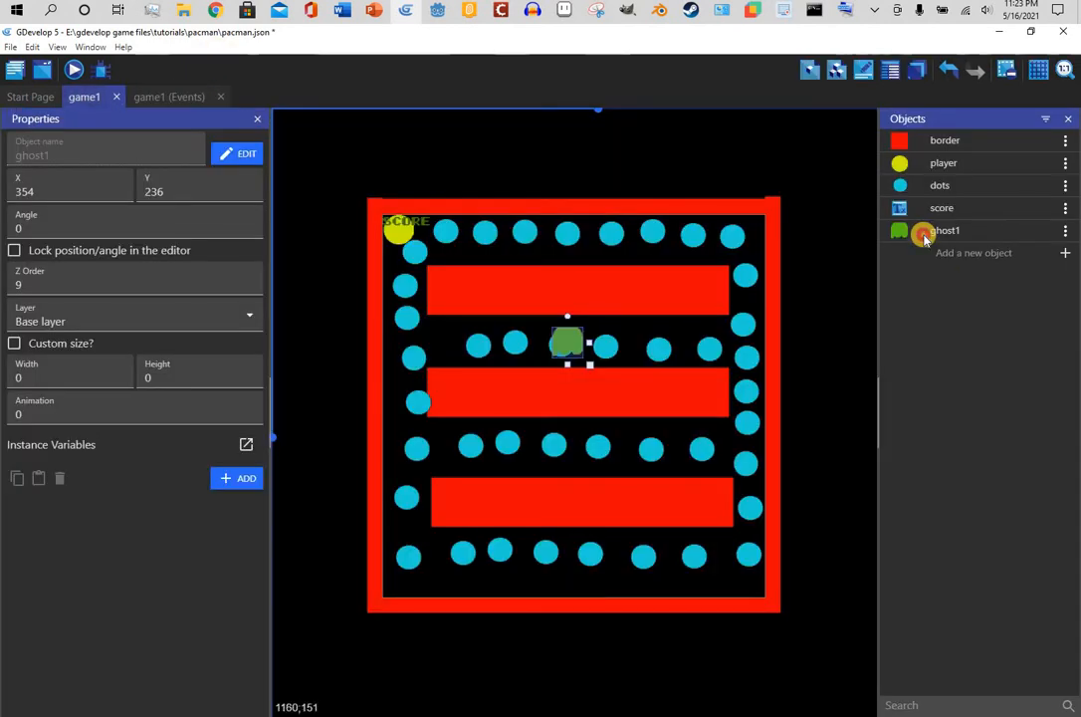
# From ghost1's behavior settings, find the Sine (or ellipsis) Movement behavior using the Sine filter and install it into the project
pyautogui.doubleClick(924, 235)
pyautogui.click(664, 98)
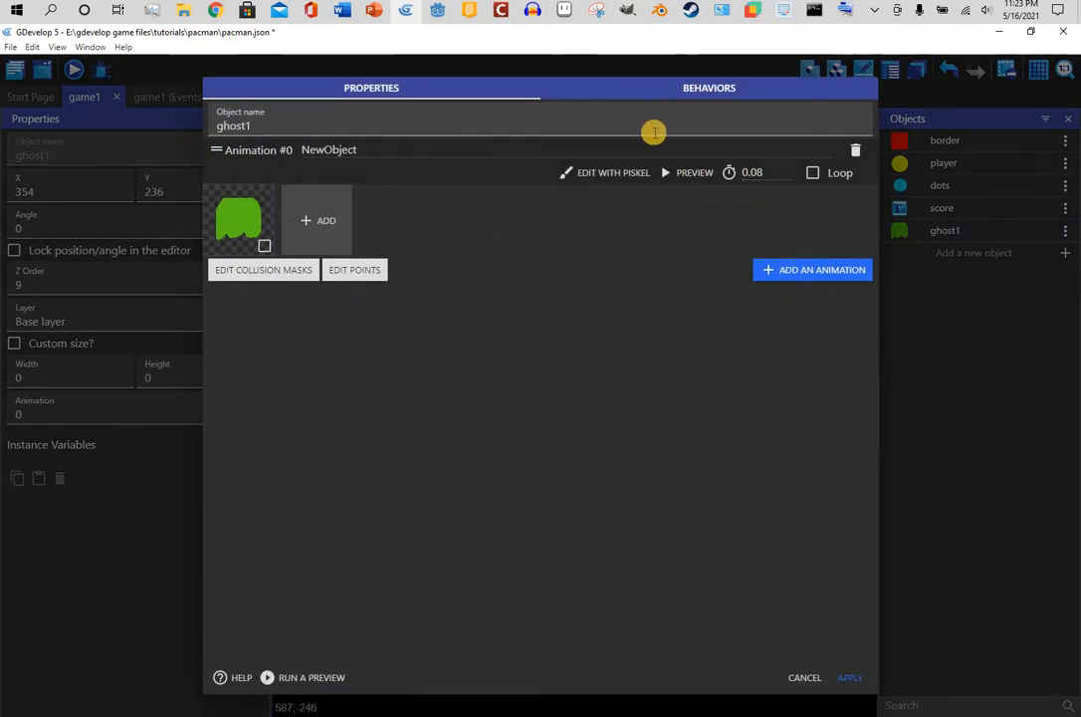
pyautogui.click(756, 240)
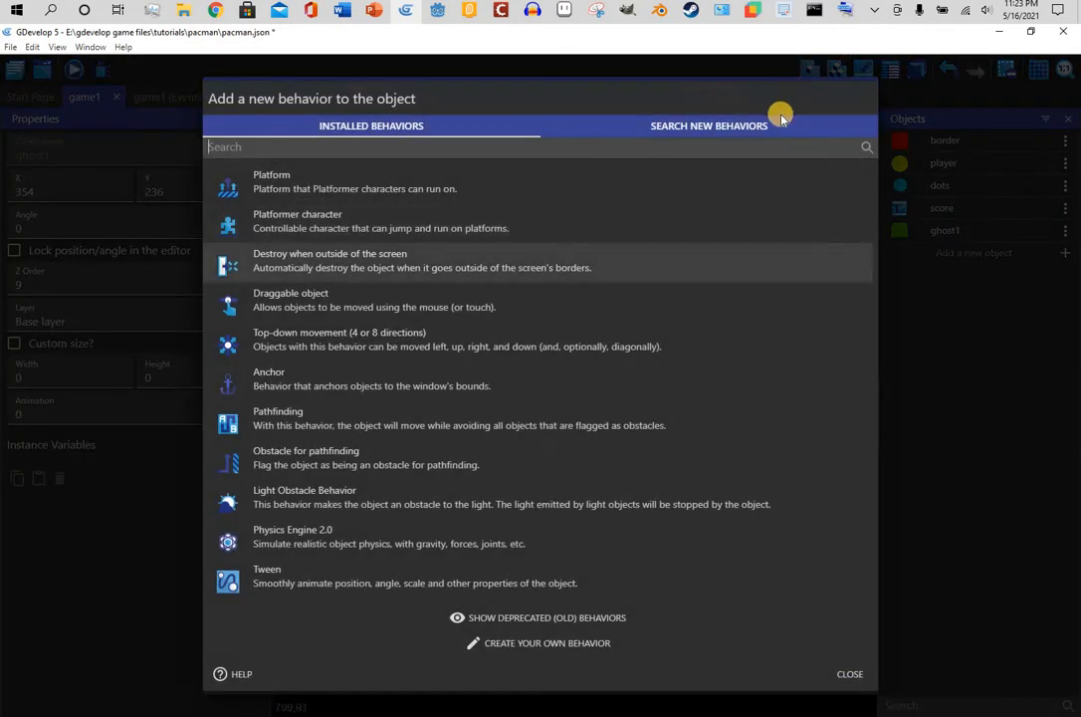
pyautogui.scroll(-6, 285, 428)
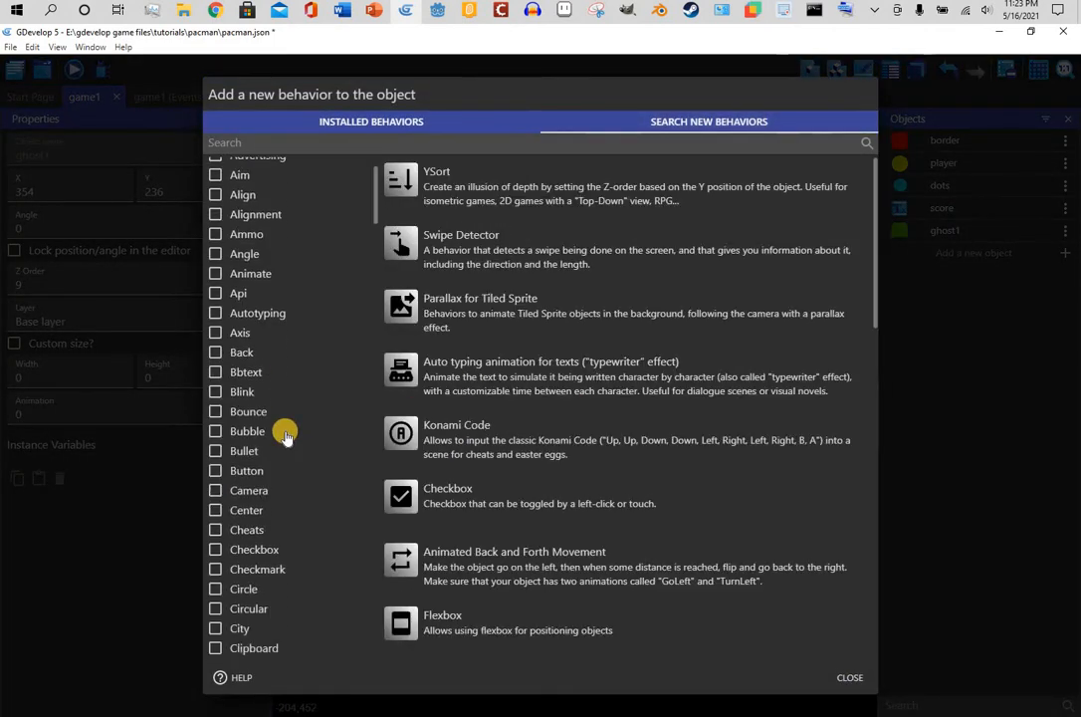
pyautogui.scroll(-20, 284, 427)
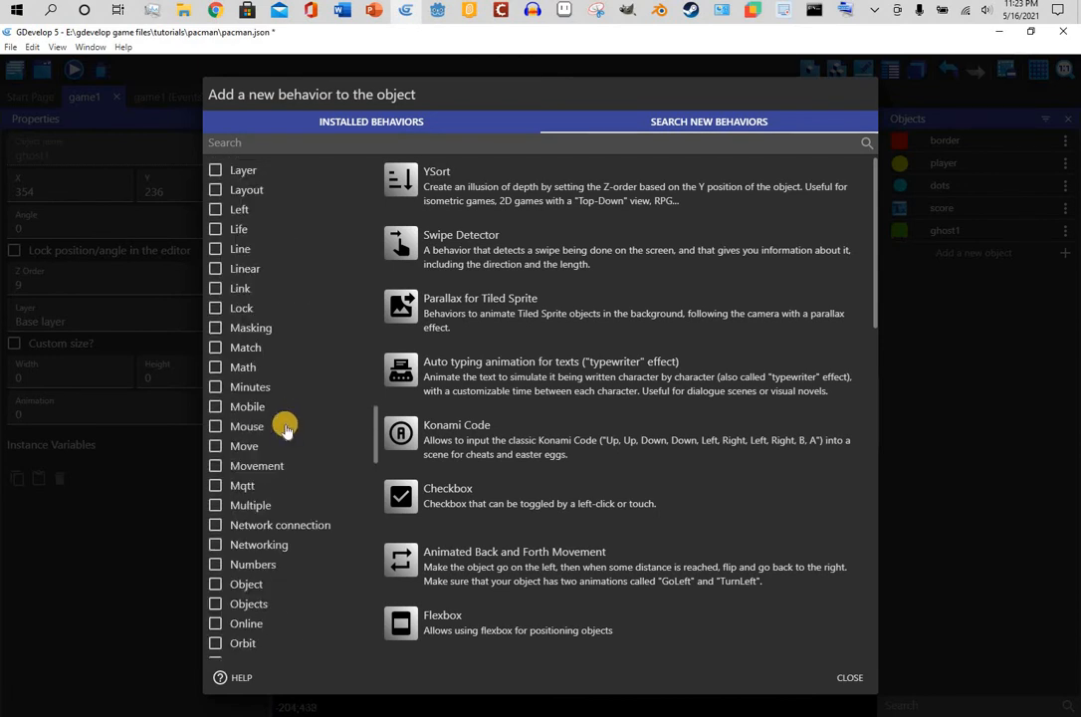
pyautogui.scroll(-15, 285, 428)
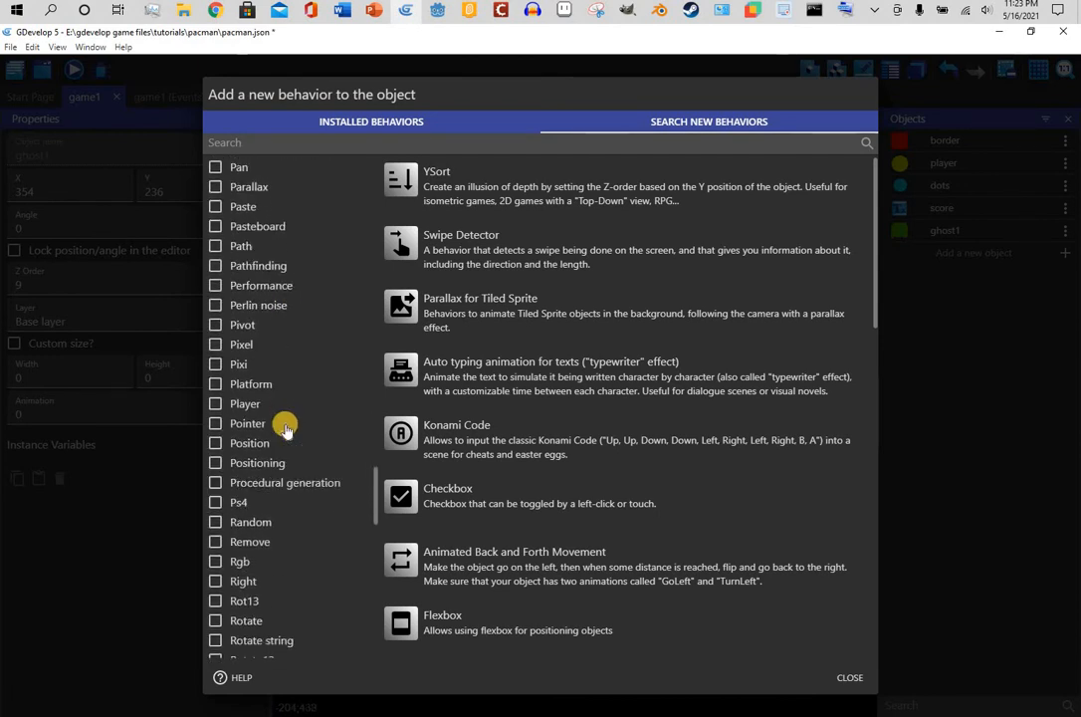
pyautogui.scroll(-2, 285, 428)
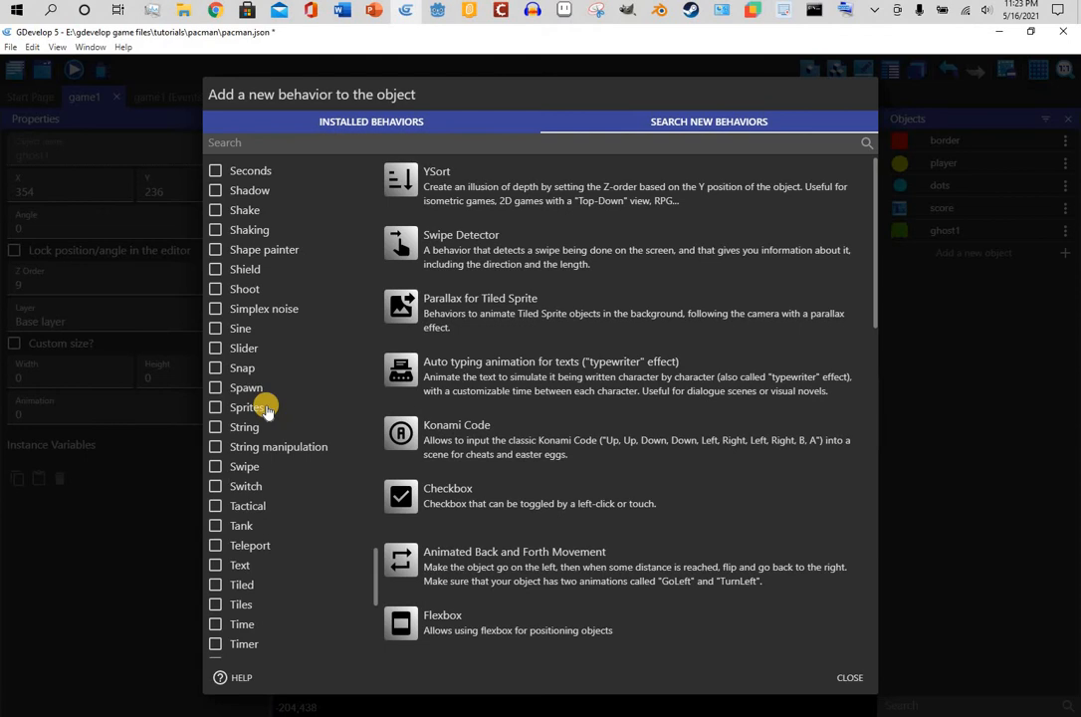
pyautogui.click(257, 336)
pyautogui.click(554, 201)
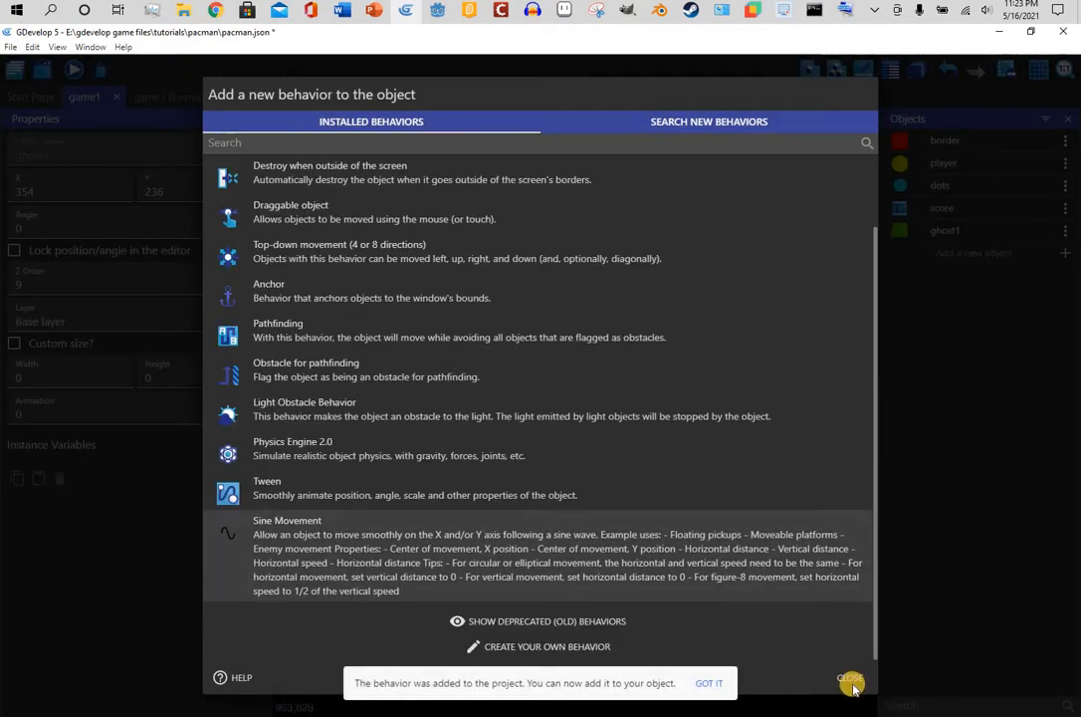
# Add the installed Sine Movement behavior to ghost1
pyautogui.click(687, 124)
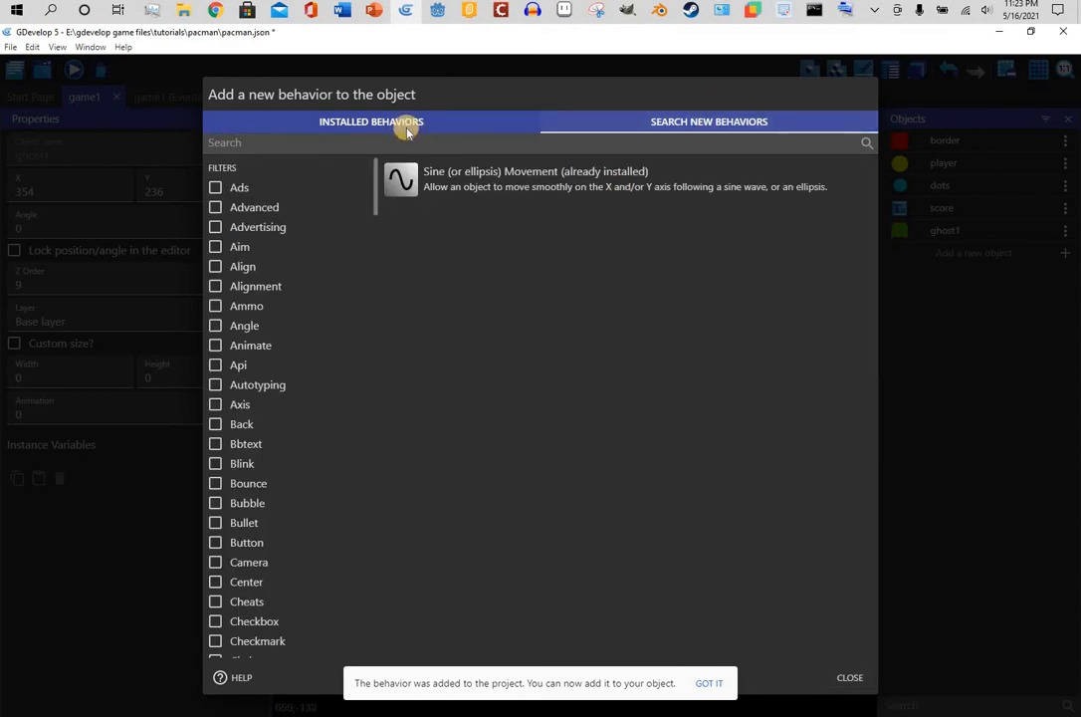
pyautogui.click(374, 122)
pyautogui.click(528, 637)
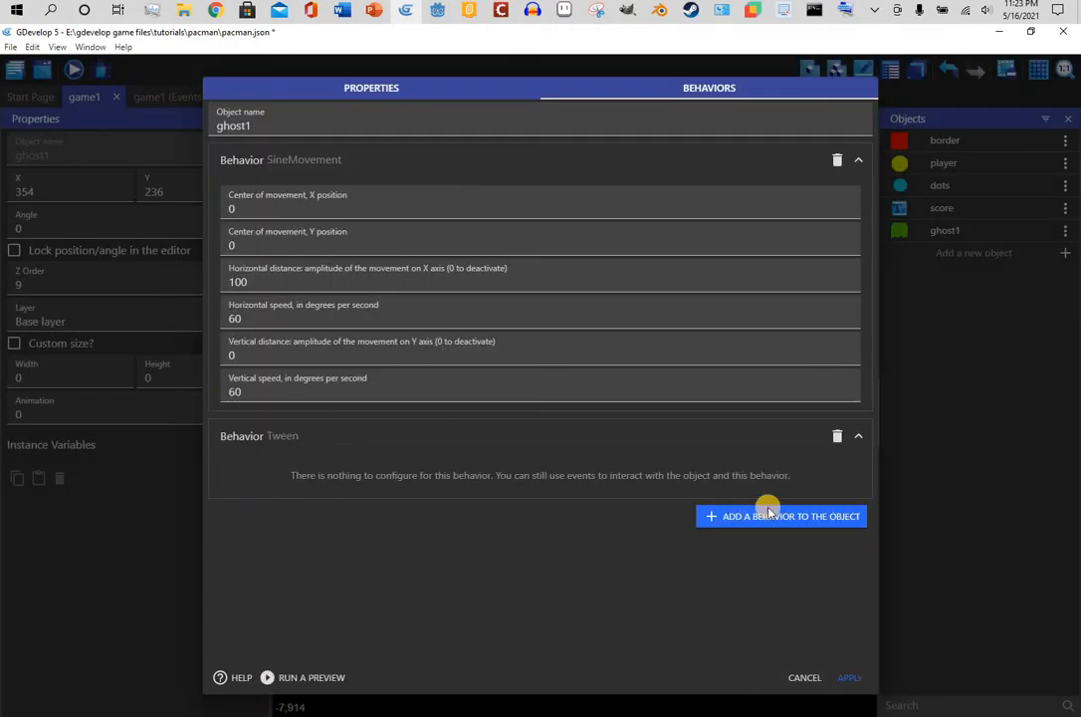
# Set the SineMovement horizontal distance of ghost1 to -100 and apply the object settings
pyautogui.click(387, 313)
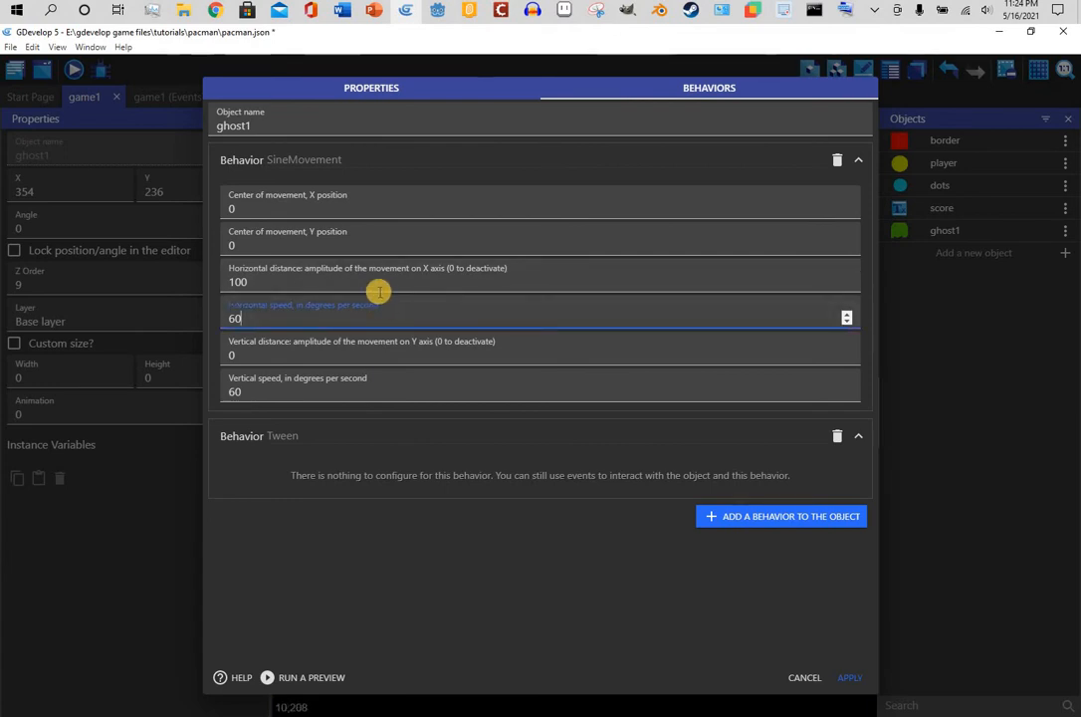
pyautogui.click(378, 291)
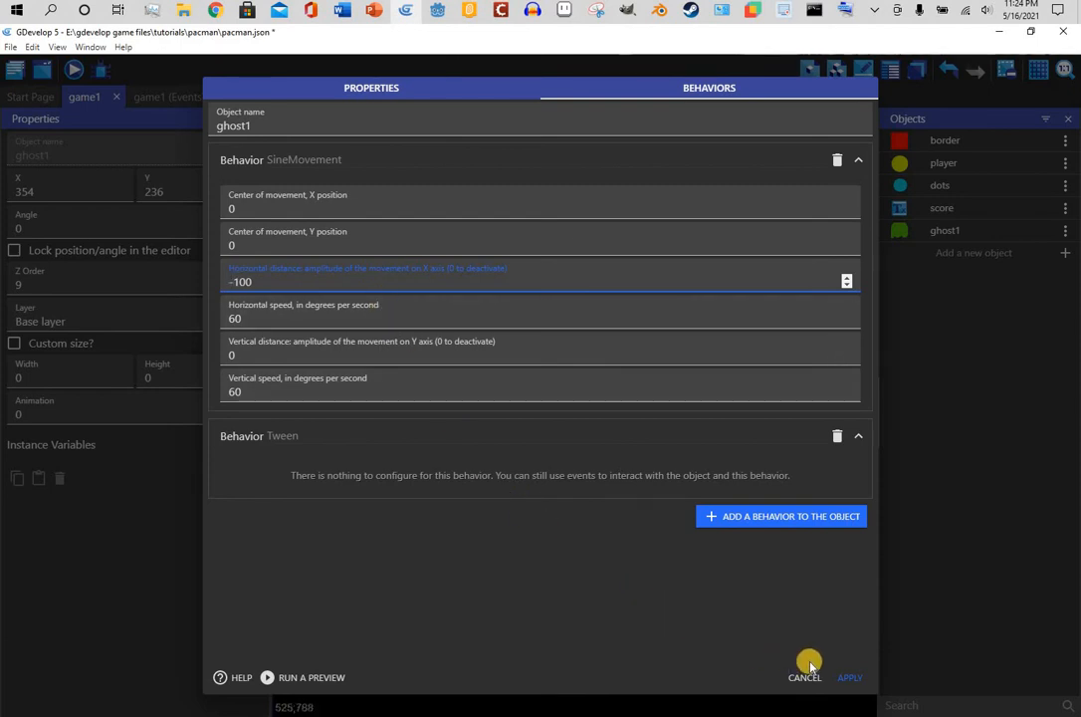
pyautogui.click(870, 684)
# Preview the game, move the player right and back left along the upper corridor to watch the ghost's sine movement, and close the preview
pyautogui.click(74, 66)
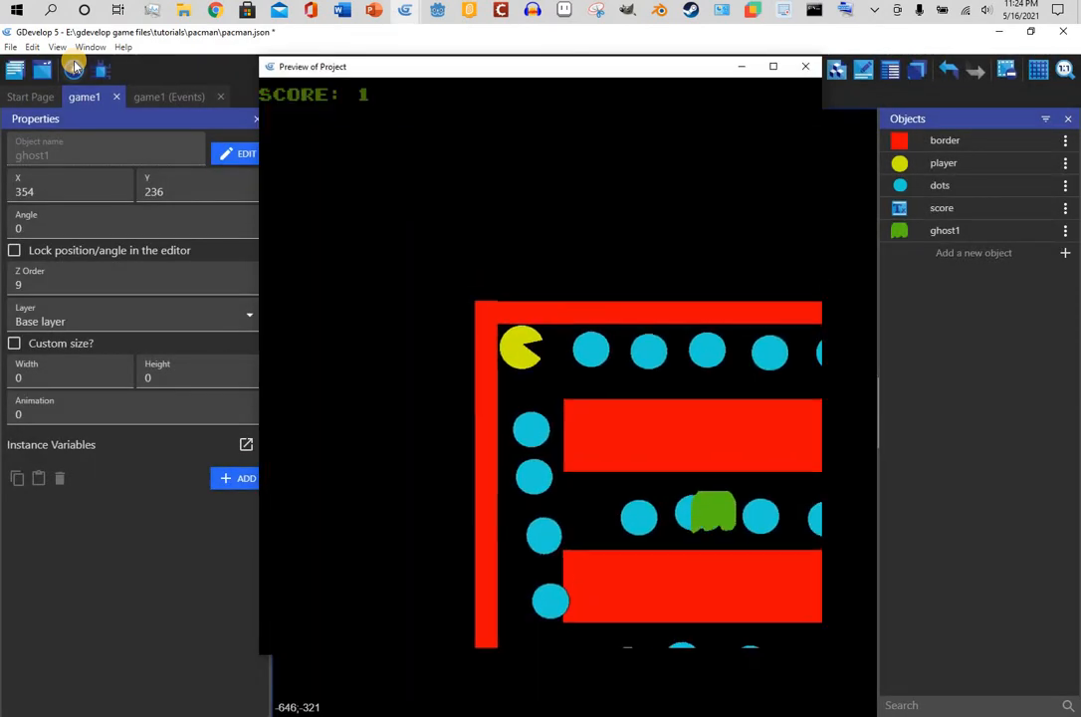
pyautogui.press('Right')
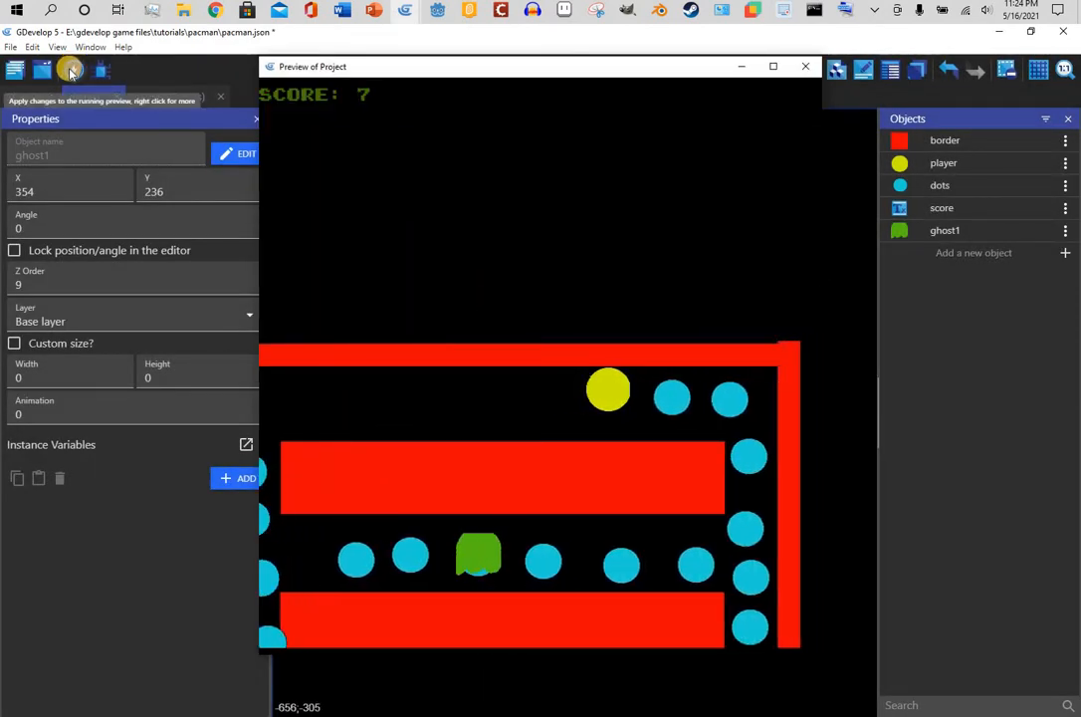
pyautogui.press('Left')
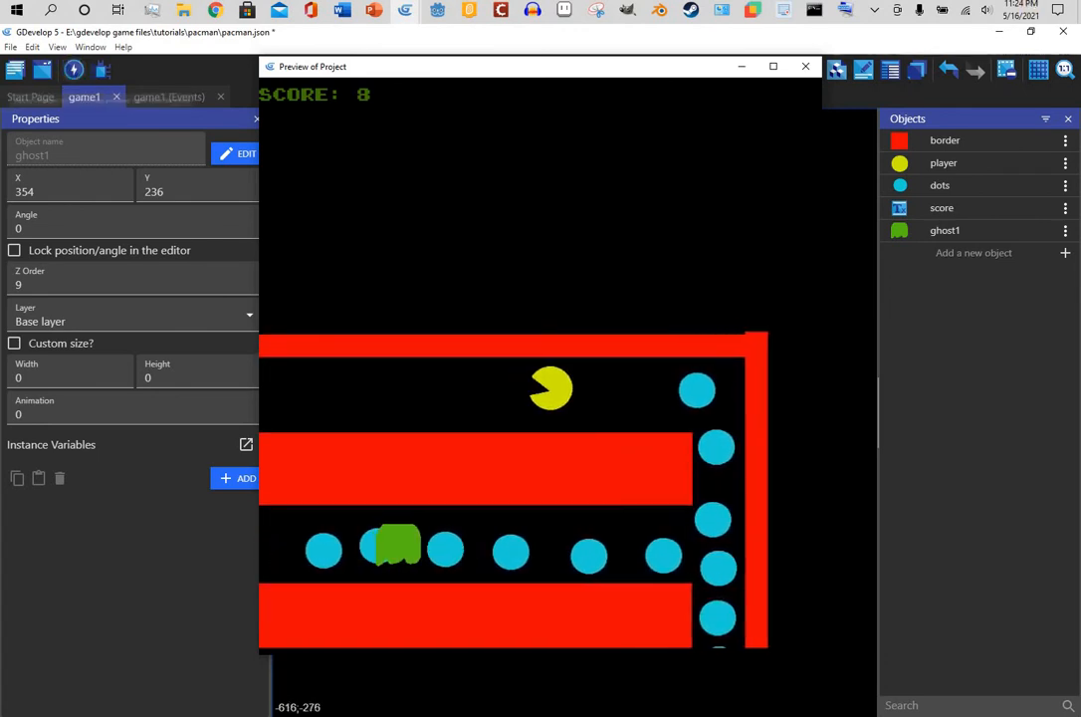
pyautogui.click(805, 66)
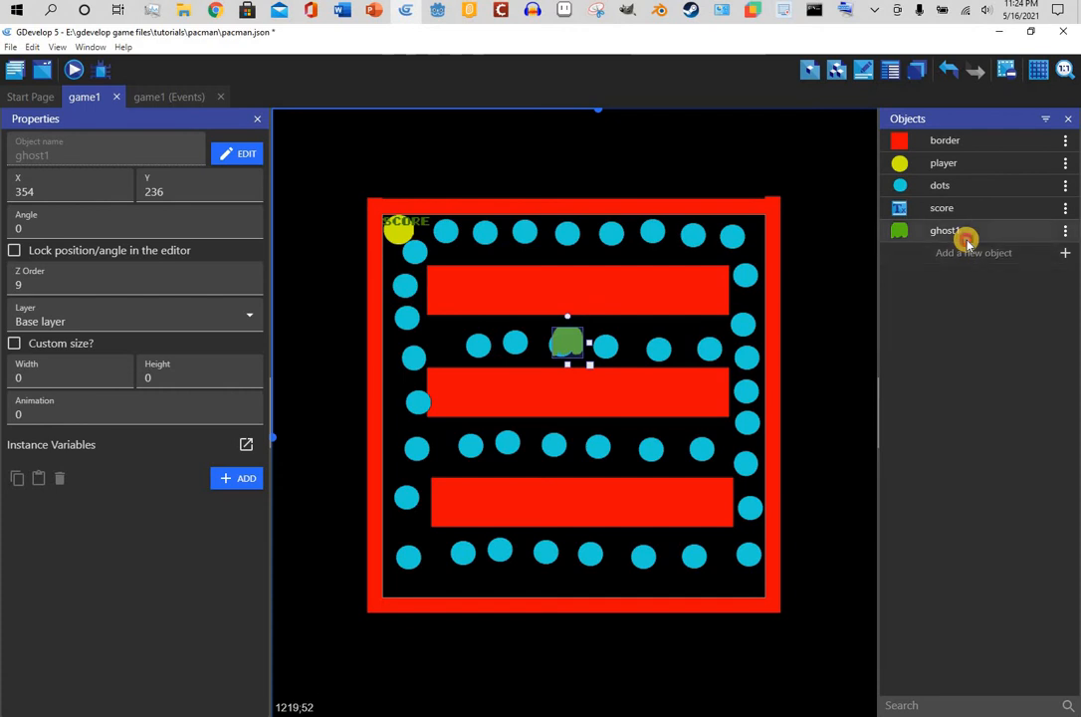
# Reopen ghost1's behavior settings, edit the SineMovement horizontal distance, and apply the settings
pyautogui.doubleClick(964, 235)
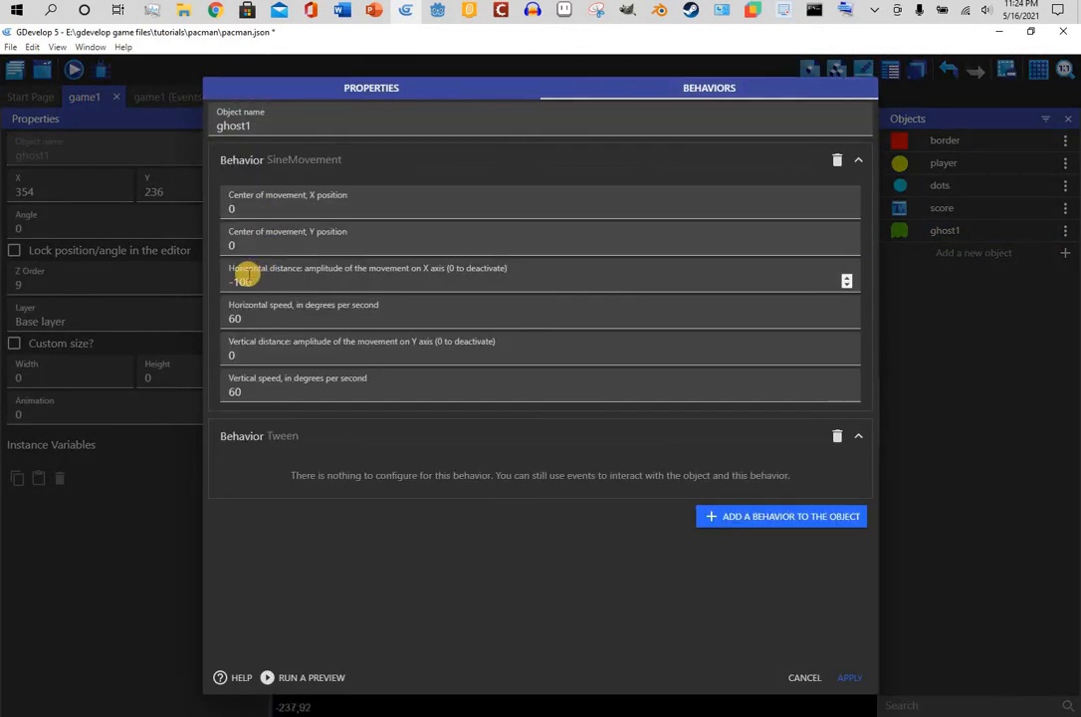
pyautogui.click(240, 284)
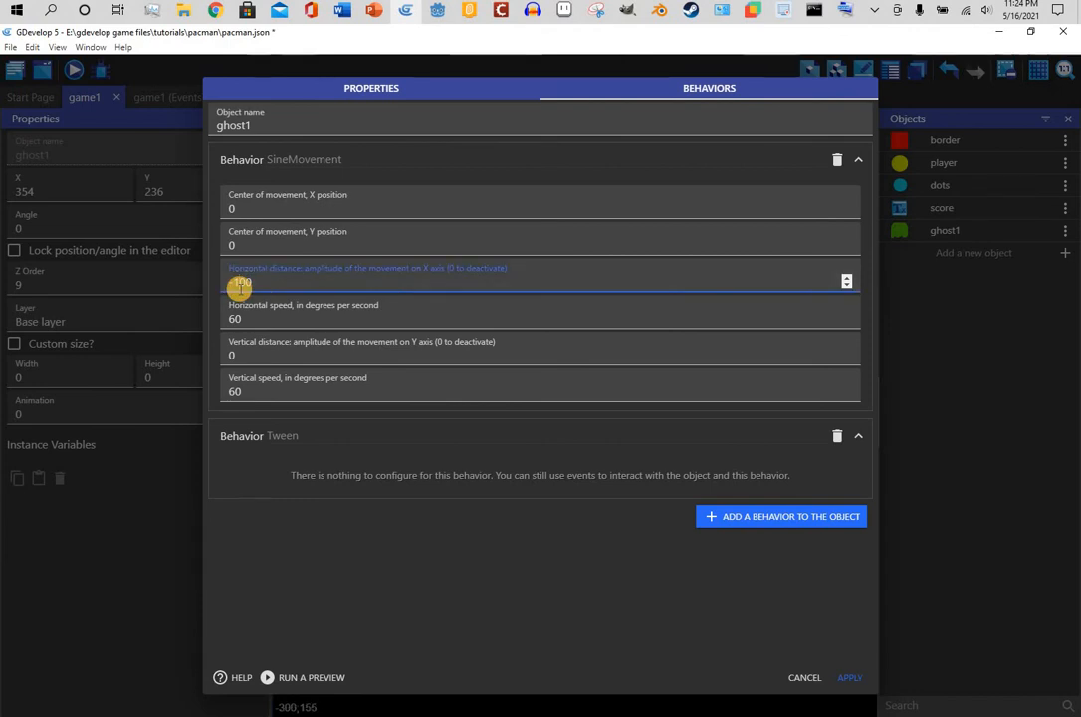
pyautogui.click(853, 681)
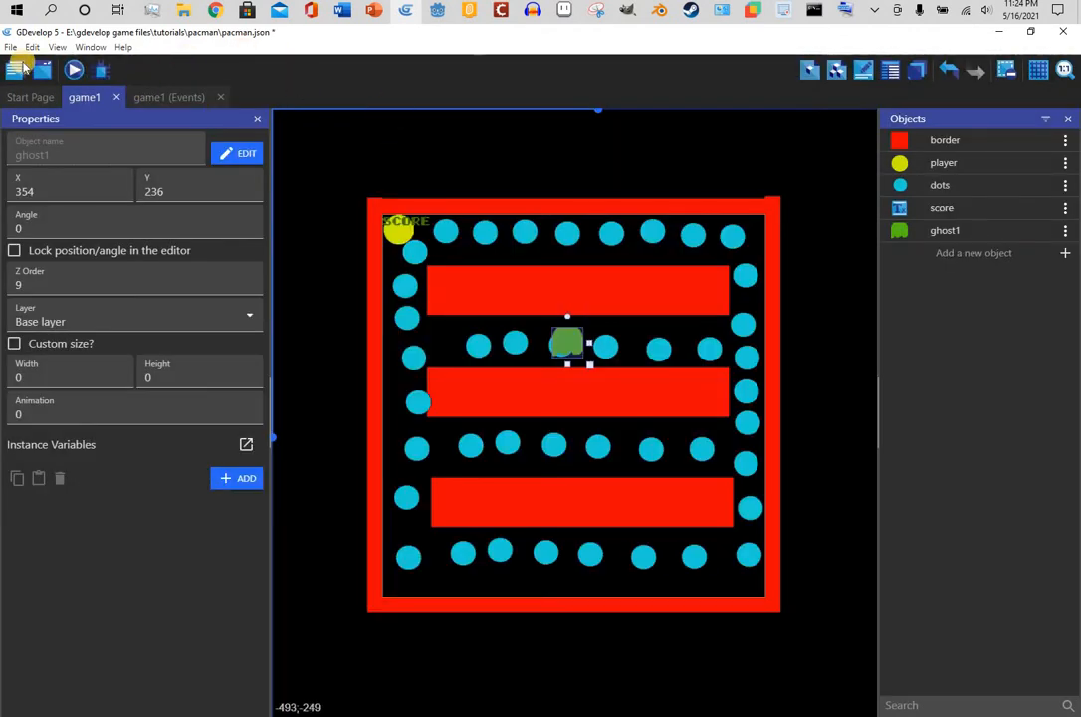
# Preview the game, steer the player through the upper, second and outer corridors to check the ghost's horizontal movement, and close the preview
pyautogui.click(65, 70)
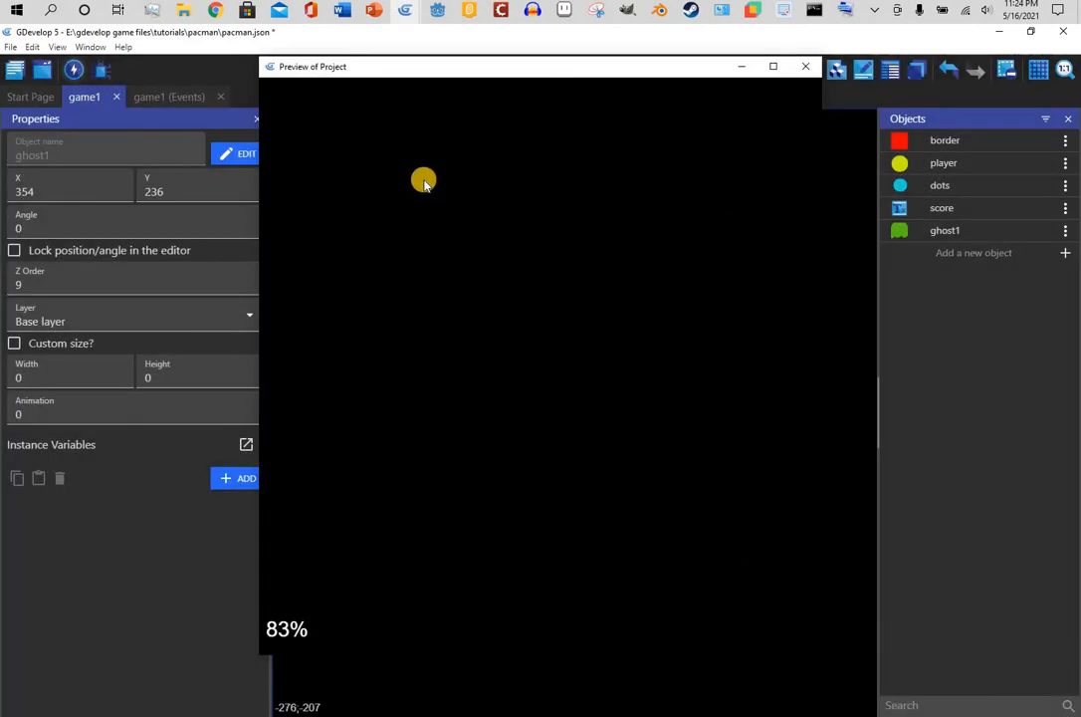
pyautogui.press('Right')
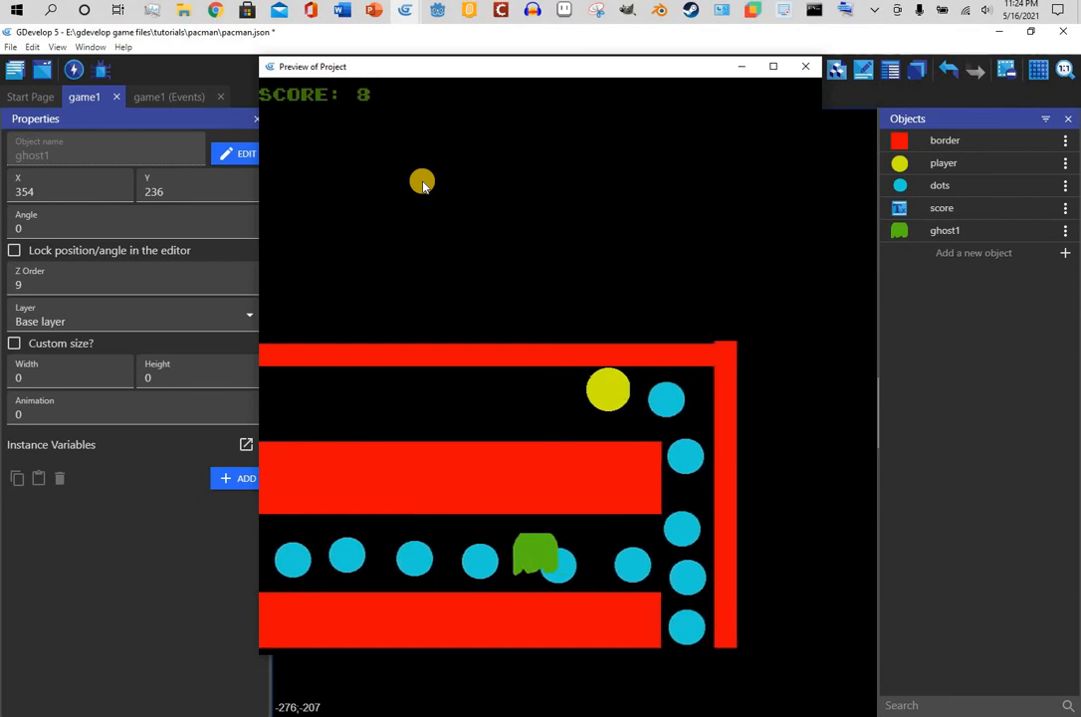
pyautogui.press('Down')
pyautogui.press('Left')
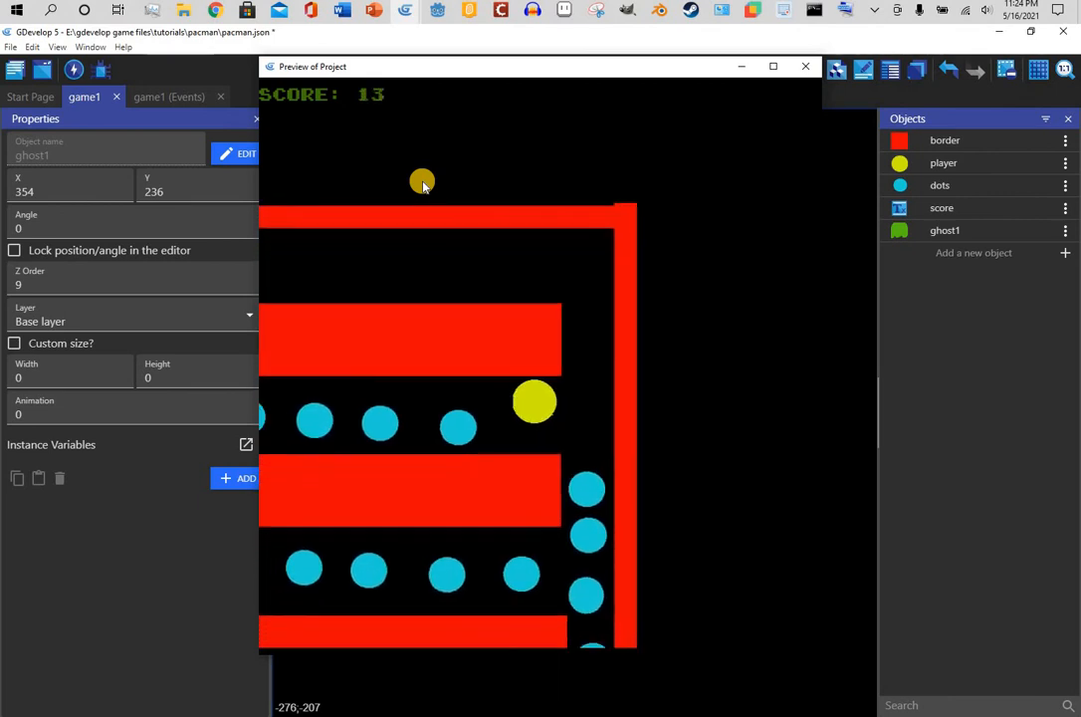
pyautogui.press('Right')
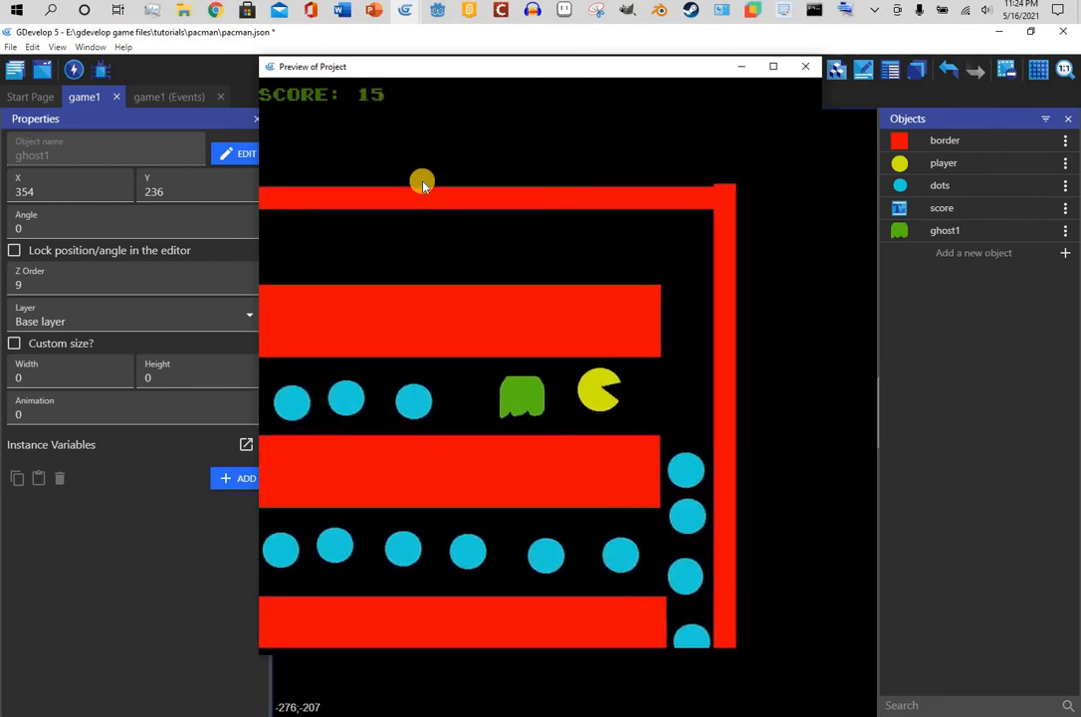
pyautogui.press('Down')
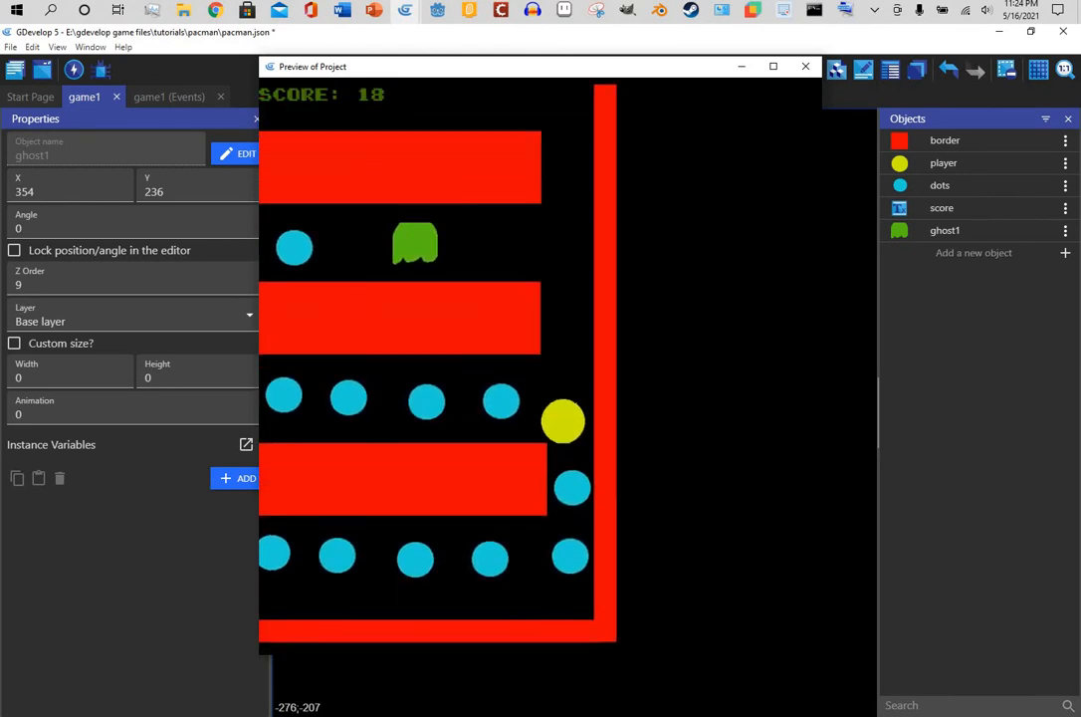
pyautogui.click(809, 67)
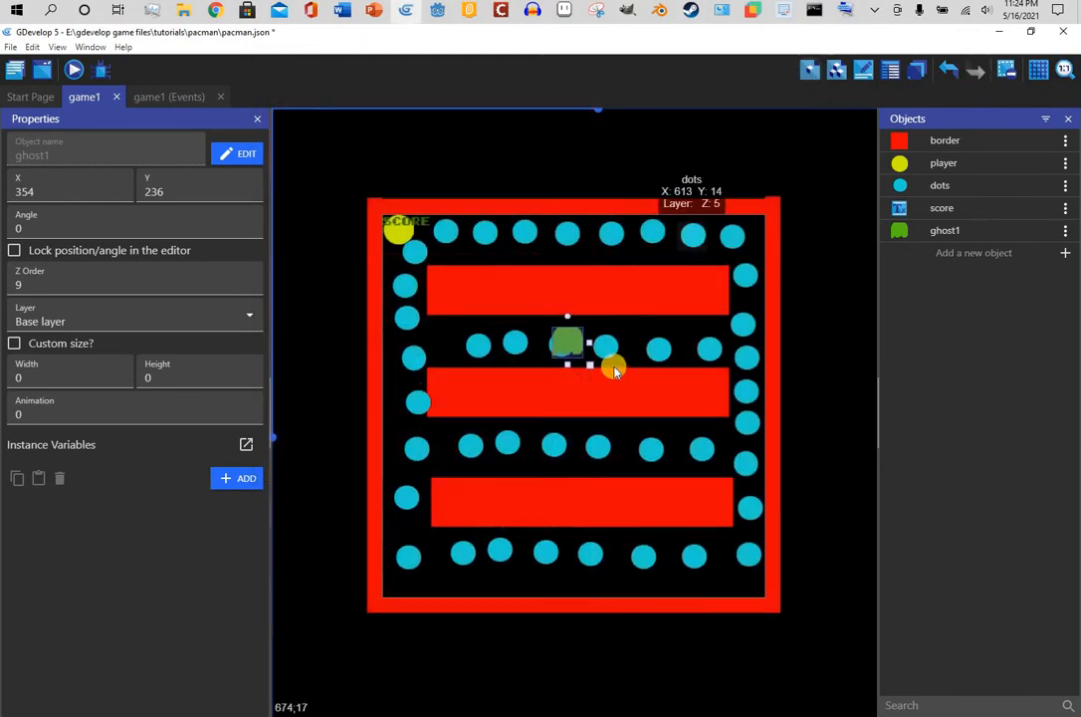
# Copy the ghost1 instance, paste it into the third corridor, and place the copy at X 388, Y 455
pyautogui.rightClick(566, 353)
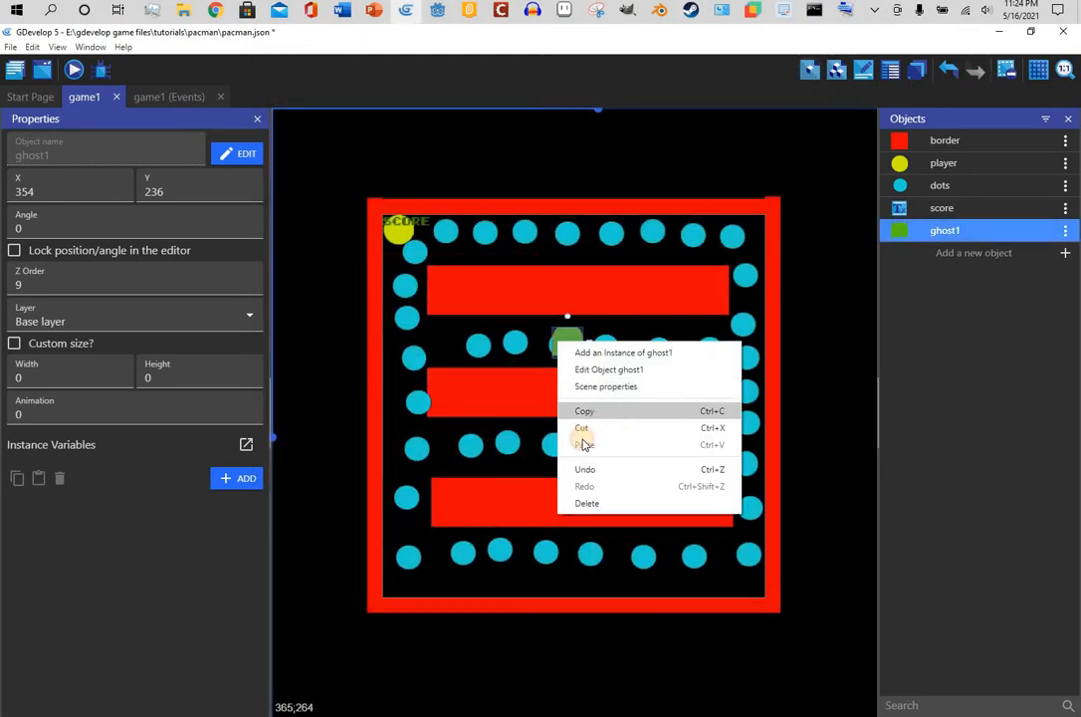
pyautogui.rightClick(584, 441)
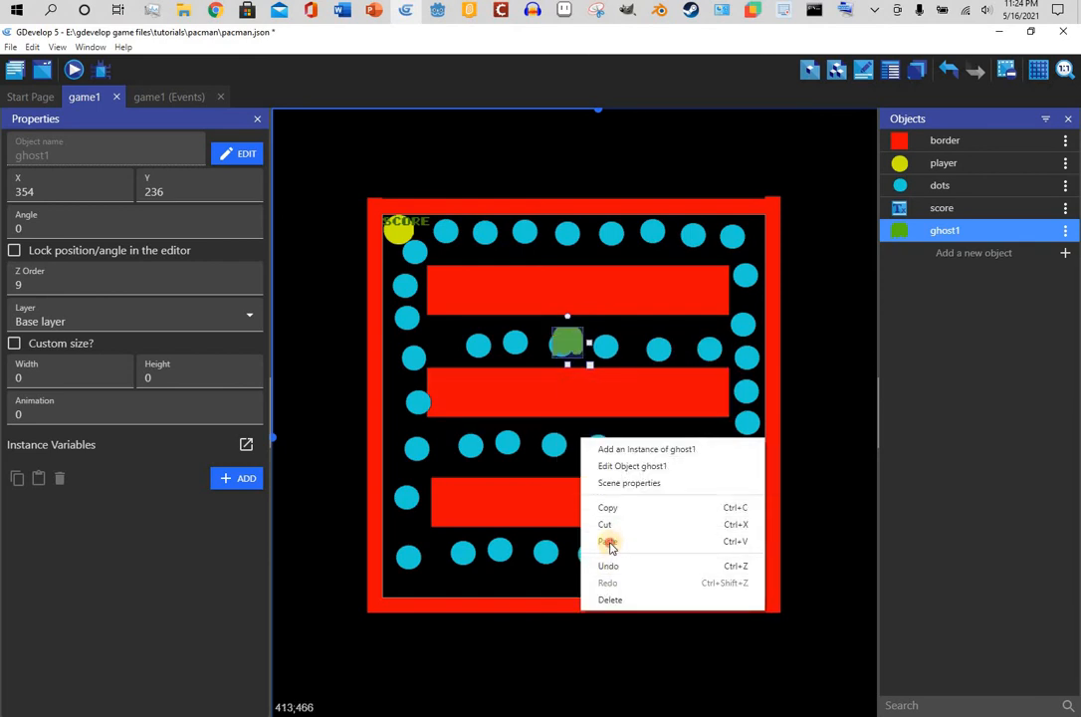
pyautogui.click(606, 541)
pyautogui.moveTo(591, 445); pyautogui.dragTo(583, 454)
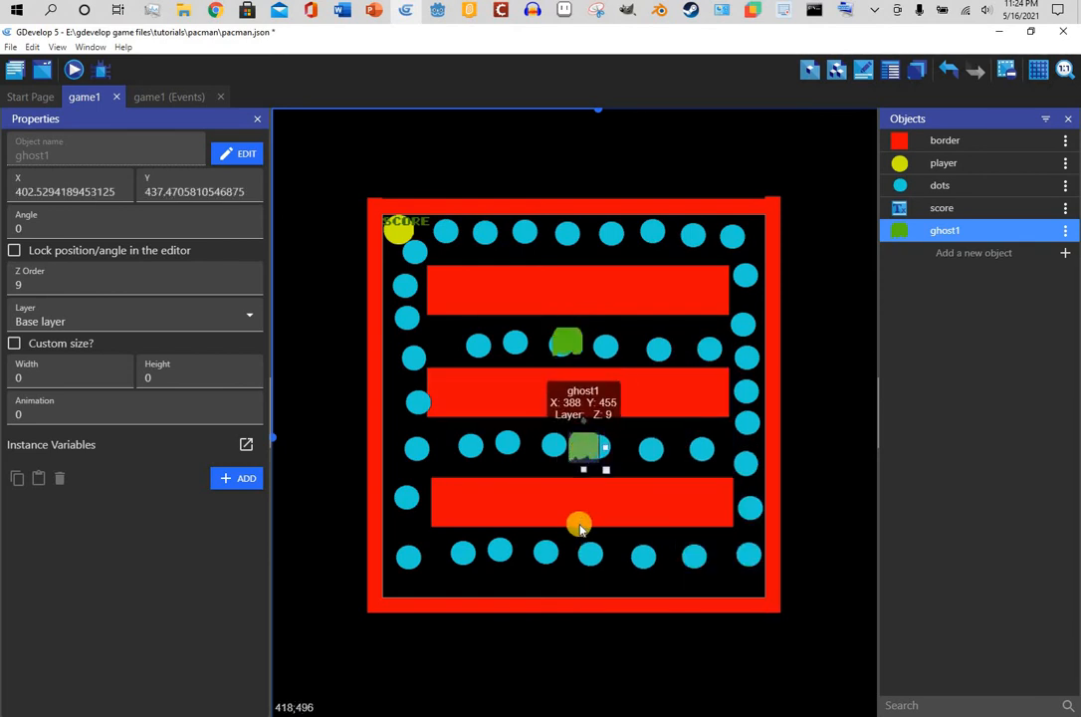
# Paste copies of ghost1 into the bottom corridor at X 385, Y 679, and into the top corridor
pyautogui.rightClick(559, 563)
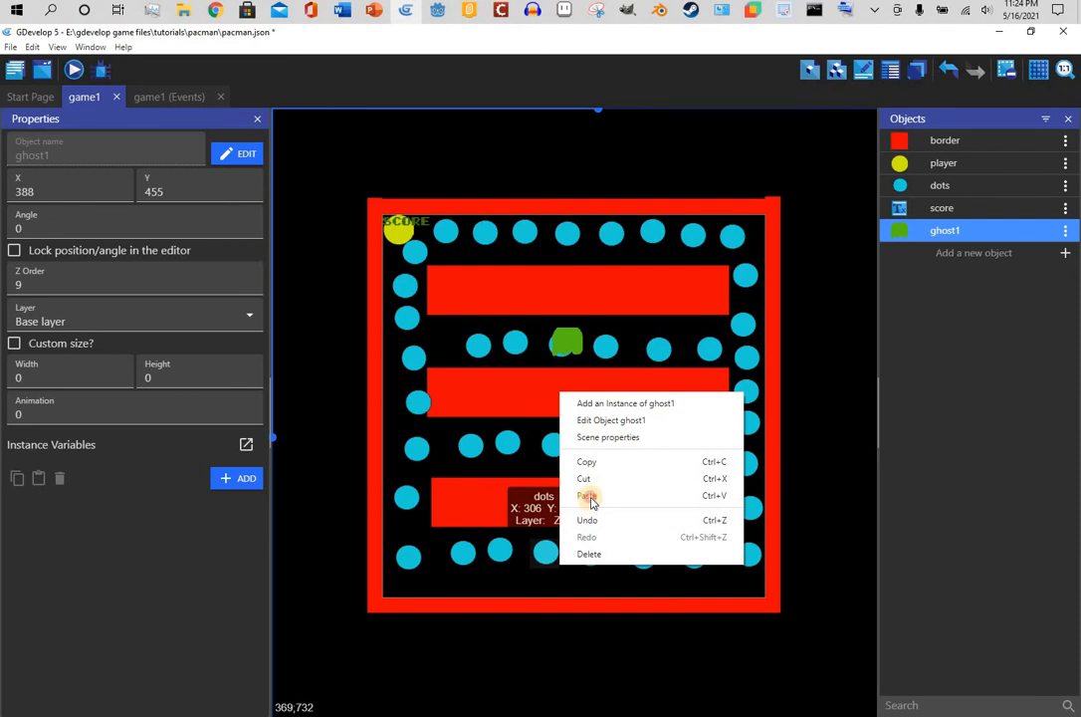
pyautogui.click(587, 495)
pyautogui.moveTo(572, 574); pyautogui.dragTo(587, 563)
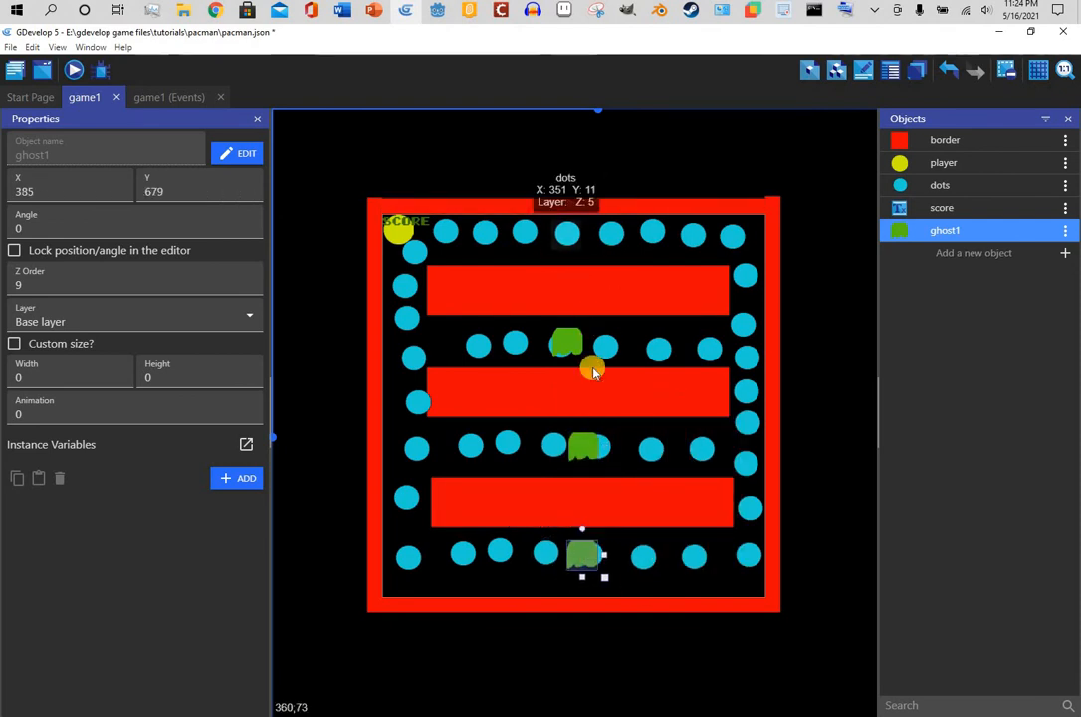
pyautogui.rightClick(556, 254)
pyautogui.click(592, 359)
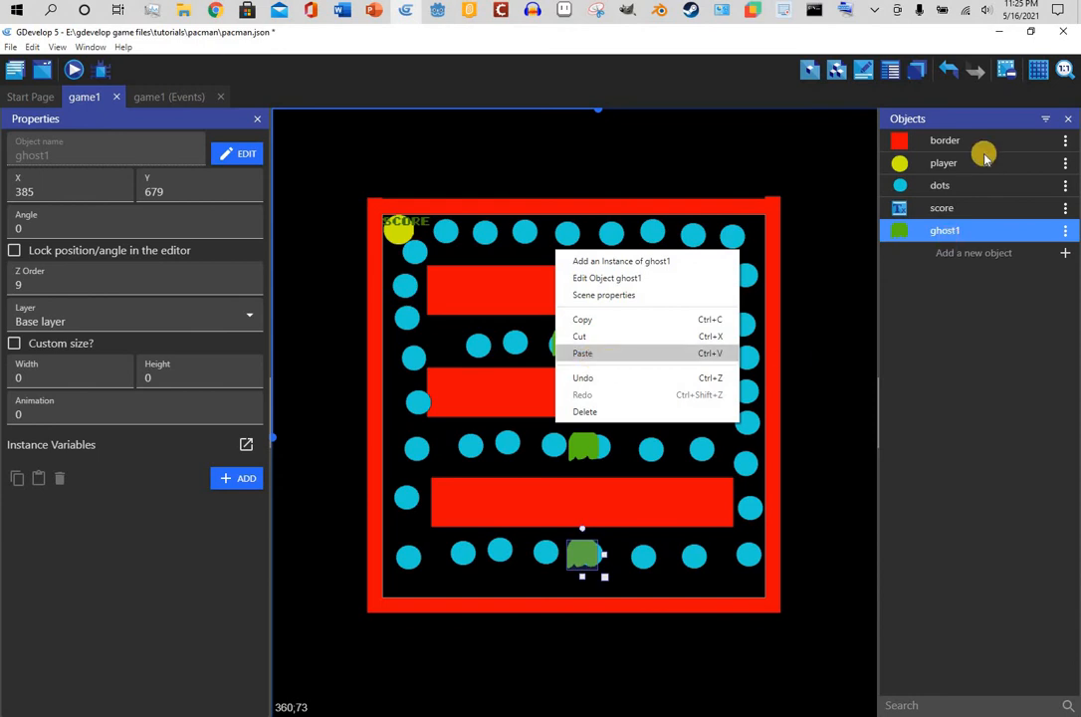
# Set the vertical speed of ghost1's SineMovement behavior to 20, apply the change, and preview the game
pyautogui.click(947, 235)
pyautogui.click(711, 94)
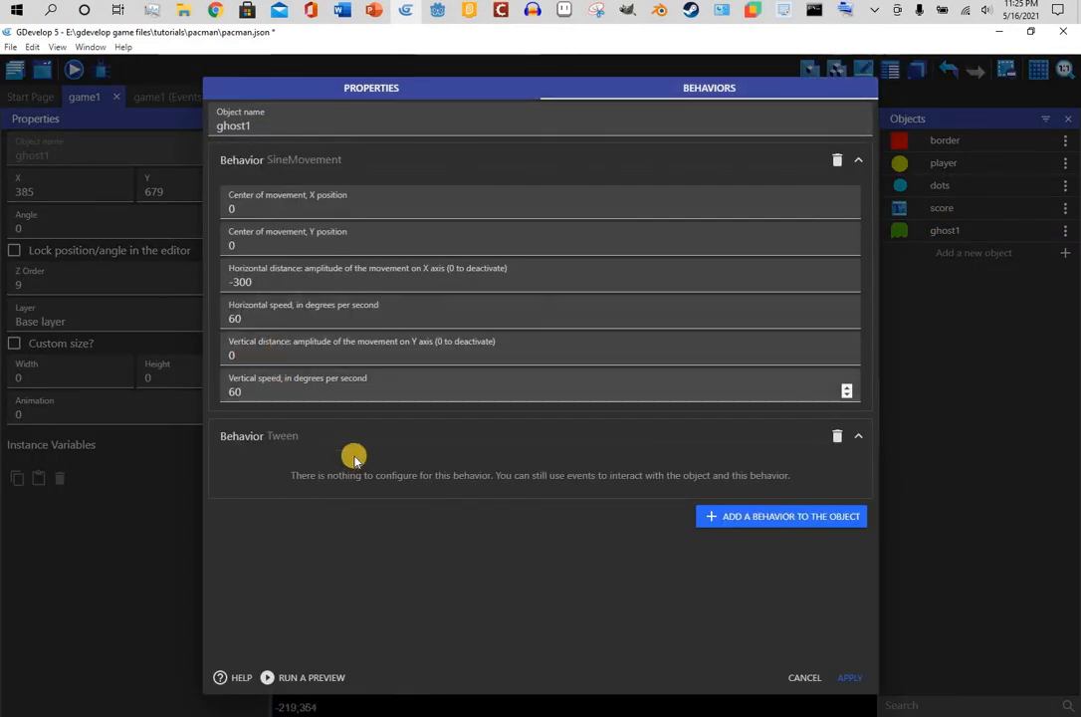
pyautogui.click(319, 378)
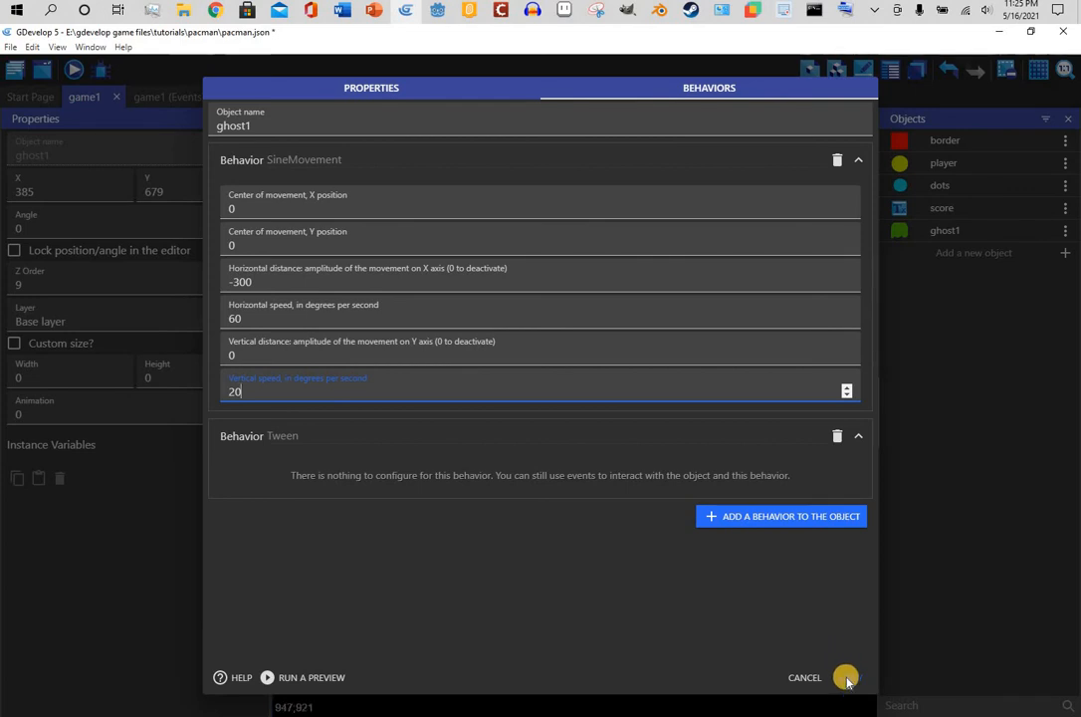
pyautogui.click(43, 99)
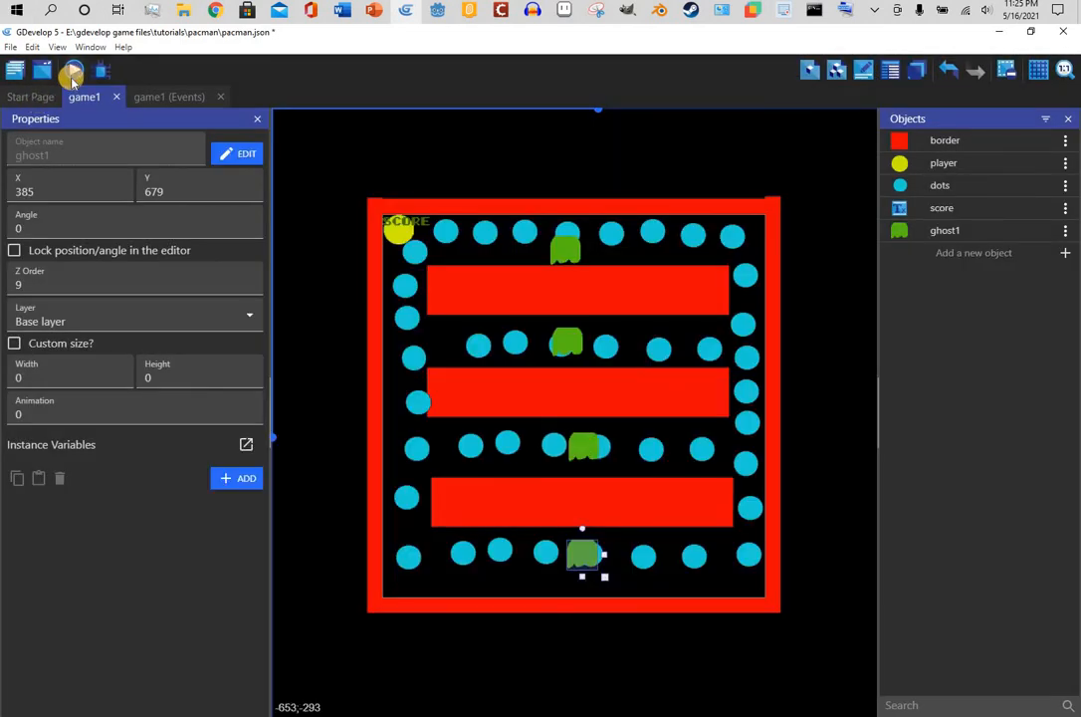
pyautogui.click(73, 76)
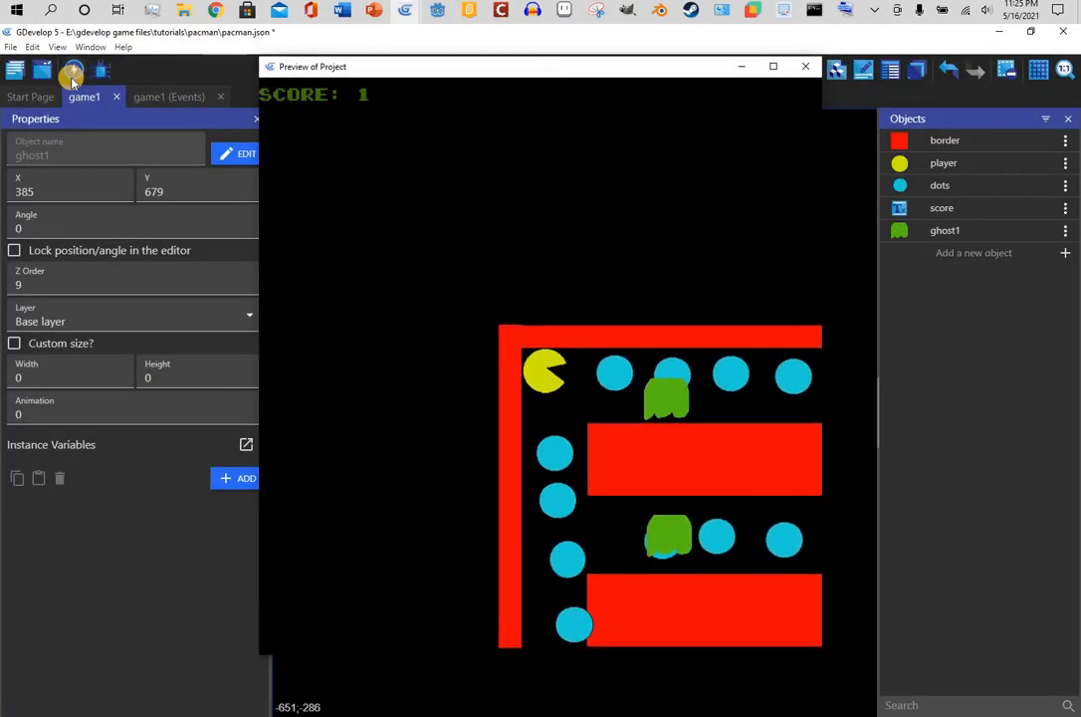
# Set ghost1's SineMovement vertical and horizontal speeds to 5, apply them, and check the ghosts in a brief preview
pyautogui.doubleClick(904, 228)
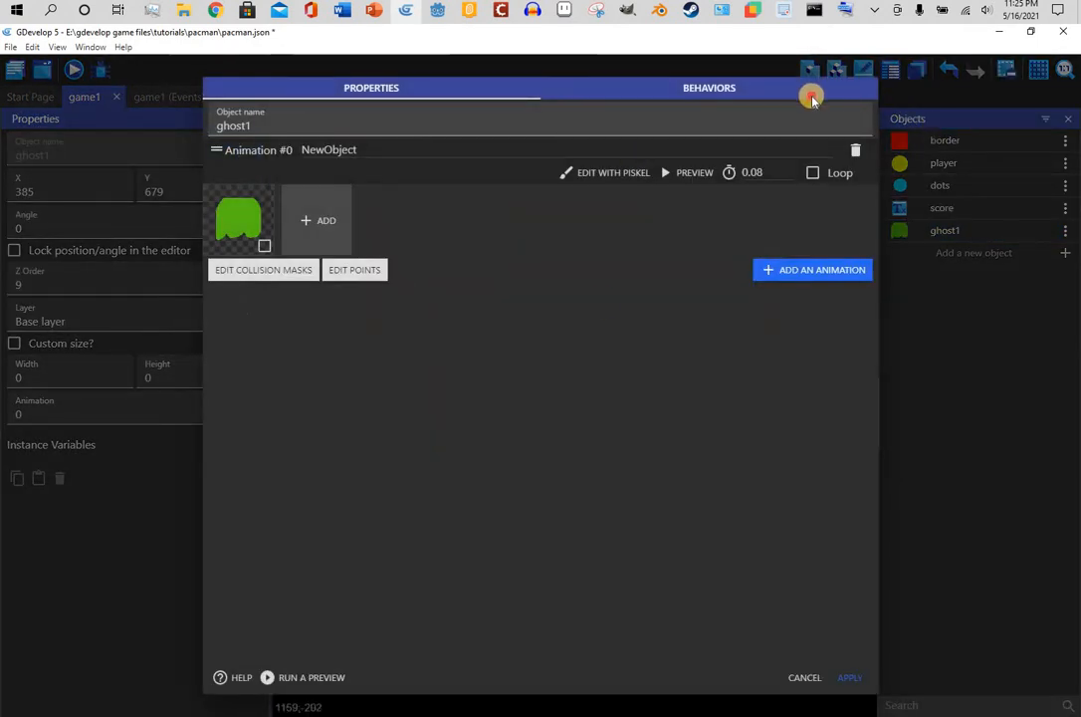
pyautogui.click(811, 98)
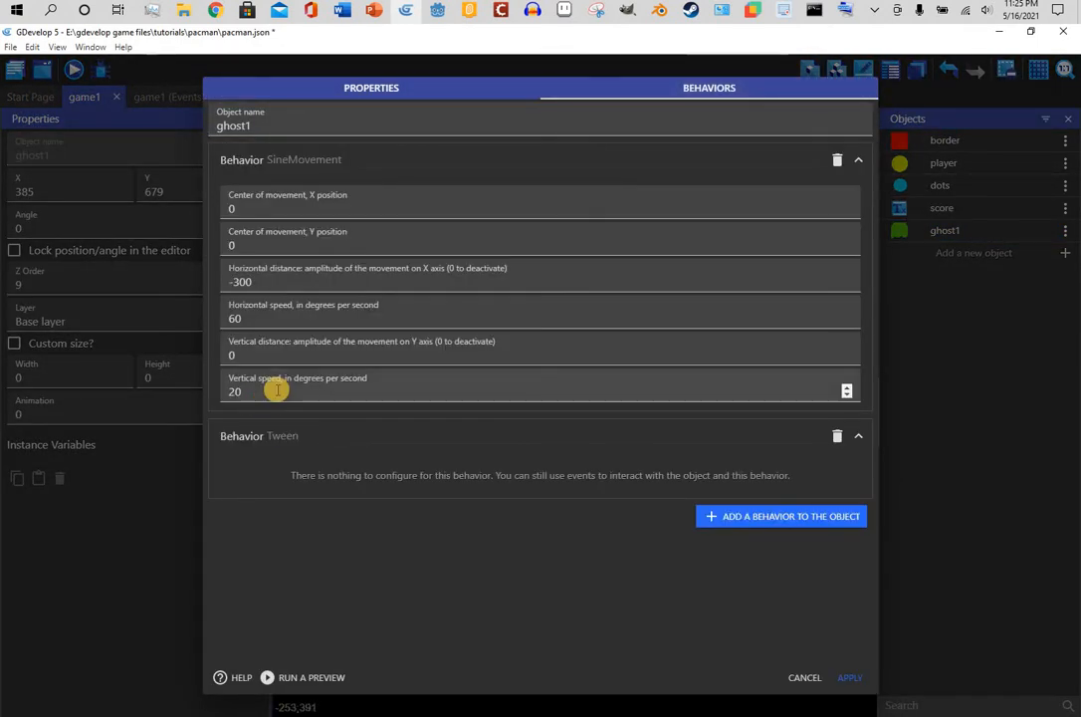
pyautogui.click(221, 384)
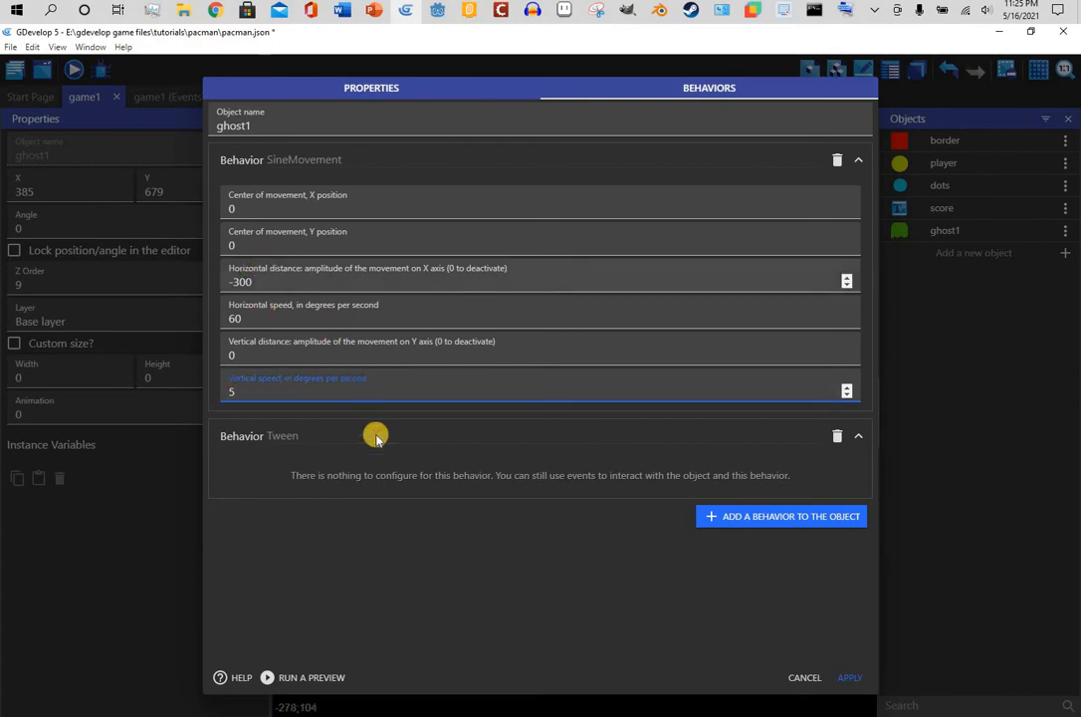
pyautogui.click(360, 316)
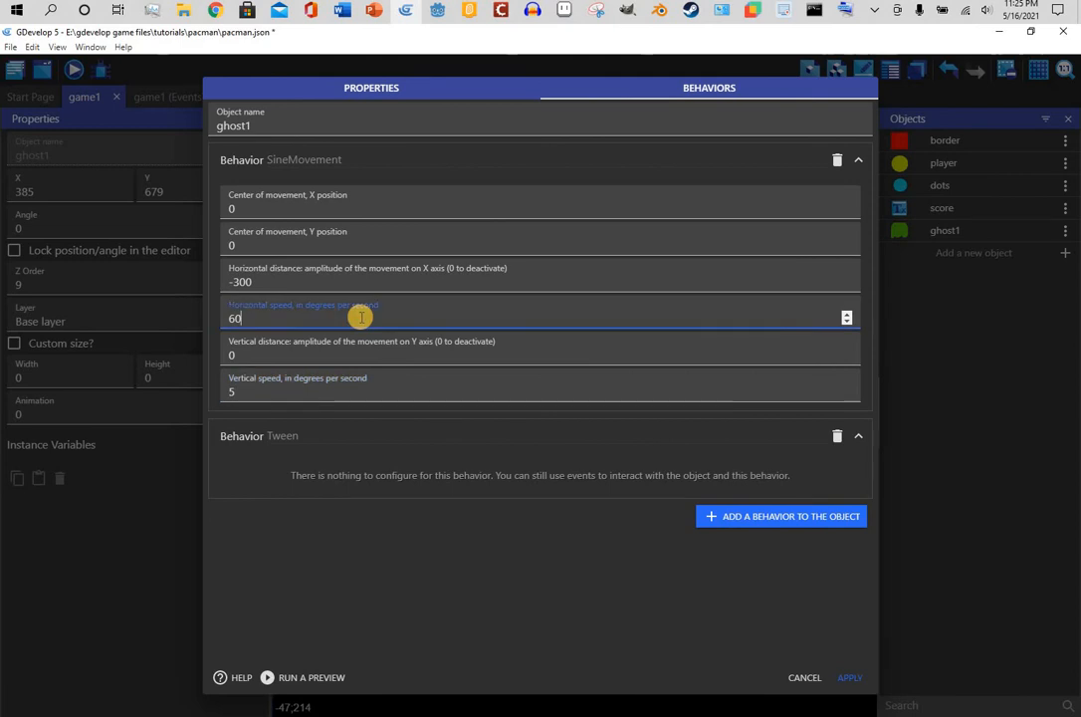
pyautogui.click(851, 685)
pyautogui.click(76, 71)
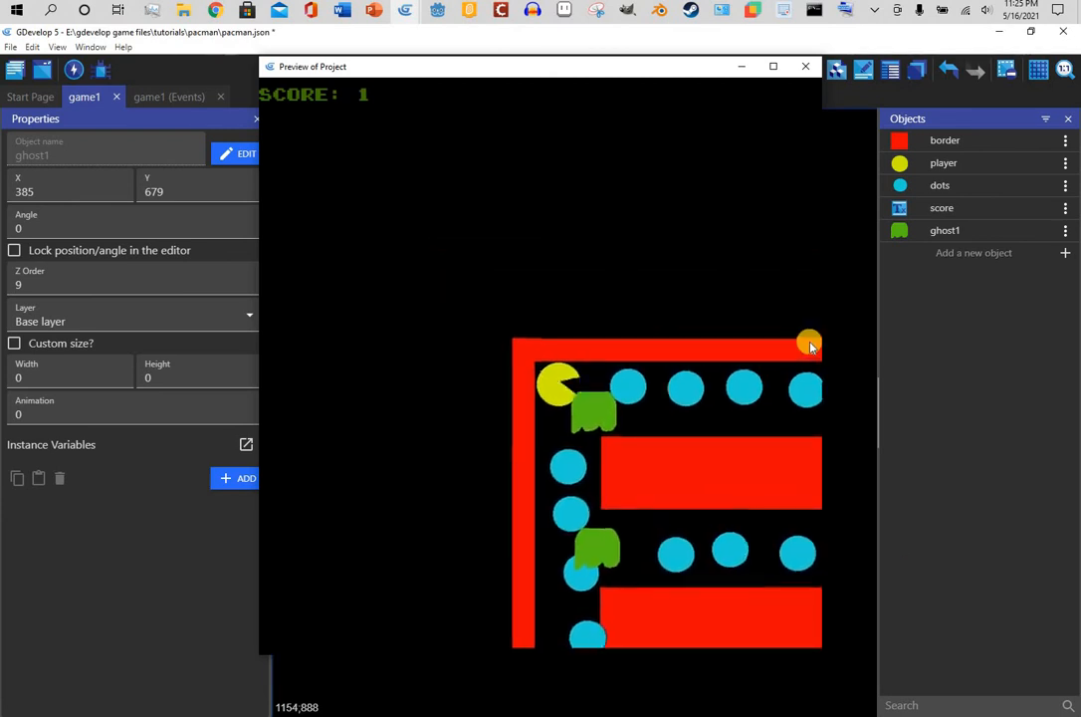
pyautogui.click(806, 65)
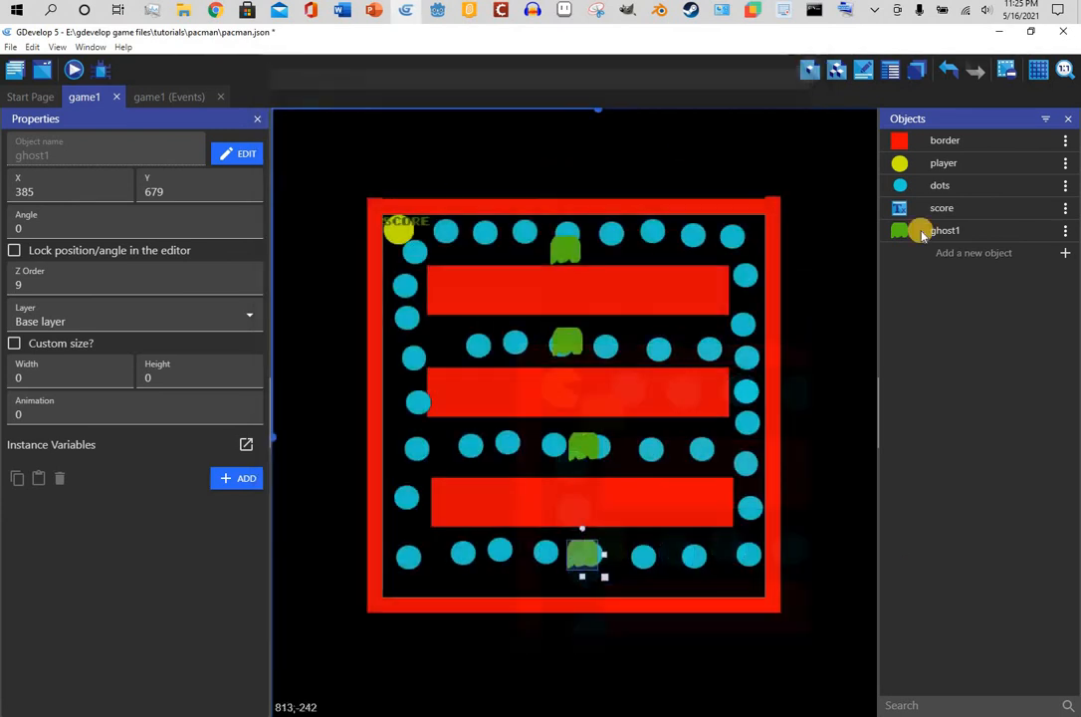
# Reopen ghost1's behavior settings, set the SineMovement horizontal and vertical speeds to 30, and apply the settings
pyautogui.doubleClick(941, 230)
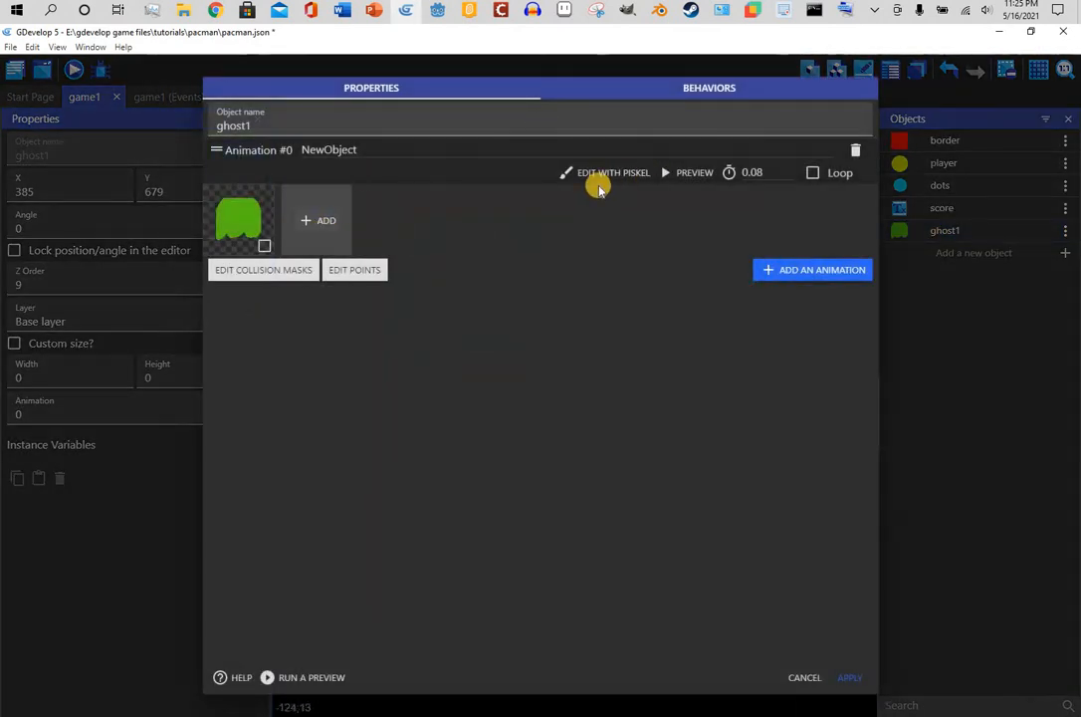
pyautogui.click(598, 180)
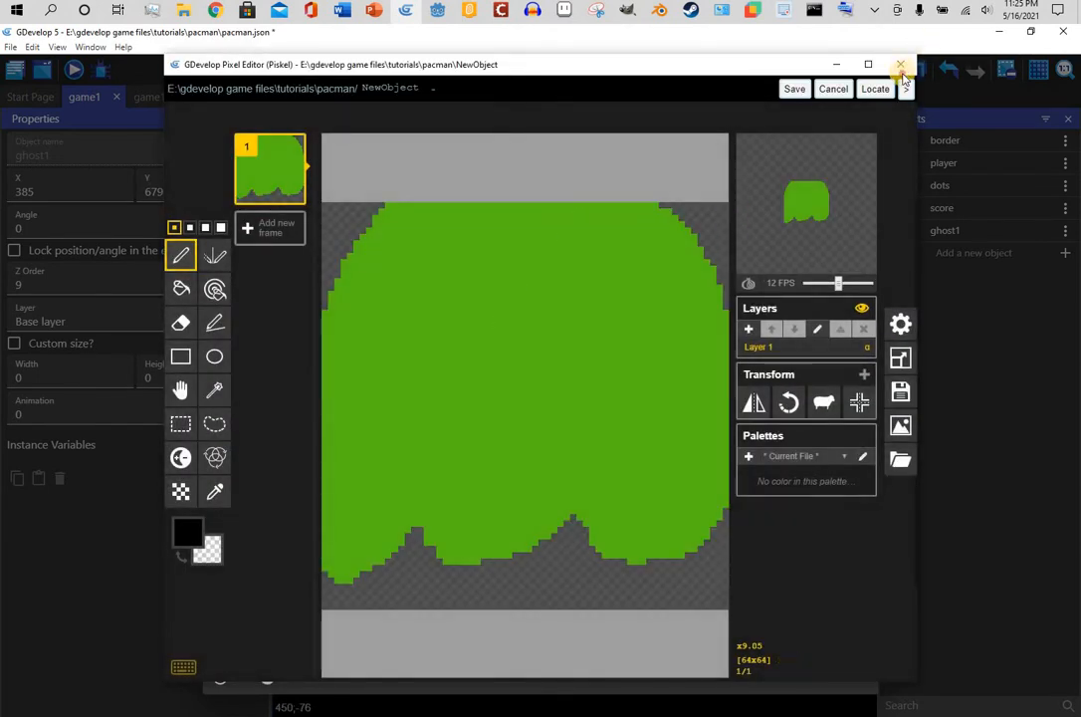
pyautogui.click(901, 67)
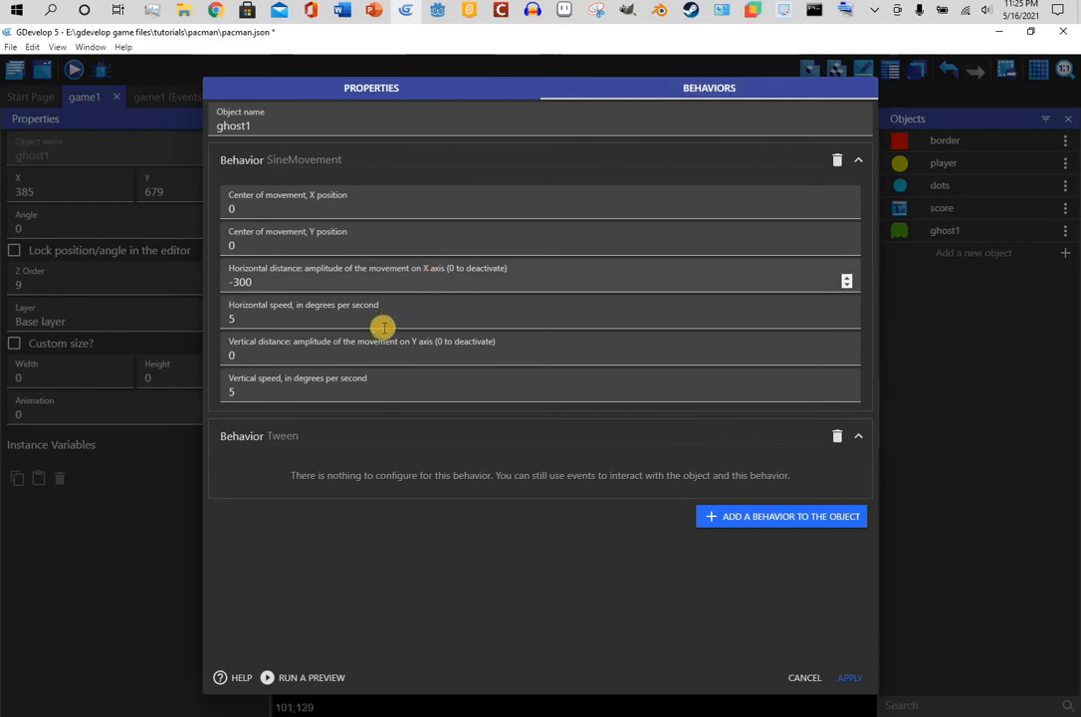
pyautogui.click(384, 327)
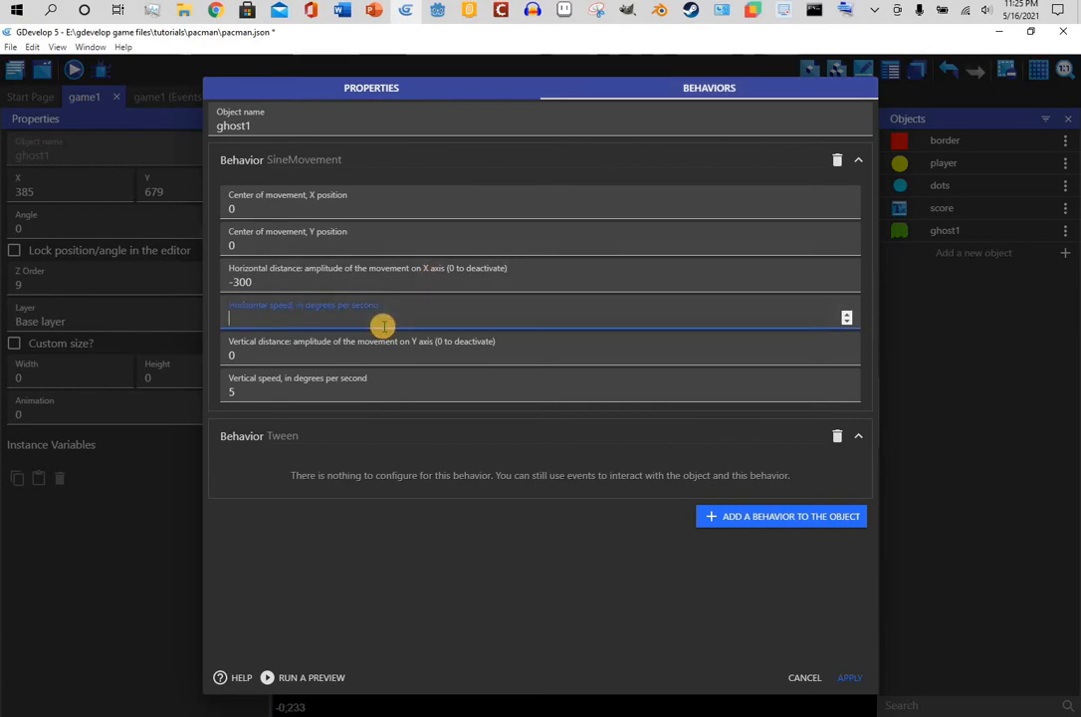
pyautogui.click(418, 398)
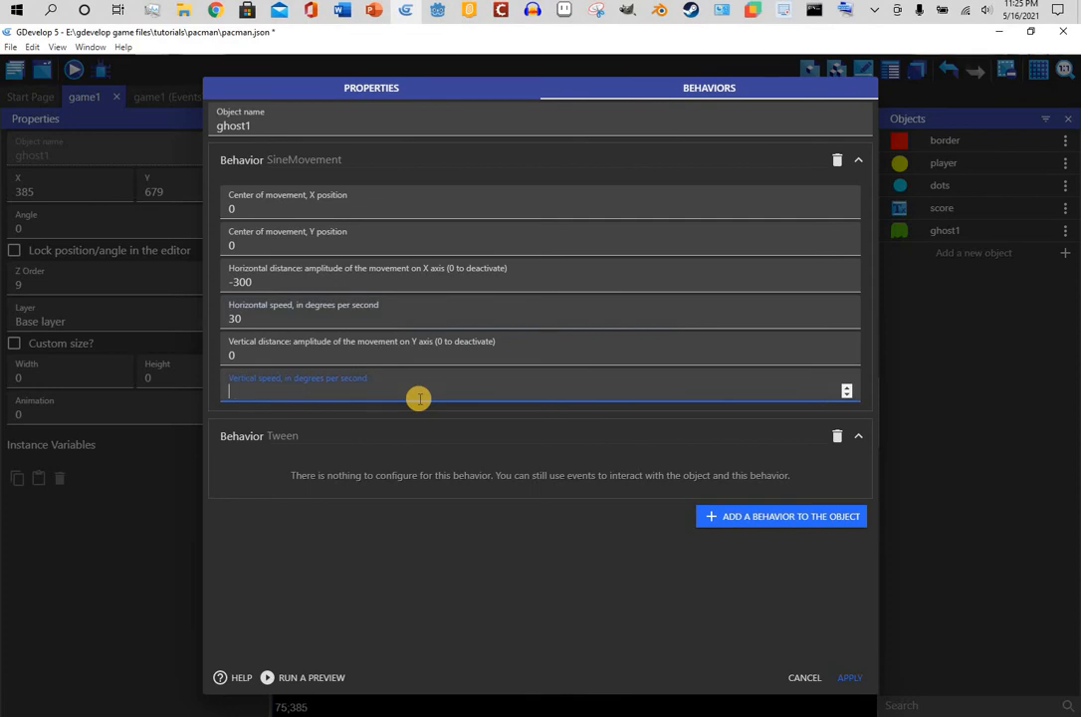
pyautogui.write('30')
pyautogui.click(837, 677)
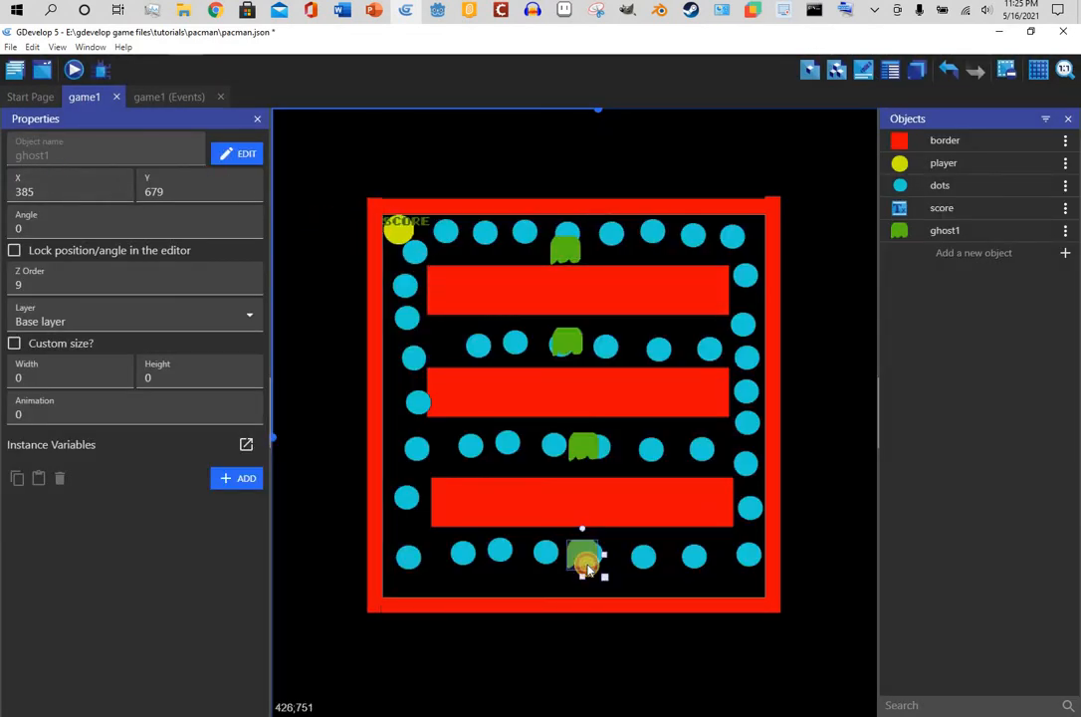
# Delete the ghost1 instance in the bottom corridor and move the player to the maze's lower-left corner at X 29, Y 709
pyautogui.press('Delete')
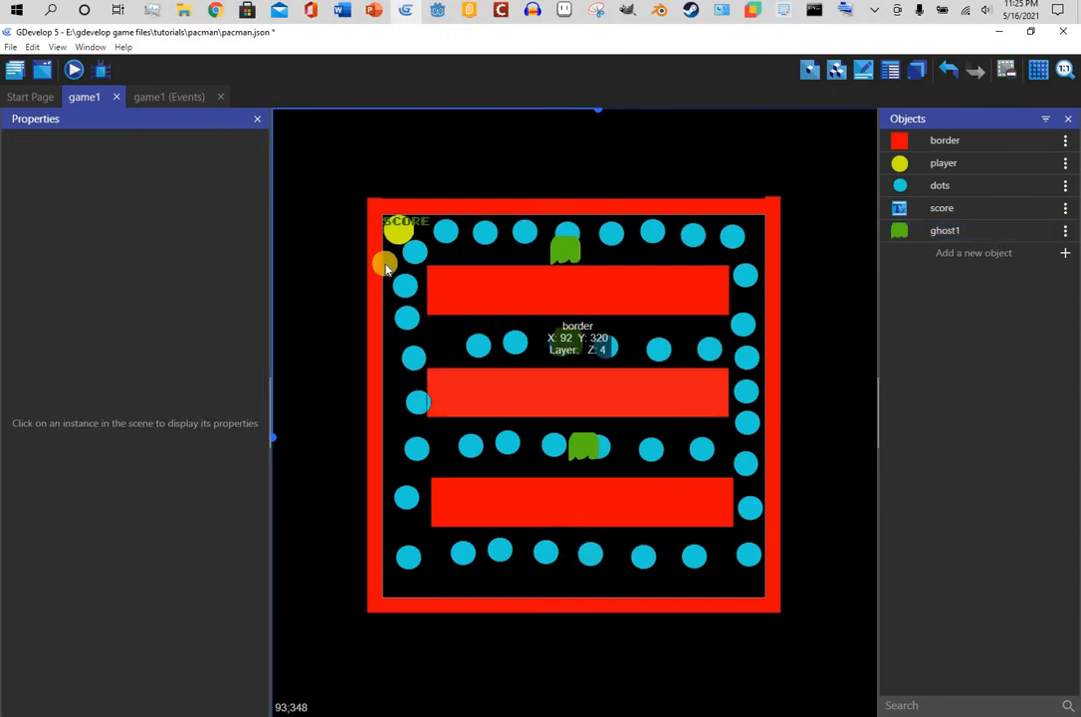
pyautogui.moveTo(388, 232); pyautogui.dragTo(404, 584)
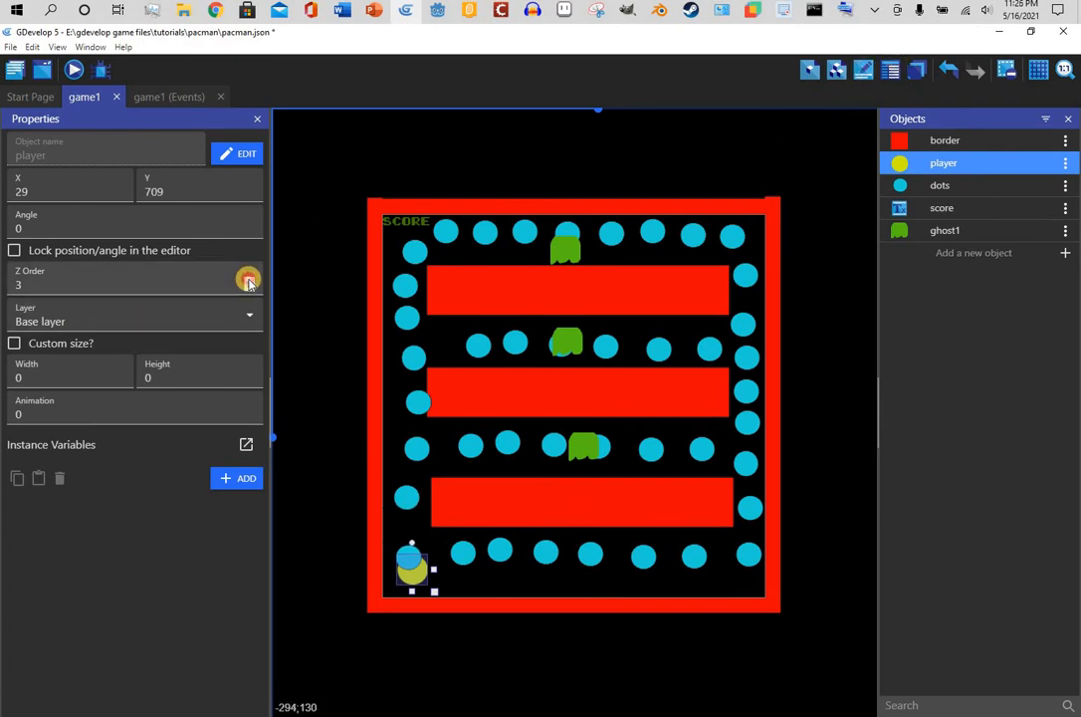
pyautogui.click(335, 285)
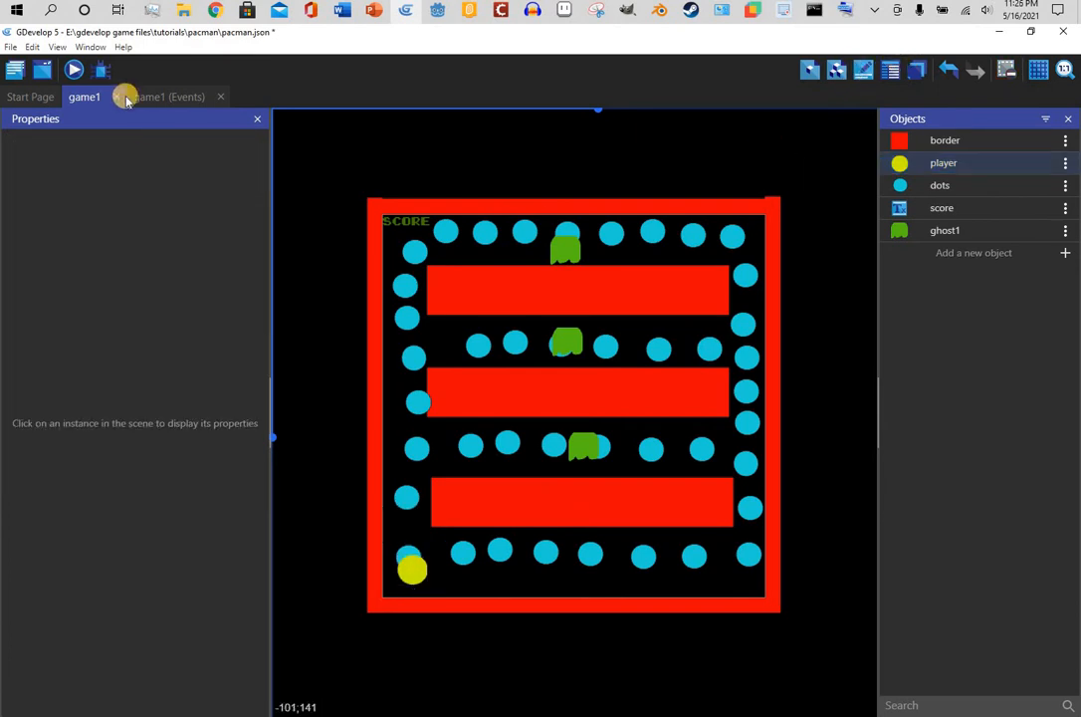
# Preview the game and steer the player up the left corridor, partway along the top corridor, and back down to watch the ghosts
pyautogui.click(73, 70)
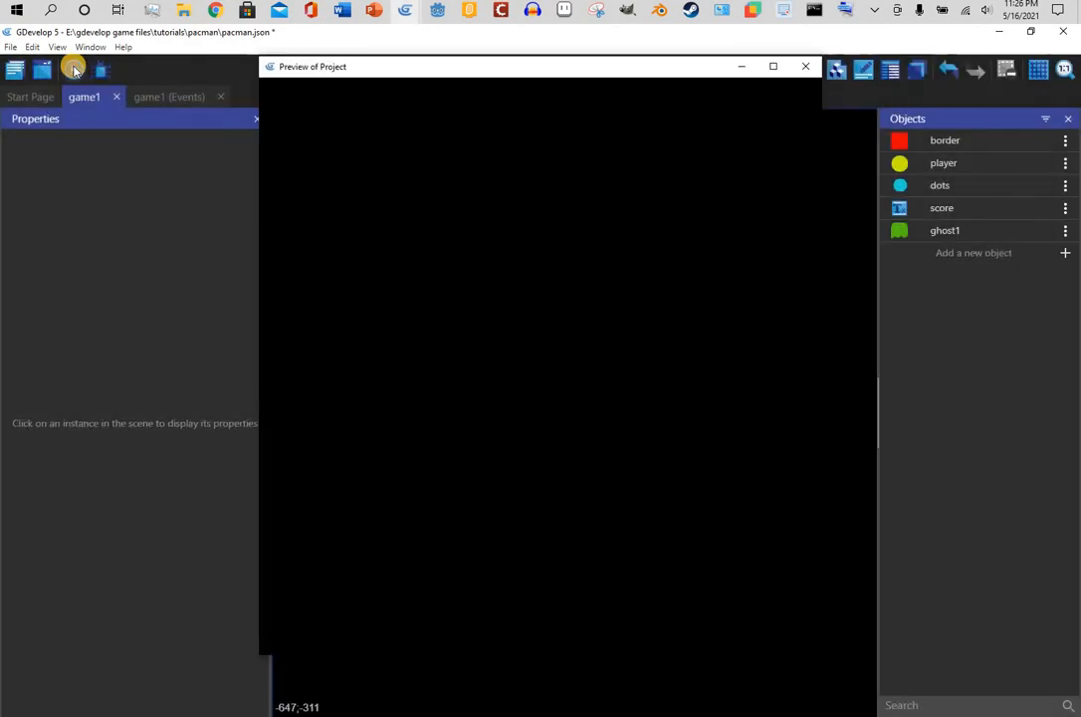
pyautogui.press('Up')
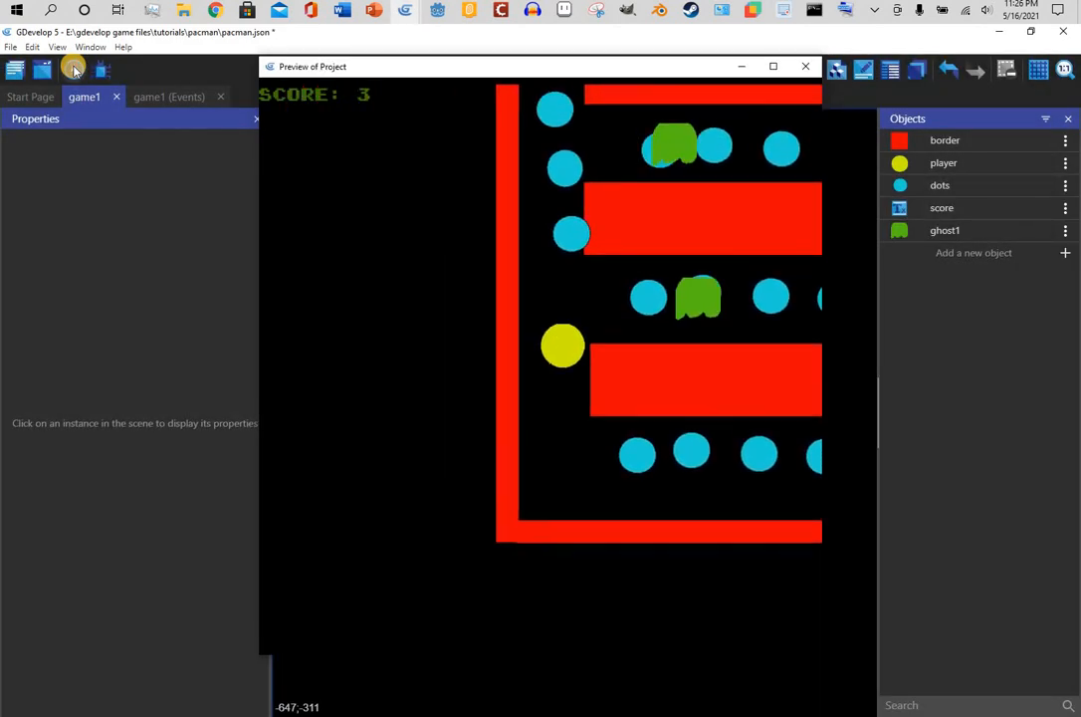
pyautogui.press('Right')
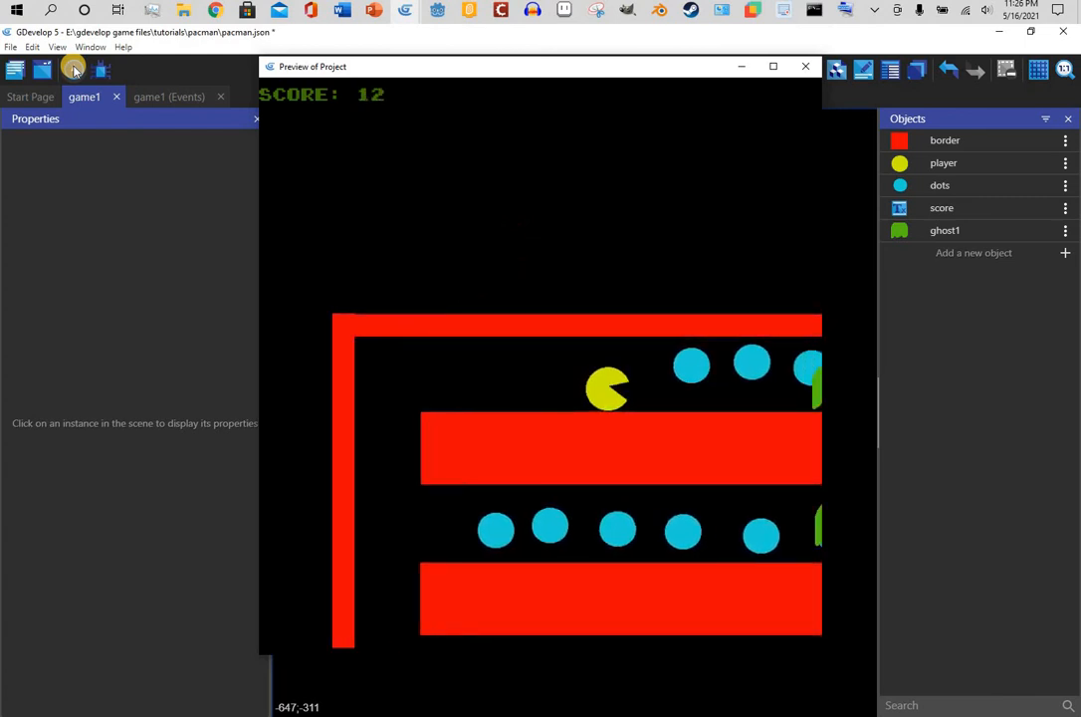
pyautogui.press('Left')
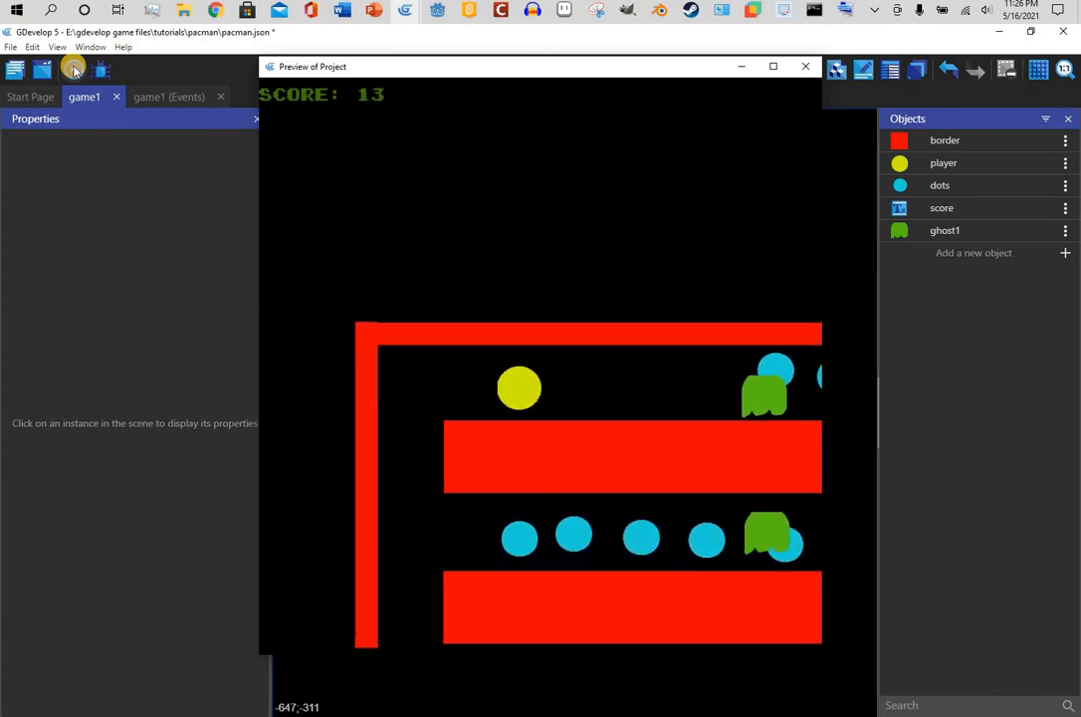
pyautogui.press('Down')
pyautogui.press('Down')
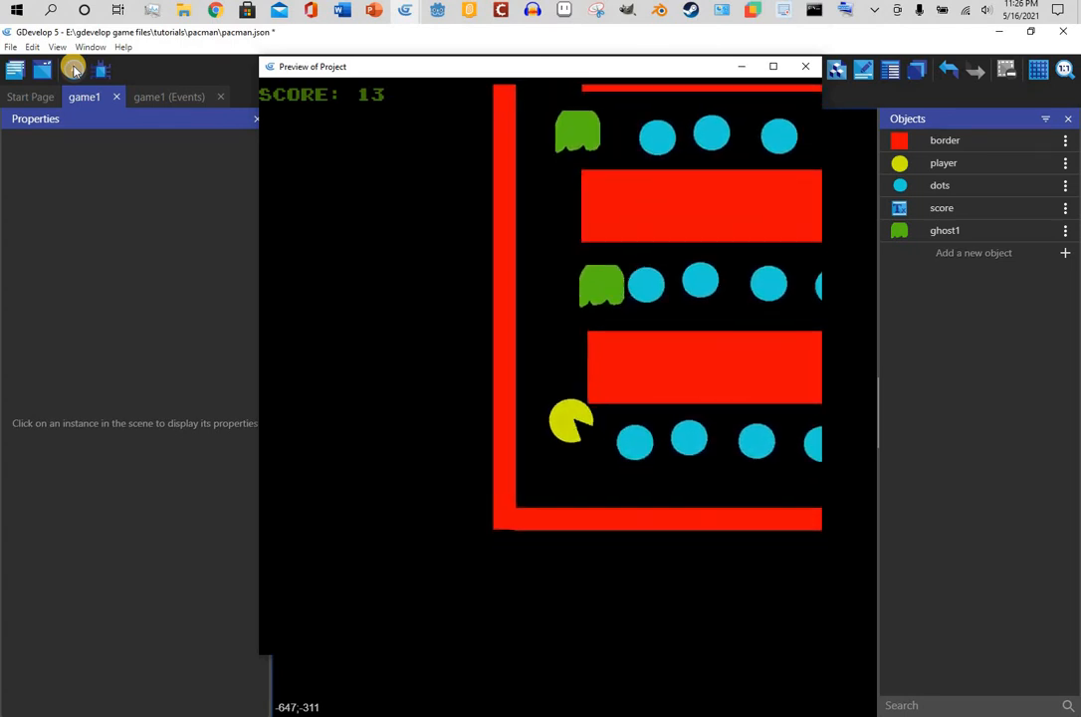
# Steer the player along the bottom corridor, up the right column and to the last dot in the top corridor, collecting dots
pyautogui.press('Right')
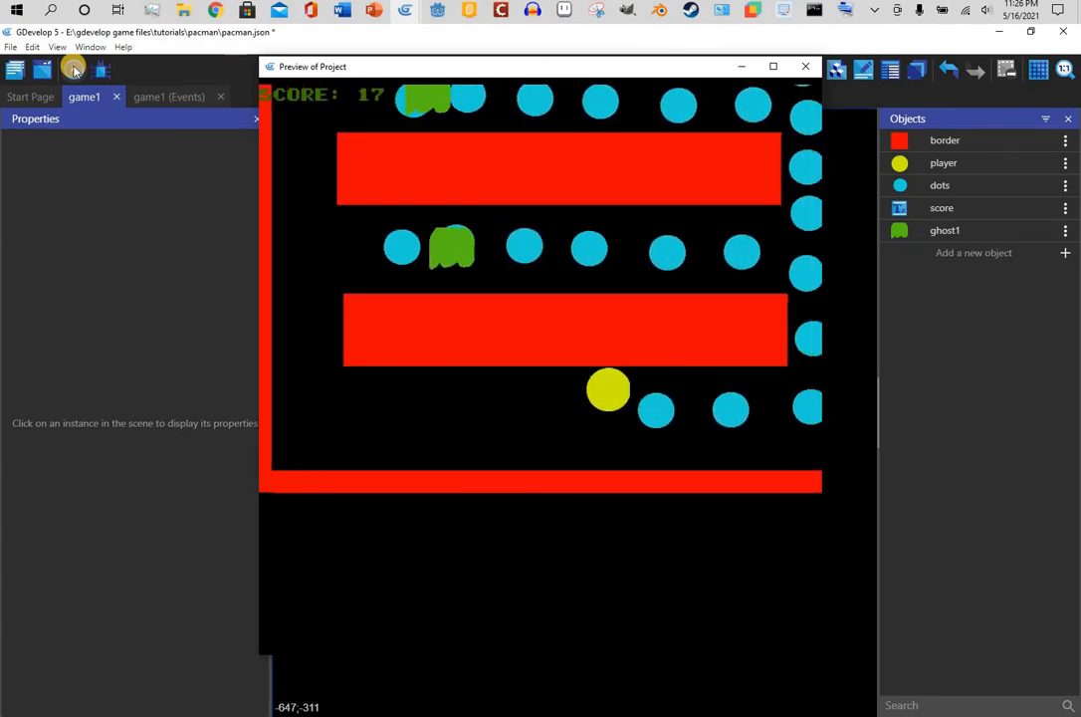
pyautogui.press('Up')
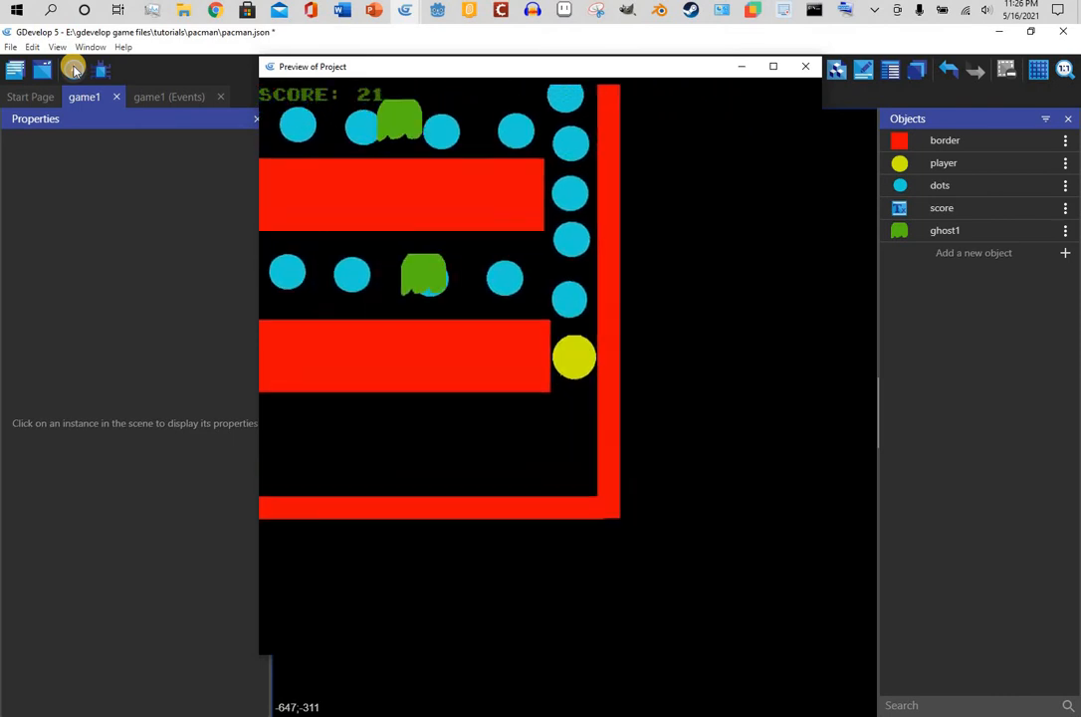
pyautogui.press('Down')
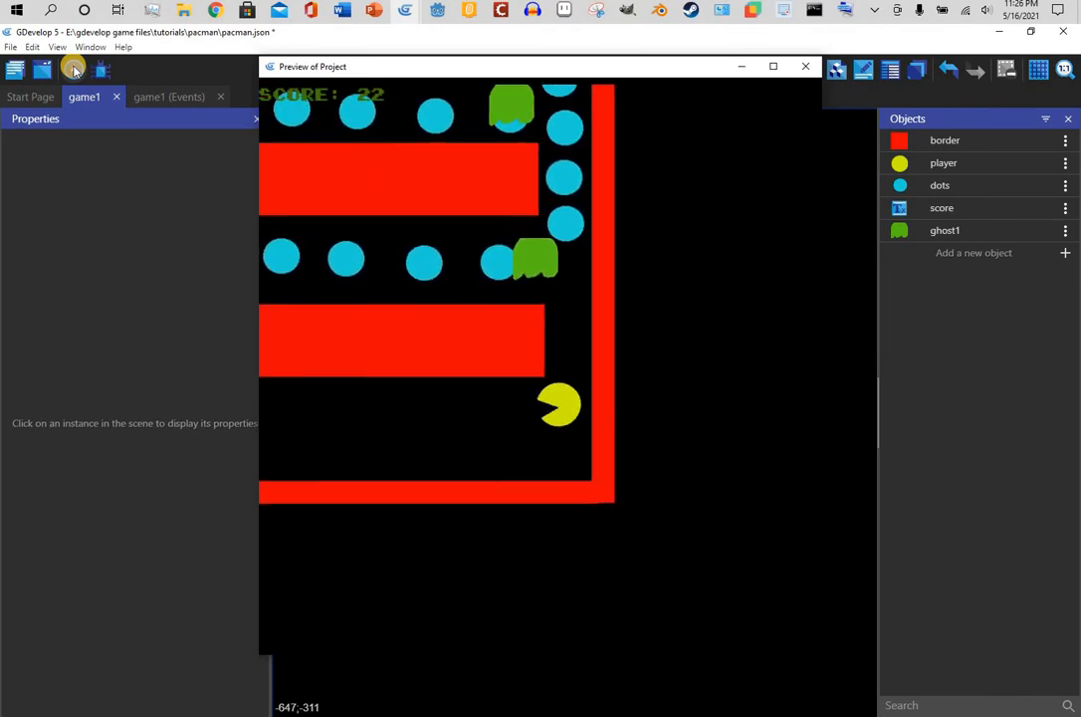
pyautogui.press('Up')
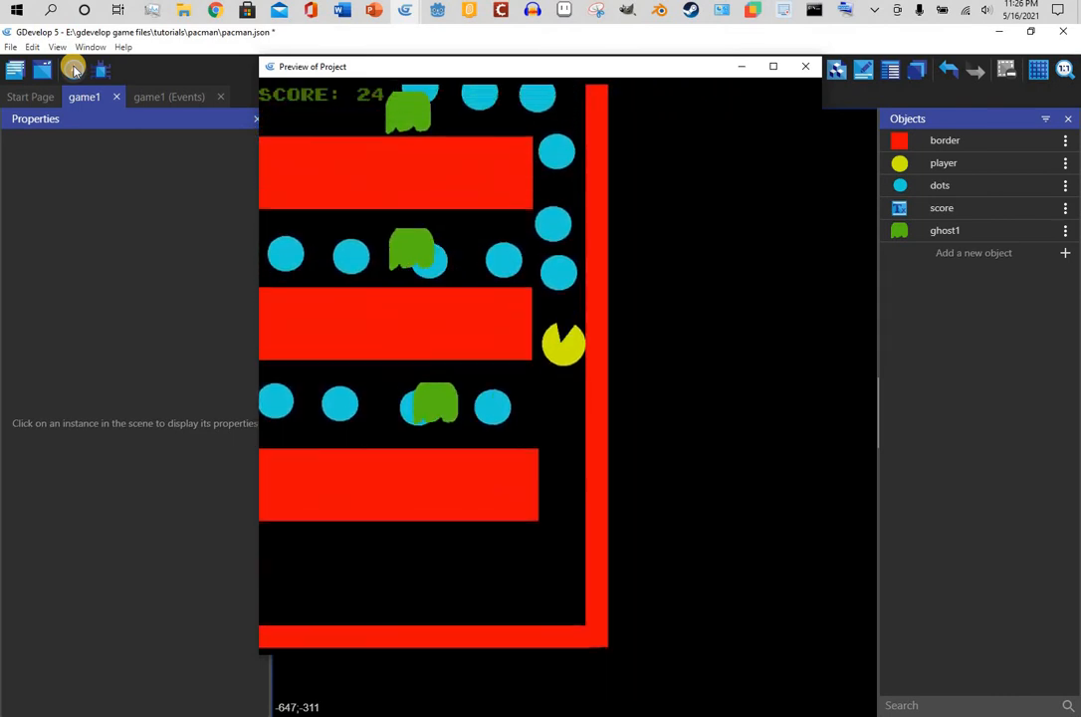
pyautogui.press('Left')
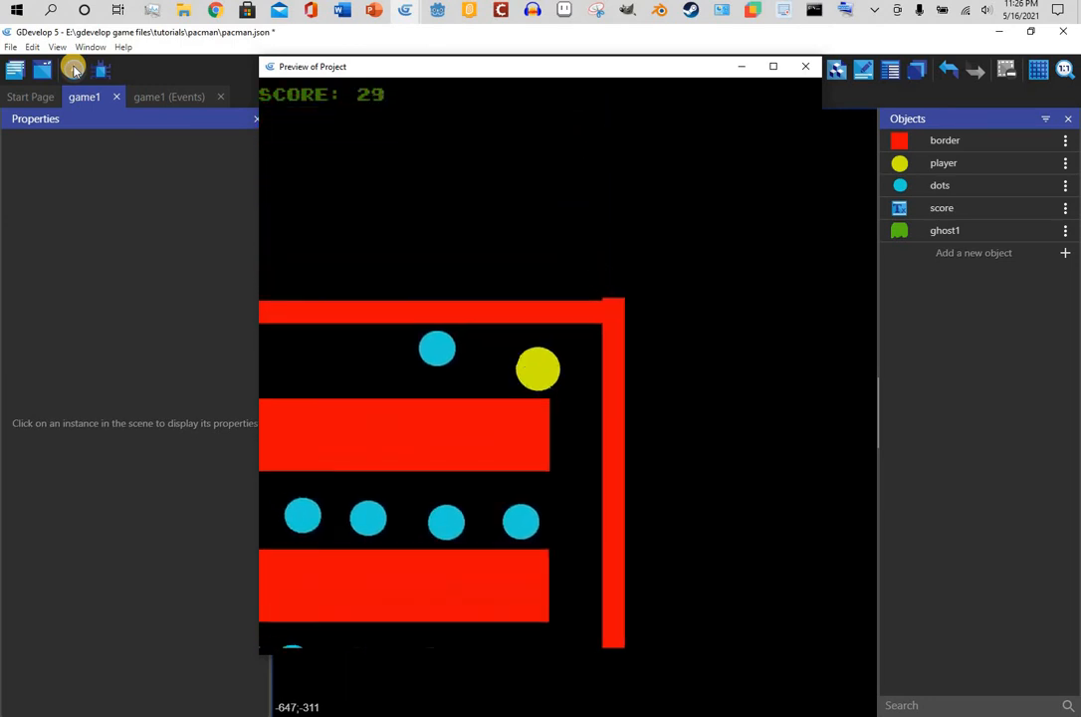
pyautogui.press('Right')
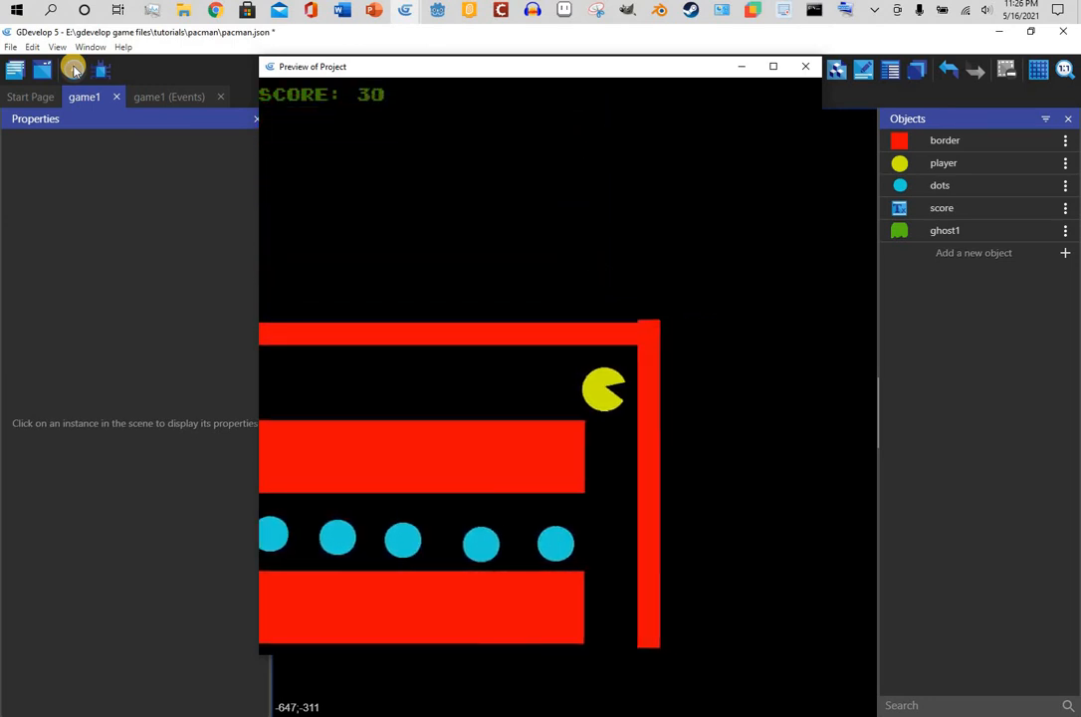
# Collect dots in the two middle corridors from the right column, backing away from the approaching ghosts
pyautogui.press('Down')
pyautogui.press('Left')
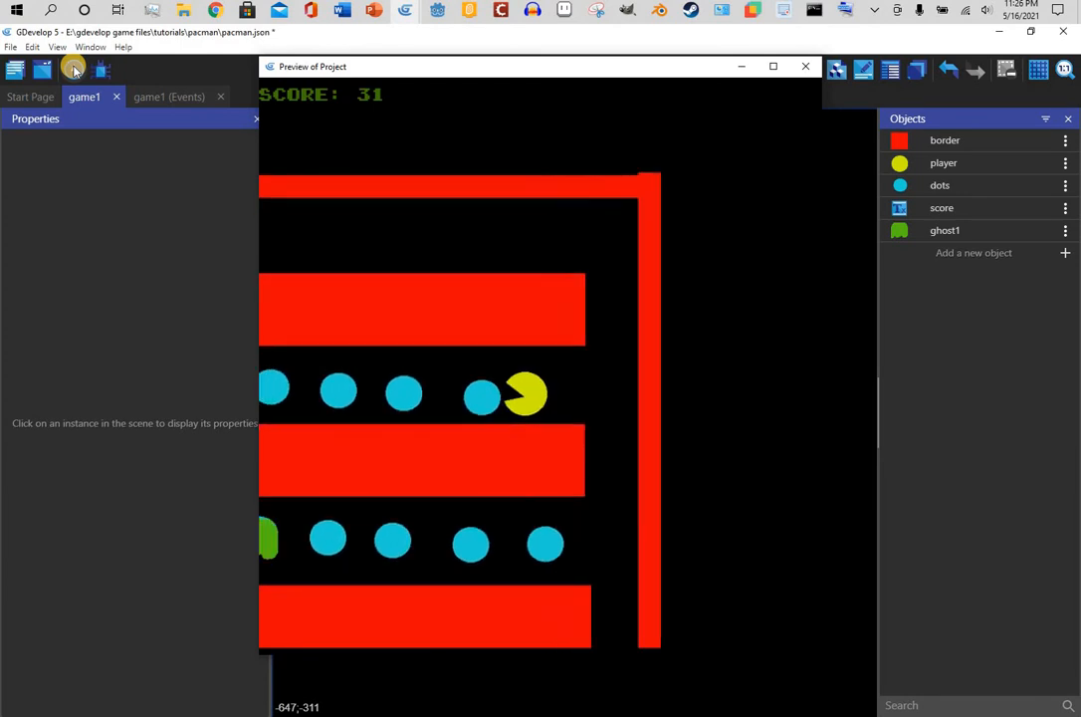
pyautogui.press('Right')
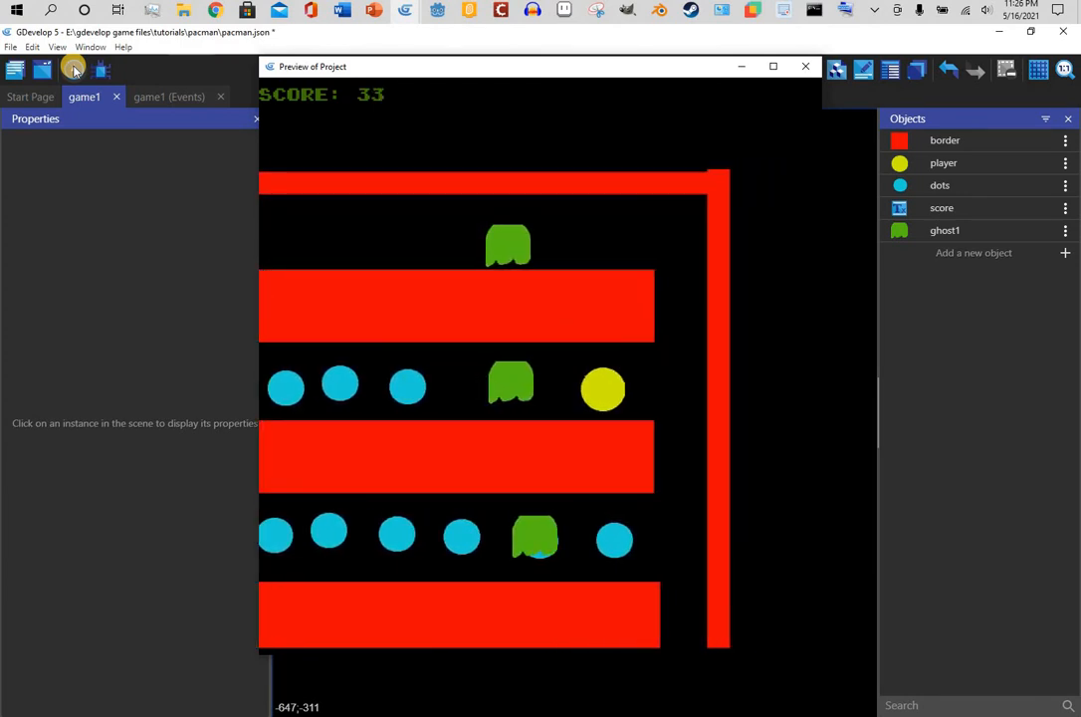
pyautogui.press('Down')
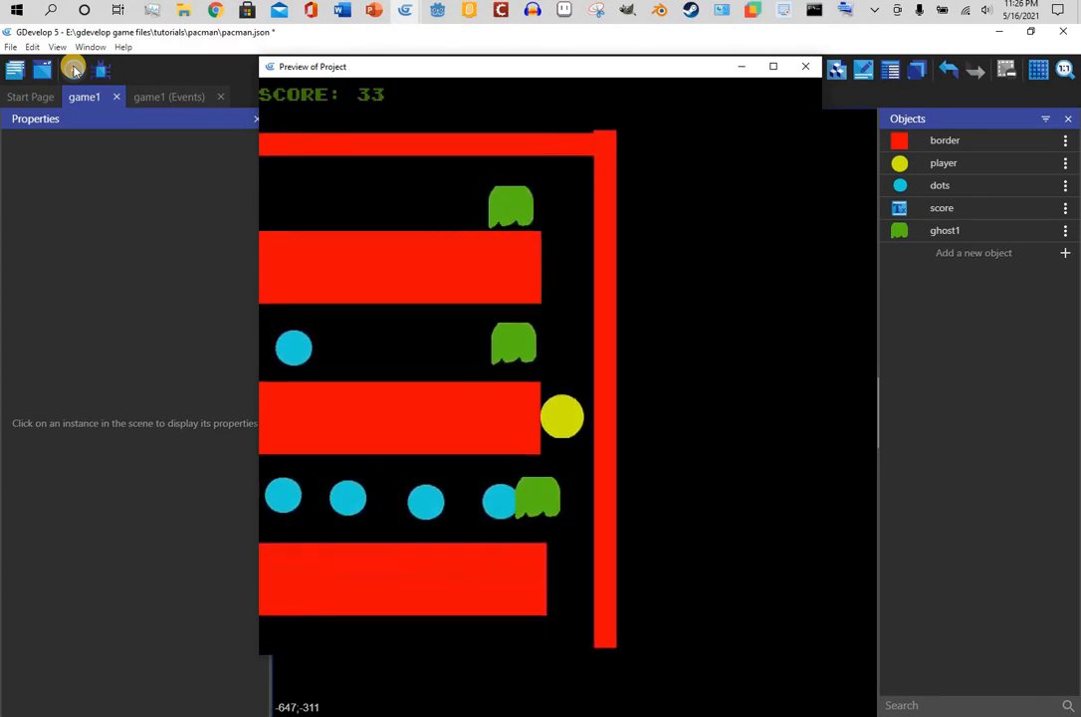
pyautogui.press('Left')
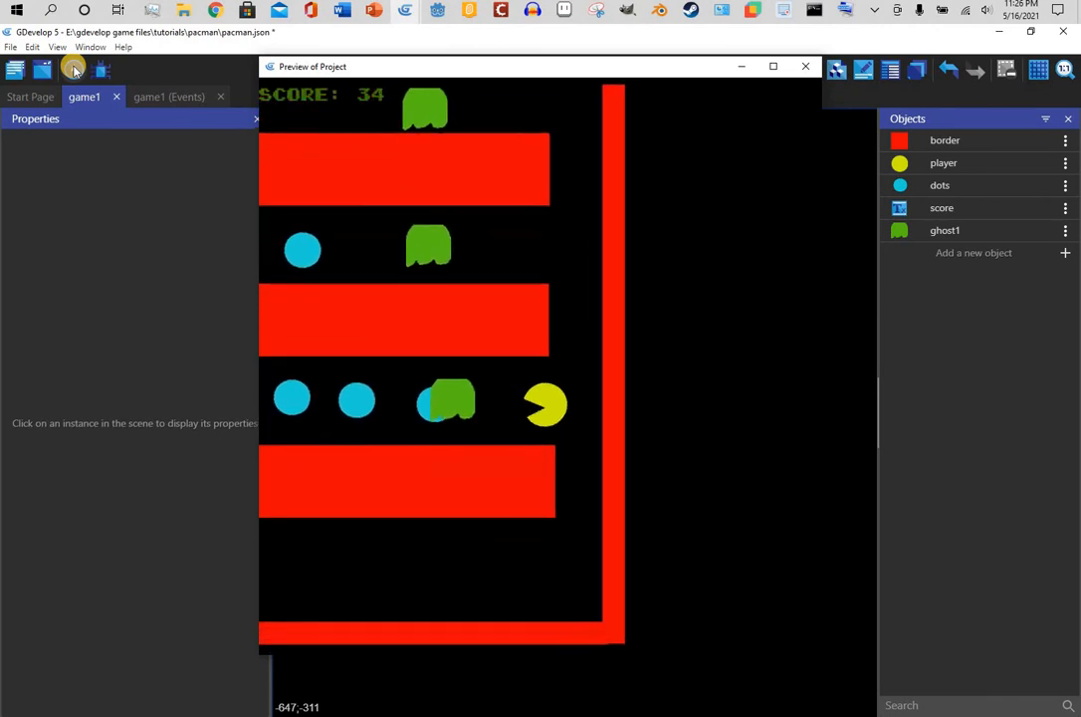
pyautogui.press('Right')
pyautogui.press('Left')
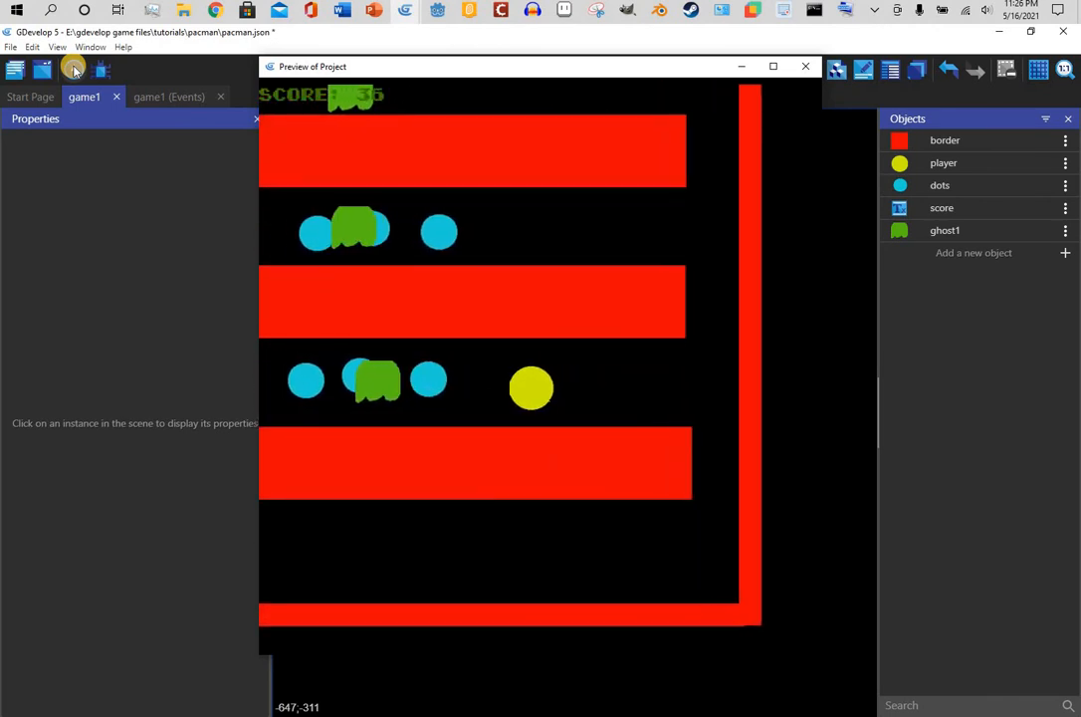
pyautogui.press('Right')
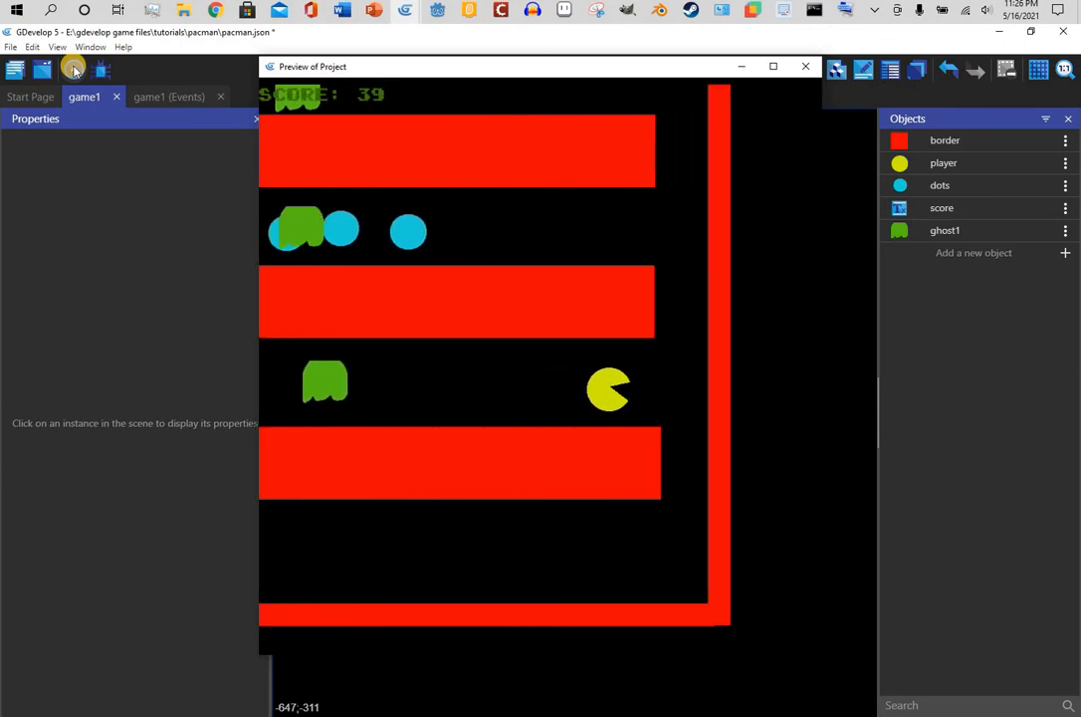
# Steer the player back through the bottom corridor and up the left column, collect the upper middle corridor's remaining dots, and close the preview
pyautogui.press('Down')
pyautogui.press('Left')
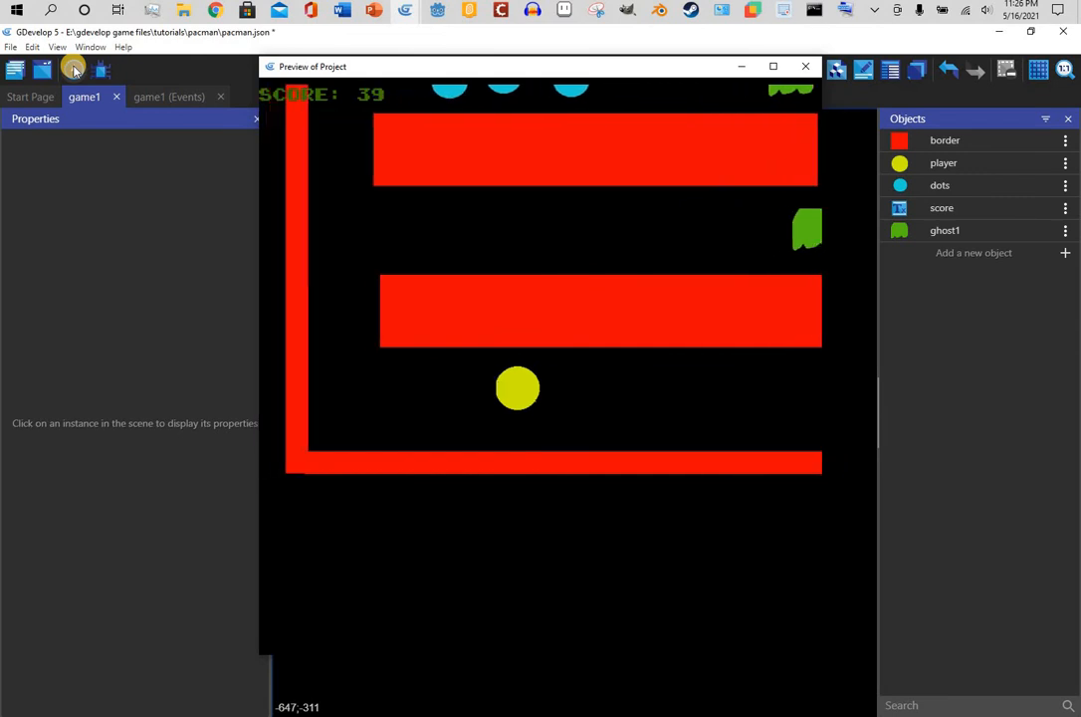
pyautogui.press('Up')
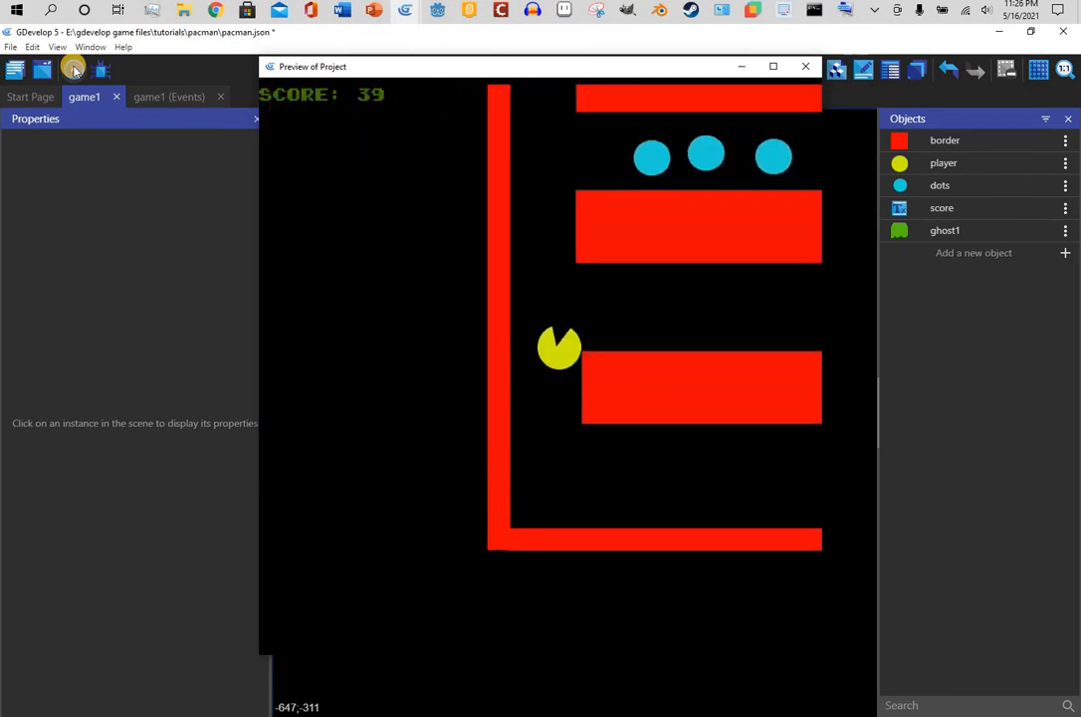
pyautogui.press('Down')
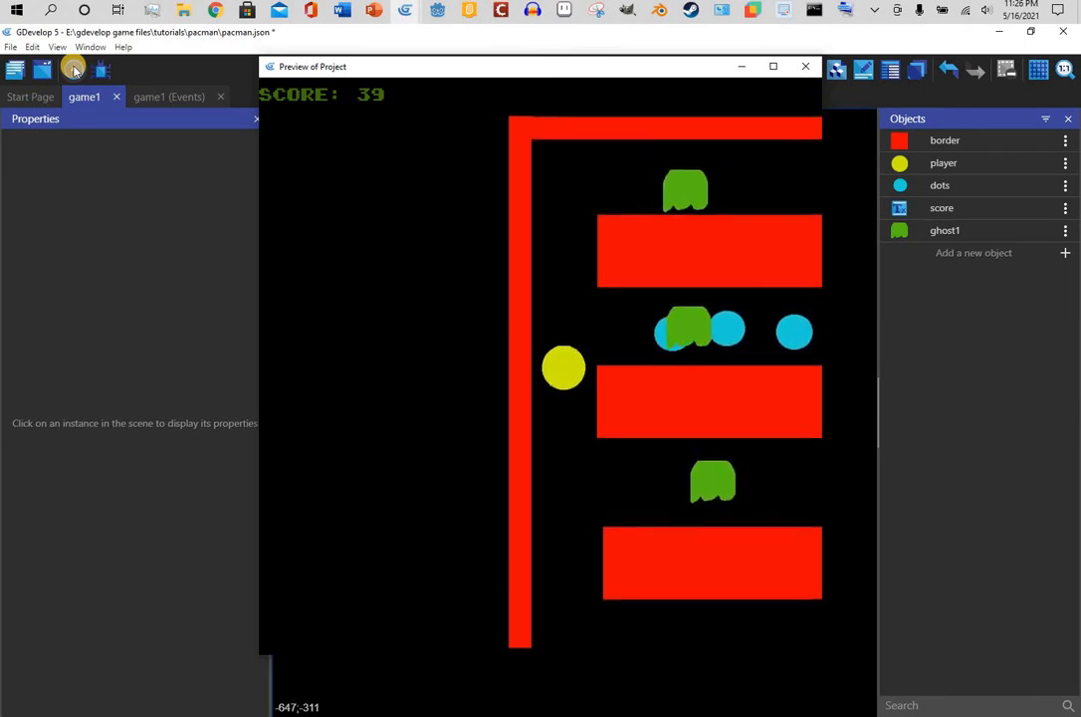
pyautogui.press('Right')
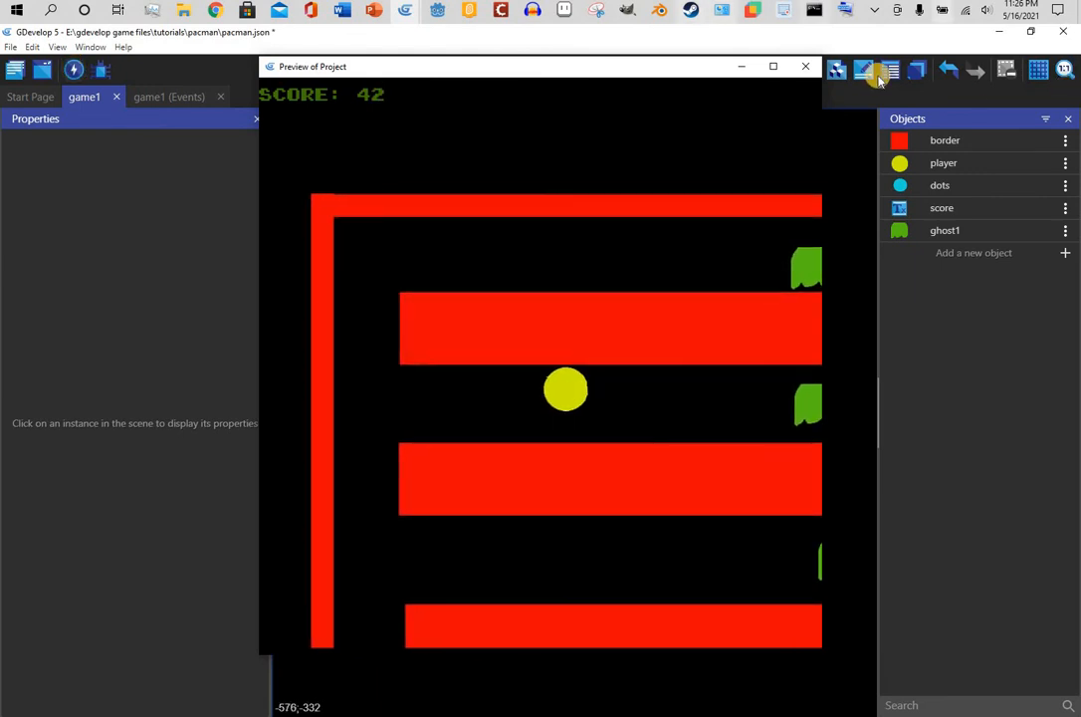
pyautogui.click(805, 66)
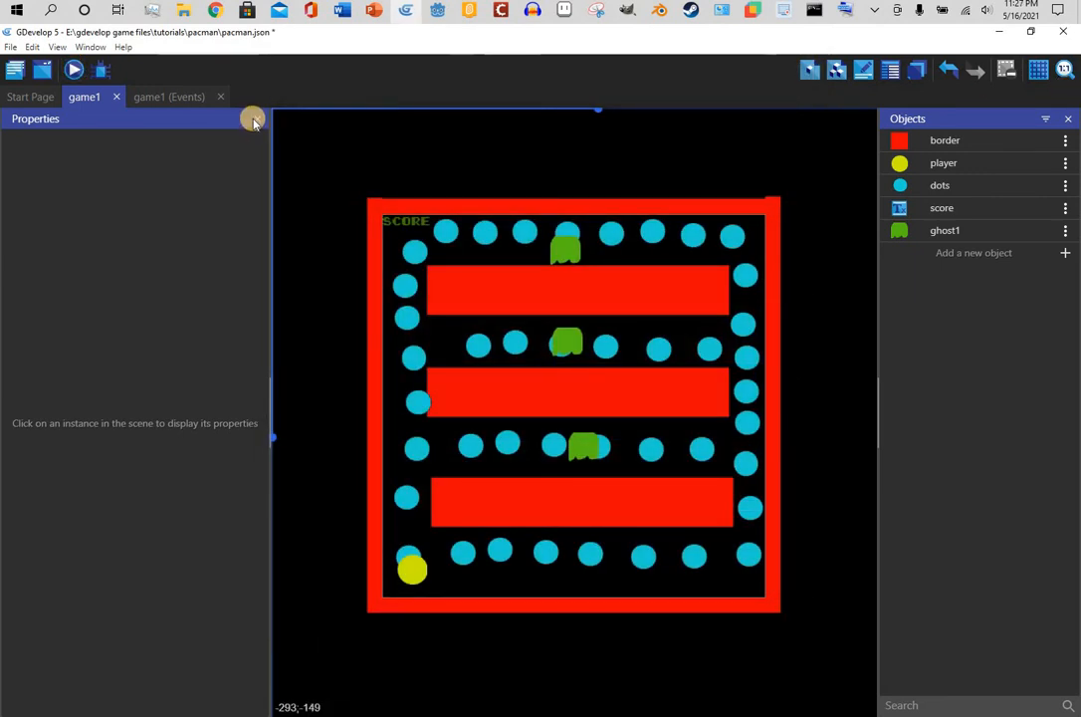
# Add a new scene to the project alongside game1
pyautogui.click(14, 70)
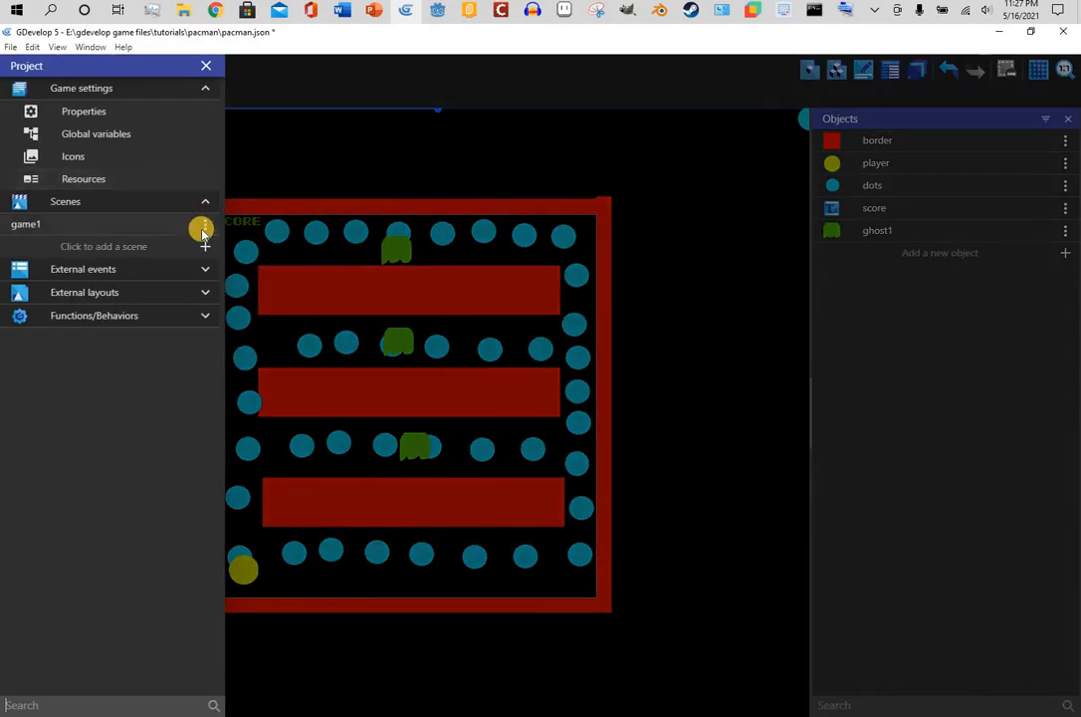
pyautogui.click(203, 246)
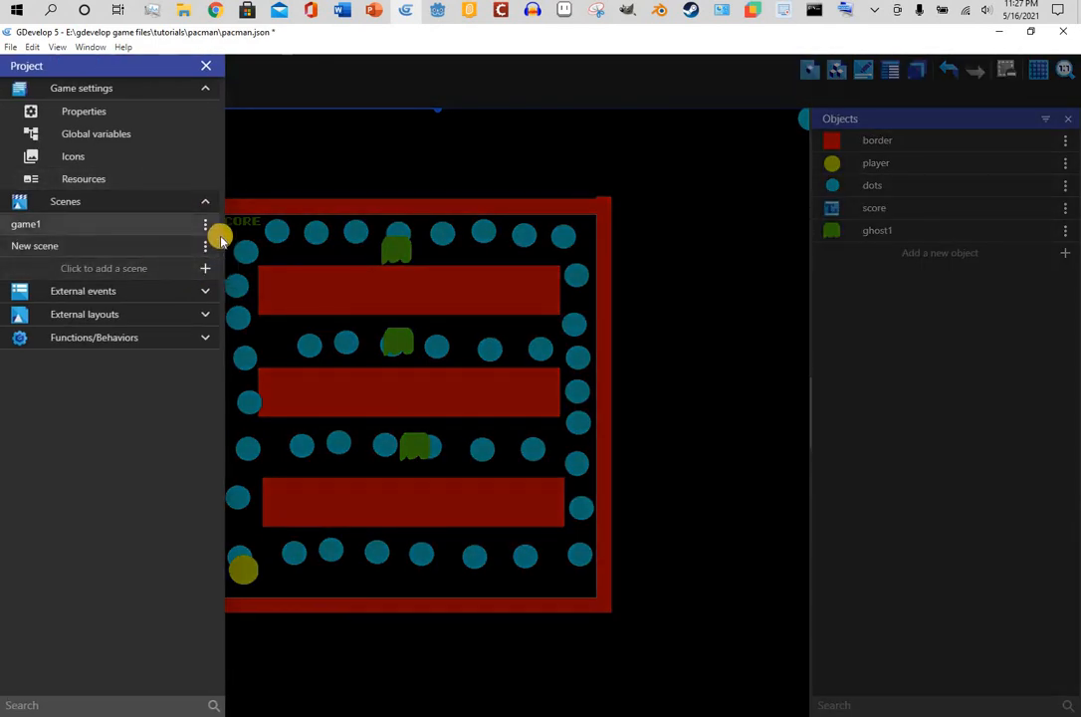
# Rename the new scene "you win" and add another scene to the project
pyautogui.click(205, 246)
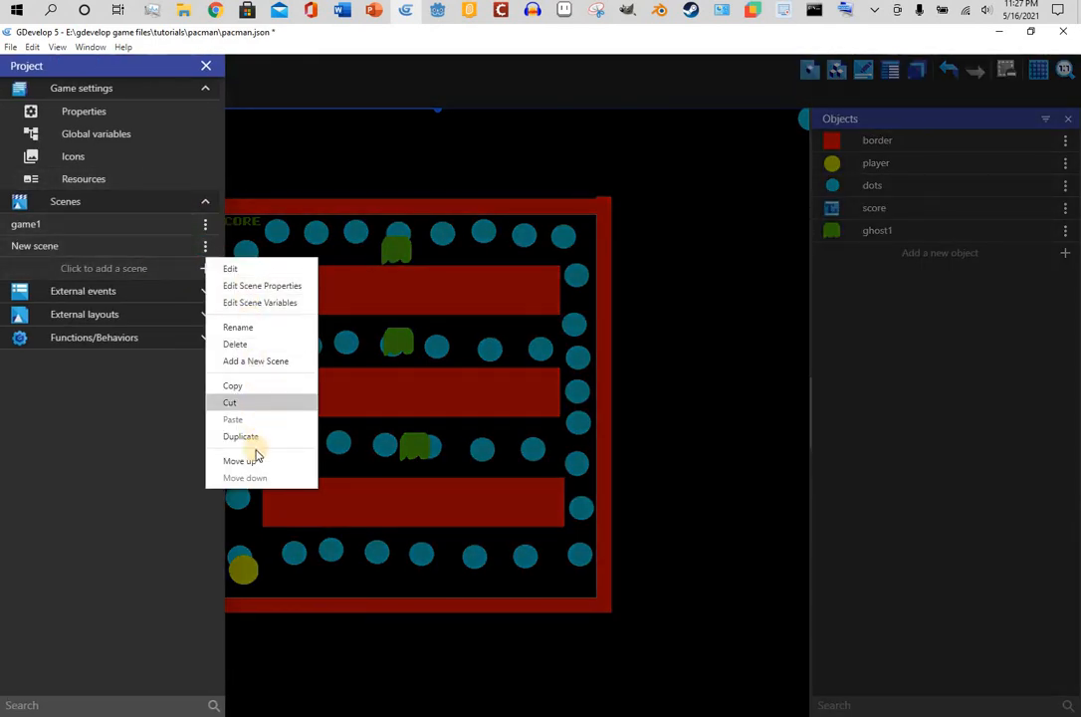
pyautogui.click(233, 327)
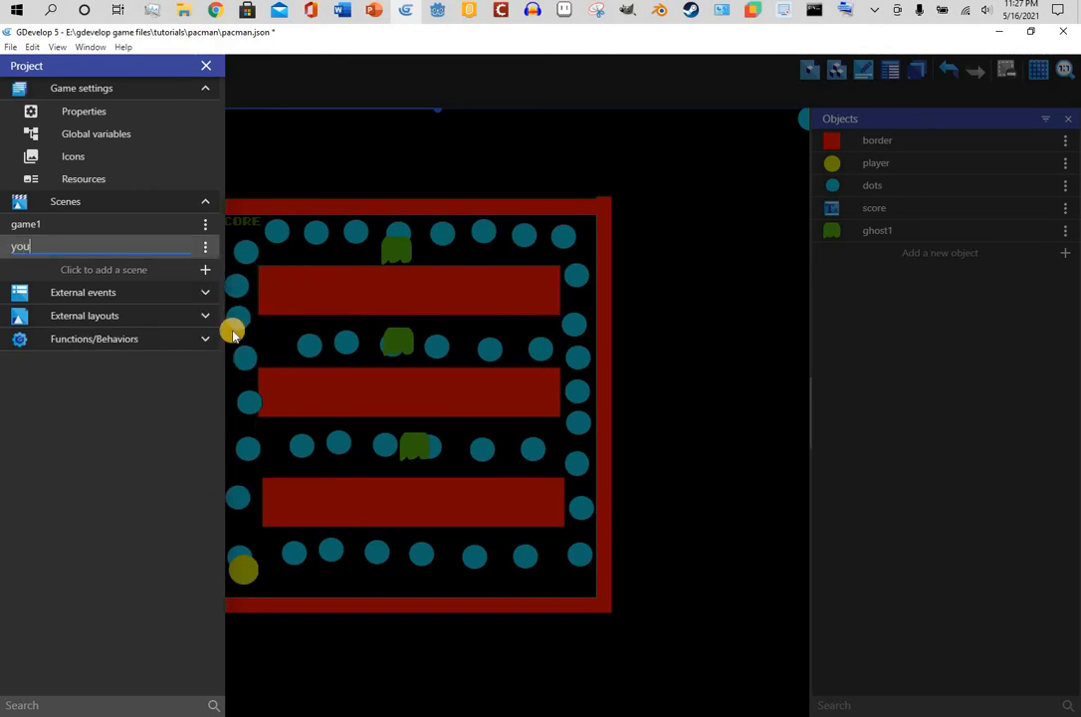
pyautogui.click(158, 263)
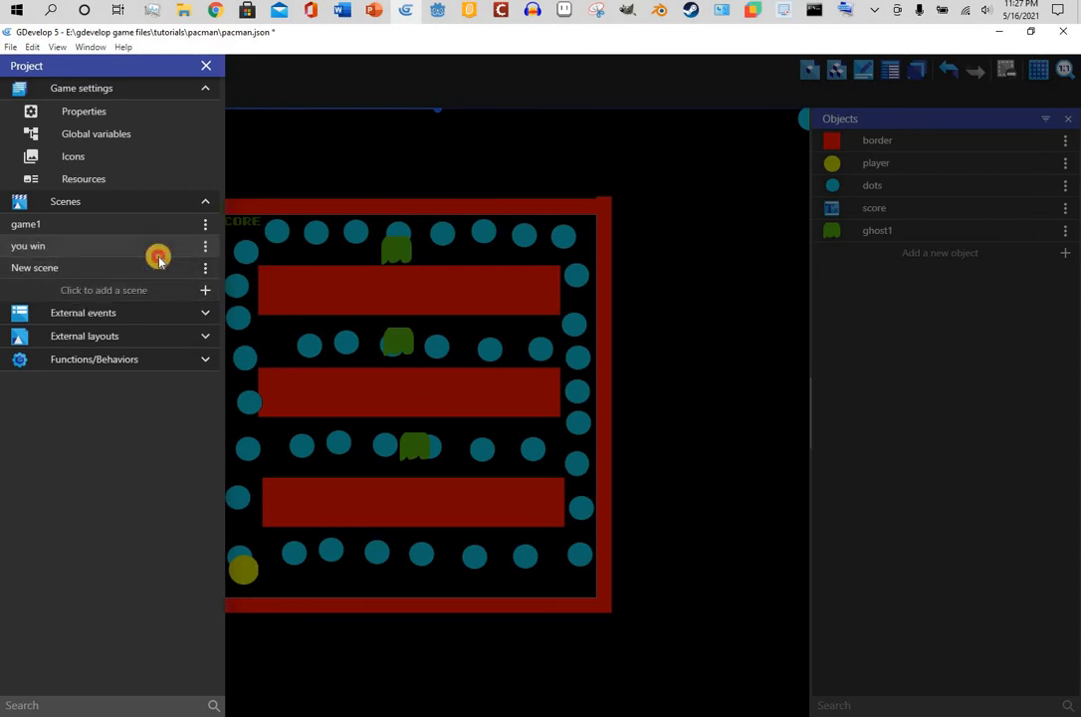
# Open the "you win" scene and set its background color to black
pyautogui.click(158, 254)
pyautogui.rightClick(482, 222)
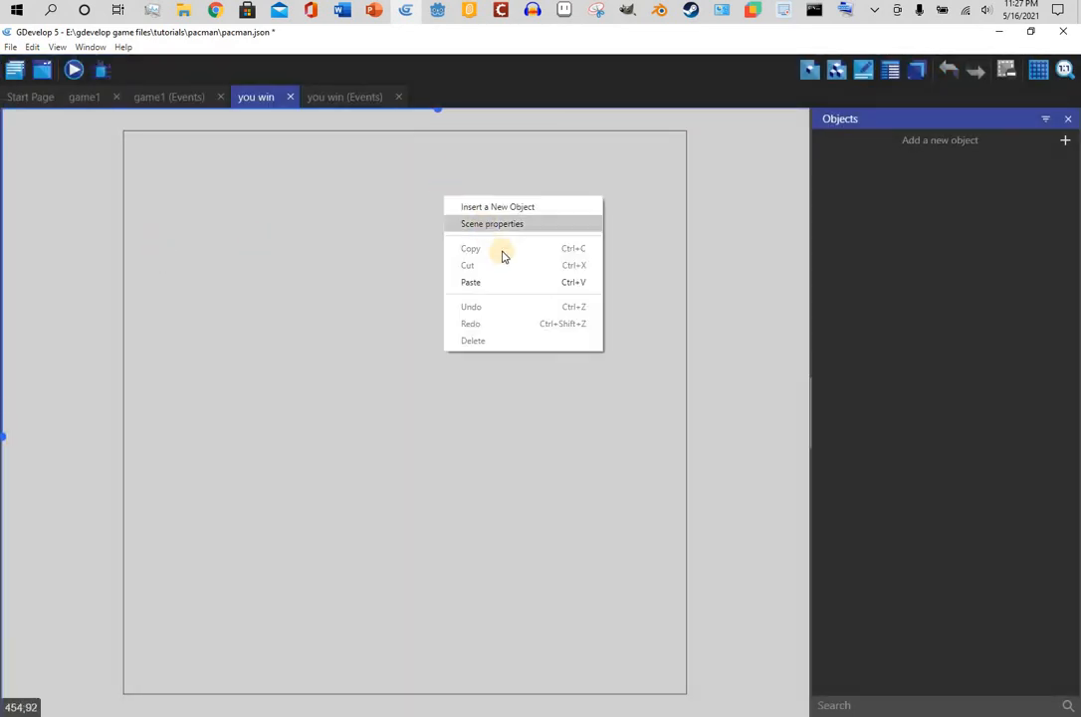
pyautogui.click(535, 225)
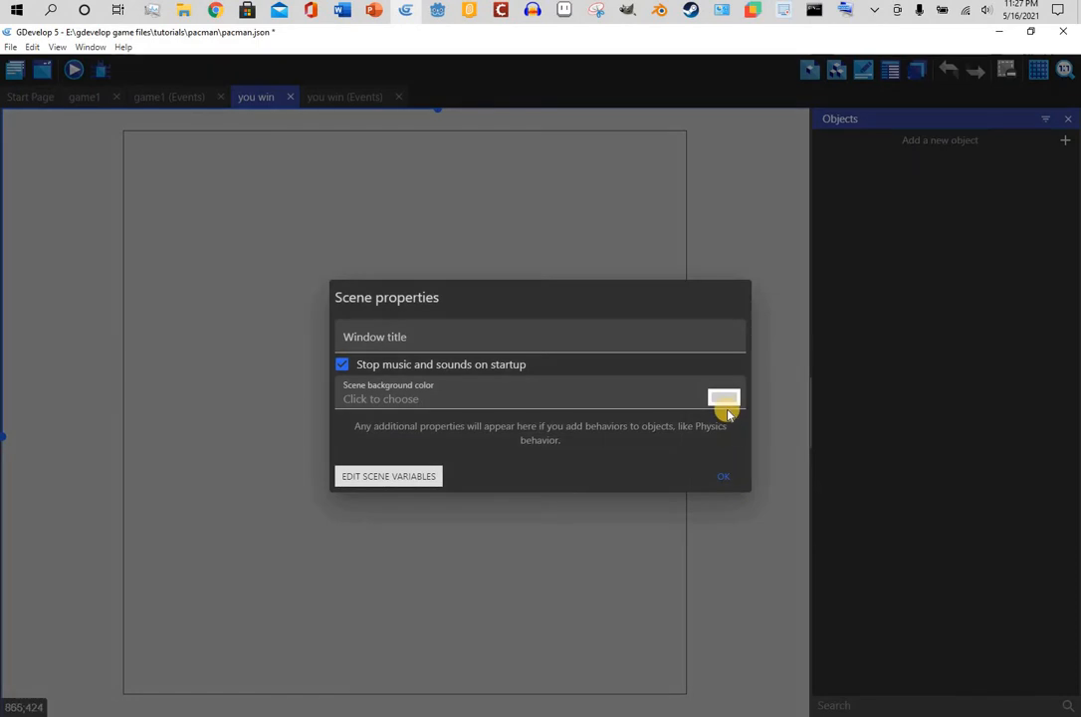
pyautogui.click(725, 401)
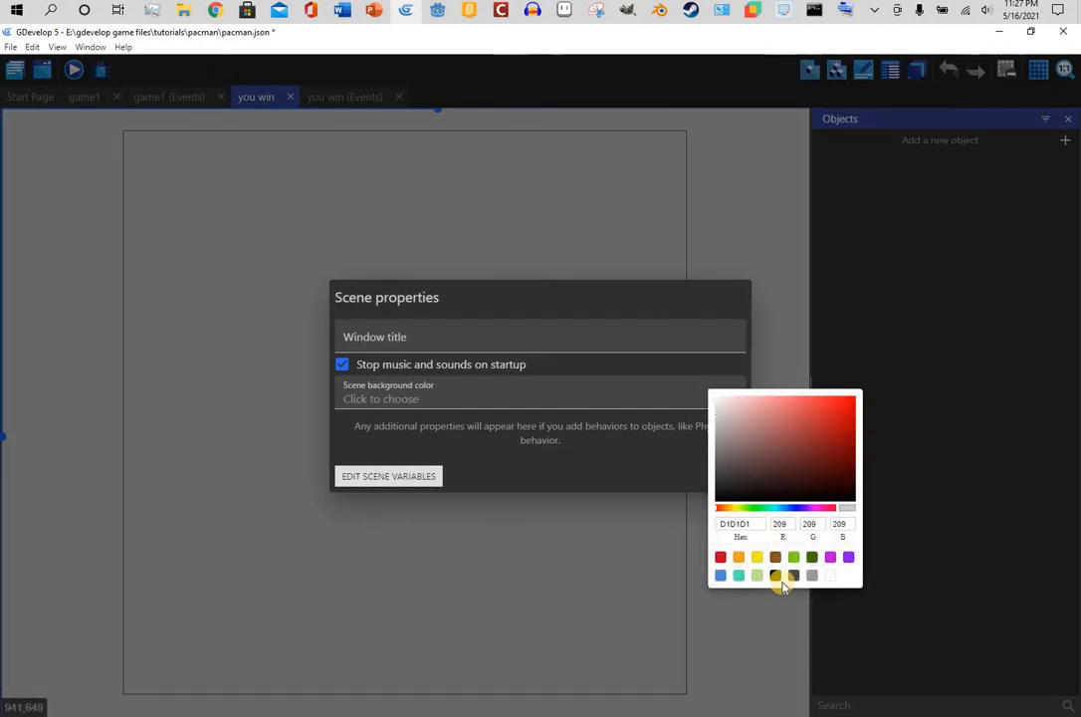
pyautogui.click(776, 577)
pyautogui.click(727, 483)
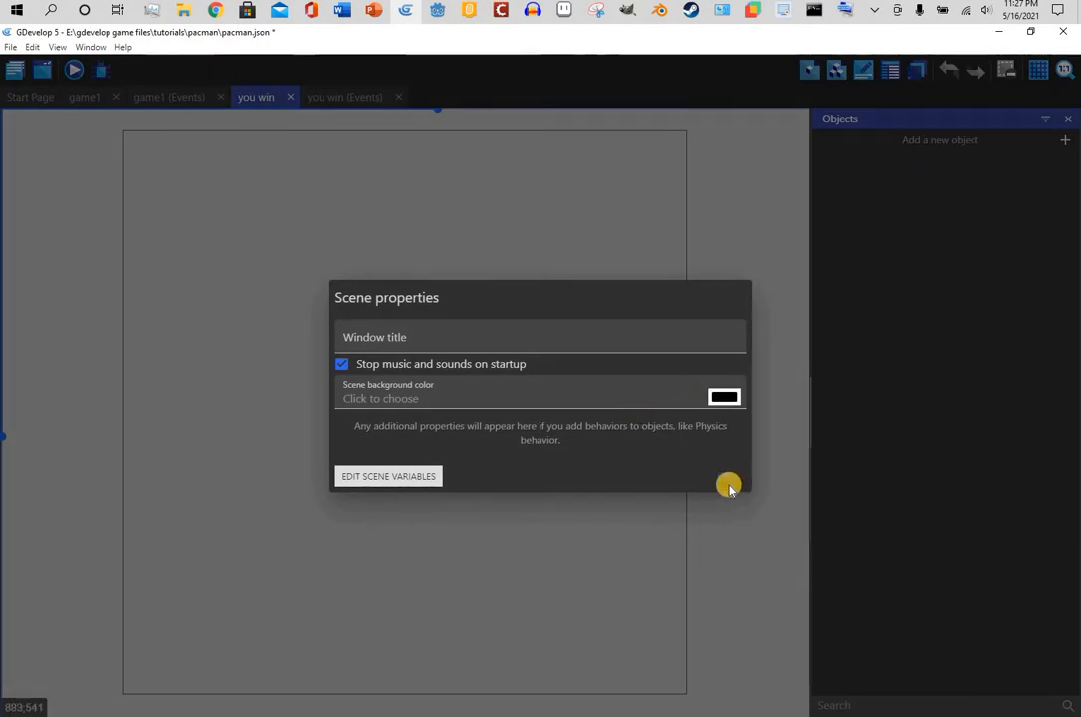
pyautogui.click(721, 476)
# Add a text object to the "you win" scene displaying "you win!" at size 78
pyautogui.click(891, 144)
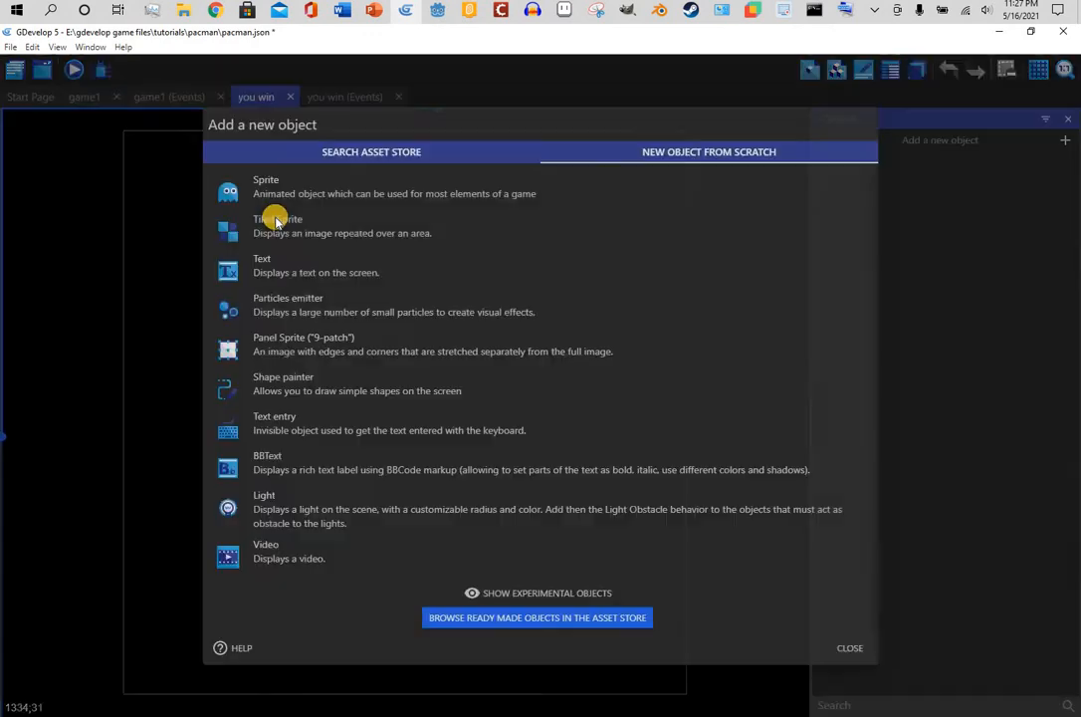
pyautogui.click(683, 269)
pyautogui.click(484, 244)
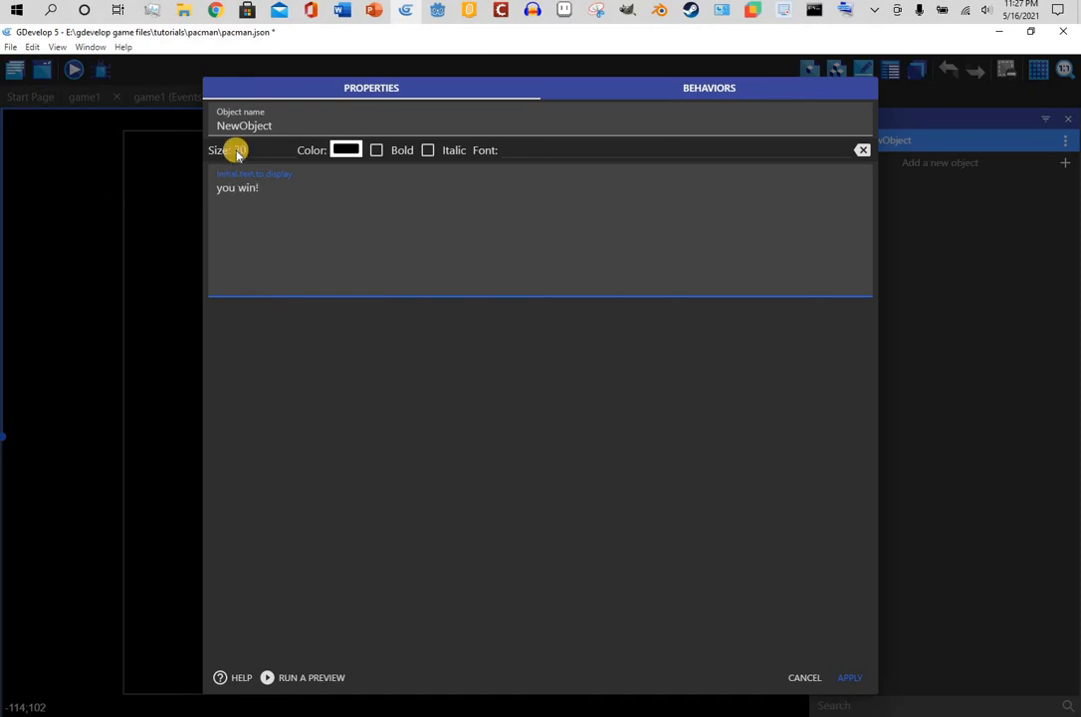
pyautogui.click(295, 147)
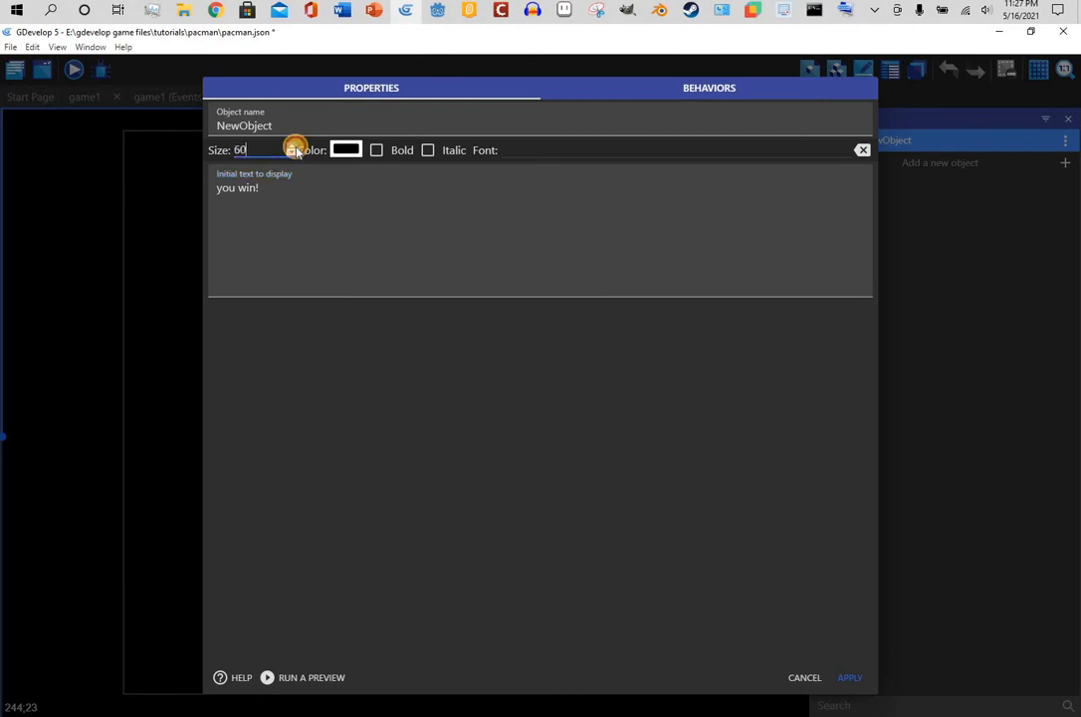
# Give the "you win!" text the Super Mario Bros. 2.ttf font and a dark green color, and place it in the scene
pyautogui.click(611, 153)
pyautogui.click(591, 208)
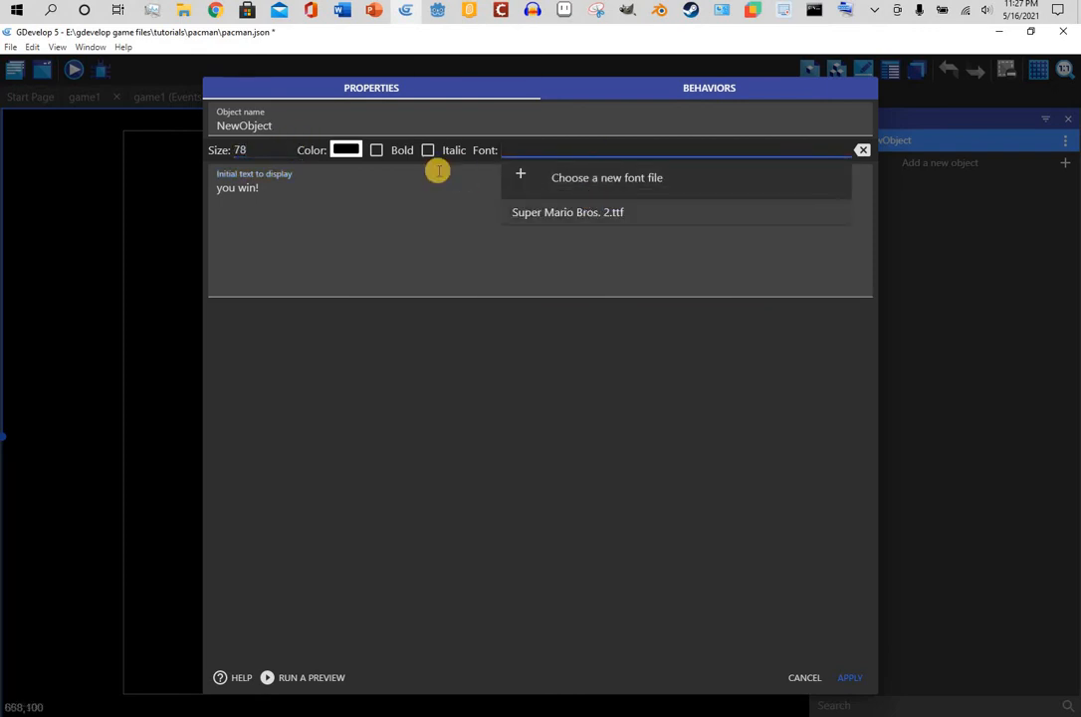
pyautogui.click(345, 150)
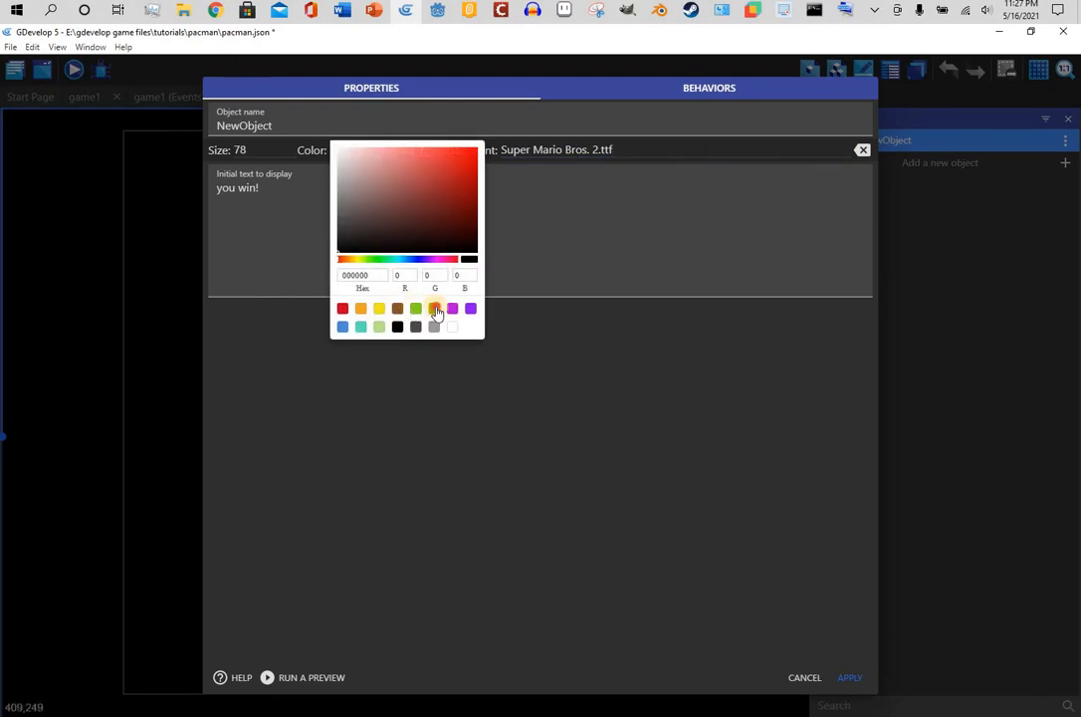
pyautogui.click(713, 578)
pyautogui.click(847, 675)
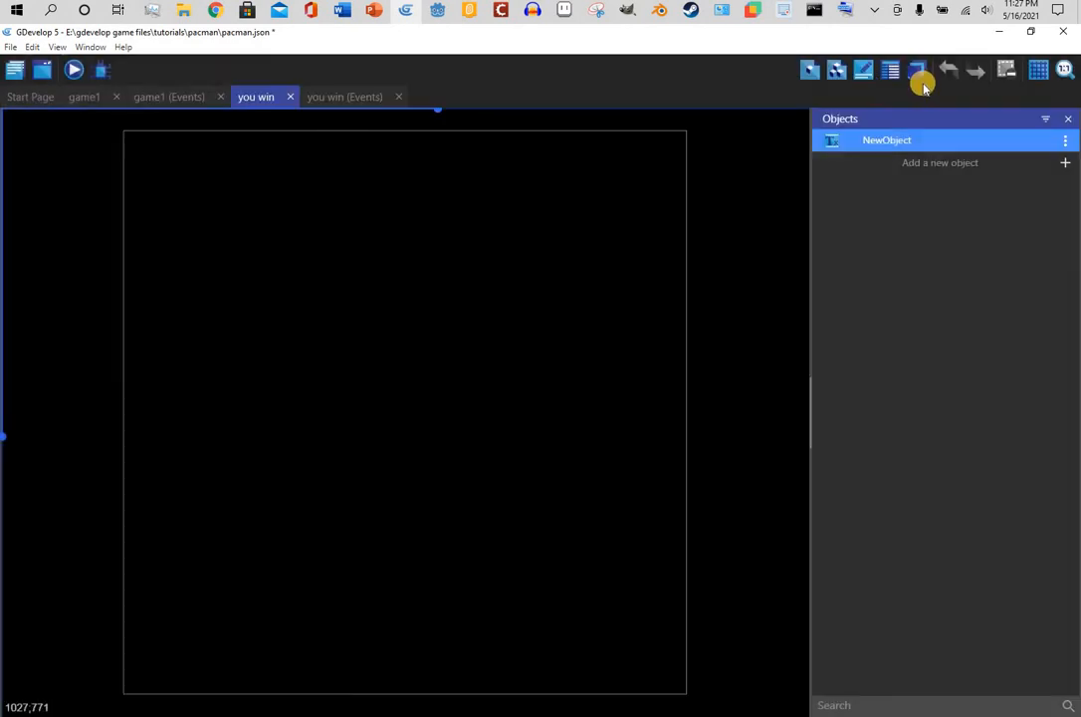
pyautogui.moveTo(557, 274); pyautogui.dragTo(235, 194)
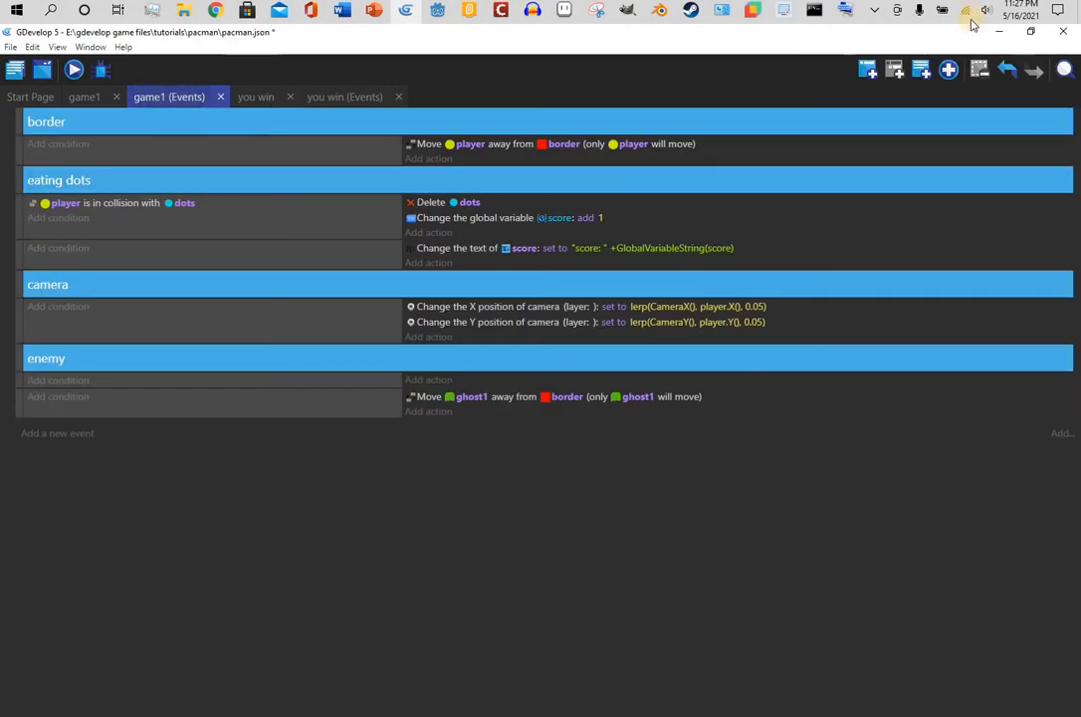
# Add an event group named "goal" at the end of the game1 events
pyautogui.click(949, 75)
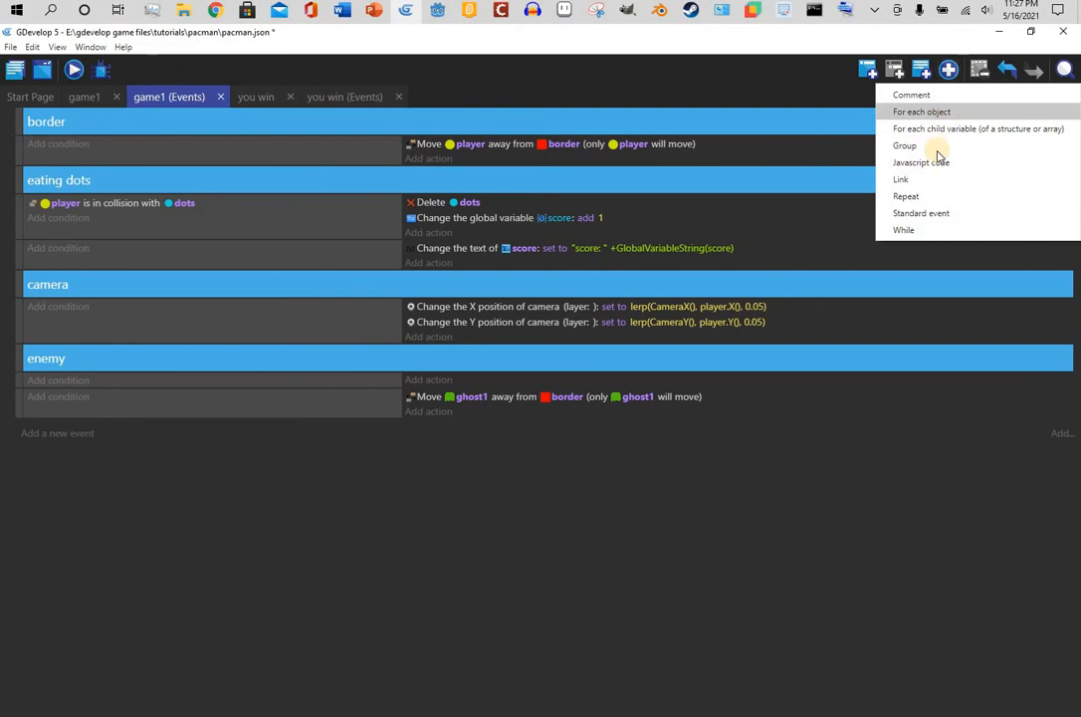
pyautogui.click(936, 149)
pyautogui.click(262, 431)
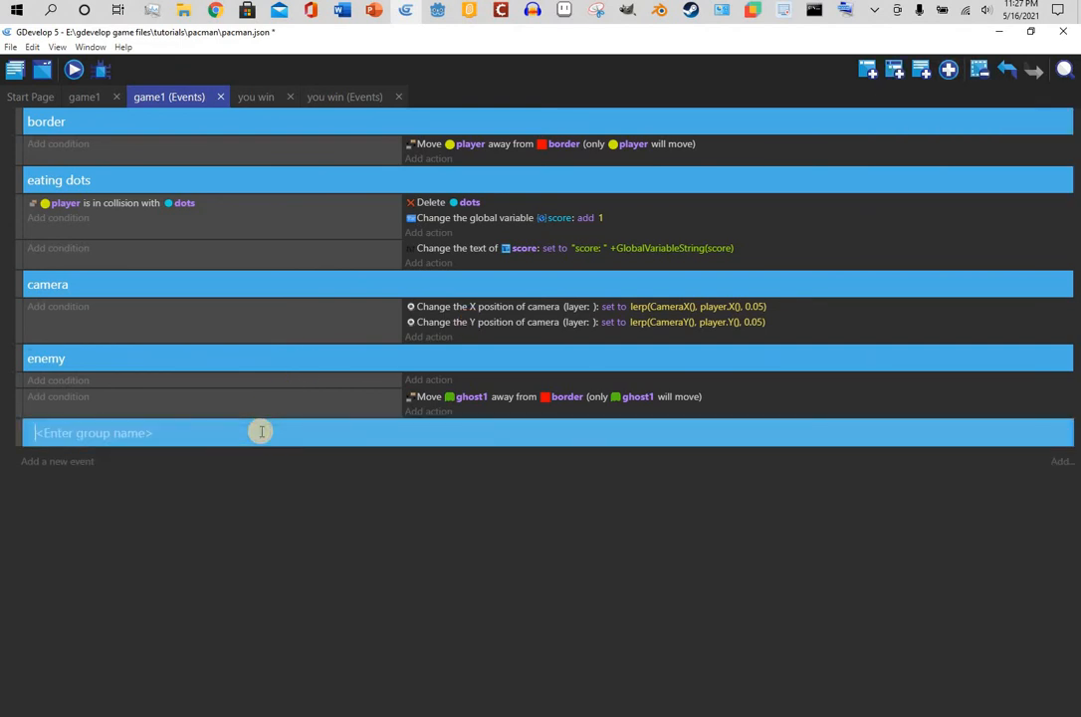
# Add an event under the goal group with the condition that the global variable score is equal to 42
pyautogui.click(56, 459)
pyautogui.click(57, 455)
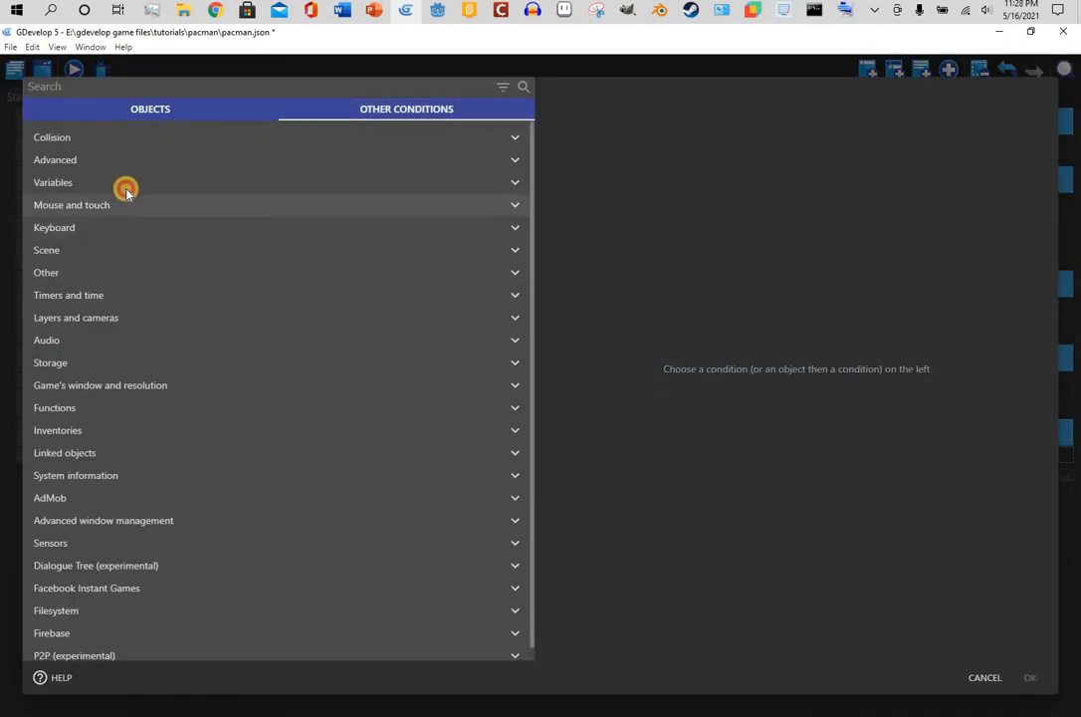
pyautogui.click(126, 185)
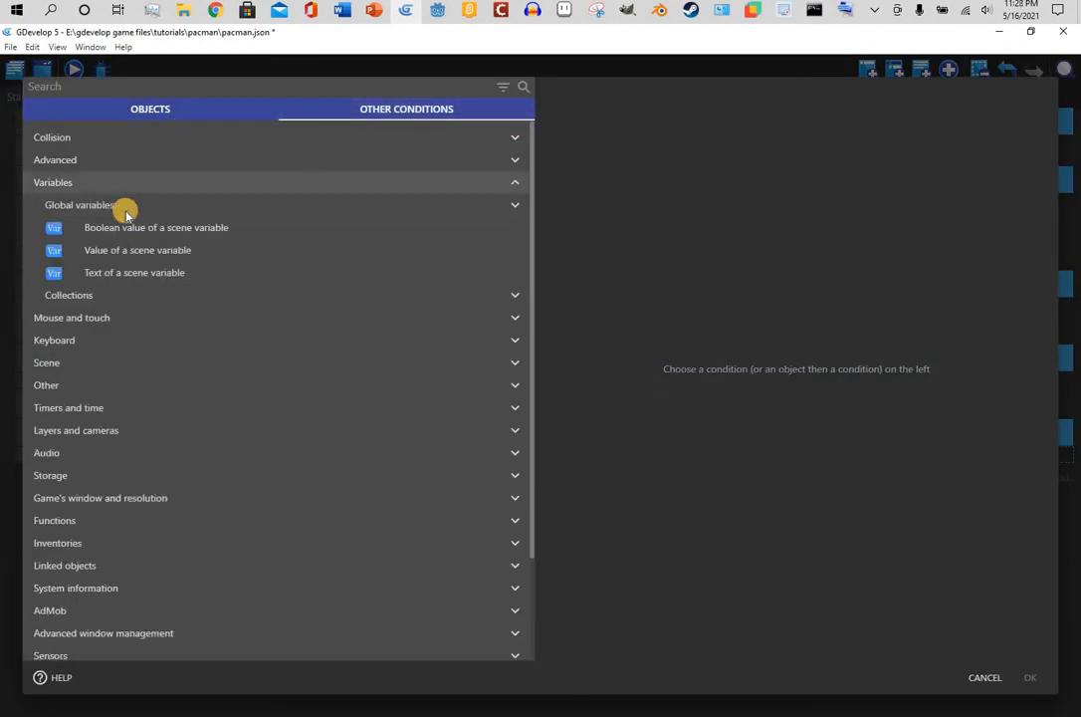
pyautogui.click(149, 206)
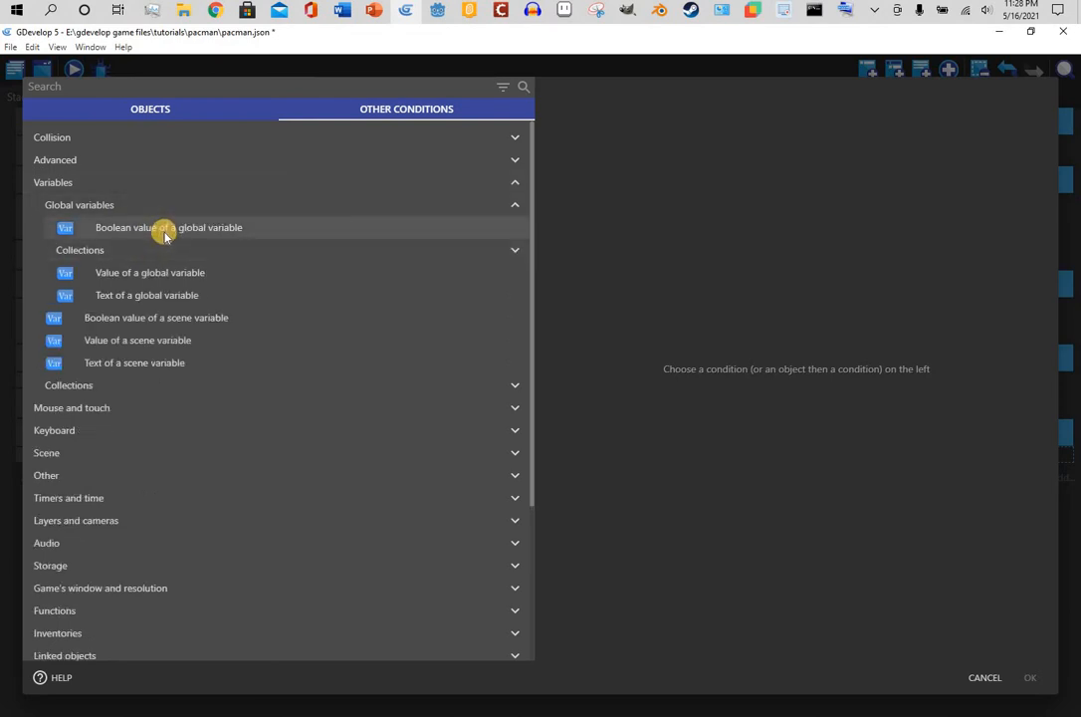
pyautogui.click(165, 235)
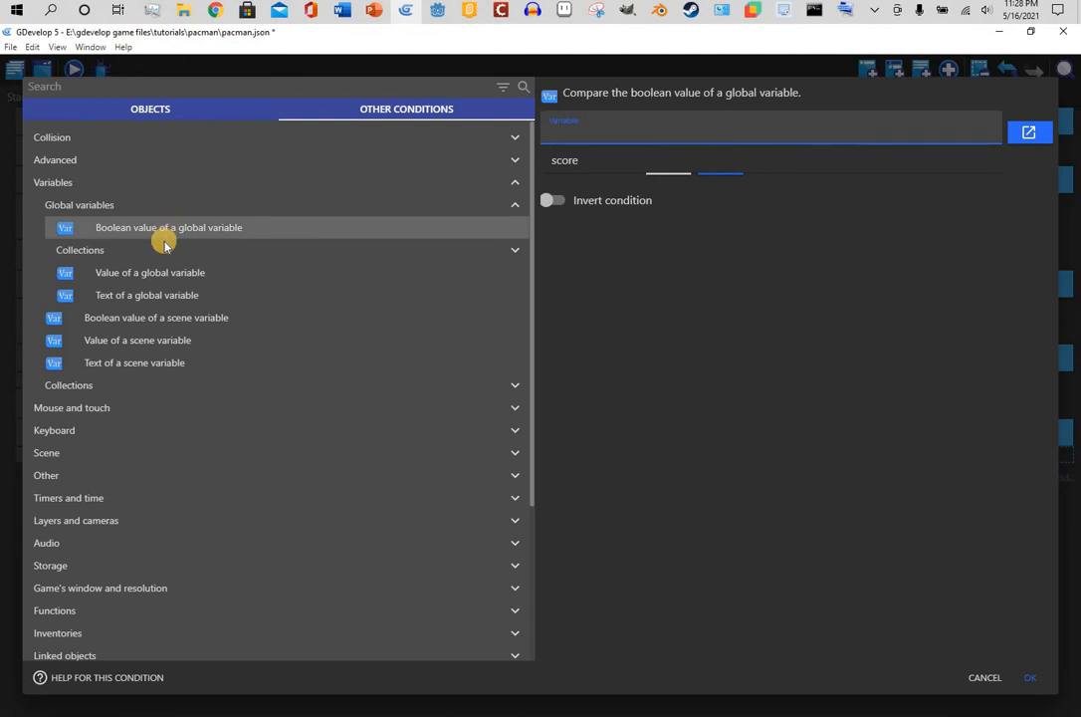
pyautogui.click(159, 273)
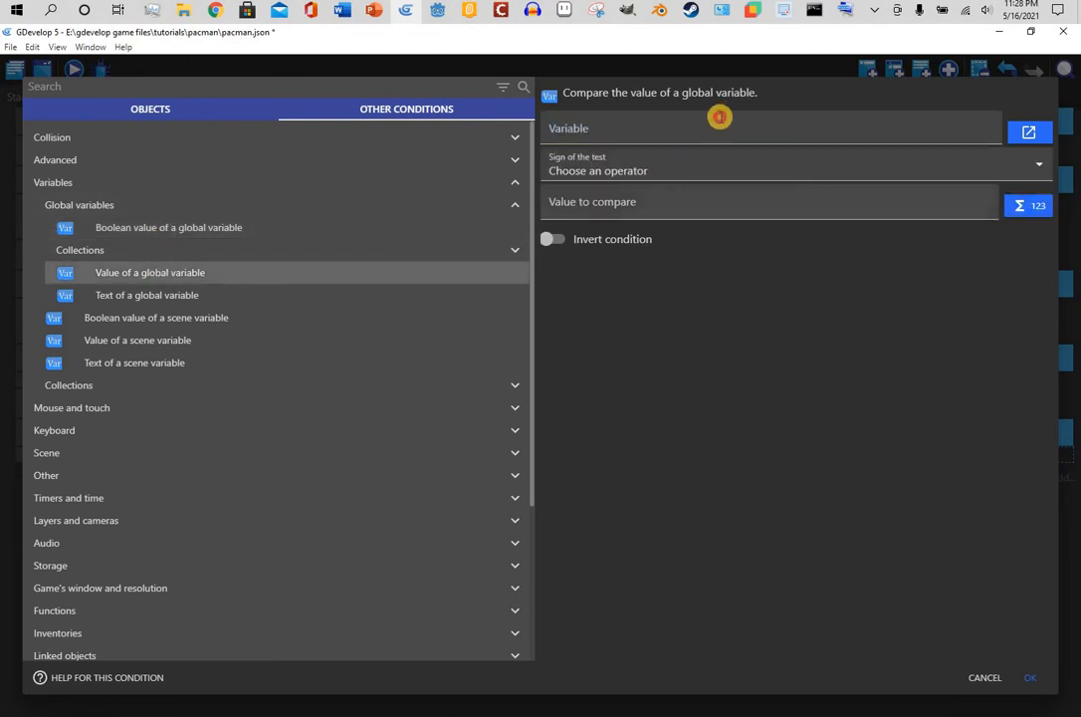
pyautogui.click(719, 116)
pyautogui.click(700, 162)
pyautogui.click(696, 170)
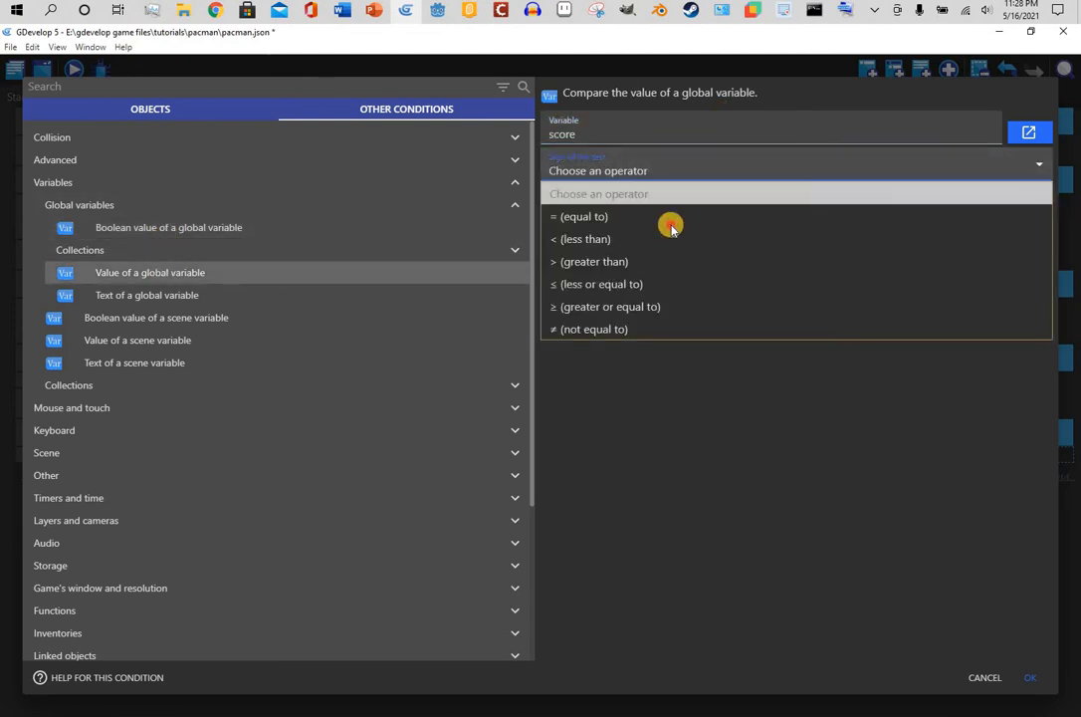
pyautogui.click(667, 218)
pyautogui.click(659, 211)
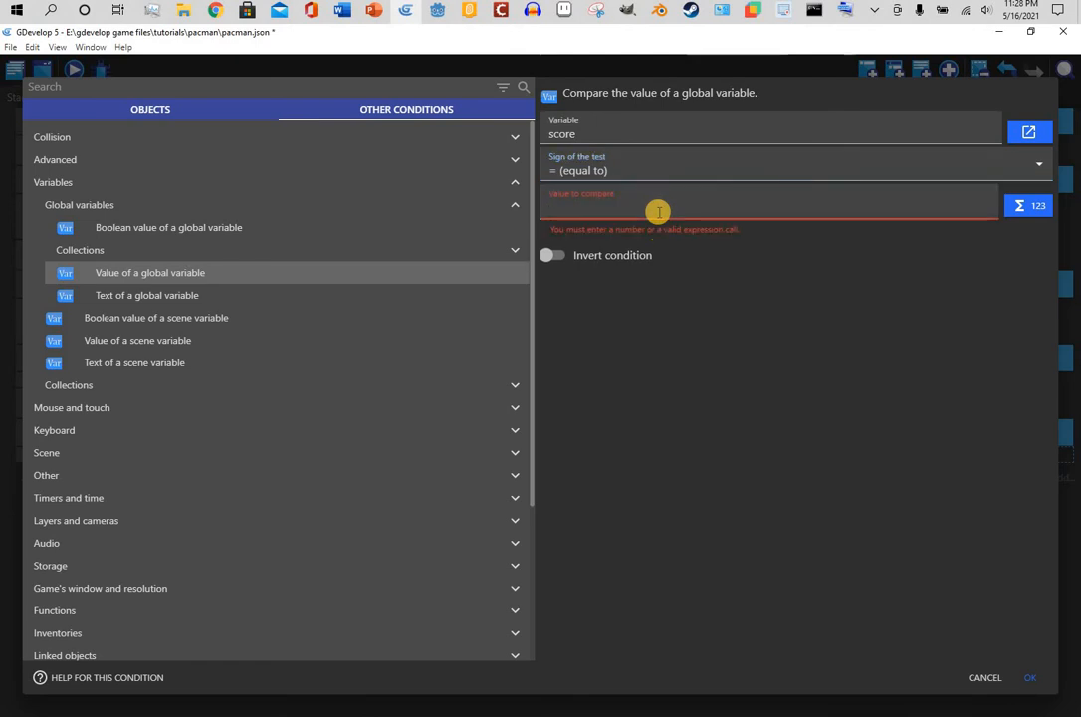
pyautogui.click(1036, 687)
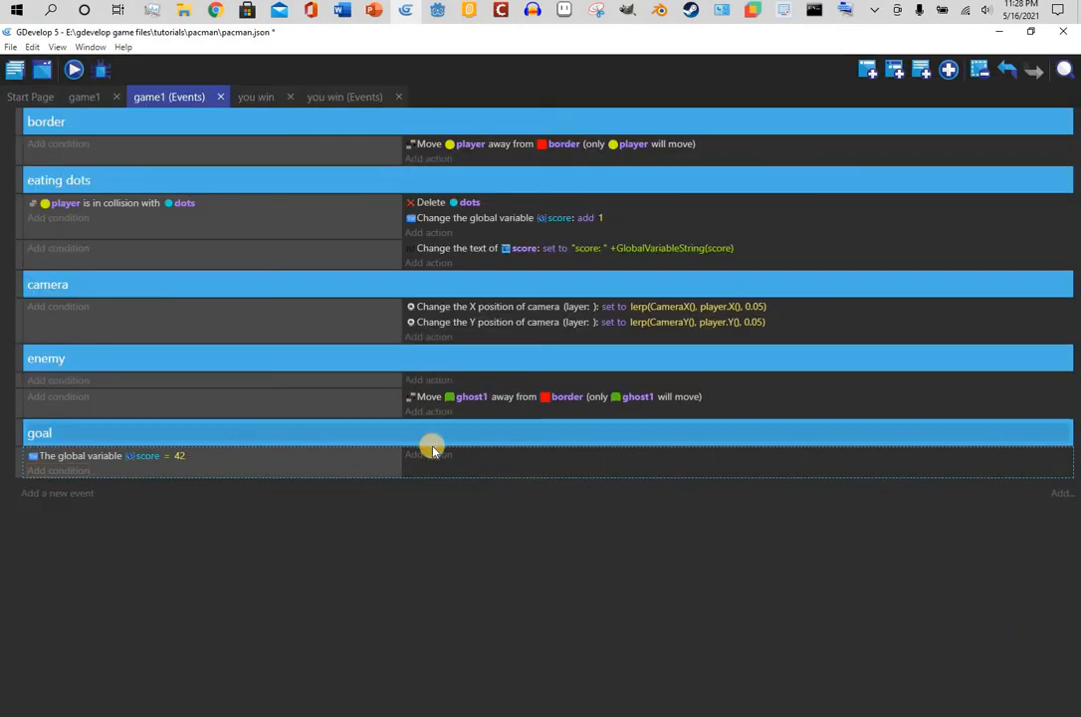
# Add an action to the goal event that changes the scene to "you win"
pyautogui.click(435, 455)
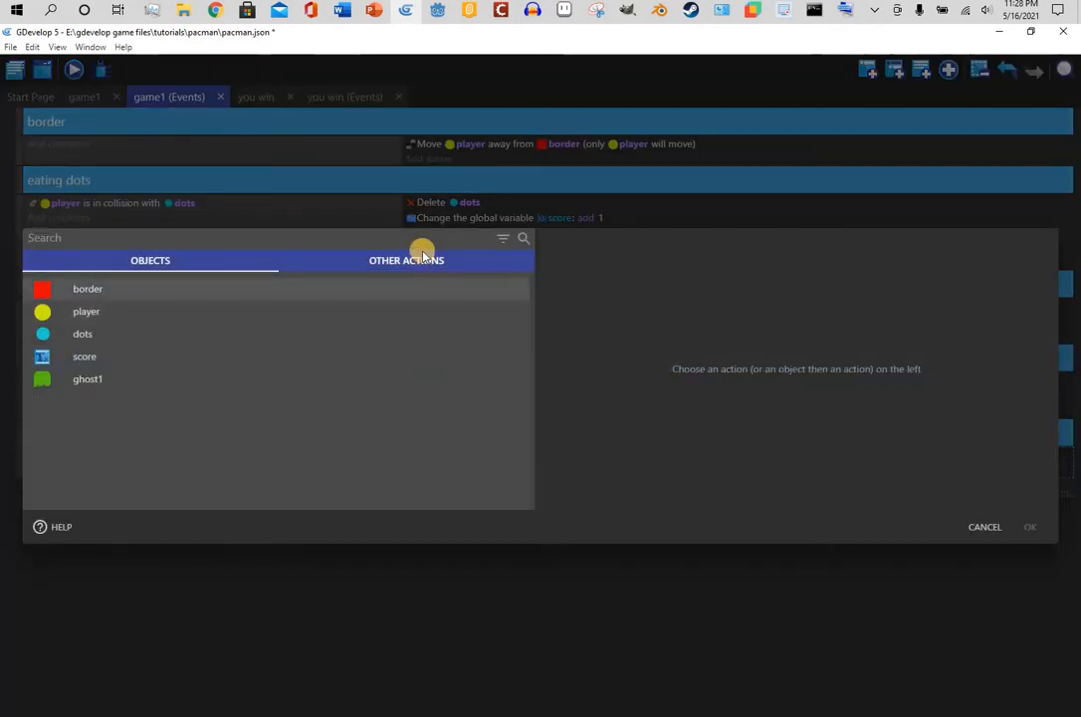
pyautogui.write('change')
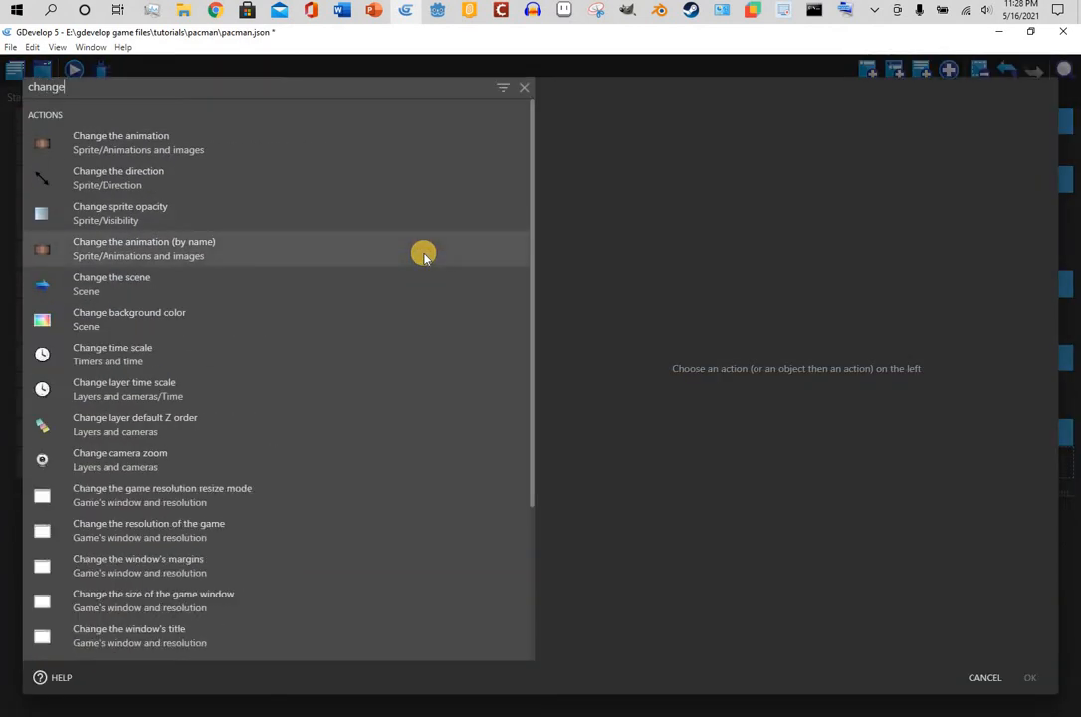
pyautogui.click(399, 284)
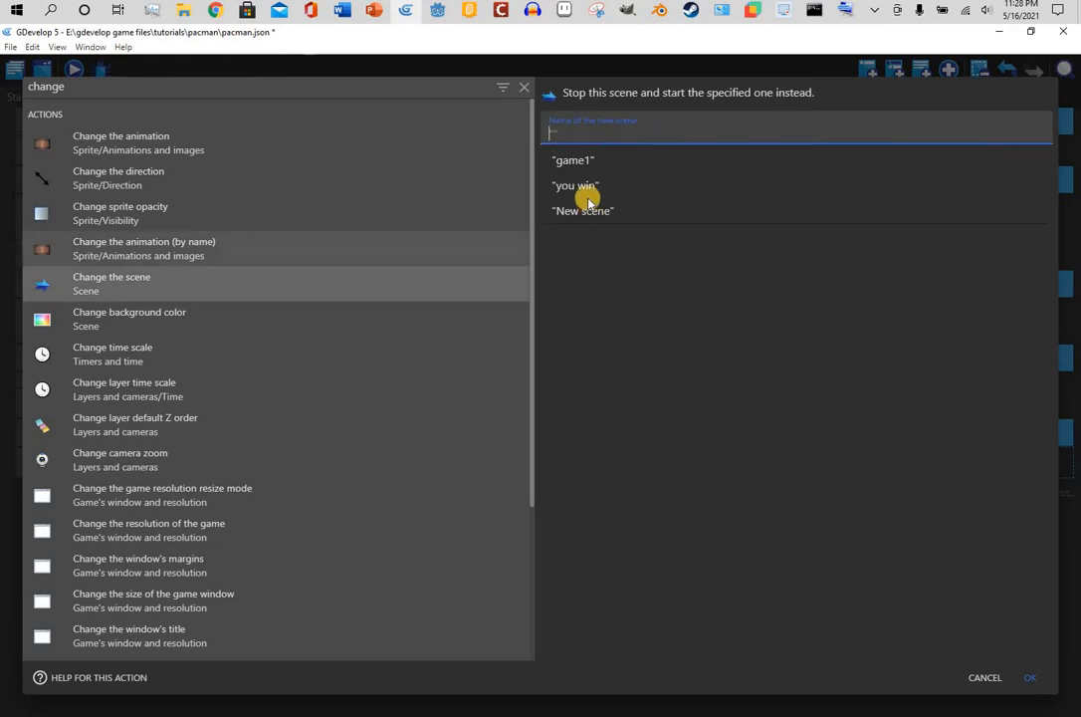
pyautogui.click(591, 186)
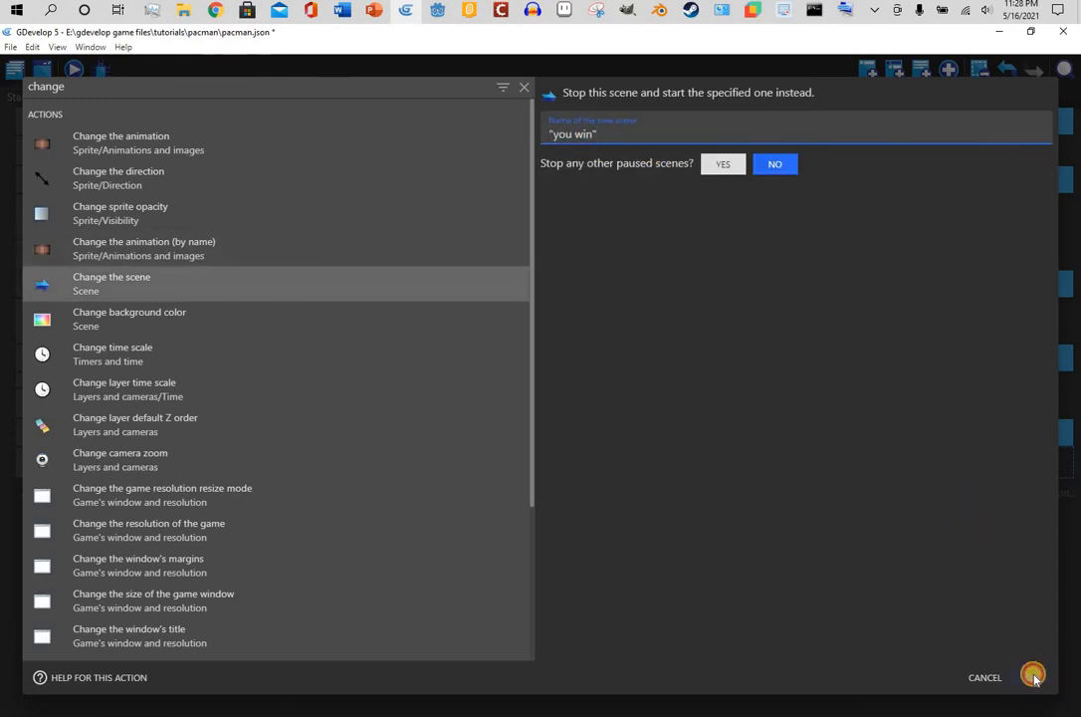
pyautogui.click(1033, 677)
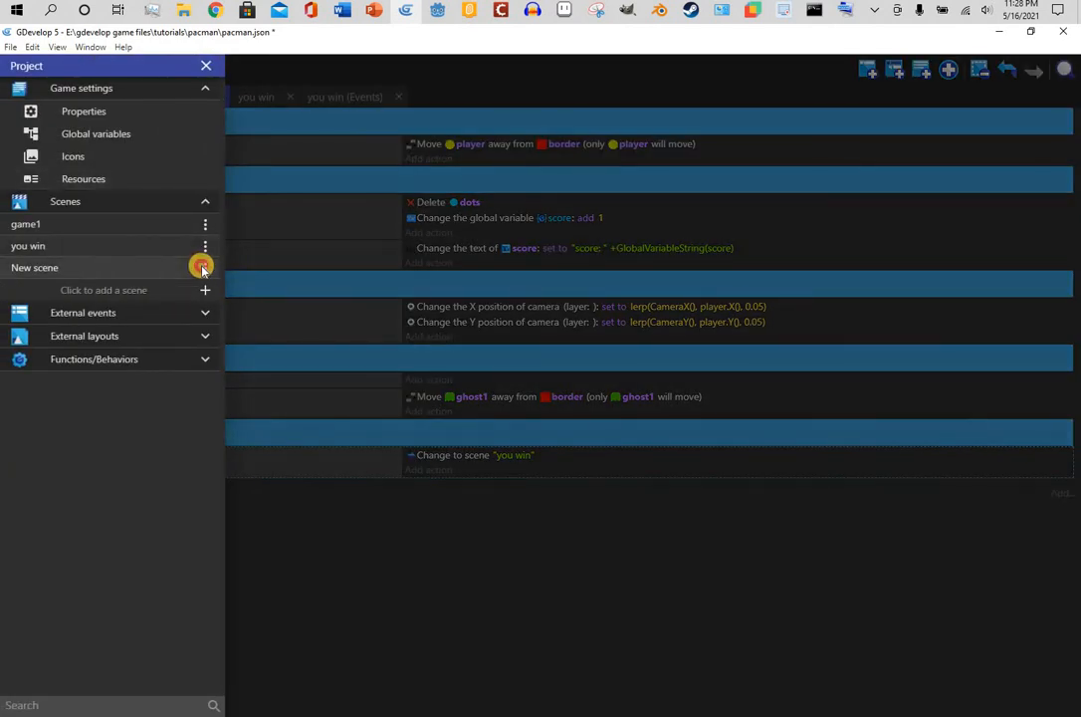
# Rename the remaining new scene "game lost"
pyautogui.click(202, 268)
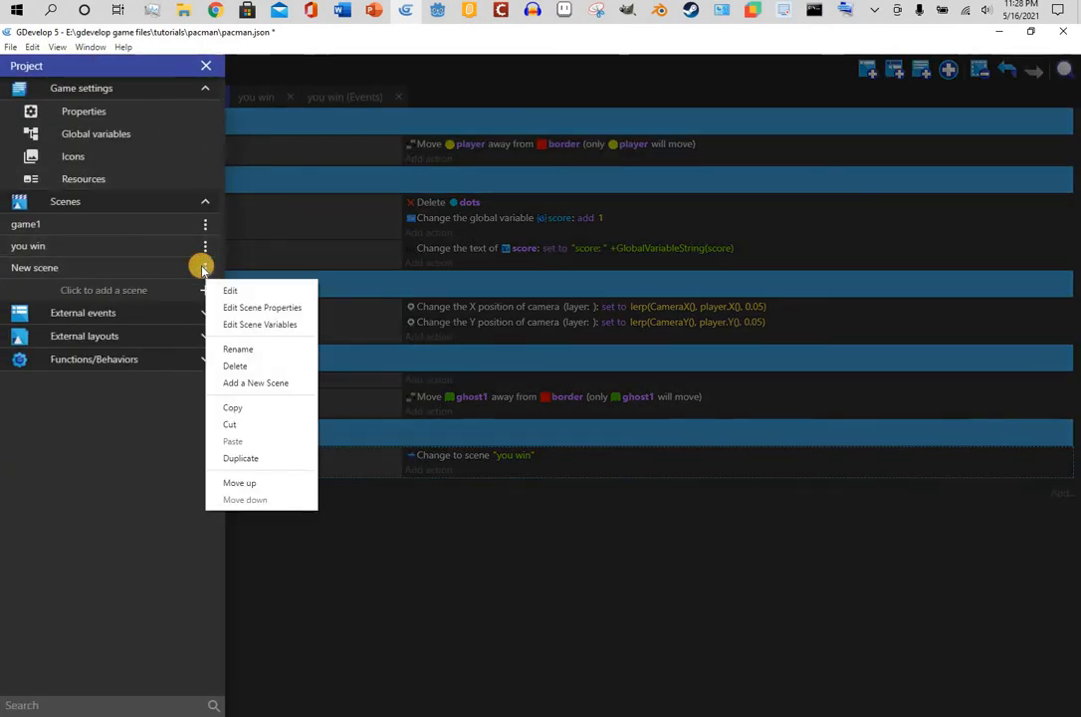
pyautogui.click(252, 349)
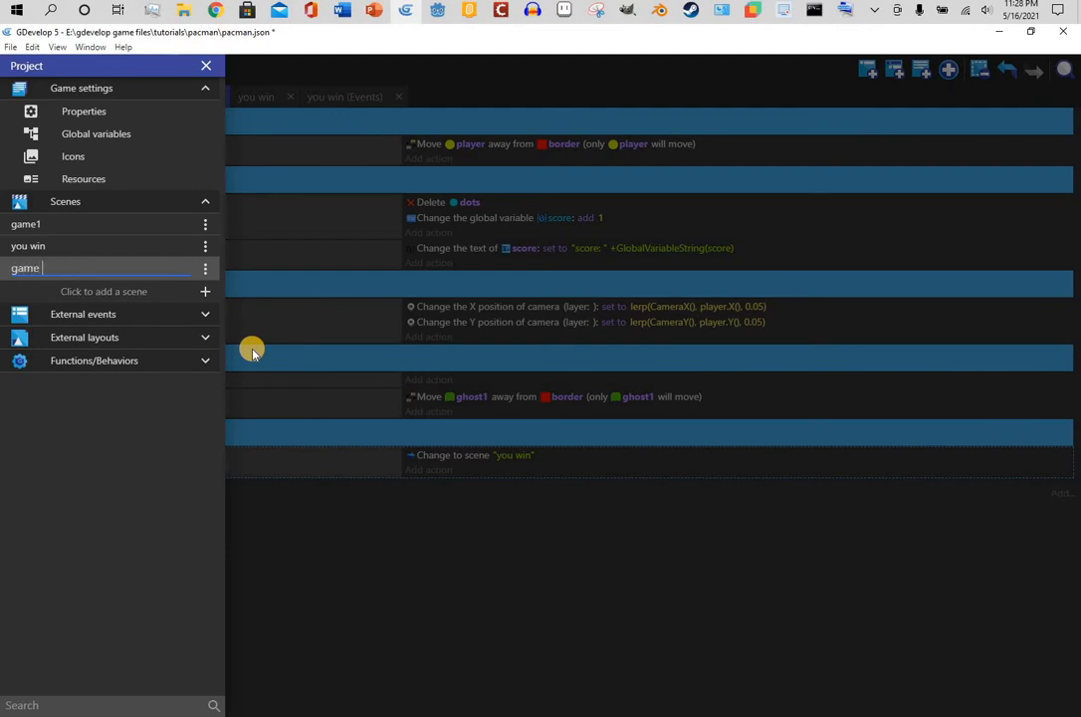
pyautogui.write('game lost')
pyautogui.click(206, 279)
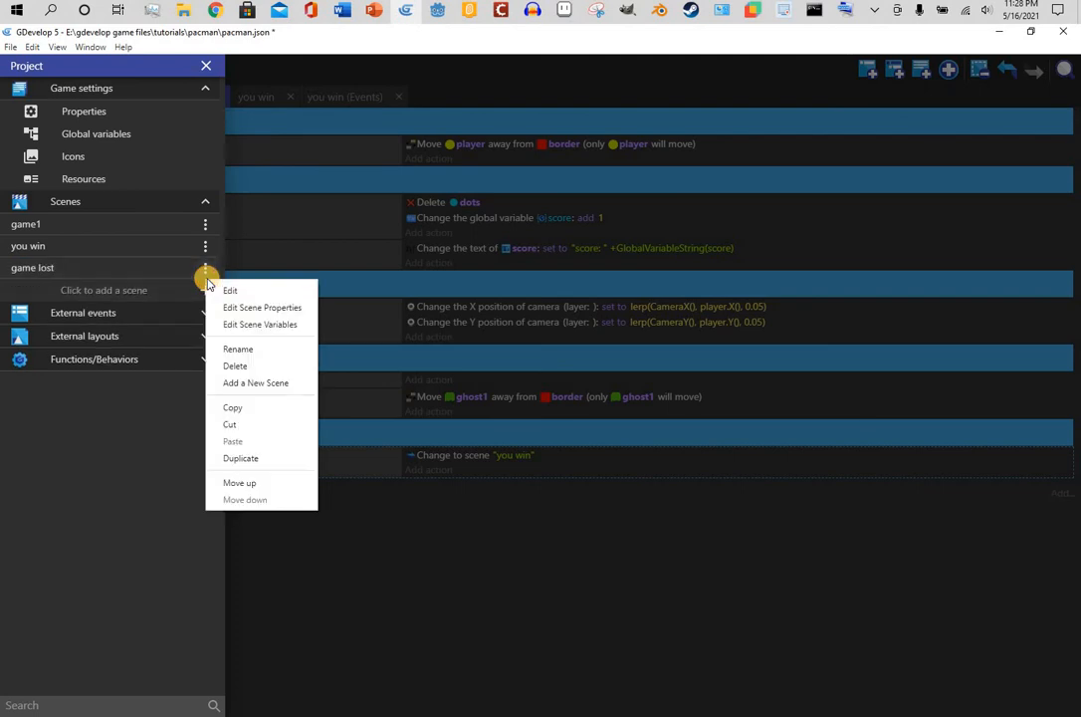
# Open the "game lost" scene and set its background colour to black (000000)
pyautogui.click(125, 269)
pyautogui.click(124, 269)
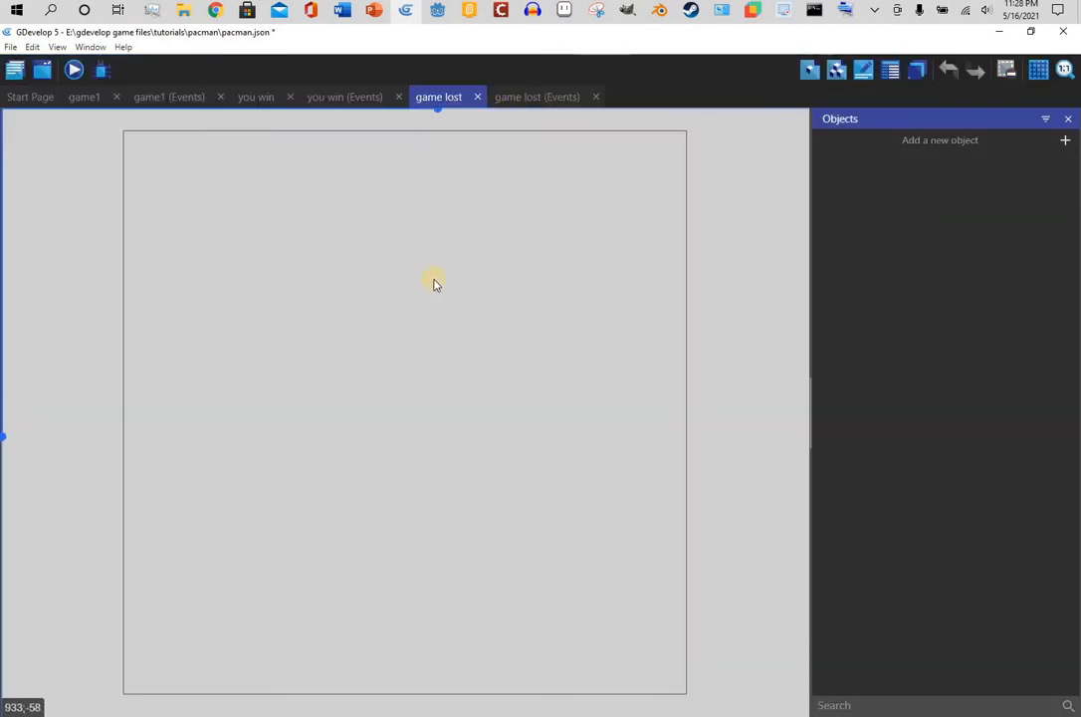
pyautogui.rightClick(435, 281)
pyautogui.click(500, 309)
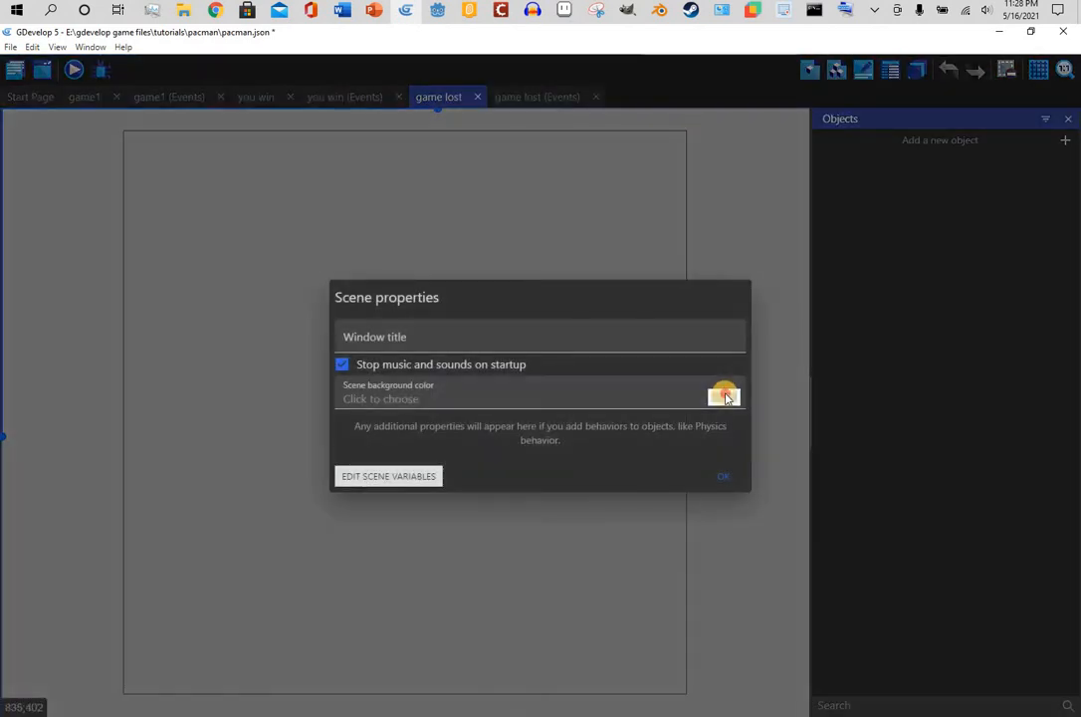
pyautogui.click(724, 397)
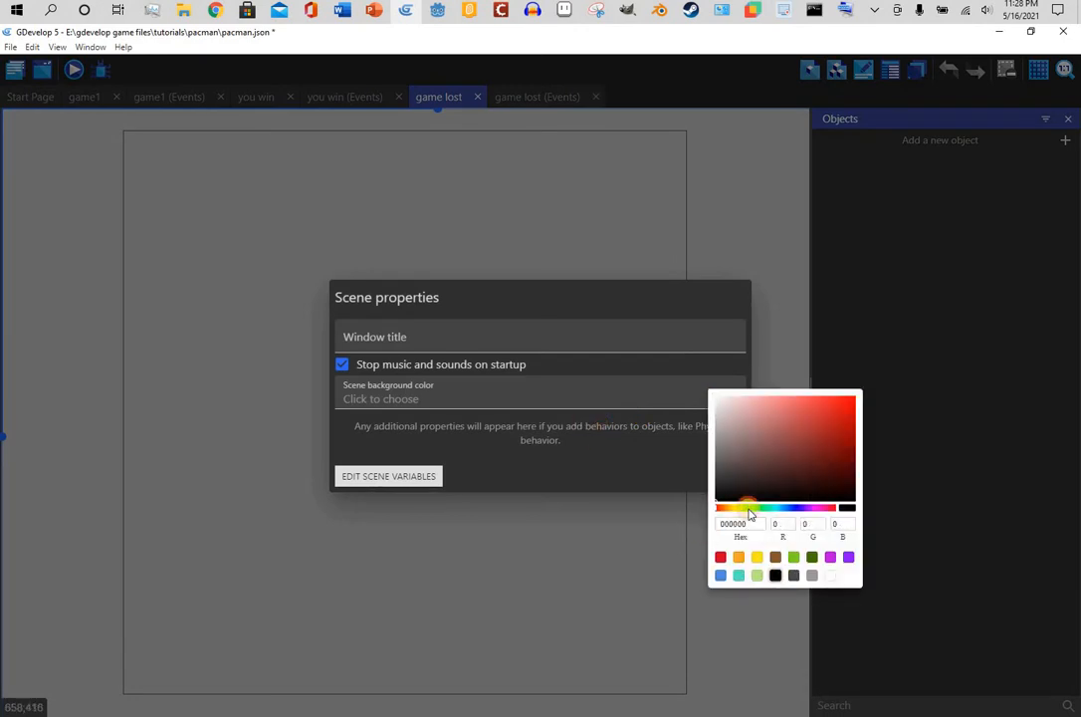
pyautogui.click(722, 478)
pyautogui.click(1006, 173)
# Add a new text object to the "game lost" scene with the initial text "You lost"
pyautogui.click(1067, 142)
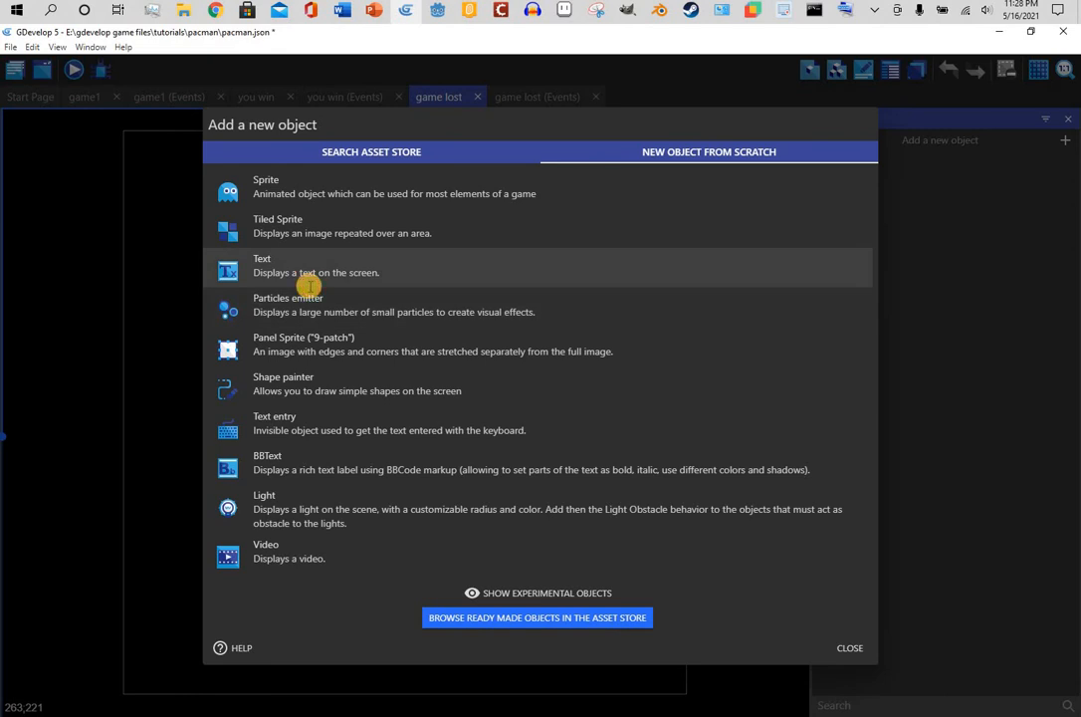
pyautogui.click(310, 286)
pyautogui.click(265, 125)
pyautogui.click(230, 188)
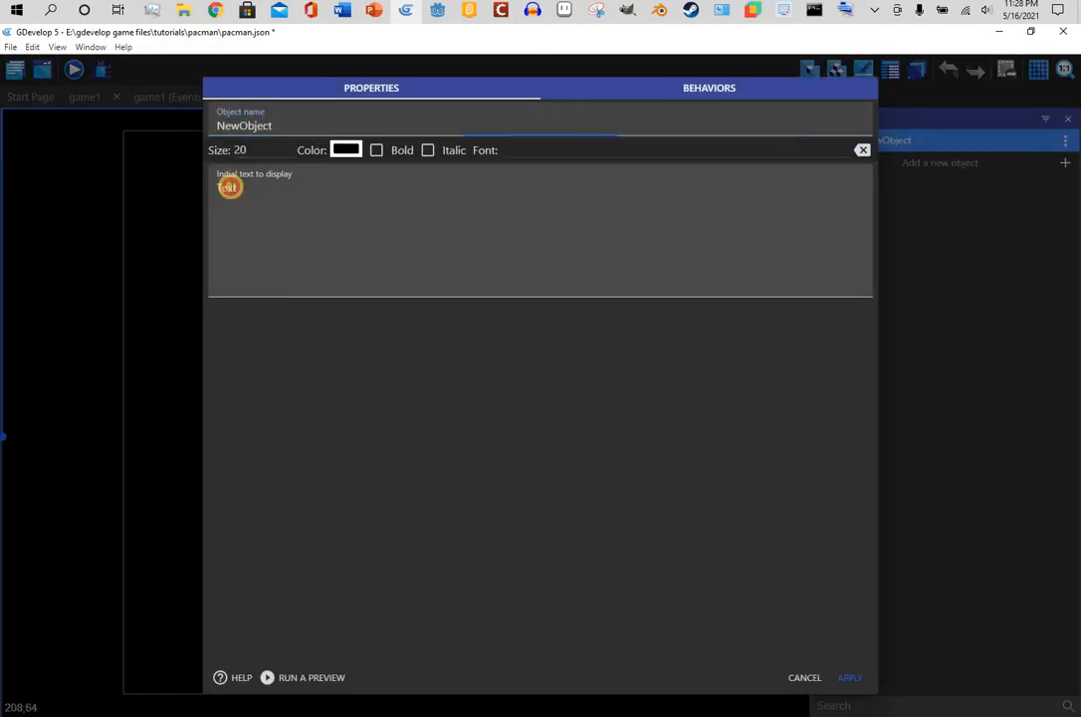
pyautogui.moveTo(189, 204); pyautogui.dragTo(189, 138)
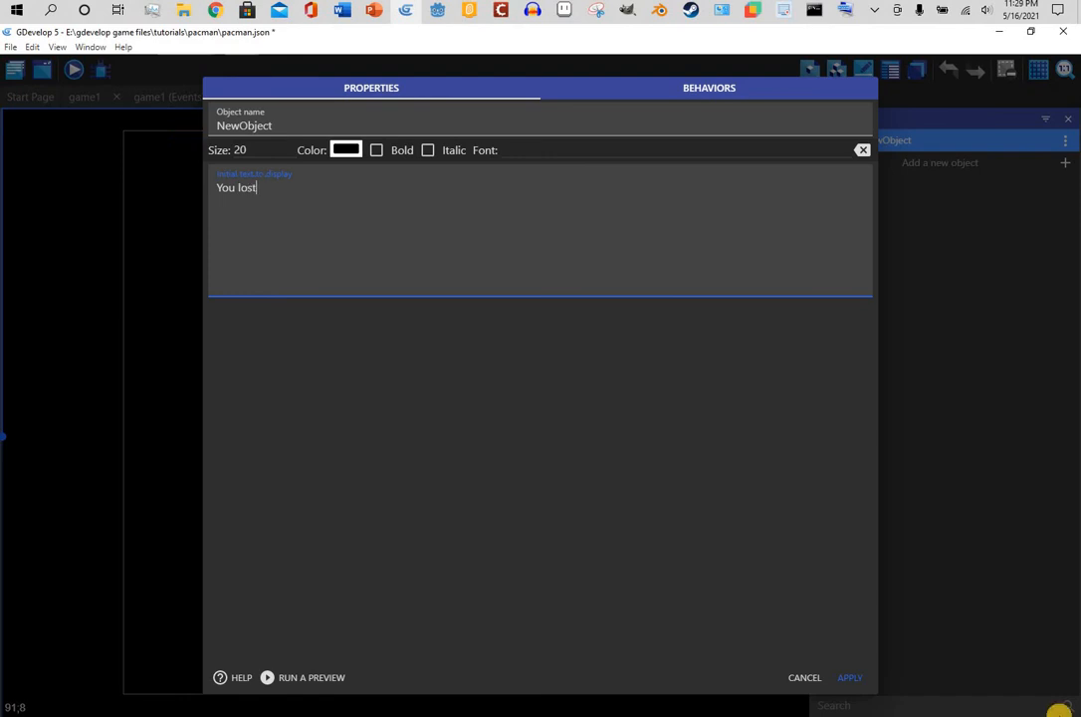
# Set the text object's size to 71 and its font to Super Mario Bros. 2.ttf
pyautogui.click(292, 149)
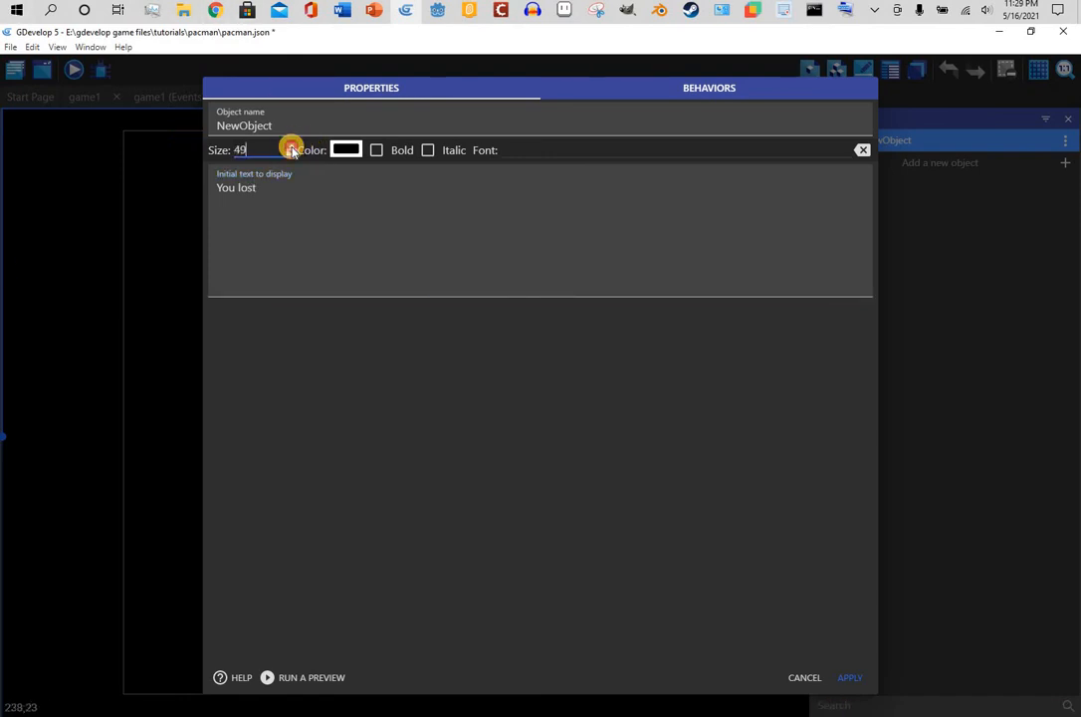
pyautogui.click(563, 149)
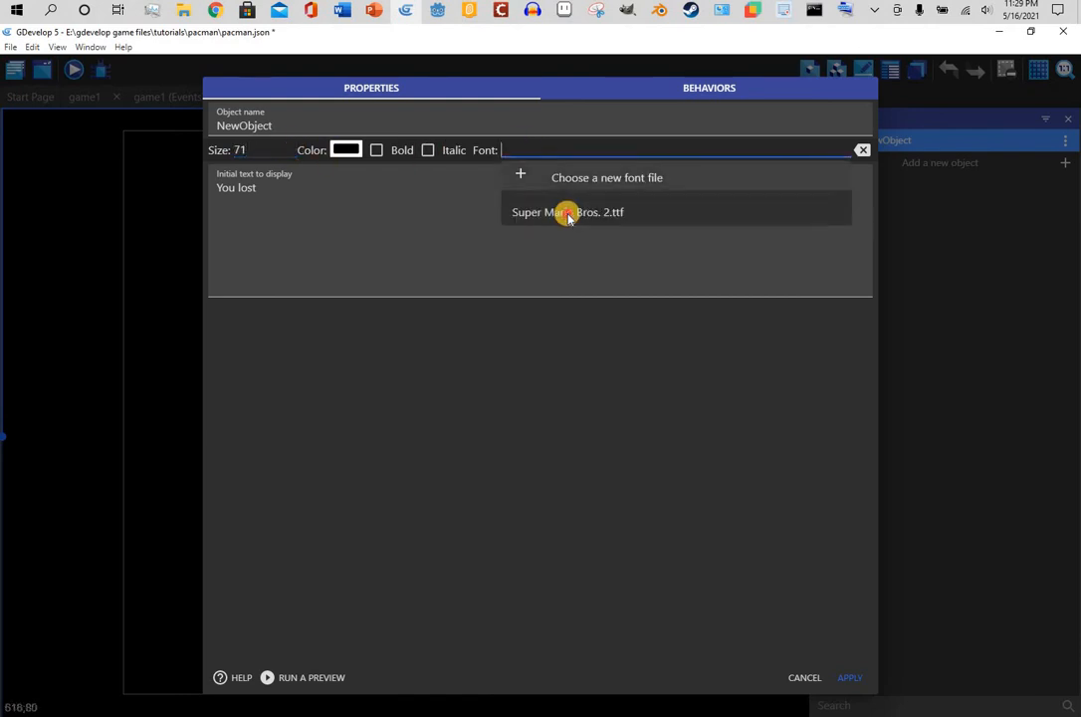
pyautogui.click(568, 210)
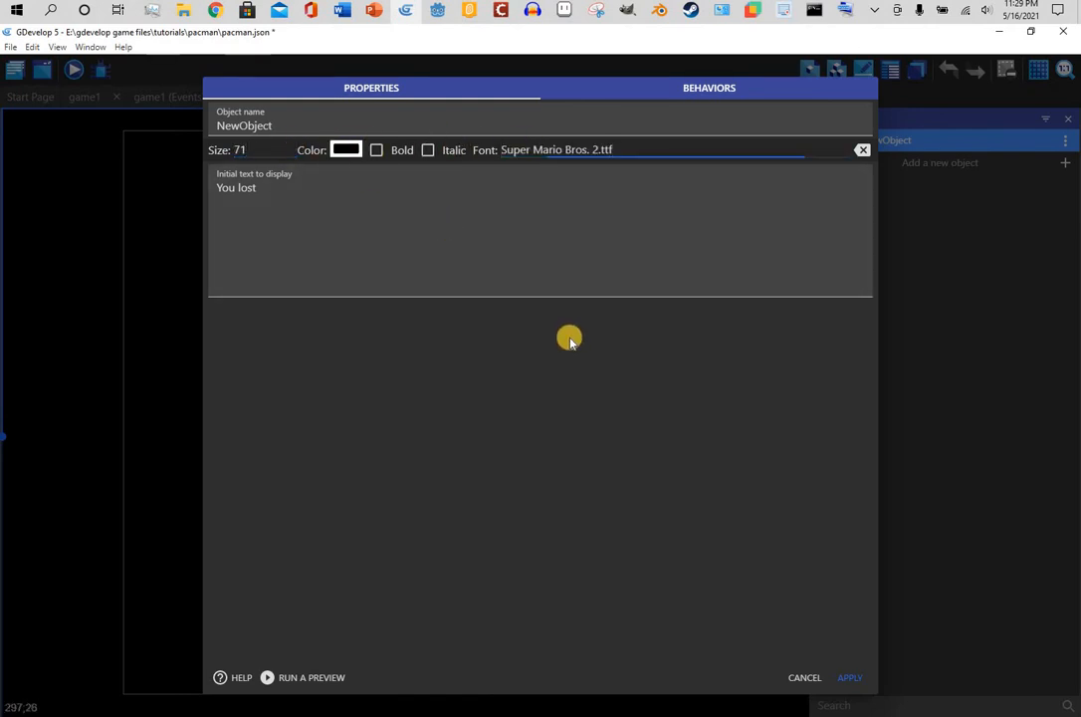
# Colour the "You lost" text dark green, apply the properties, and place the object near the top of the scene
pyautogui.click(346, 149)
pyautogui.click(434, 307)
pyautogui.click(849, 677)
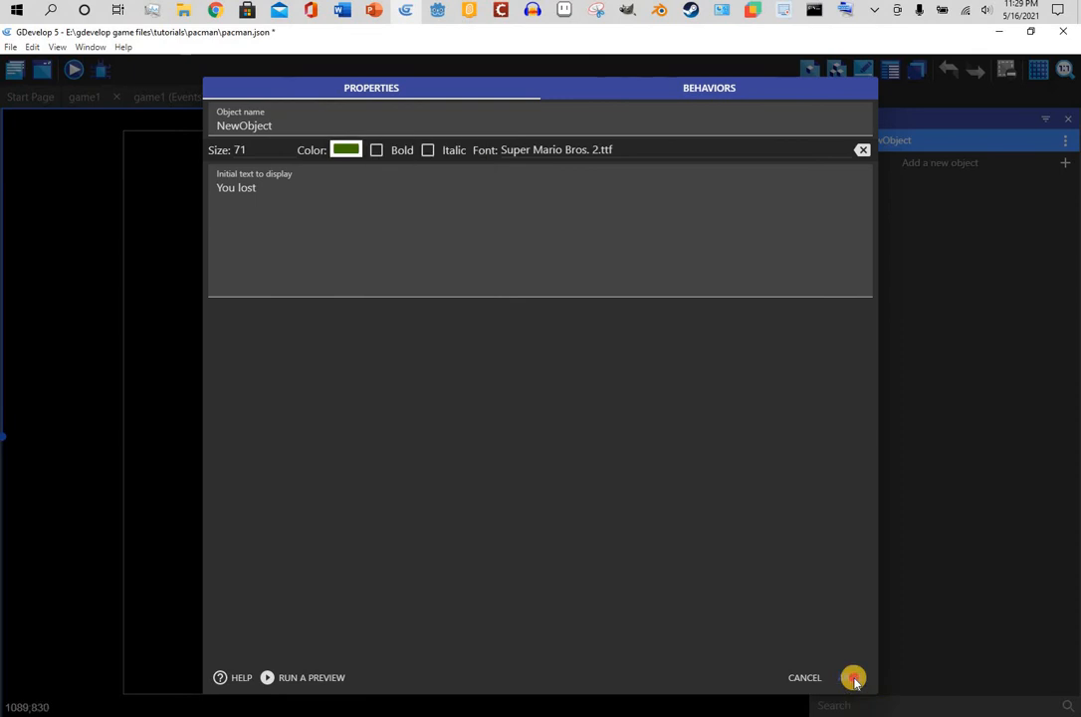
pyautogui.click(849, 677)
pyautogui.moveTo(1010, 148); pyautogui.dragTo(212, 198)
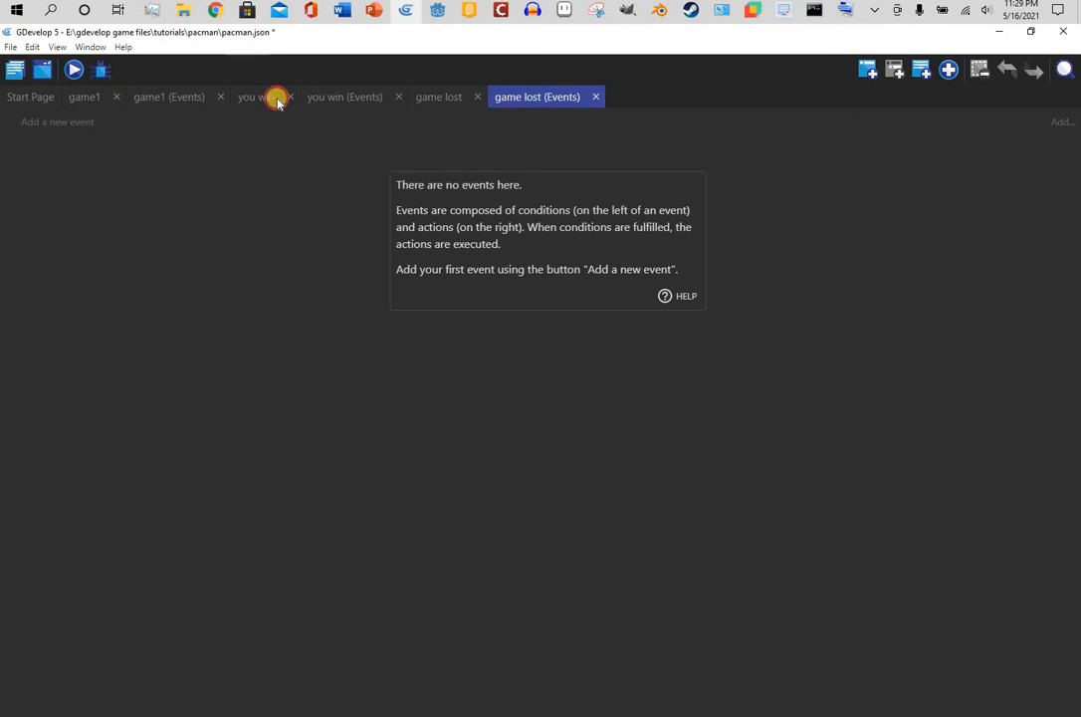
# In the game1 events, add a condition to the empty enemy event that player is in collision with ghost1
pyautogui.click(276, 100)
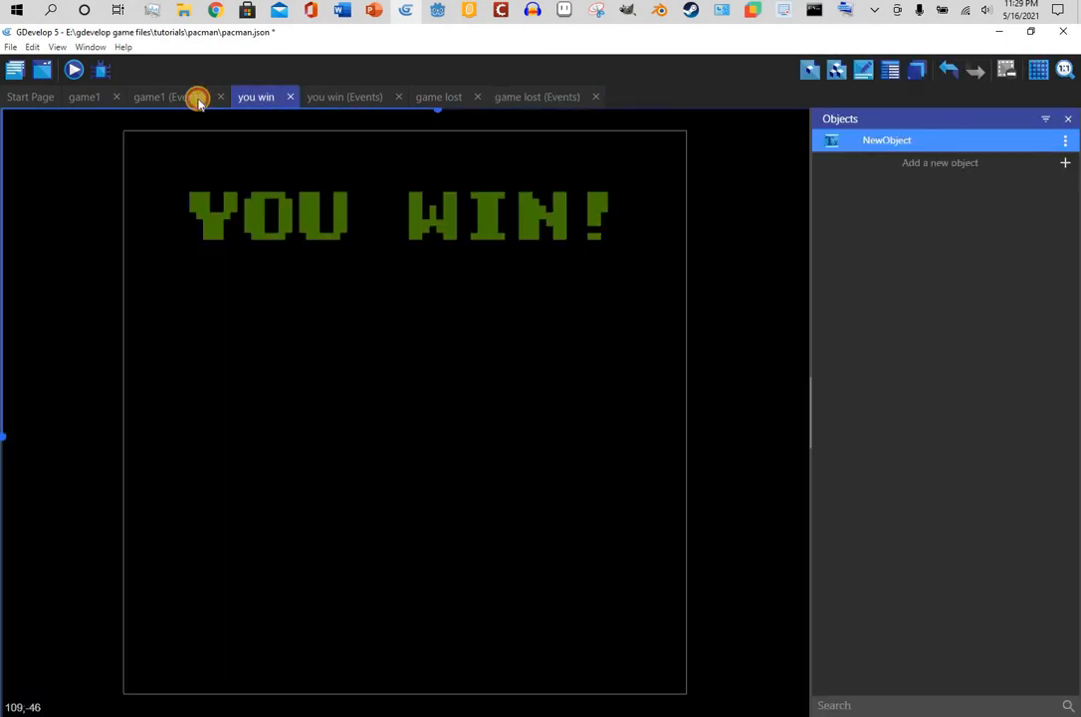
pyautogui.click(198, 100)
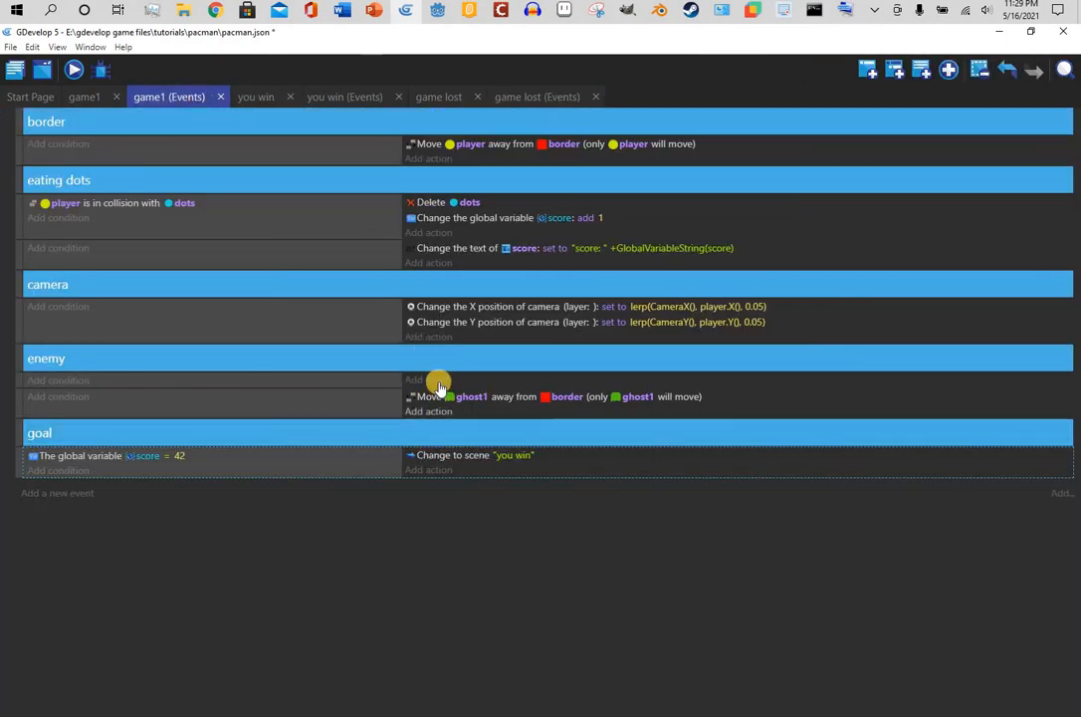
pyautogui.click(176, 378)
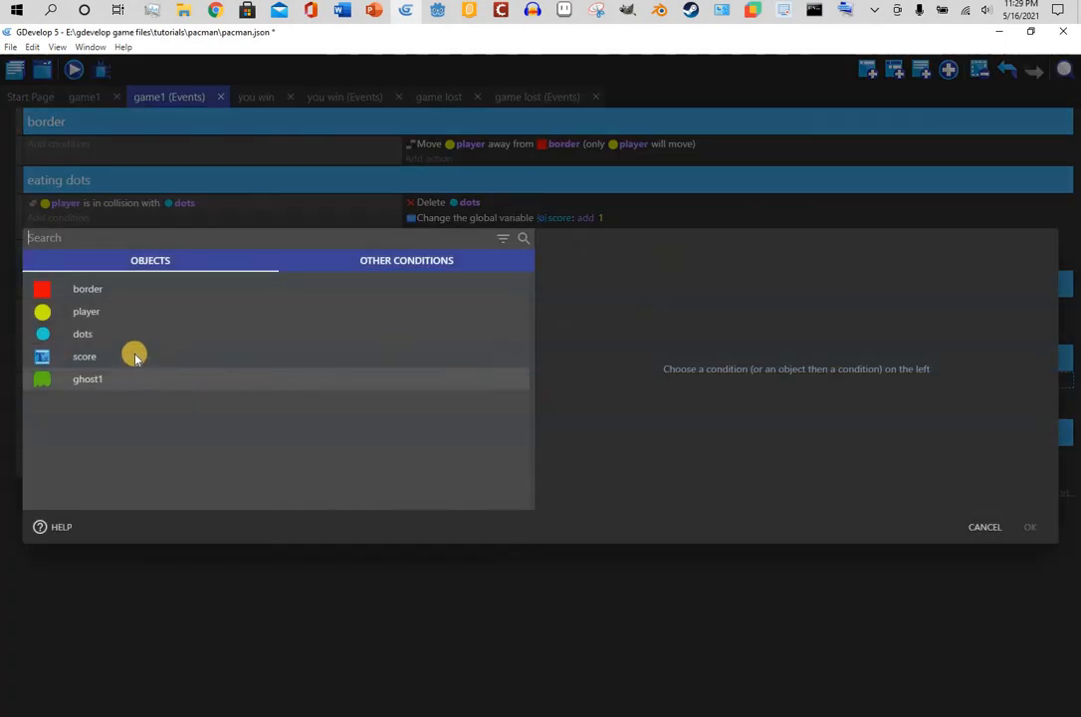
pyautogui.click(131, 311)
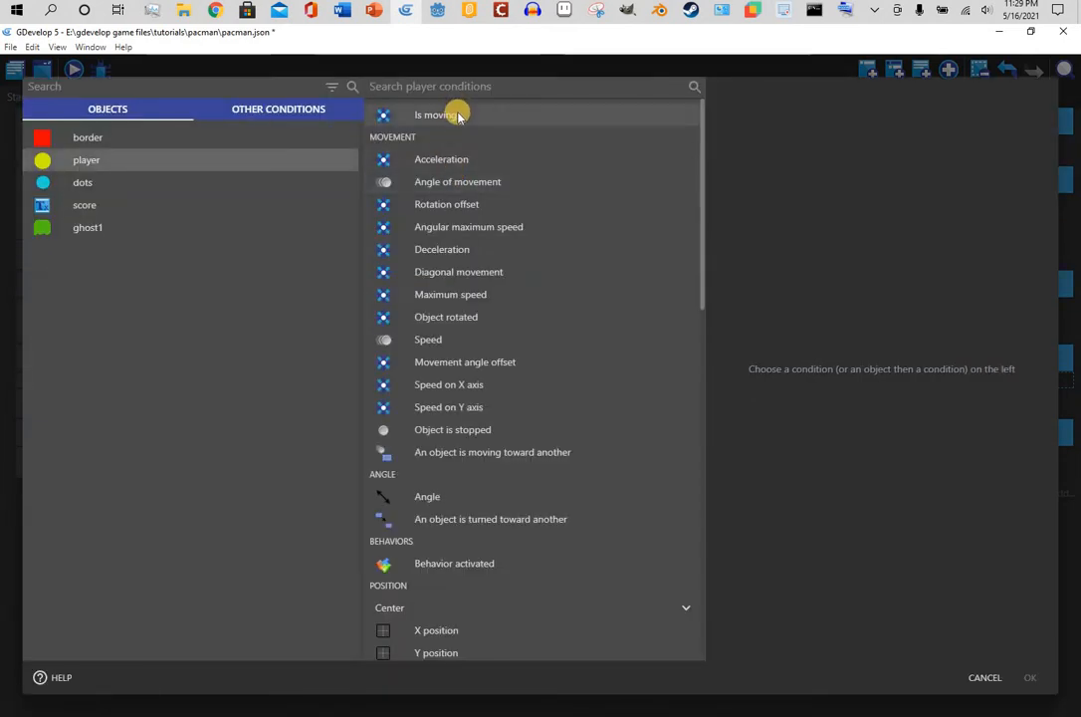
pyautogui.write('col')
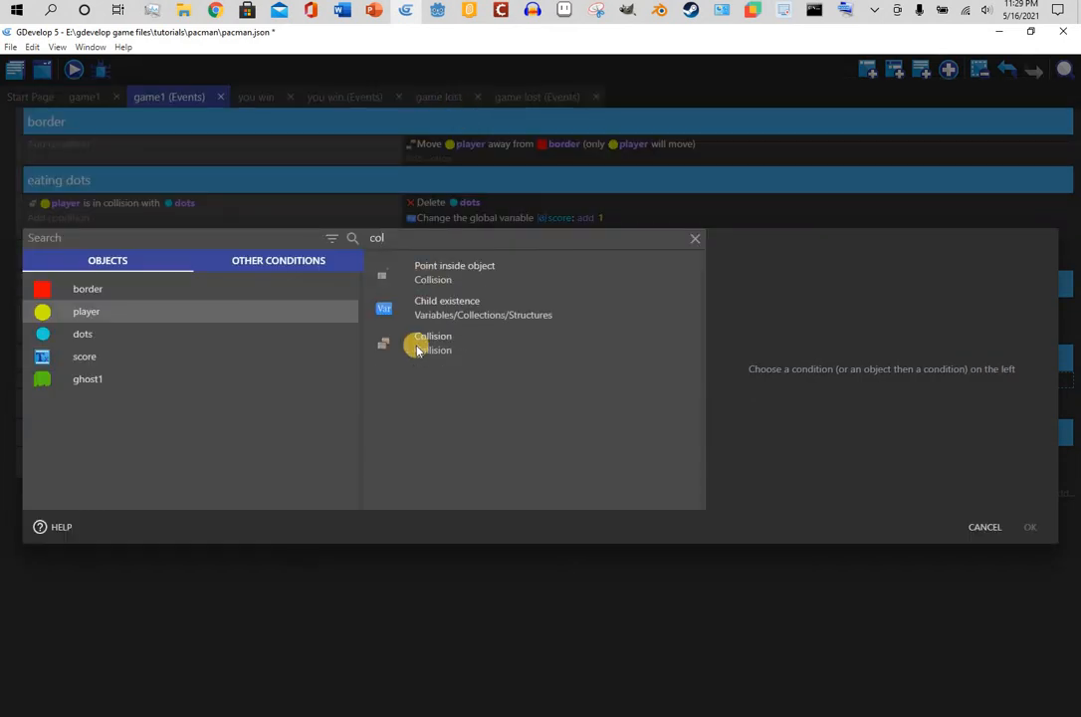
pyautogui.click(422, 341)
pyautogui.click(833, 478)
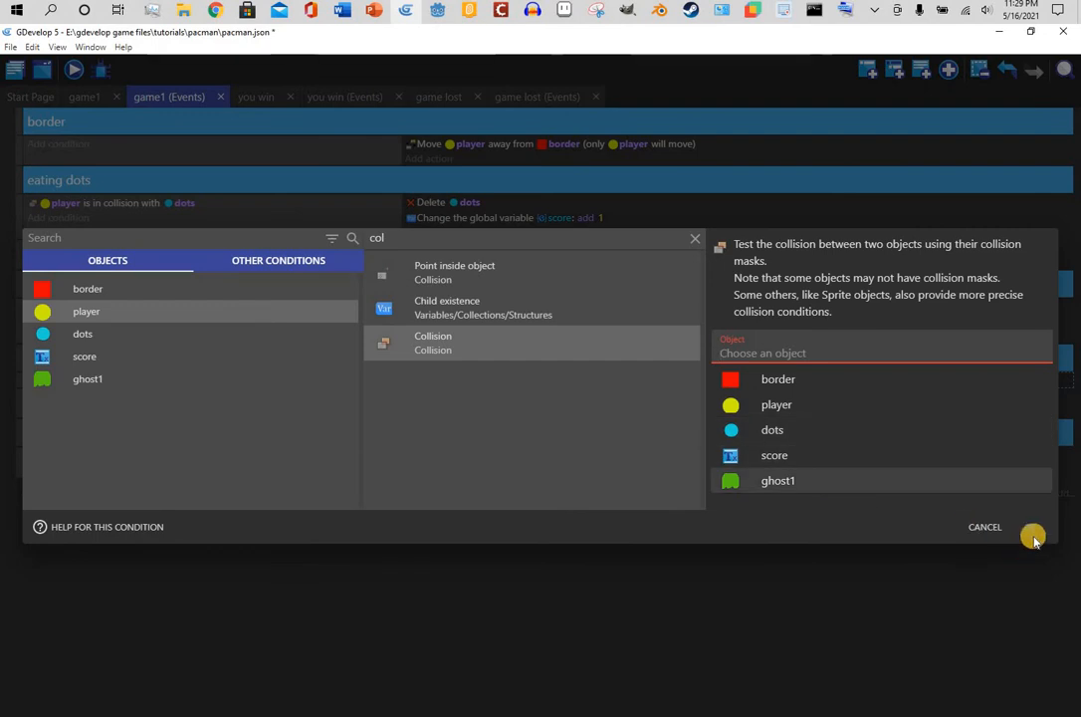
pyautogui.click(1029, 526)
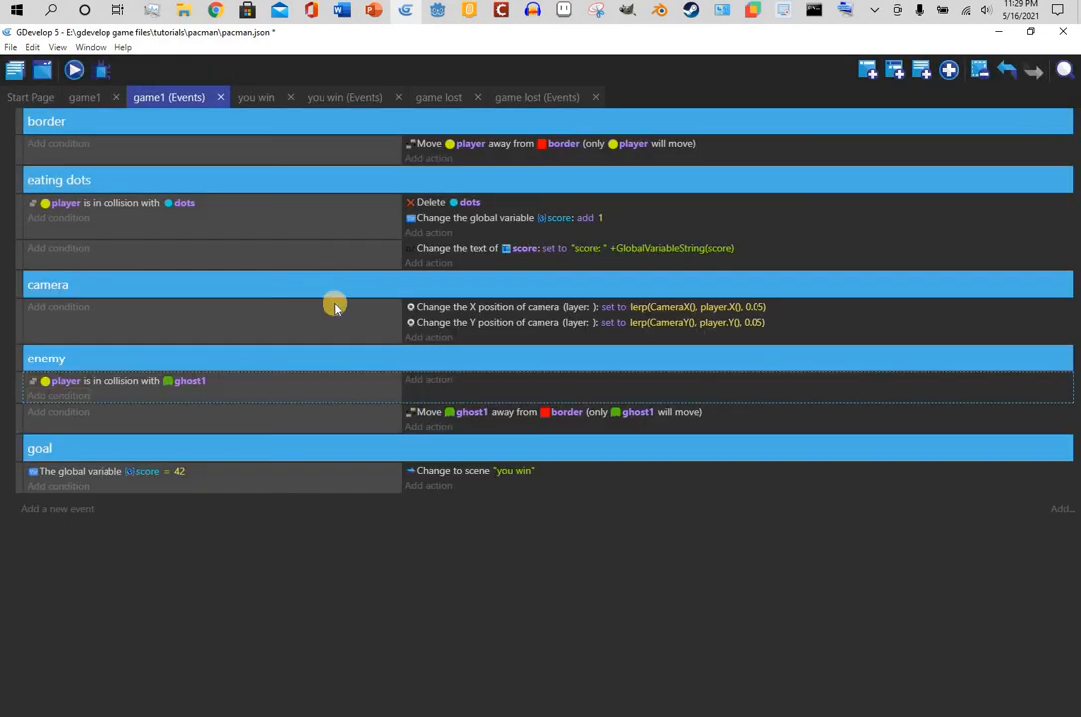
# Add an action to the ghost1 collision event that changes the scene to "game lost"
pyautogui.click(428, 379)
pyautogui.write('change')
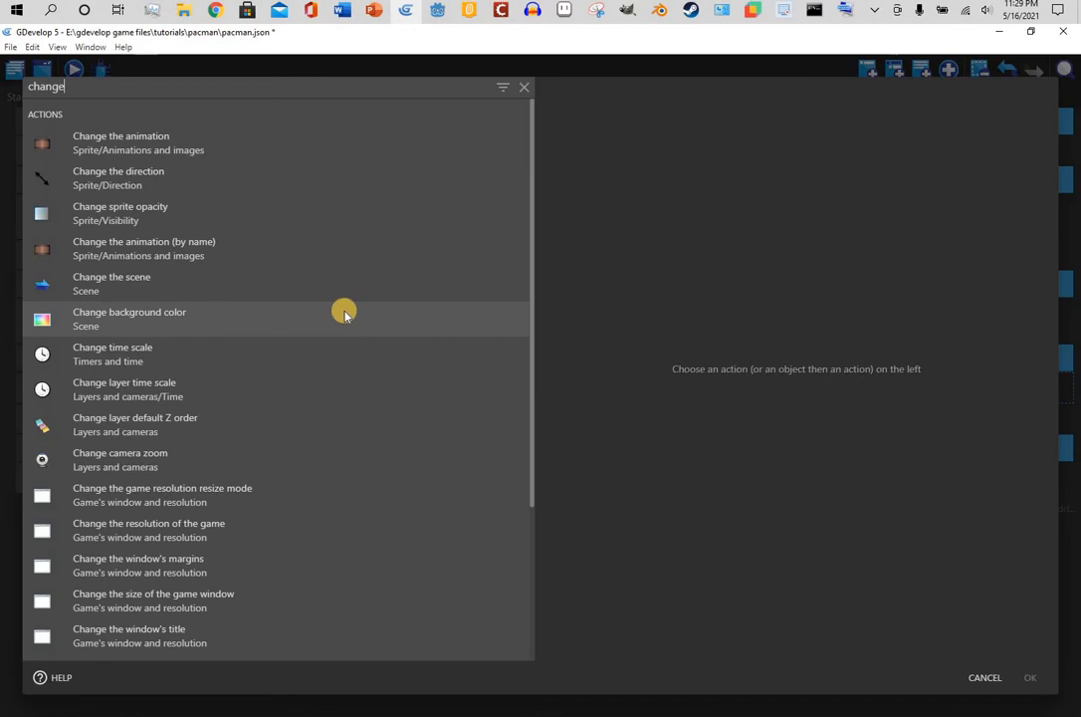
pyautogui.click(267, 281)
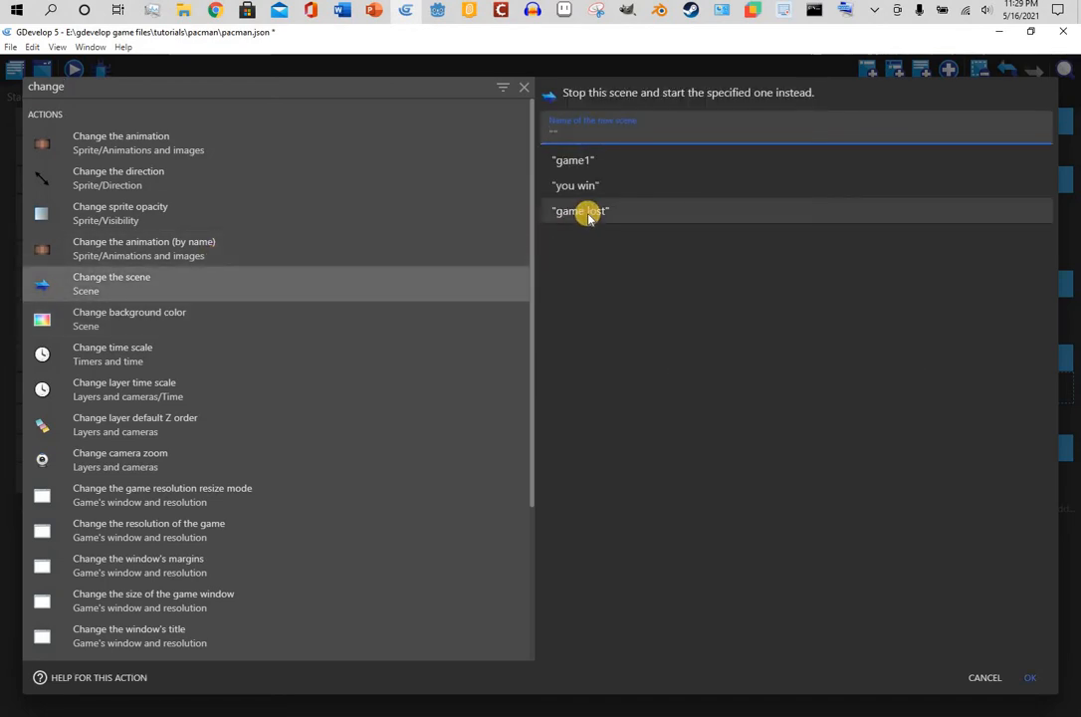
pyautogui.click(587, 214)
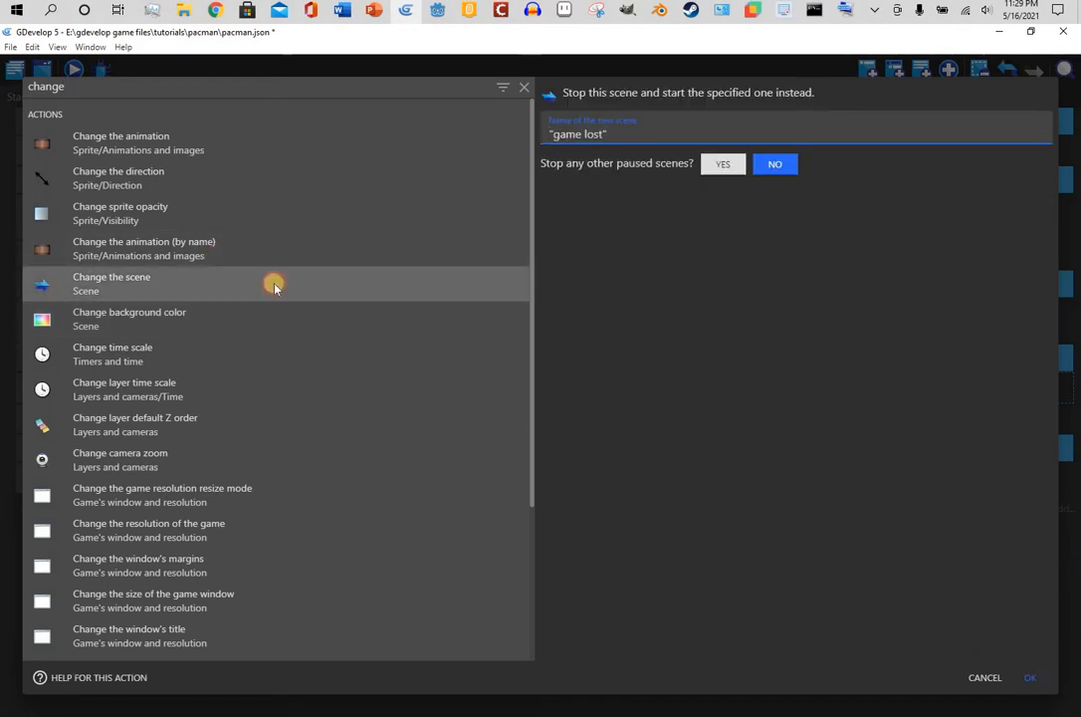
pyautogui.press('Return')
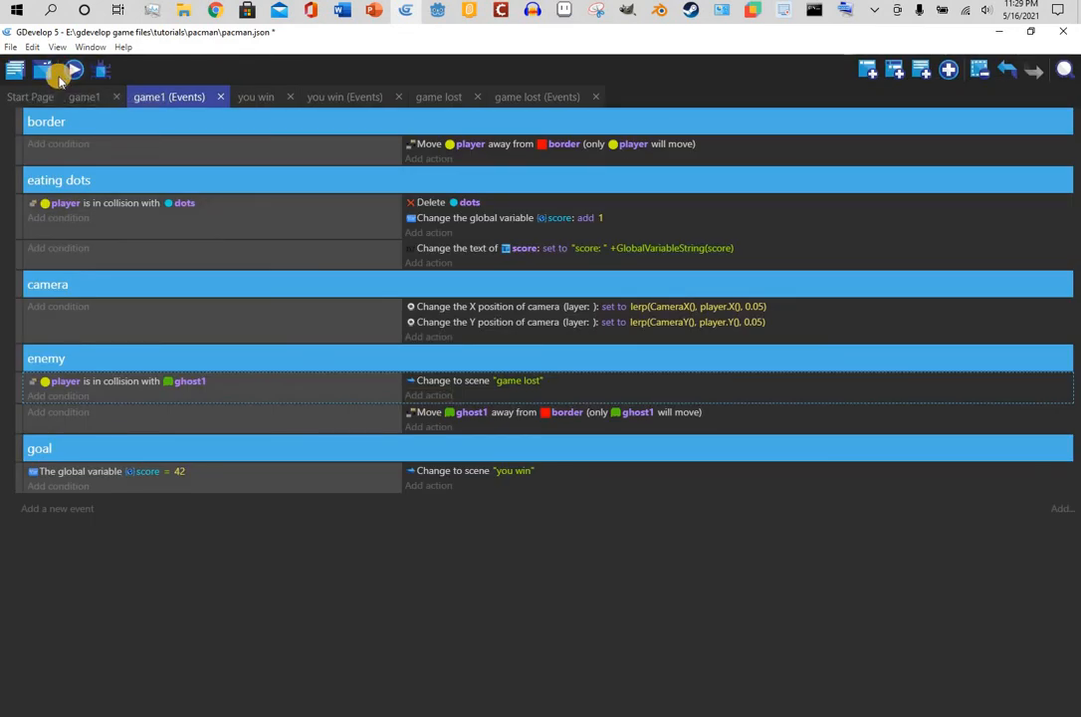
# Preview the game, steer the player into a ghost to test the losing scene, and close the preview
pyautogui.click(66, 80)
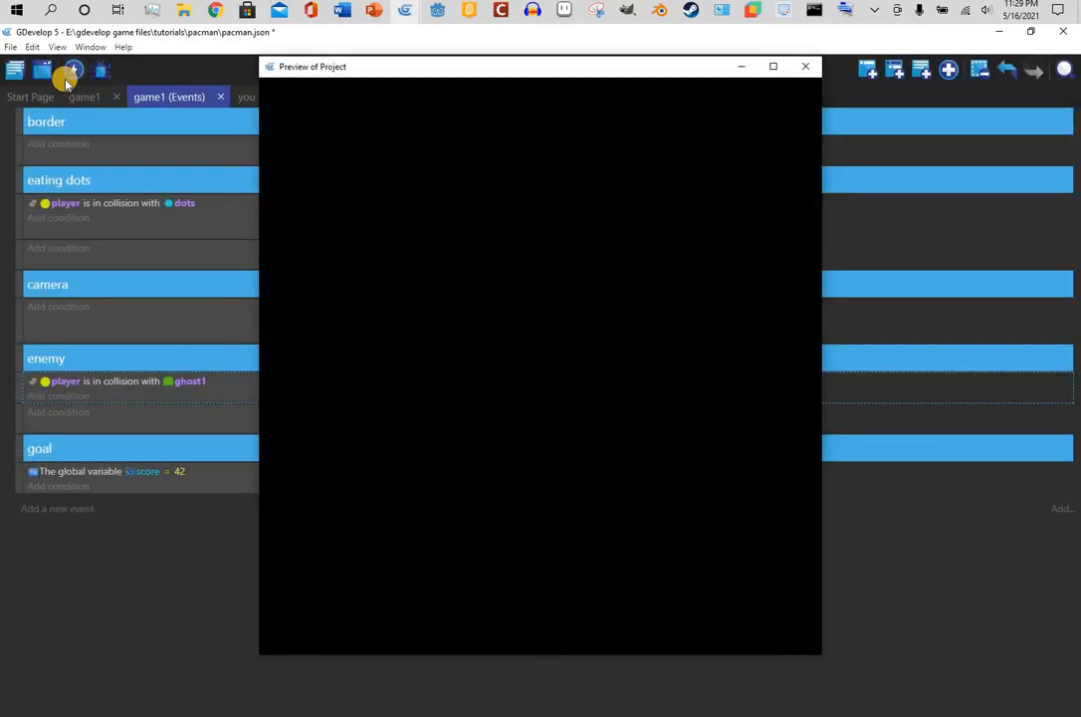
pyautogui.press('Up')
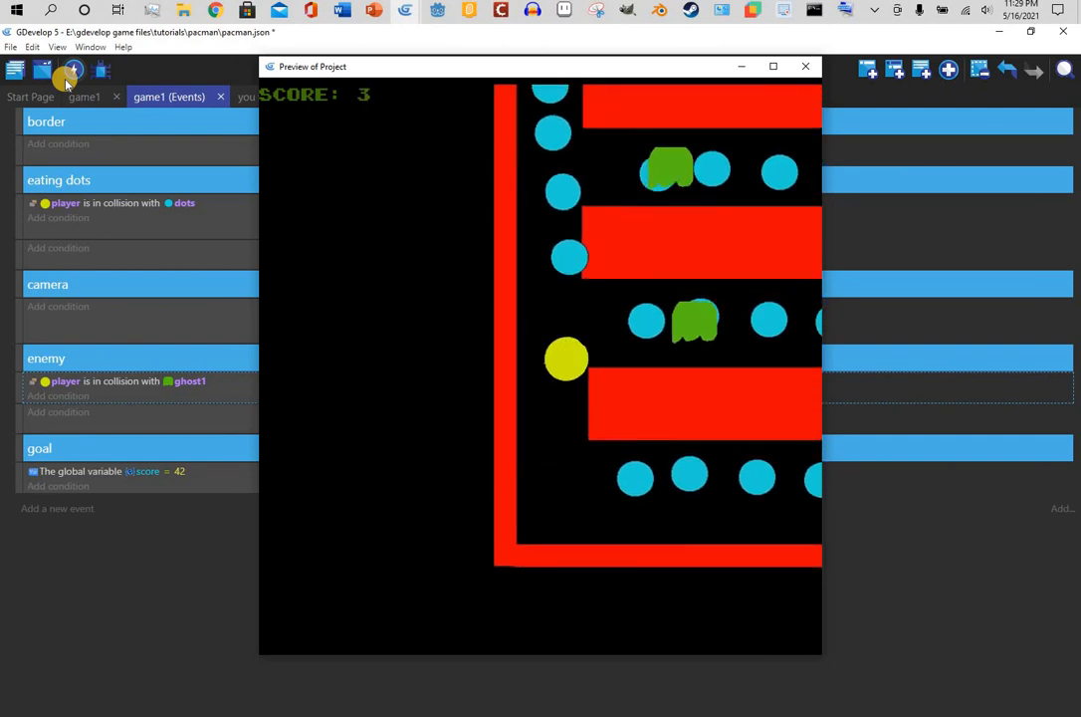
pyautogui.press('Right')
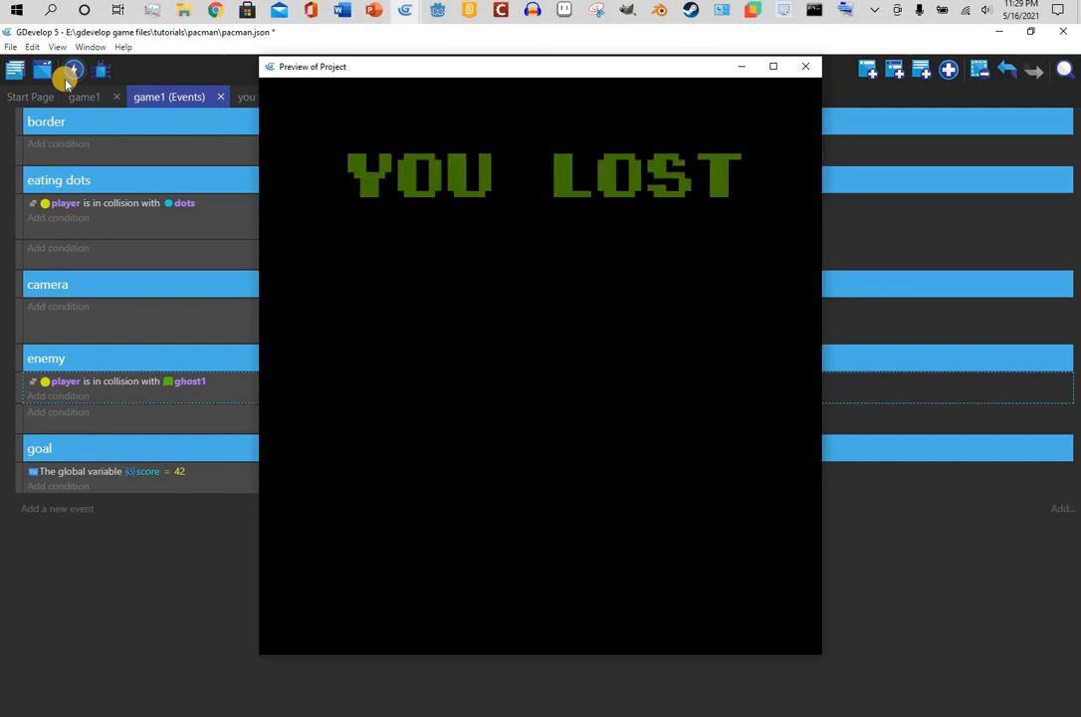
pyautogui.click(804, 68)
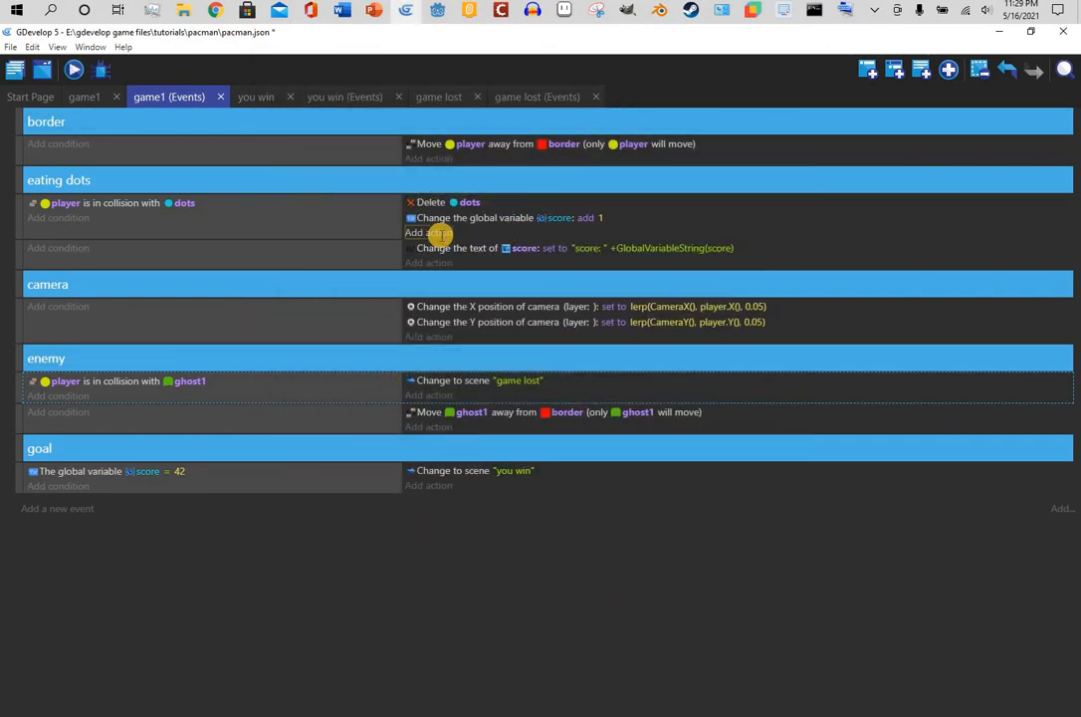
# Add a Play a sound action to the player and dots collision event and start choosing a new audio file
pyautogui.click(428, 232)
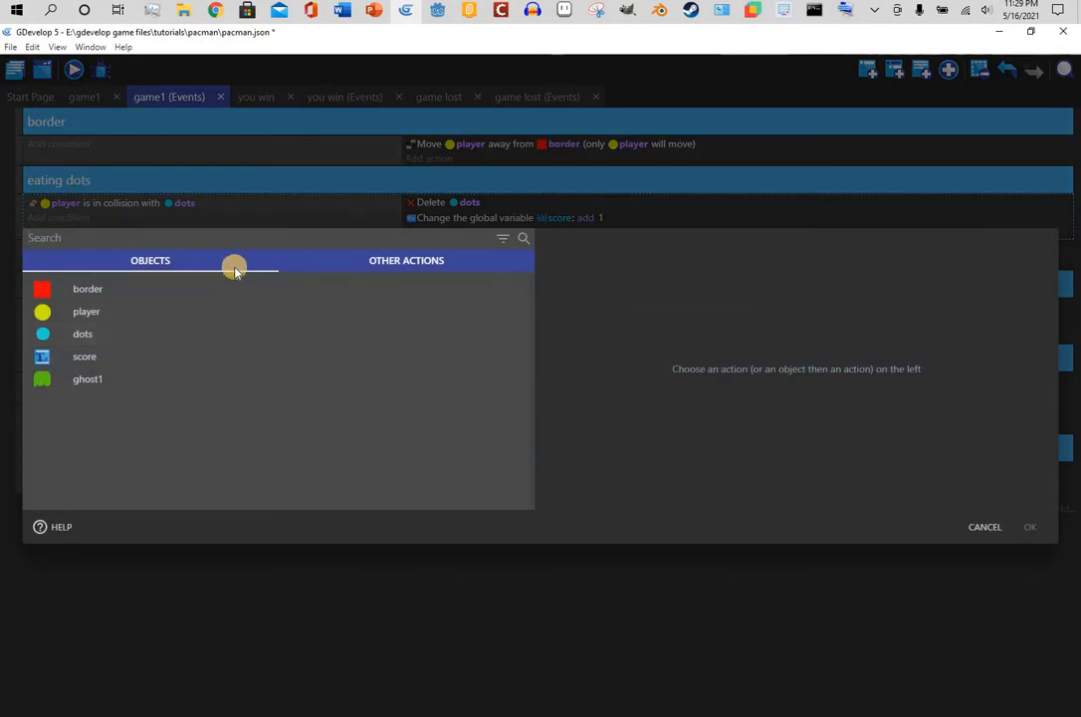
pyautogui.write('play')
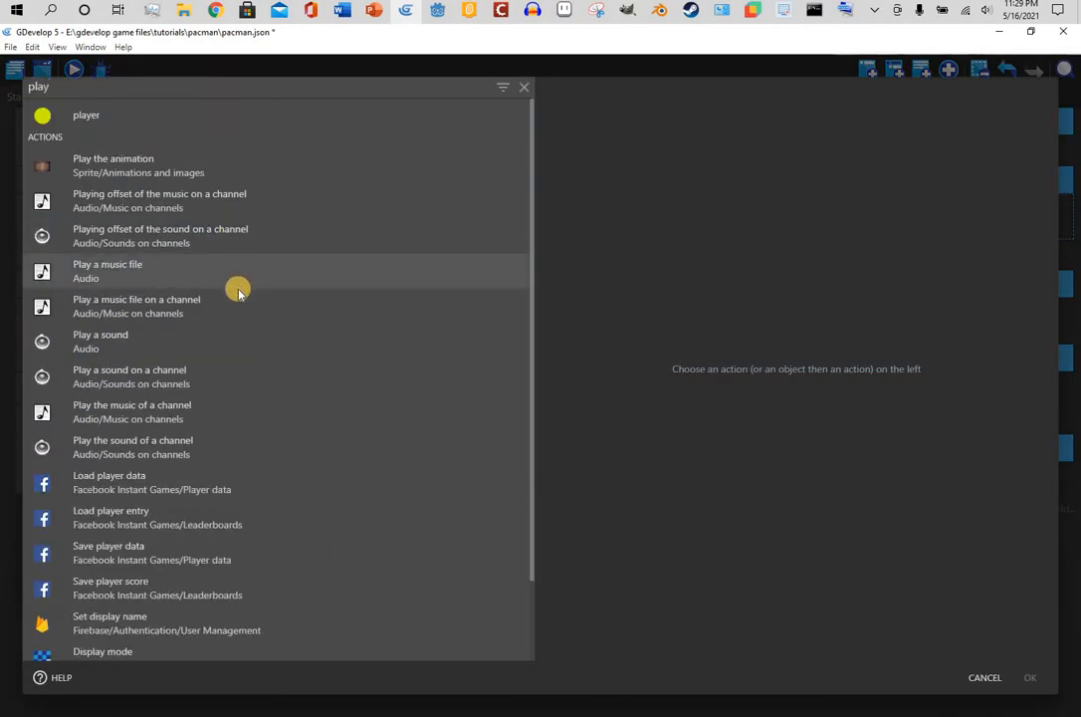
pyautogui.click(236, 342)
pyautogui.click(693, 161)
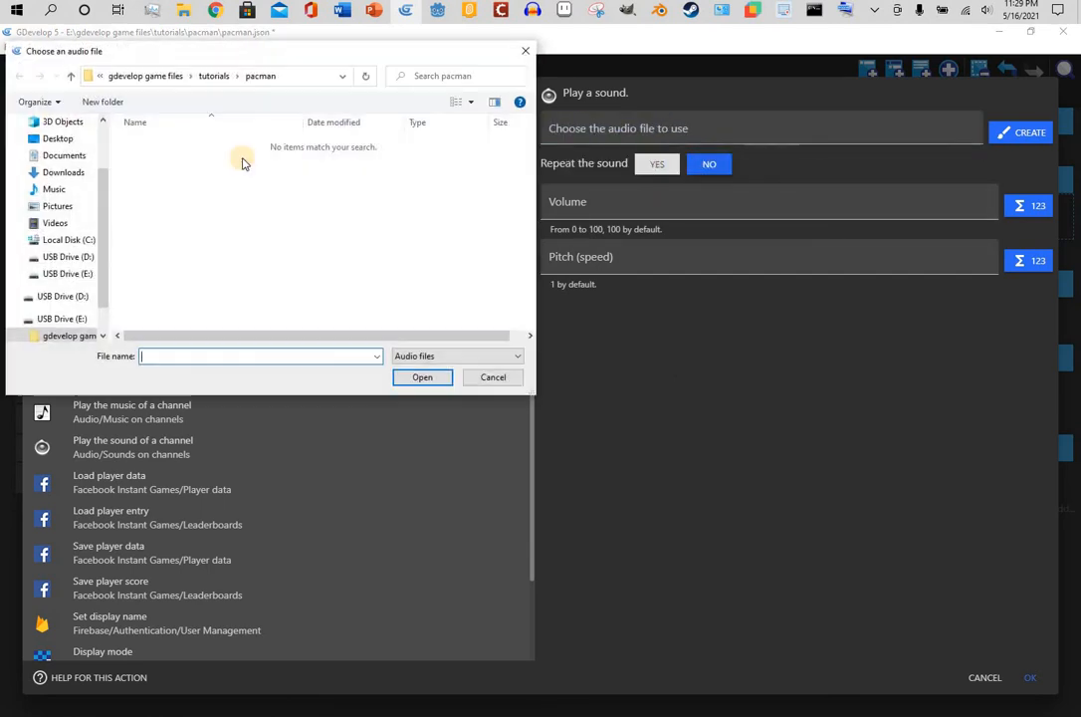
# Load coin pick up two.wav from Game music > sfx > explosion on drive D, copy it into the project, and set the volume to 50
pyautogui.click(60, 295)
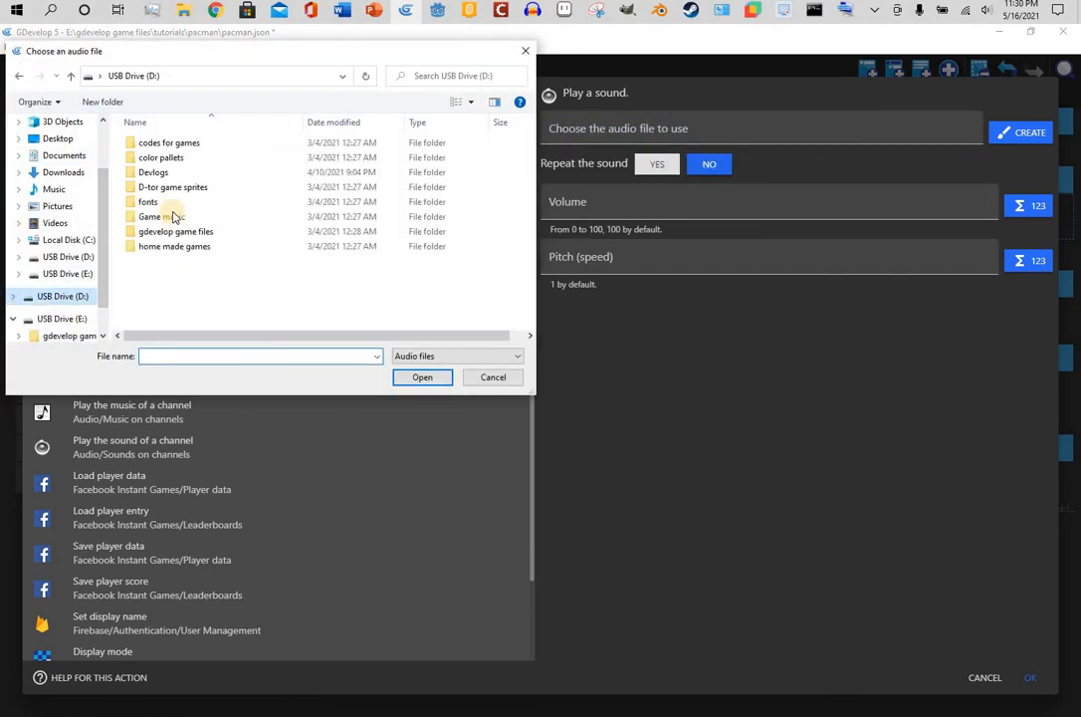
pyautogui.doubleClick(171, 216)
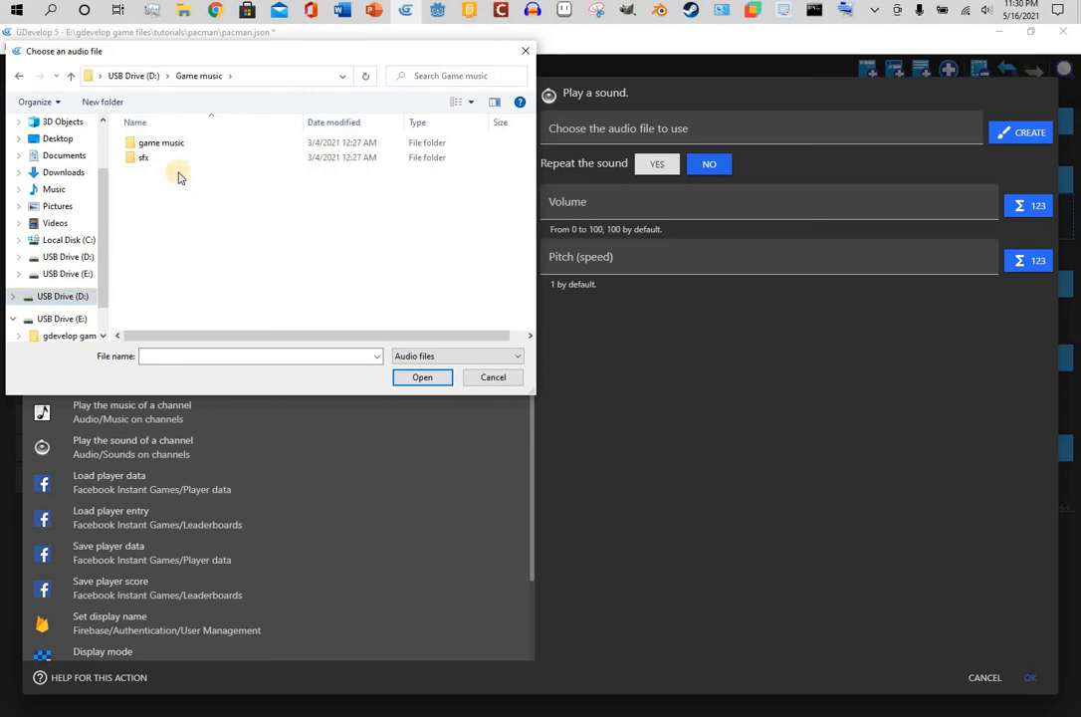
pyautogui.doubleClick(177, 164)
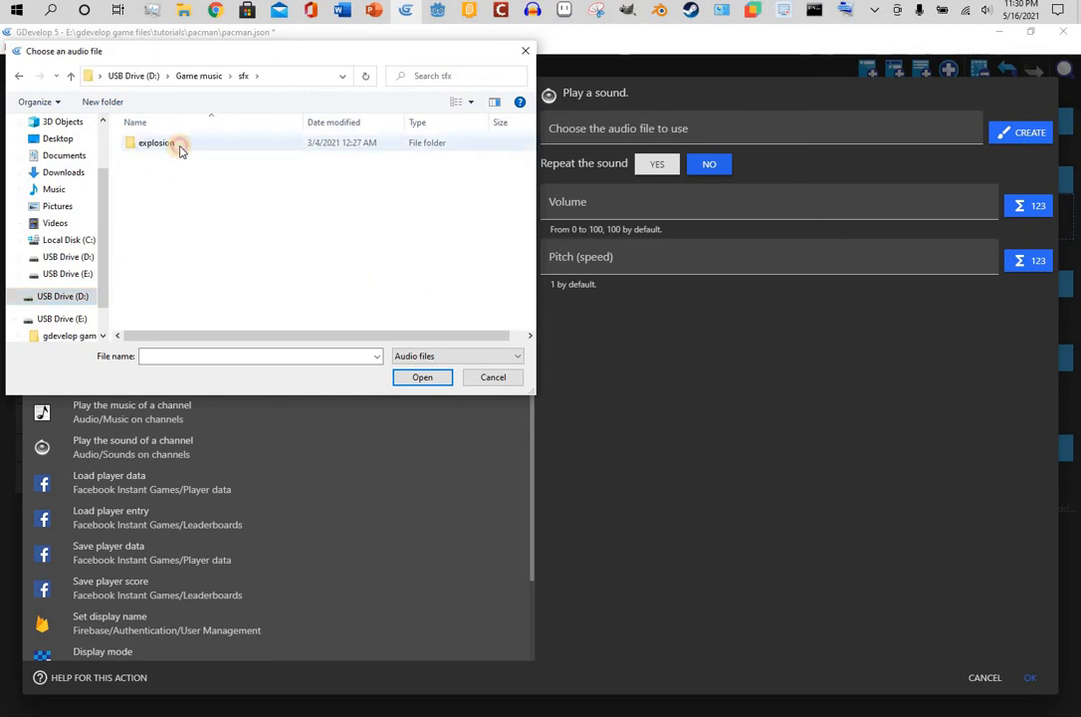
pyautogui.doubleClick(177, 144)
pyautogui.click(169, 203)
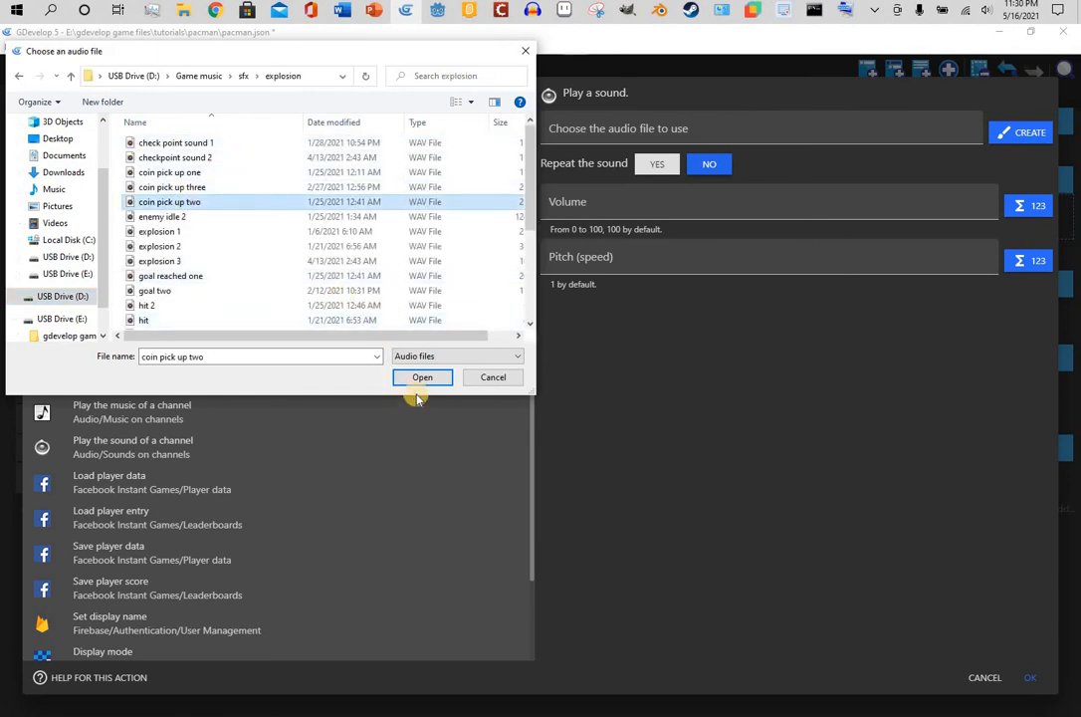
pyautogui.click(422, 377)
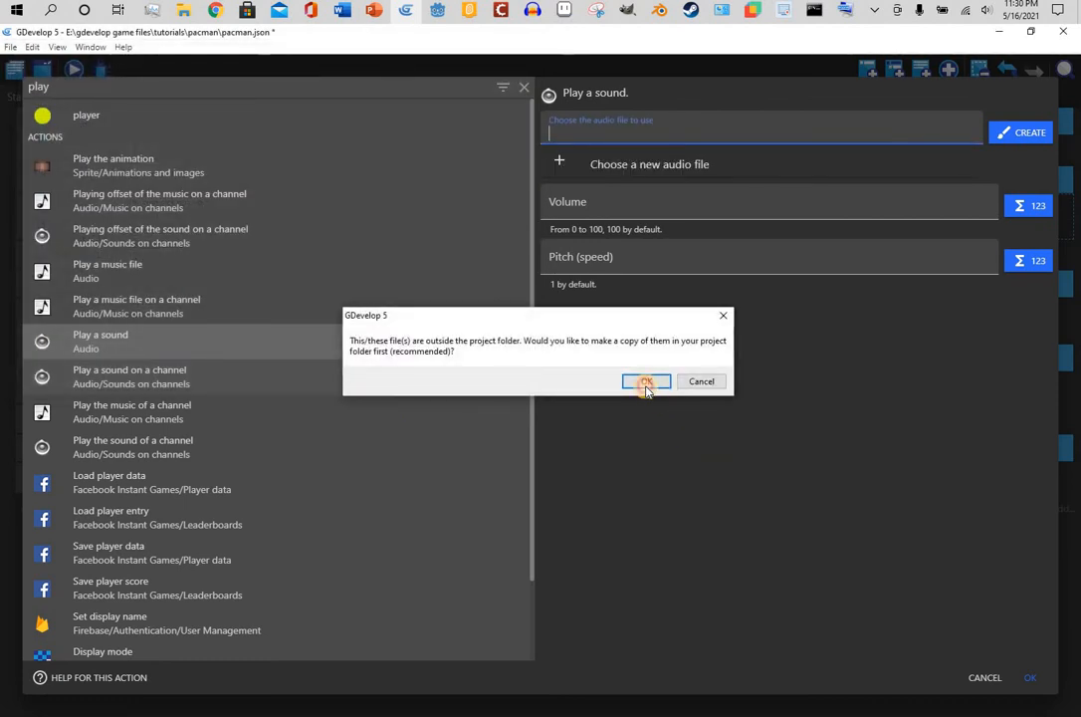
pyautogui.click(646, 384)
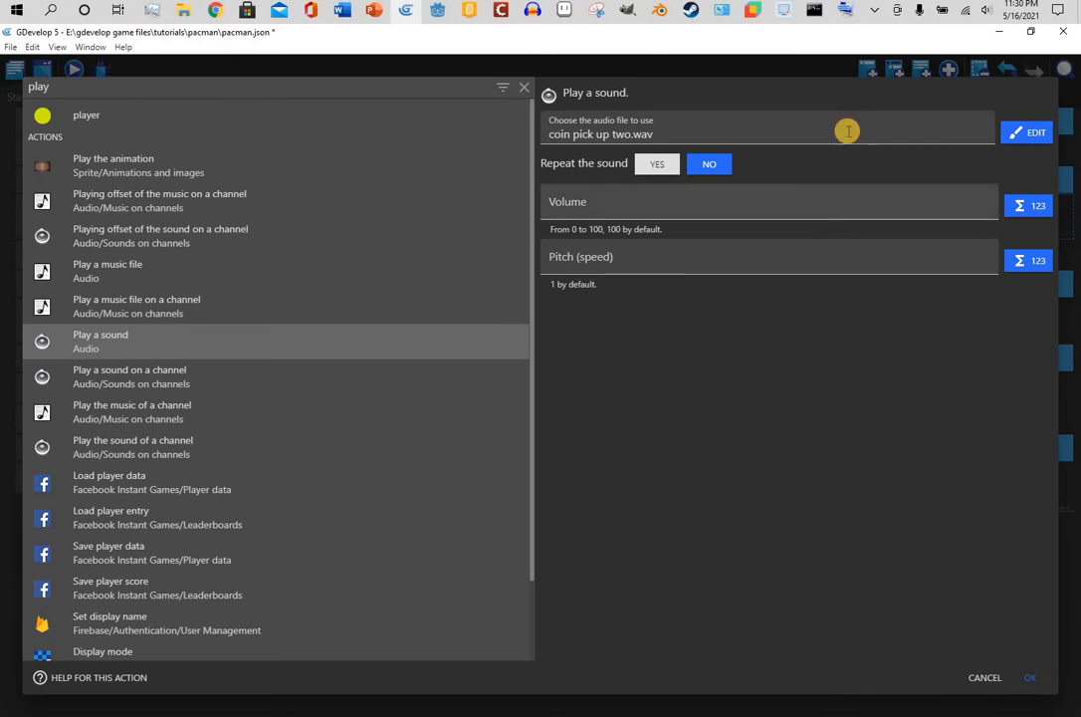
pyautogui.press('Tab')
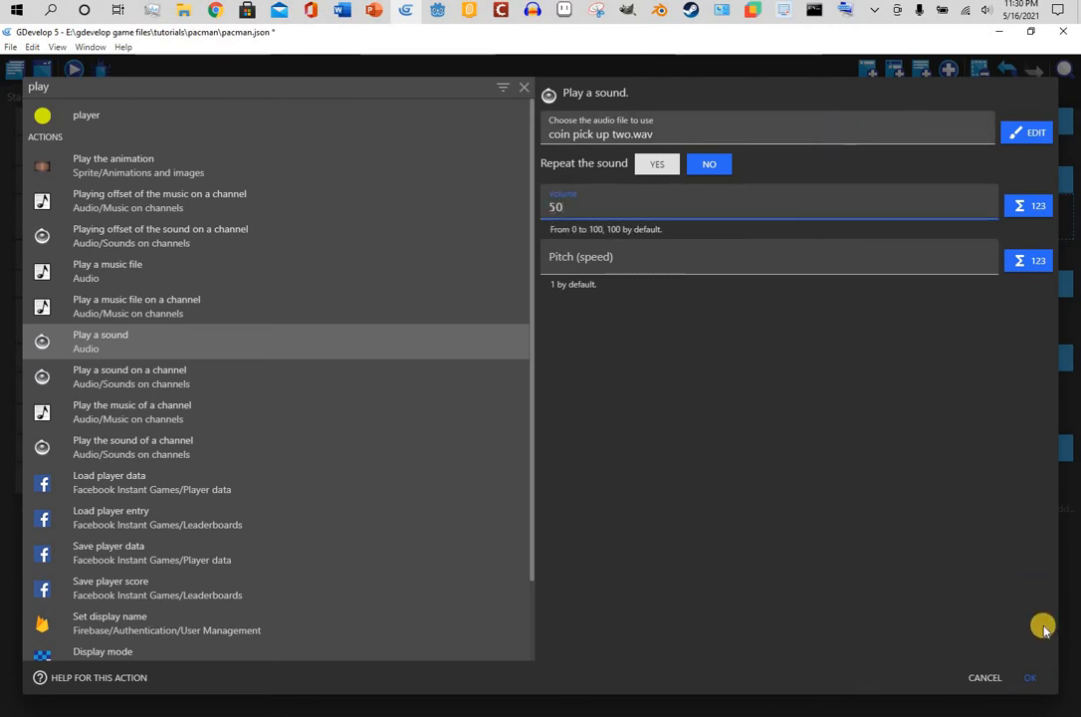
pyautogui.click(1030, 677)
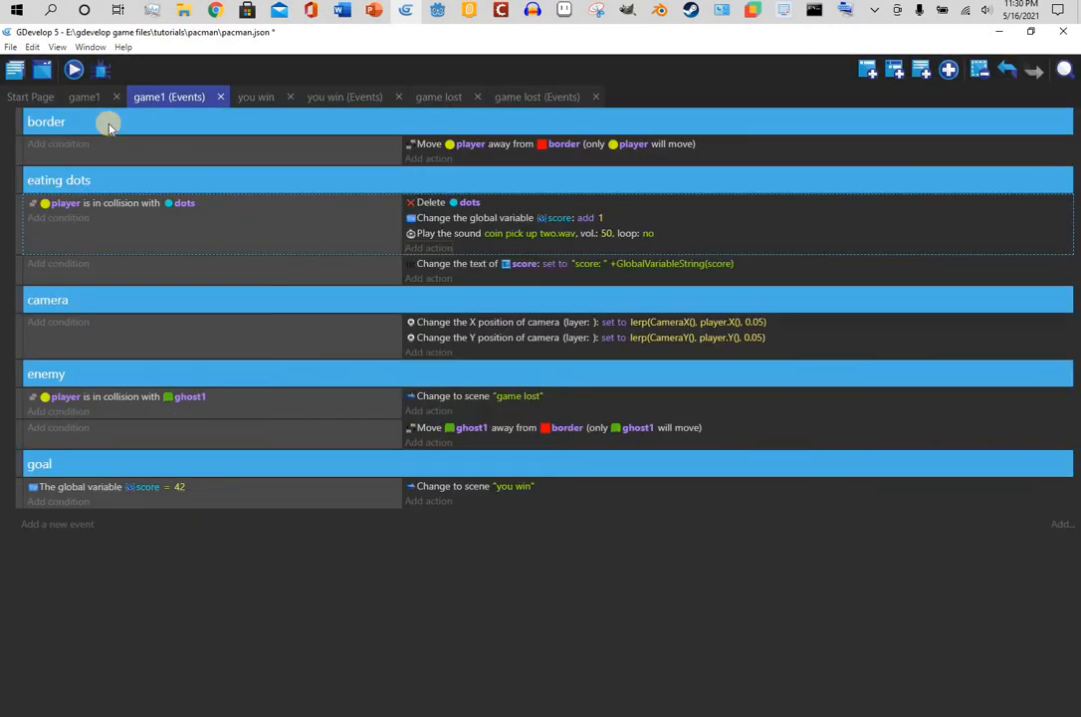
# Preview the game, steer the player through the maze eating dots to test the pick-up sound, and close the preview
pyautogui.click(74, 70)
pyautogui.press('Right')
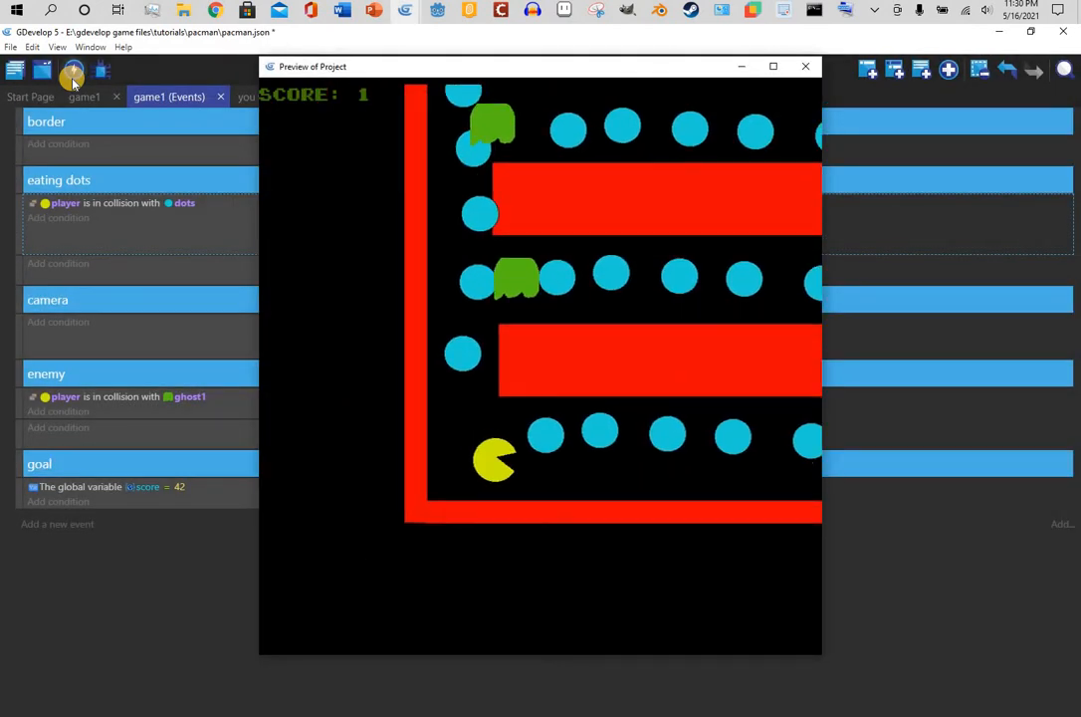
pyautogui.press('Right')
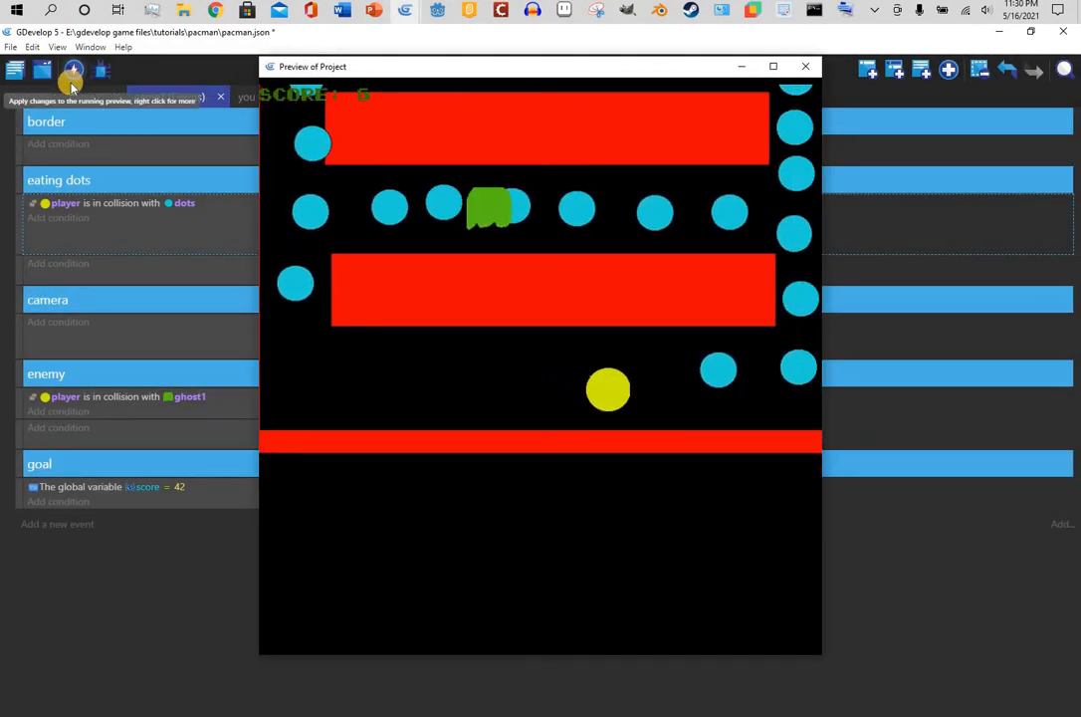
pyautogui.press('Up')
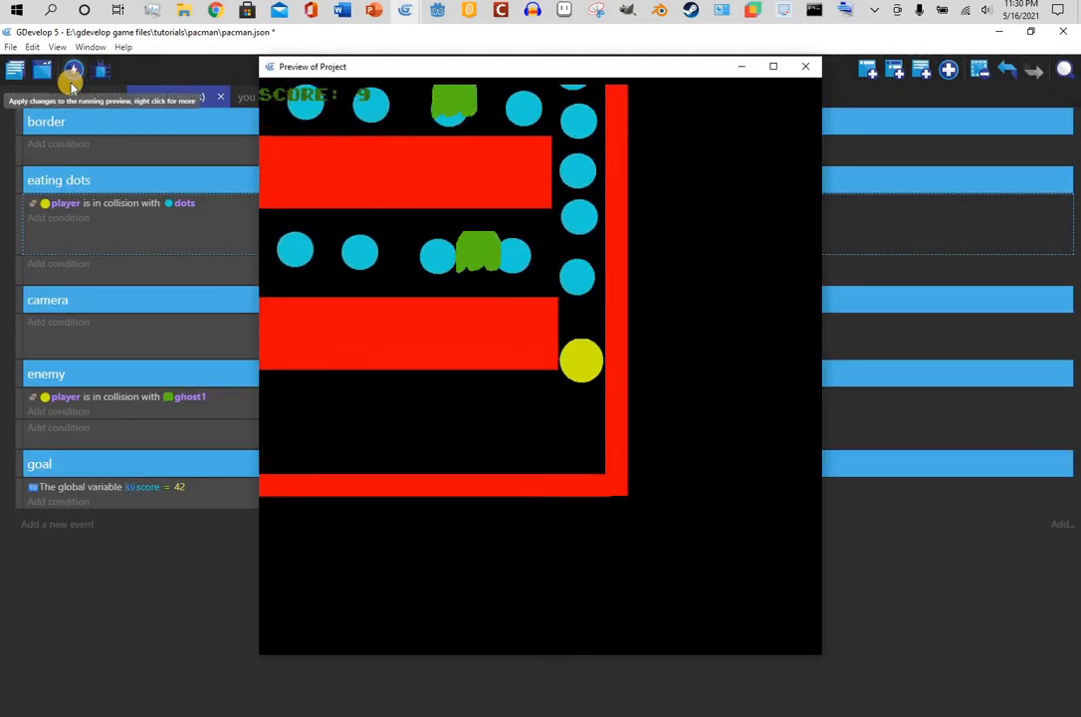
pyautogui.press('Down')
pyautogui.press('Left')
pyautogui.press('Up')
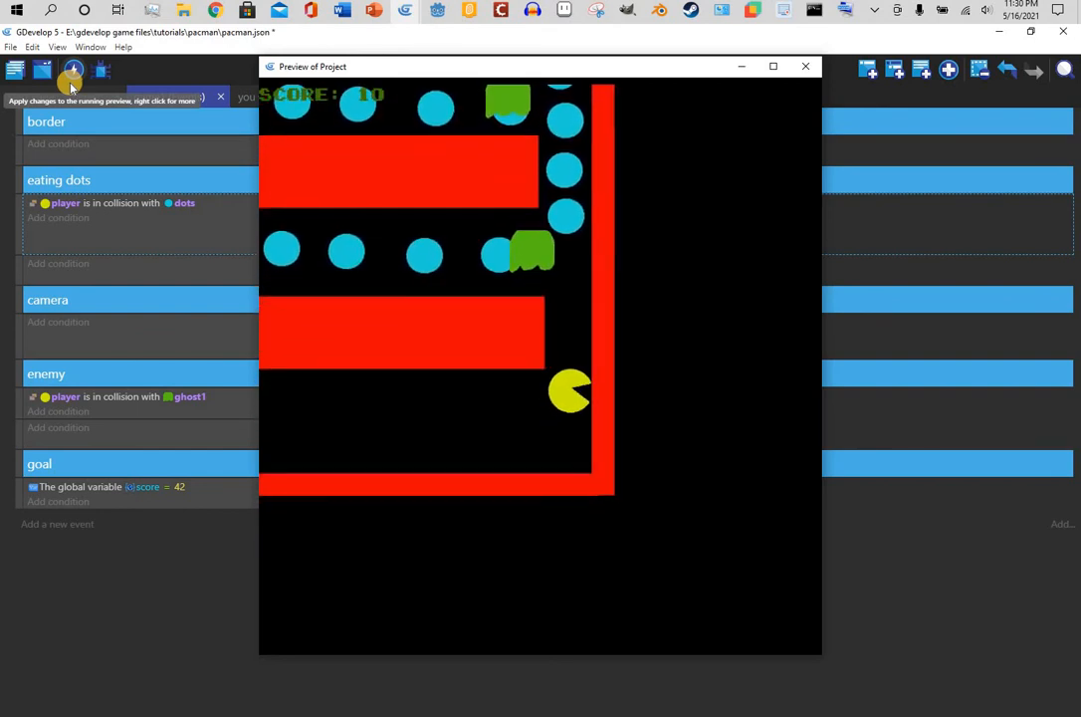
pyautogui.press('Left')
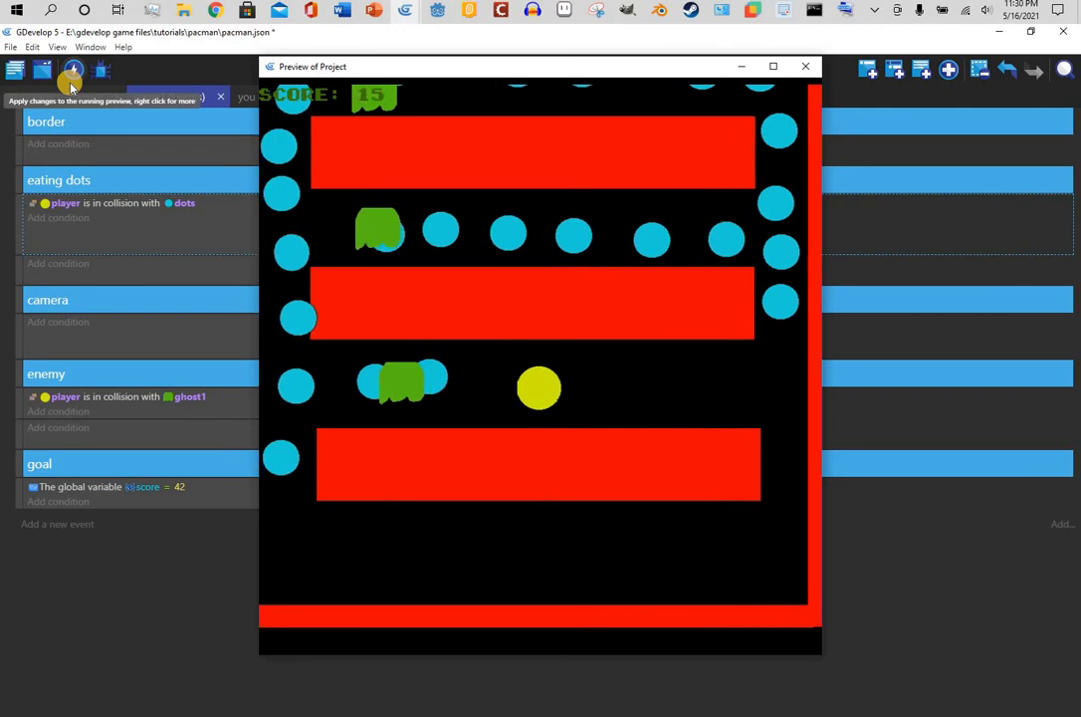
pyautogui.press('Right')
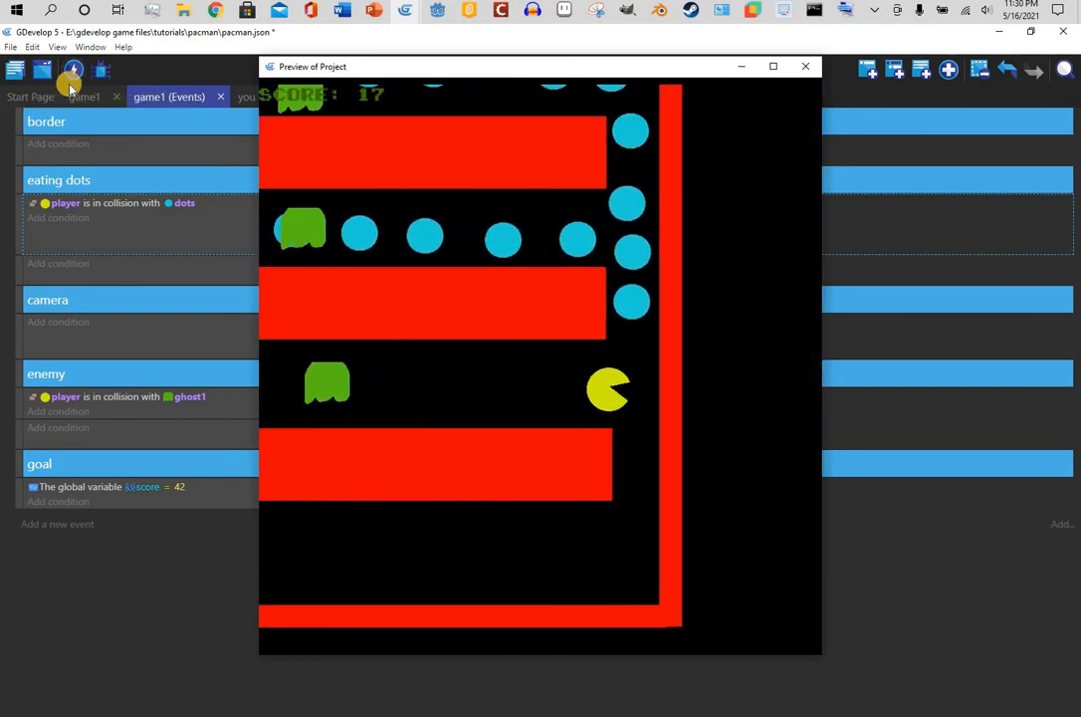
pyautogui.press('Up')
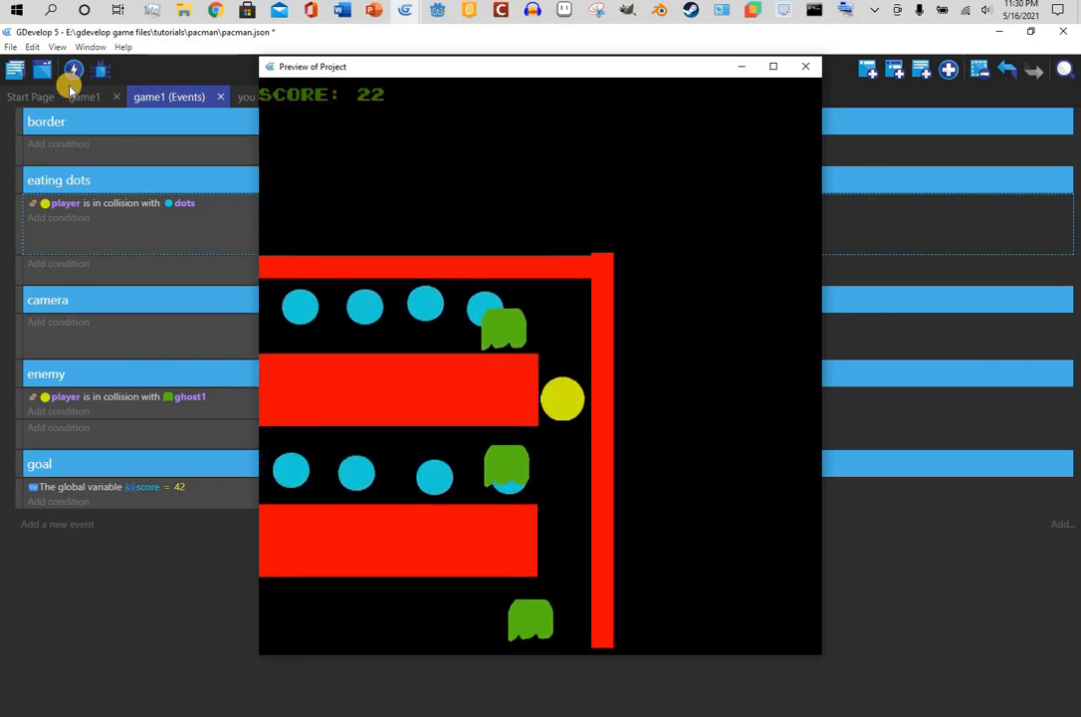
pyautogui.press('Left')
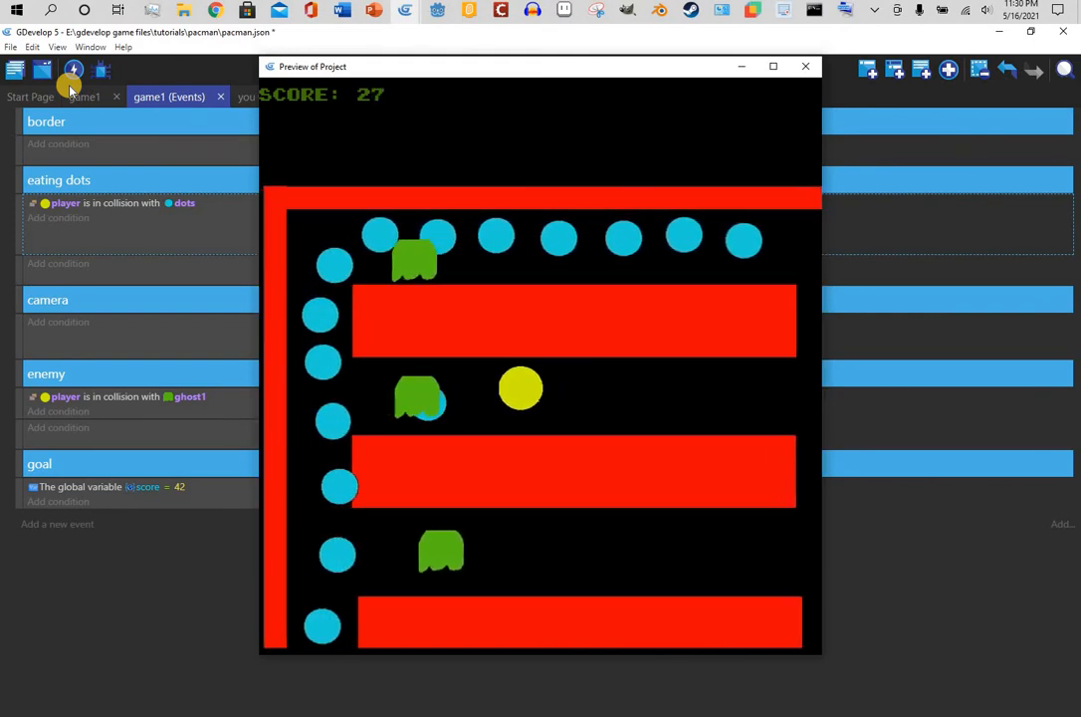
pyautogui.press('Right')
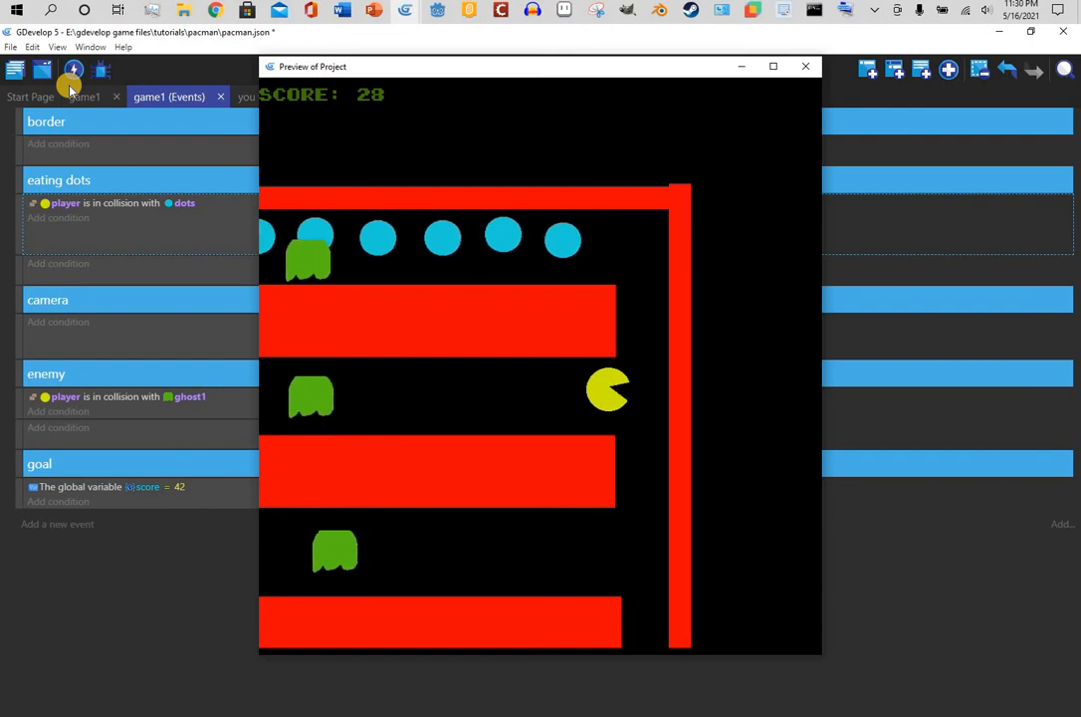
pyautogui.press('Up')
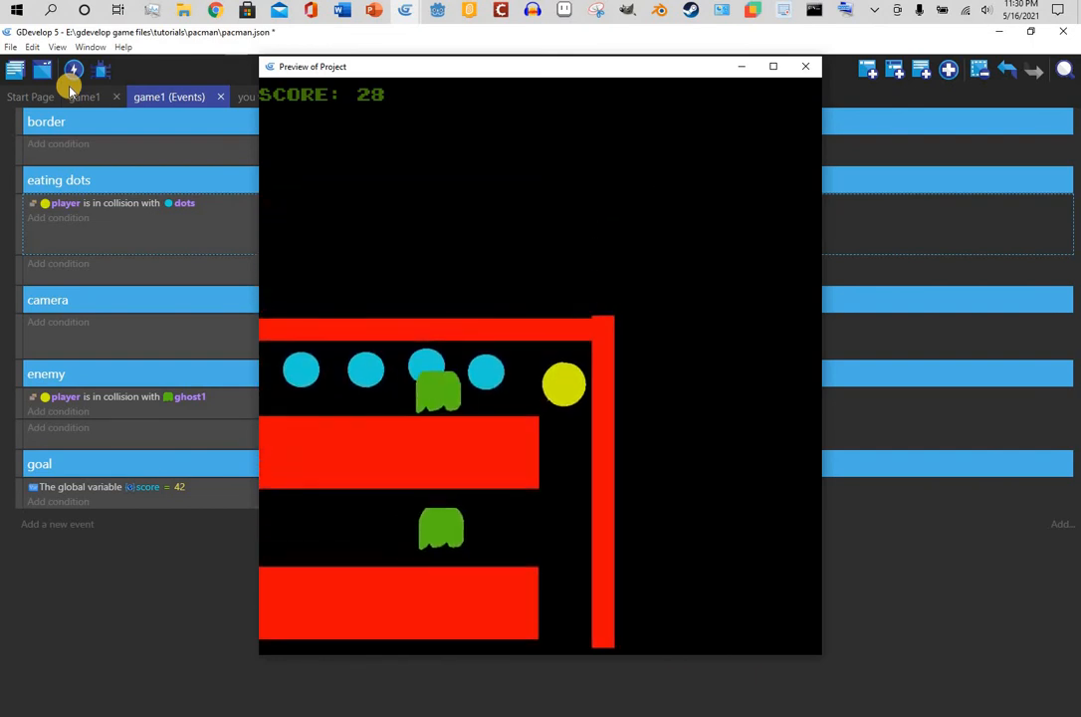
pyautogui.press('Down')
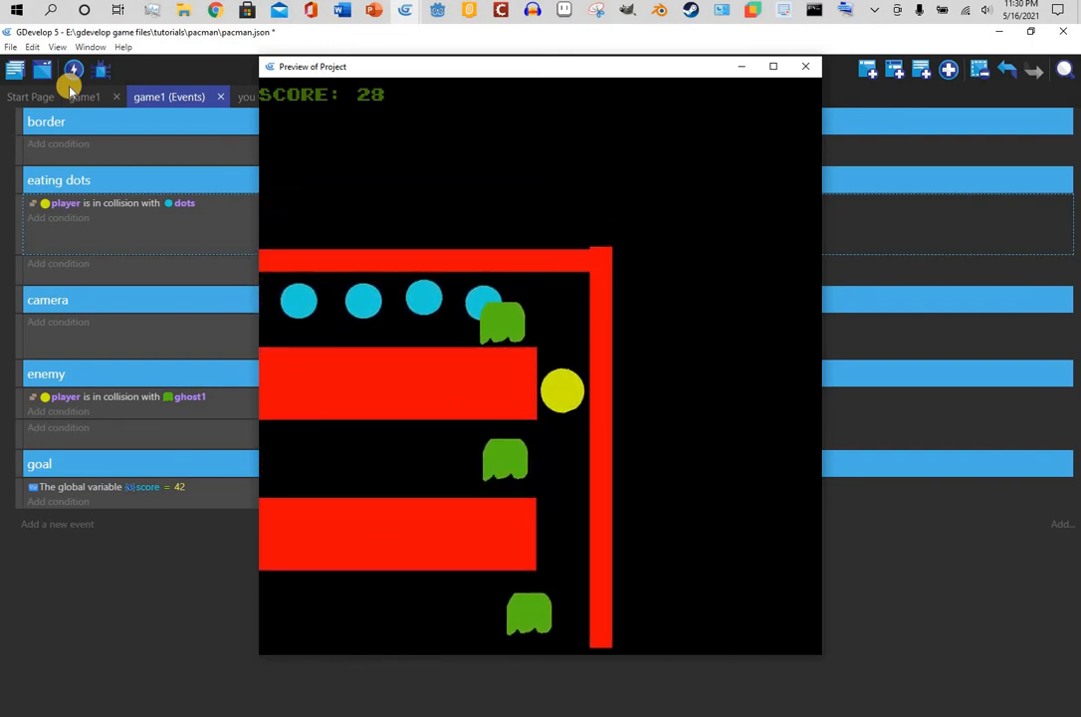
pyautogui.press('Up')
pyautogui.press('Left')
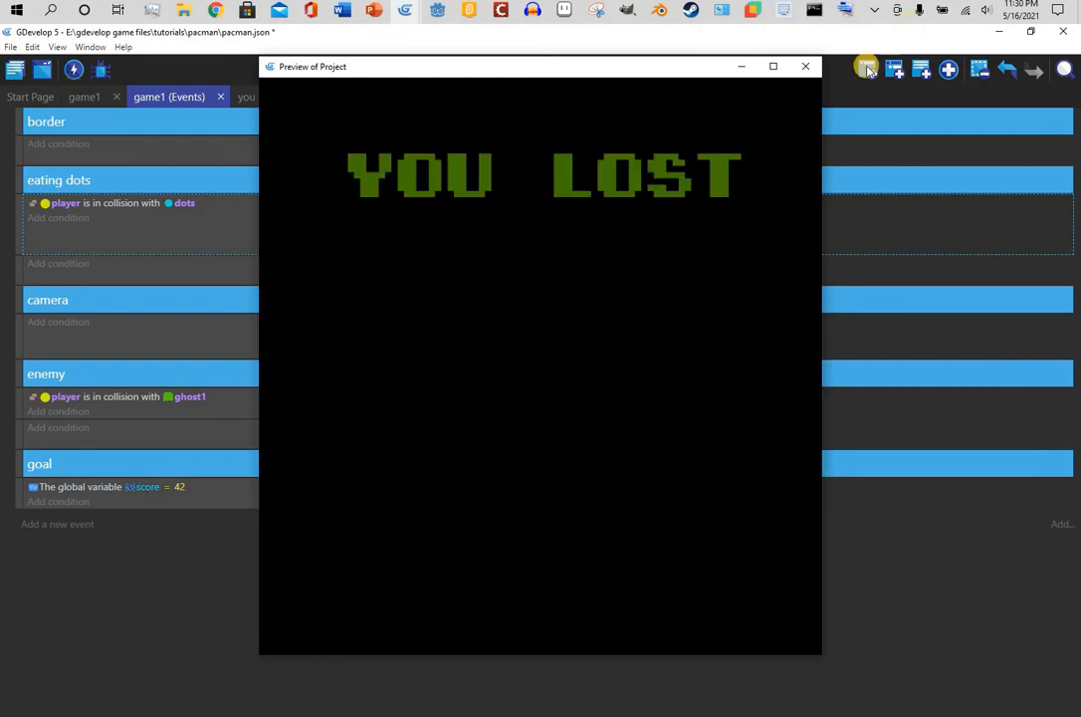
pyautogui.click(805, 67)
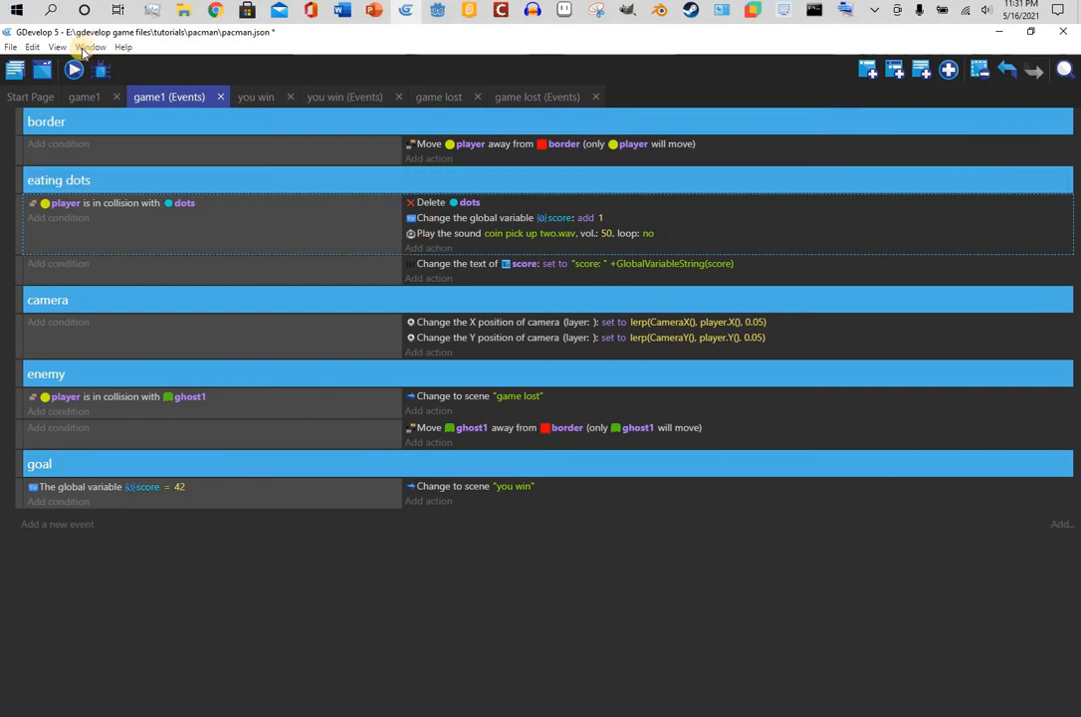
# Add a new scene to the project and move it up to first place in the scene list, above game1
pyautogui.click(17, 75)
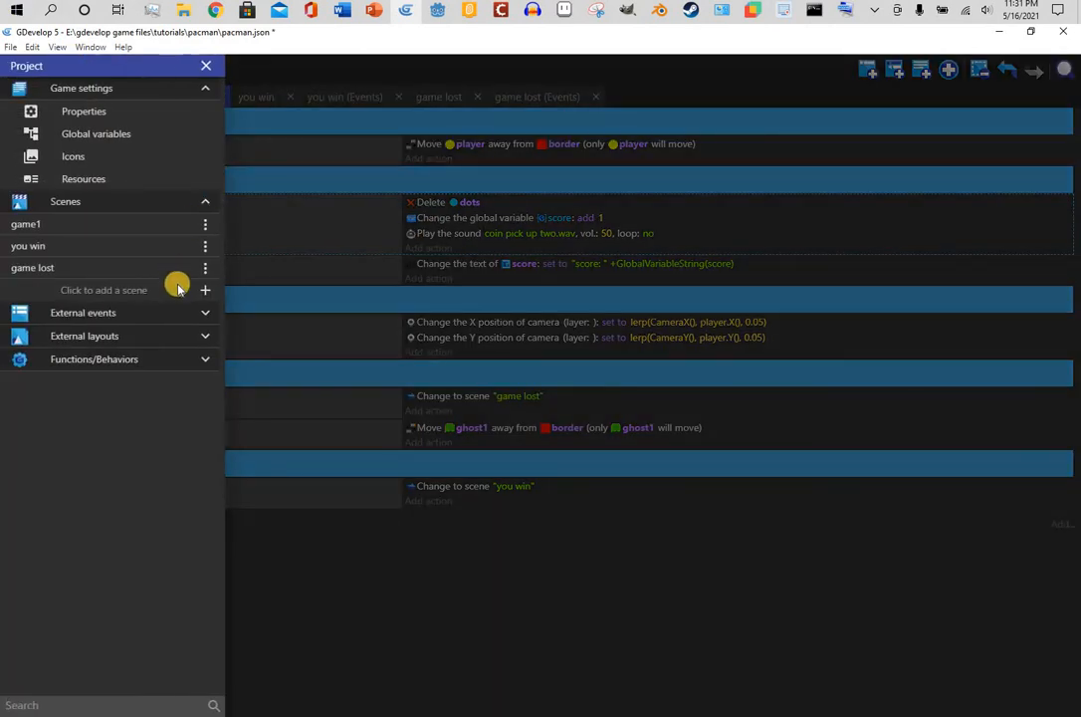
pyautogui.click(206, 294)
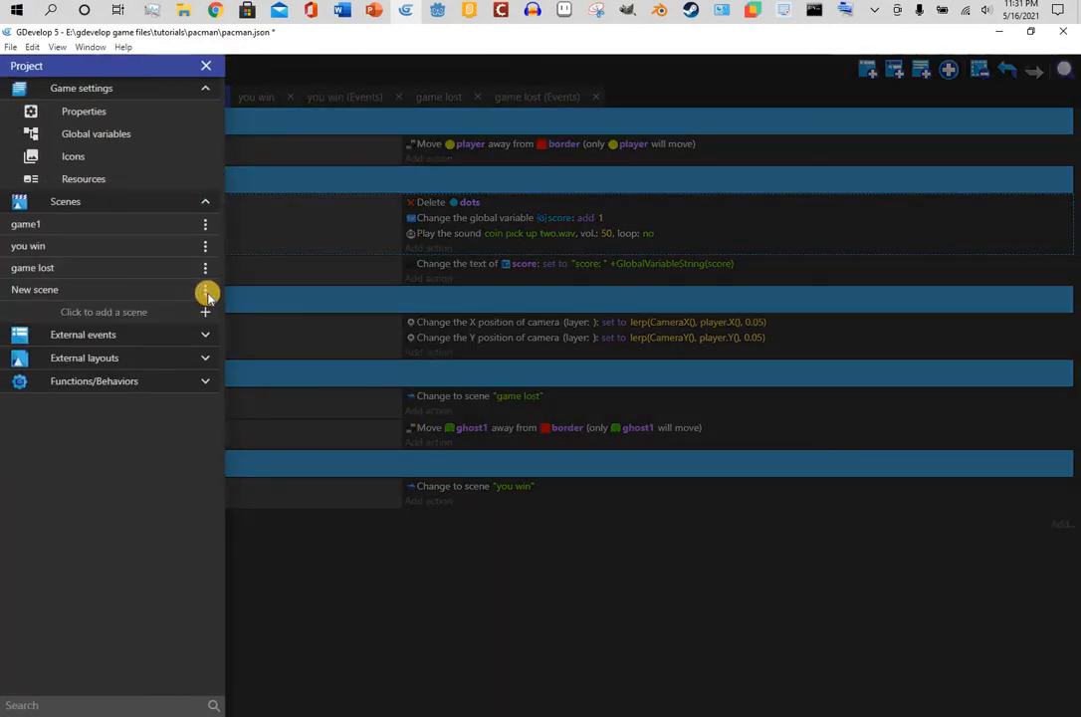
pyautogui.click(206, 289)
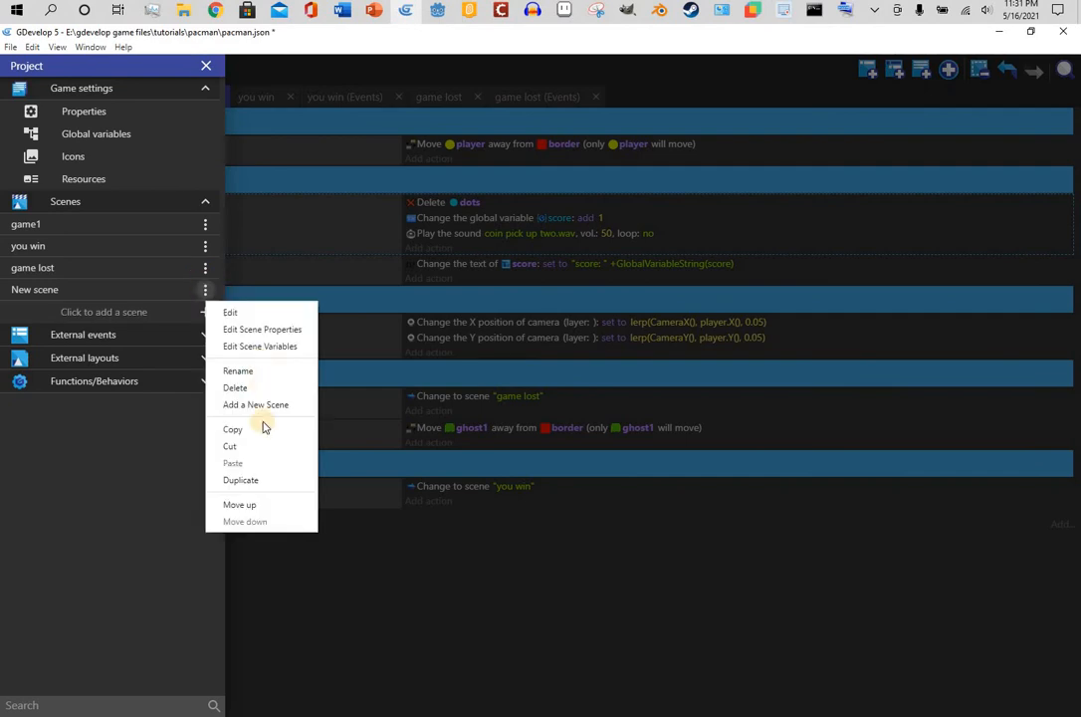
pyautogui.click(238, 502)
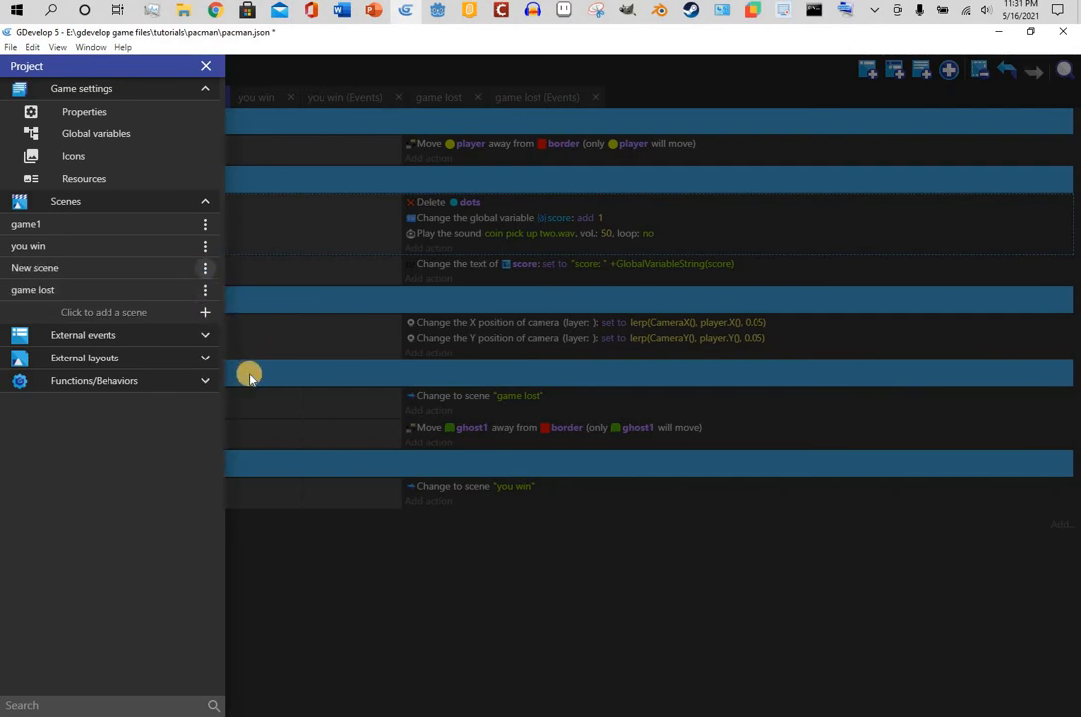
pyautogui.click(205, 268)
pyautogui.click(244, 481)
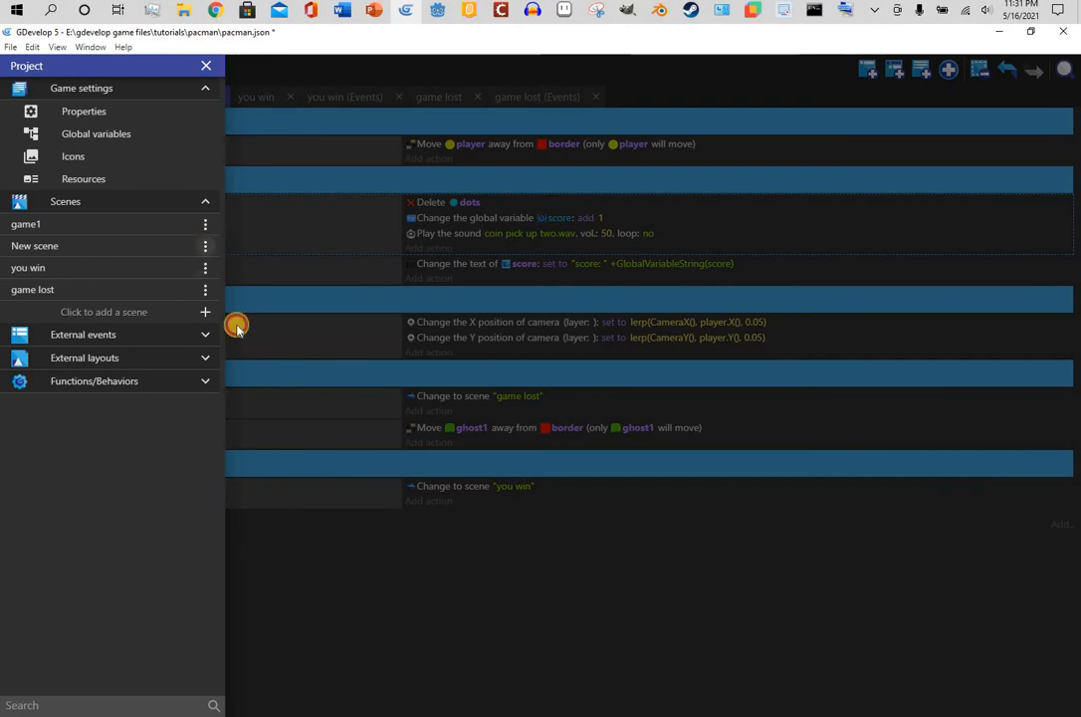
pyautogui.click(205, 246)
pyautogui.click(239, 459)
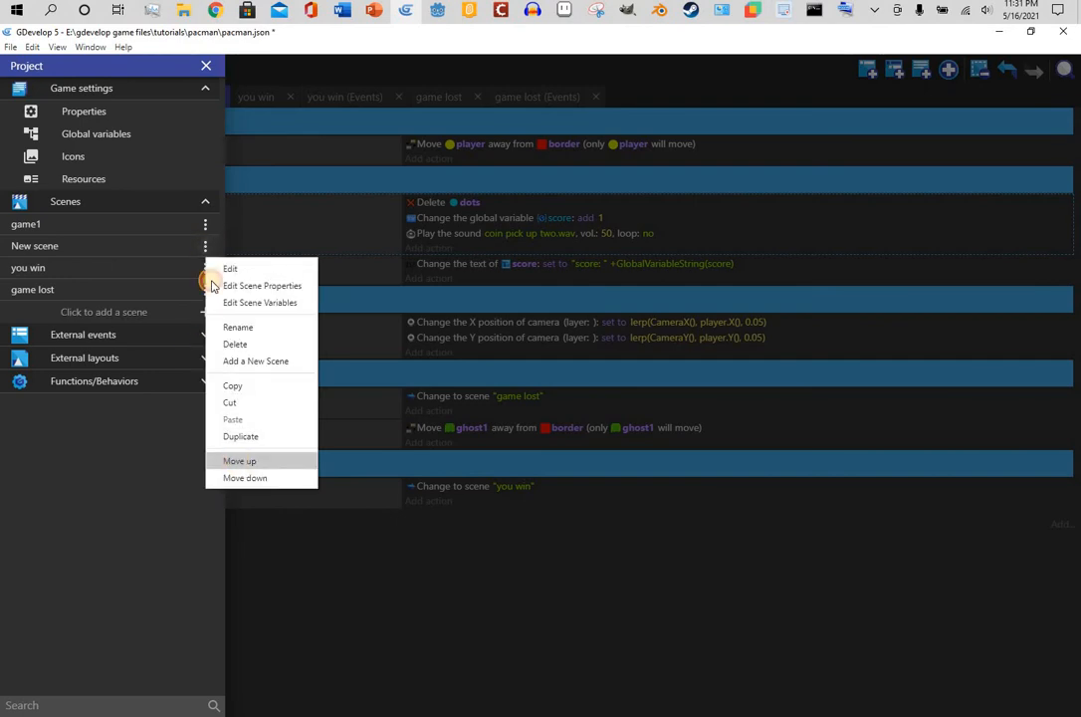
# Rename the new first scene as menu and close the project manager
pyautogui.click(205, 227)
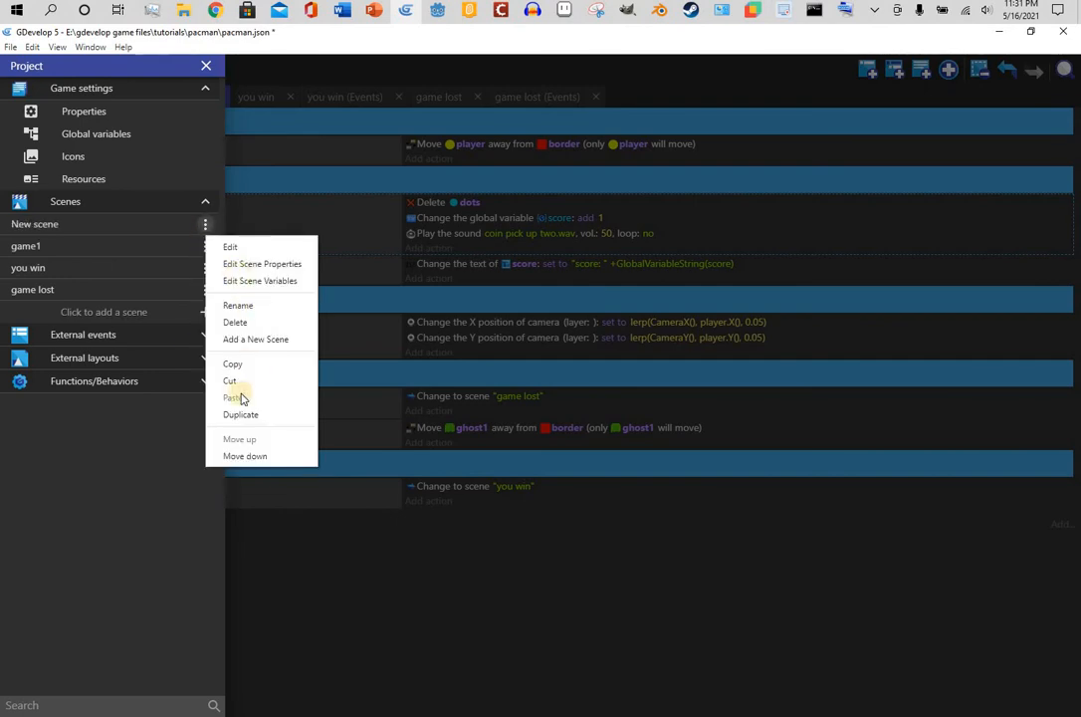
pyautogui.click(247, 308)
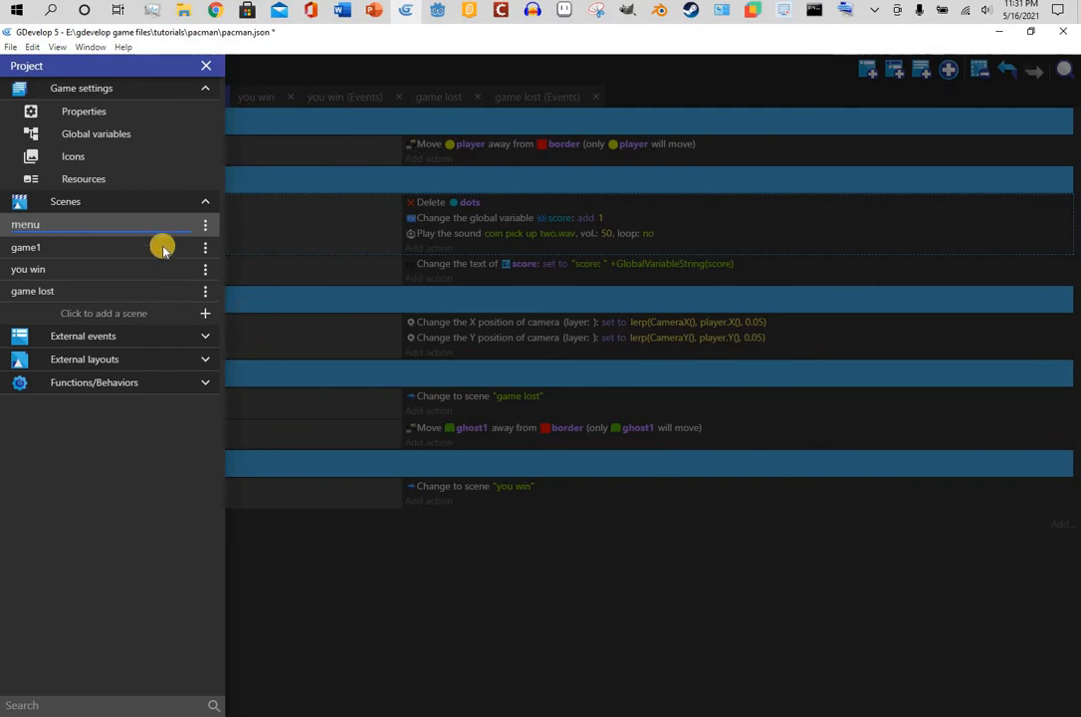
pyautogui.click(206, 66)
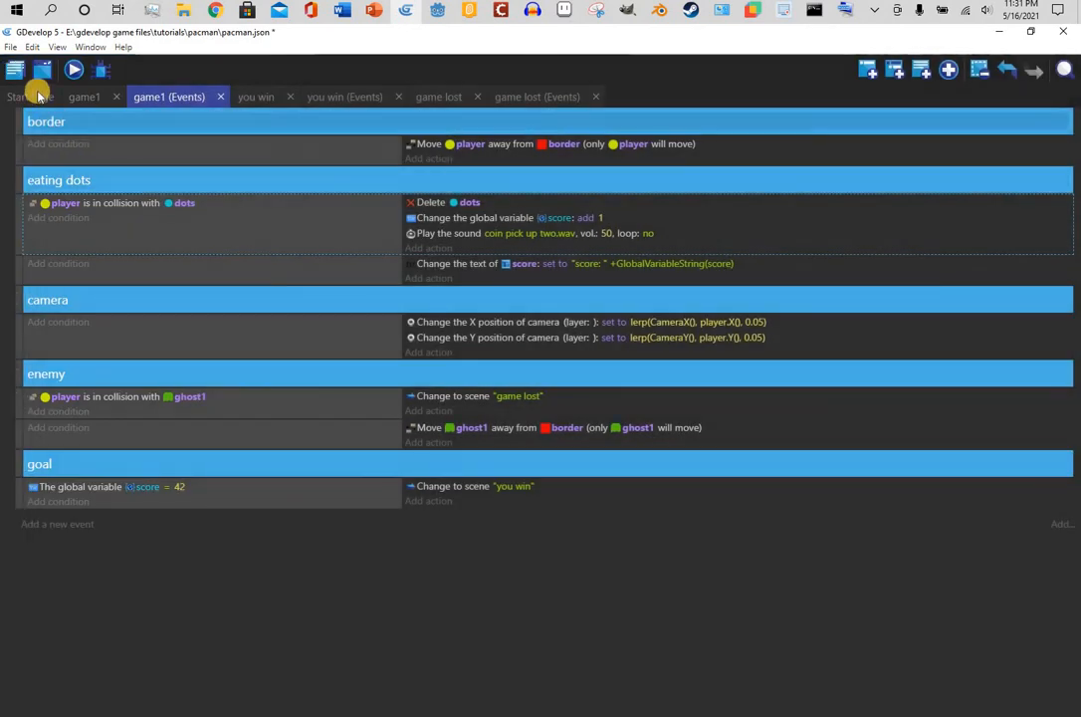
# Open the menu scene from the project's scene list for editing
pyautogui.click(10, 47)
pyautogui.click(33, 67)
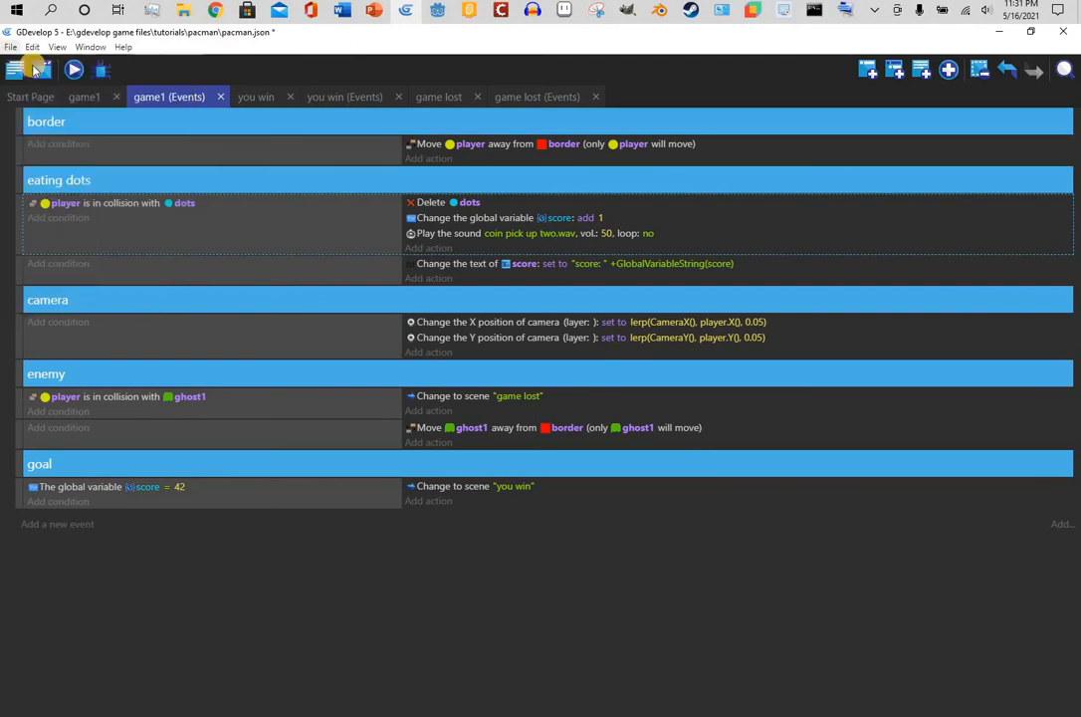
pyautogui.click(12, 70)
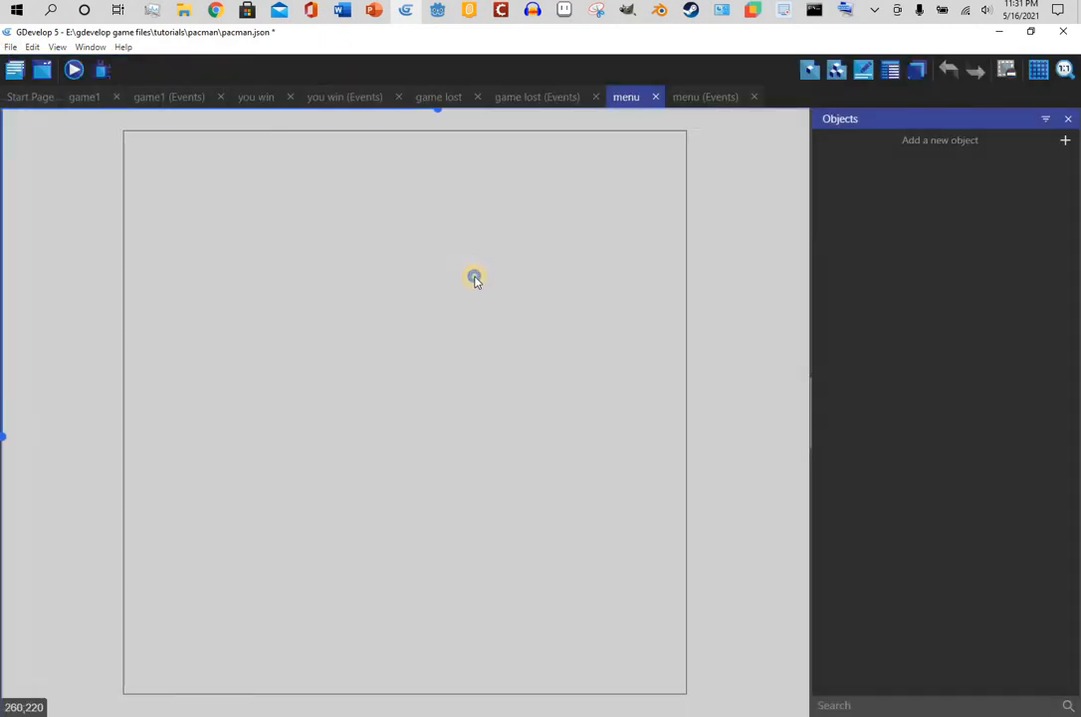
# Set the menu scene's background colour to black in the scene properties
pyautogui.rightClick(476, 279)
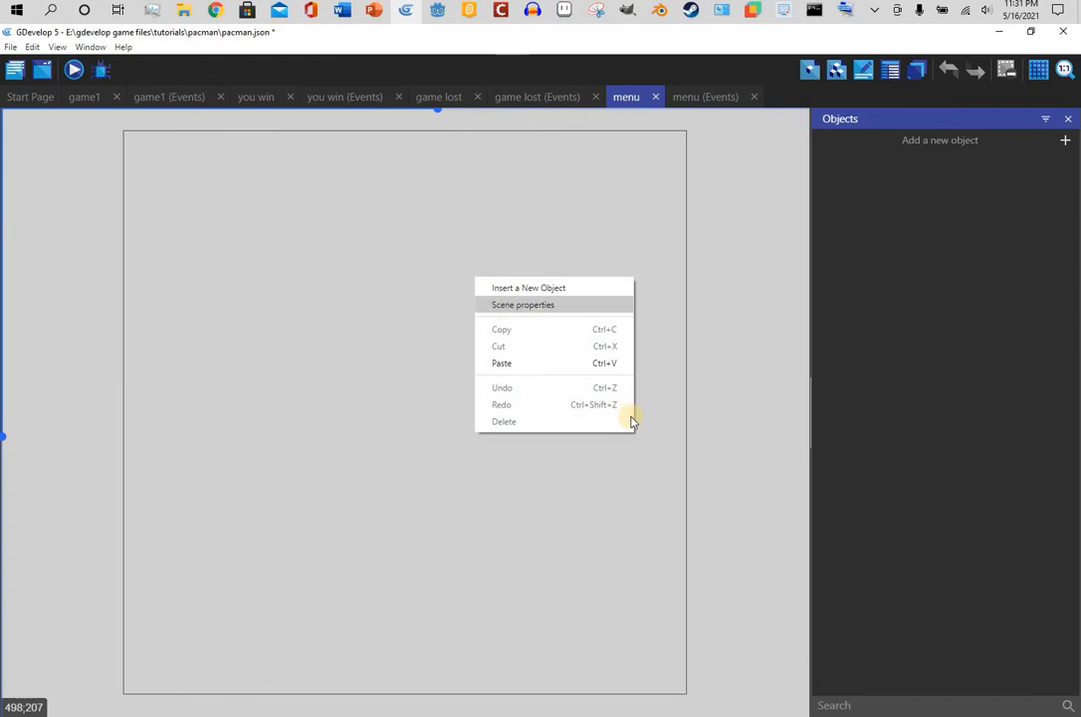
pyautogui.press('Return')
pyautogui.click(724, 396)
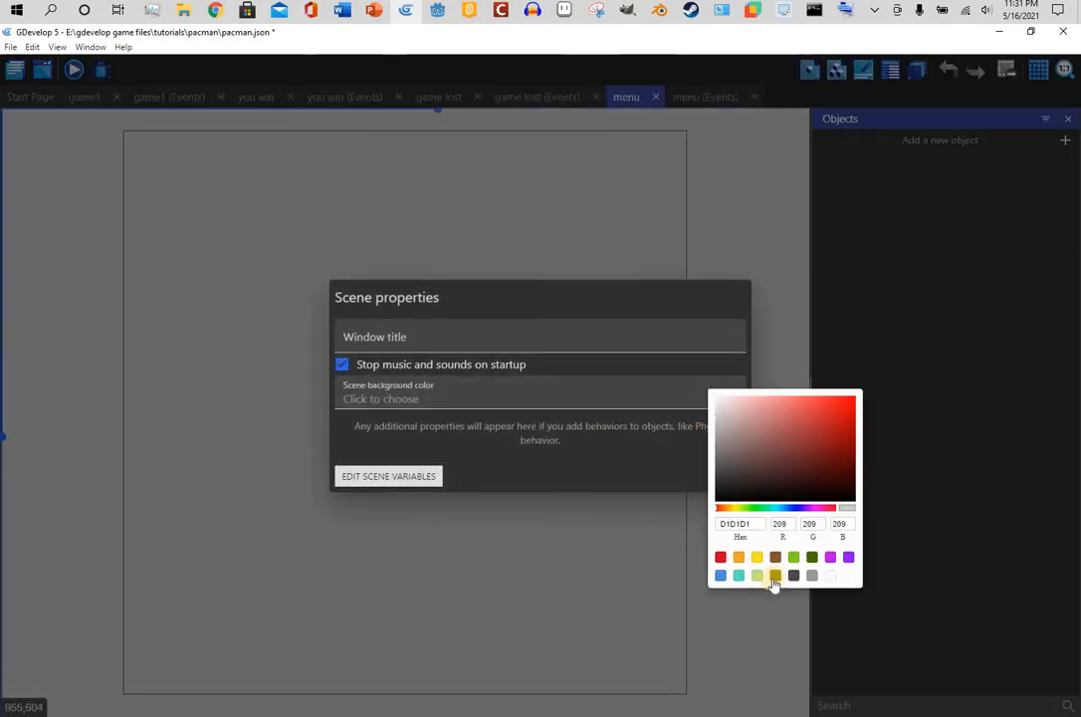
pyautogui.click(774, 575)
pyautogui.click(692, 485)
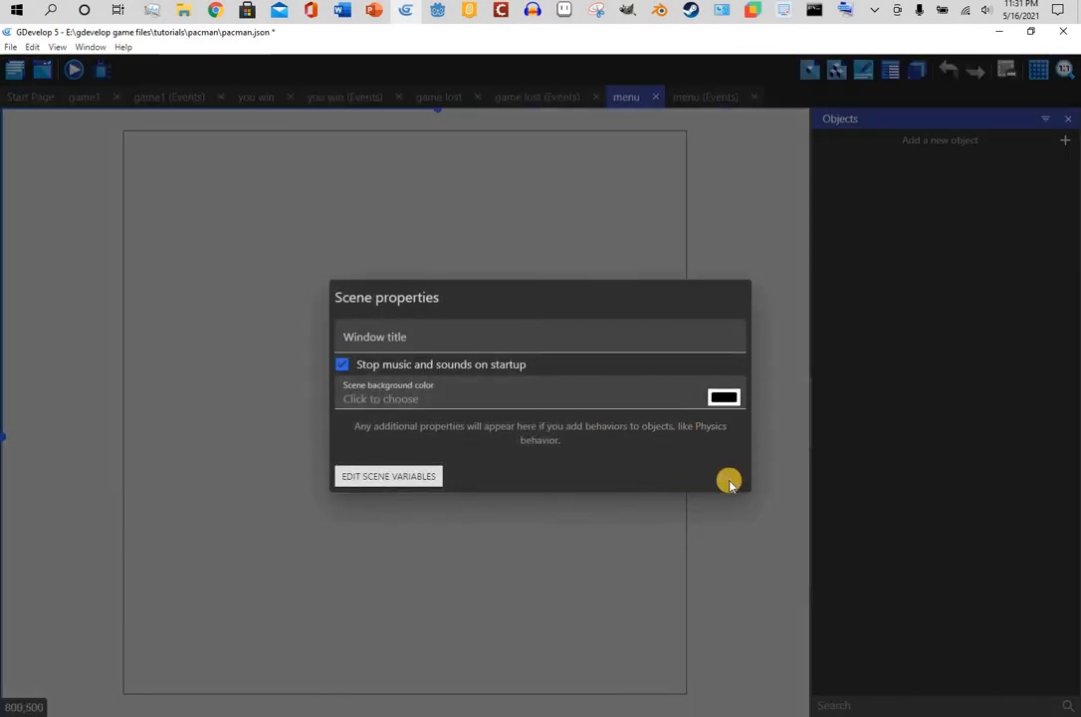
pyautogui.click(728, 478)
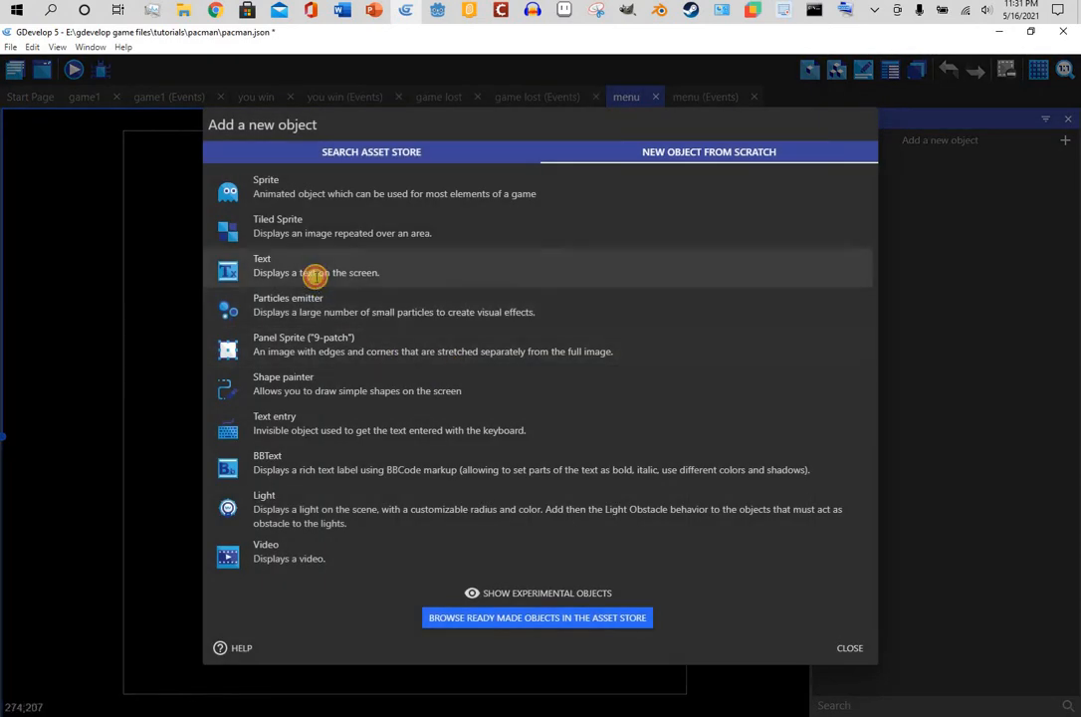
# Add a text object to the menu scene reading "Pacman clone by" followed by the author's full name
pyautogui.click(317, 278)
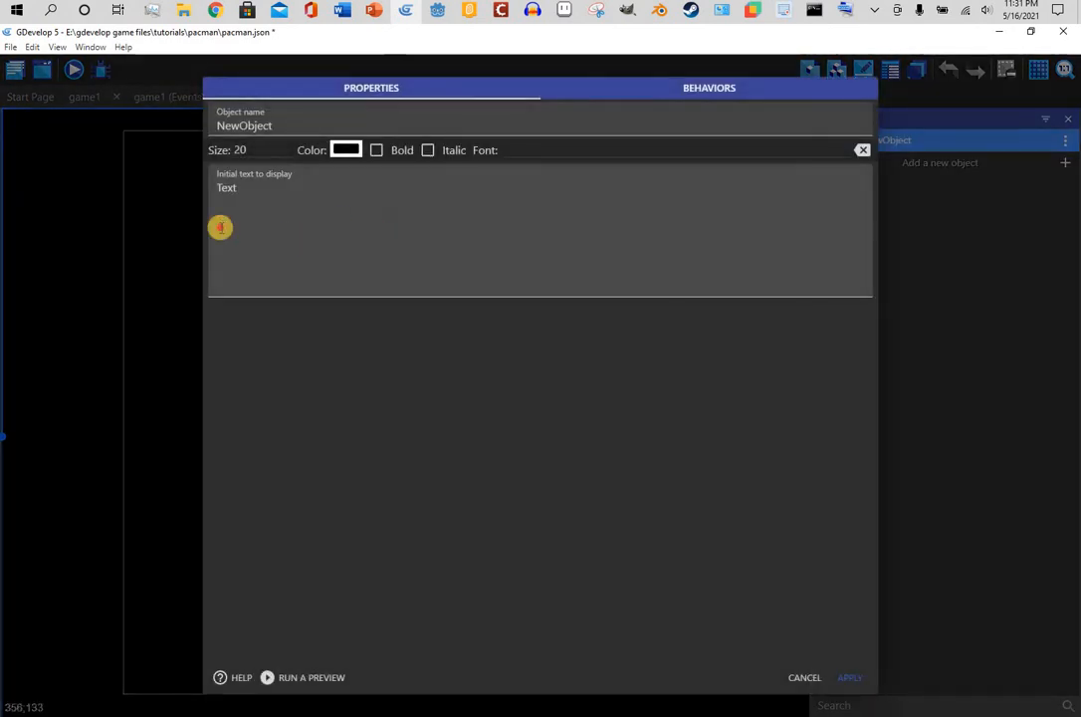
pyautogui.doubleClick(220, 228)
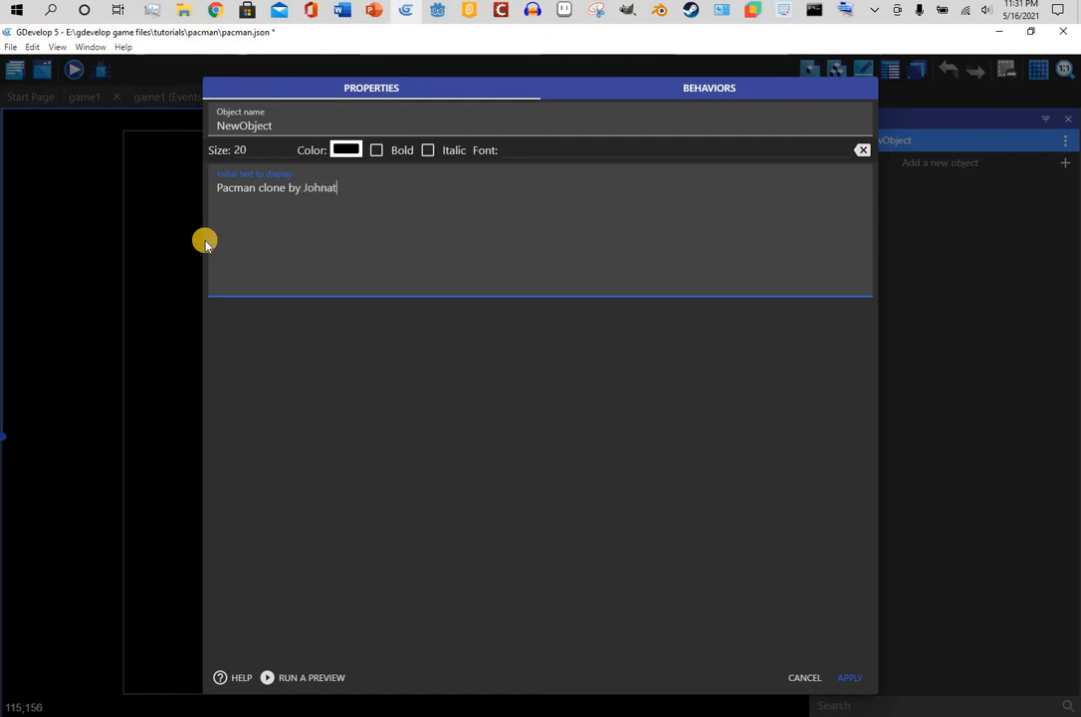
pyautogui.write('han Sparrow')
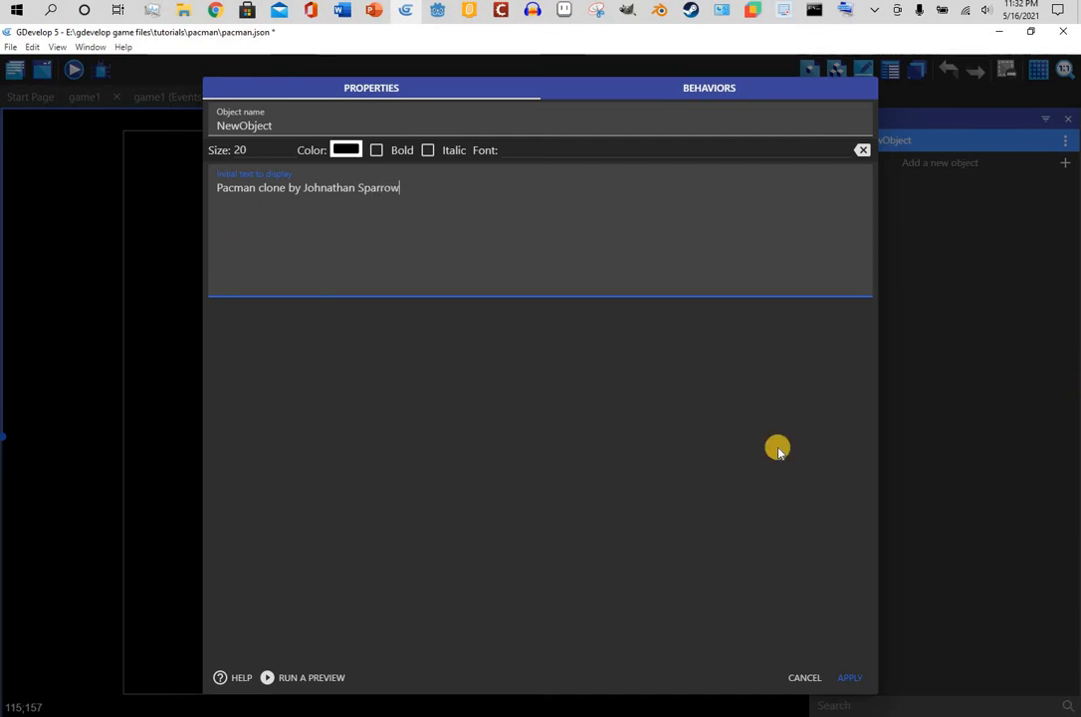
# Set the title text's font to Super Mario Bros. 2.ttf
pyautogui.click(649, 151)
pyautogui.click(654, 175)
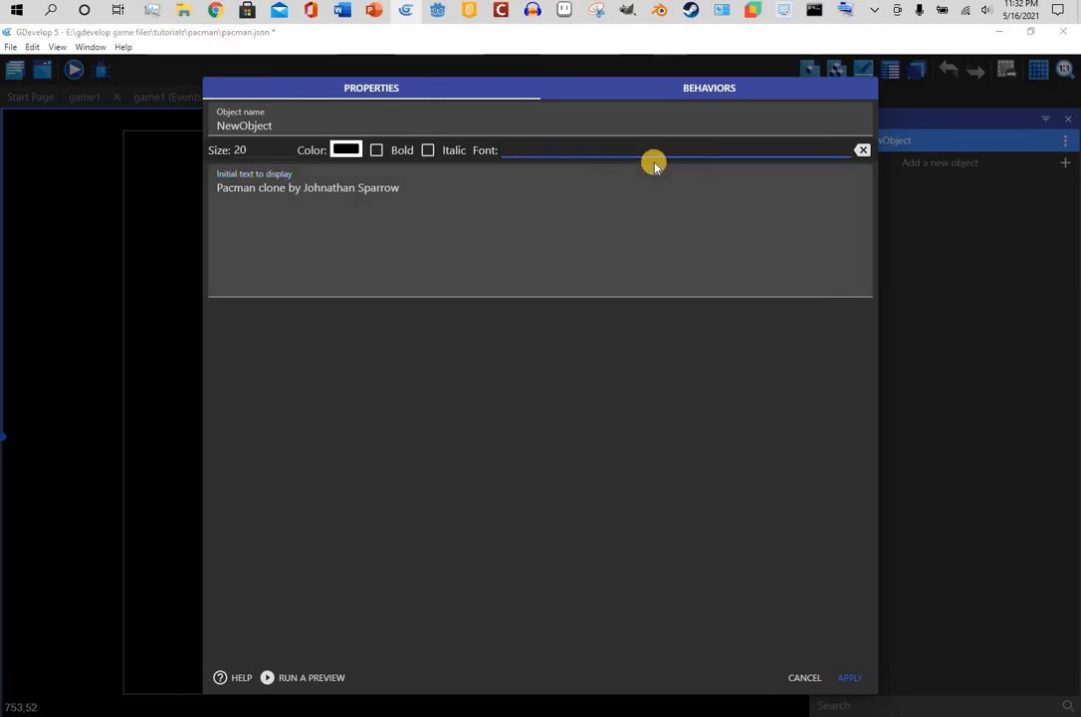
pyautogui.click(520, 57)
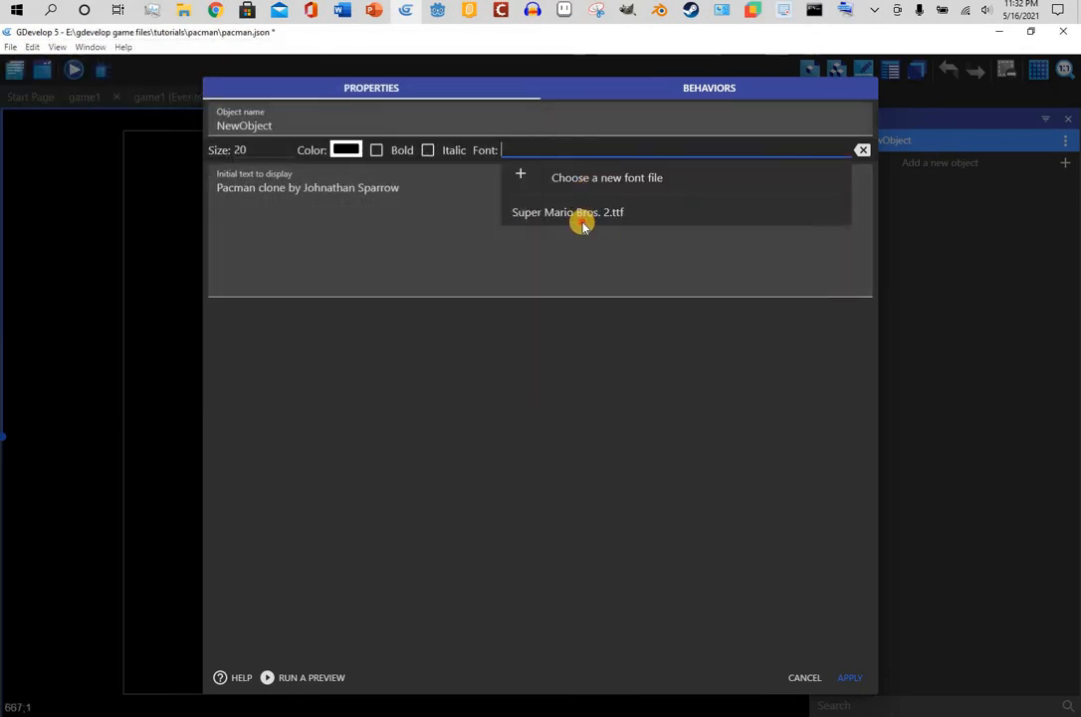
pyautogui.click(582, 221)
# Colour the title text dark green, apply the changes and place it across the upper part of the menu scene
pyautogui.click(348, 146)
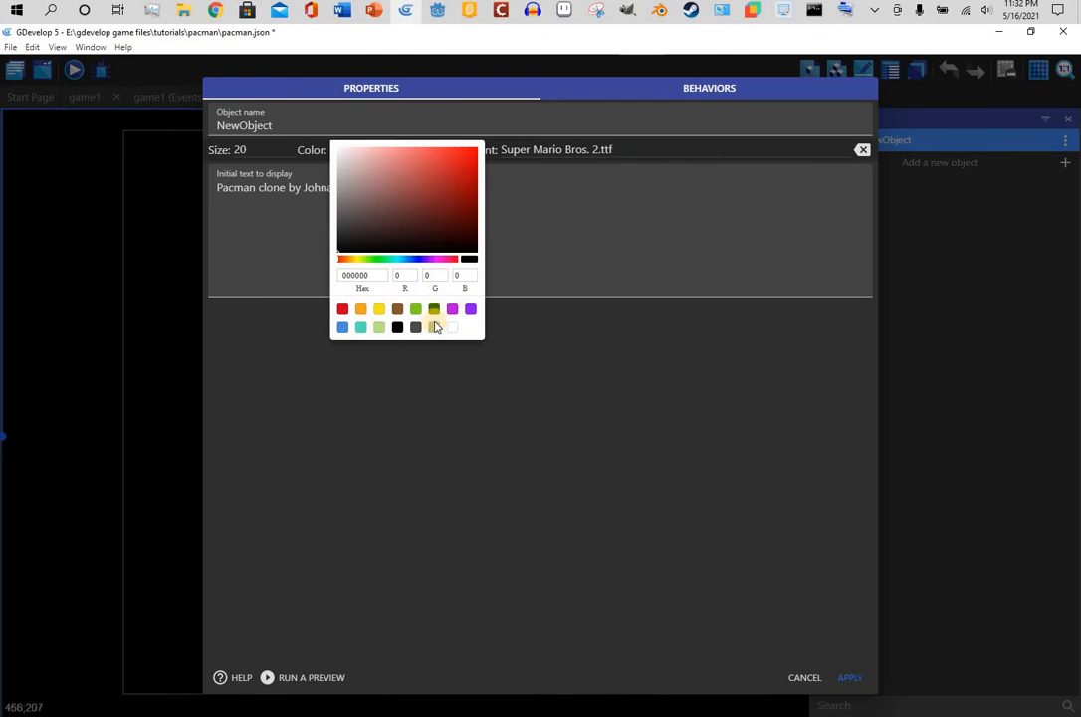
pyautogui.click(435, 317)
pyautogui.click(584, 420)
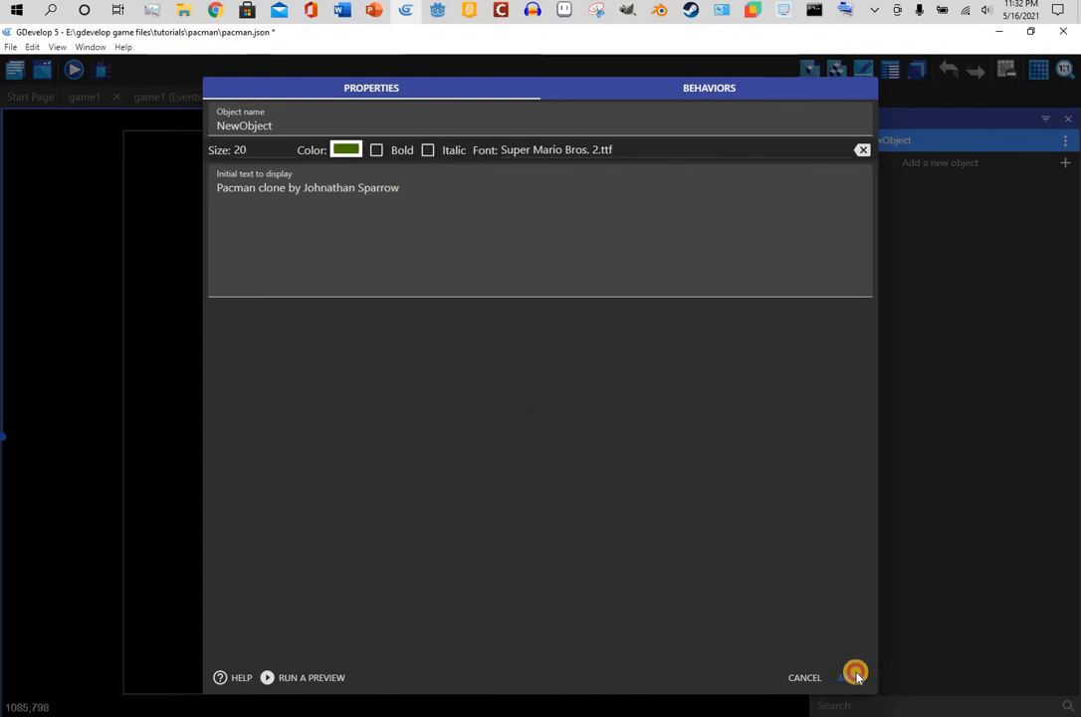
pyautogui.click(986, 226)
pyautogui.moveTo(813, 169)
pyautogui.mouseDown()
pyautogui.moveTo(181, 130)
pyautogui.moveTo(179, 175)
pyautogui.mouseUp()
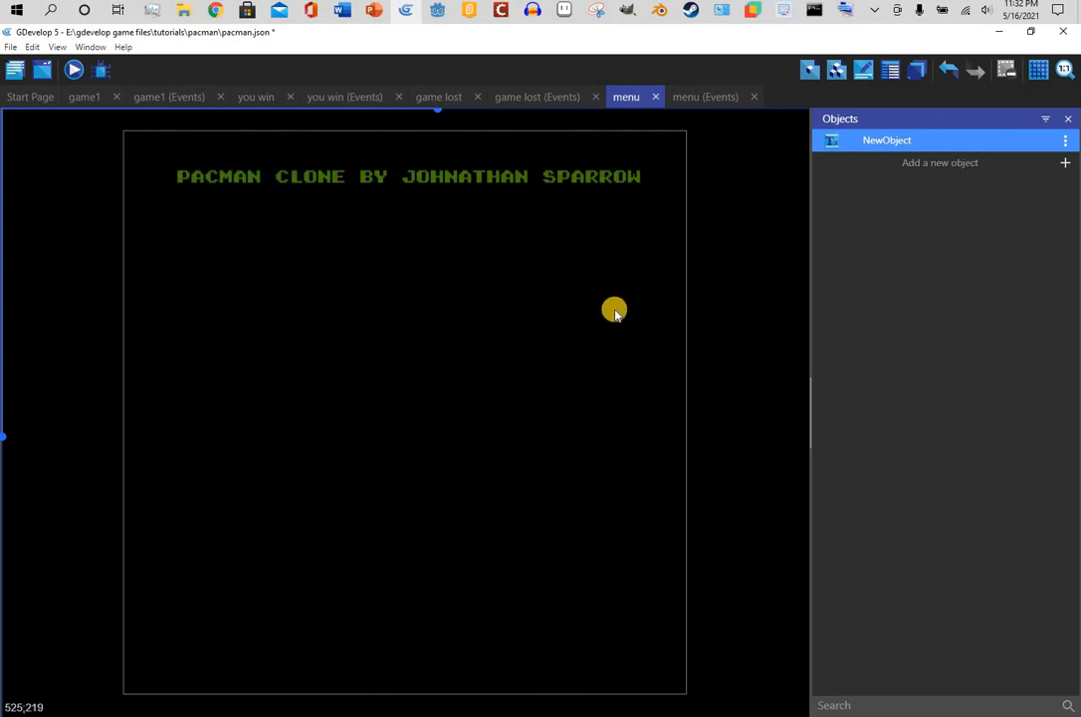
# Add a sprite object and fill its first animation's frame with bright red in Piskel, saving the image
pyautogui.click(1065, 164)
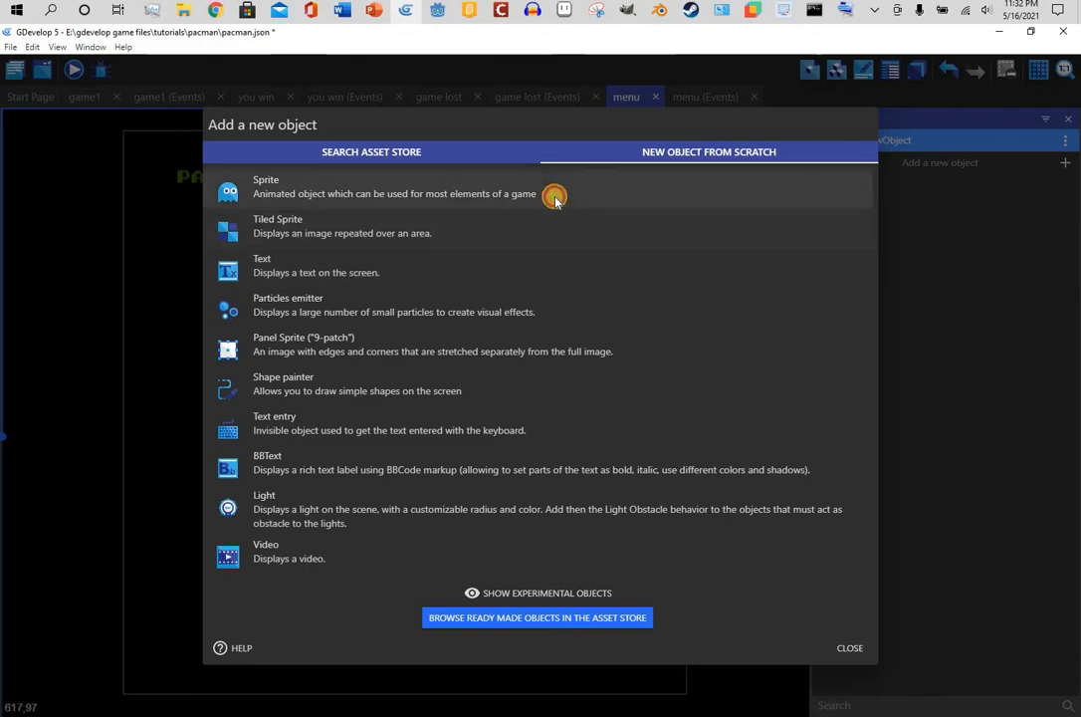
pyautogui.click(554, 196)
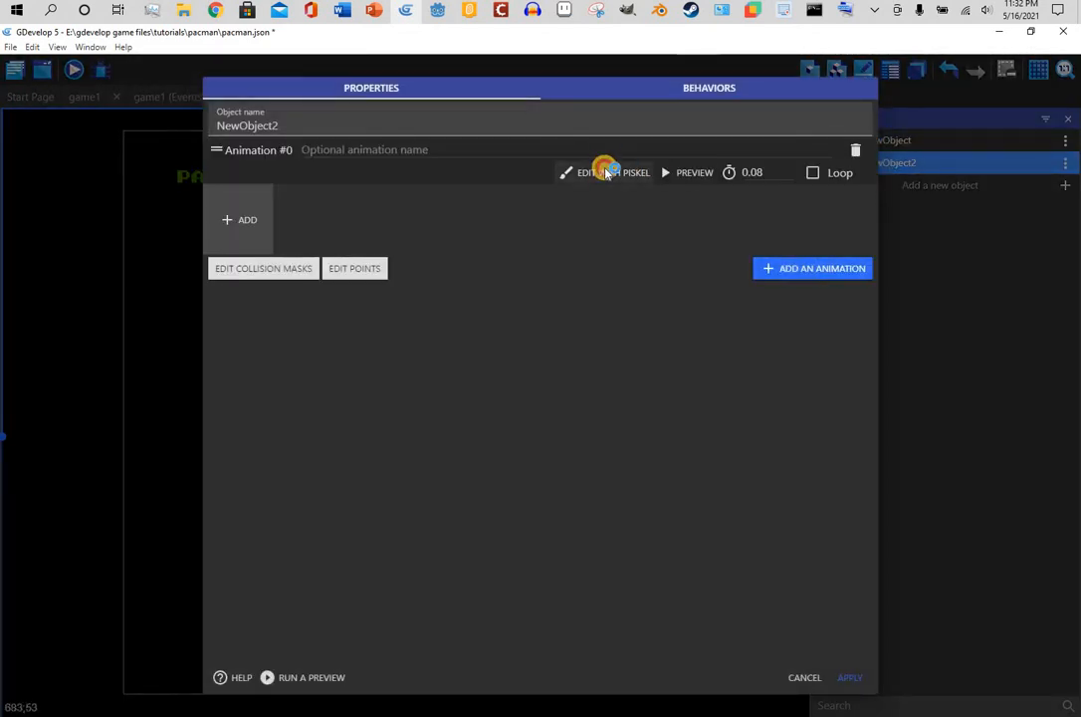
pyautogui.click(605, 173)
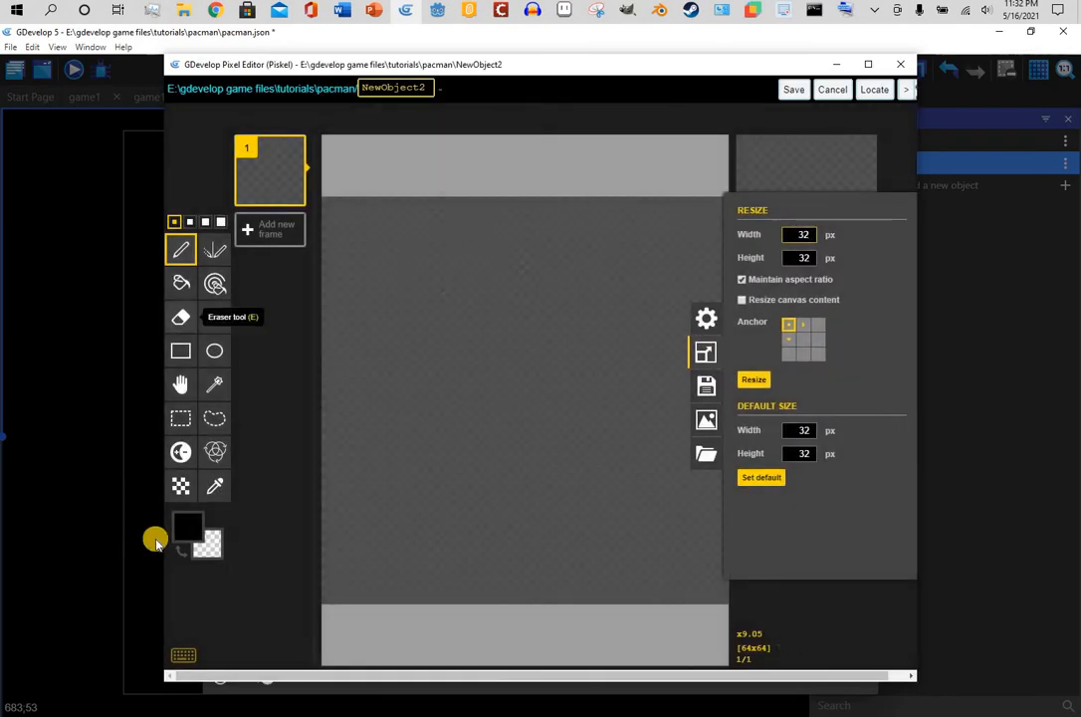
pyautogui.click(189, 527)
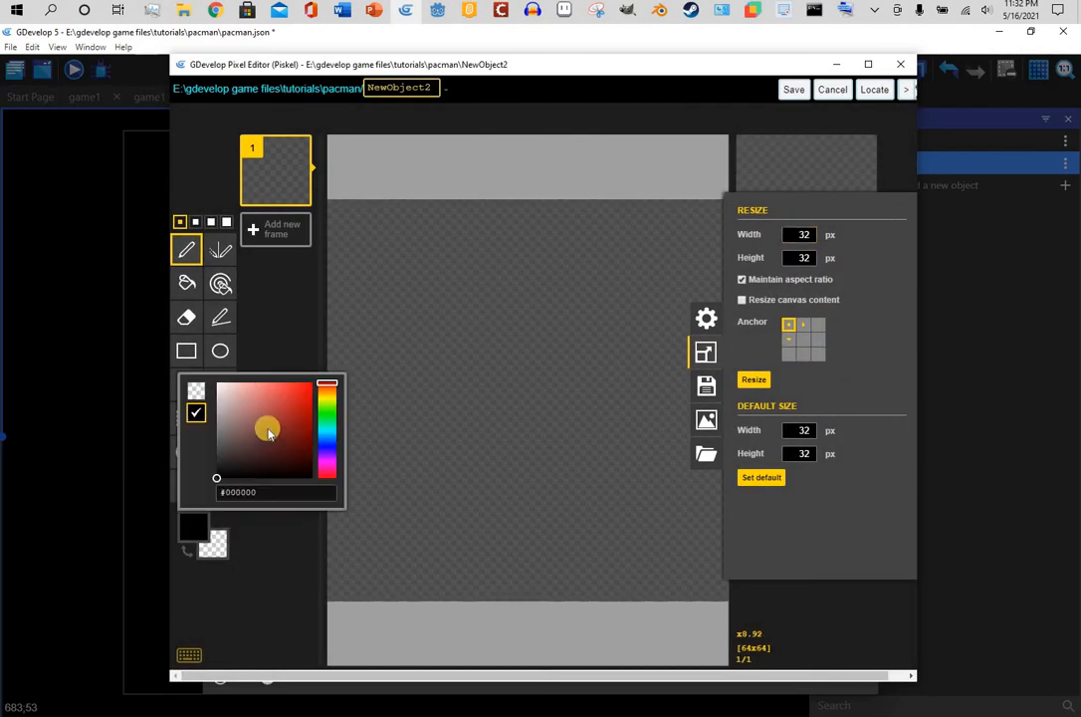
pyautogui.click(290, 401)
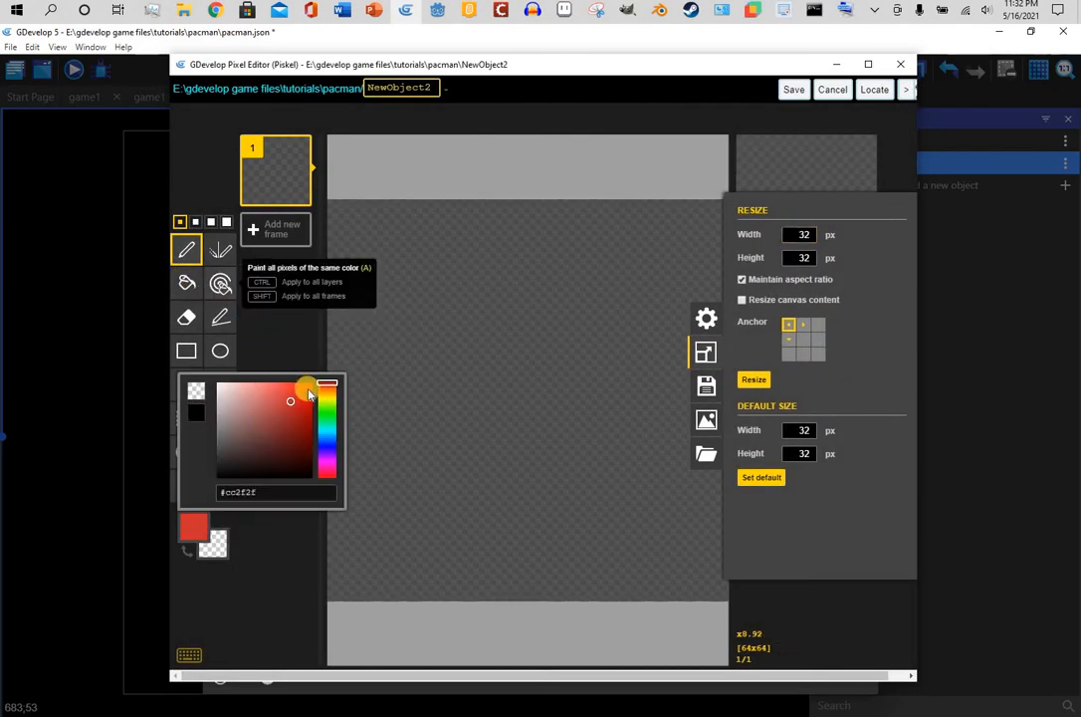
pyautogui.click(197, 287)
pyautogui.click(712, 309)
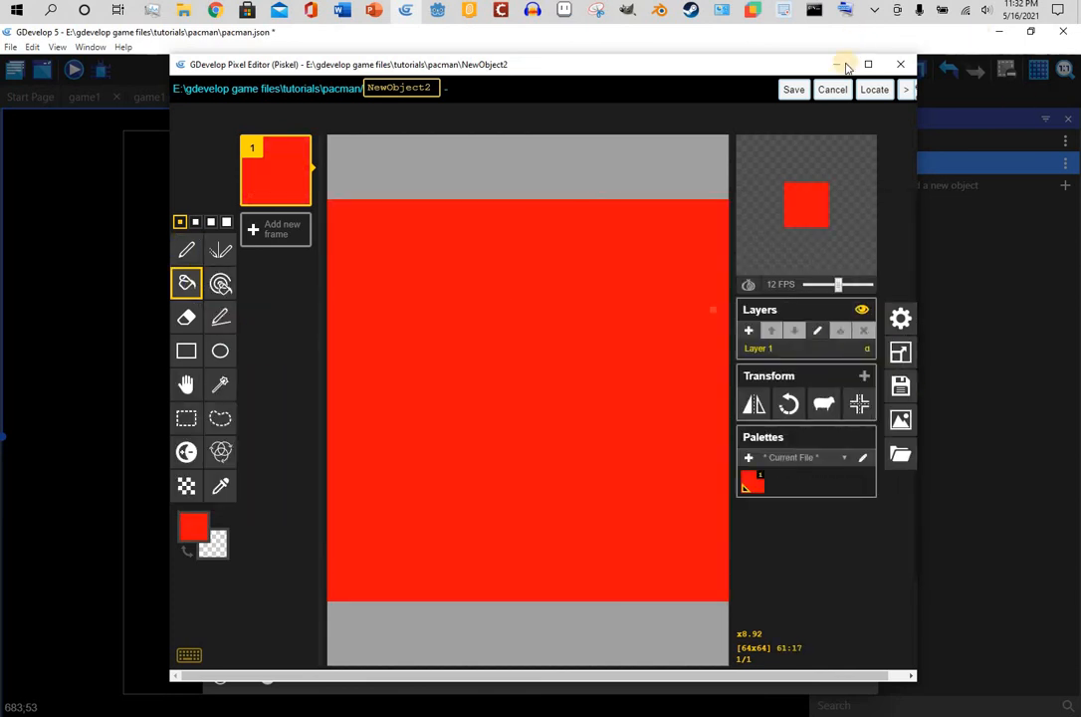
pyautogui.click(791, 96)
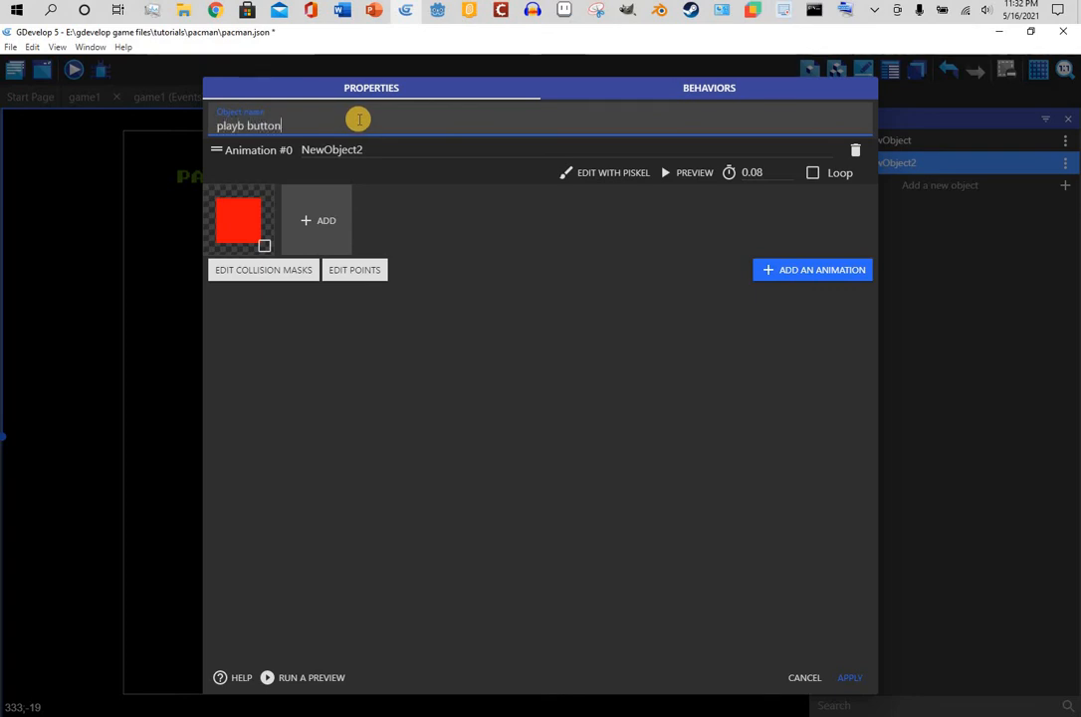
# Name the red sprite object playbutton and add a second animation to it
pyautogui.click(818, 270)
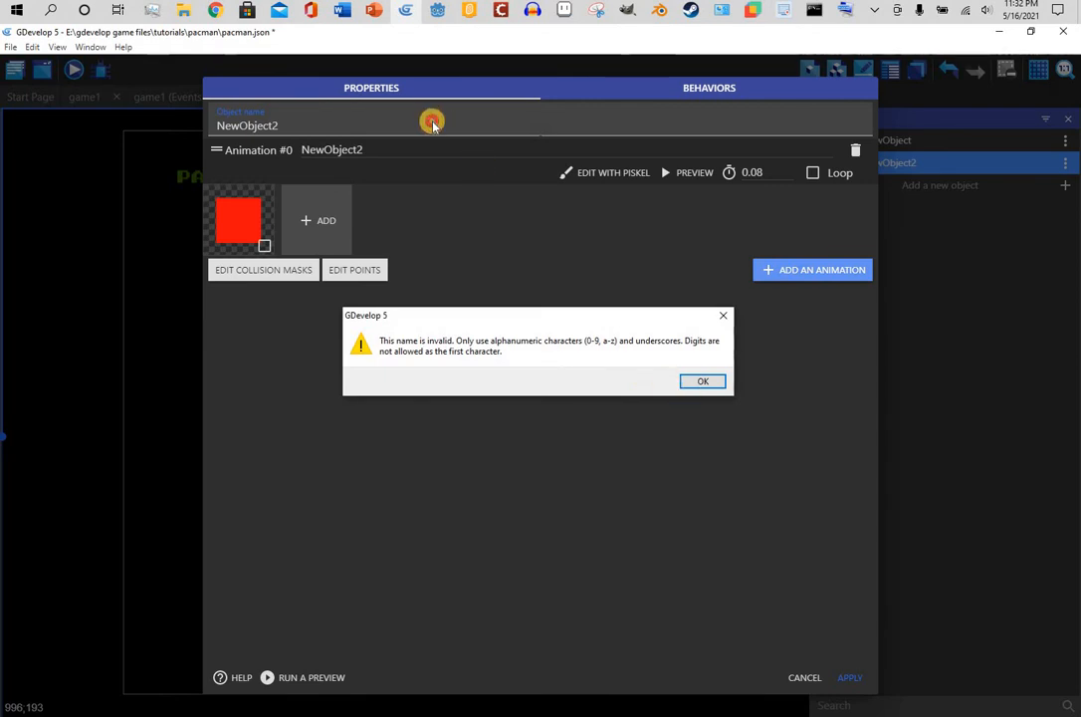
pyautogui.click(702, 382)
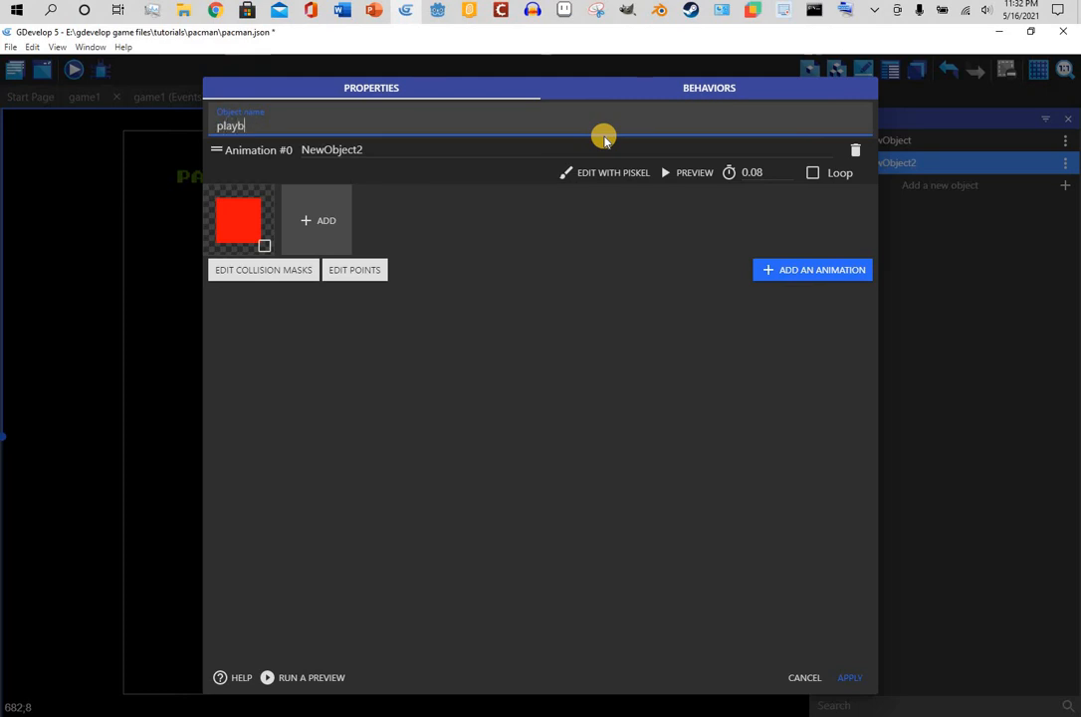
pyautogui.write('playbutto')
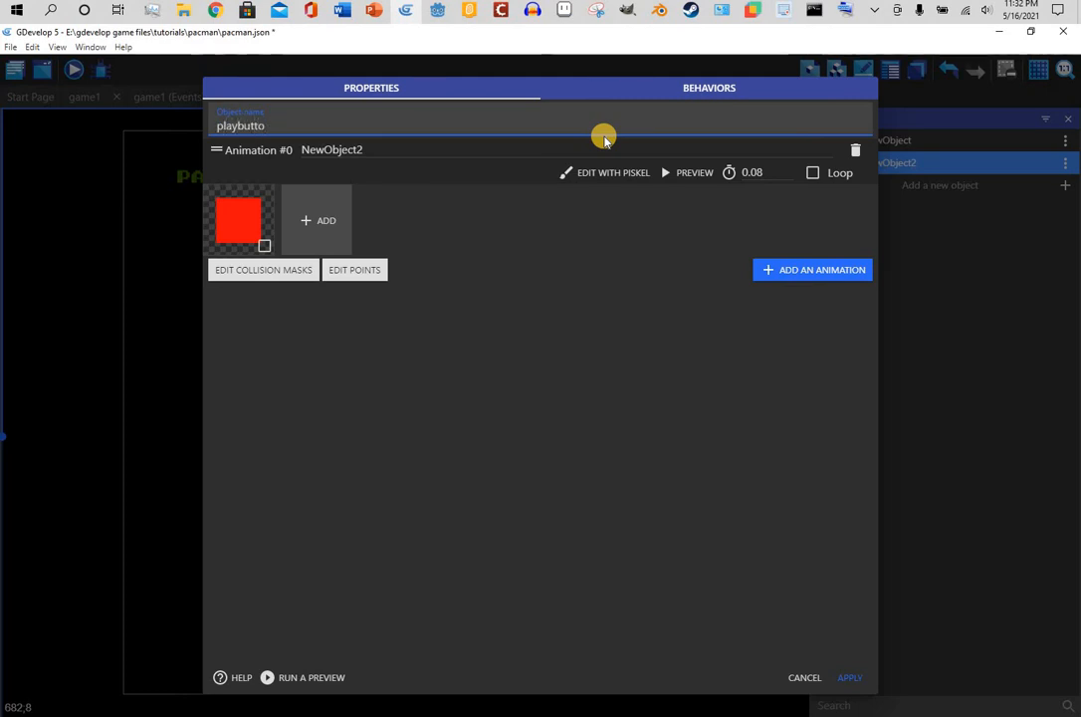
pyautogui.write('n')
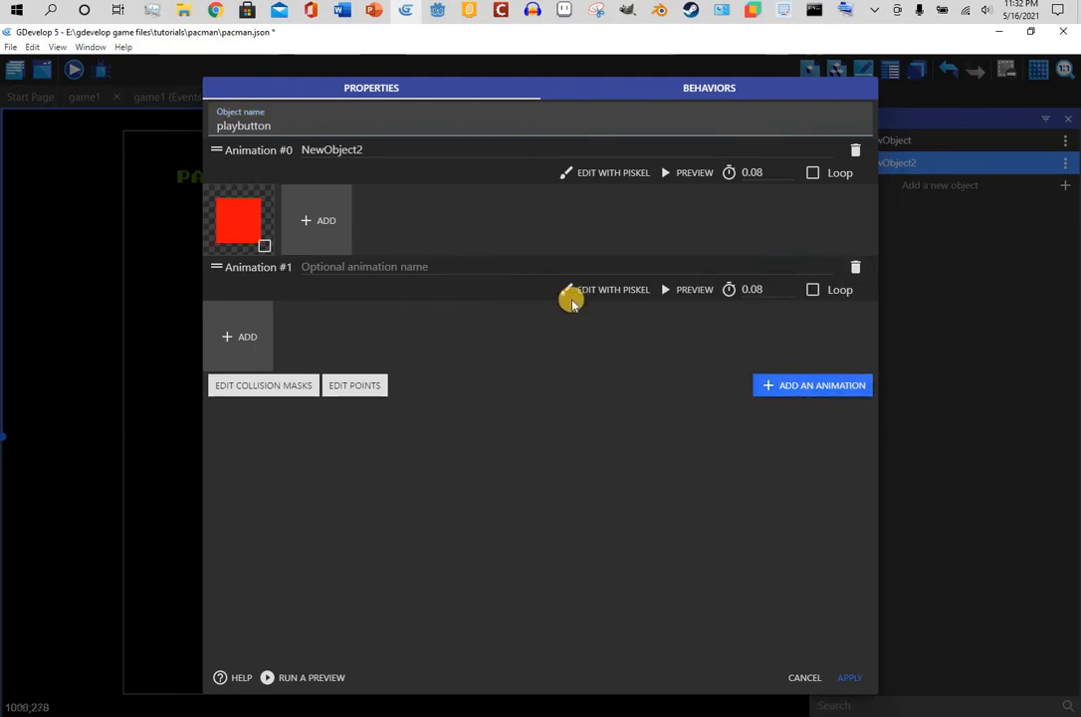
# Fill the second animation's frame with the duller red #ae3535 in Piskel and save the image
pyautogui.click(587, 290)
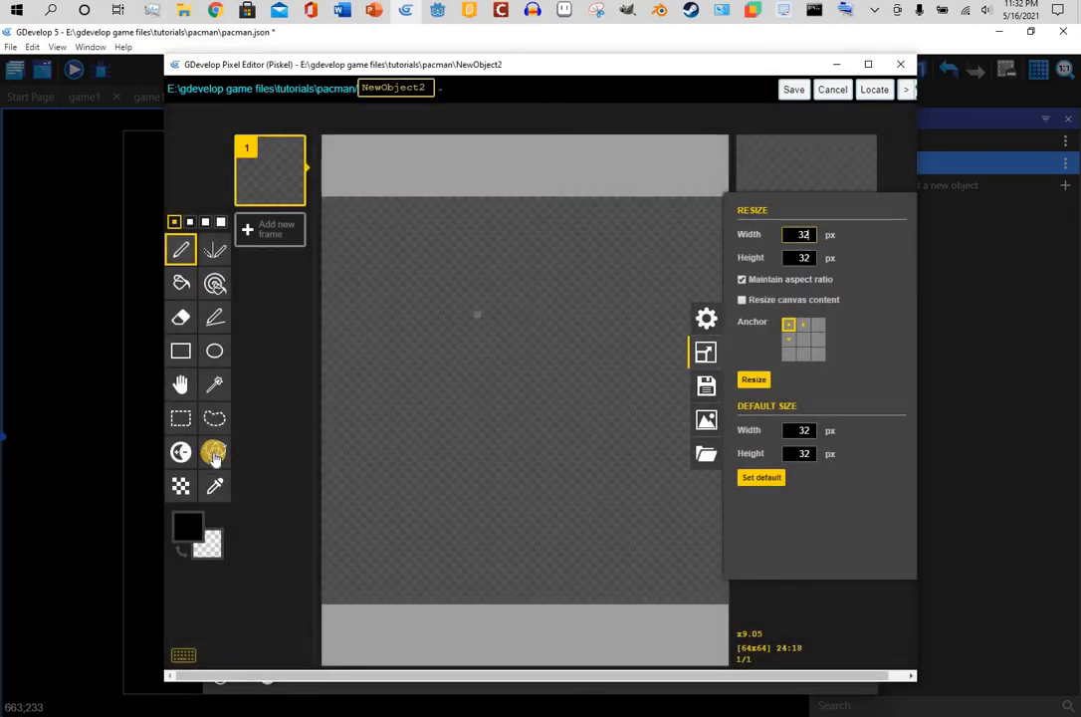
pyautogui.click(183, 522)
pyautogui.click(299, 394)
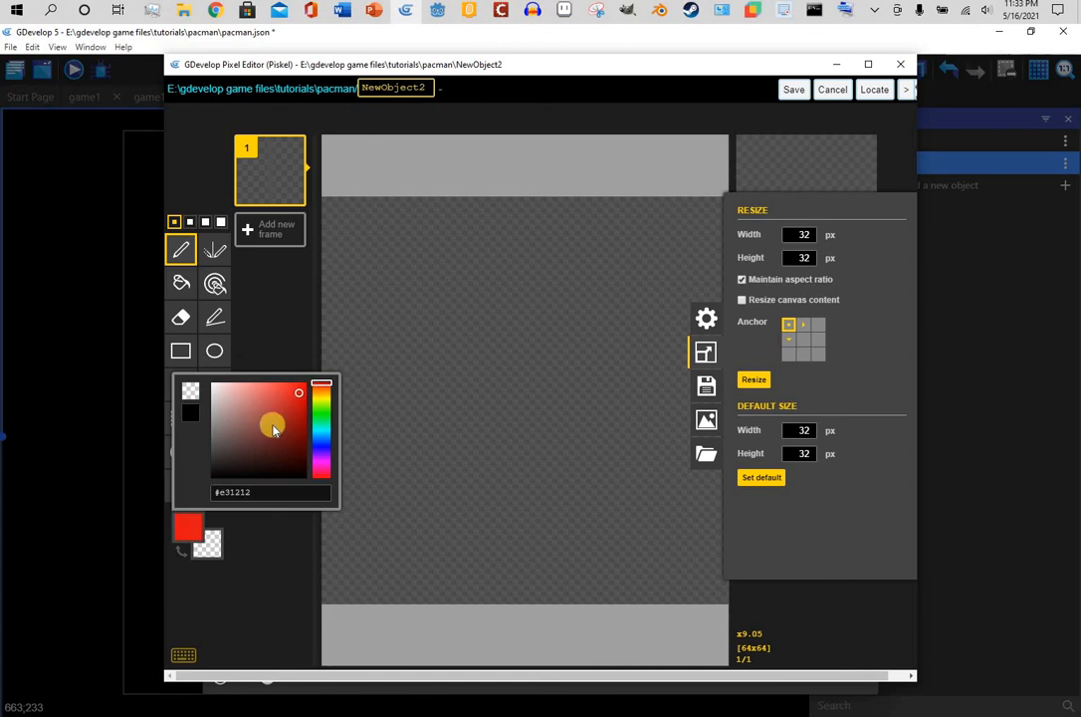
pyautogui.click(278, 414)
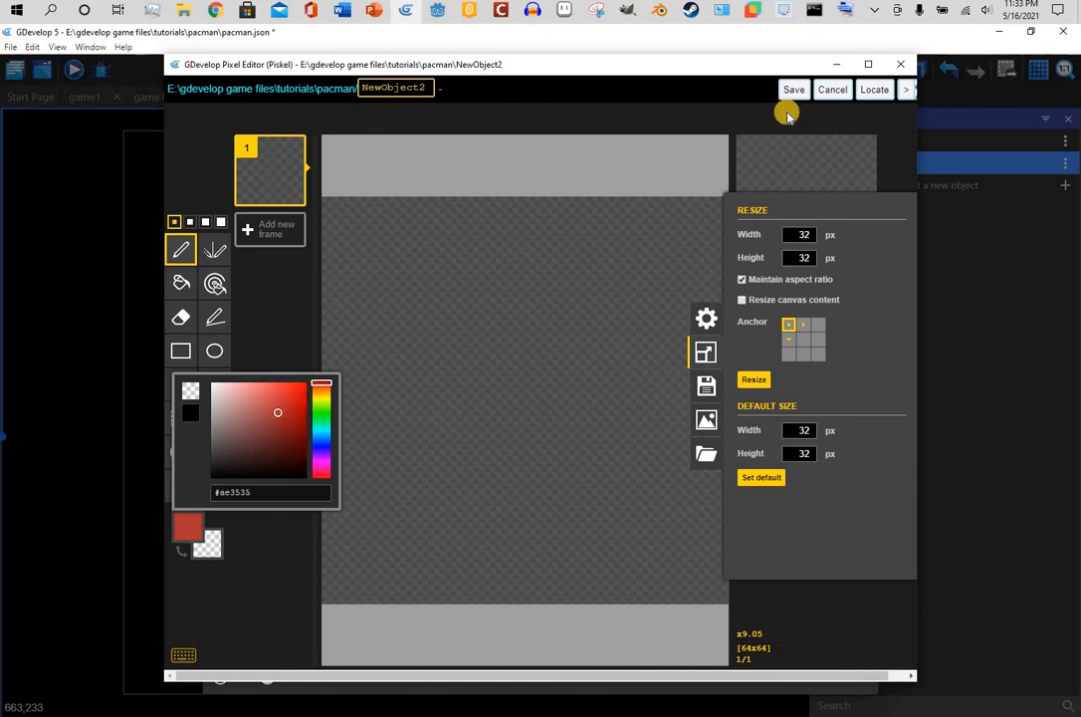
pyautogui.click(180, 283)
pyautogui.click(697, 229)
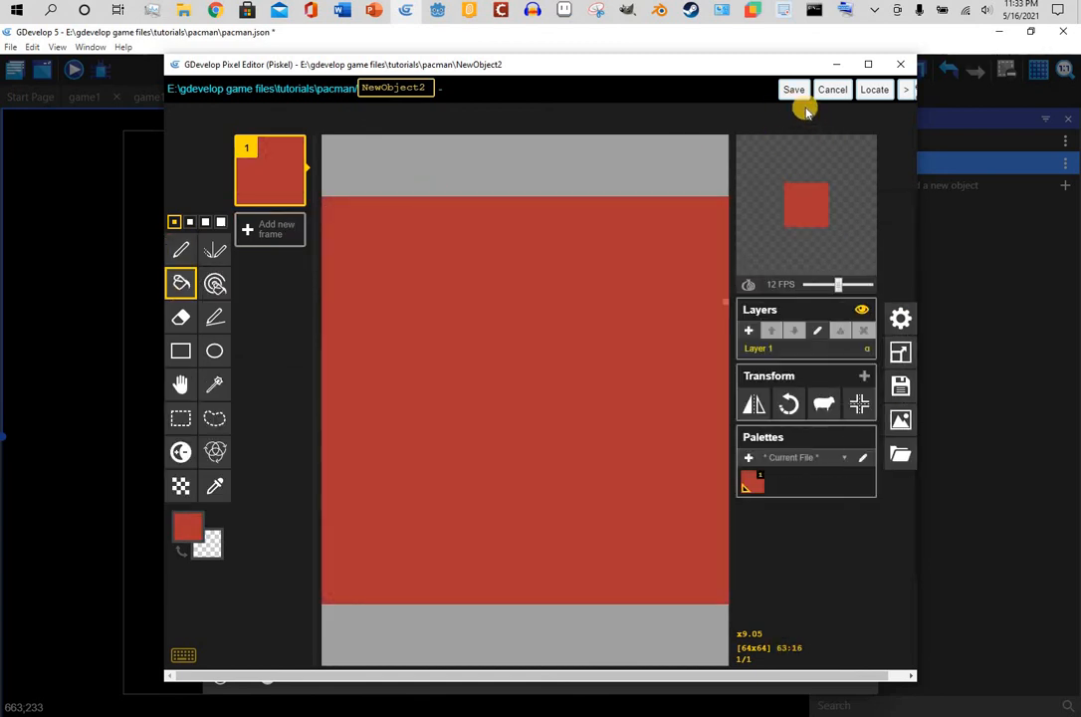
pyautogui.click(797, 97)
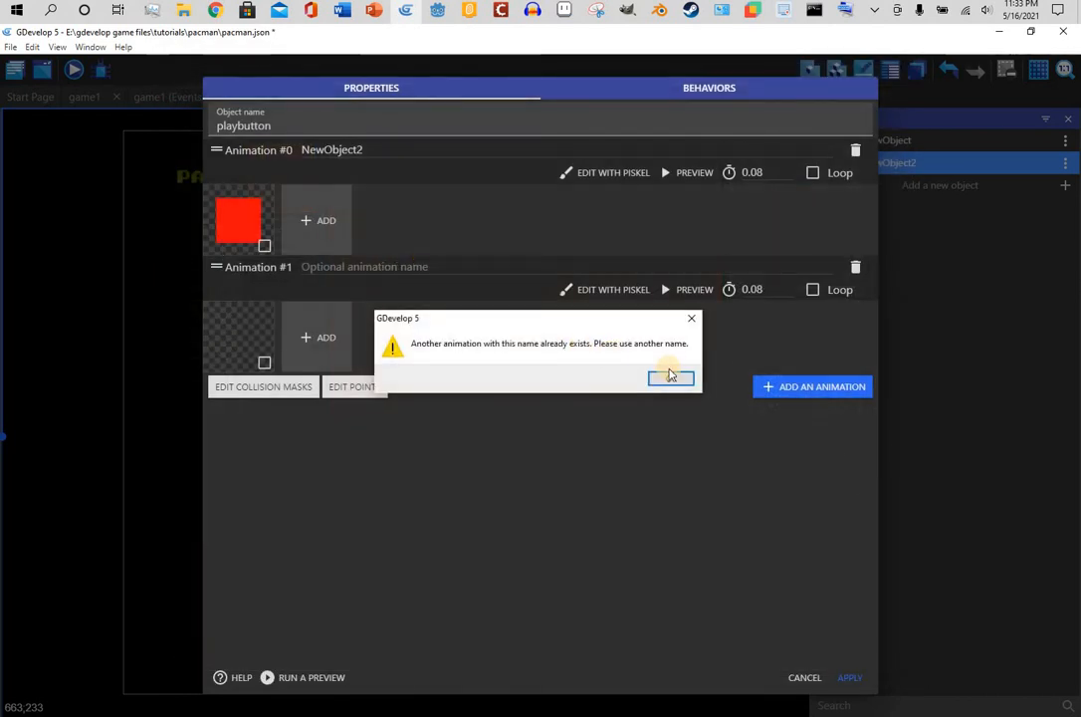
pyautogui.press('Return')
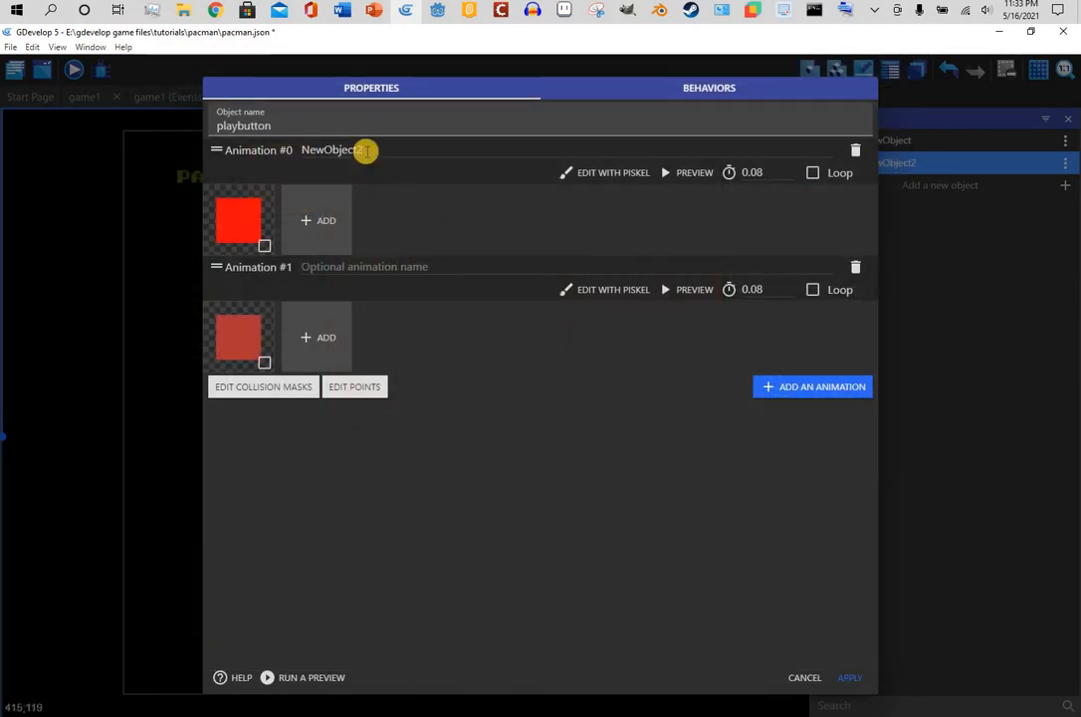
# Name the bright red animation play1 and the duller red one play2
pyautogui.moveTo(365, 151); pyautogui.dragTo(237, 151)
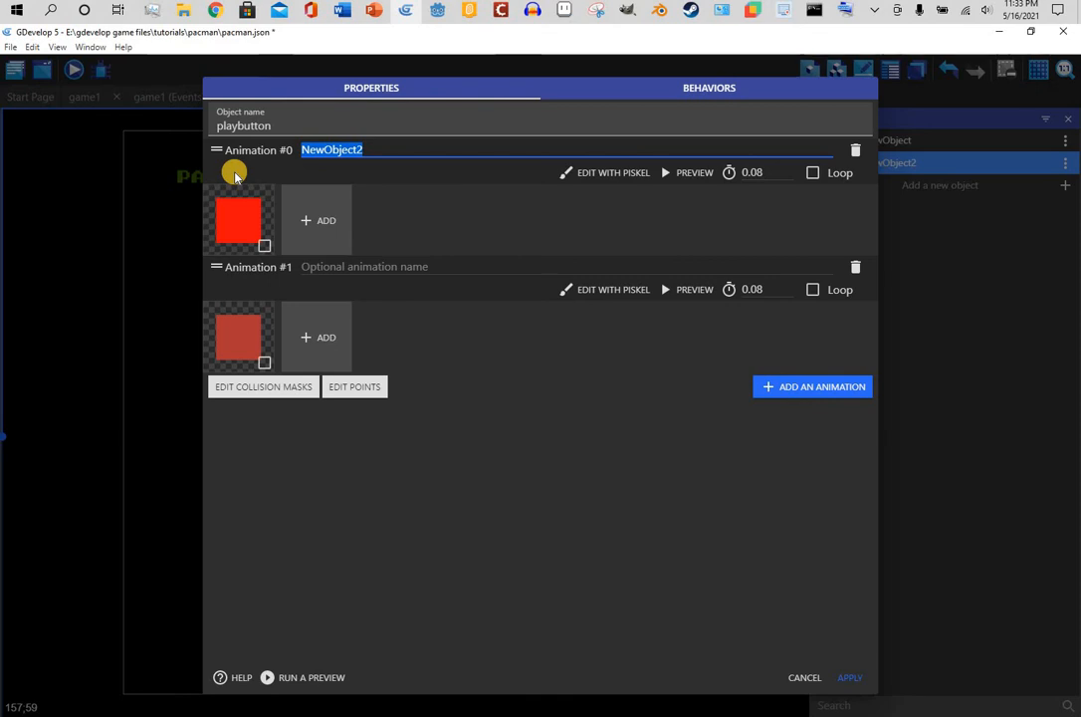
pyautogui.write('play')
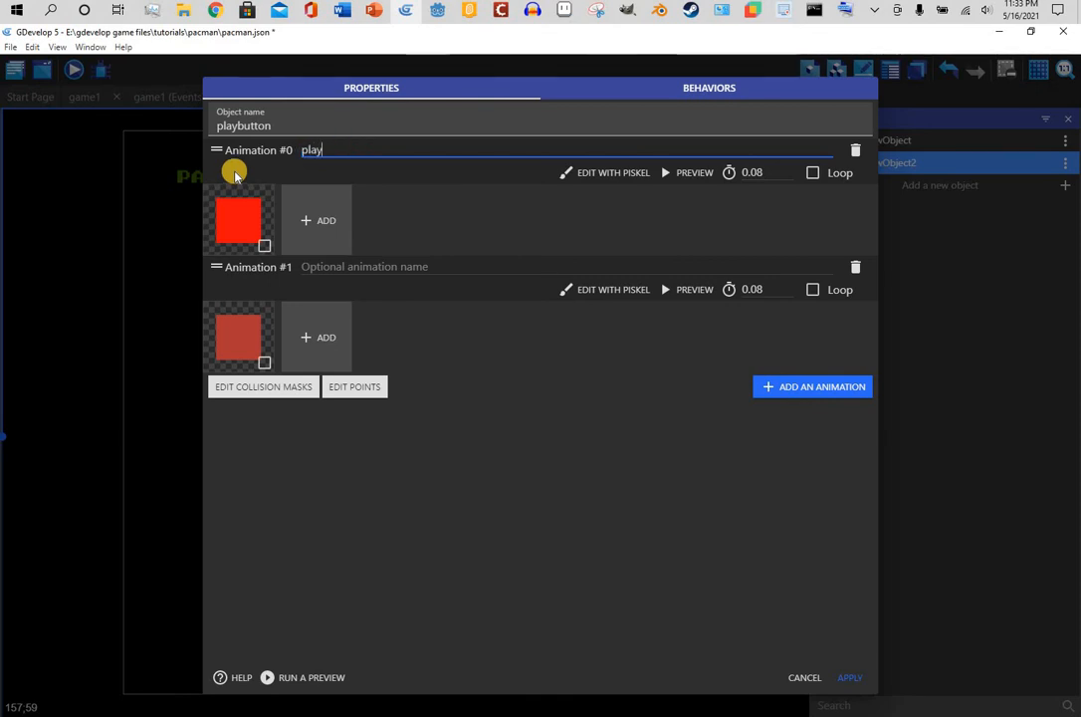
pyautogui.write('1')
pyautogui.click(471, 268)
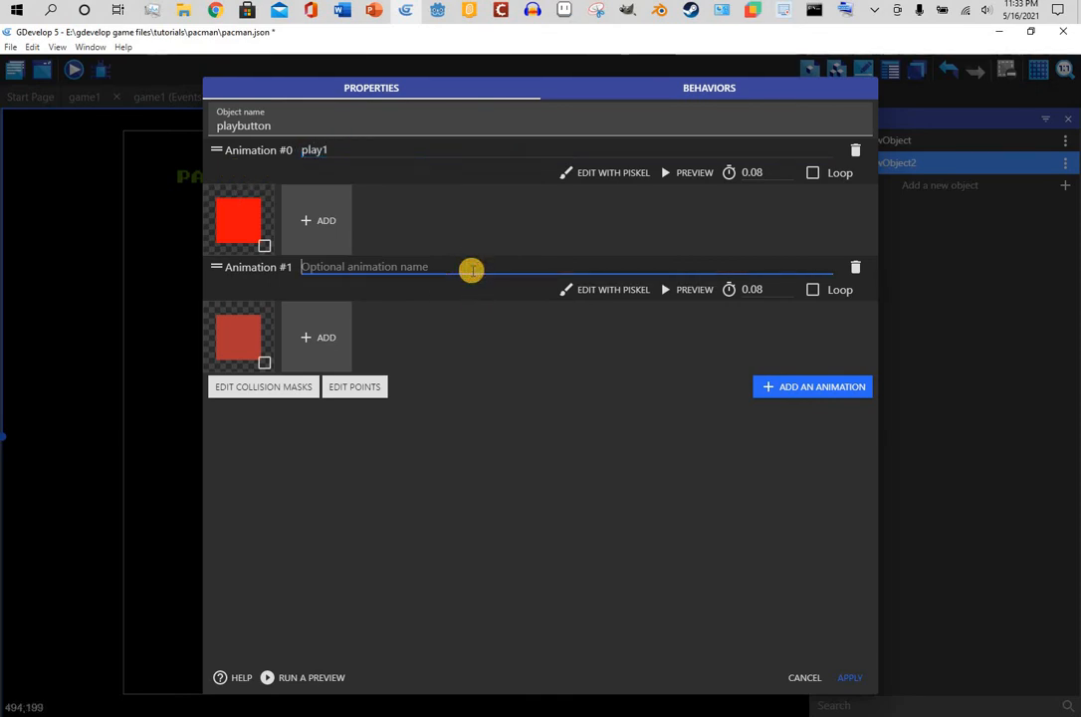
pyautogui.write('play2')
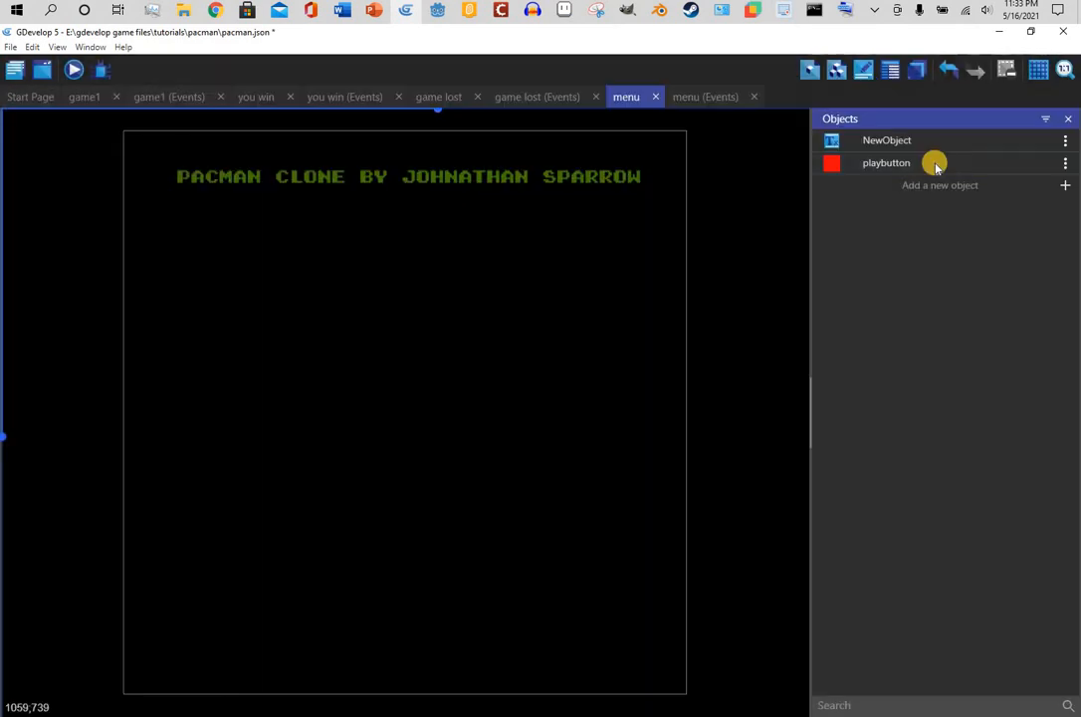
# Place playbutton below the title at about X 299, Y 185 and stretch it into a wide horizontal bar
pyautogui.moveTo(881, 162); pyautogui.dragTo(337, 264)
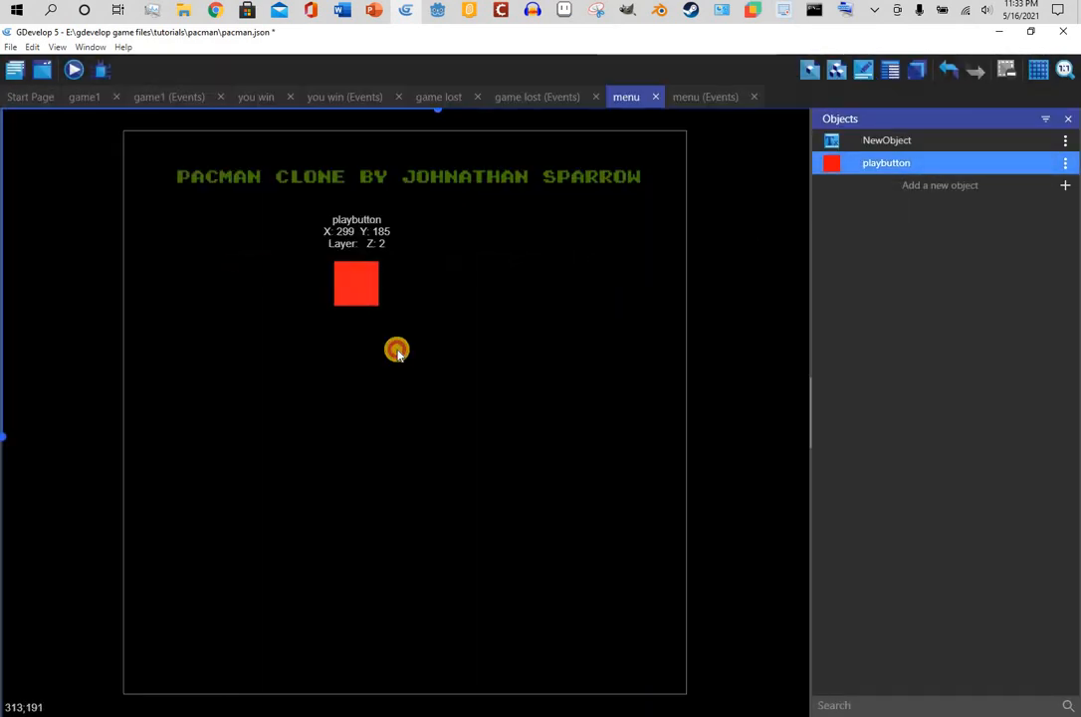
pyautogui.moveTo(395, 315); pyautogui.dragTo(538, 310)
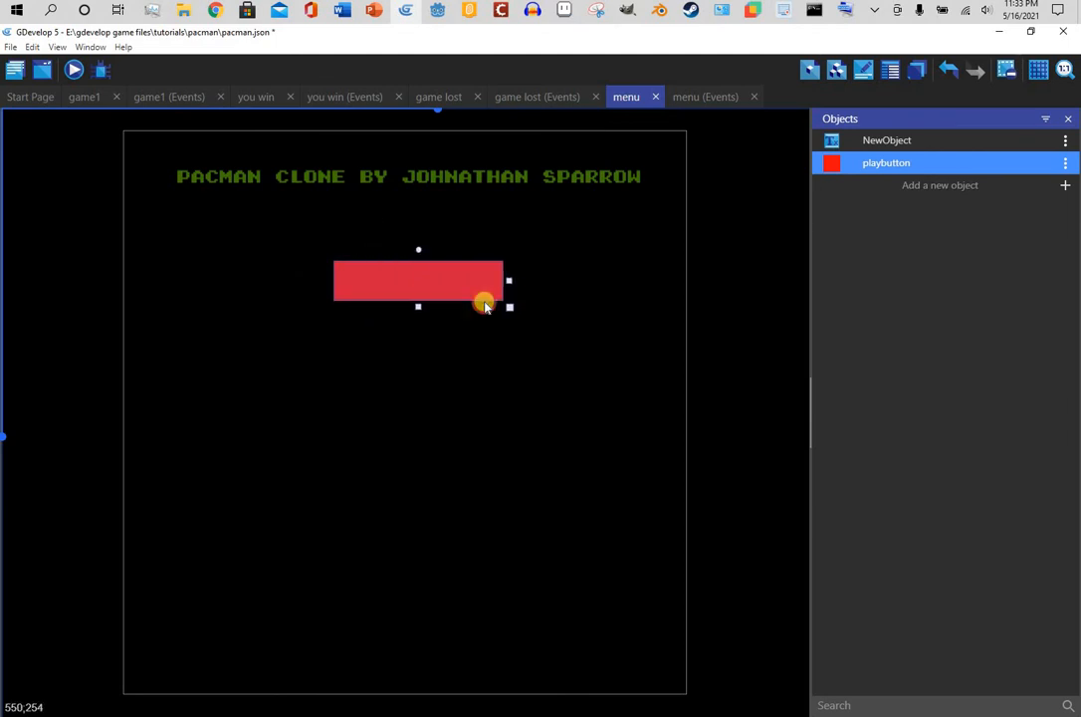
# Reposition the wide playbutton bar below the title at about X 254, Y 220
pyautogui.moveTo(452, 292); pyautogui.dragTo(422, 316)
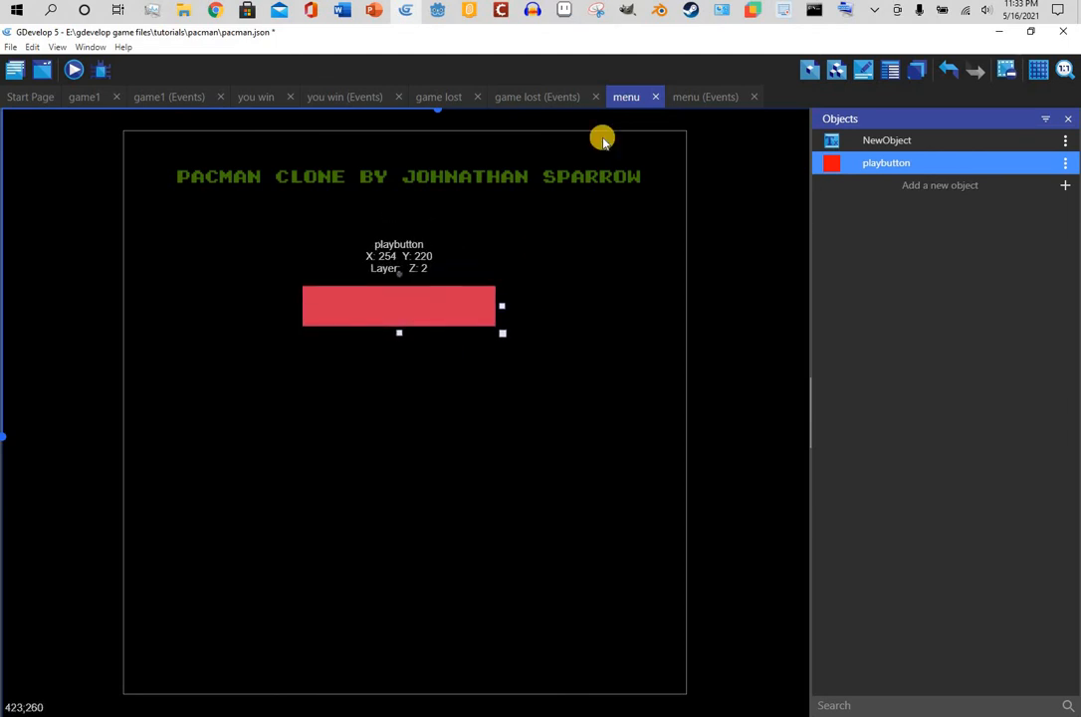
# Add an event group named playbutton to the menu scene's events
pyautogui.click(705, 97)
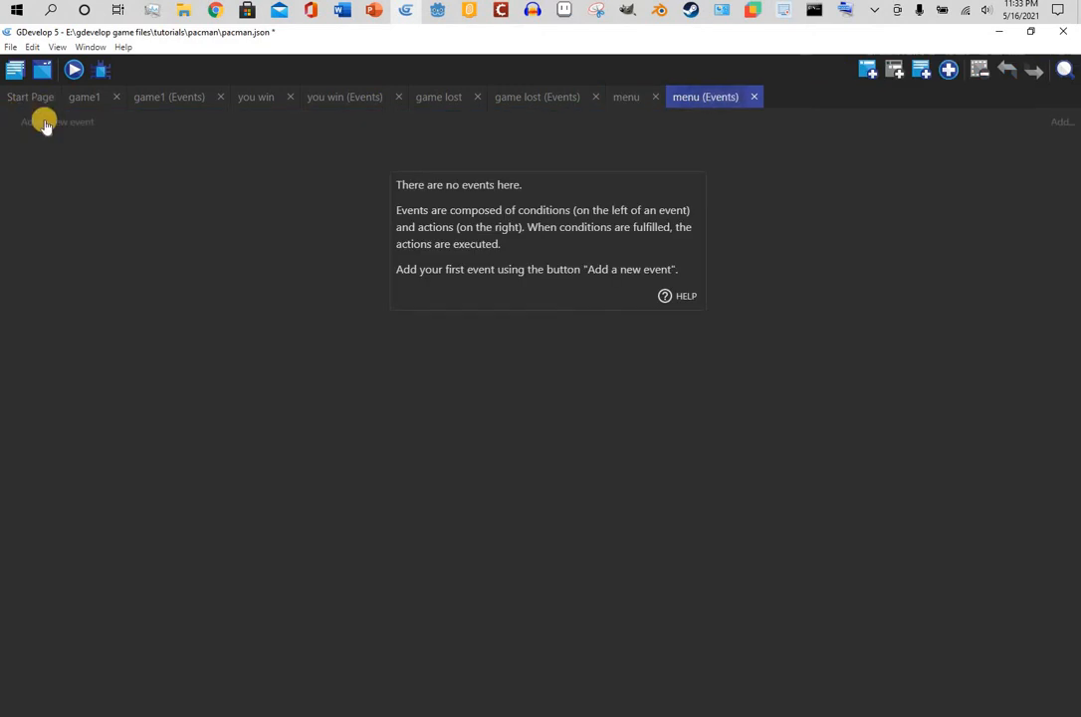
pyautogui.click(947, 70)
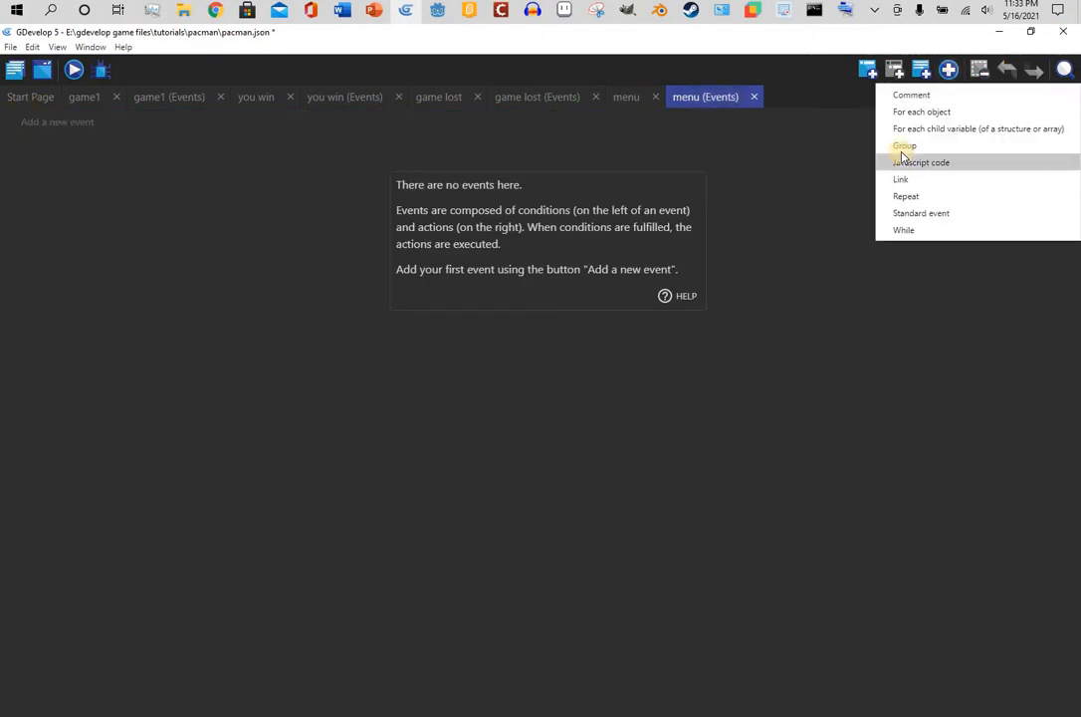
pyautogui.click(905, 144)
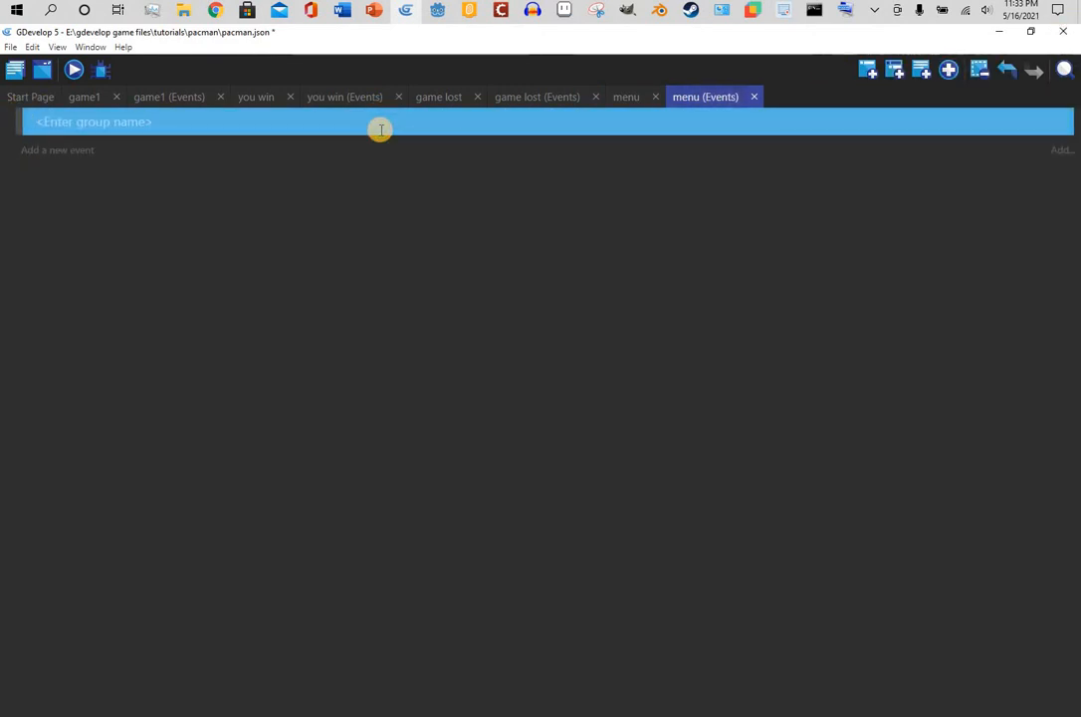
pyautogui.write('playbutton')
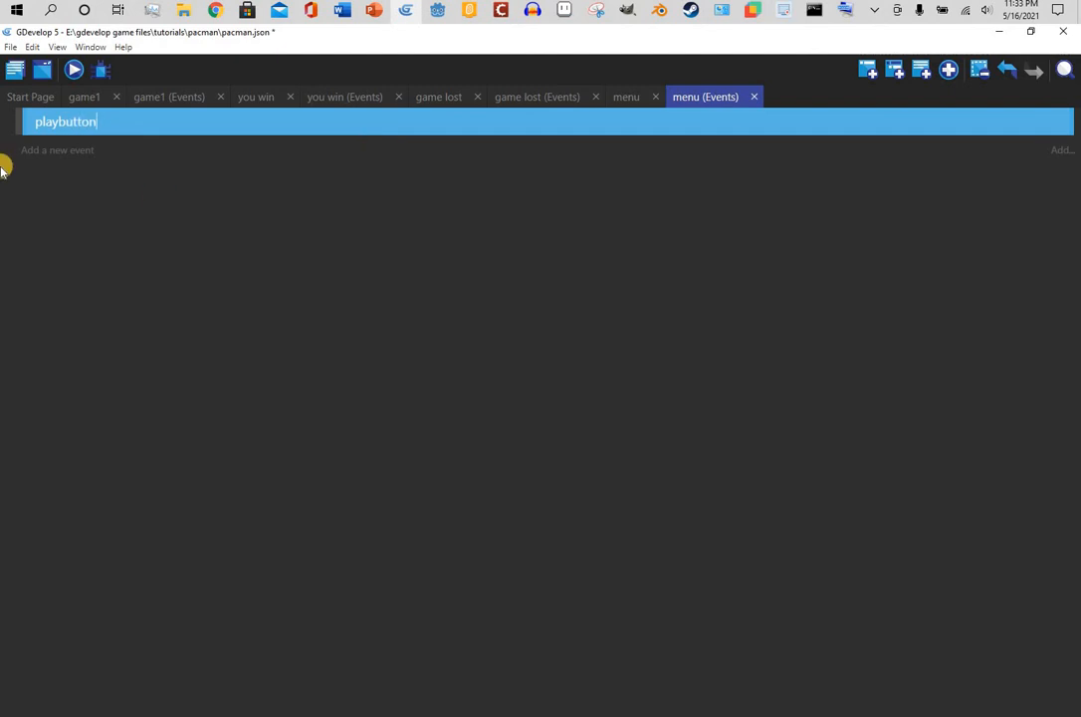
# Add an event under the playbutton group with the condition that the cursor/touch is on playbutton
pyautogui.click(64, 150)
pyautogui.click(64, 143)
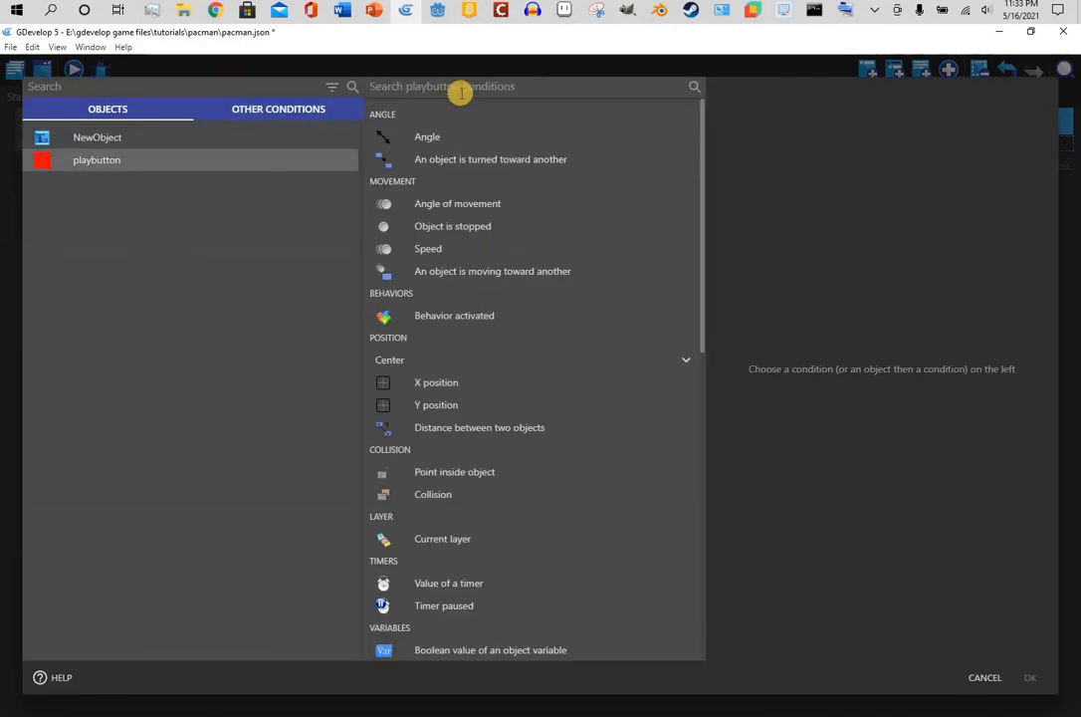
pyautogui.write('mou')
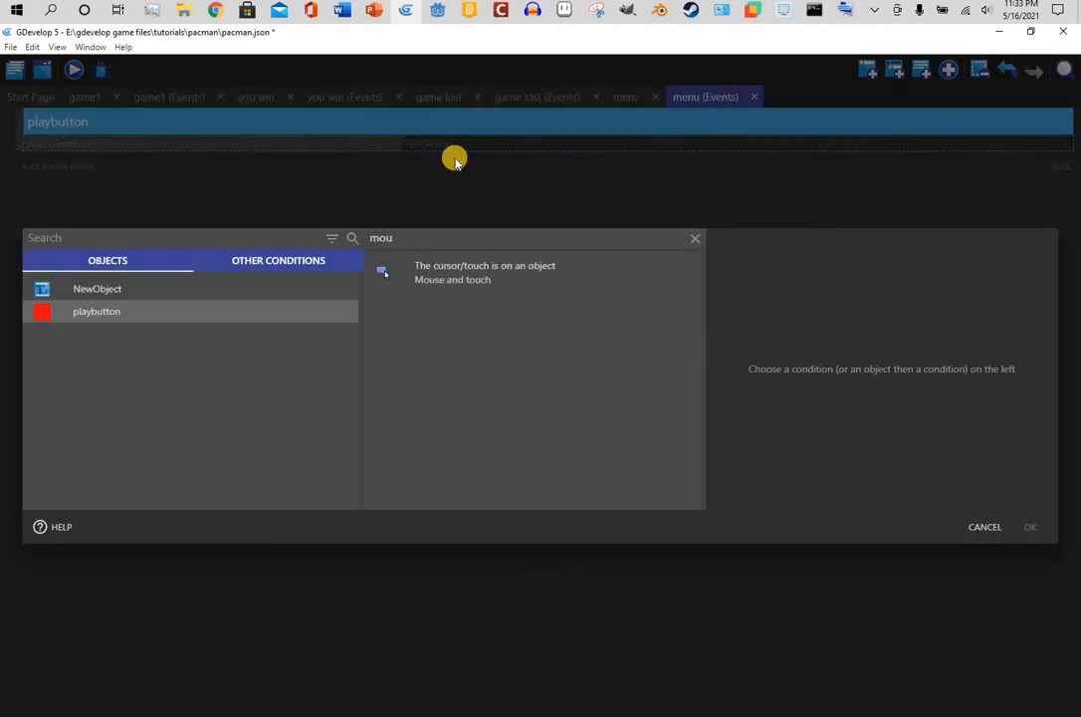
pyautogui.click(518, 270)
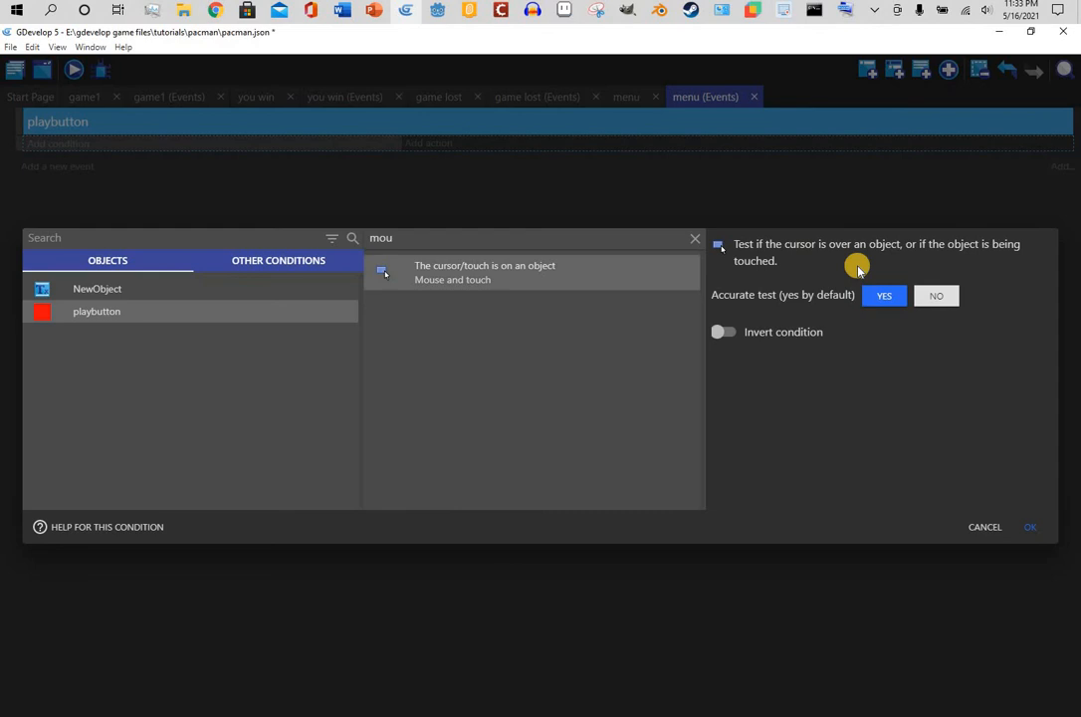
pyautogui.click(1025, 526)
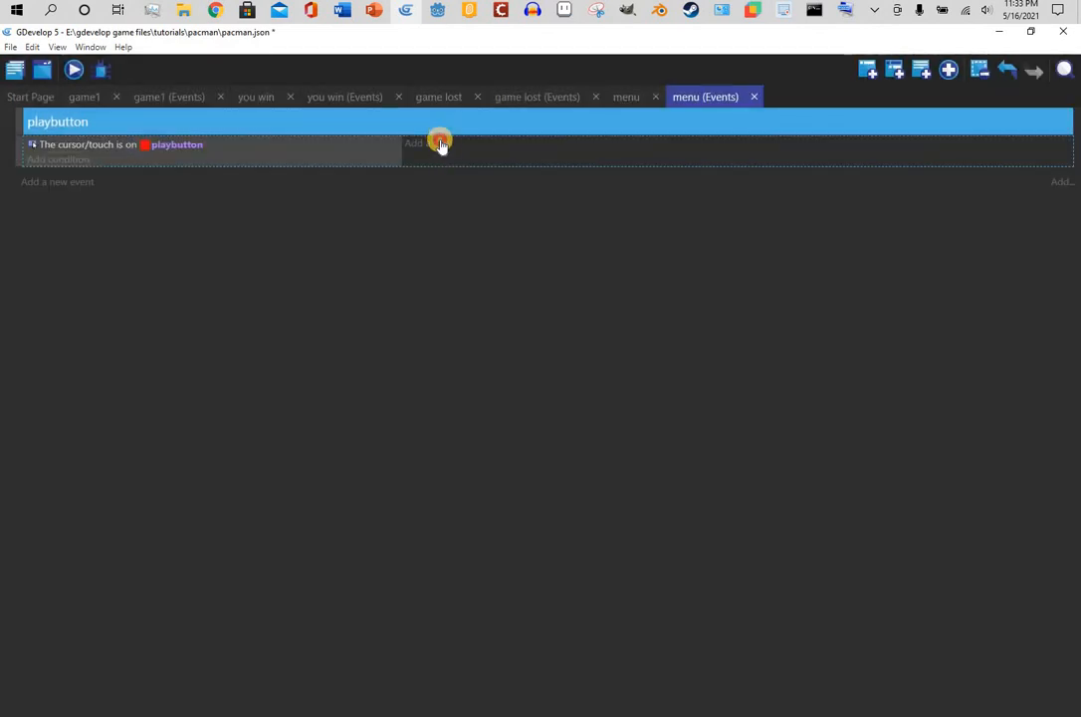
# Add an action to the cursor event that changes playbutton's animation by name to "play2"
pyautogui.click(440, 145)
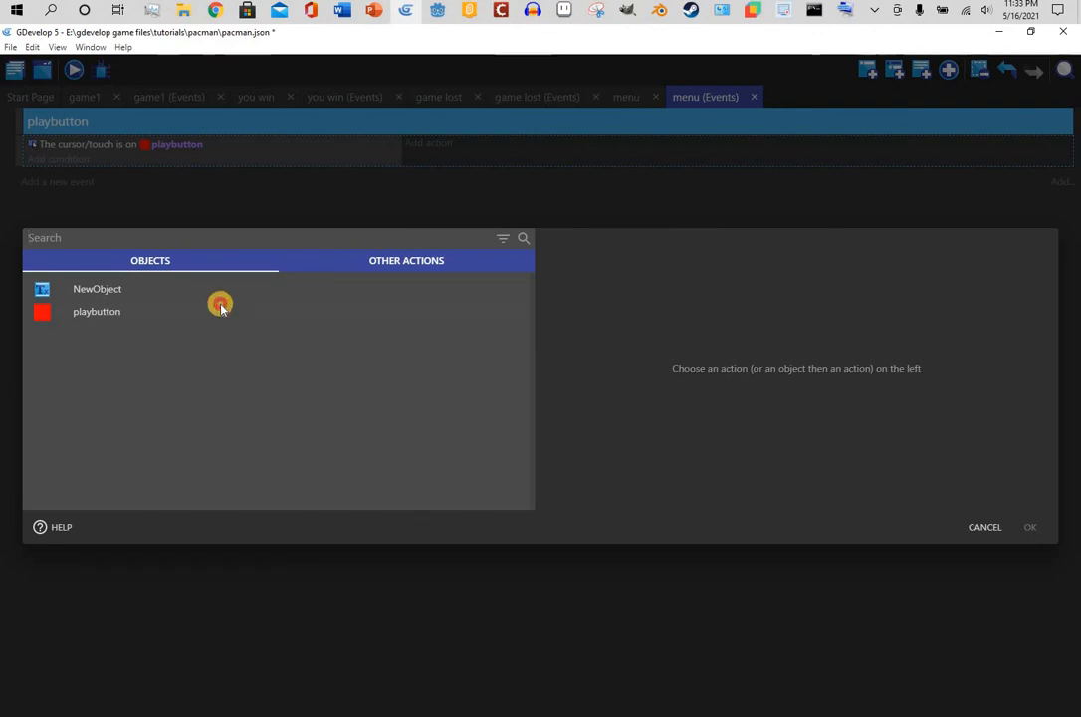
pyautogui.click(217, 310)
pyautogui.write('chan')
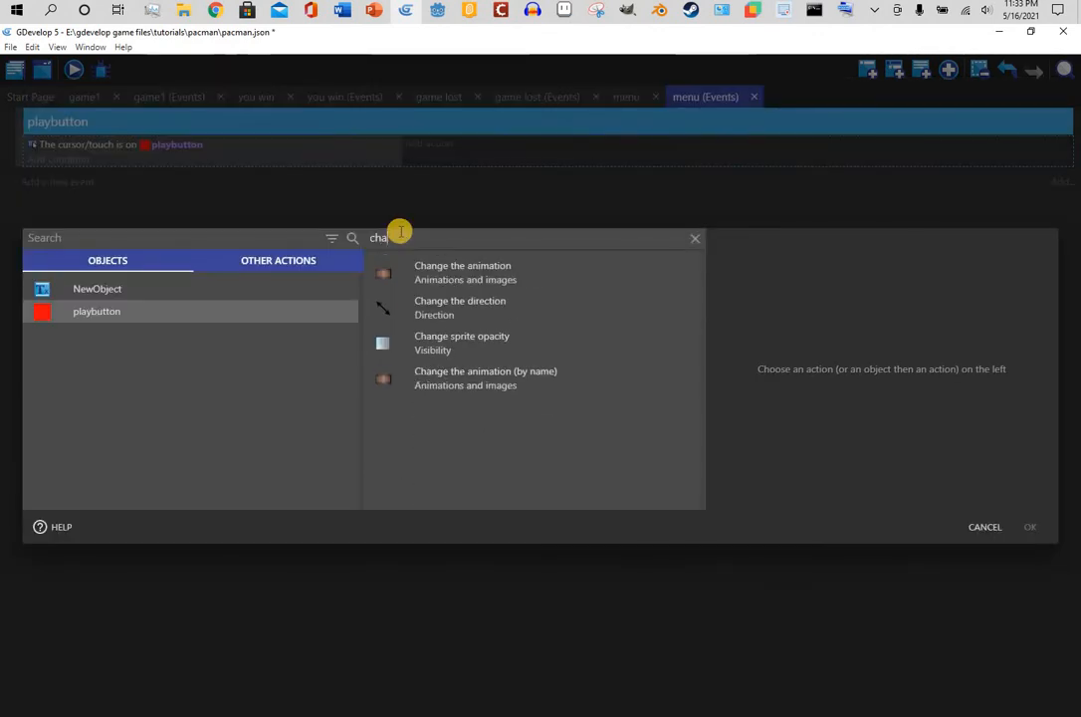
pyautogui.click(505, 370)
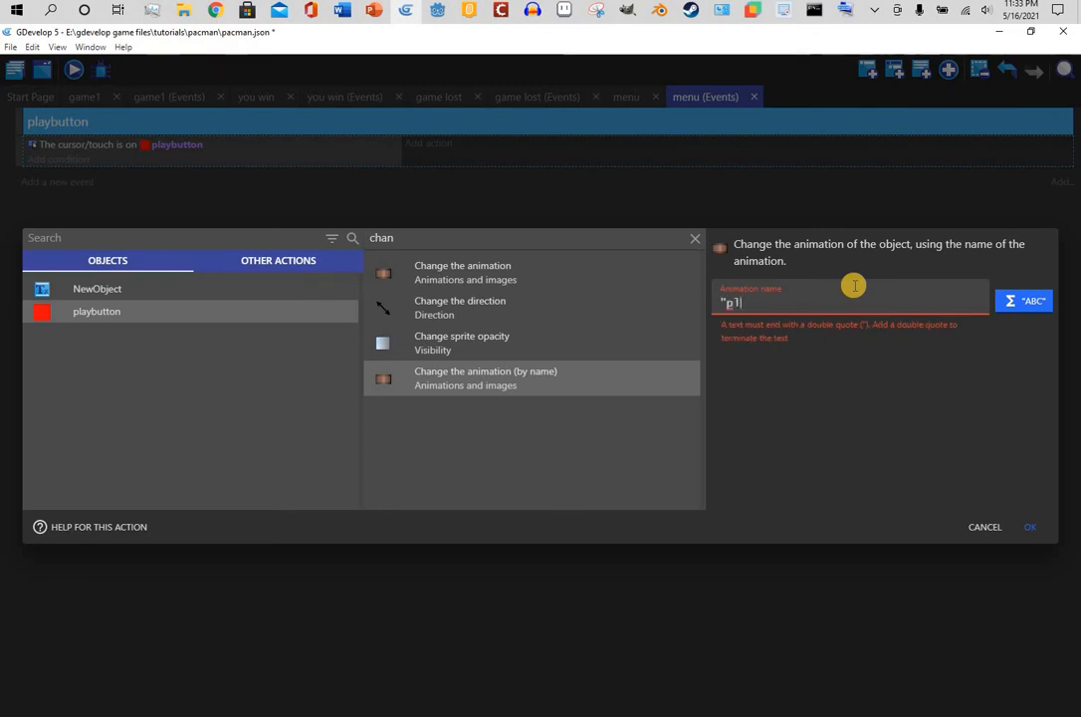
pyautogui.write('"')
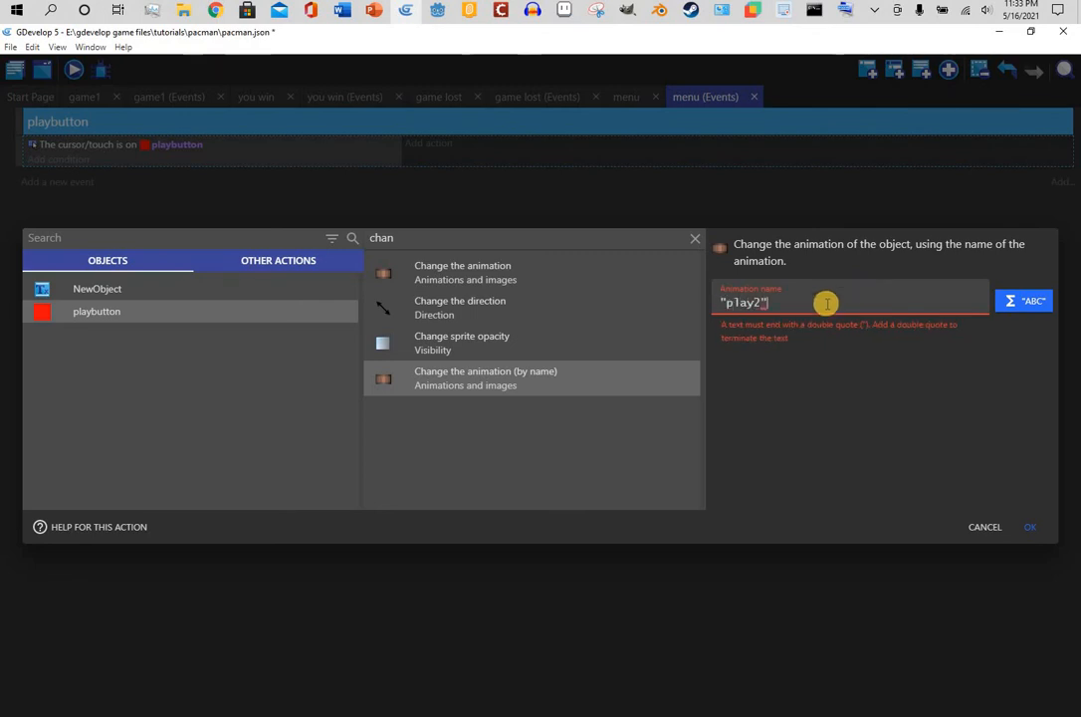
pyautogui.click(1036, 527)
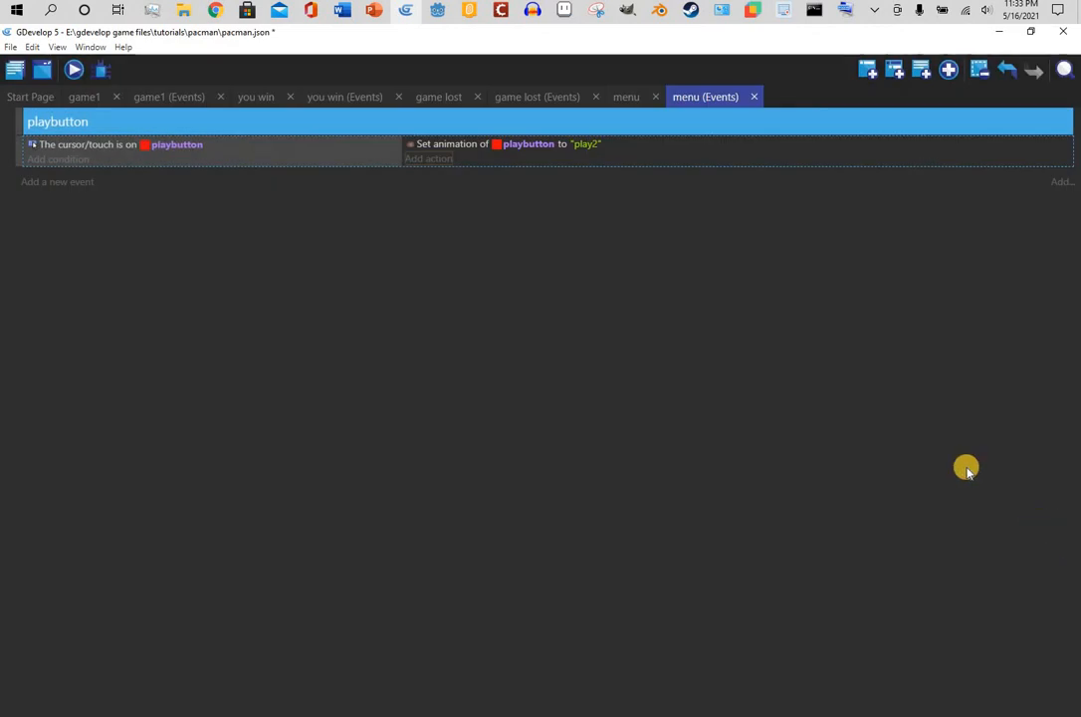
# Add a sub-event under the cursor event with the condition that the Left (primary) mouse button is pressed or touch held
pyautogui.click(65, 181)
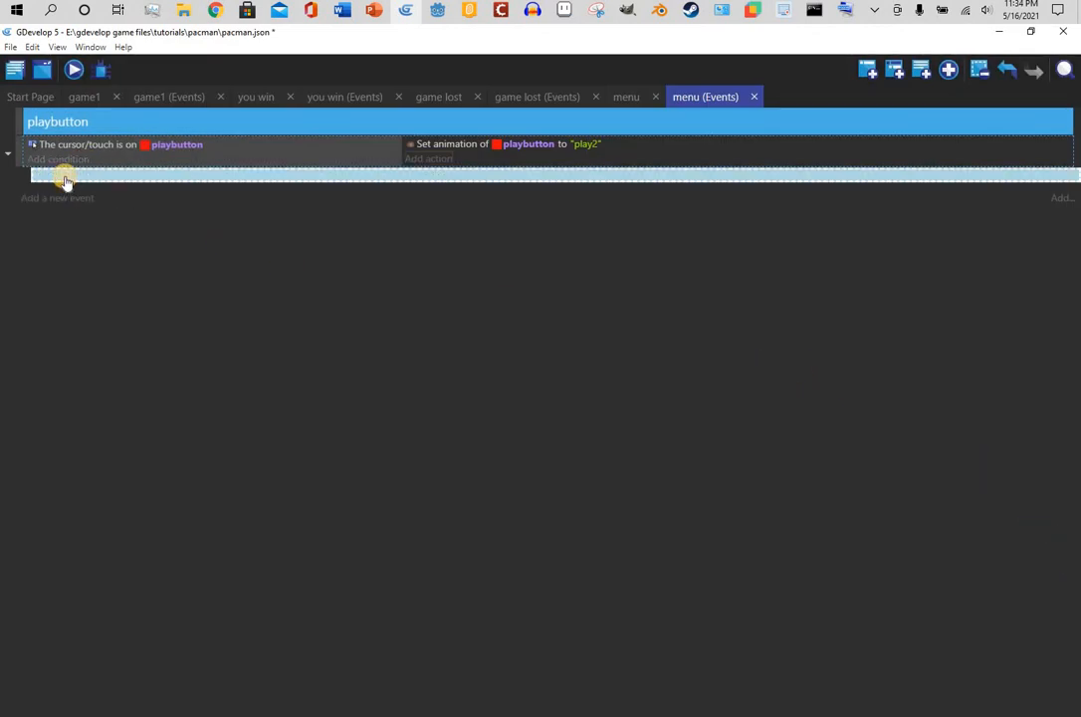
pyautogui.click(64, 176)
pyautogui.click(129, 241)
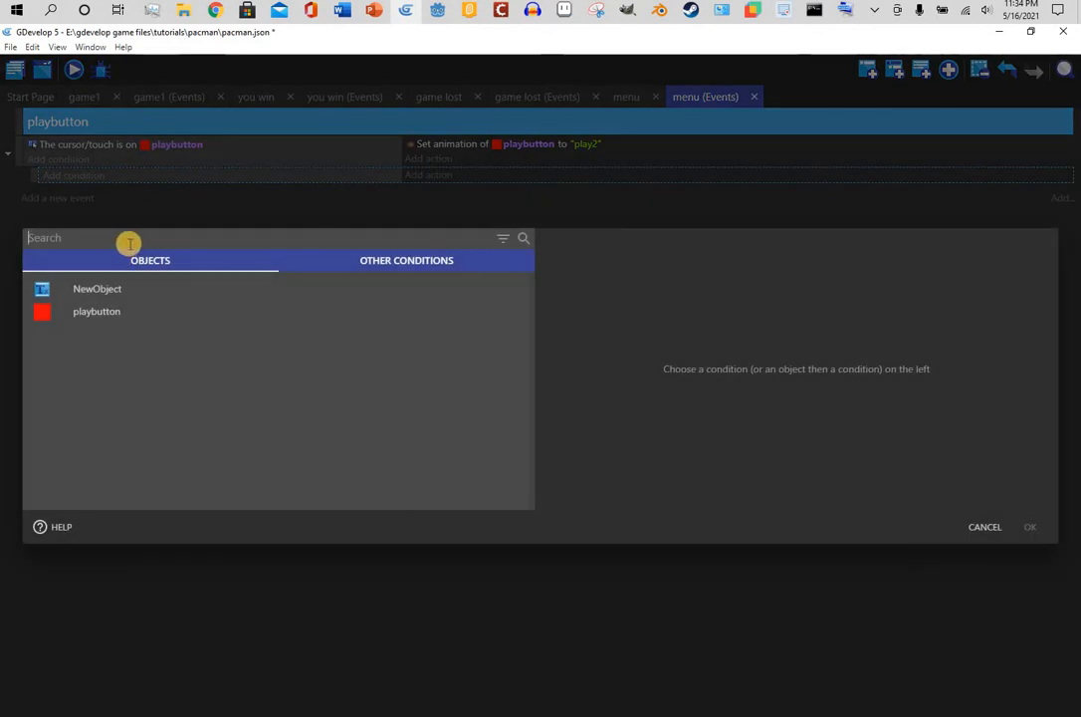
pyautogui.write('mouse')
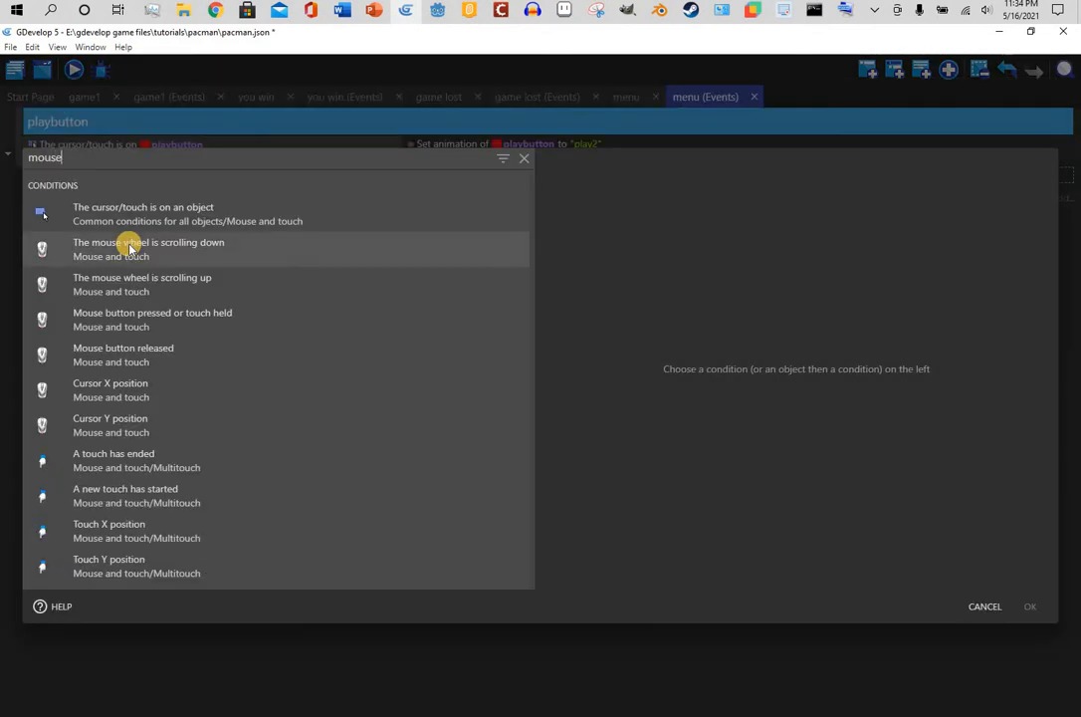
pyautogui.click(150, 315)
pyautogui.click(627, 205)
pyautogui.click(608, 252)
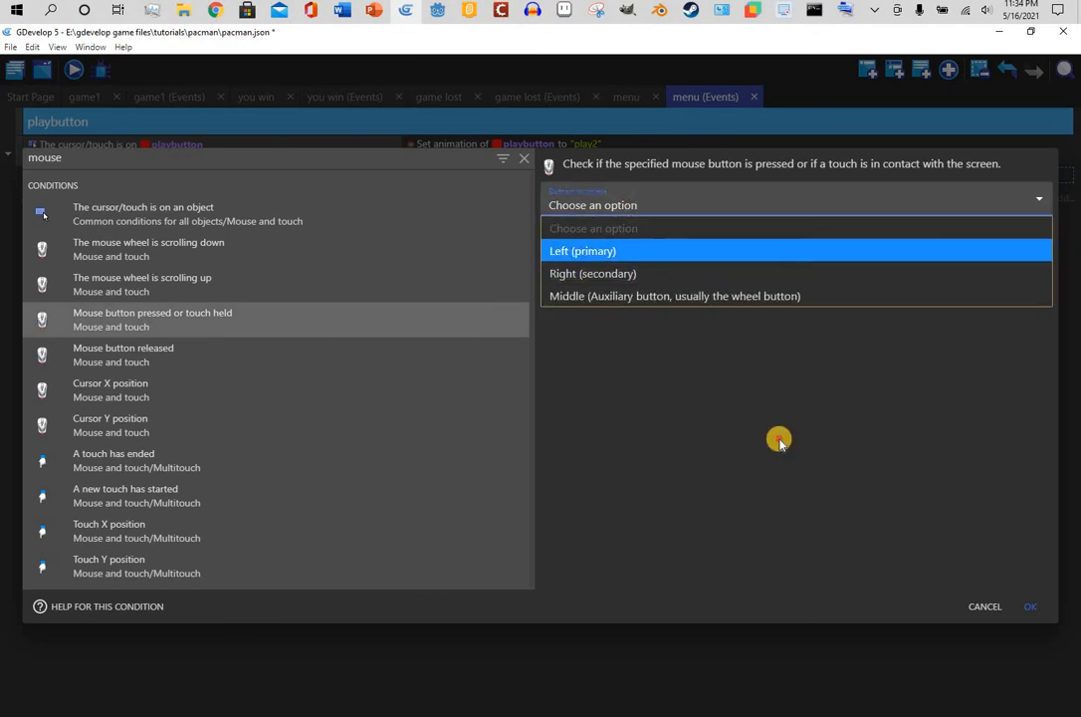
pyautogui.click(1030, 604)
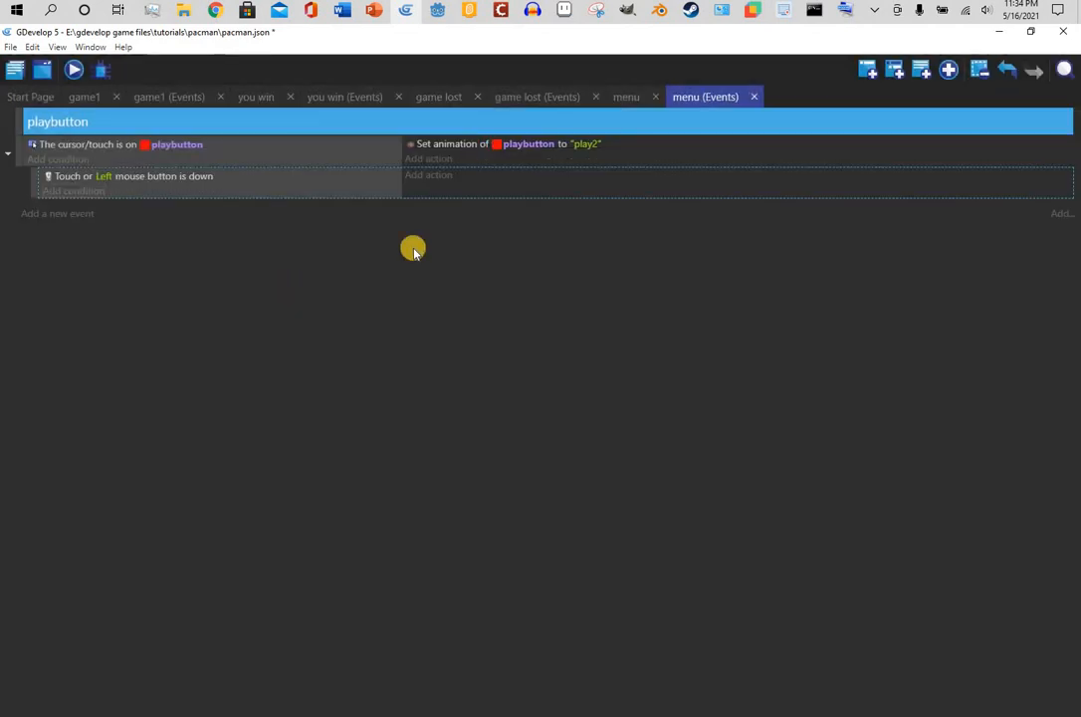
# Add an action to the mouse button sub-event that changes the scene to "game1"
pyautogui.click(428, 177)
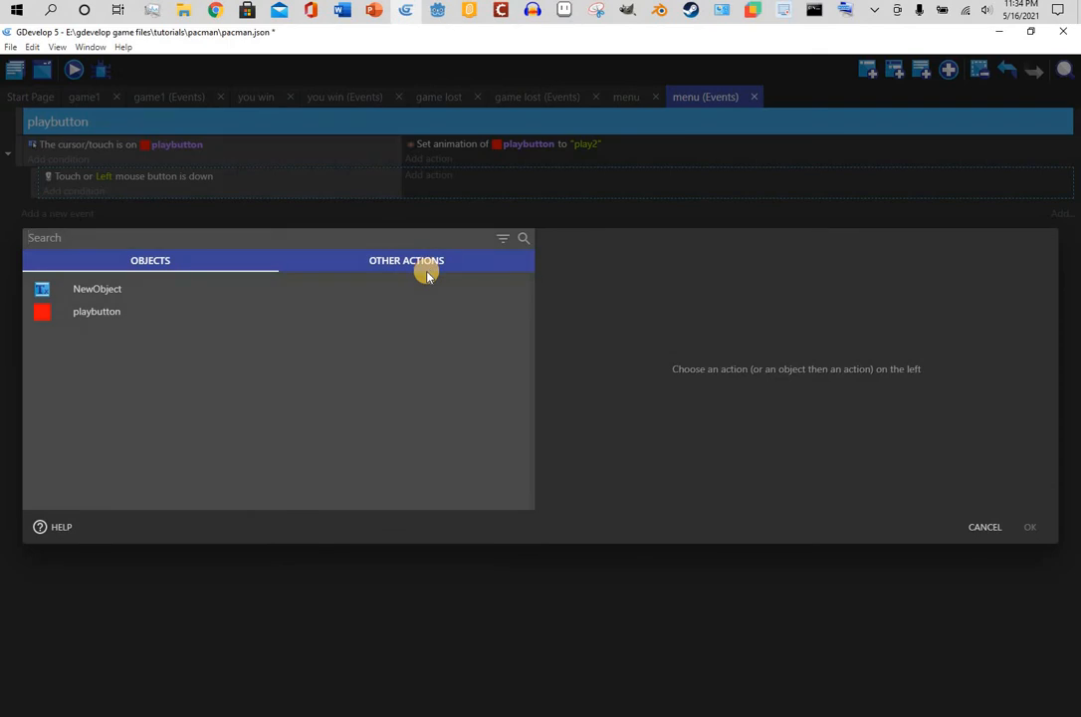
pyautogui.write('change')
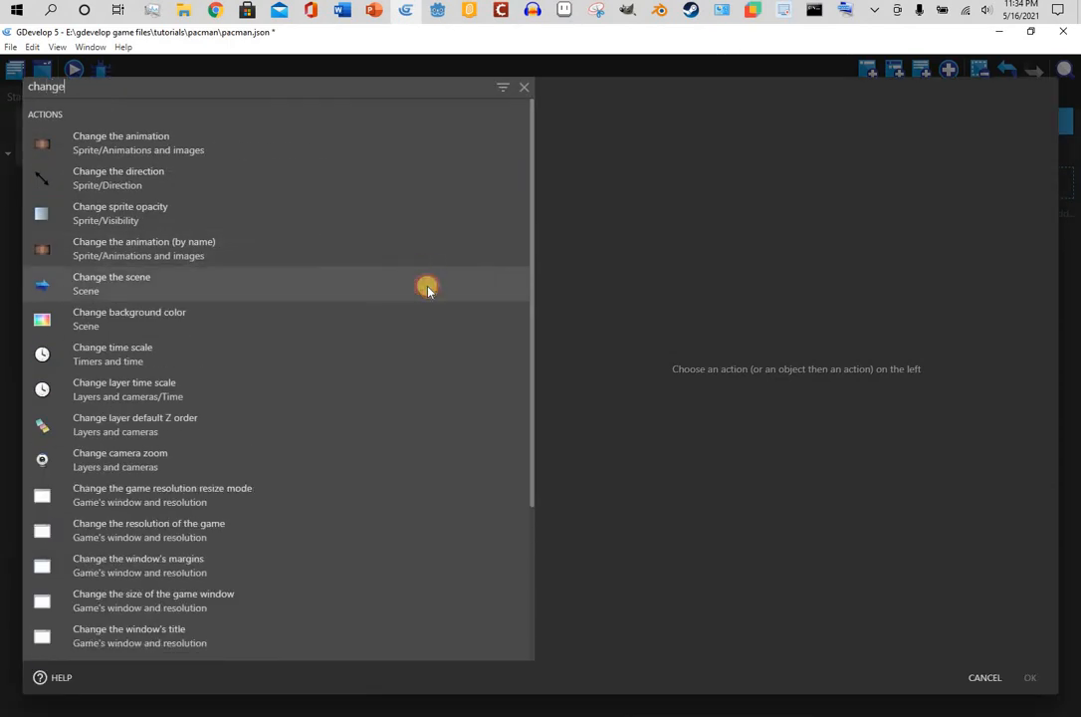
pyautogui.click(426, 287)
pyautogui.click(585, 189)
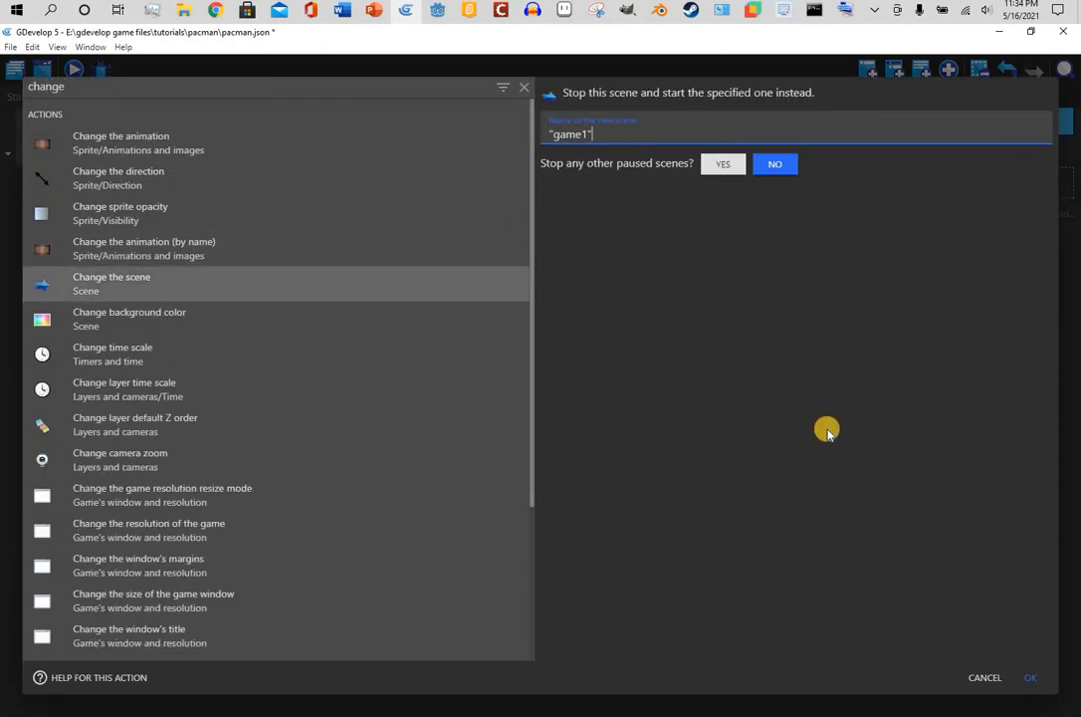
pyautogui.click(1028, 677)
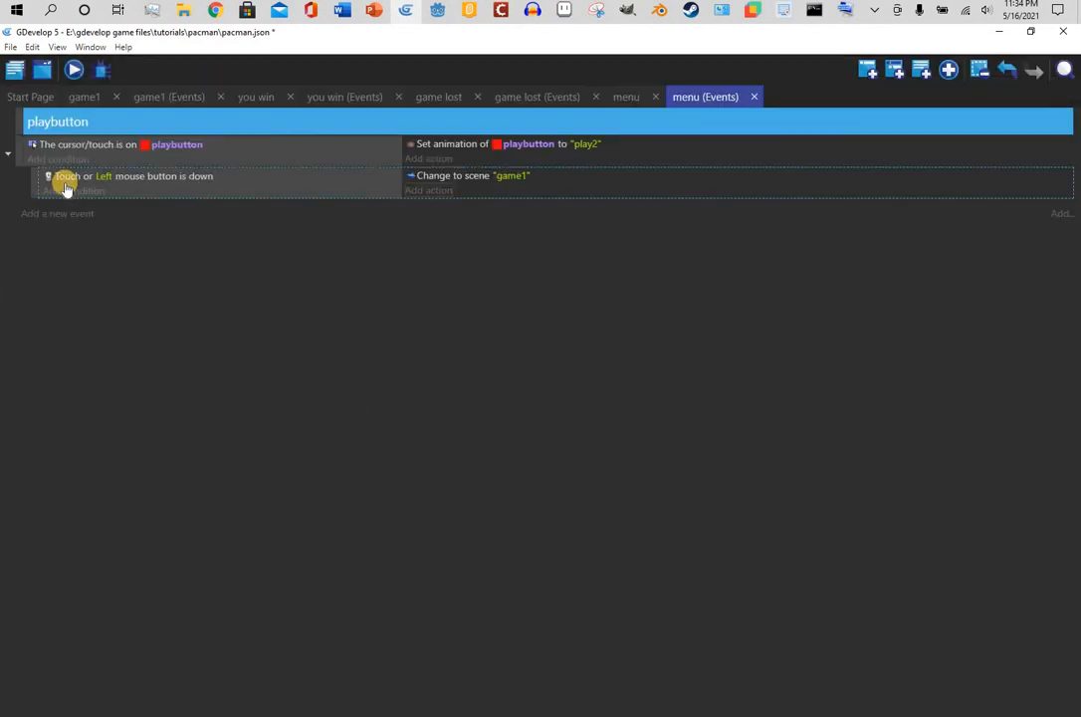
# Copy the cursor-on-playbutton condition into a new event below and invert it
pyautogui.rightClick(92, 150)
pyautogui.click(53, 220)
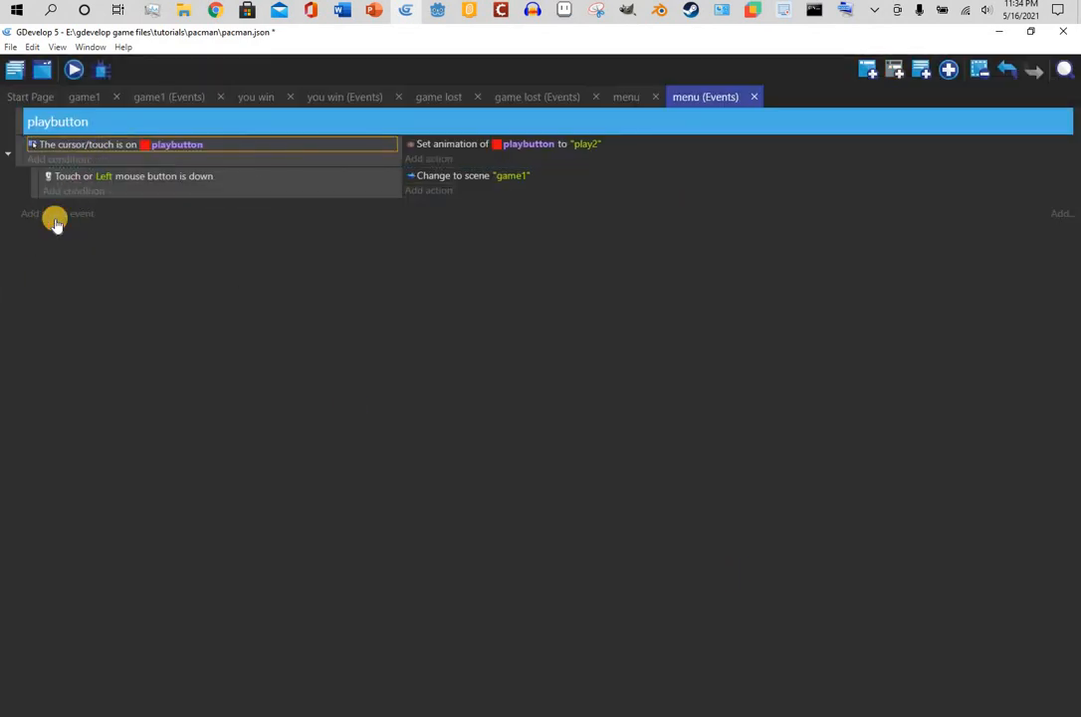
pyautogui.click(107, 207)
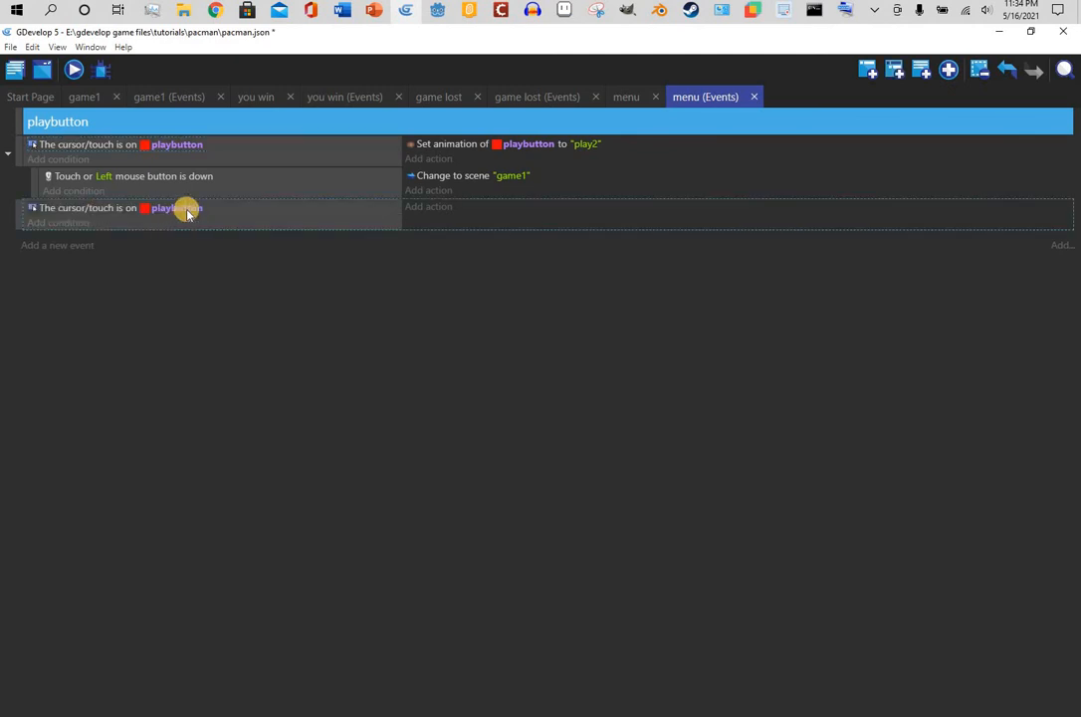
pyautogui.doubleClick(351, 211)
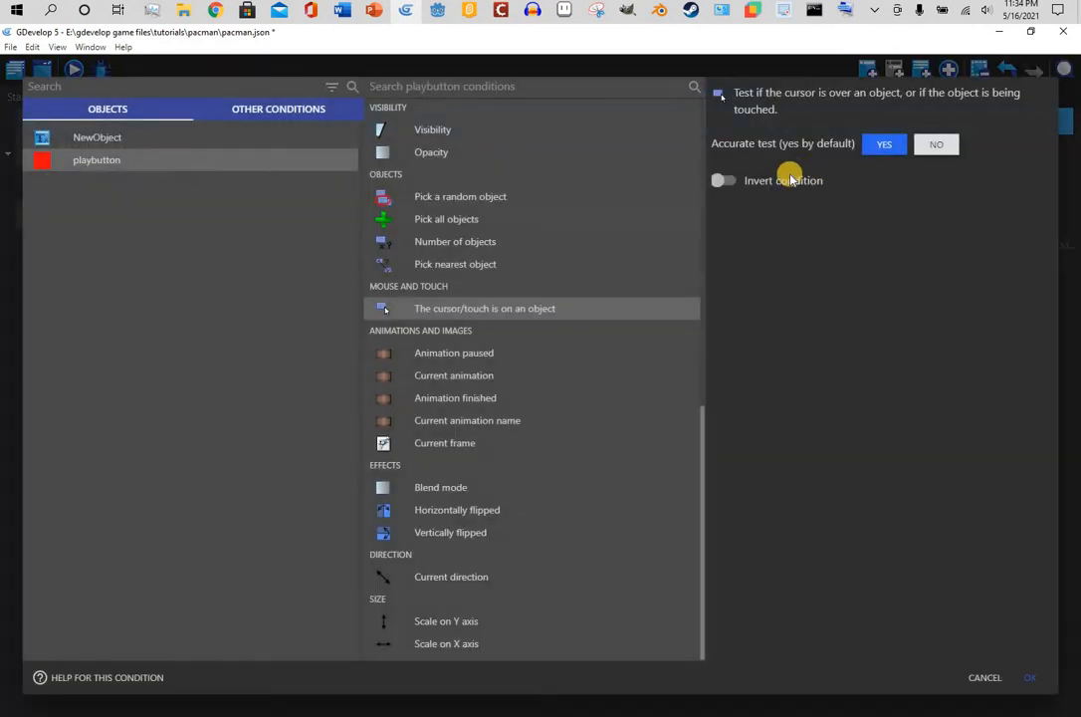
pyautogui.click(1030, 679)
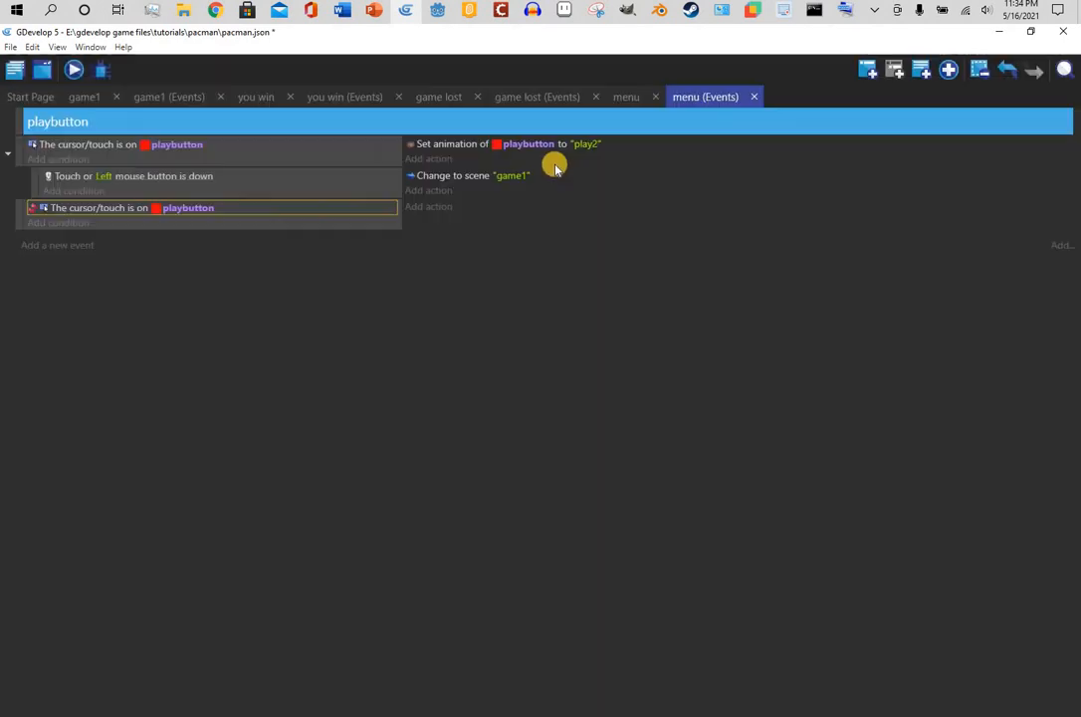
# Copy the set animation action into the inverted cursor event and change its animation name to "play1"
pyautogui.rightClick(426, 145)
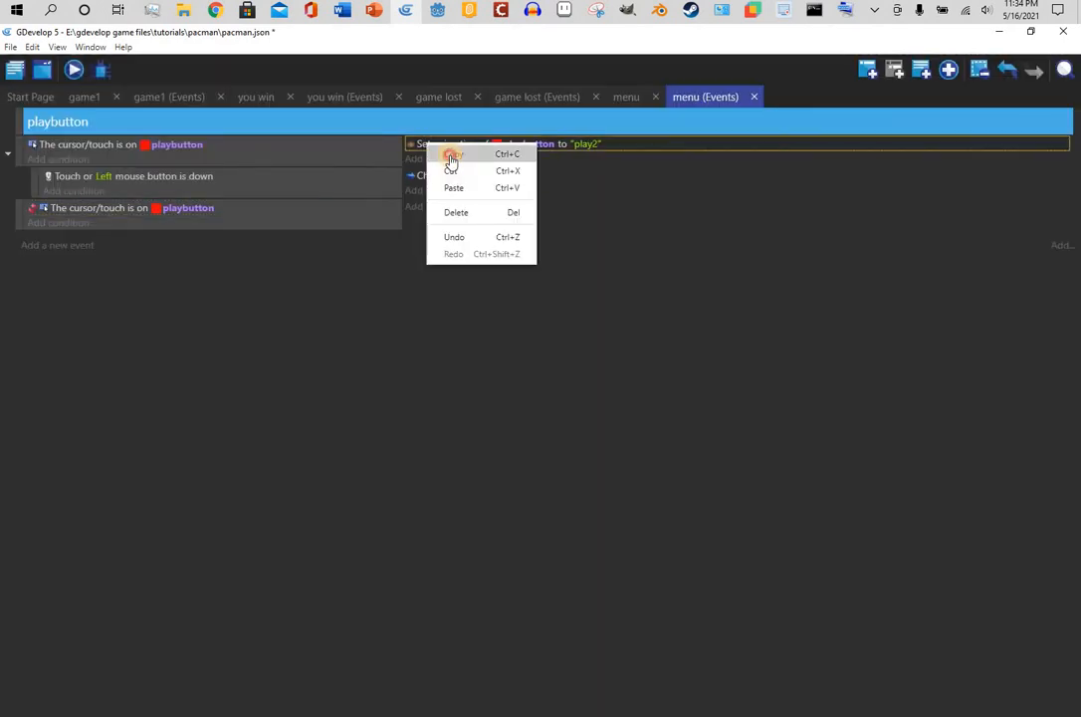
pyautogui.click(451, 157)
pyautogui.click(495, 207)
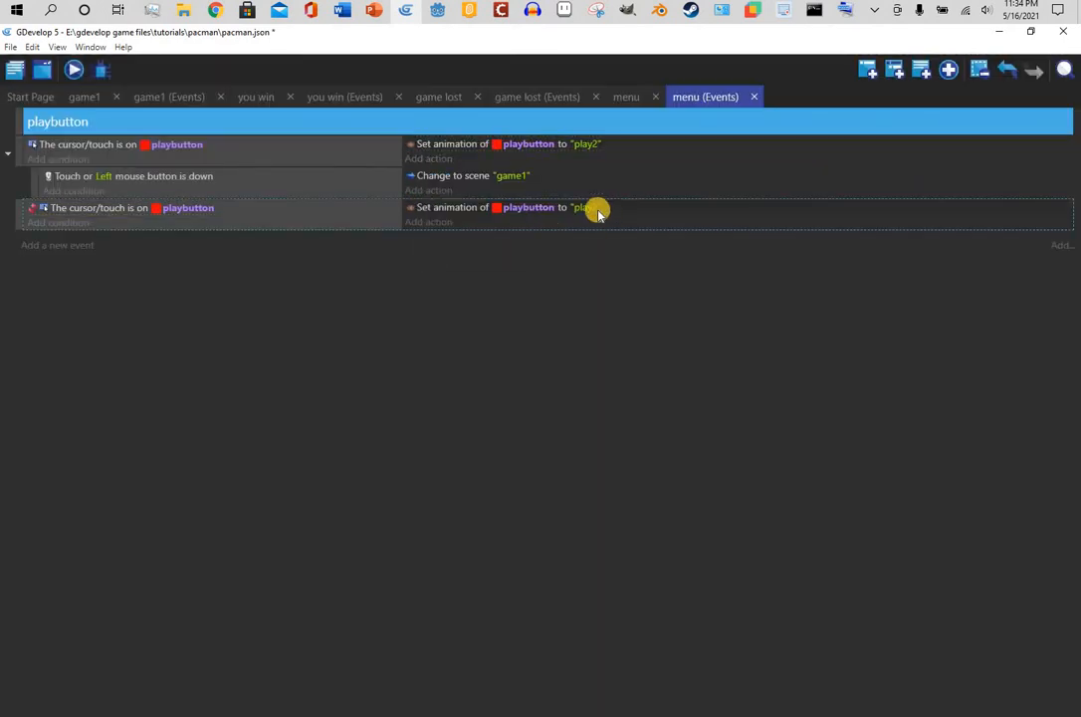
pyautogui.click(593, 208)
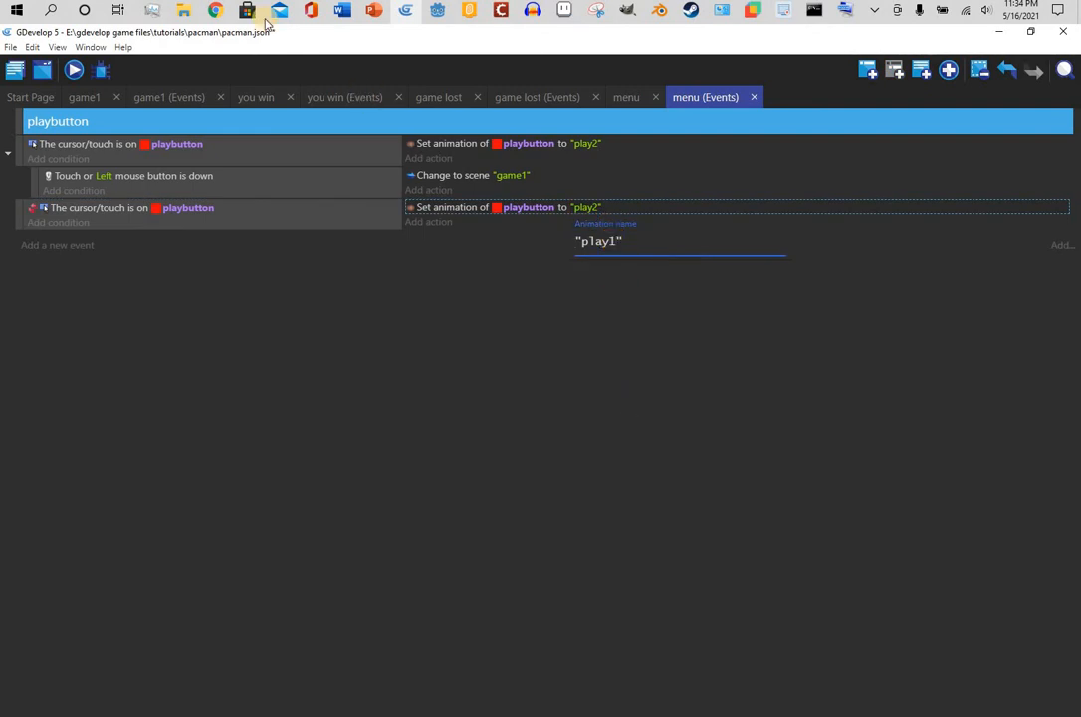
pyautogui.press('Return')
# Preview the menu scene maximized, start the game with the play button, and steer Pac-Man through the maze
pyautogui.click(71, 72)
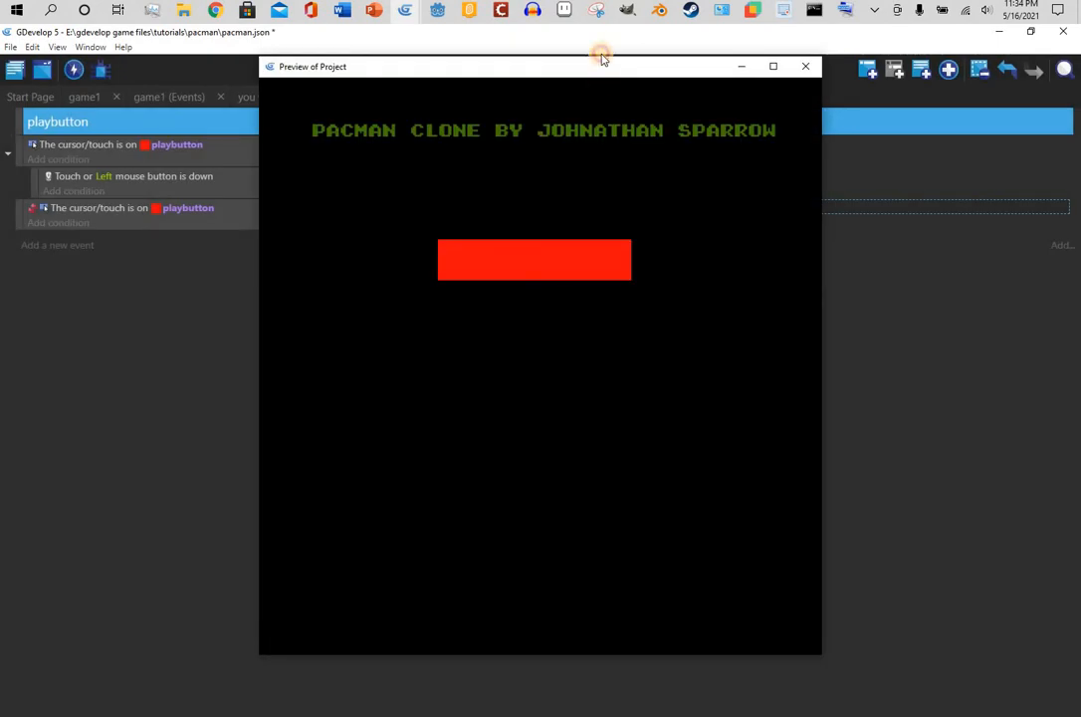
pyautogui.doubleClick(598, 62)
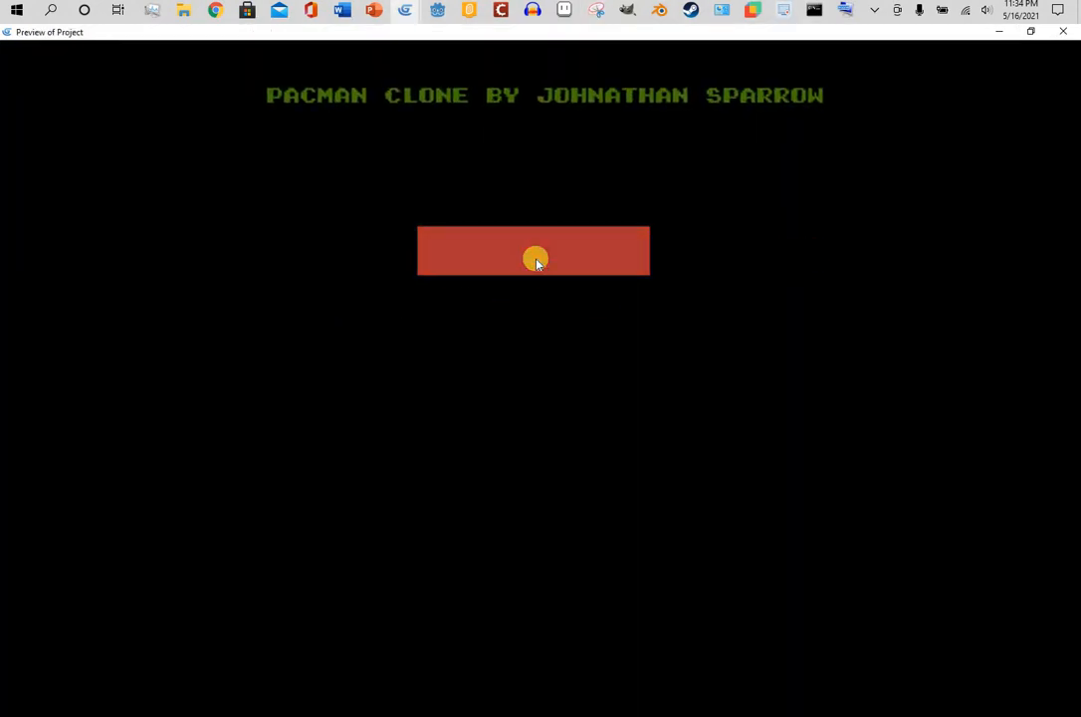
pyautogui.click(535, 261)
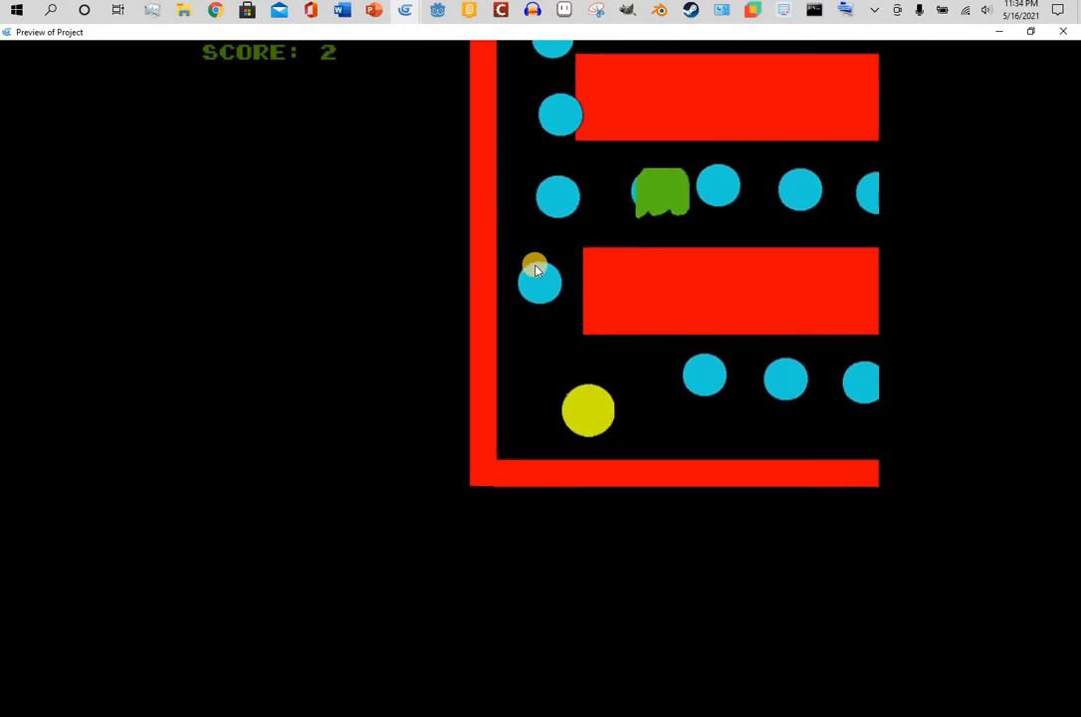
pyautogui.press('Up')
pyautogui.press('Right')
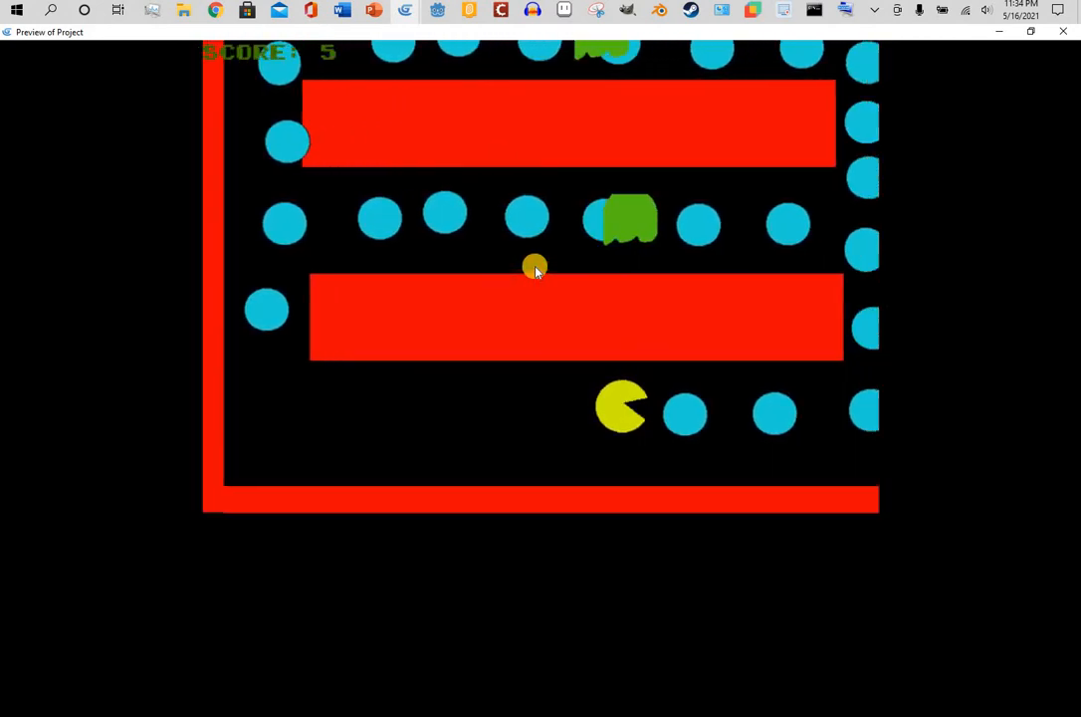
pyautogui.press('Up')
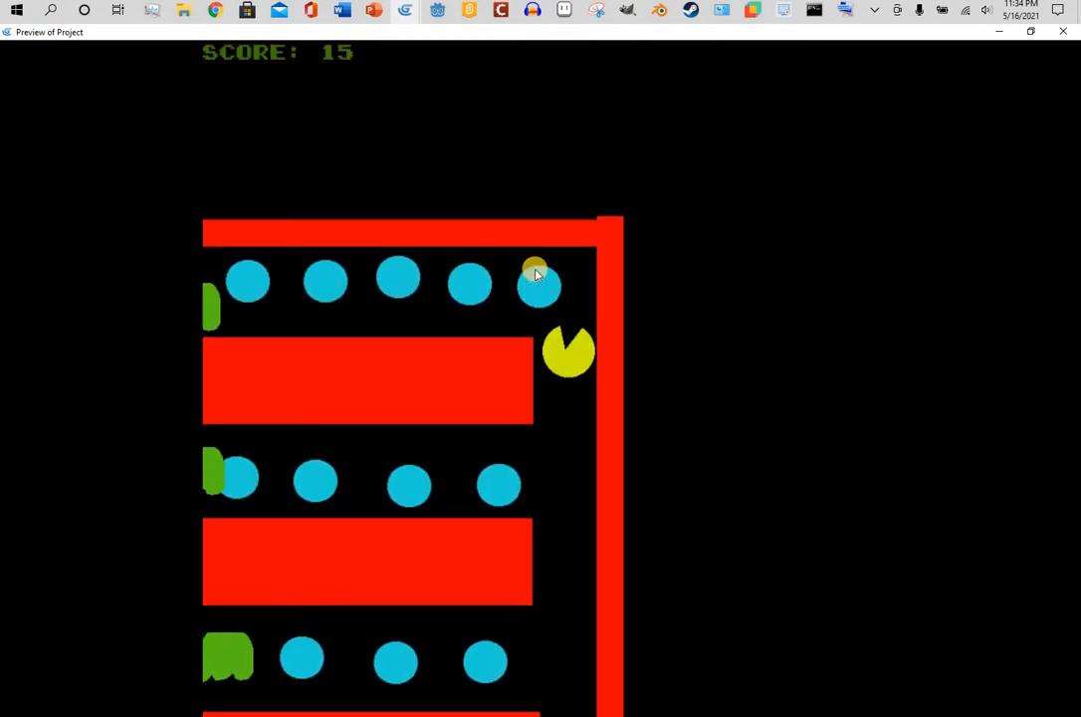
# Steer Pac-Man left along the maze until the game ends, and close the preview
pyautogui.press('Left')
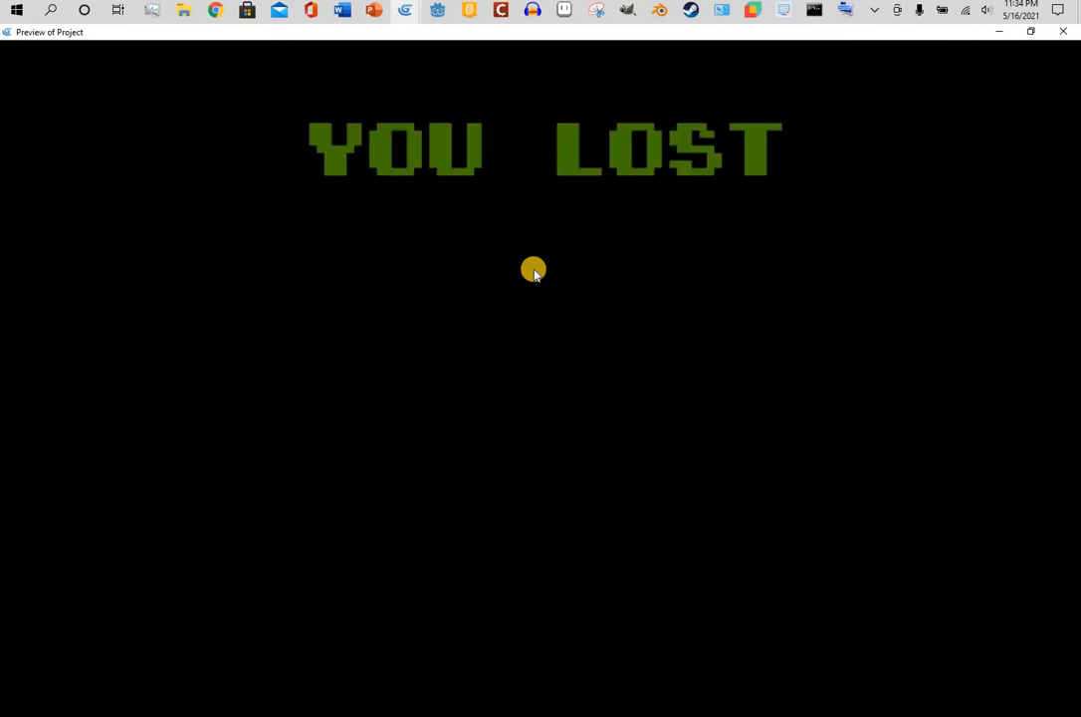
pyautogui.click(1055, 34)
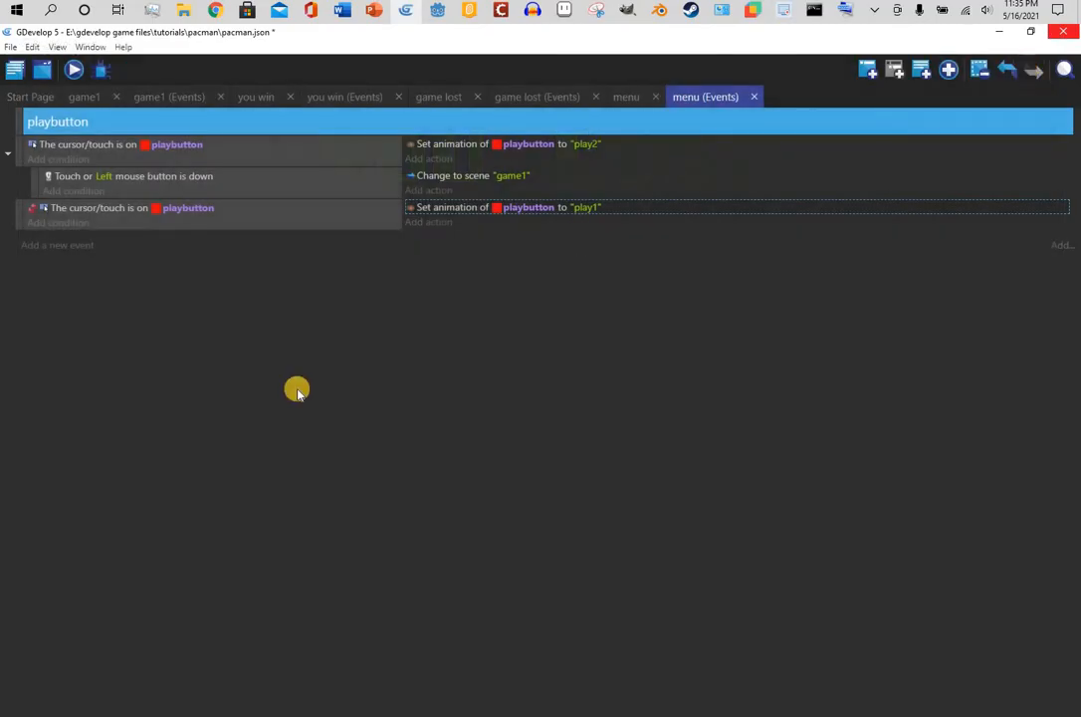
# Add an event group named "quit" below the playbutton events and return to the menu scene layout
pyautogui.click(950, 67)
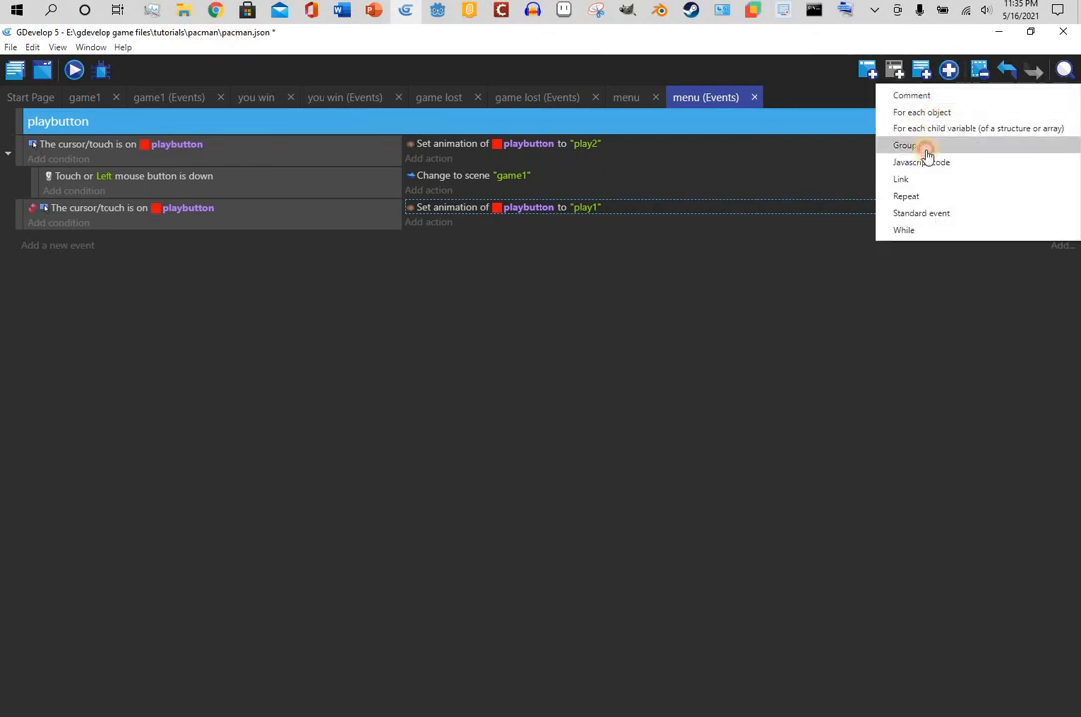
pyautogui.click(926, 147)
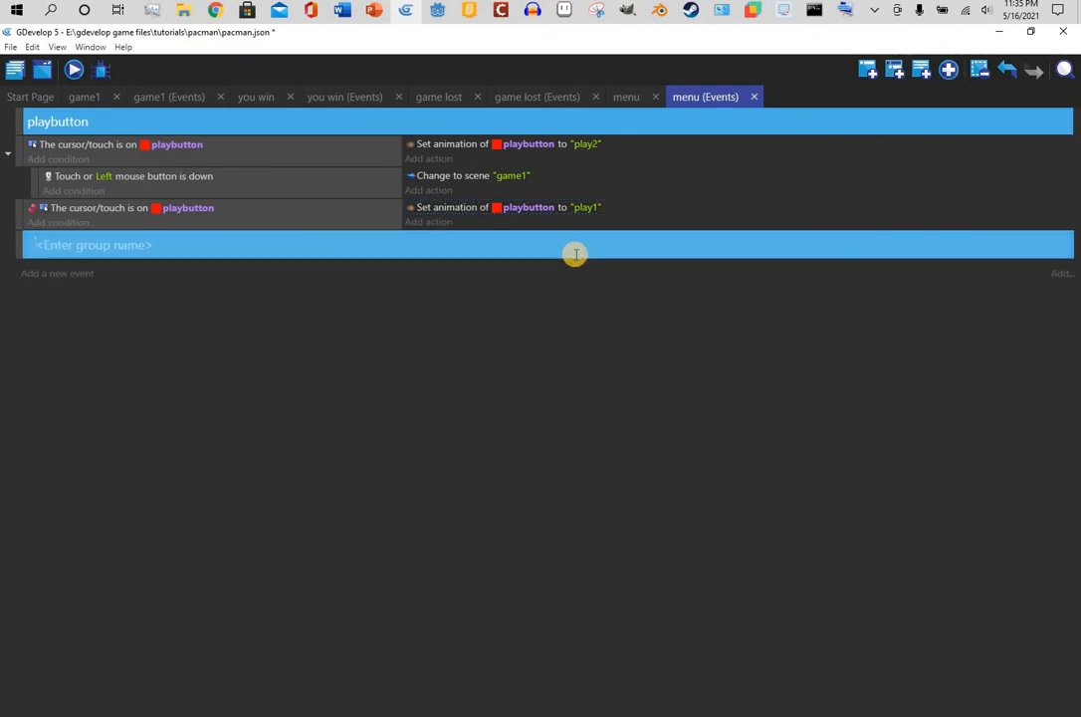
pyautogui.write('quit')
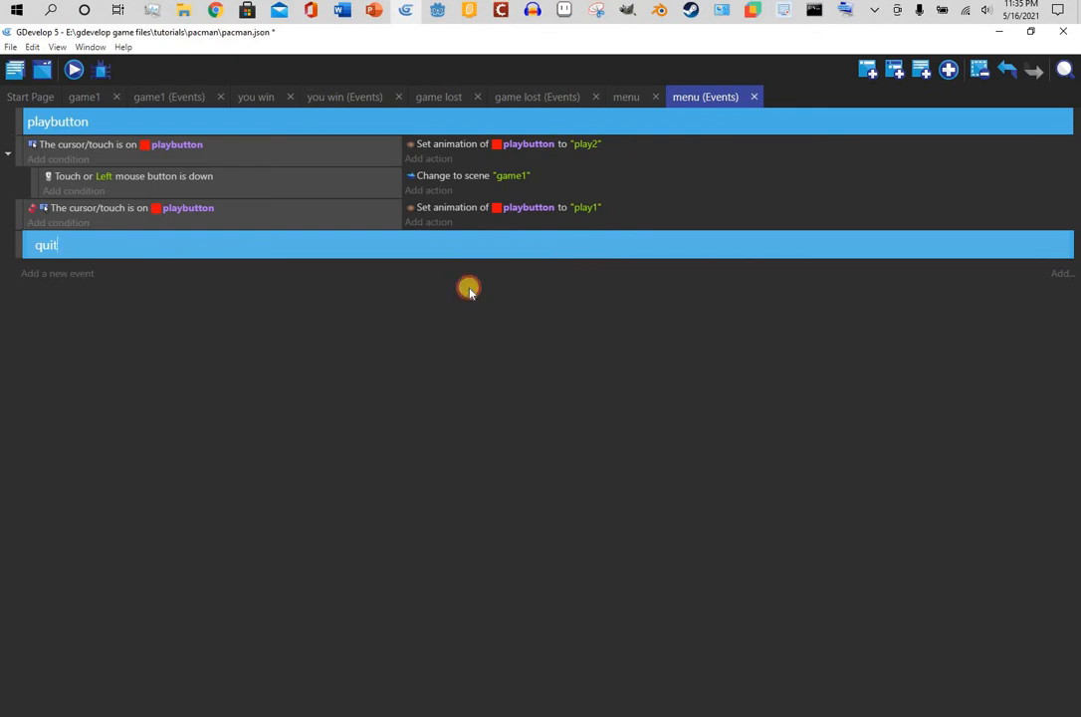
pyautogui.click(469, 288)
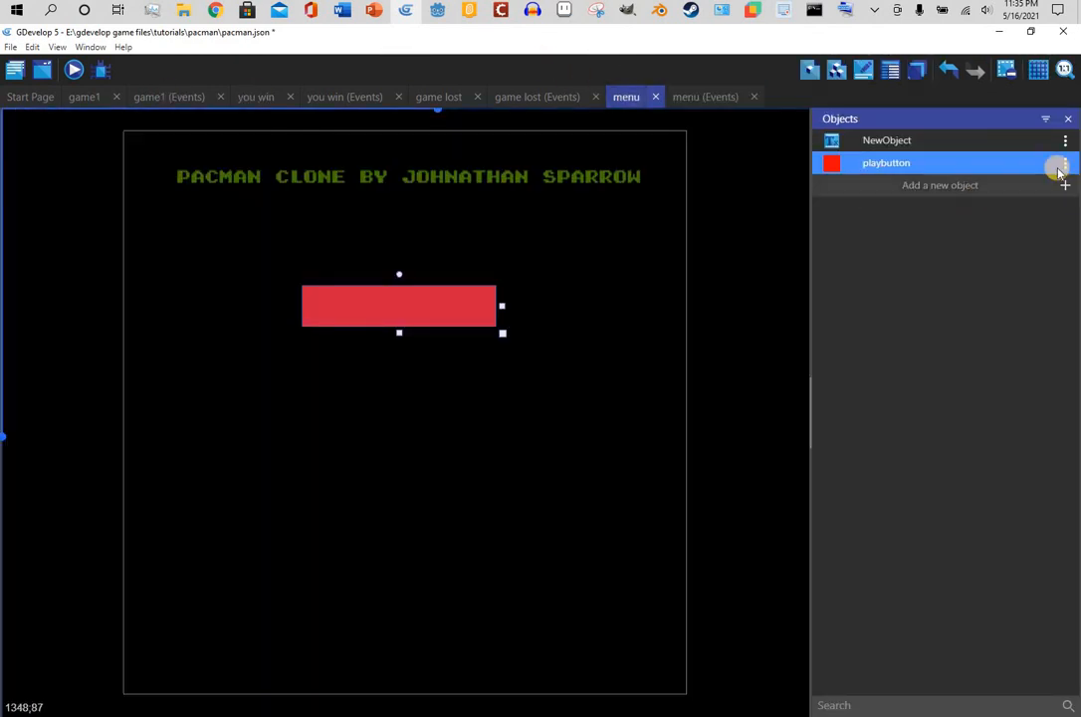
pyautogui.click(1062, 164)
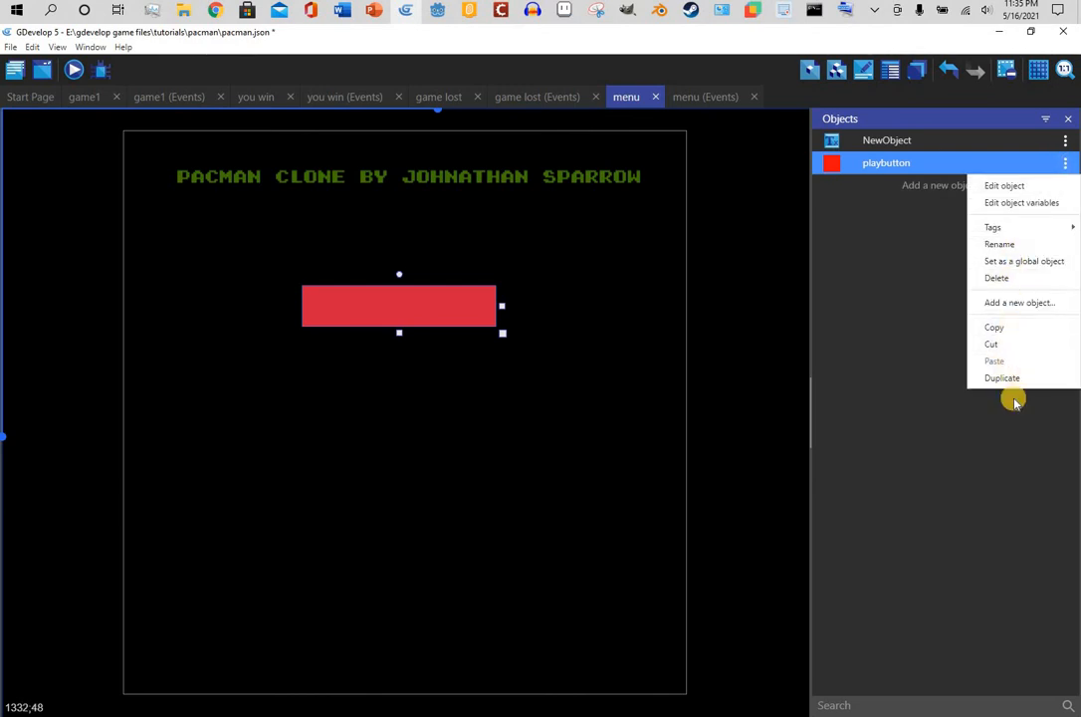
pyautogui.click(1059, 173)
pyautogui.click(1059, 179)
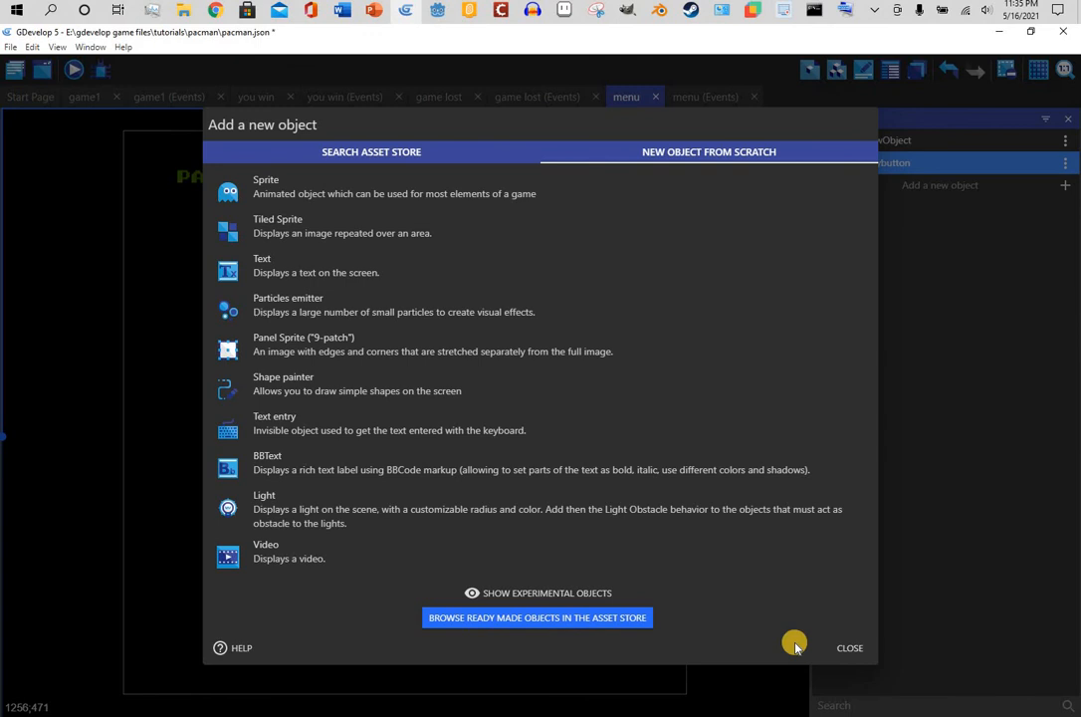
pyautogui.click(862, 641)
# Duplicate the playbutton object and name the copy "quit"
pyautogui.click(1065, 162)
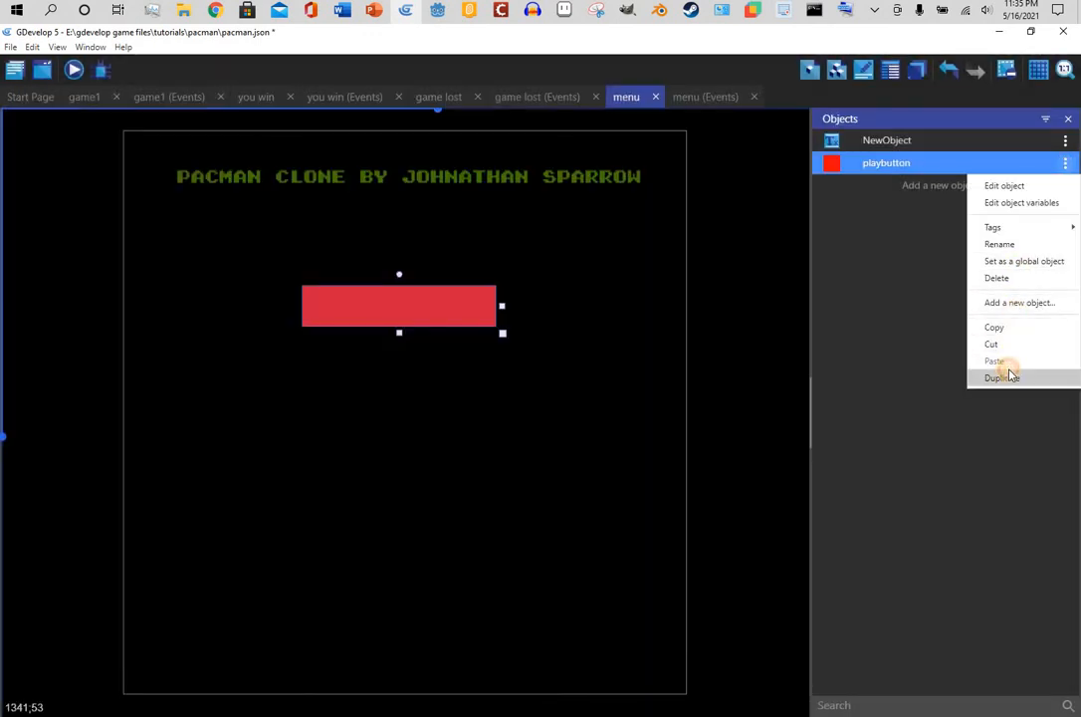
pyautogui.click(1003, 378)
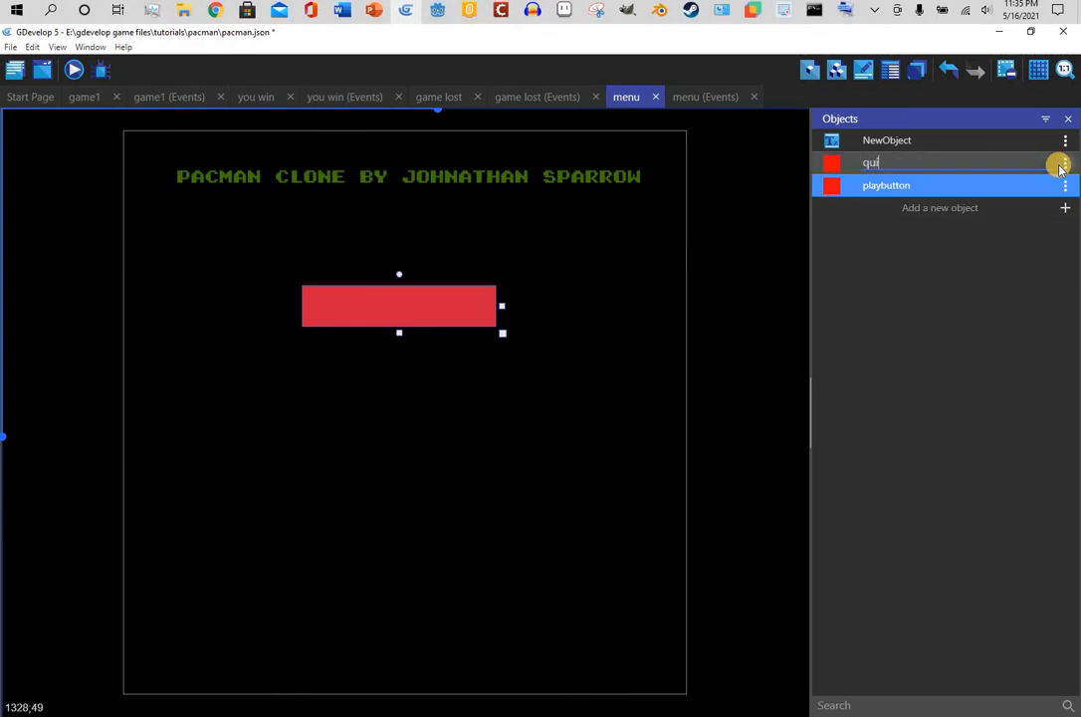
pyautogui.press('Return')
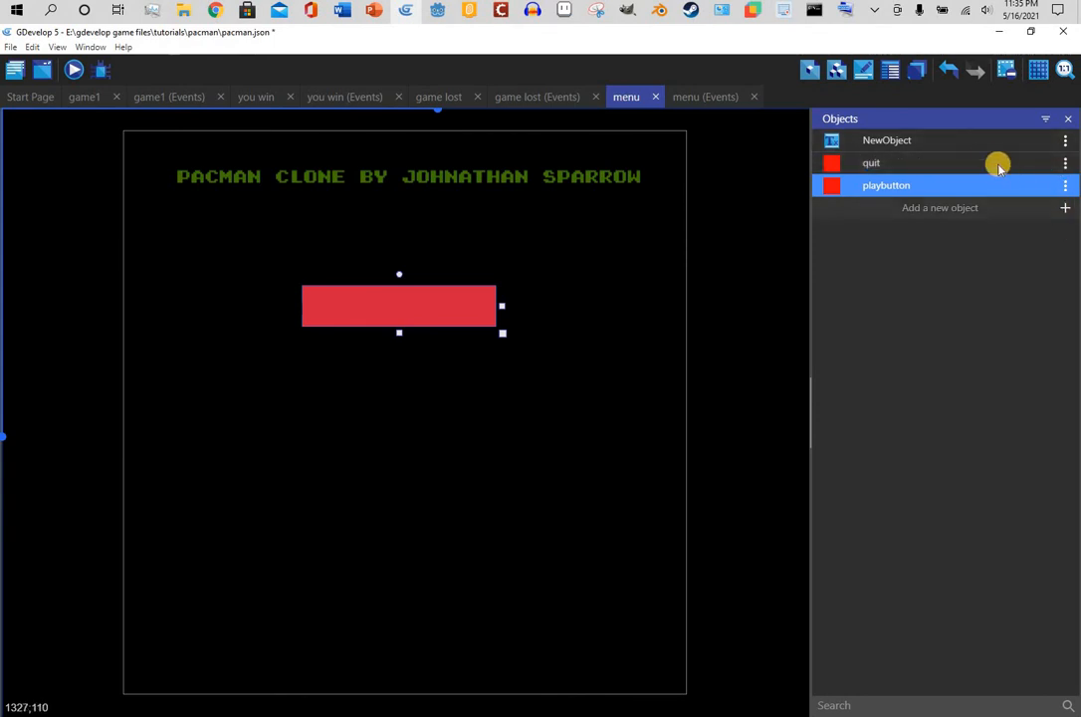
# Place the quit object just below the play button in the menu scene and stretch it to the same width
pyautogui.moveTo(981, 164); pyautogui.dragTo(318, 357)
pyautogui.click(346, 403)
pyautogui.moveTo(348, 402); pyautogui.dragTo(492, 401)
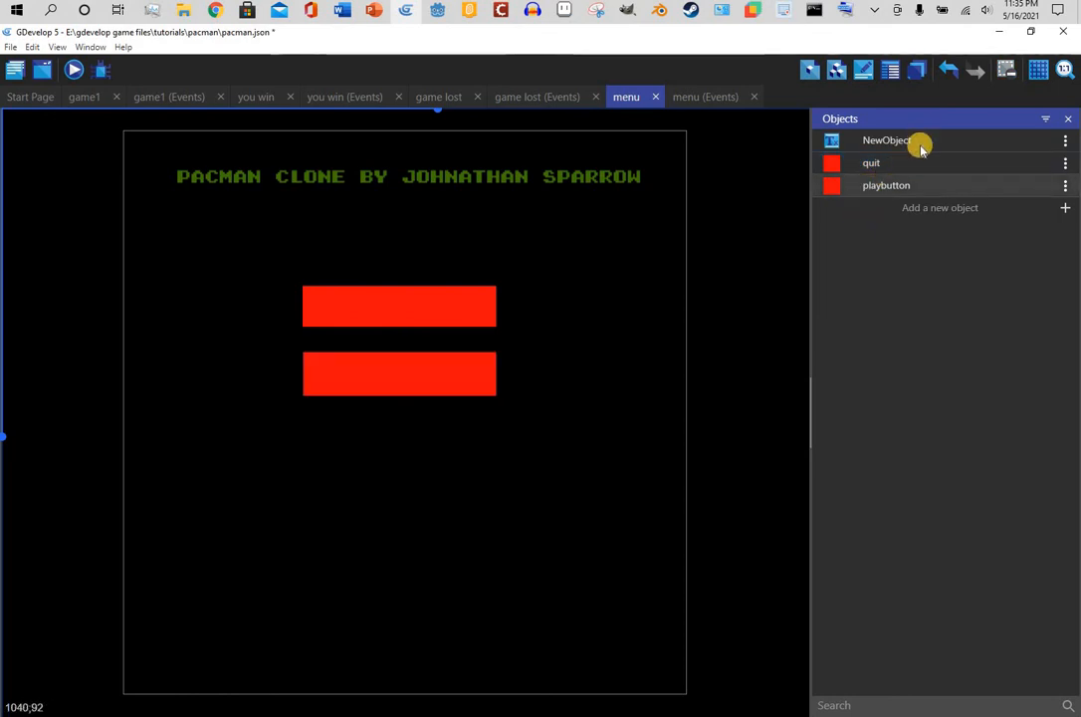
# Rename the quit object's two animations to "quit1" and "quit2" and apply the changes
pyautogui.click(906, 177)
pyautogui.doubleClick(906, 174)
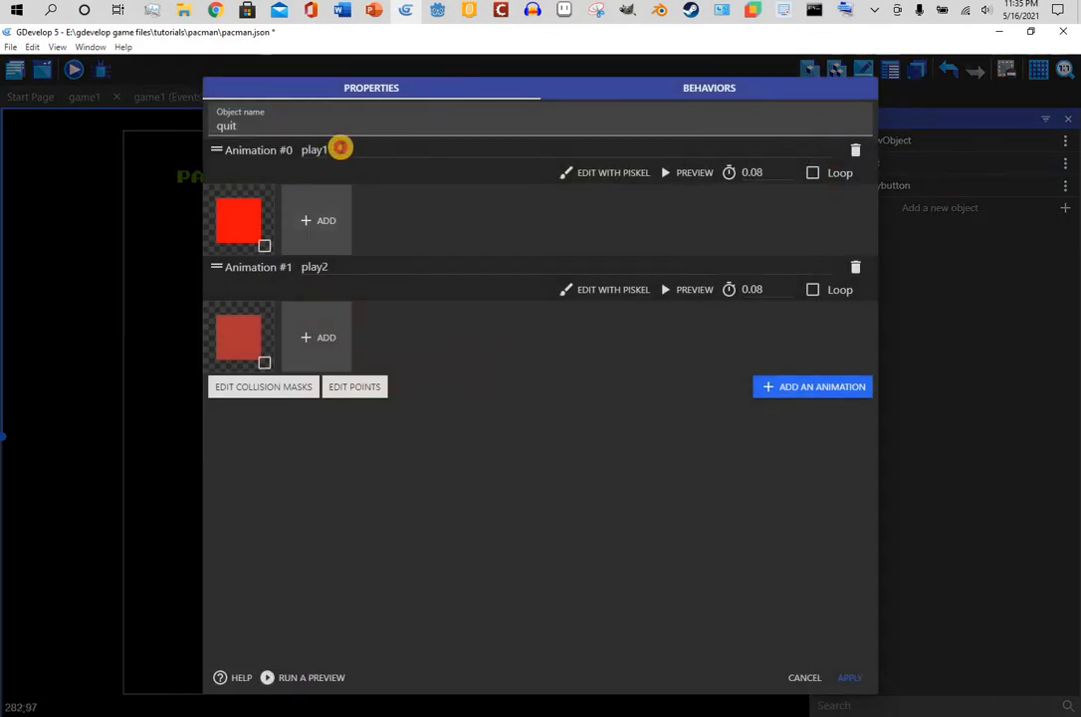
pyautogui.click(341, 149)
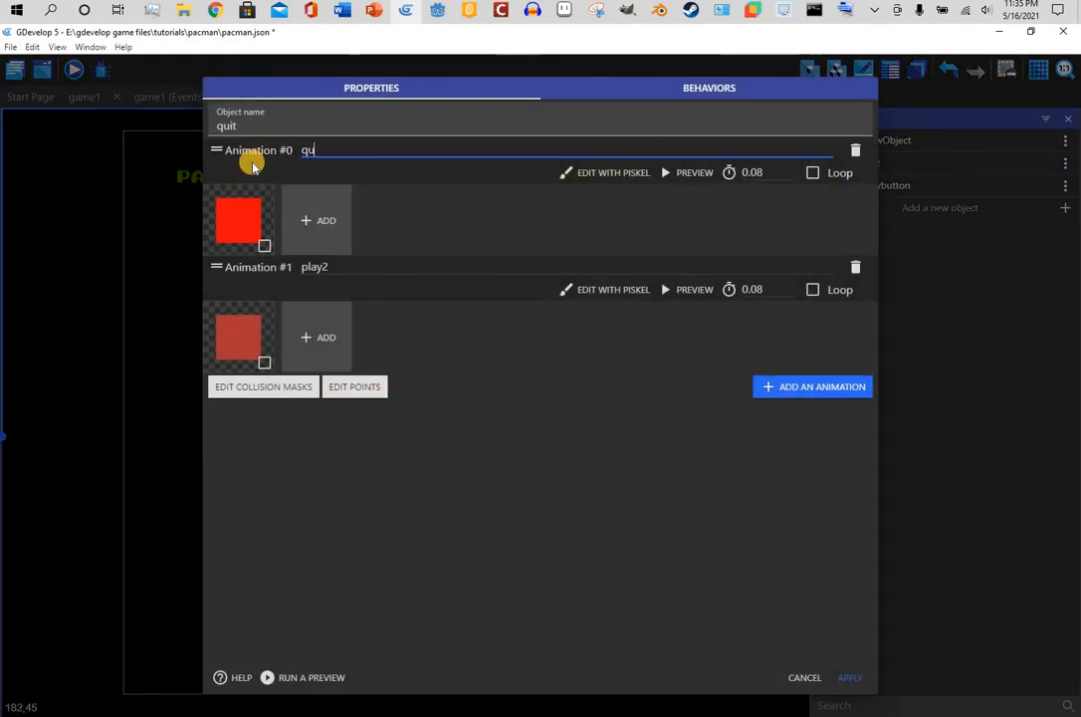
pyautogui.doubleClick(314, 155)
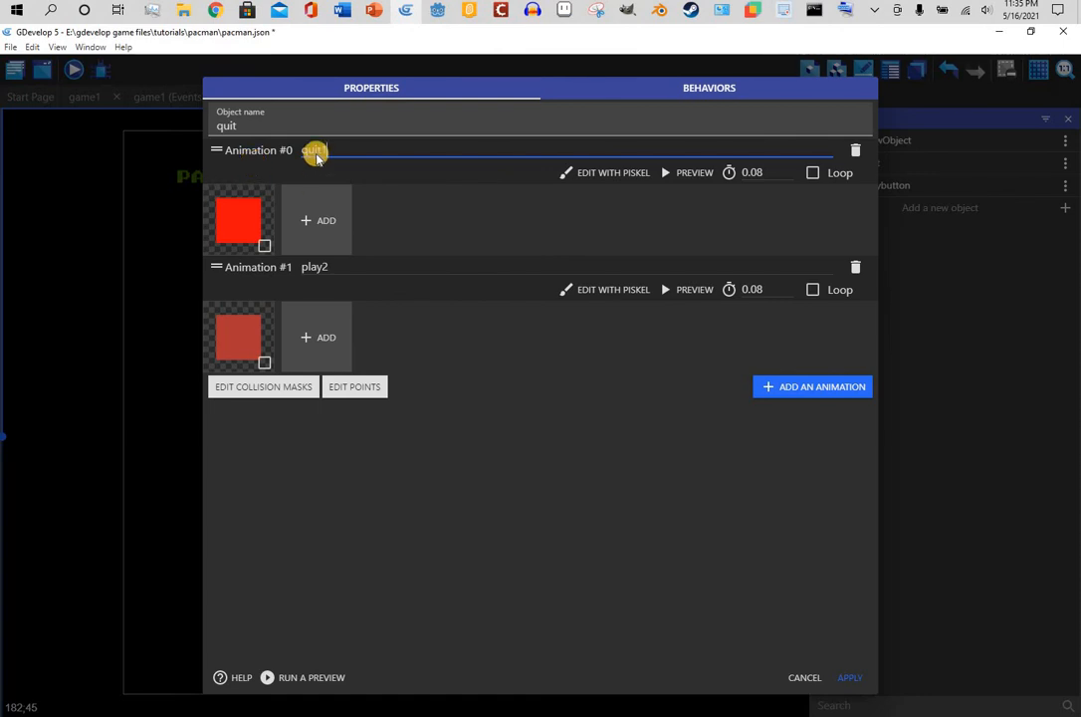
pyautogui.click(353, 263)
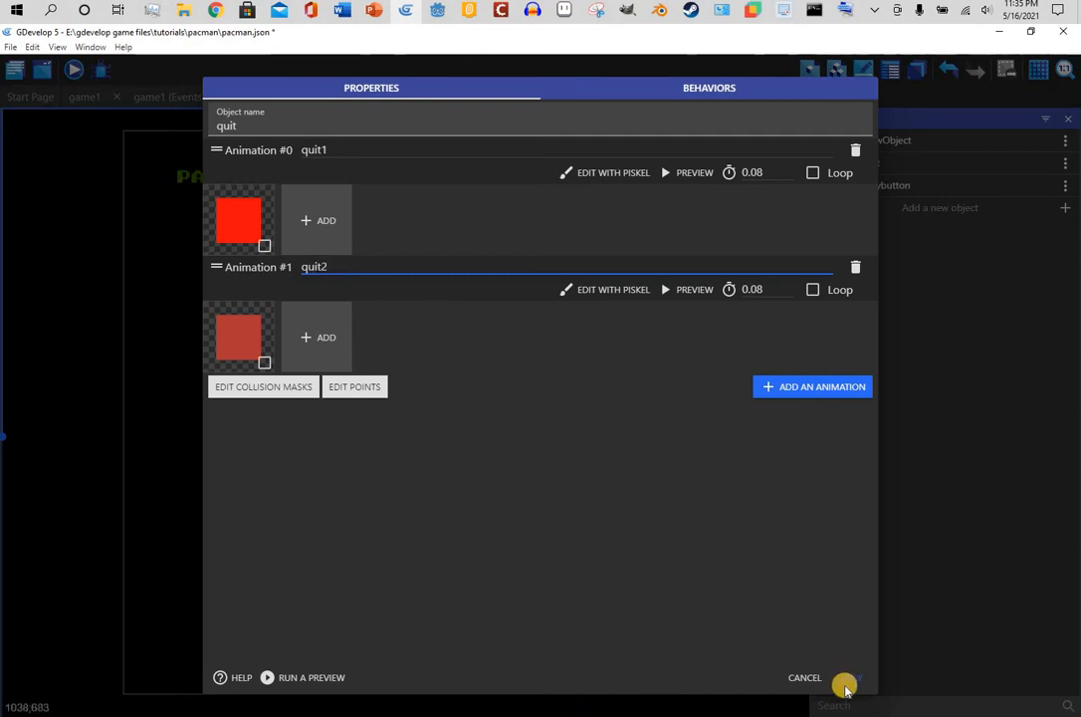
pyautogui.click(846, 681)
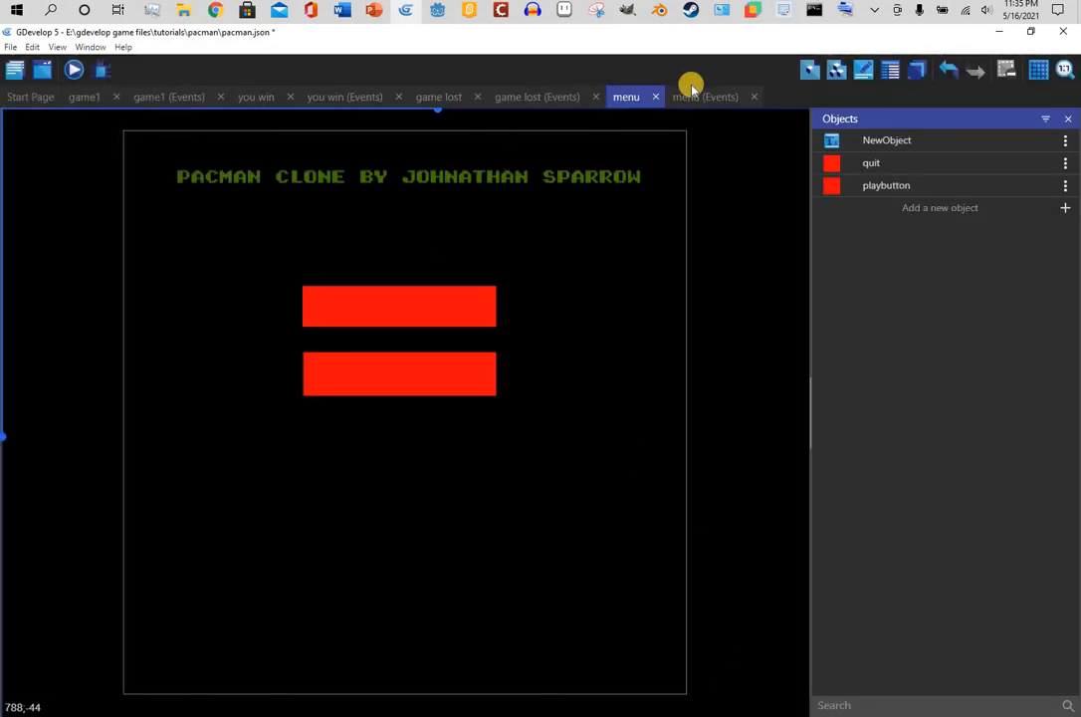
# Copy the cursor-on-playbutton condition into a new event under the quit group in the menu events
pyautogui.click(692, 95)
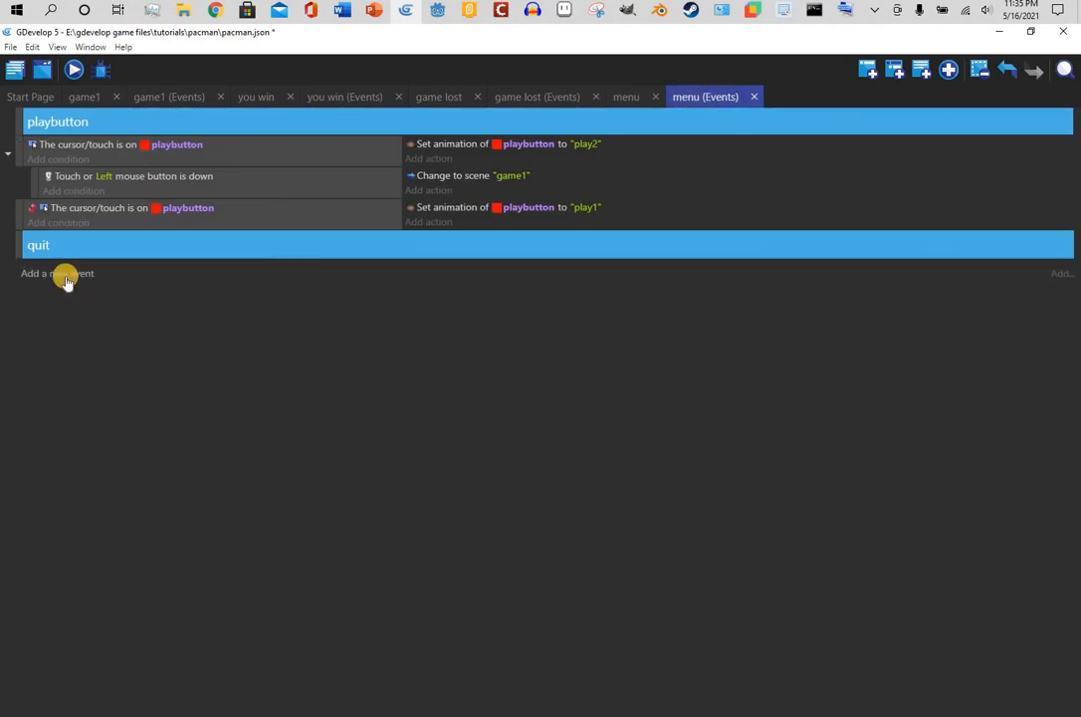
pyautogui.click(116, 151)
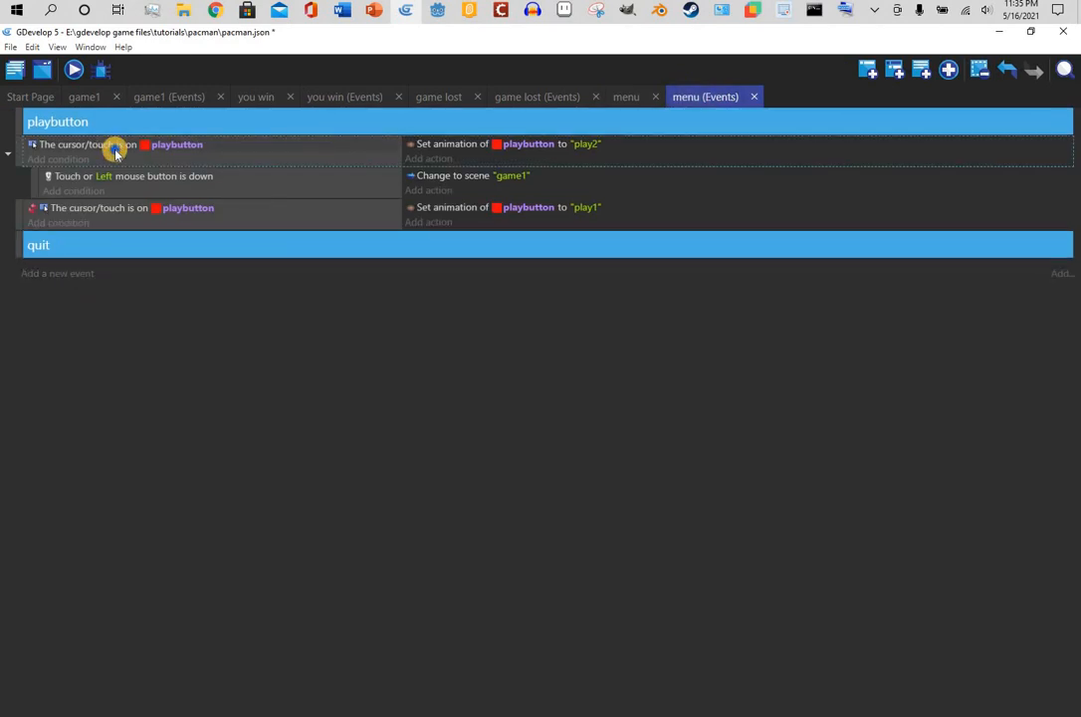
pyautogui.rightClick(116, 151)
pyautogui.click(41, 290)
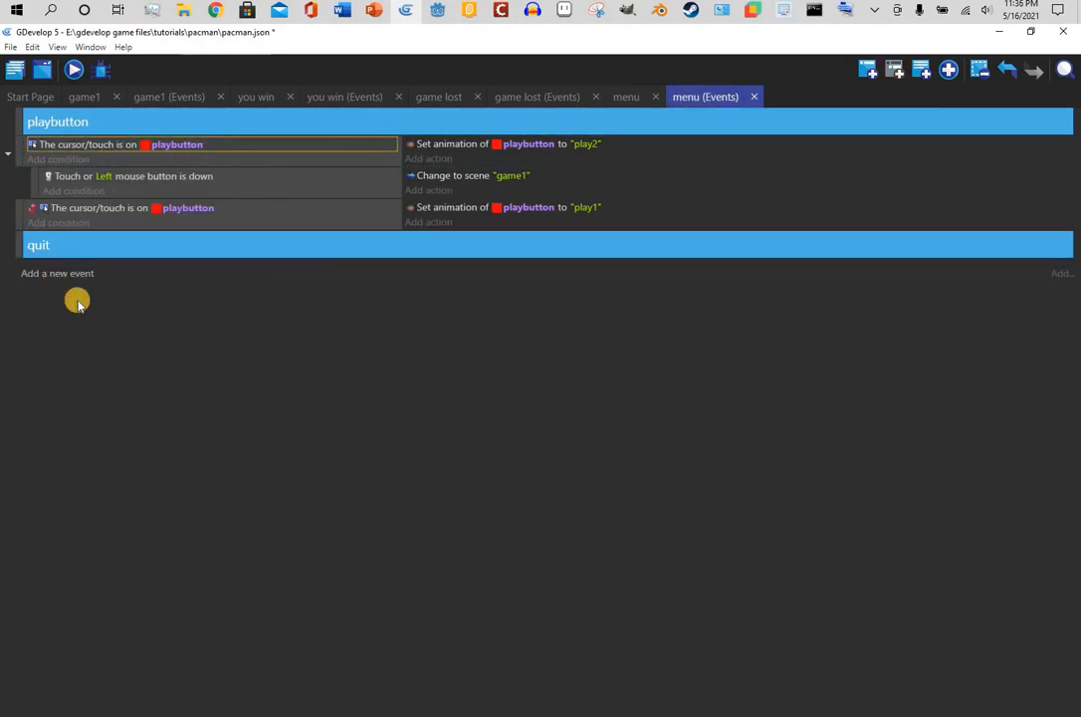
pyautogui.click(78, 275)
pyautogui.click(124, 267)
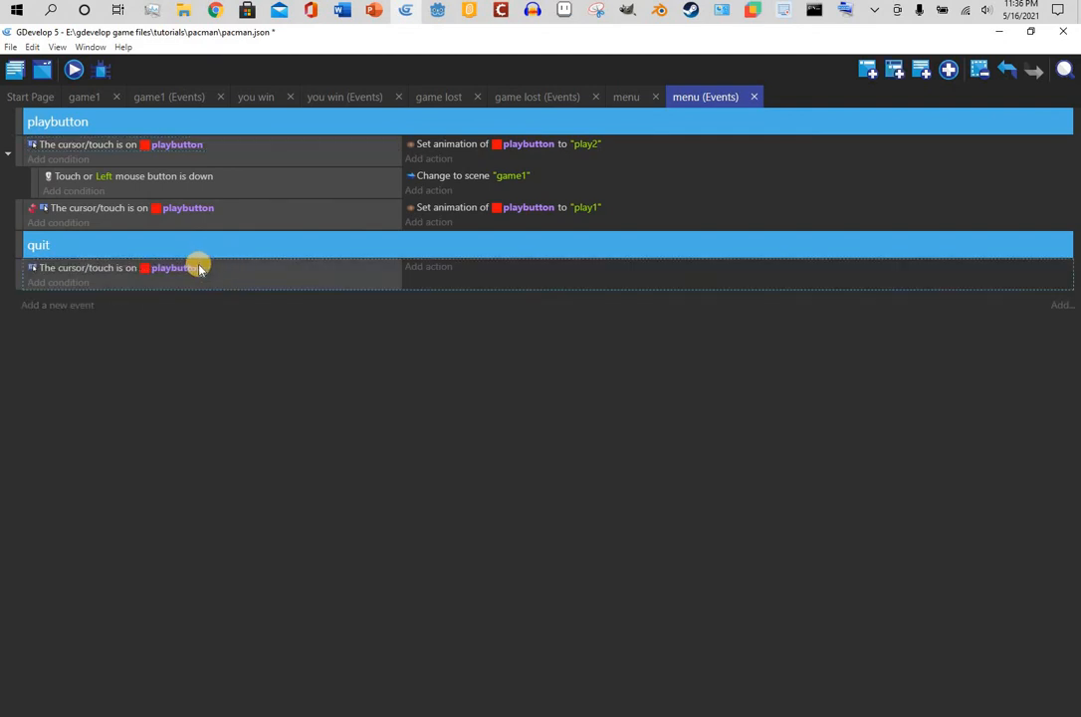
# Change the object of the copied cursor condition under the quit group to quit
pyautogui.click(198, 270)
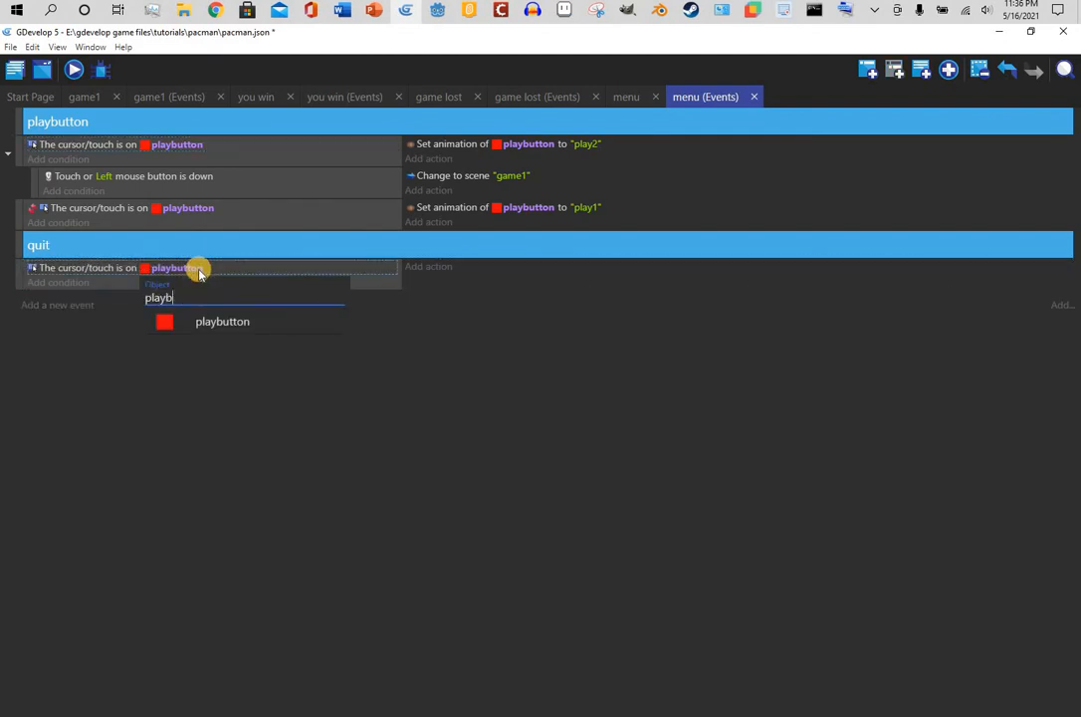
pyautogui.press('BackSpace')
pyautogui.press('BackSpace')
pyautogui.press('BackSpace')
pyautogui.press('BackSpace')
pyautogui.press('BackSpace')
pyautogui.click(205, 346)
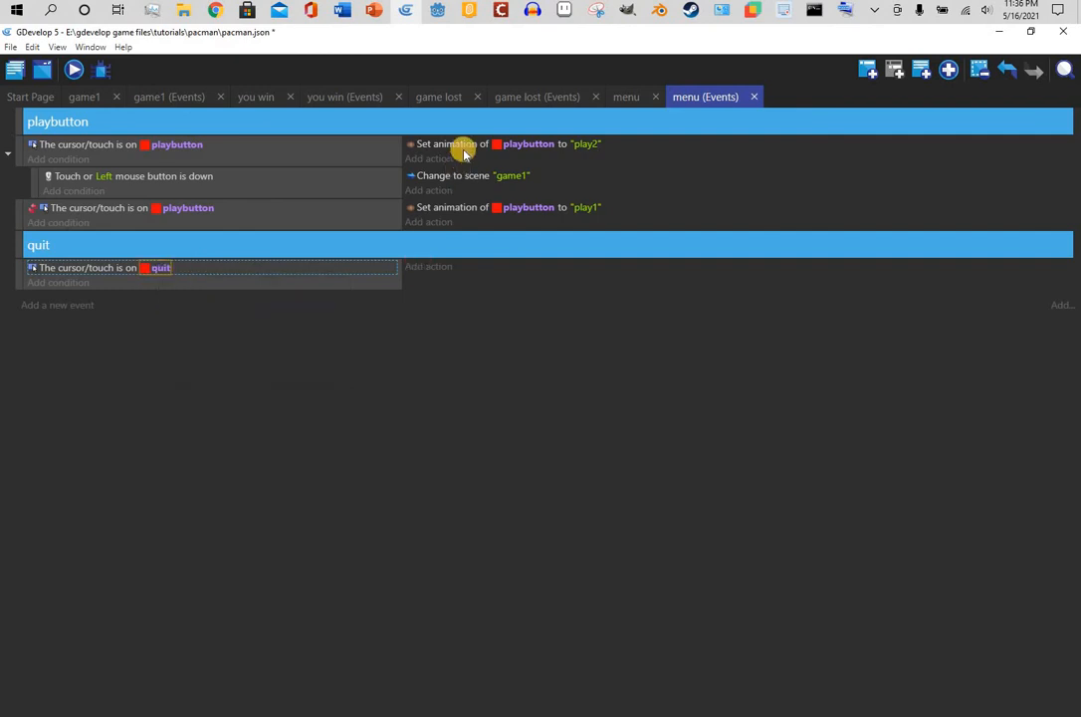
# Copy the "play2" set animation action into the quit event and change its animation name to "quit2"
pyautogui.click(463, 149)
pyautogui.rightClick(464, 149)
pyautogui.click(478, 162)
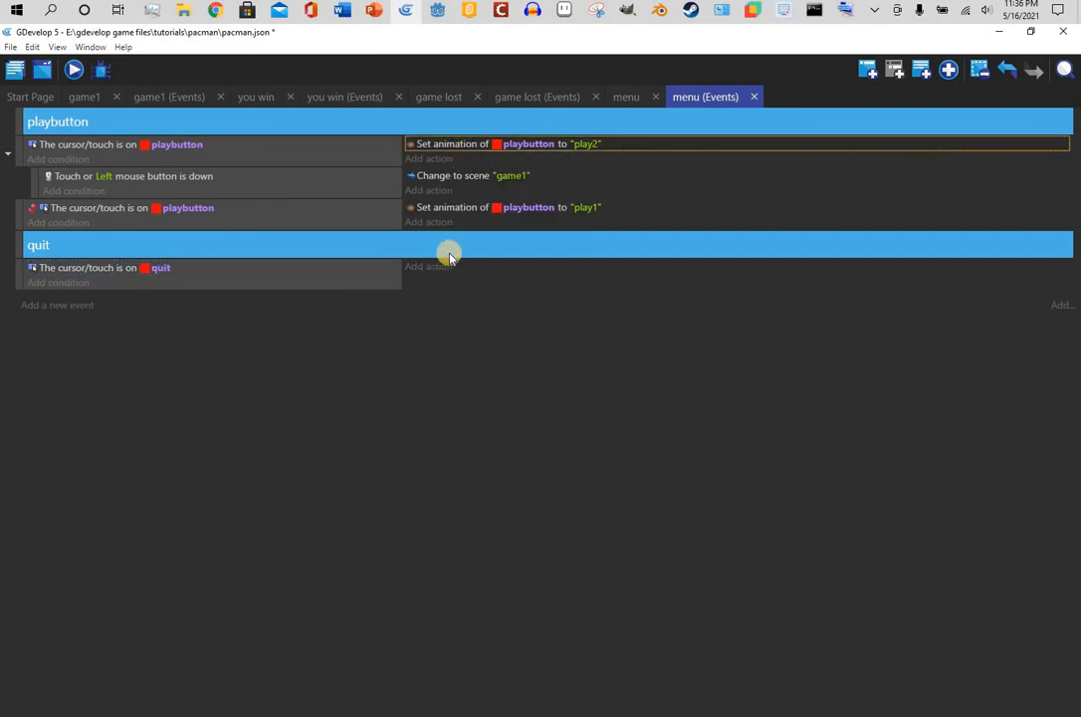
pyautogui.click(475, 269)
pyautogui.hotkey('ctrl', 'v')
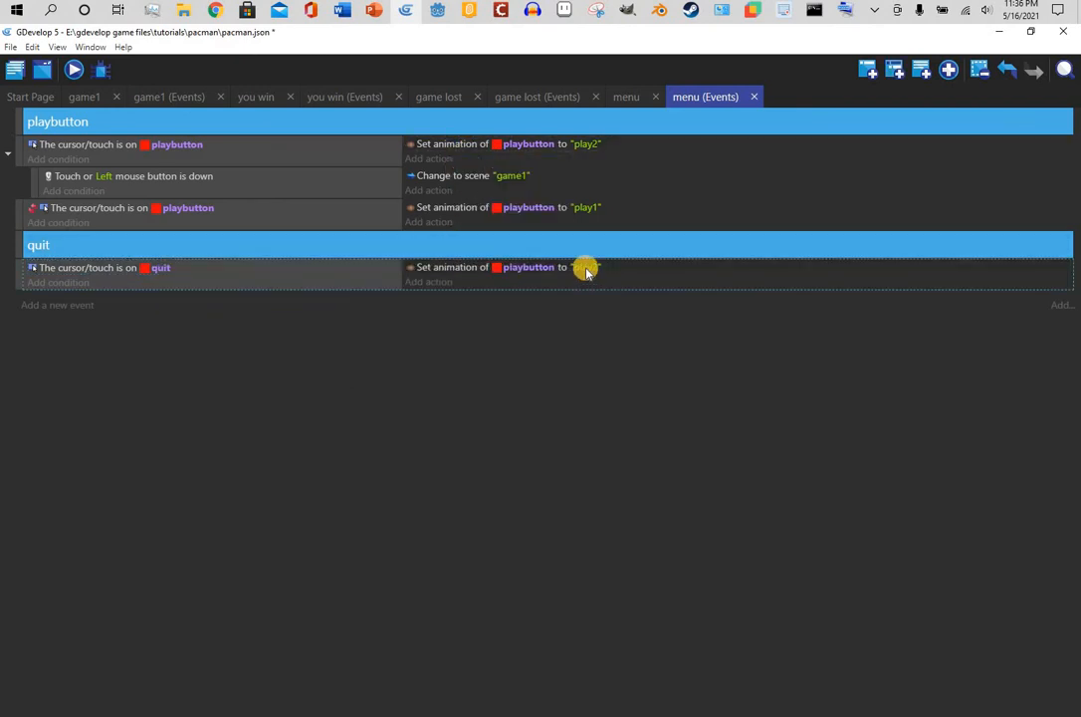
pyautogui.click(587, 268)
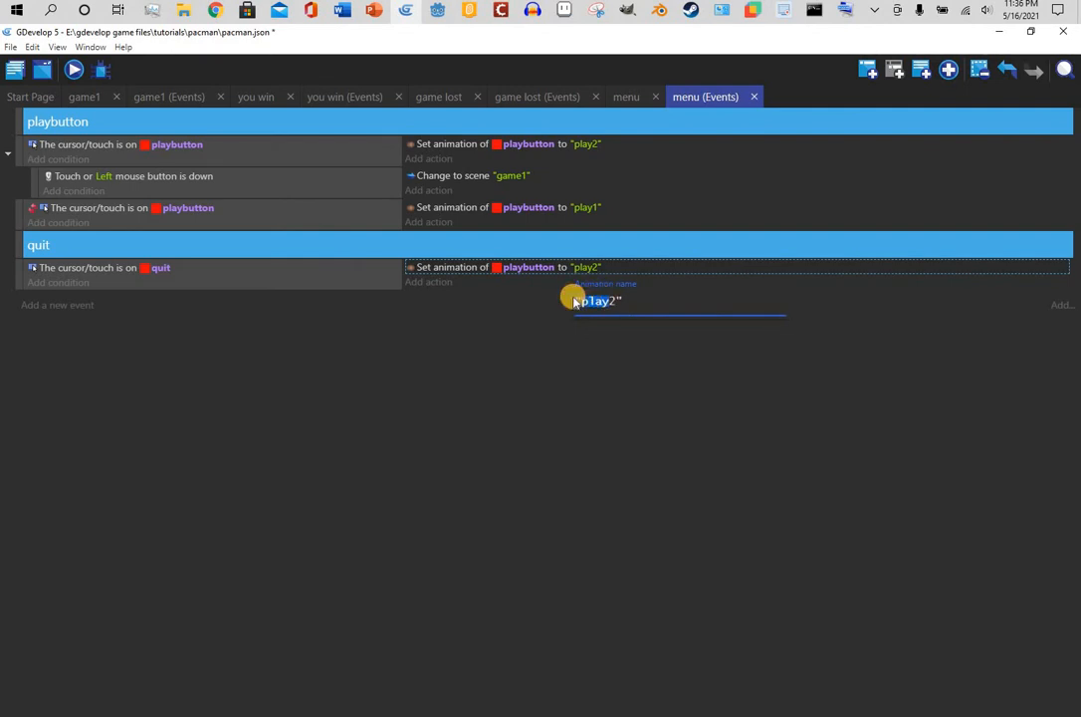
pyautogui.click(580, 332)
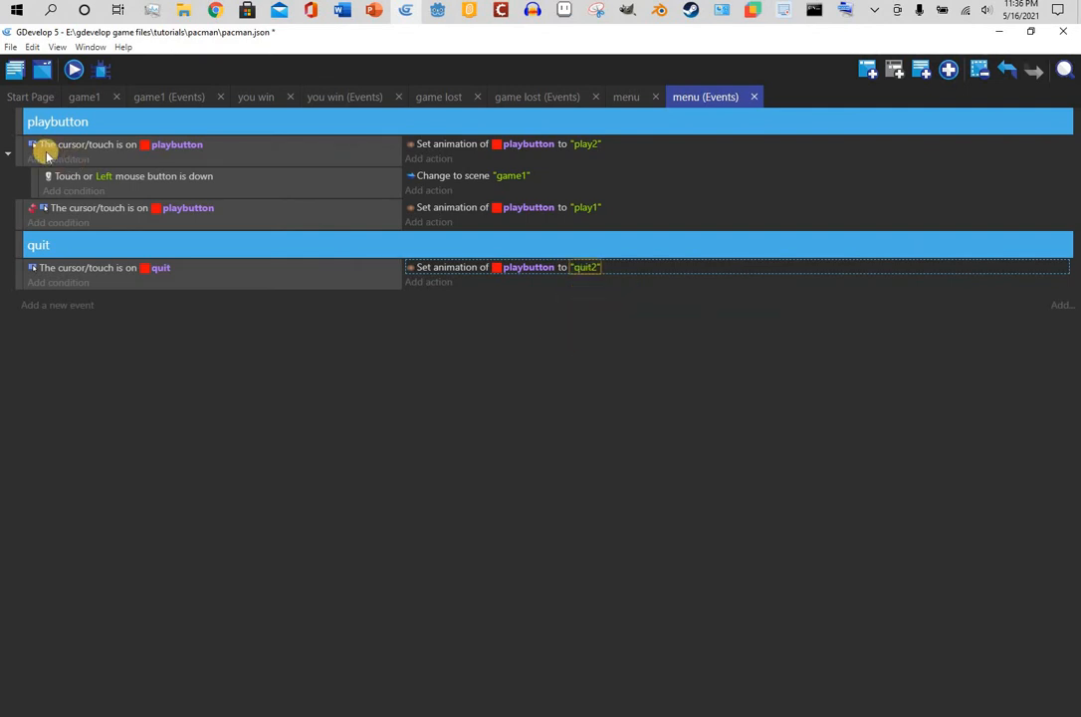
# Check the animation names of the playbutton and quit objects, and preview the menu scene briefly
pyautogui.click(623, 97)
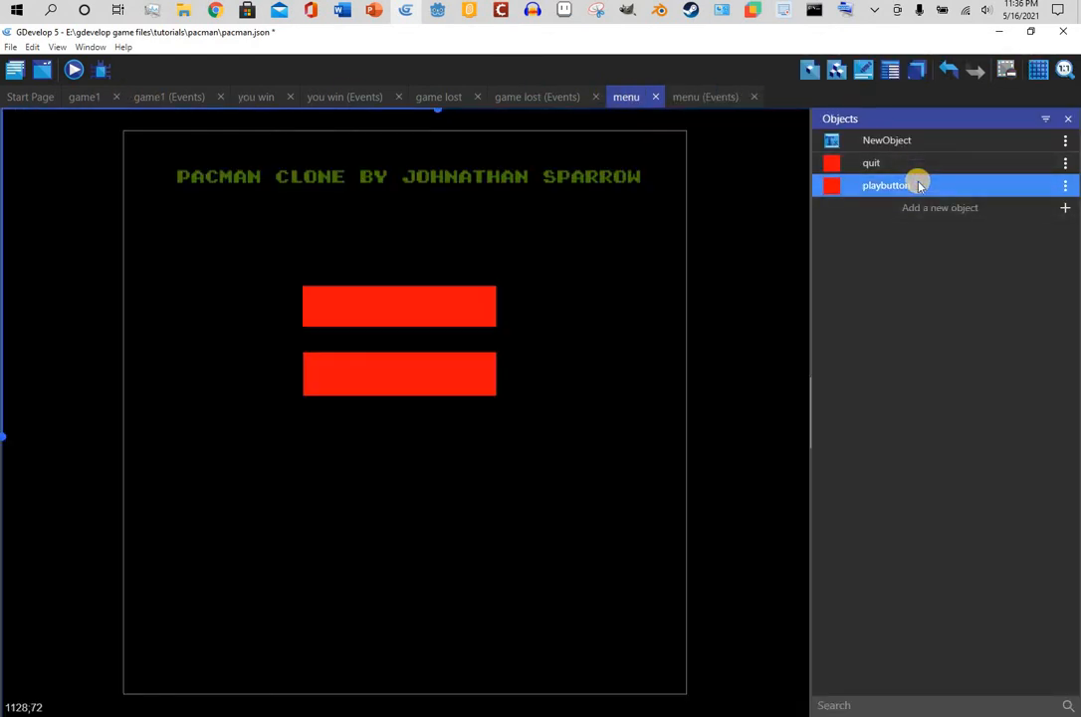
pyautogui.doubleClick(918, 185)
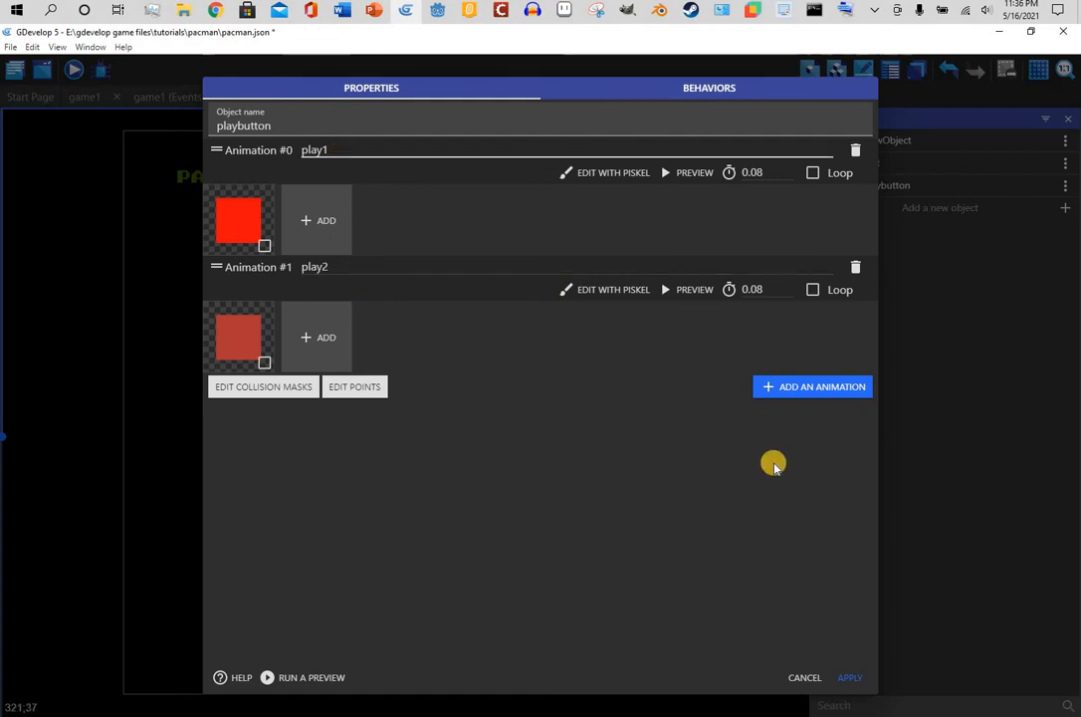
pyautogui.click(851, 678)
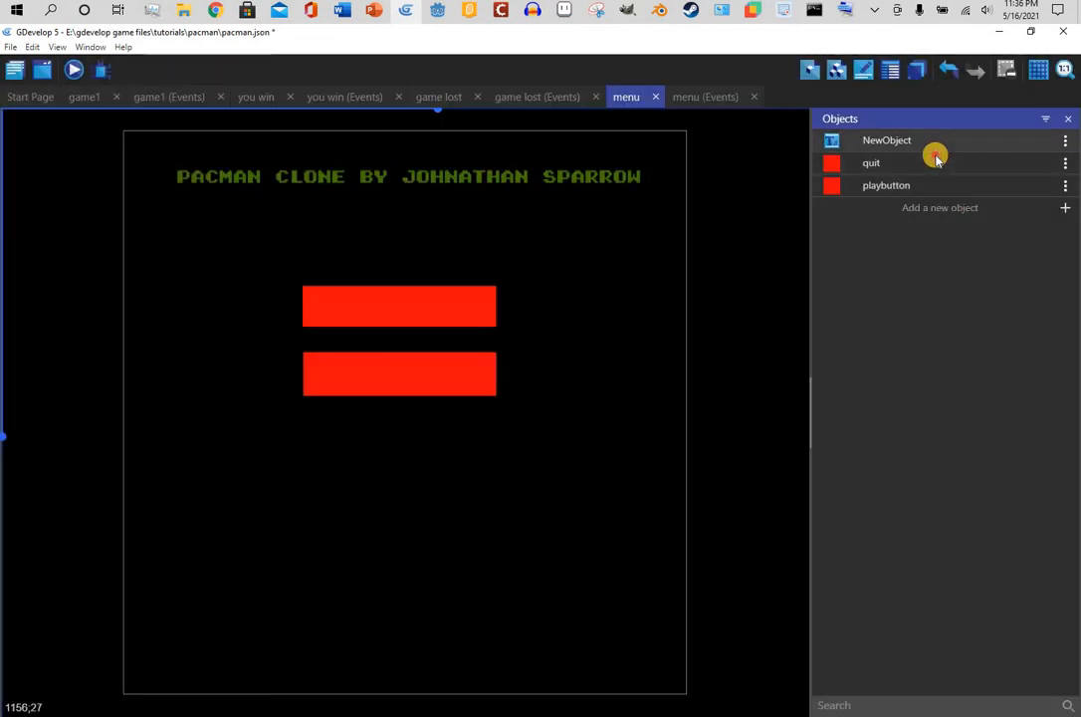
pyautogui.doubleClick(934, 162)
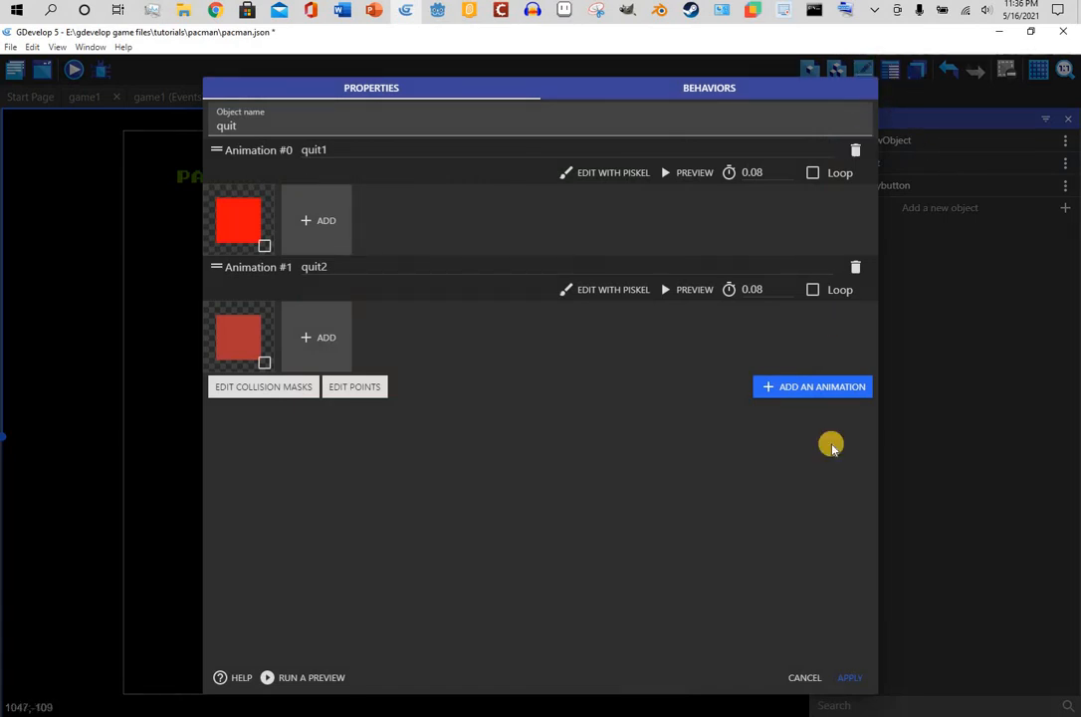
pyautogui.click(858, 680)
pyautogui.click(73, 69)
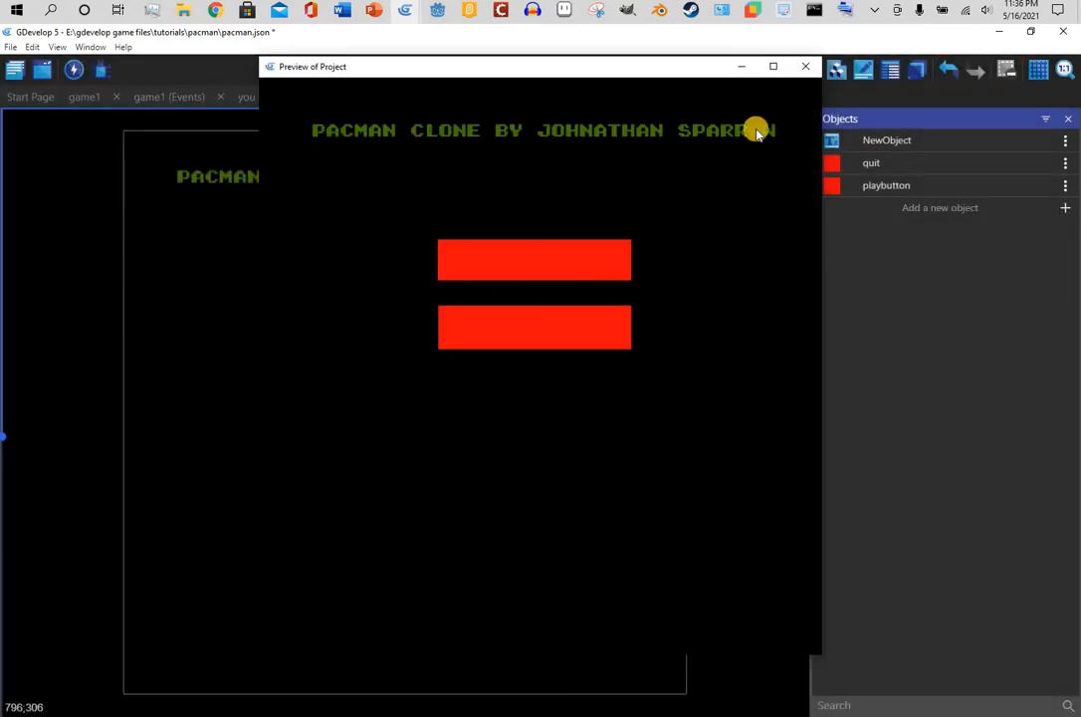
pyautogui.click(805, 66)
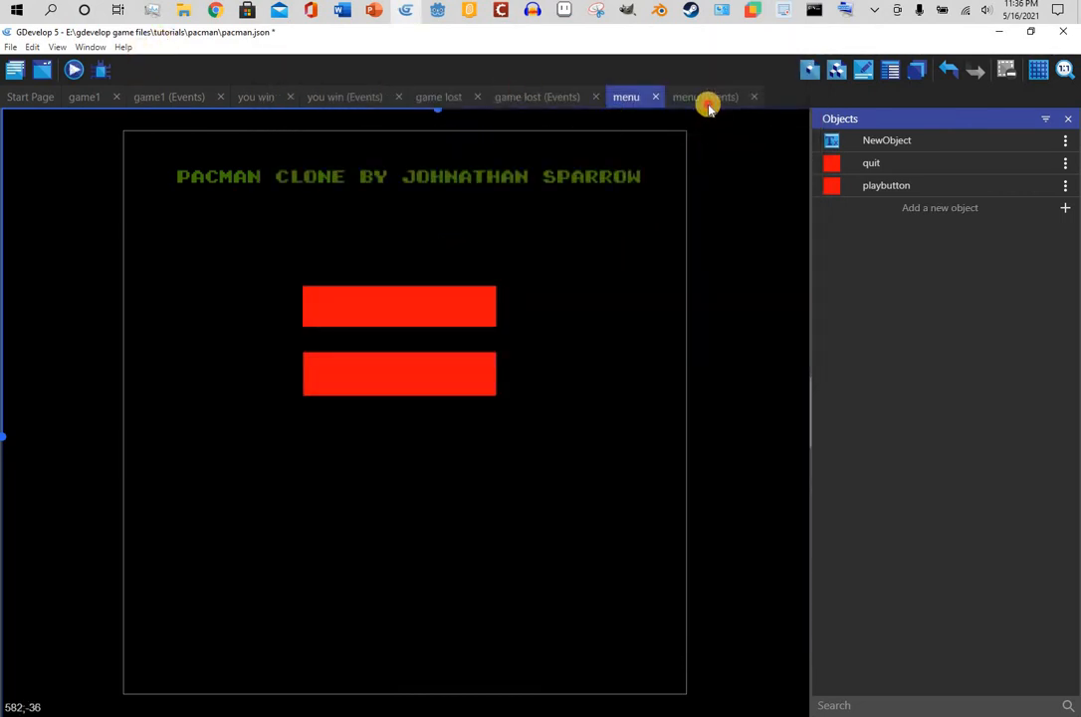
# Change the object of the "quit2" set animation action in the menu events from playbutton to quit
pyautogui.click(704, 97)
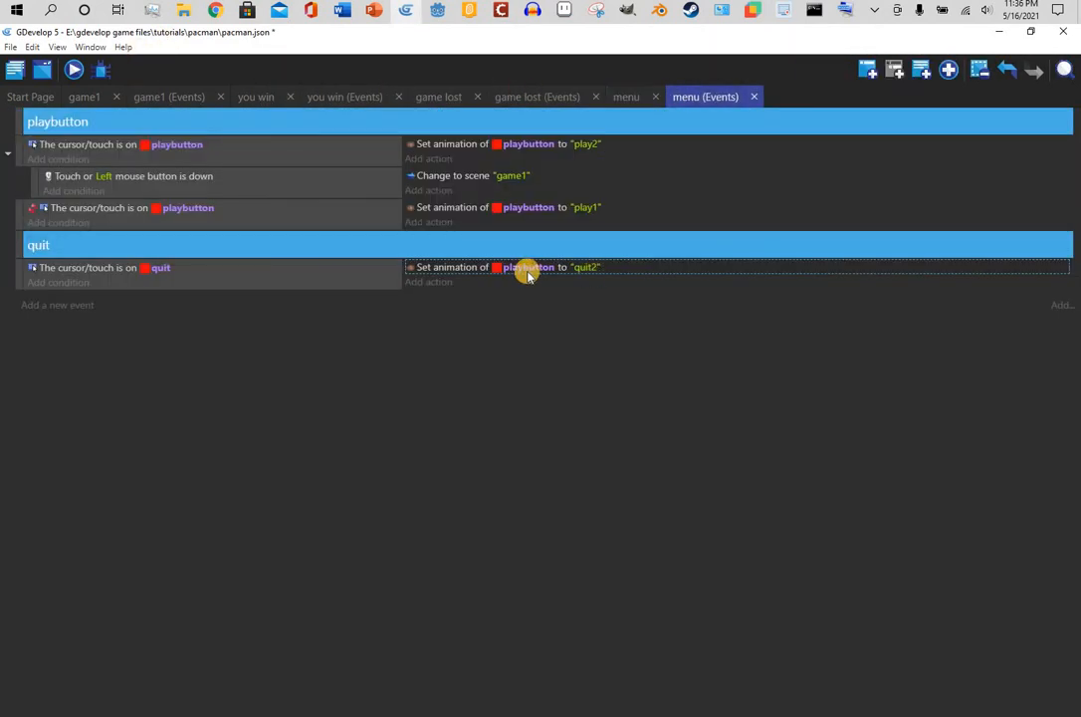
pyautogui.click(527, 271)
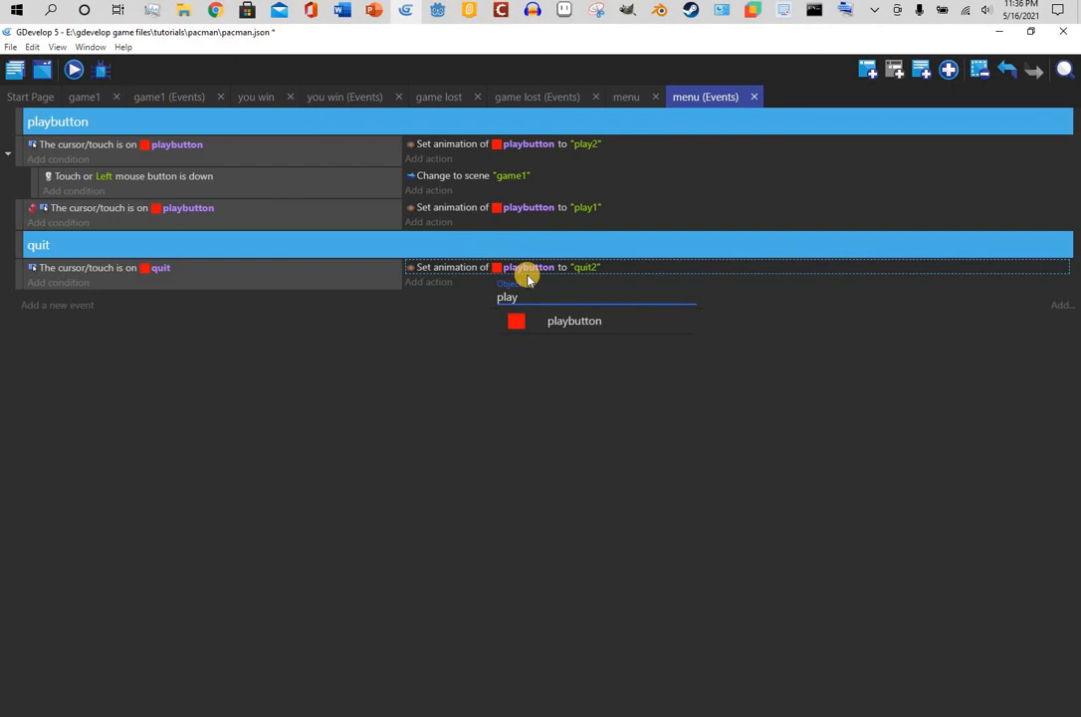
pyautogui.press('BackSpace')
pyautogui.press('BackSpace')
pyautogui.press('BackSpace')
pyautogui.press('BackSpace')
pyautogui.click(560, 321)
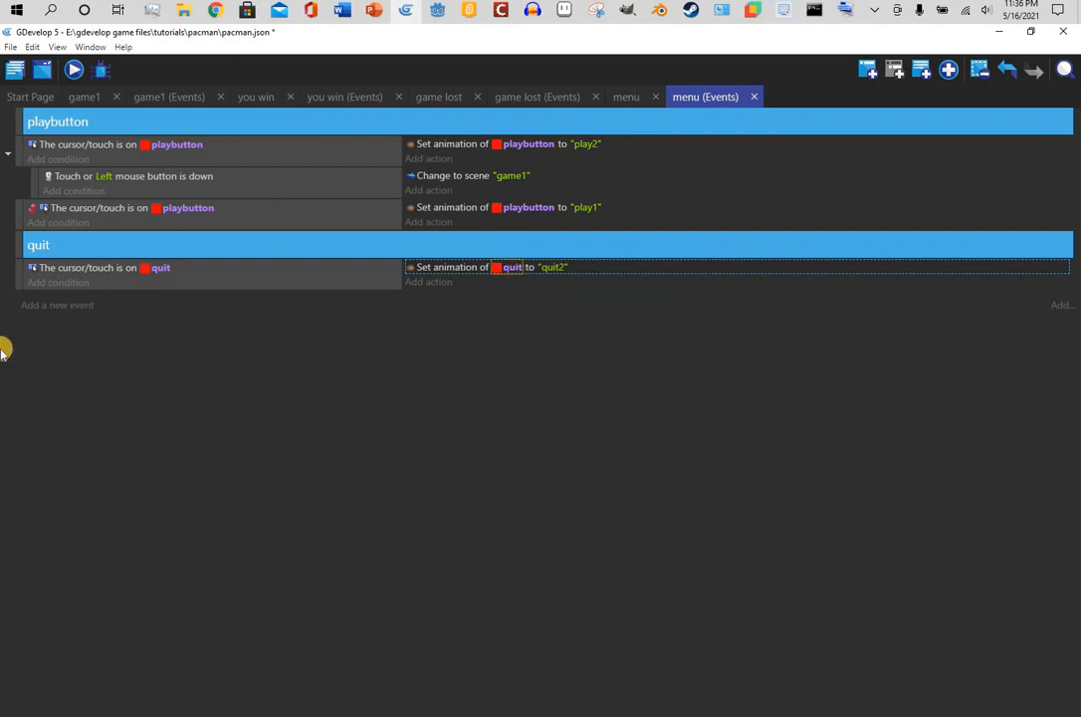
# Add a sub-event under the quit cursor event and copy the left mouse button down condition into it
pyautogui.click(50, 306)
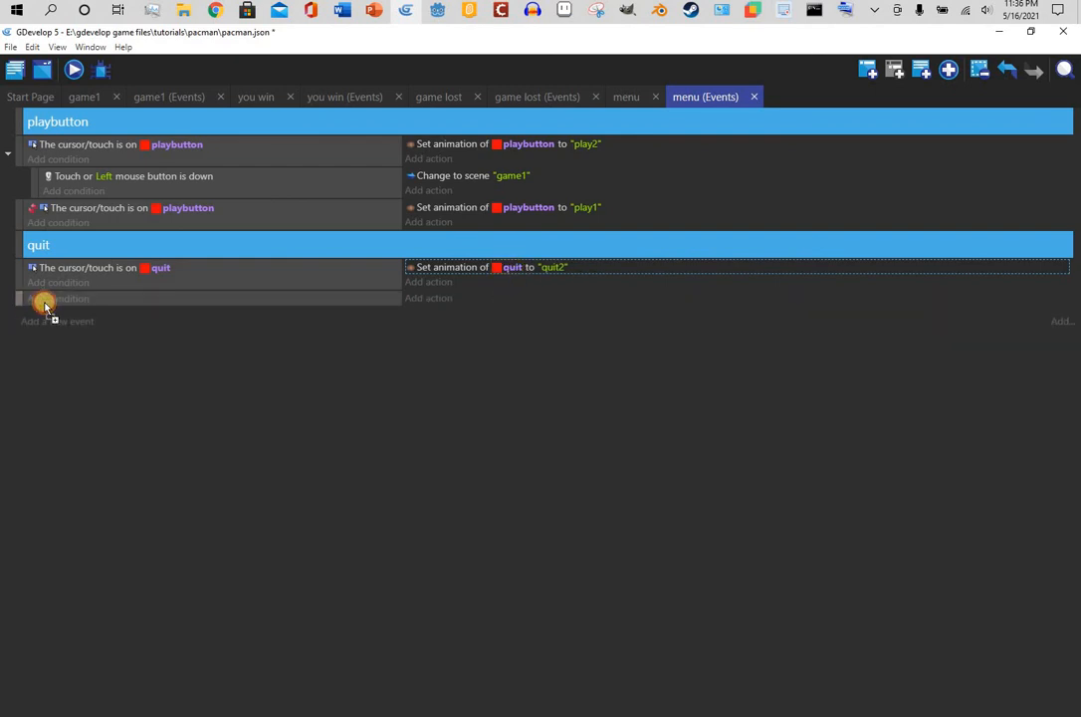
pyautogui.click(104, 176)
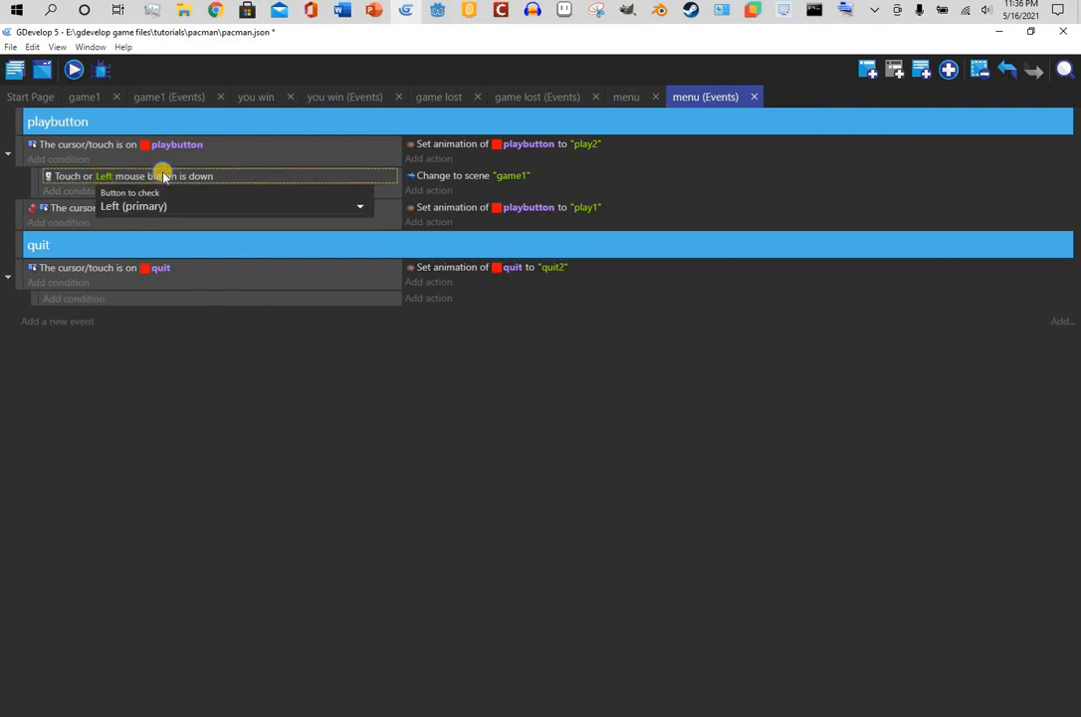
pyautogui.rightClick(162, 175)
pyautogui.click(89, 303)
pyautogui.click(150, 298)
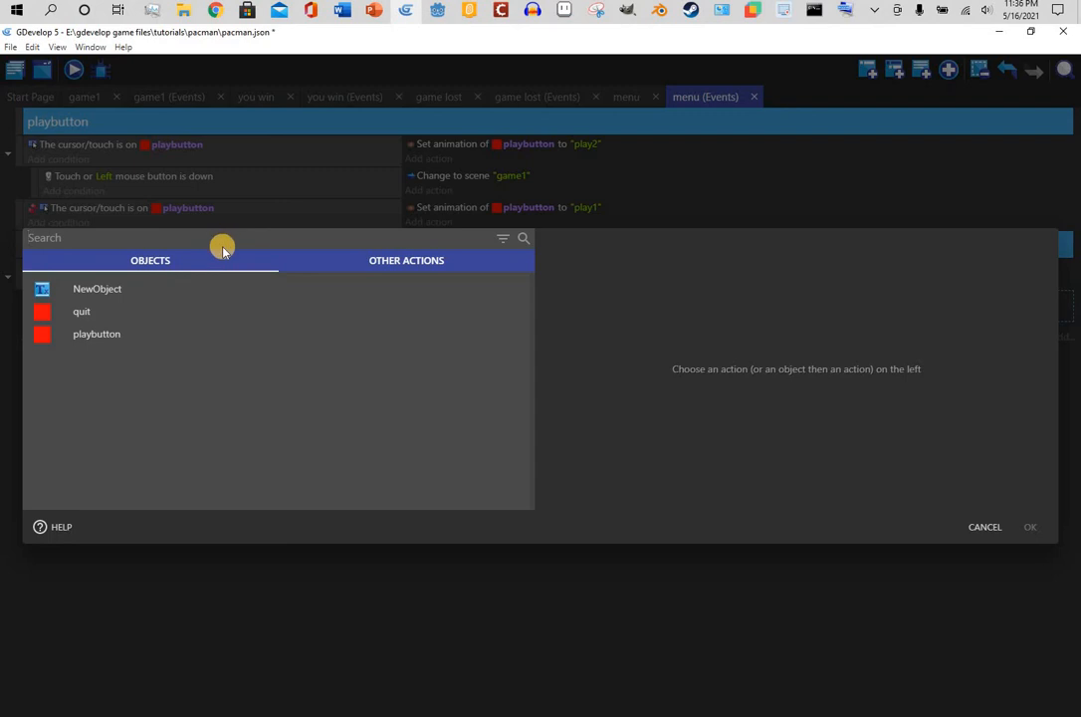
# Add the Quit the game action to the quit sub-event and test the quit button in a preview
pyautogui.write('qui')
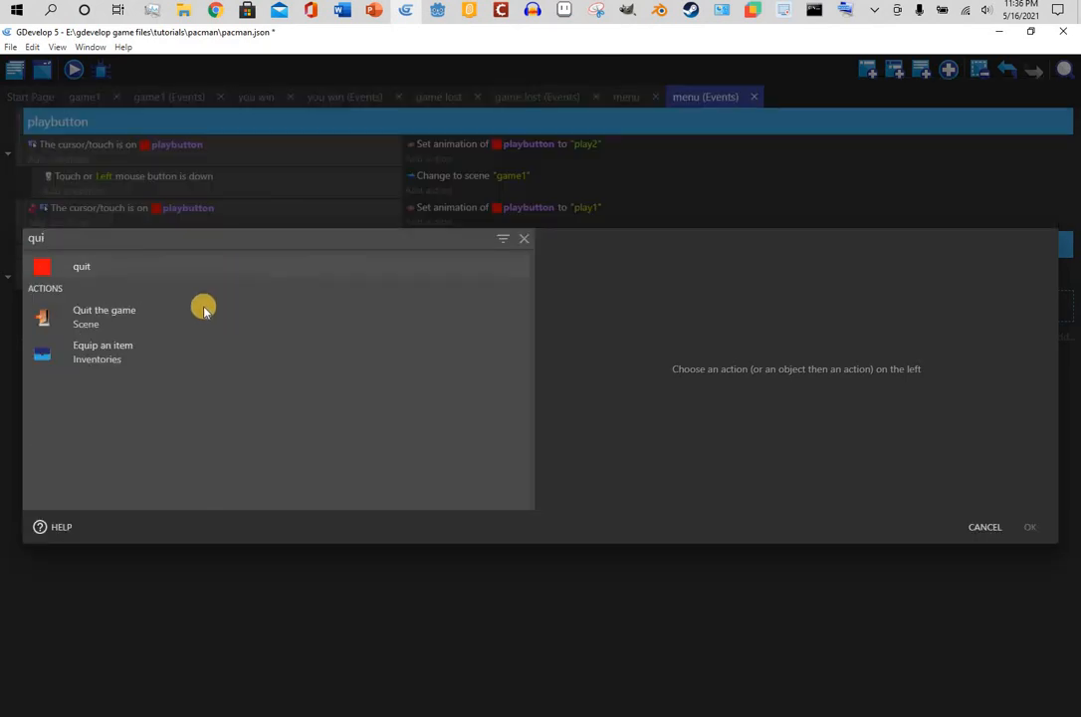
pyautogui.click(203, 312)
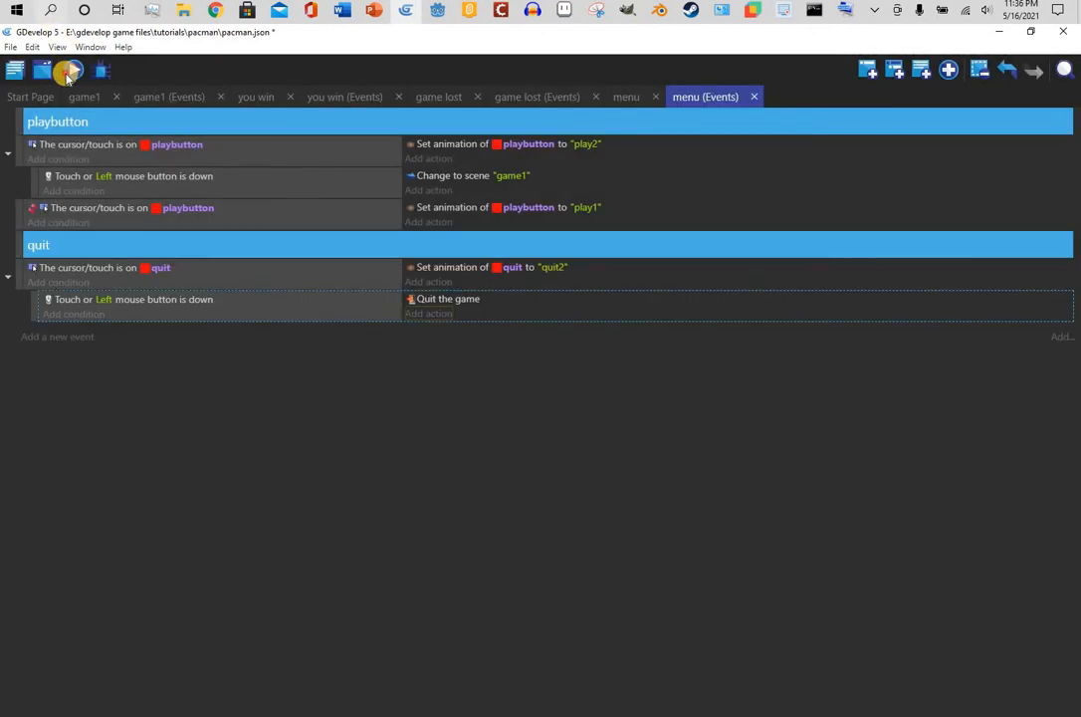
pyautogui.click(73, 70)
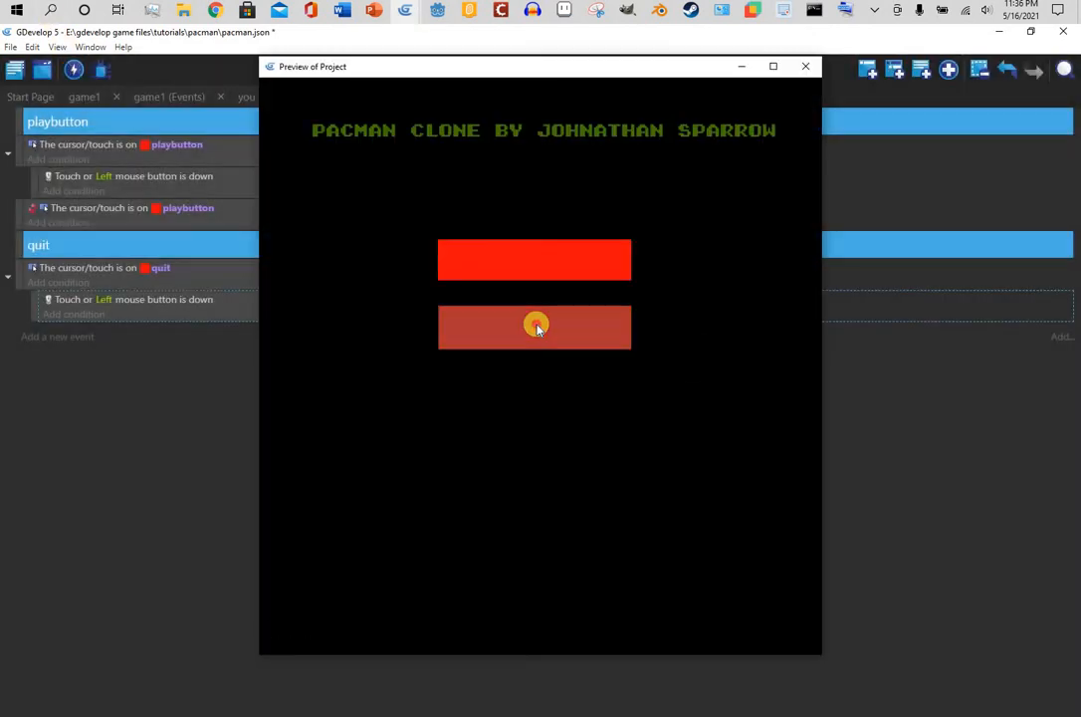
pyautogui.click(536, 323)
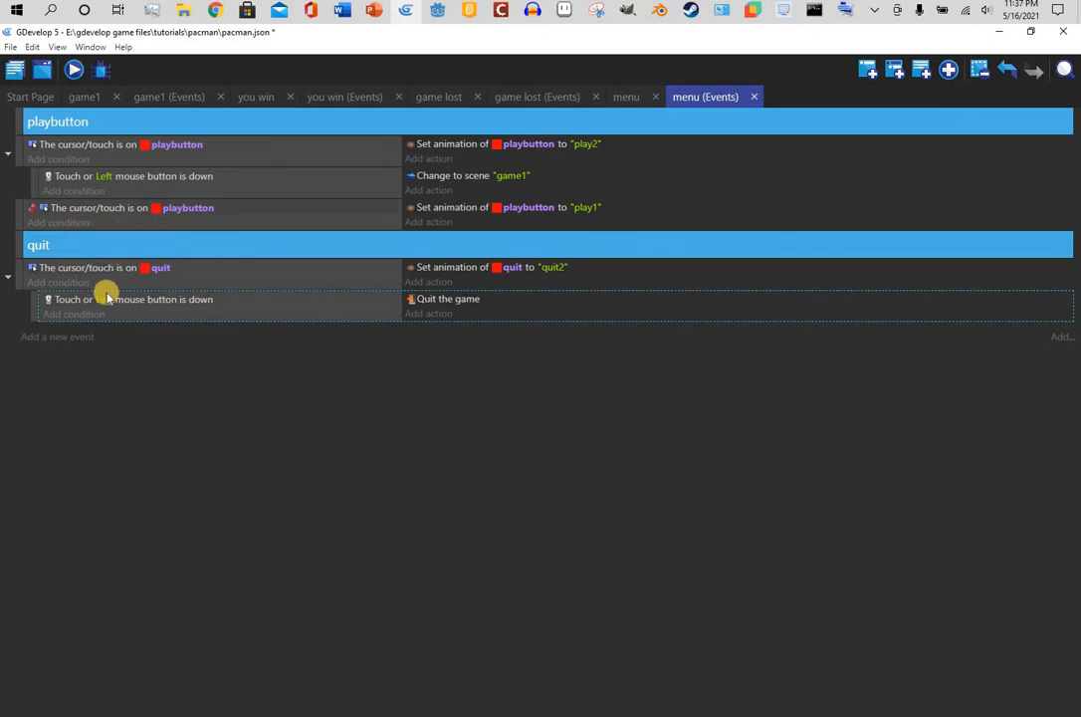
# Copy the cursor-on-quit condition into a new event at the end of the quit group and invert it
pyautogui.rightClick(91, 265)
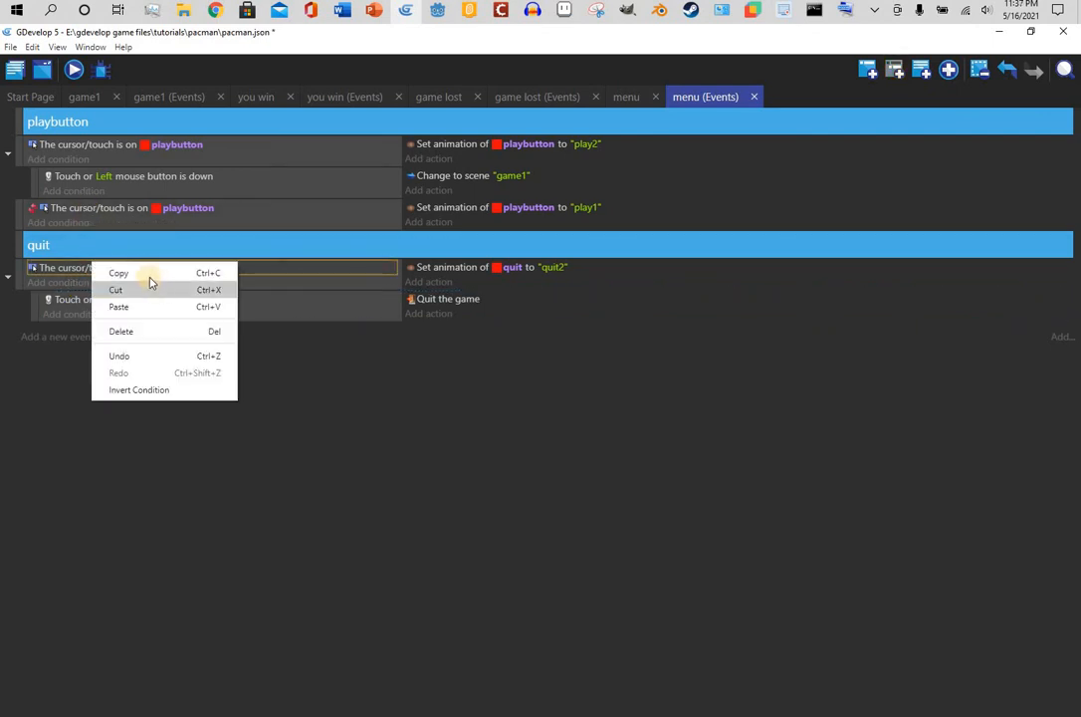
pyautogui.click(70, 341)
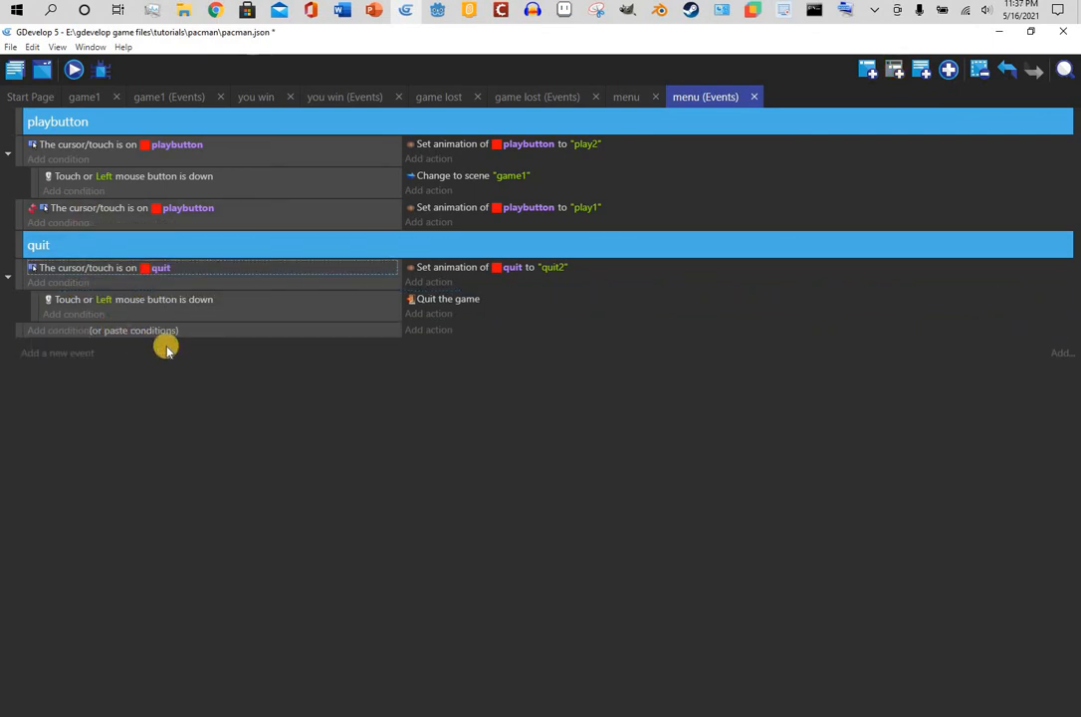
pyautogui.click(165, 330)
pyautogui.doubleClick(115, 331)
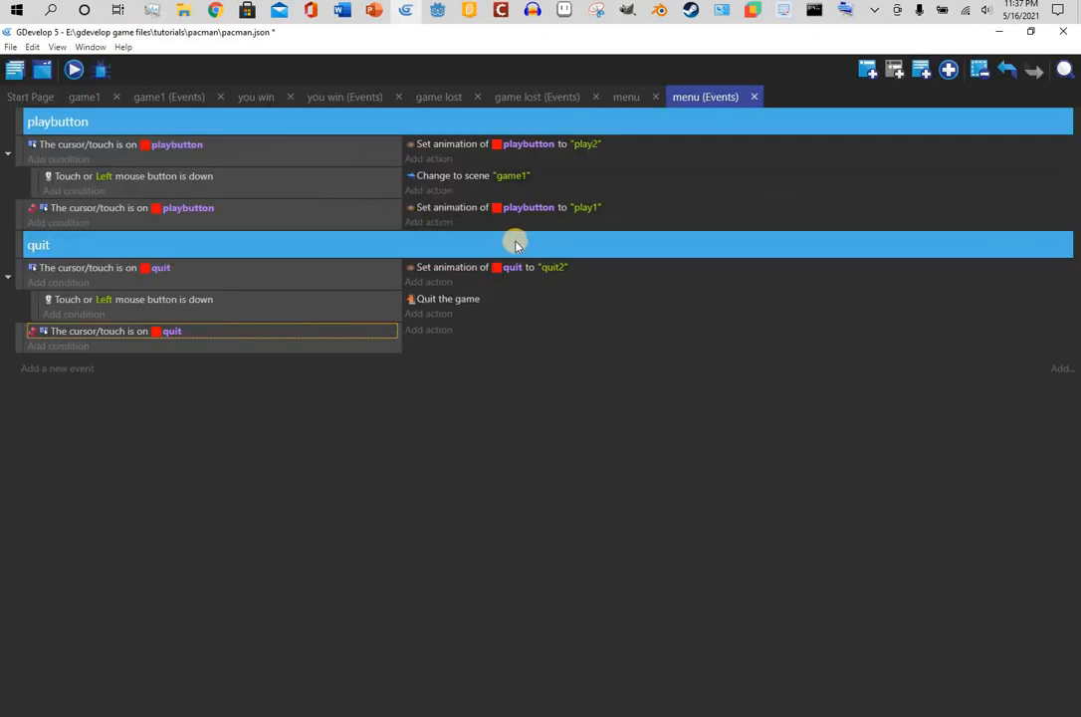
# Copy the quit set animation action into the inverted cursor event and set its animation name to "quit1"
pyautogui.click(461, 266)
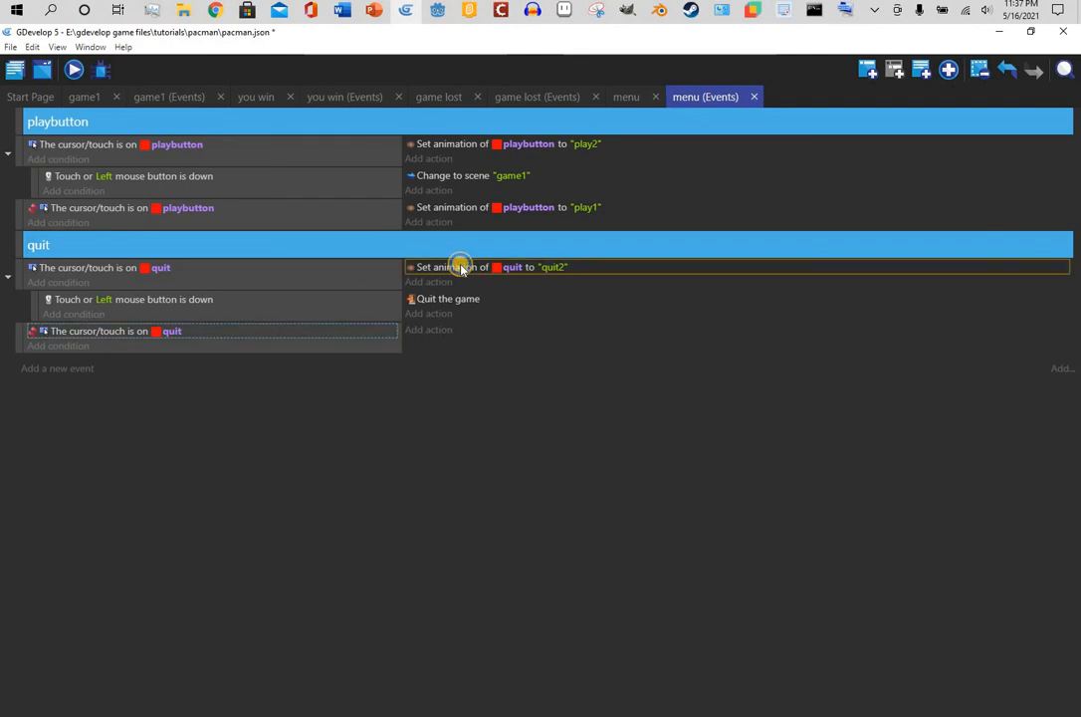
pyautogui.rightClick(462, 267)
pyautogui.click(476, 279)
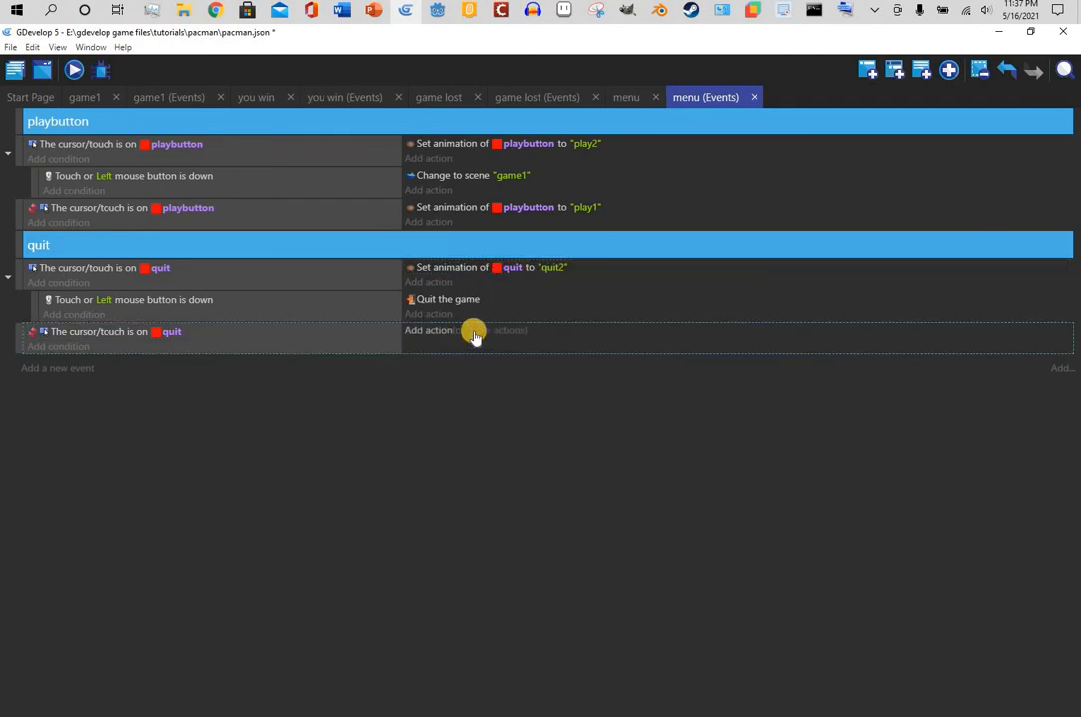
pyautogui.click(535, 331)
pyautogui.click(555, 332)
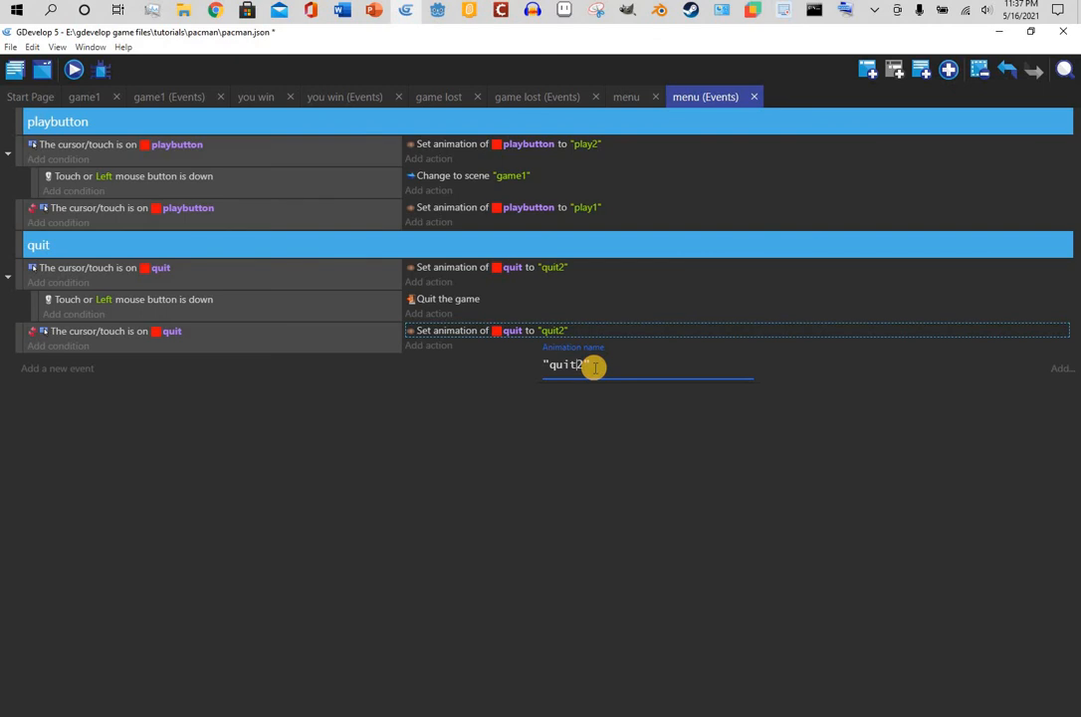
pyautogui.write('1')
pyautogui.click(281, 578)
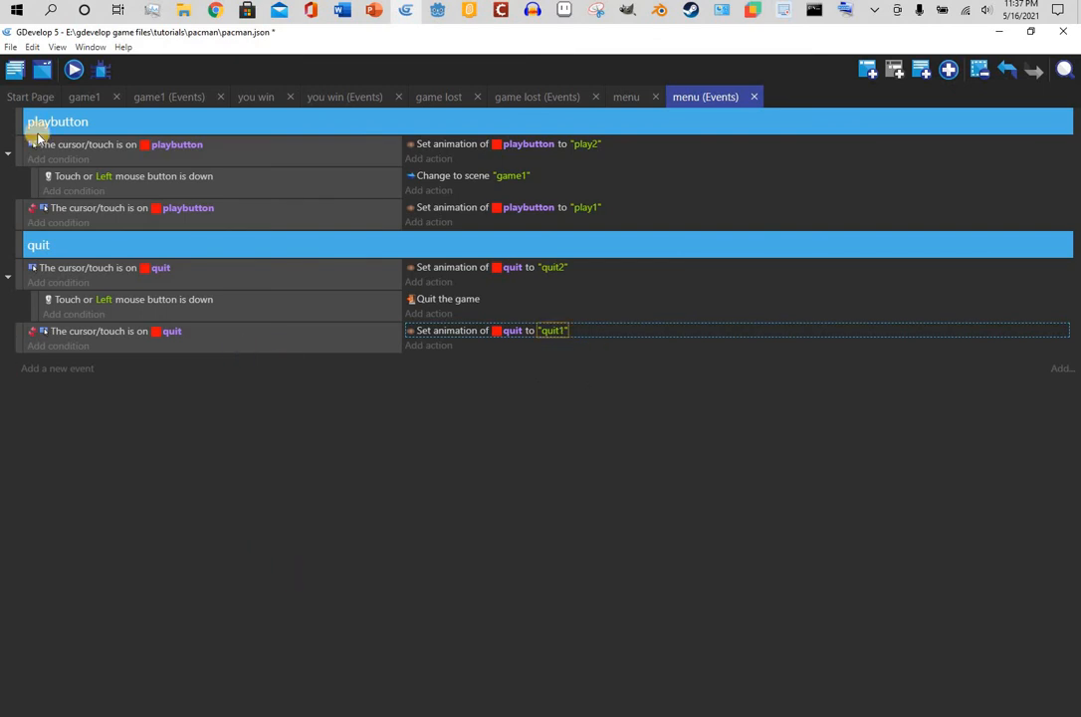
# Preview the menu scene, start the game with the play button, and play until the game lost scene
pyautogui.click(74, 70)
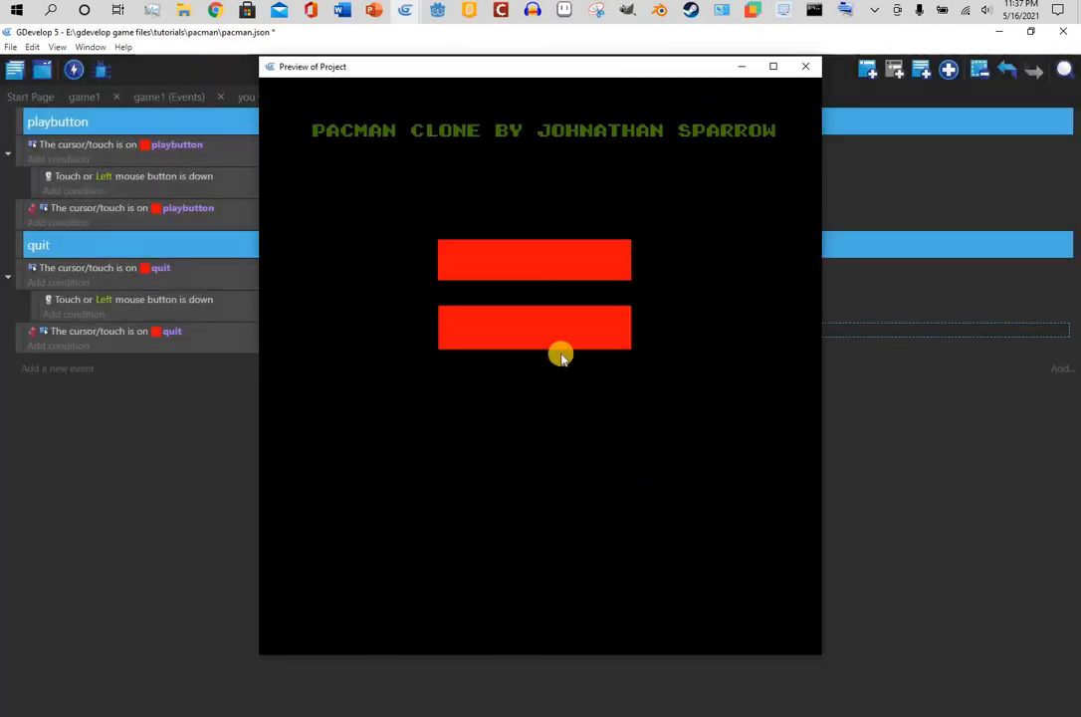
pyautogui.click(539, 263)
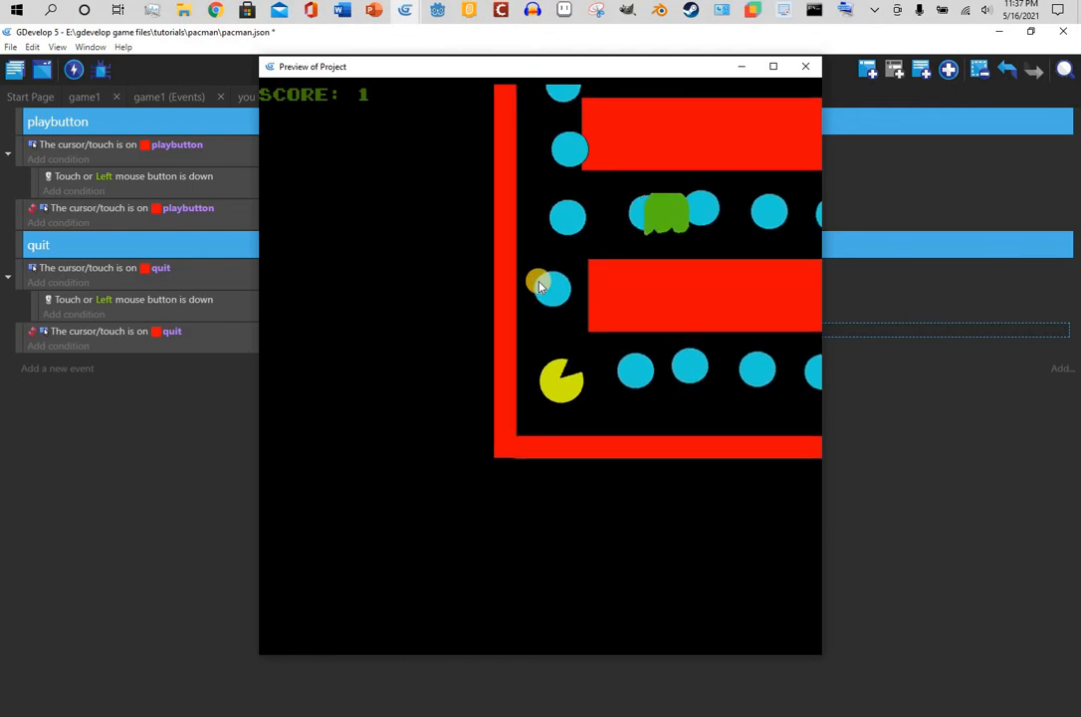
pyautogui.press('Up')
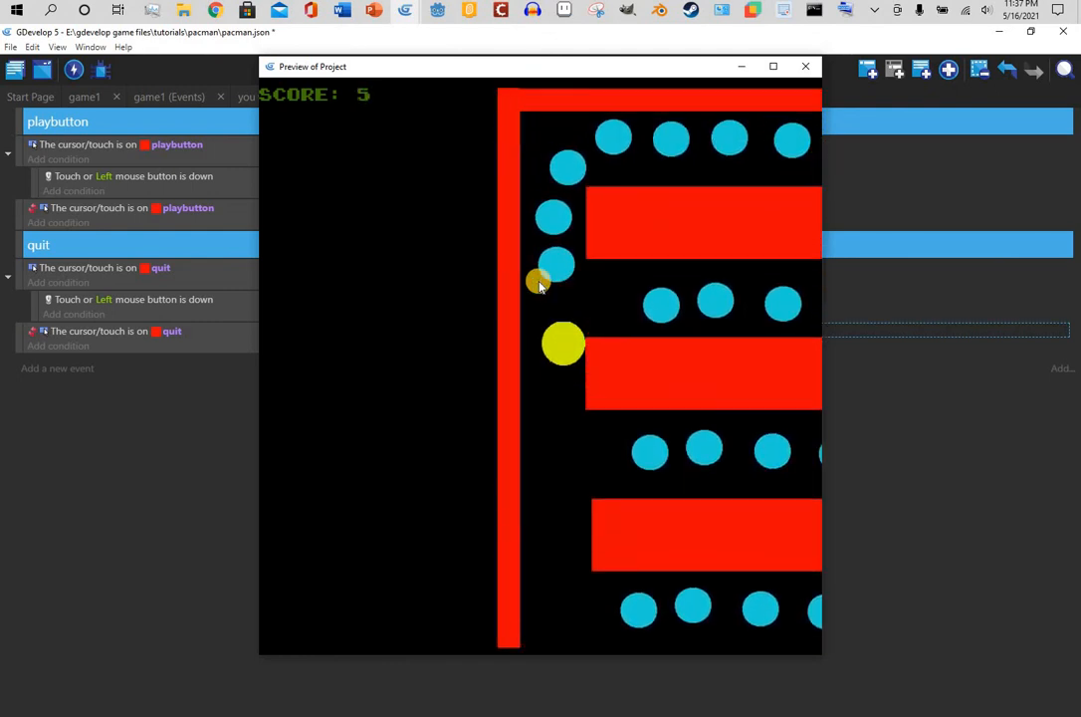
pyautogui.press('Right')
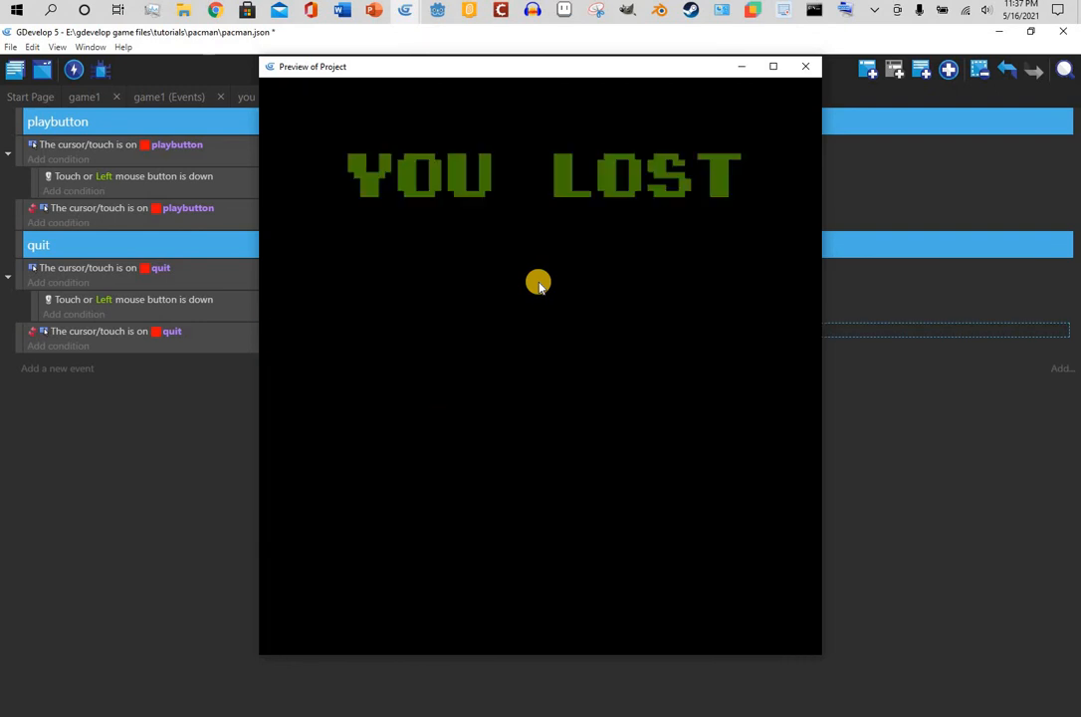
pyautogui.click(805, 66)
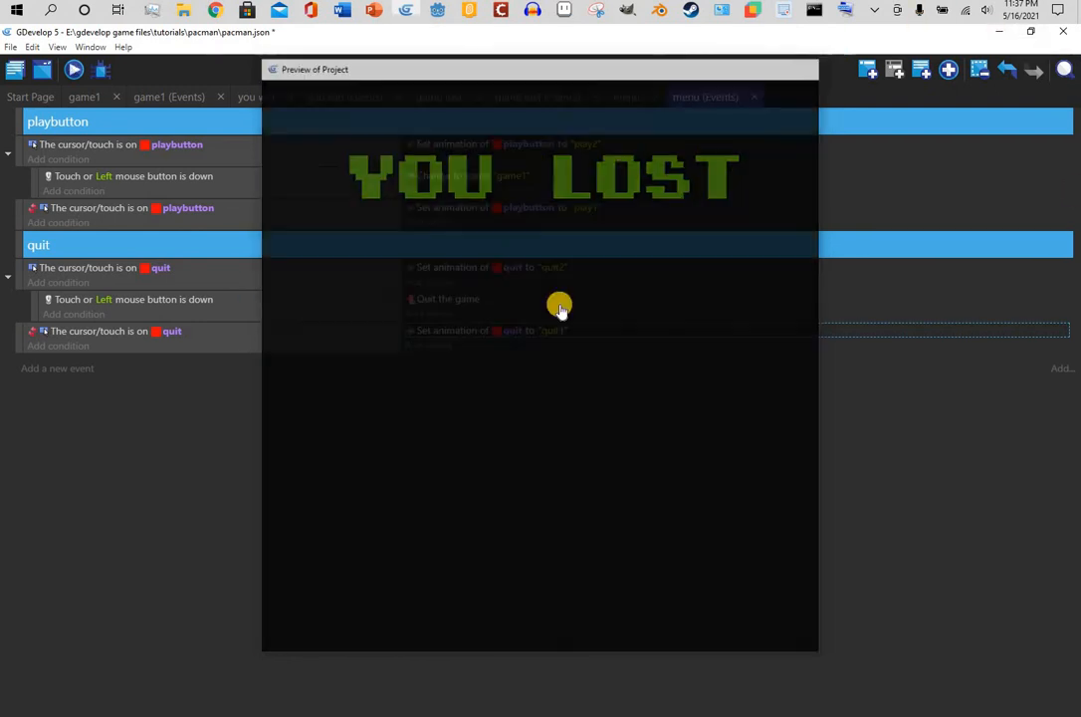
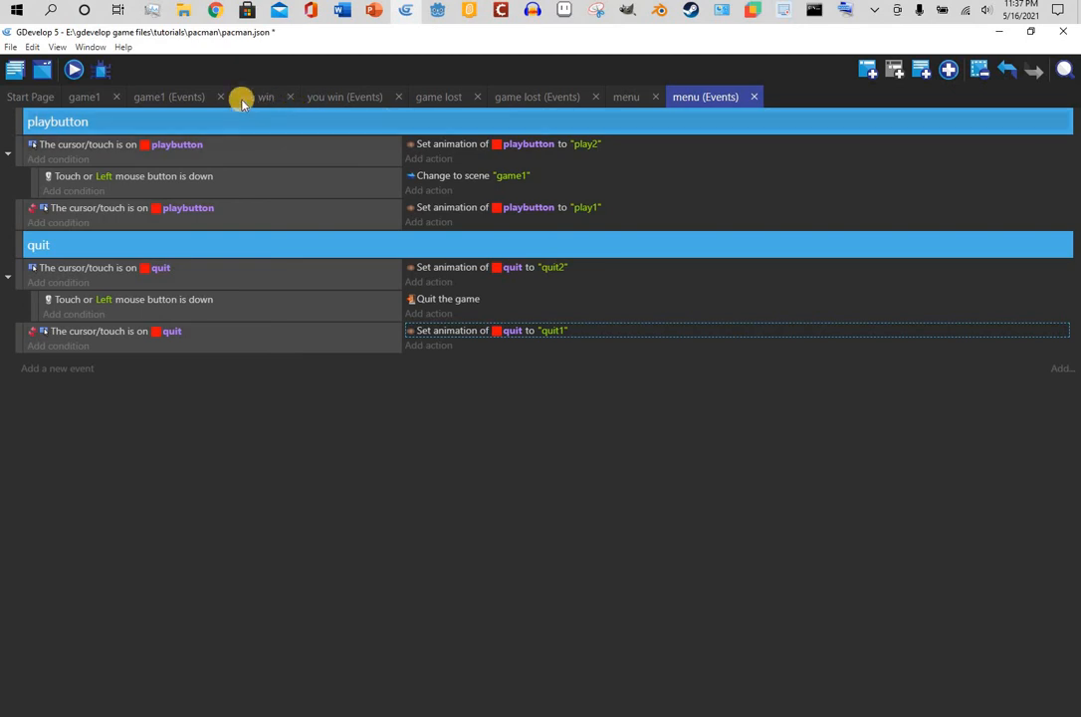
# Review the game1 events, close the you win scene and its events, and check the game lost and game1 scenes
pyautogui.click(183, 99)
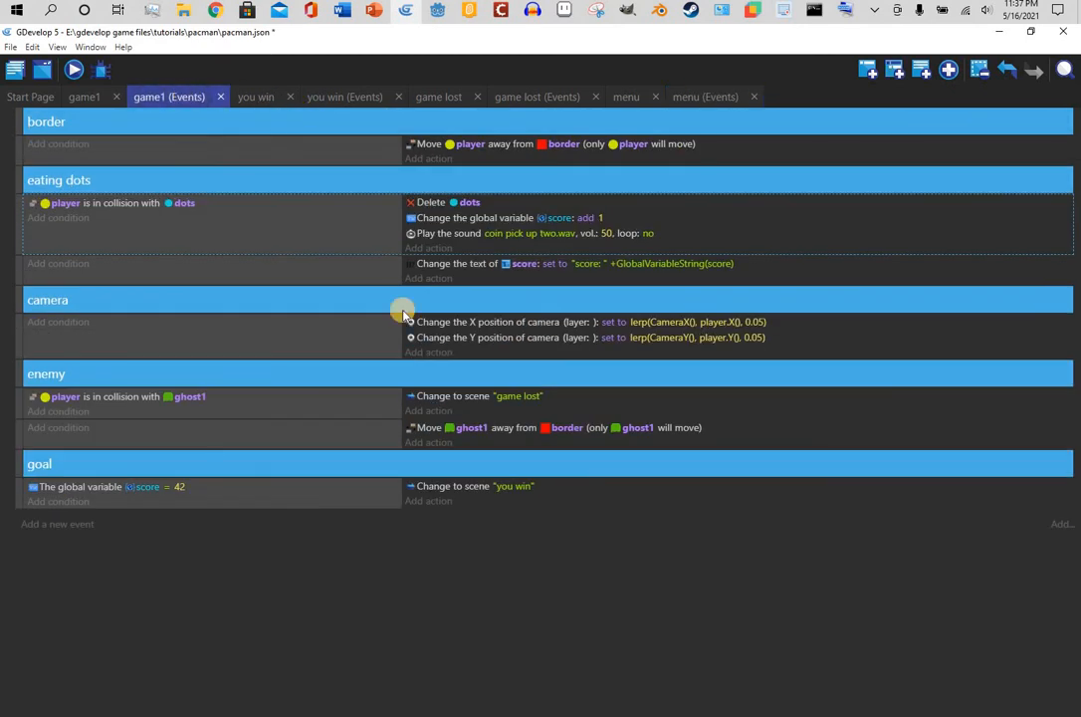
pyautogui.click(359, 97)
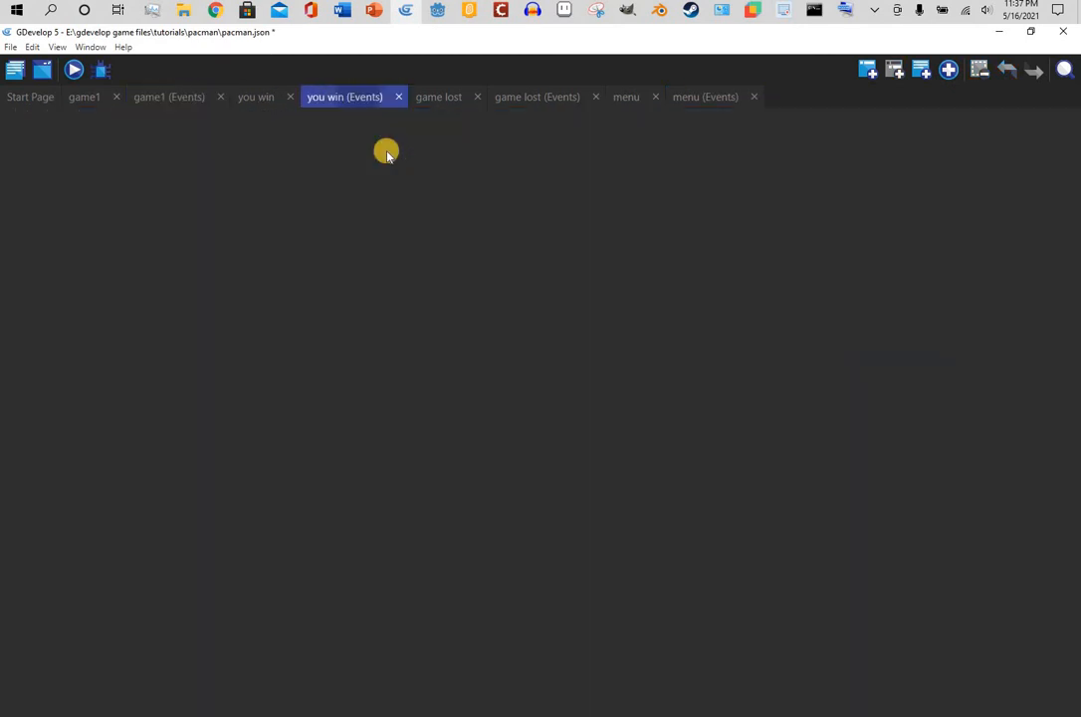
pyautogui.click(282, 96)
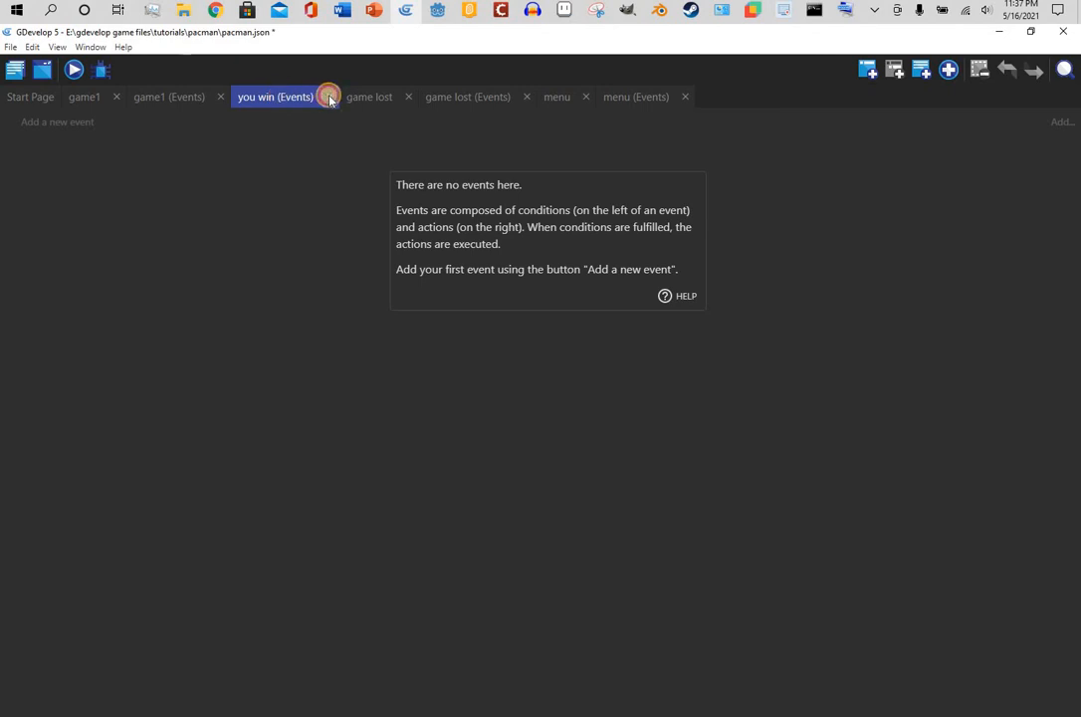
pyautogui.click(329, 96)
pyautogui.click(280, 97)
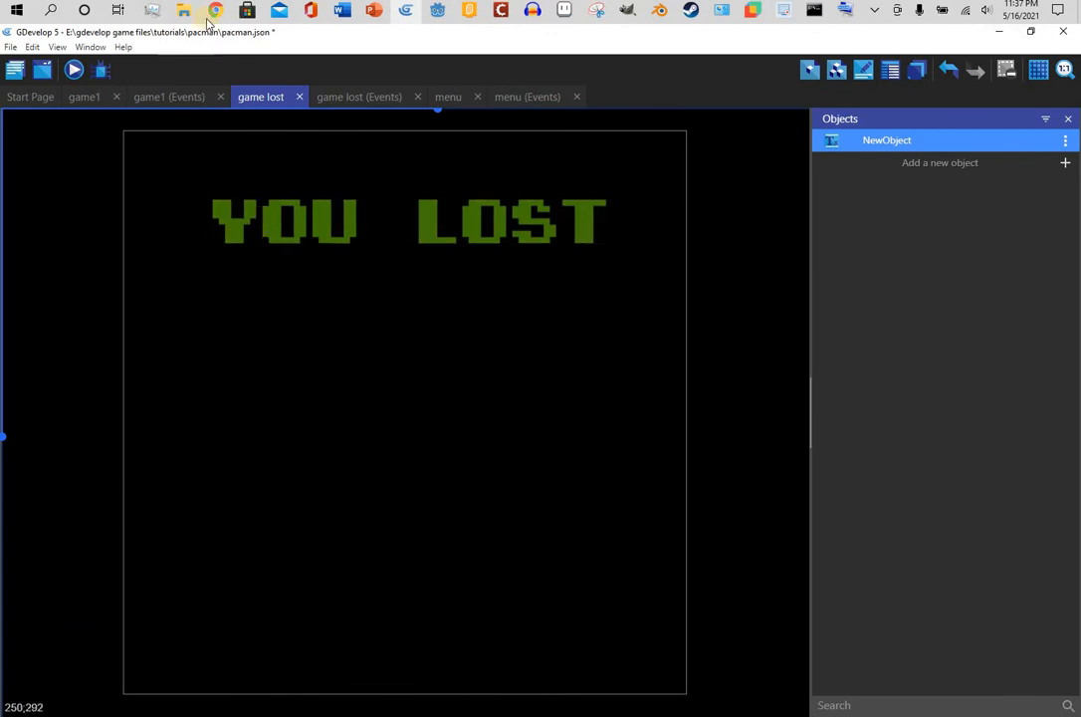
pyautogui.click(87, 97)
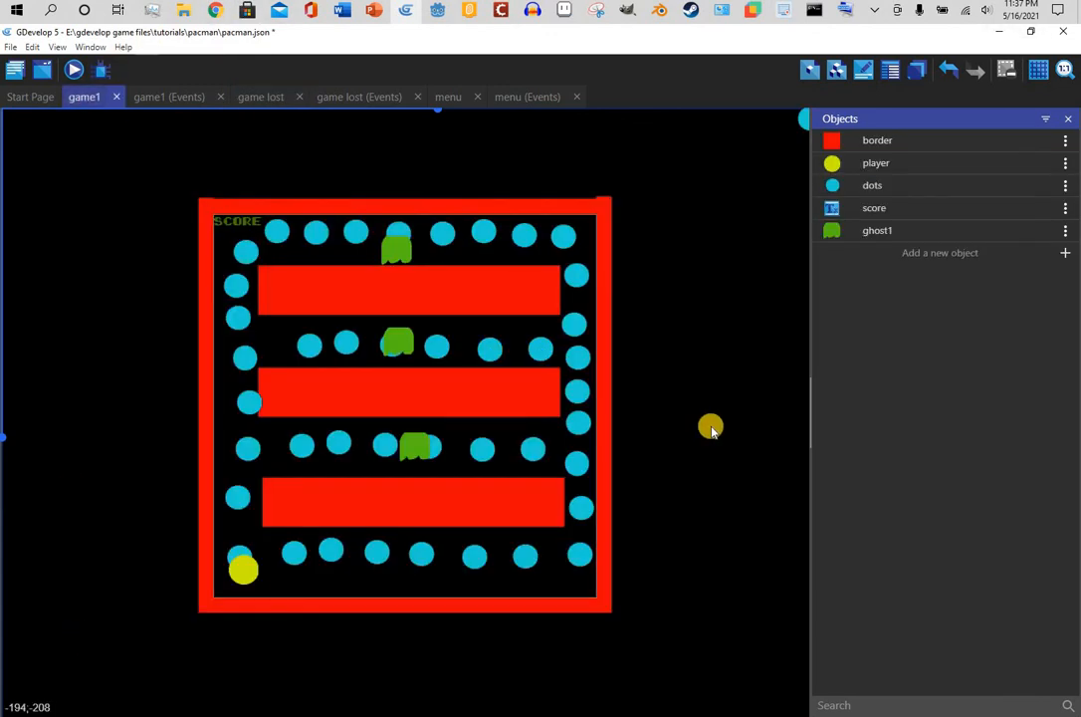
# Add a Text object named playtitle to the menu scene with the initial text "play"
pyautogui.click(15, 70)
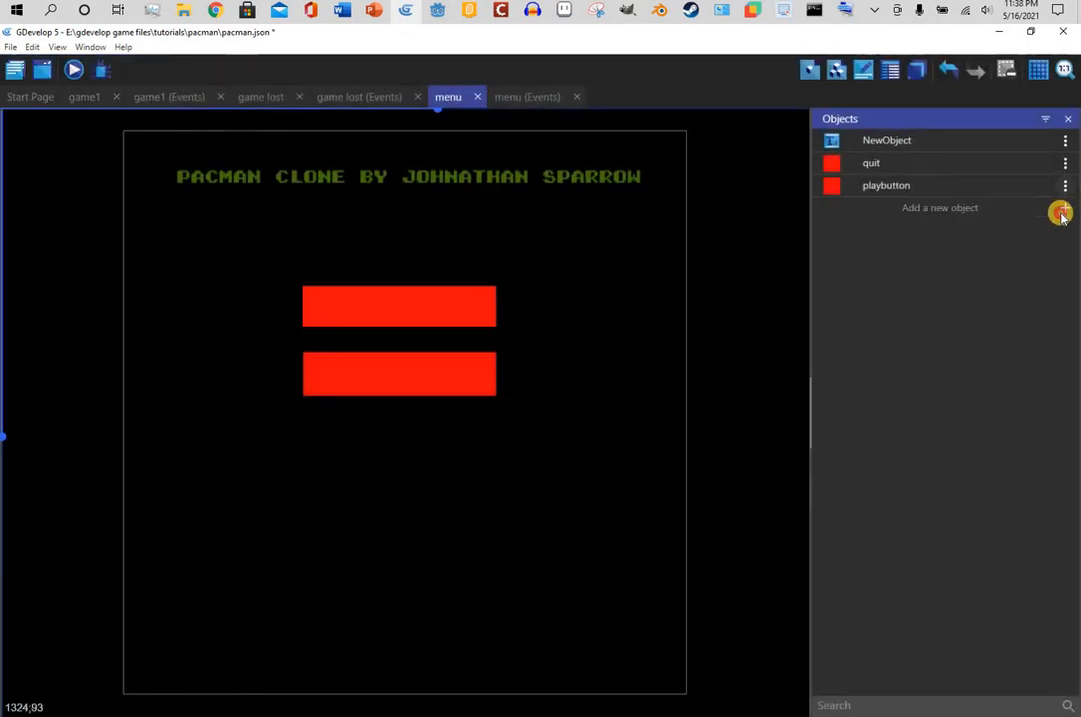
pyautogui.click(1061, 213)
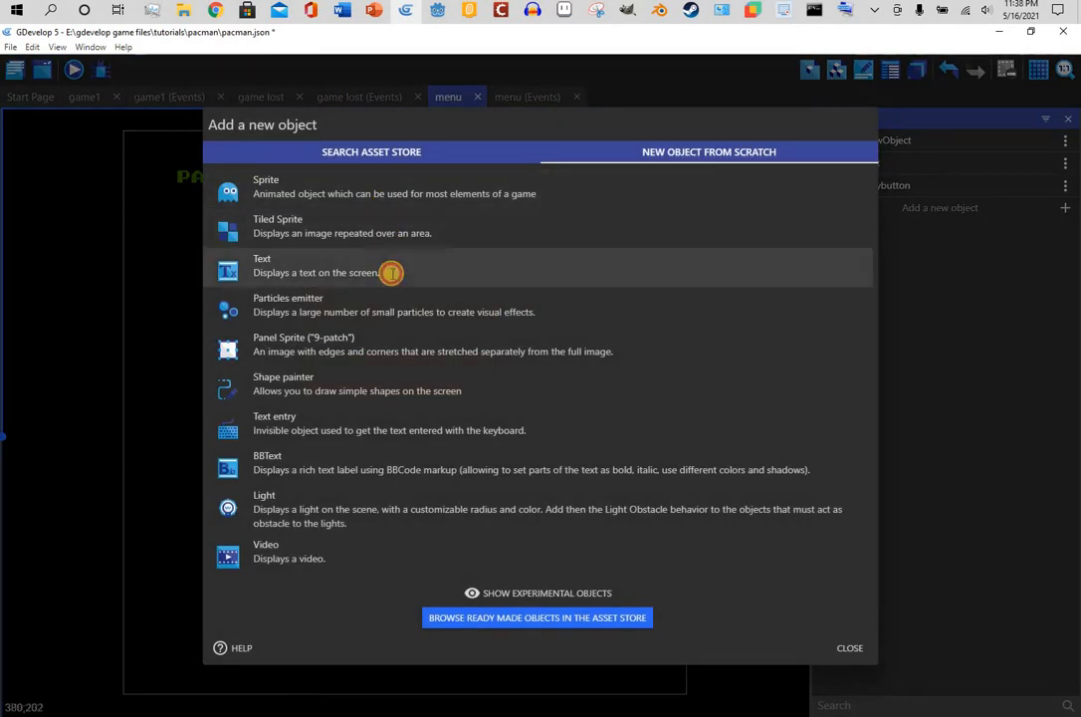
pyautogui.click(392, 272)
pyautogui.moveTo(295, 136); pyautogui.dragTo(102, 147)
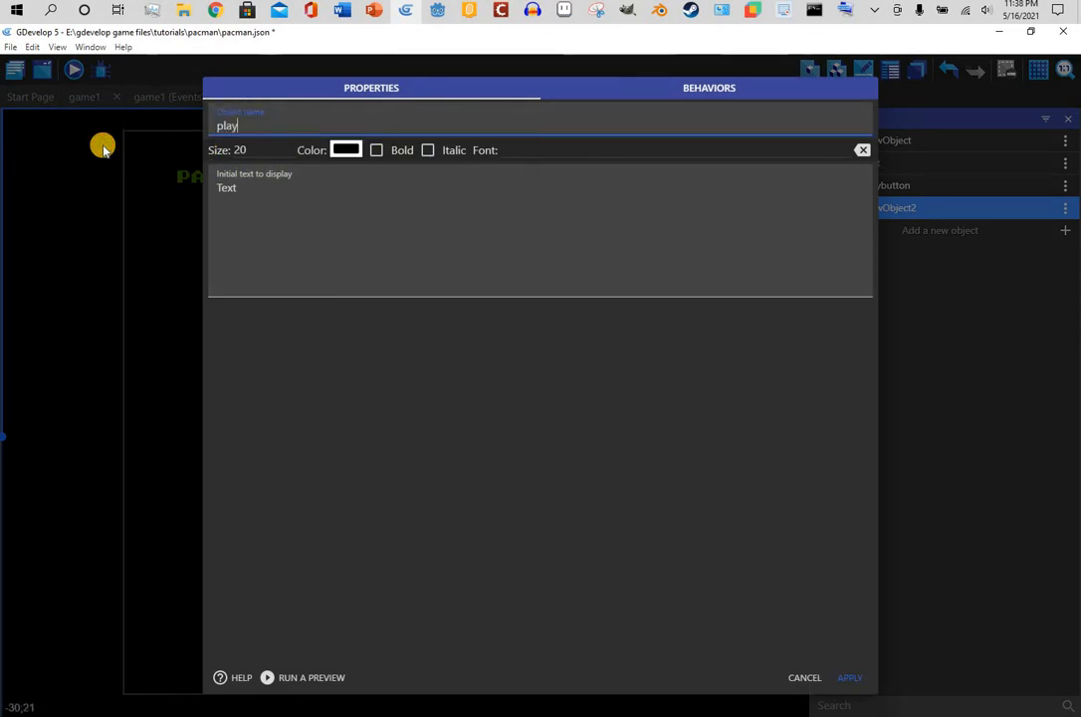
pyautogui.click(343, 213)
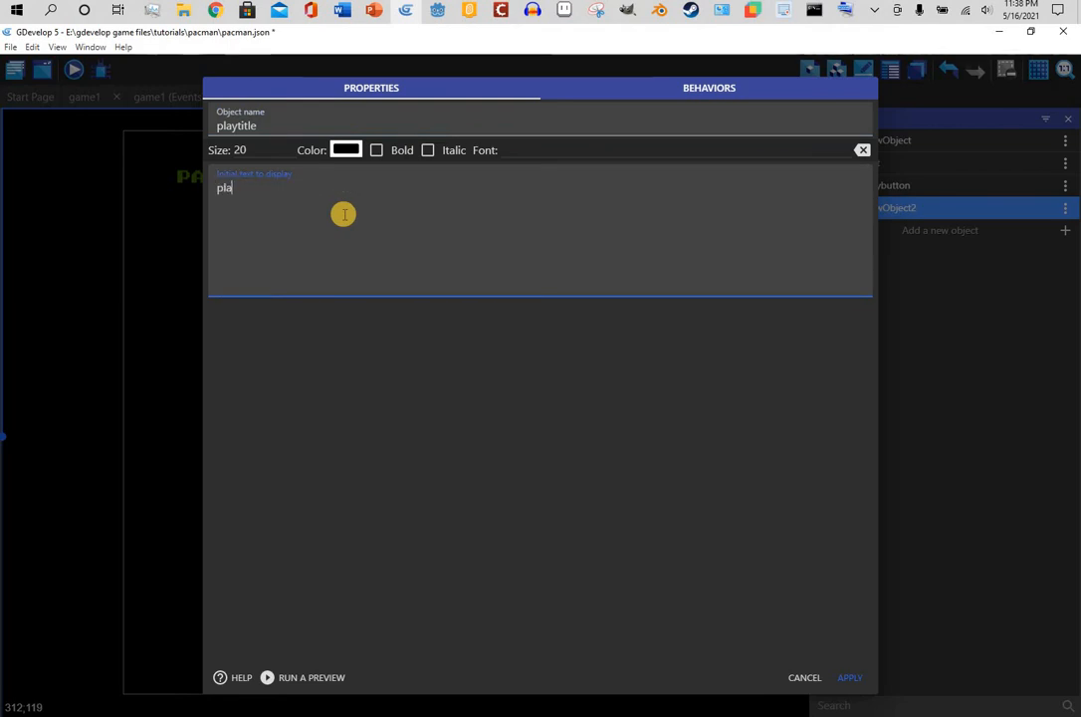
# Set the playtitle font to Super Mario Bros. 2.ttf and its color to dark green, and apply the properties
pyautogui.click(816, 149)
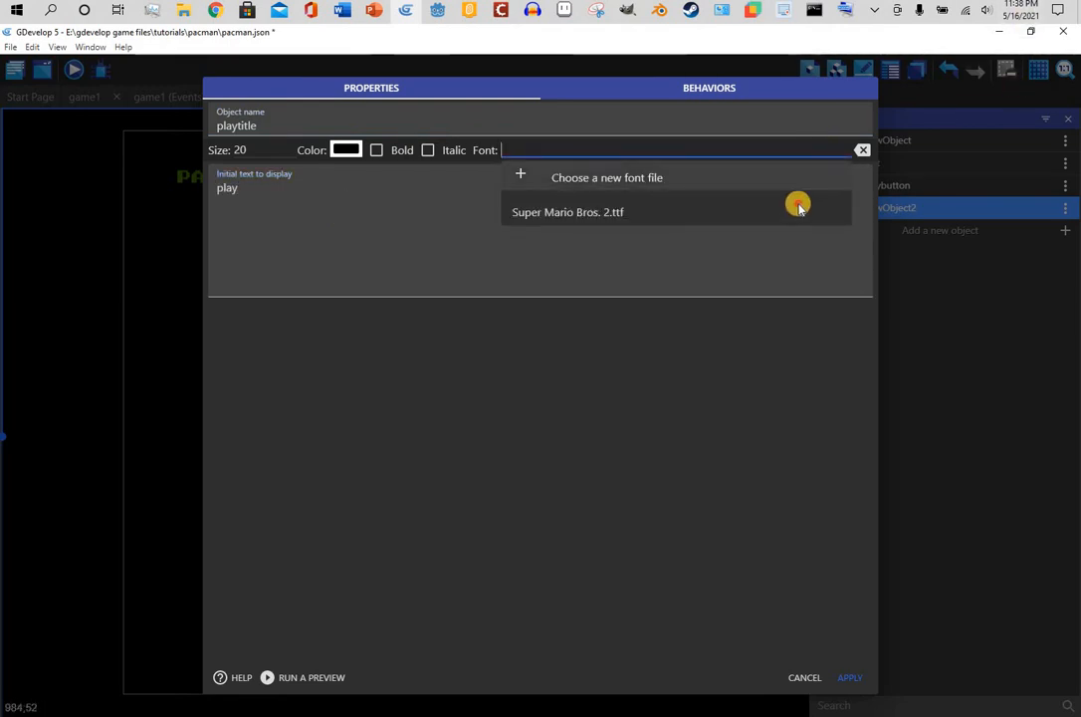
pyautogui.press('Return')
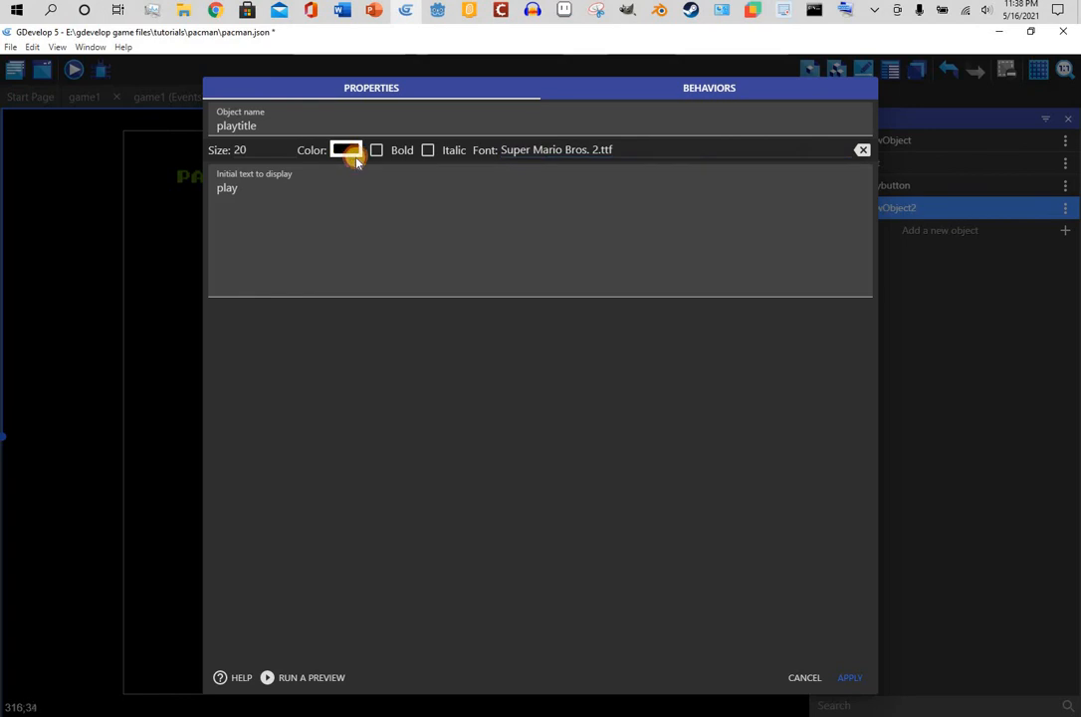
pyautogui.click(348, 152)
pyautogui.click(434, 308)
pyautogui.click(859, 682)
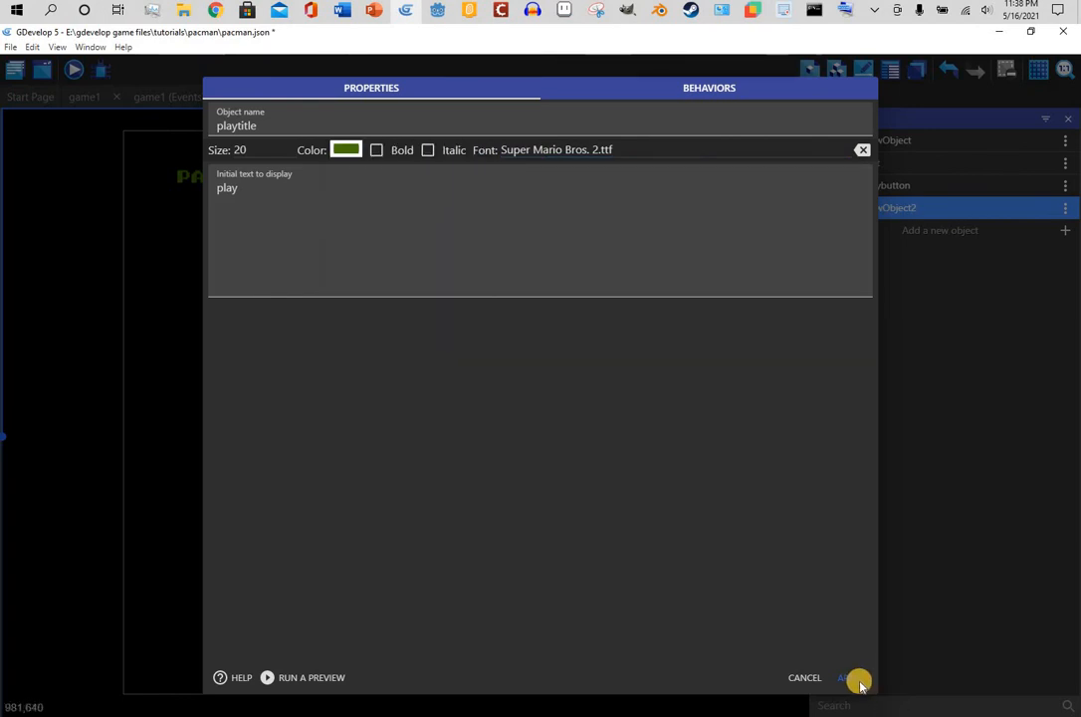
# Apply the text settings and place the playtitle object on the upper red button in the menu scene
pyautogui.click(854, 680)
pyautogui.moveTo(959, 217); pyautogui.dragTo(364, 304)
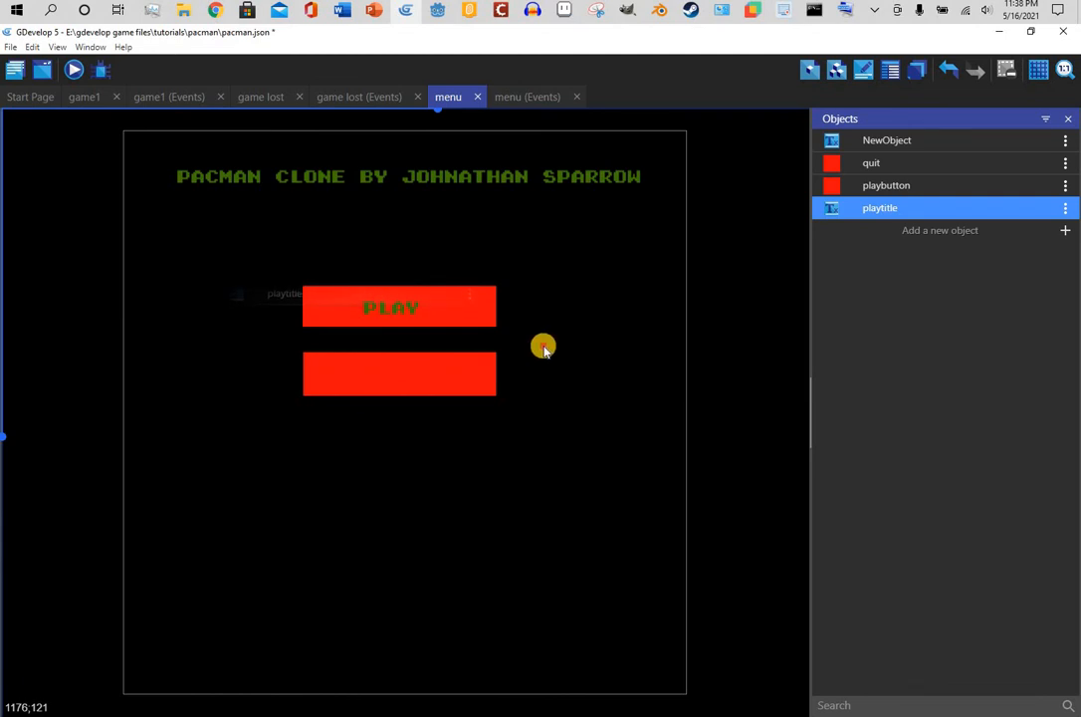
# Add a Text object named quittitle to the menu scene with the initial text "quit"
pyautogui.click(1063, 231)
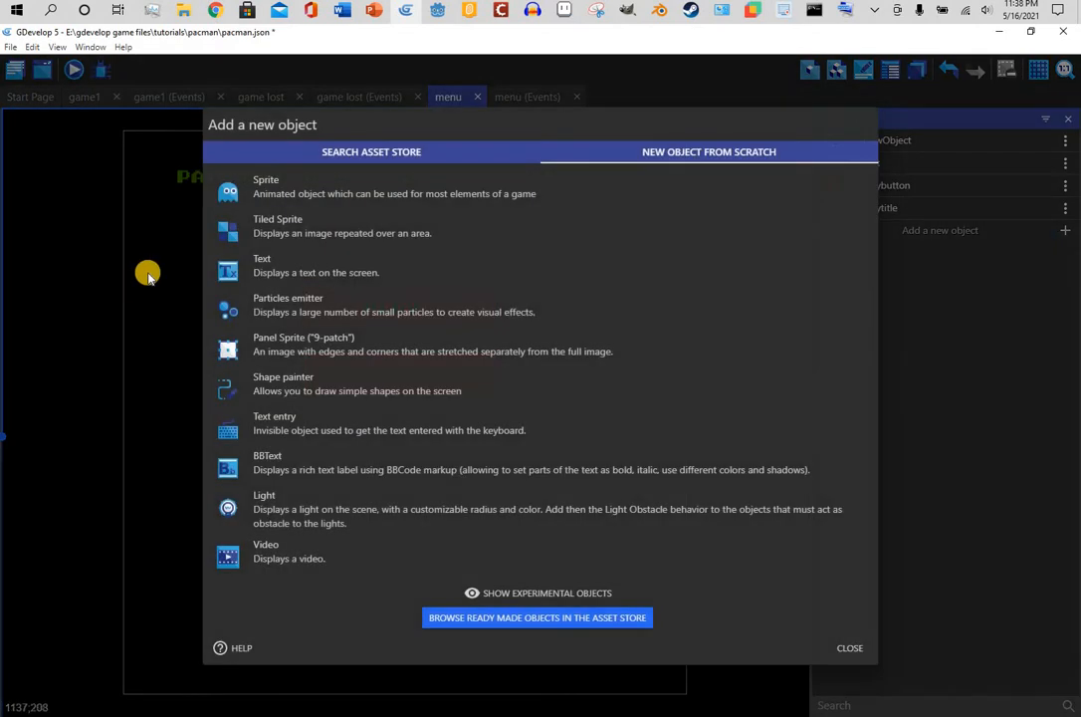
pyautogui.click(362, 257)
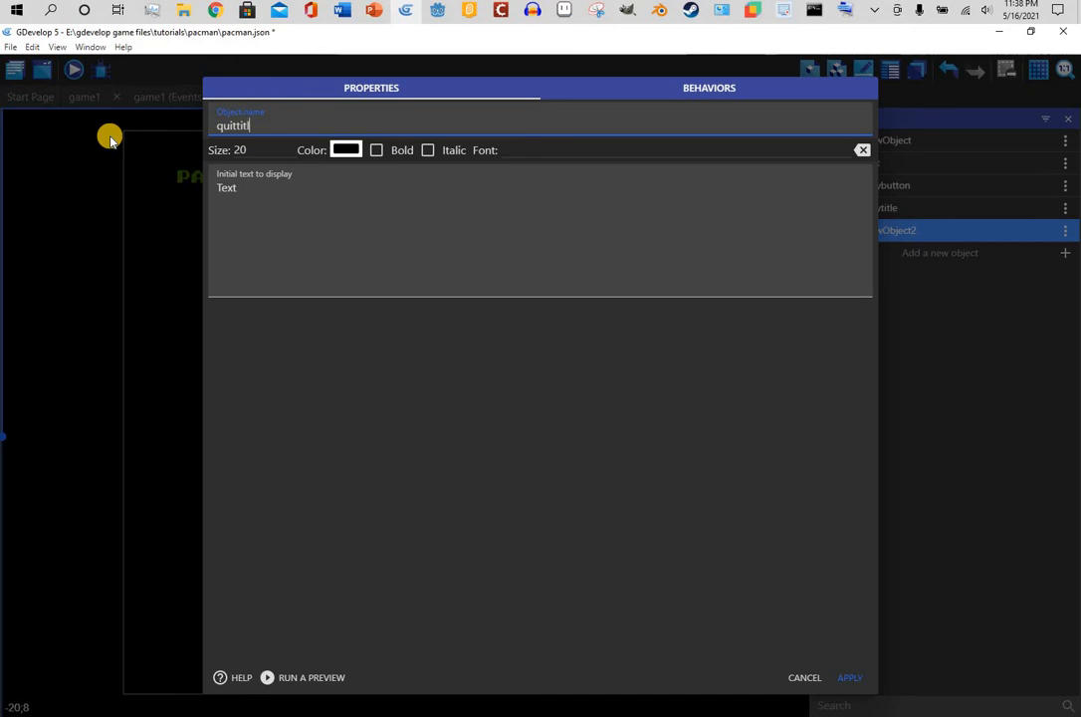
pyautogui.click(277, 233)
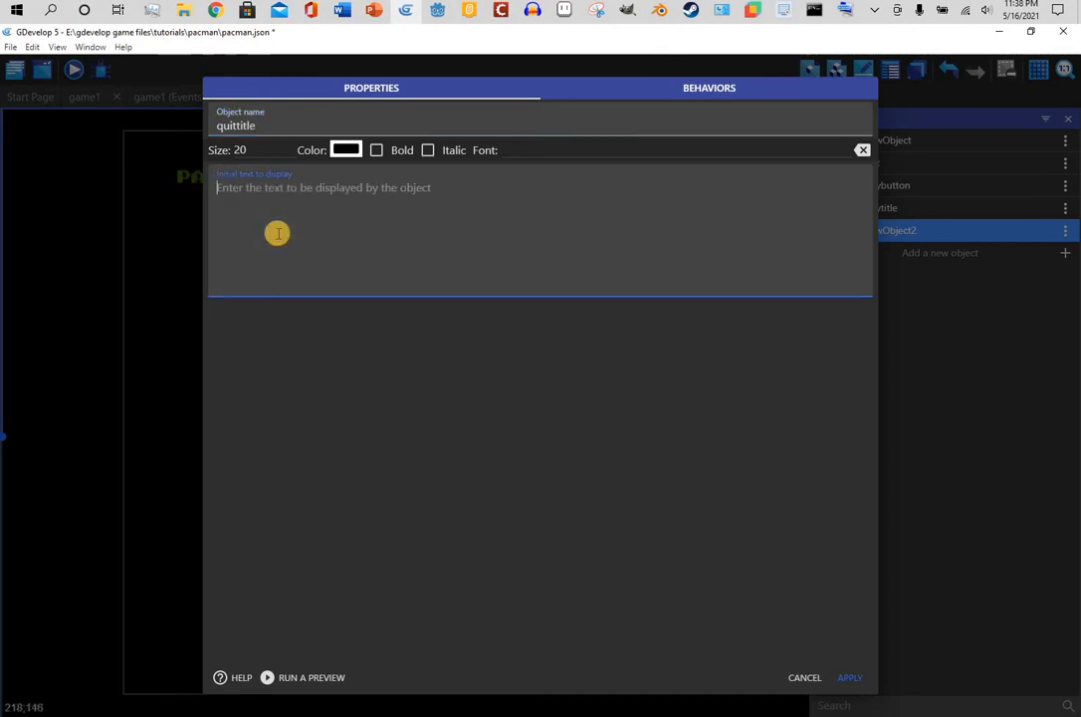
# Set quittitle to dark green with the Super Mario Bros. 2.ttf font and place it on the lower red button
pyautogui.click(345, 150)
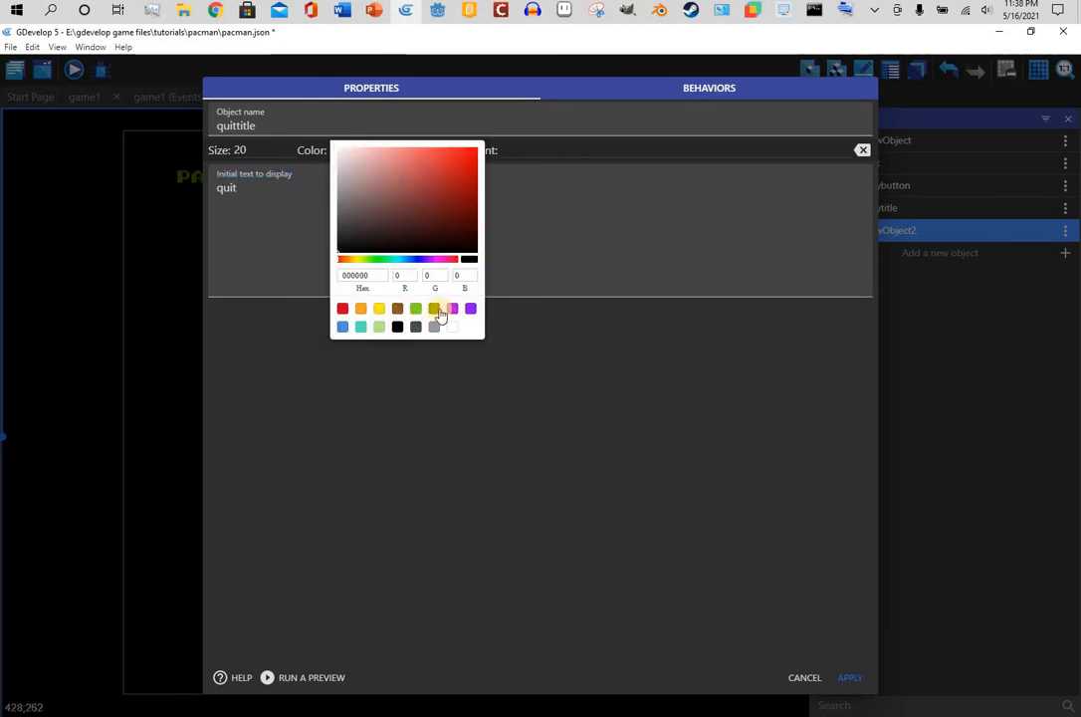
pyautogui.click(438, 313)
pyautogui.click(565, 152)
pyautogui.click(562, 152)
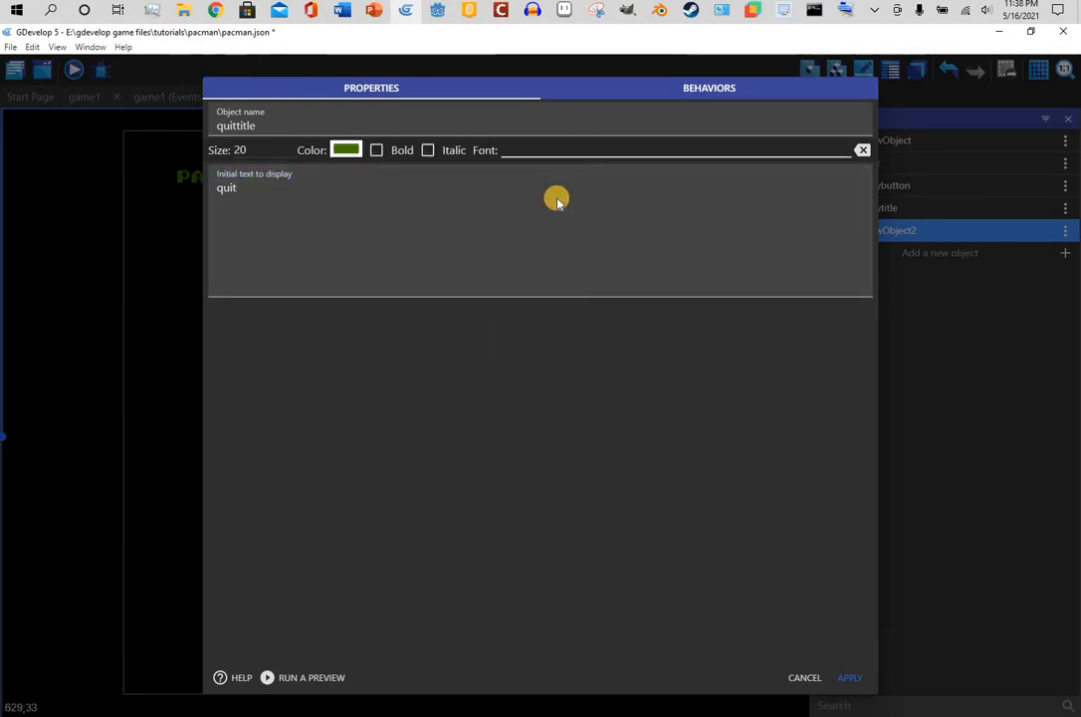
pyautogui.click(555, 213)
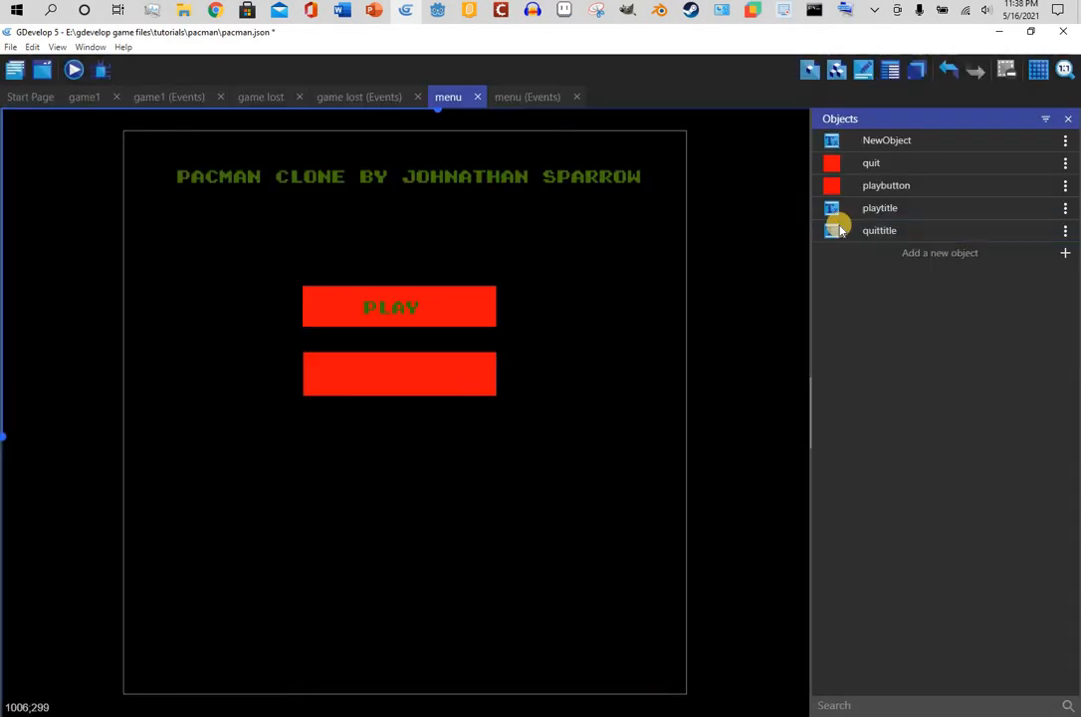
pyautogui.moveTo(839, 226); pyautogui.dragTo(369, 368)
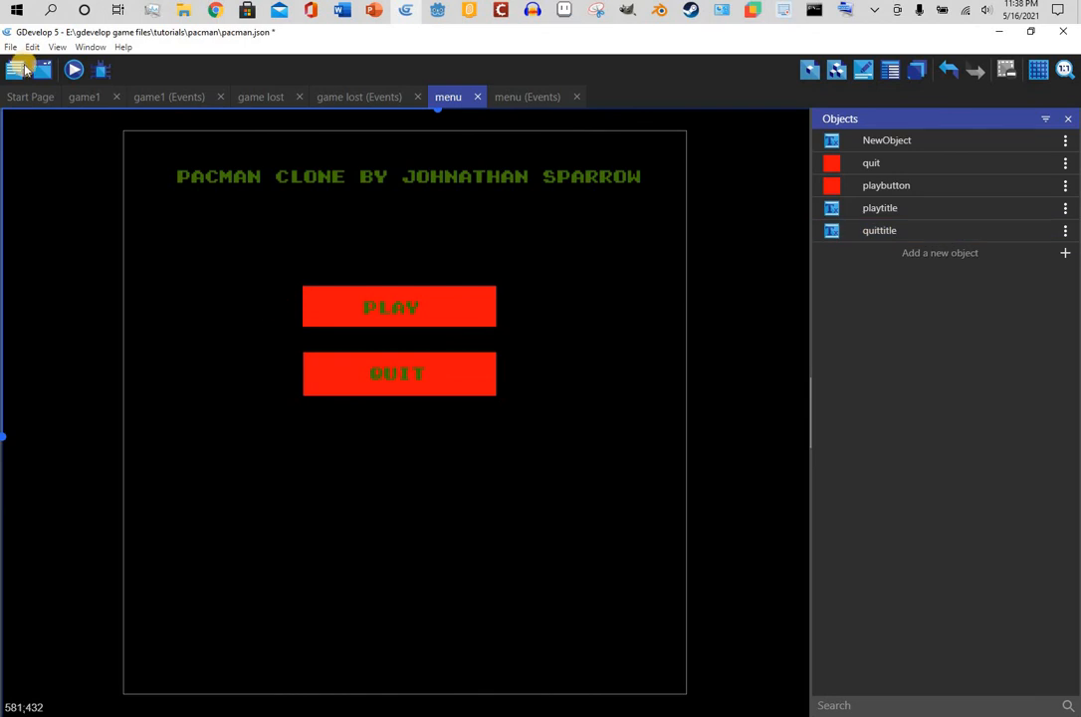
# Preview the menu scene, start the game with its play button, steer Pac-Man through the maze eating dots until losing, and close the preview
pyautogui.click(73, 68)
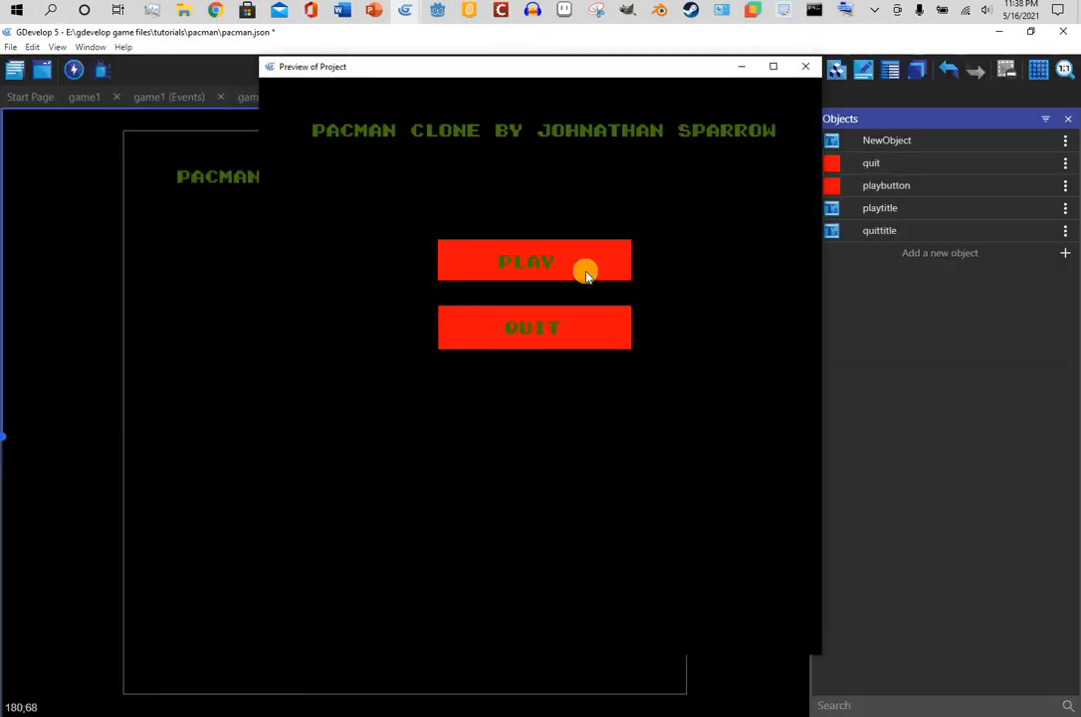
pyautogui.click(582, 278)
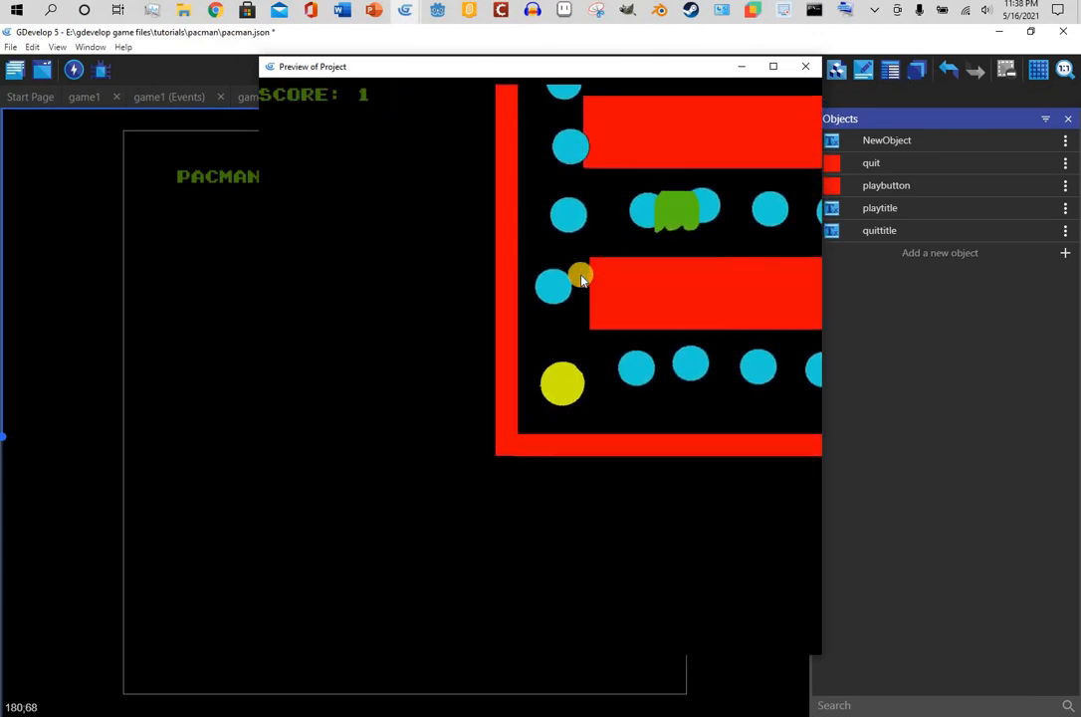
pyautogui.press('Up')
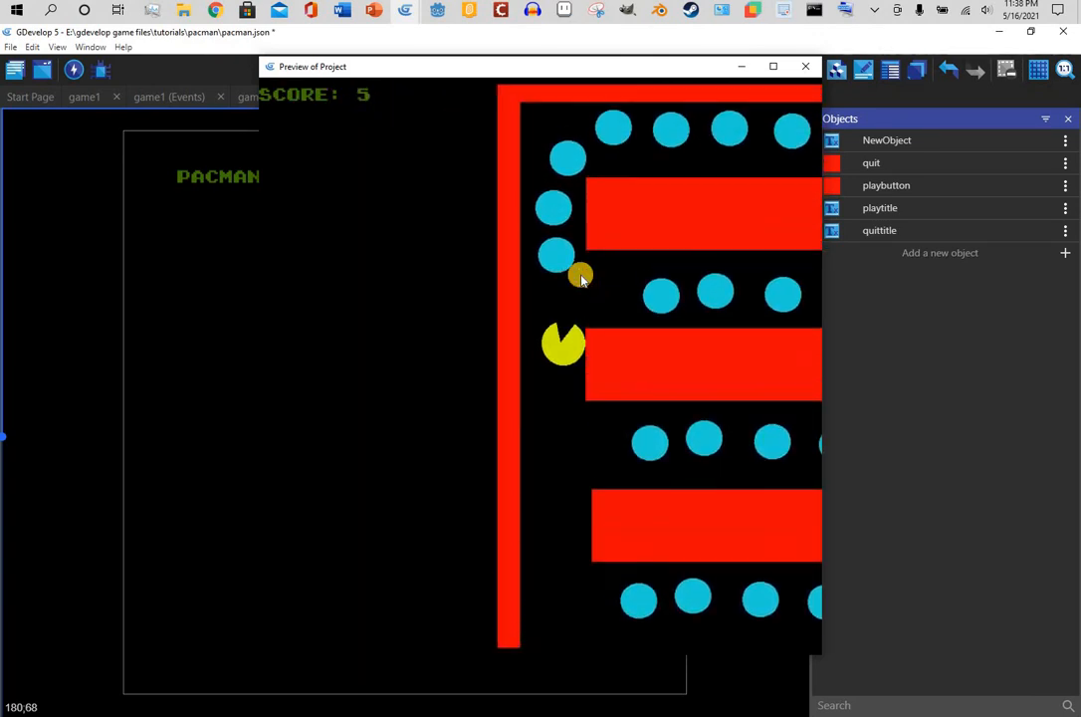
pyautogui.press('Right')
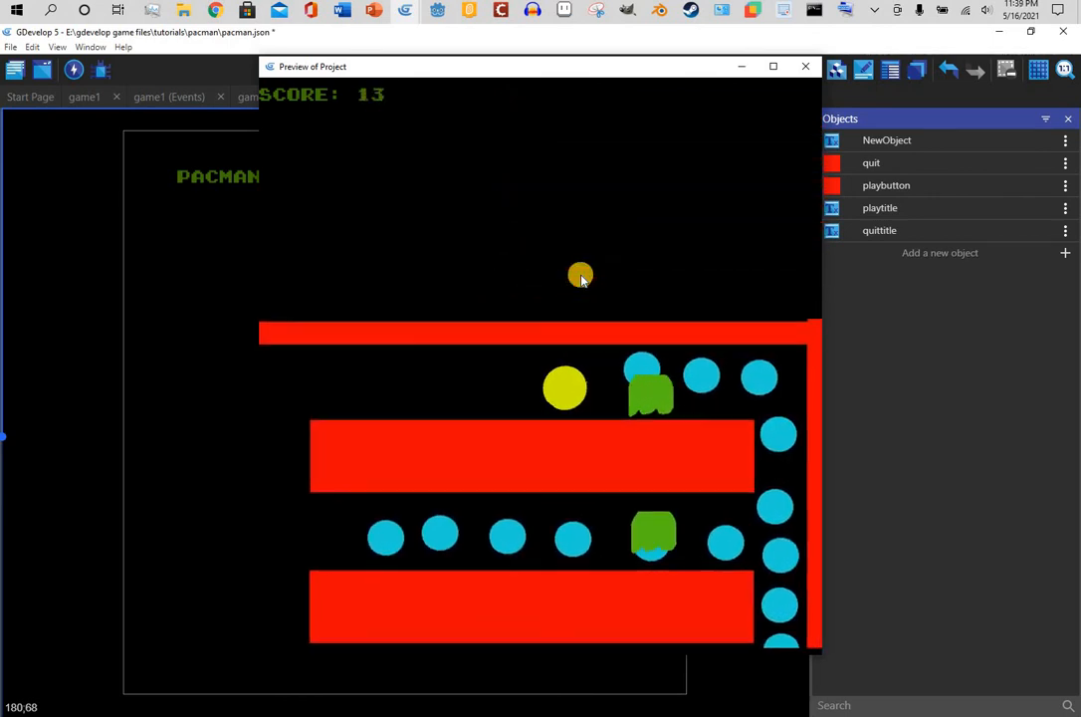
pyautogui.press('Left')
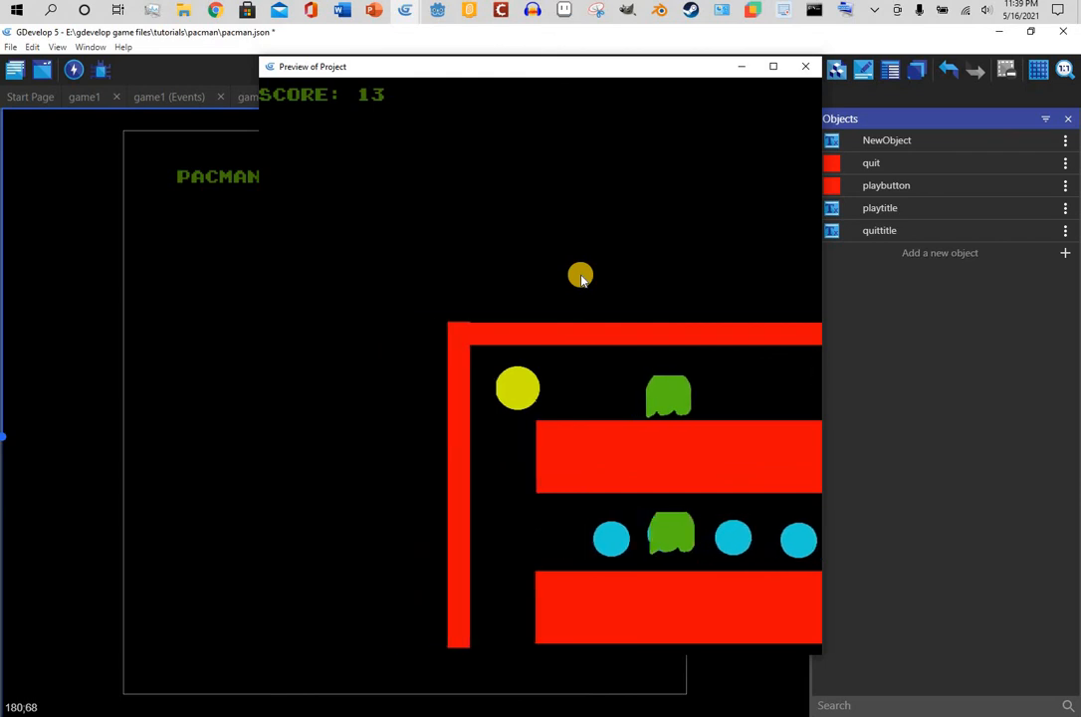
pyautogui.press('Down')
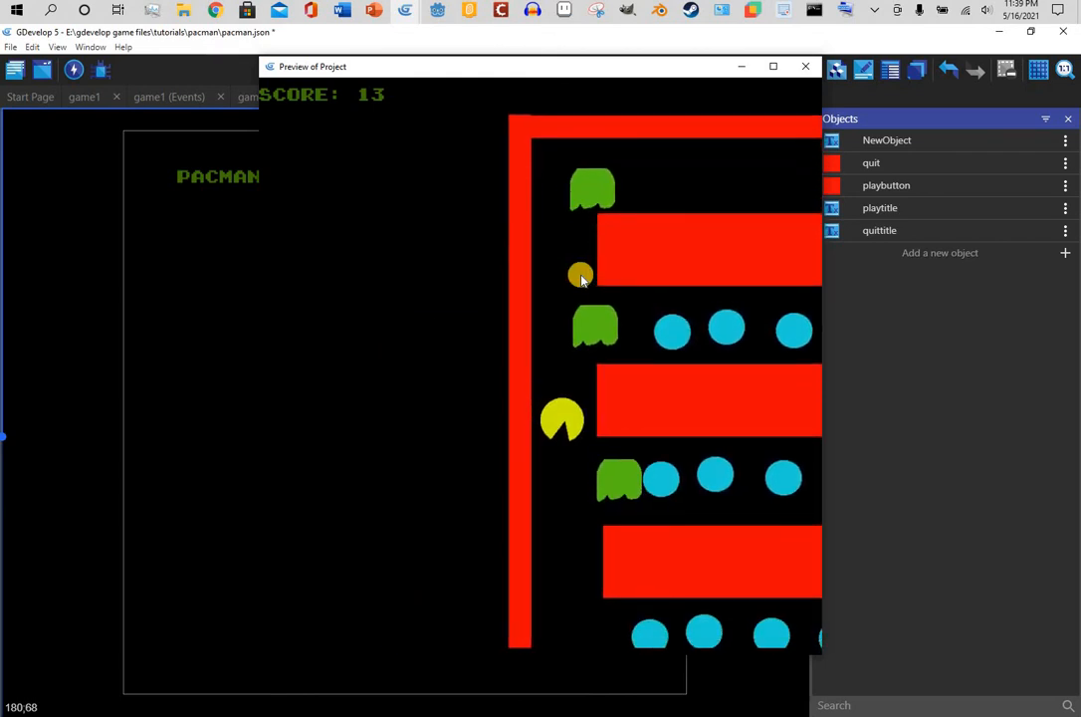
pyautogui.press('Up')
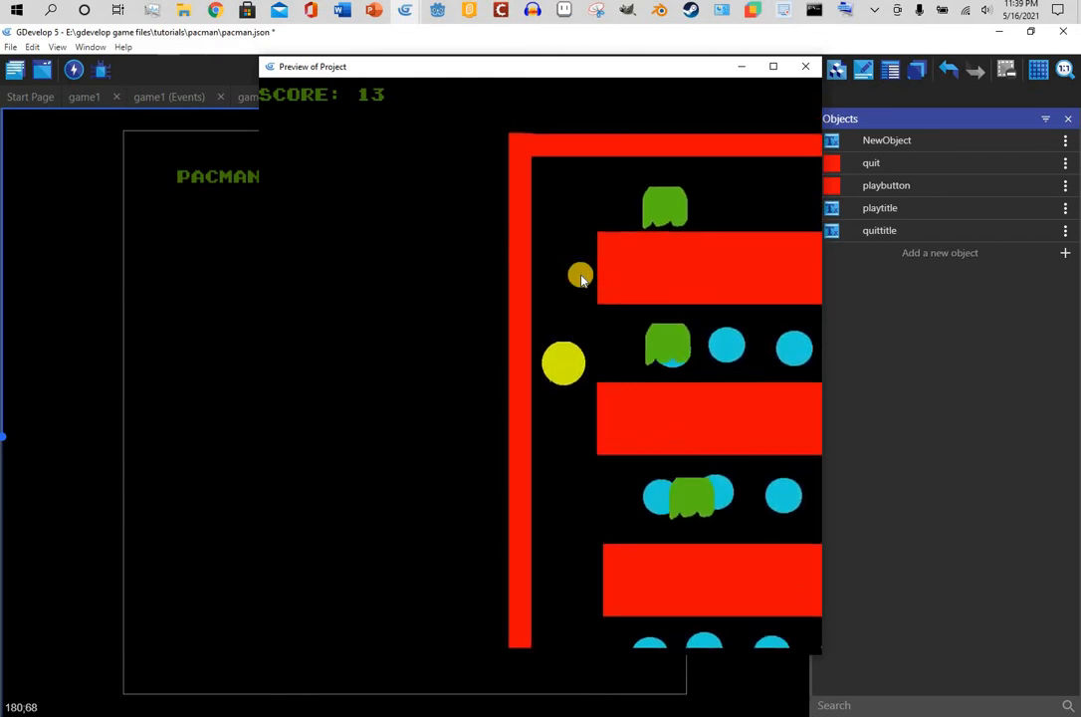
pyautogui.press('Right')
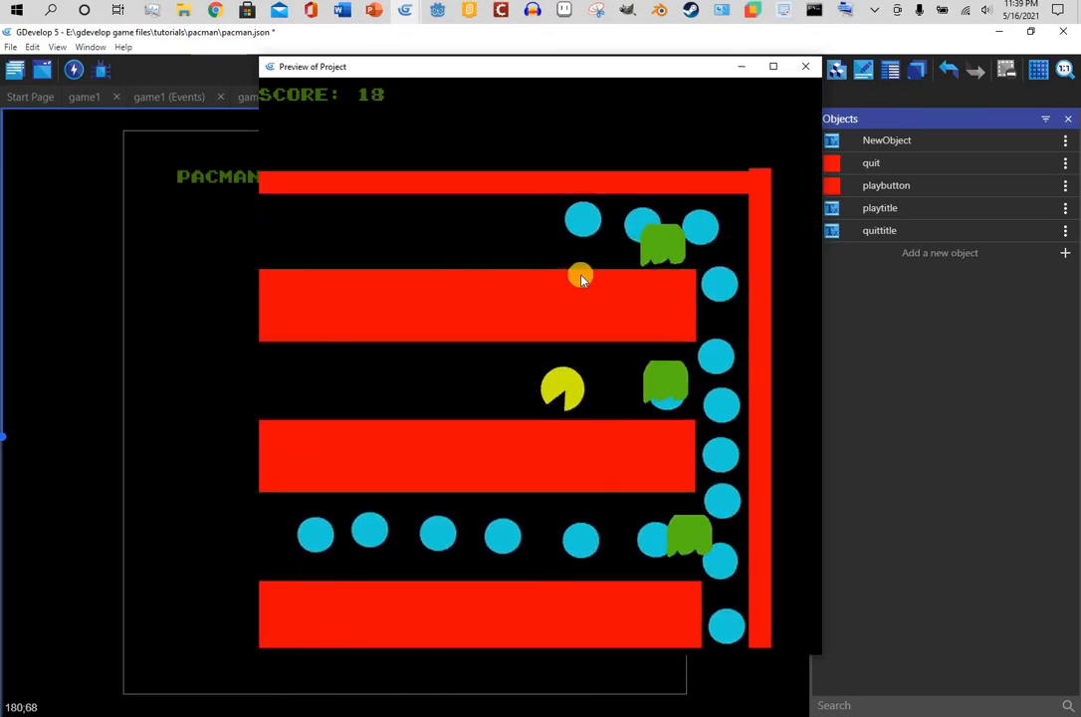
pyautogui.press('Left')
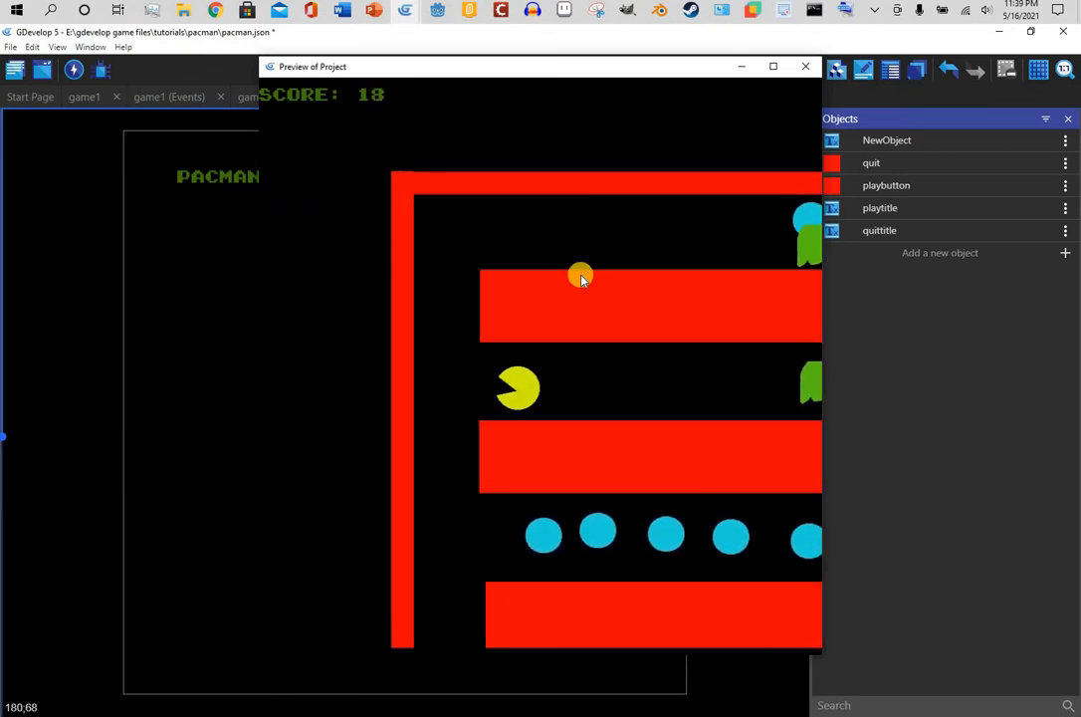
pyautogui.press('Down')
pyautogui.press('Right')
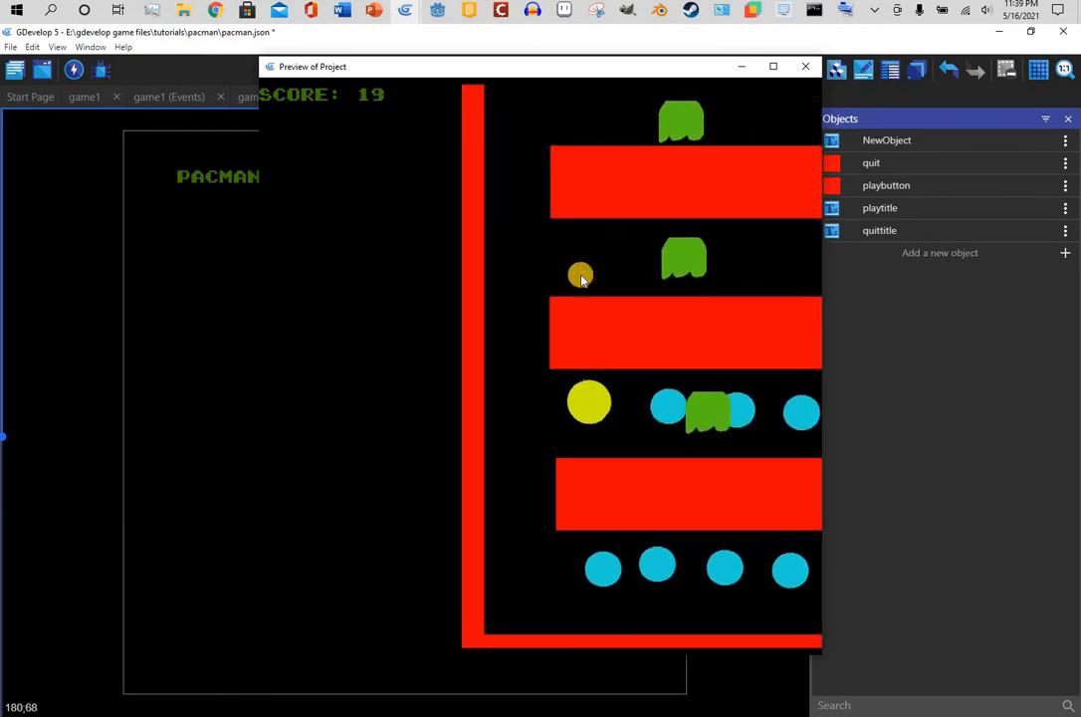
pyautogui.press('Left')
pyautogui.press('Down')
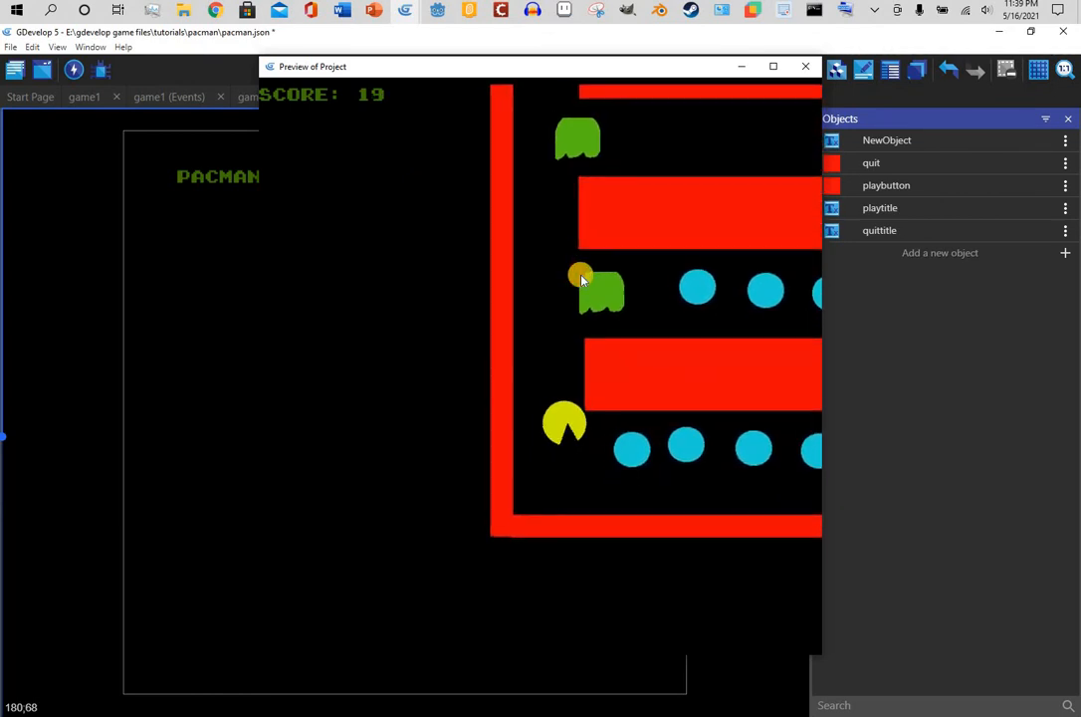
pyautogui.press('Right')
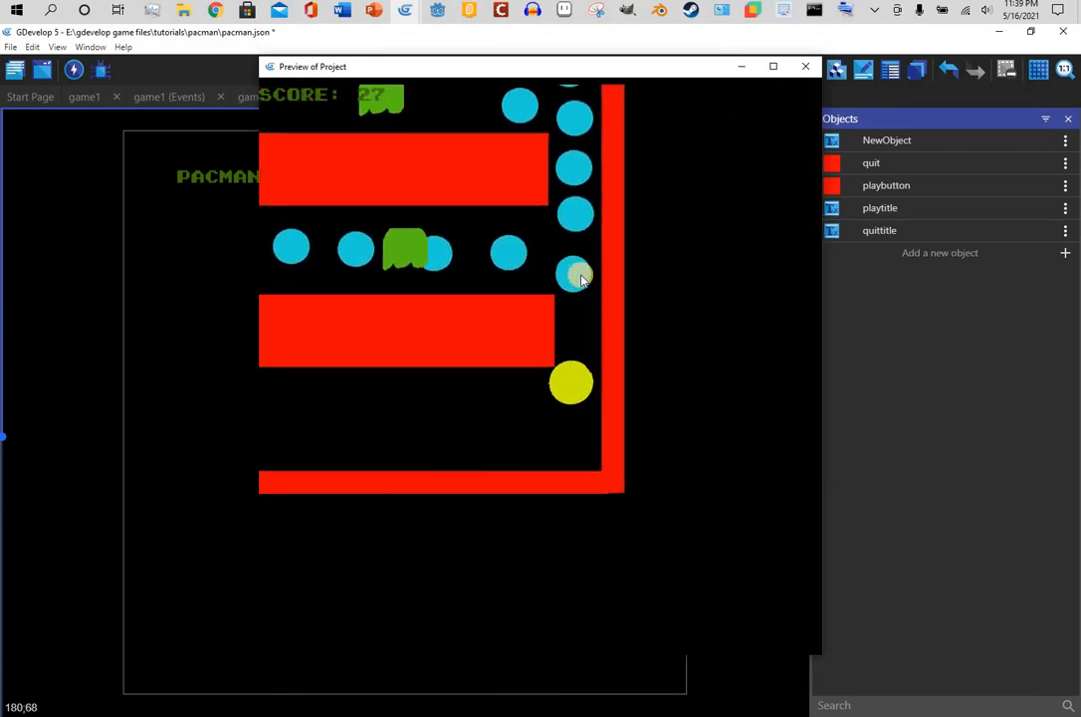
pyautogui.press('Up')
pyautogui.press('Down')
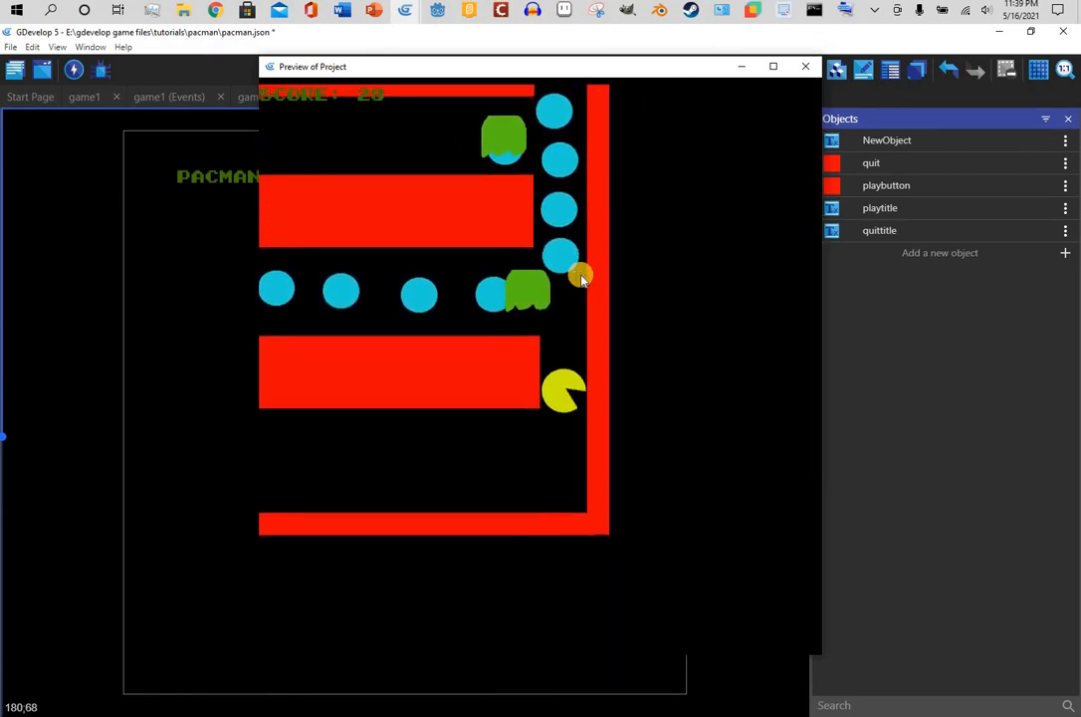
pyautogui.press('Up')
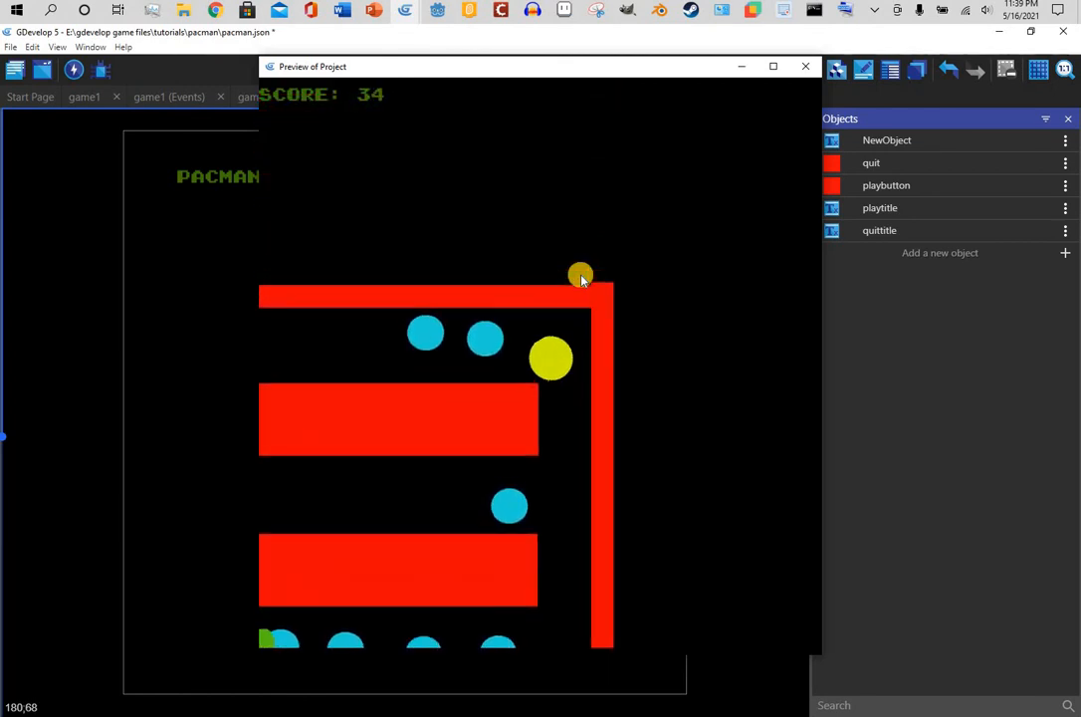
pyautogui.press('Left')
pyautogui.press('Right')
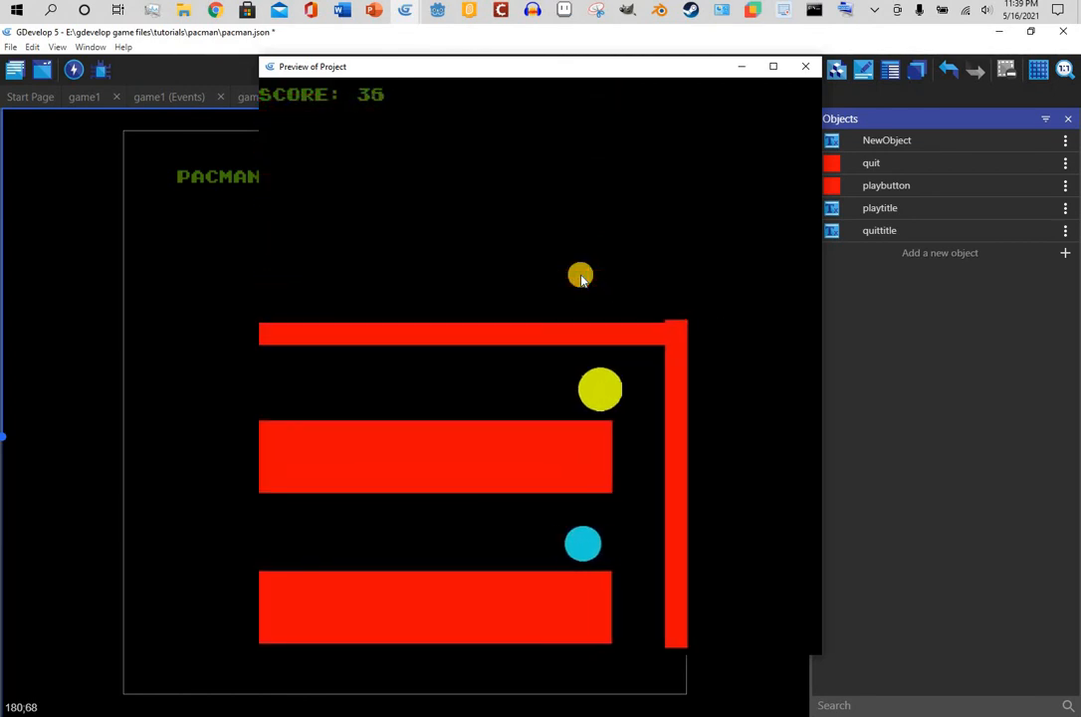
pyautogui.press('Down')
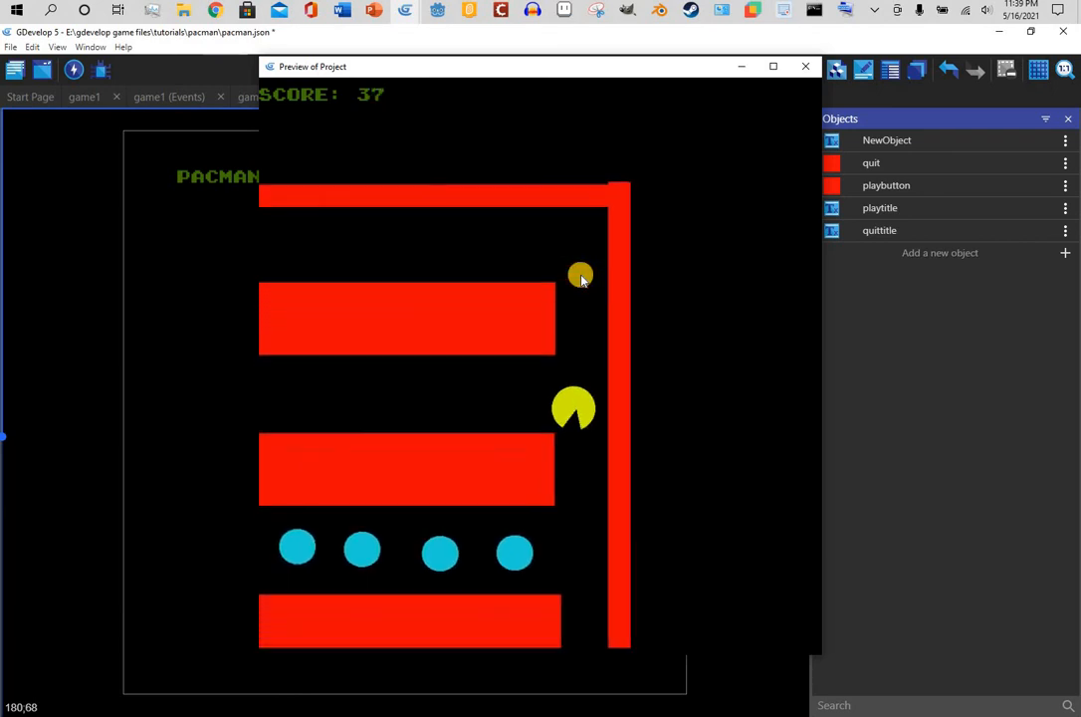
pyautogui.press('Left')
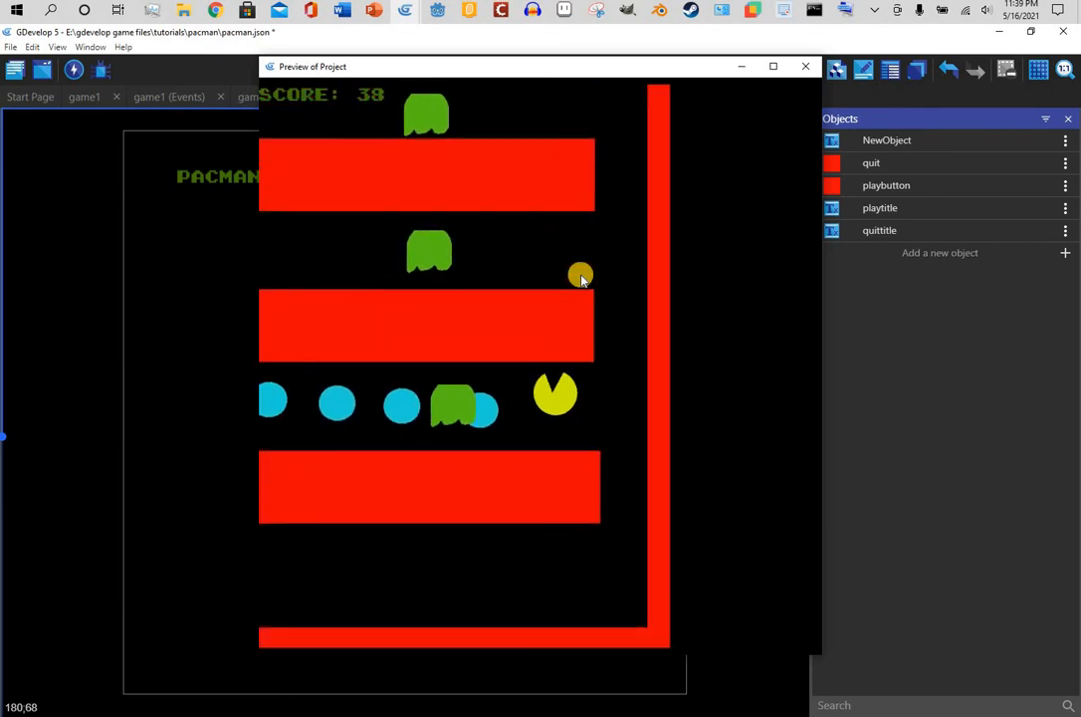
pyautogui.press('Right')
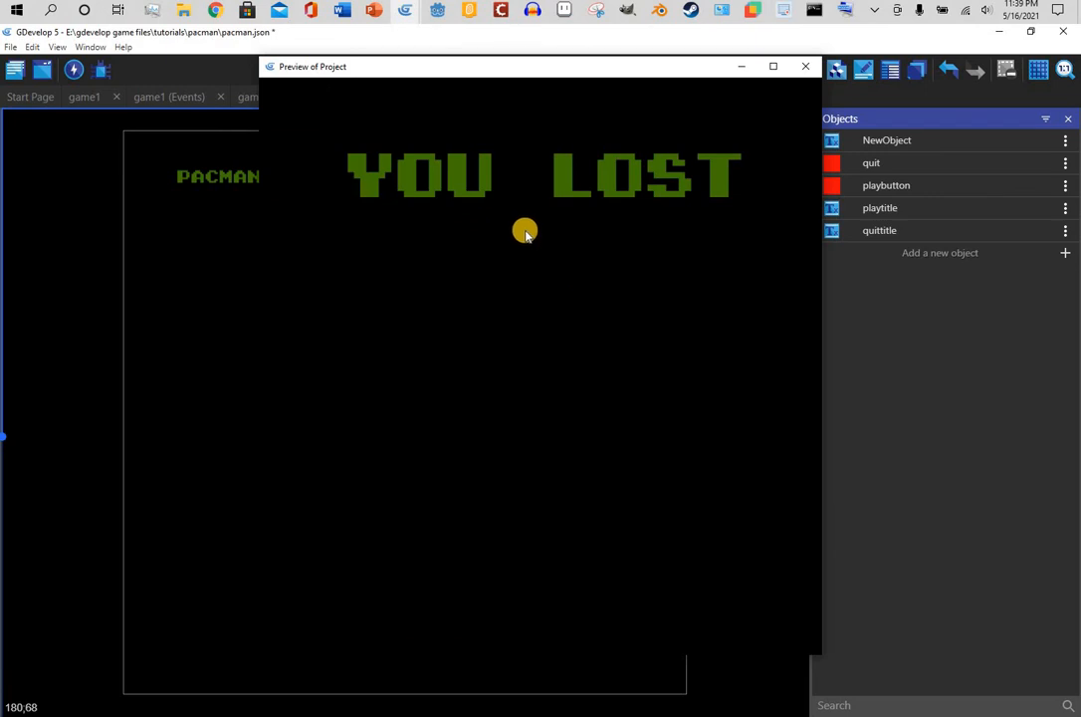
pyautogui.click(796, 67)
# Save the project and package it as a standalone desktop game with the Windows auto-installer option
pyautogui.click(7, 48)
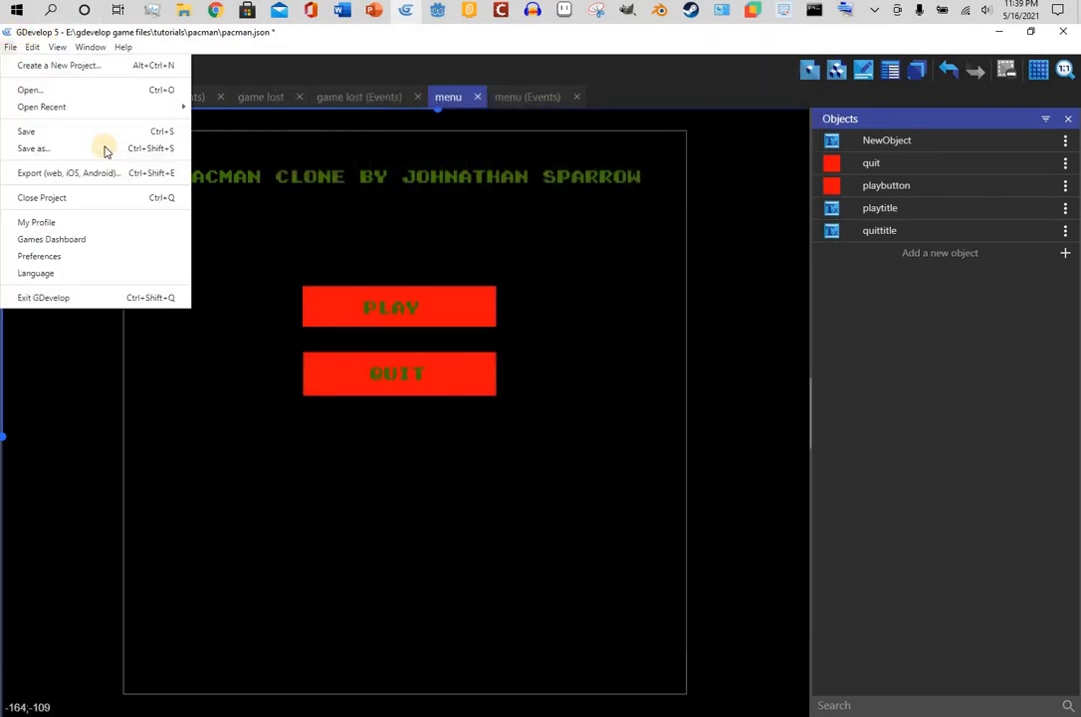
pyautogui.click(95, 136)
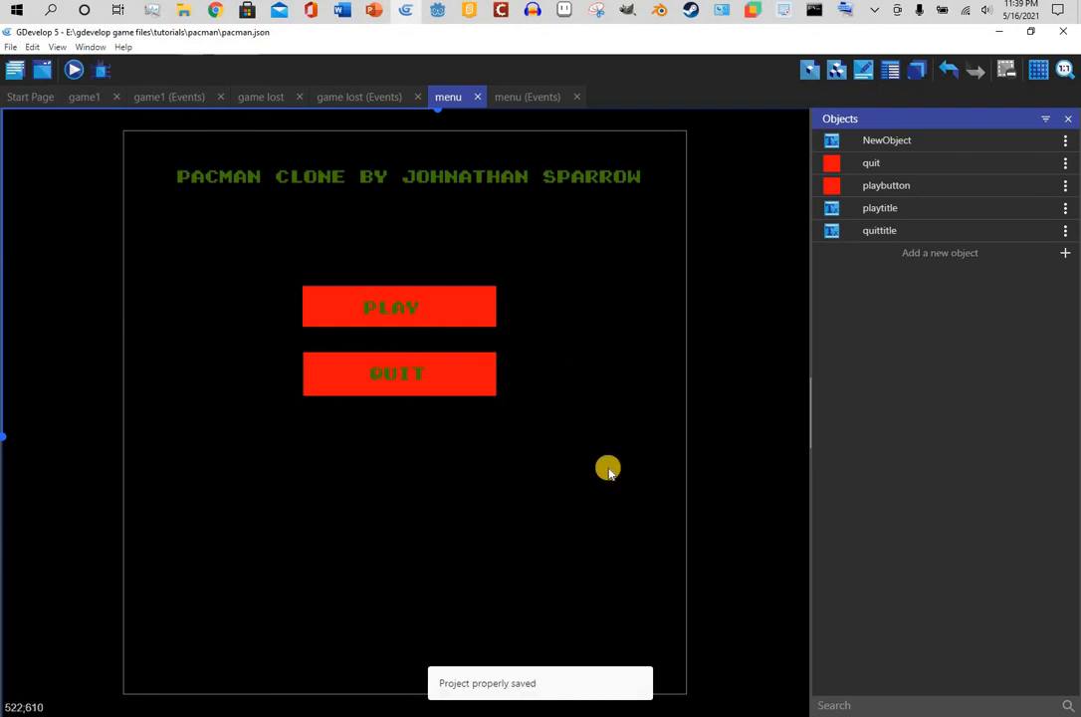
pyautogui.click(8, 48)
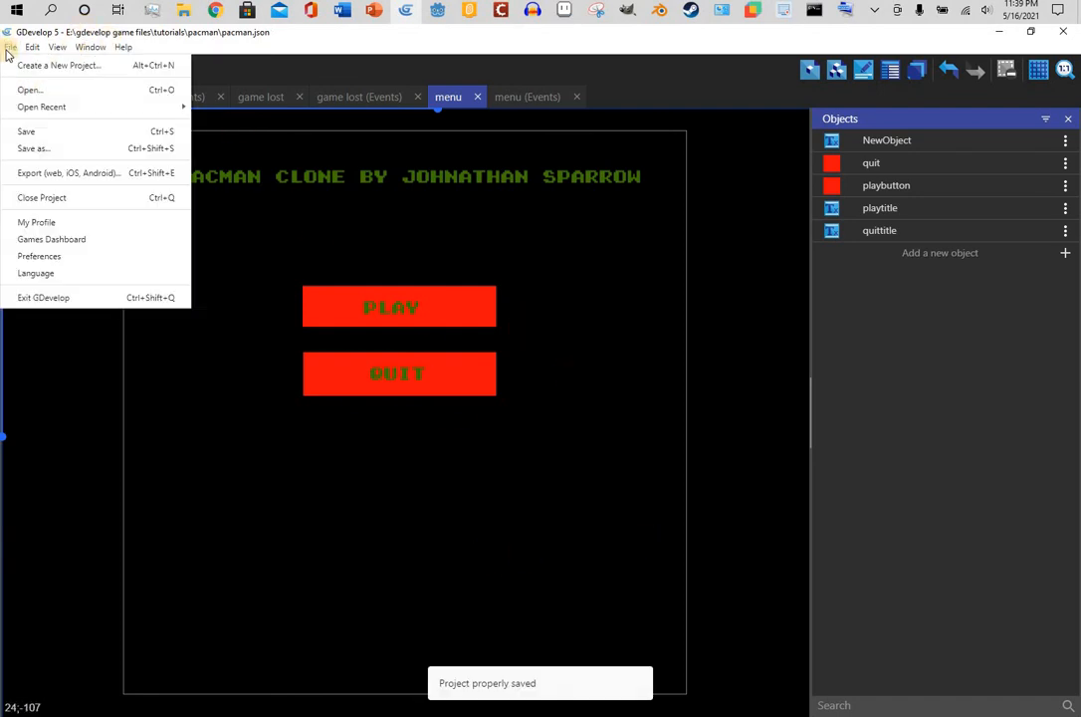
pyautogui.click(258, 172)
pyautogui.click(11, 48)
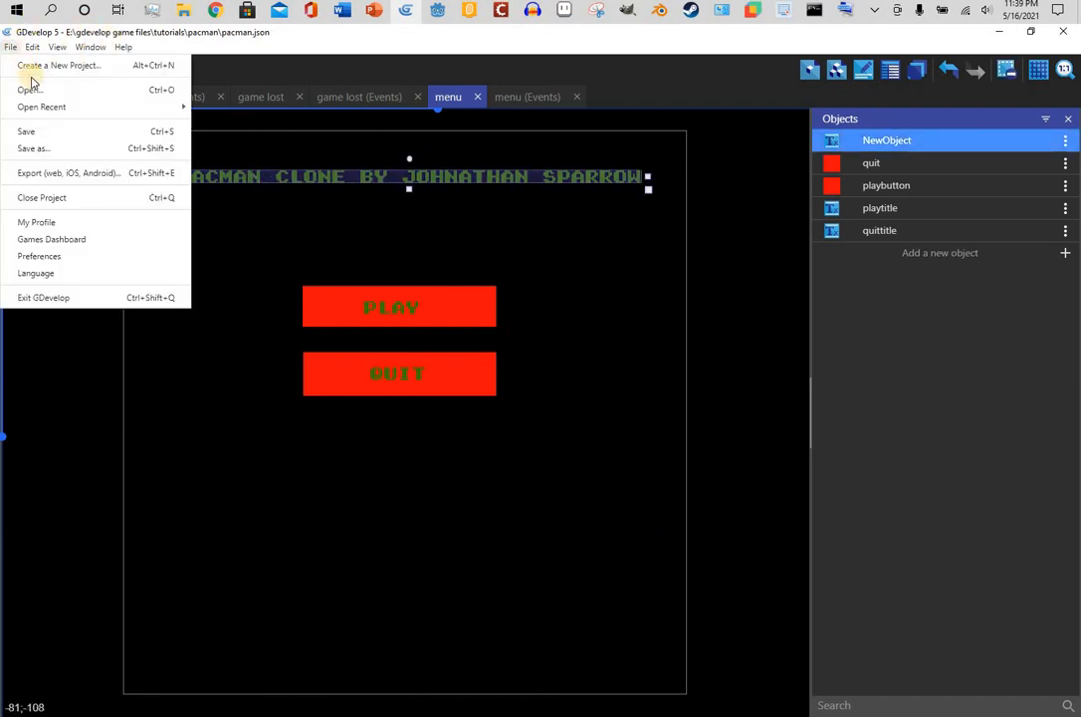
pyautogui.click(69, 174)
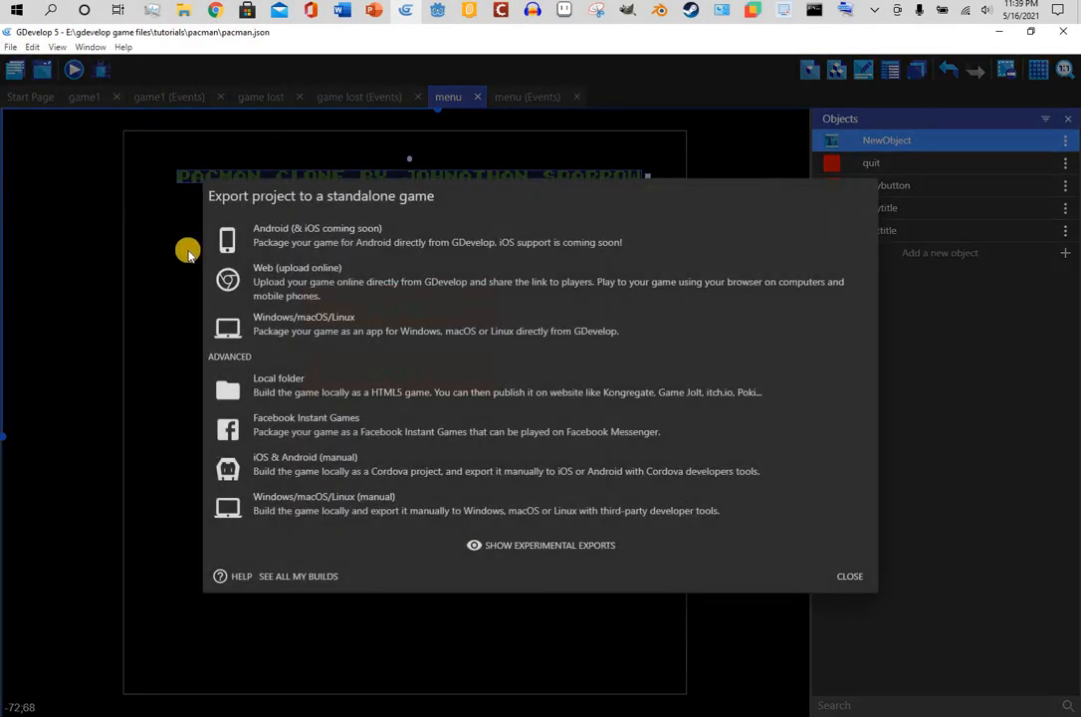
pyautogui.click(274, 334)
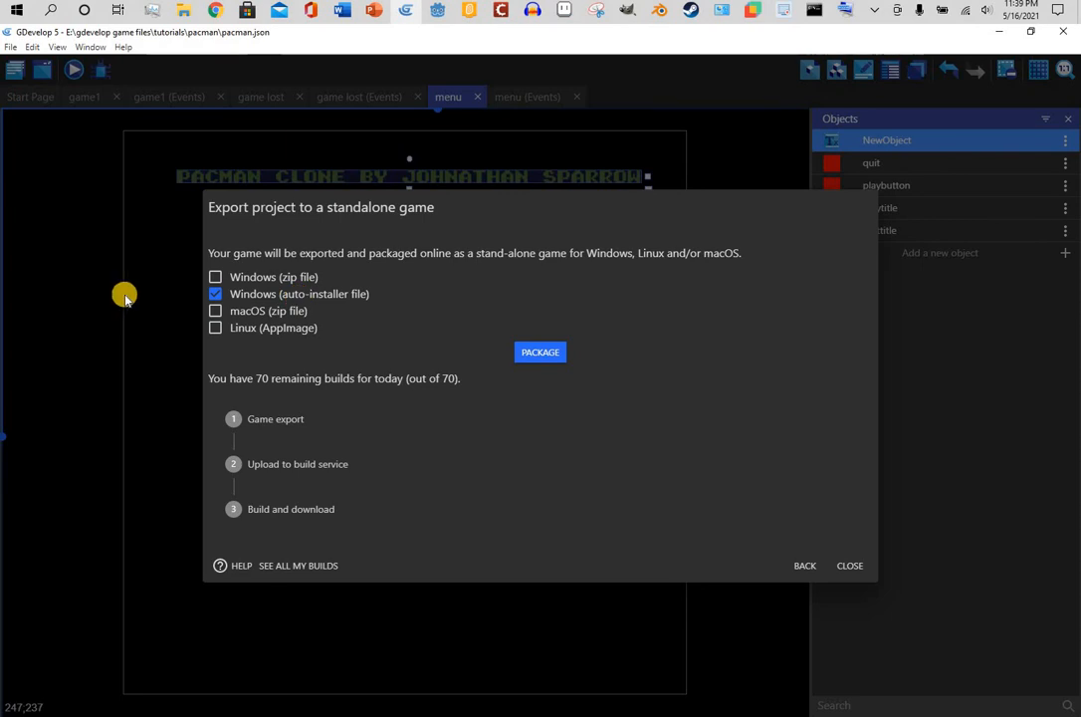
pyautogui.click(547, 361)
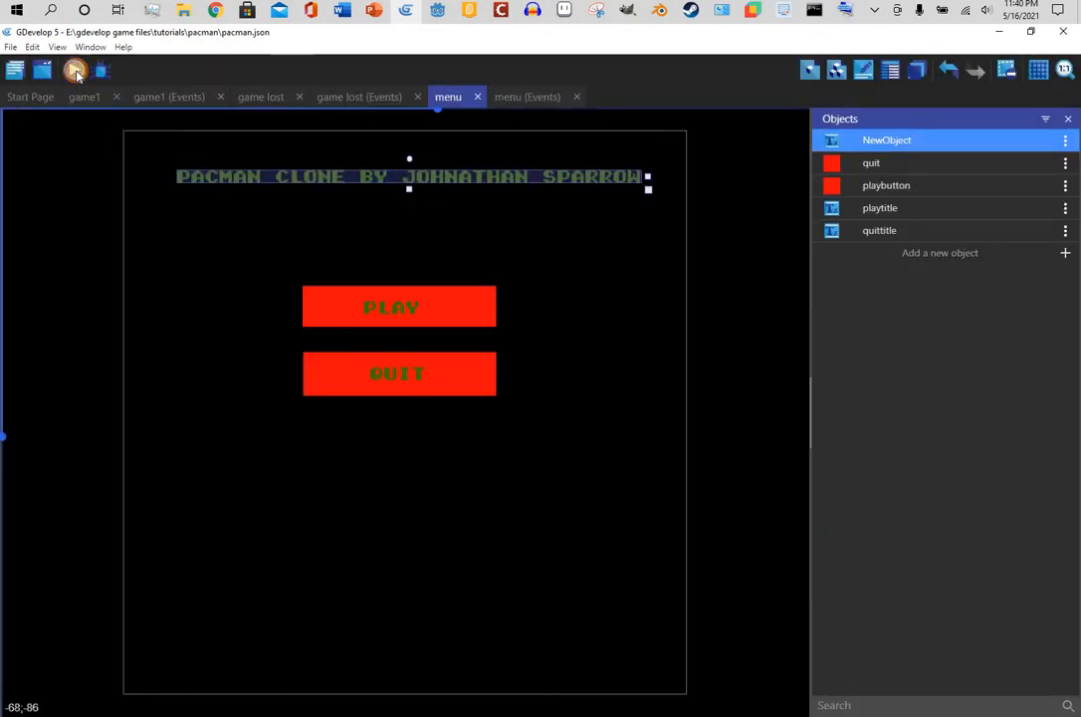
# Run the menu scene preview again and start a new game with the play button
pyautogui.click(75, 70)
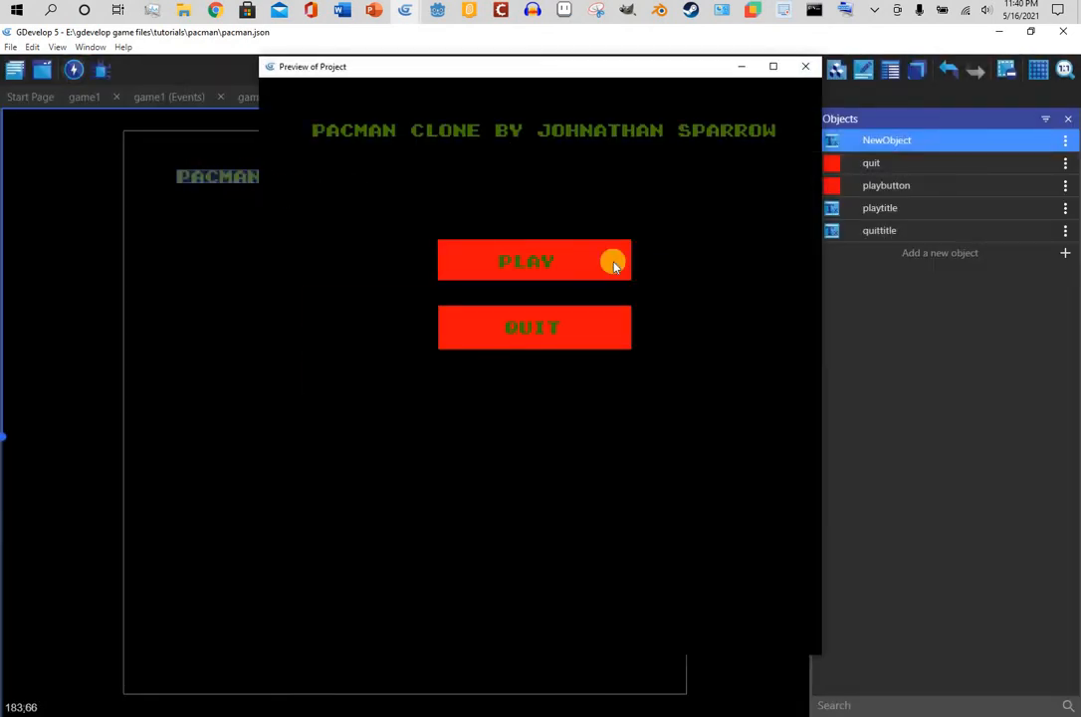
pyautogui.click(613, 265)
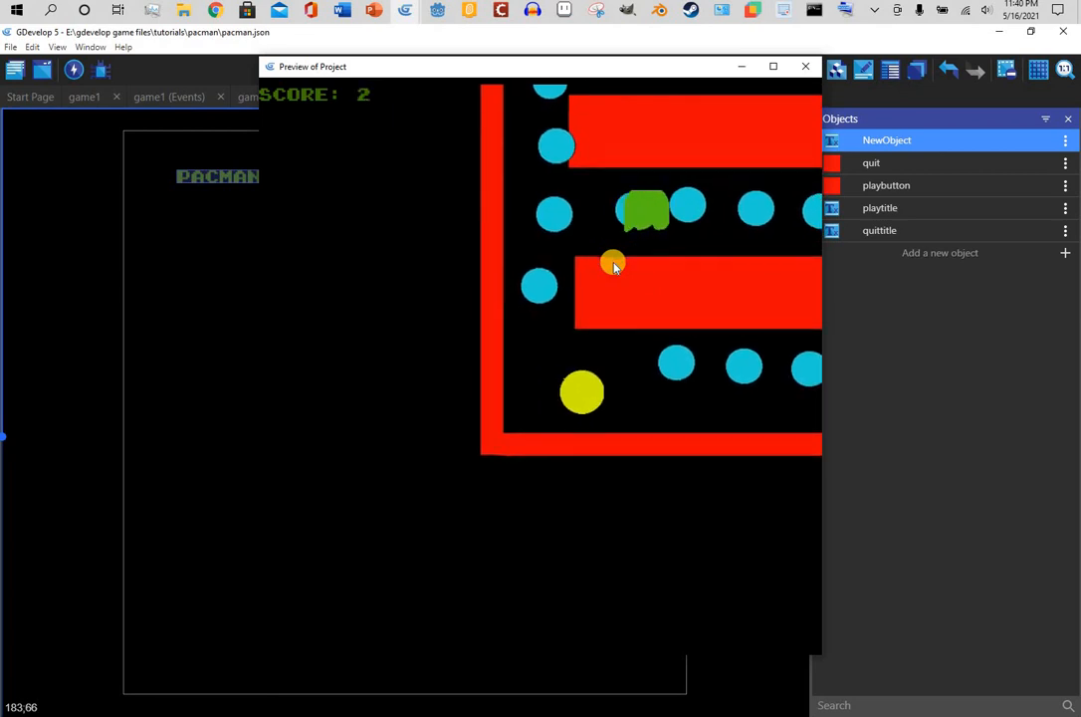
# Test the game by steering Pac-Man through the maze corridors, eating dots and turning back from the ghosts until the game is lost
pyautogui.press('Right')
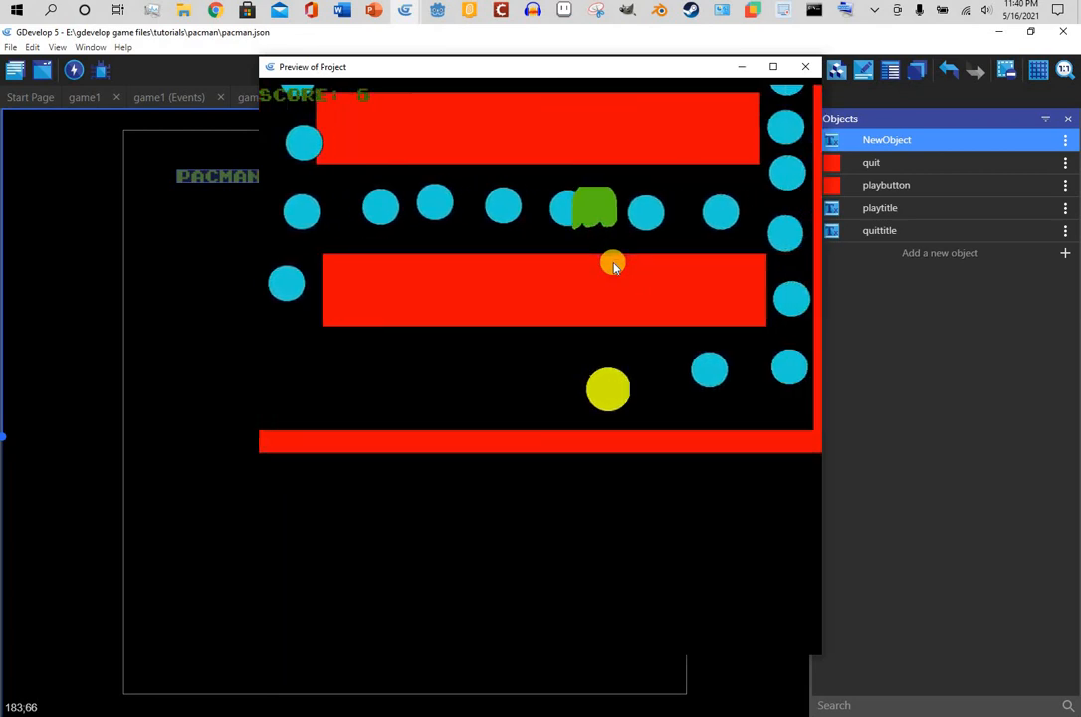
pyautogui.press('Right')
pyautogui.press('Up')
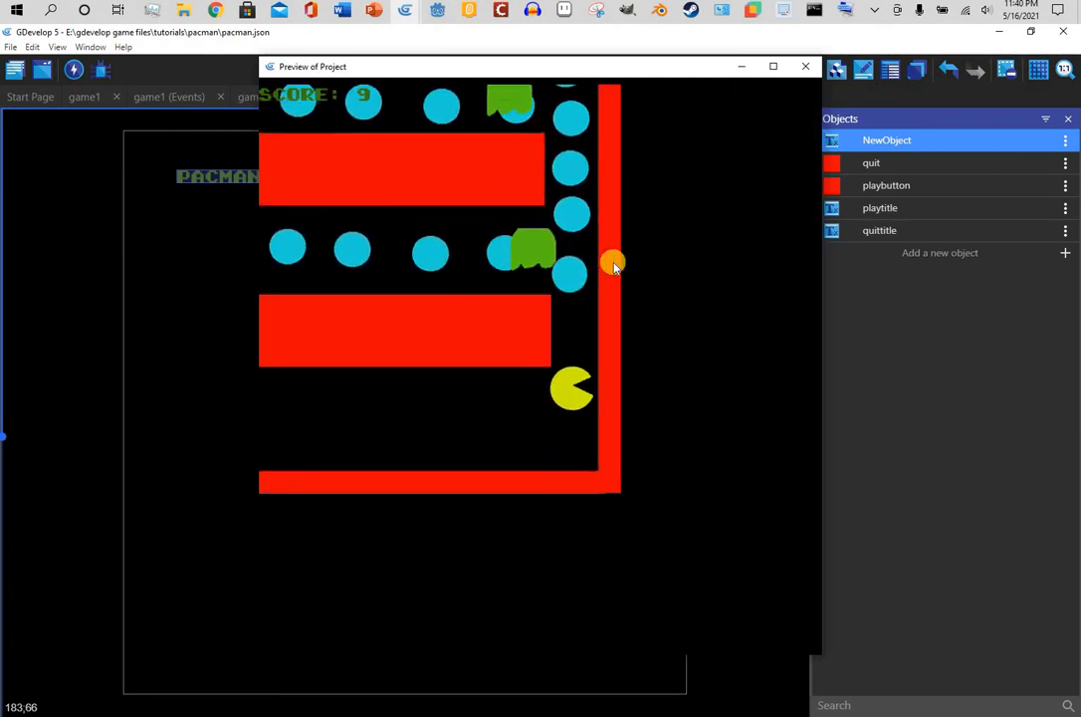
pyautogui.press('Up')
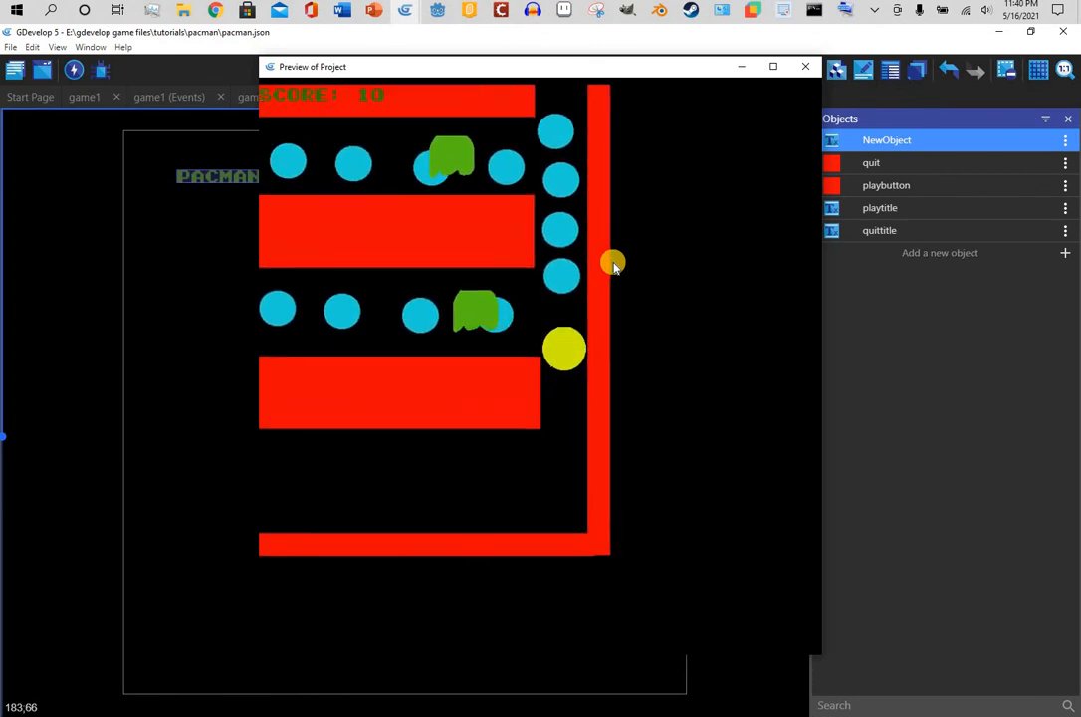
pyautogui.press('Up')
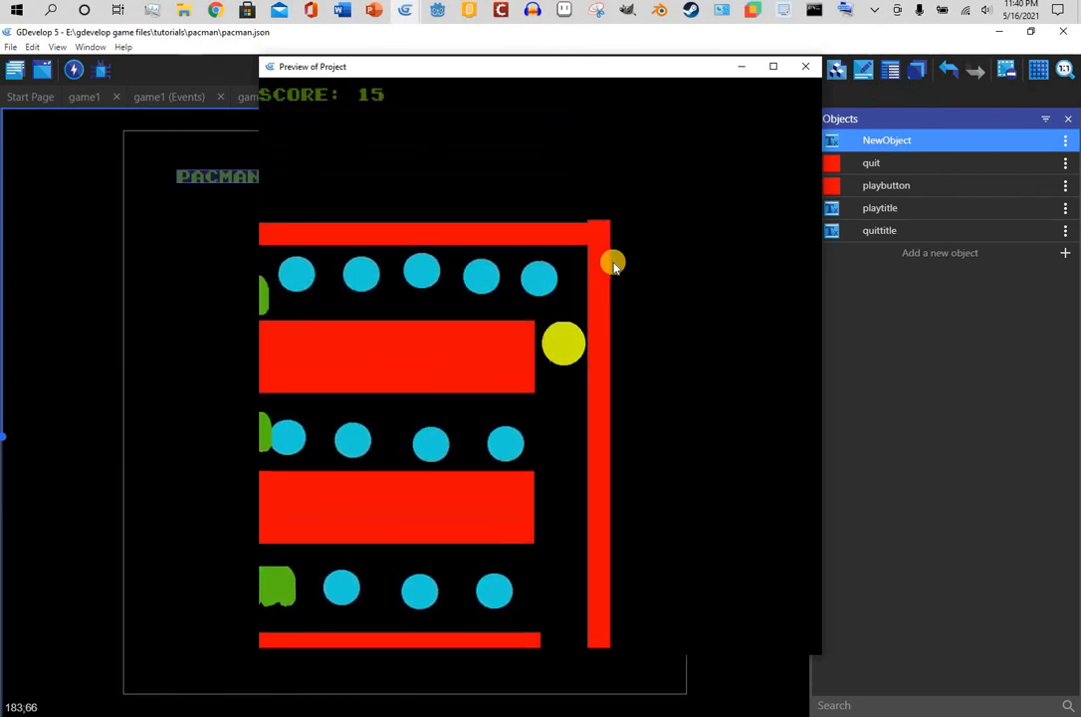
pyautogui.press('Left')
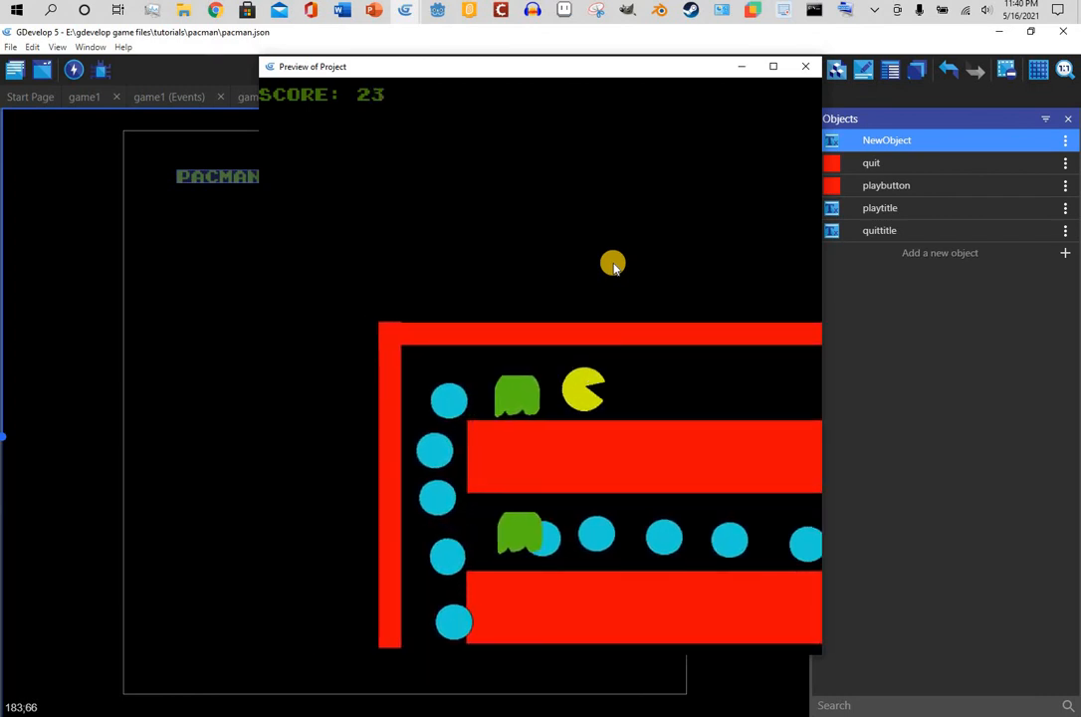
pyautogui.press('Right')
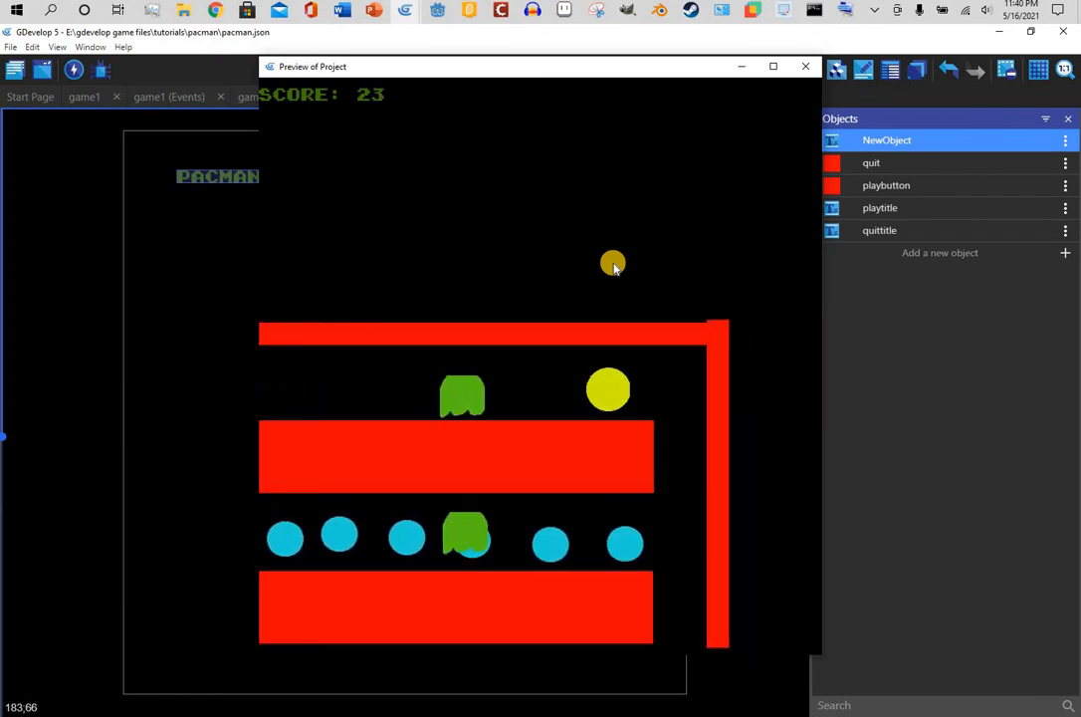
pyautogui.press('Down')
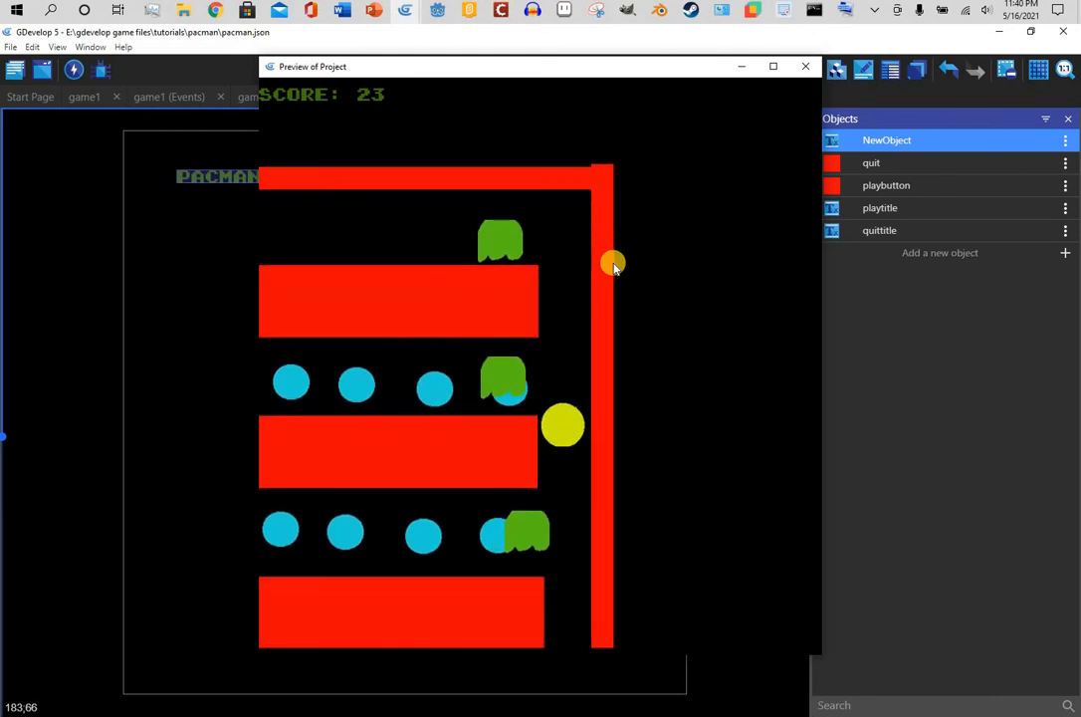
pyautogui.press('Left')
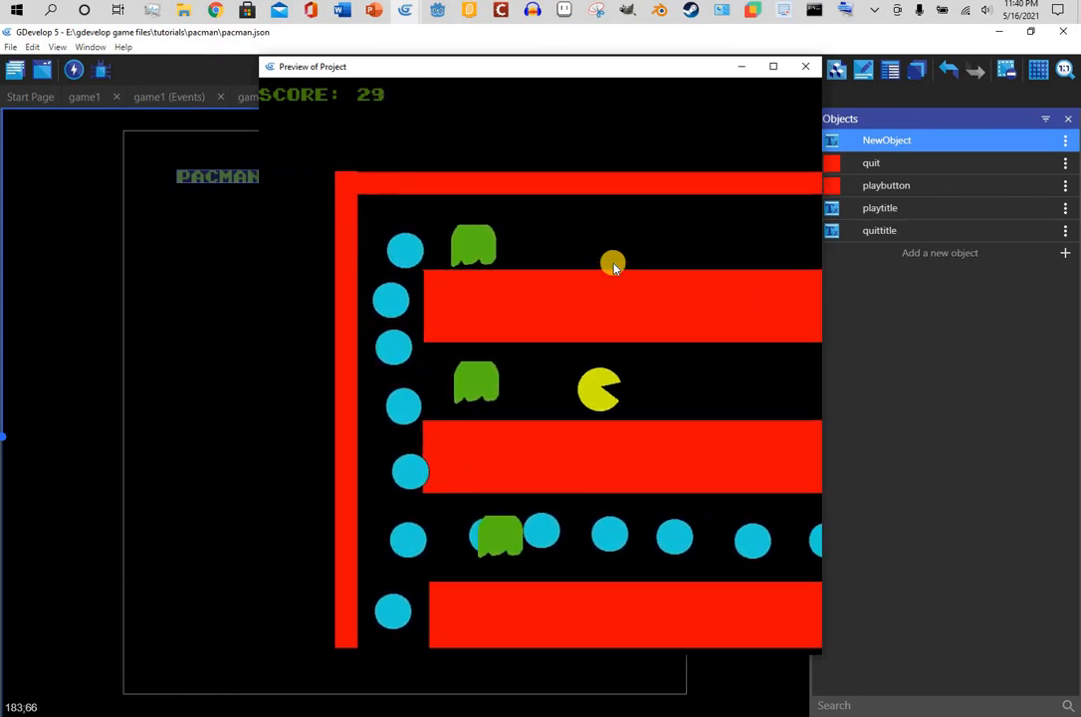
pyautogui.press('Right')
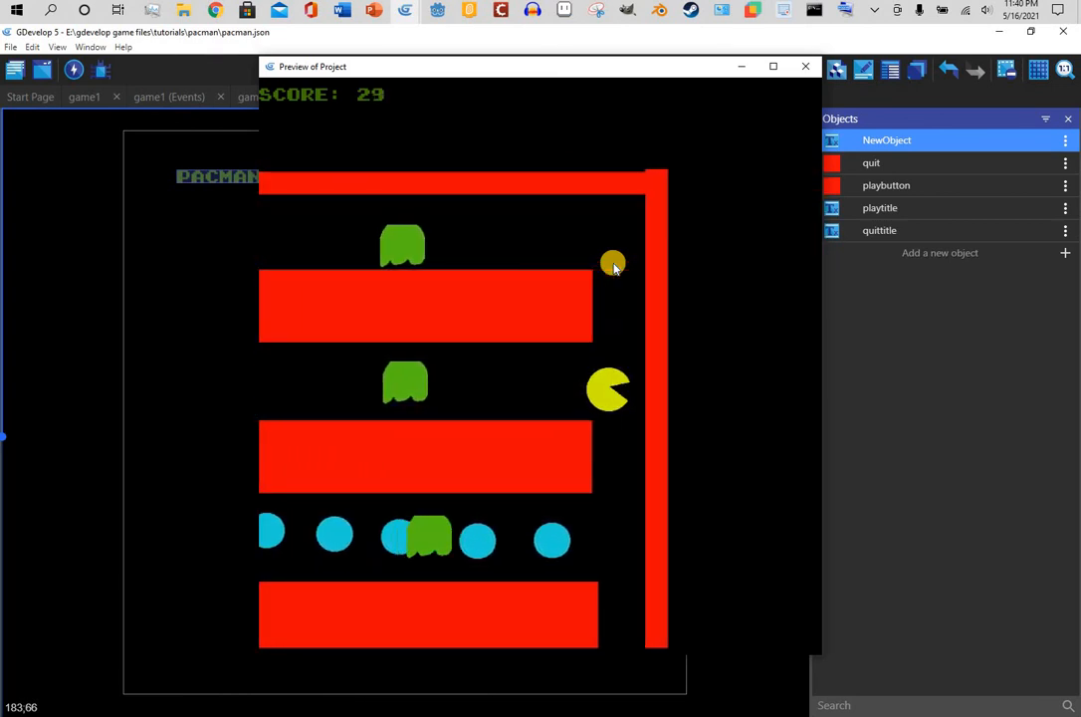
pyautogui.press('Down')
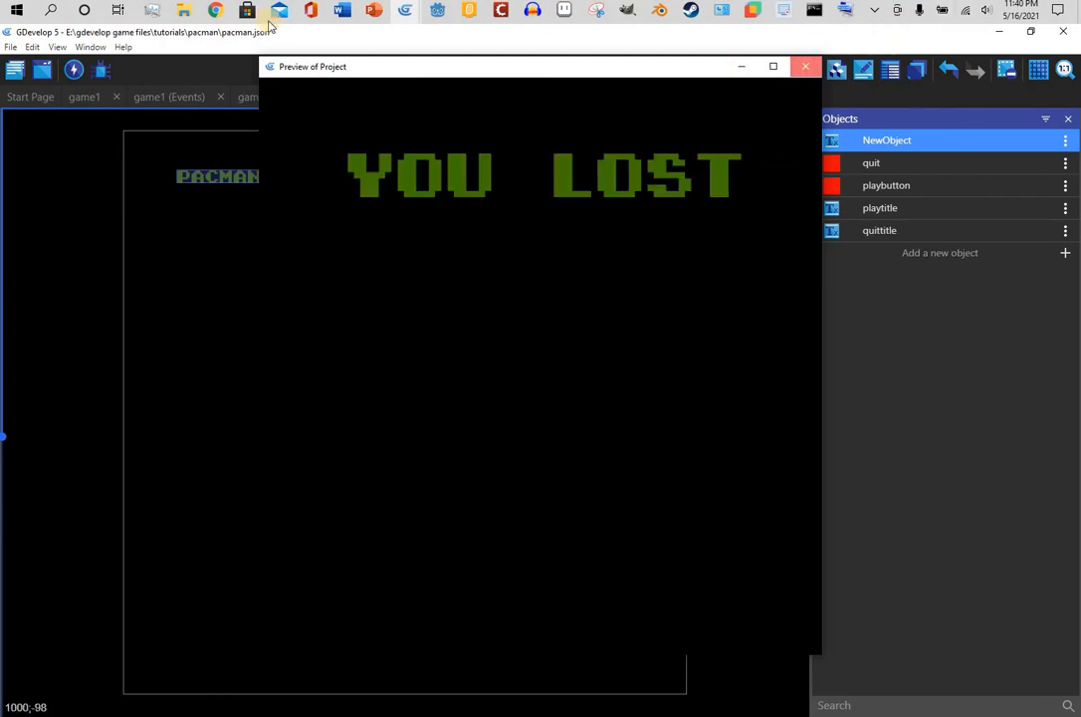
# Save the Pac-Man project and quit GDevelop
pyautogui.click(12, 50)
pyautogui.click(247, 216)
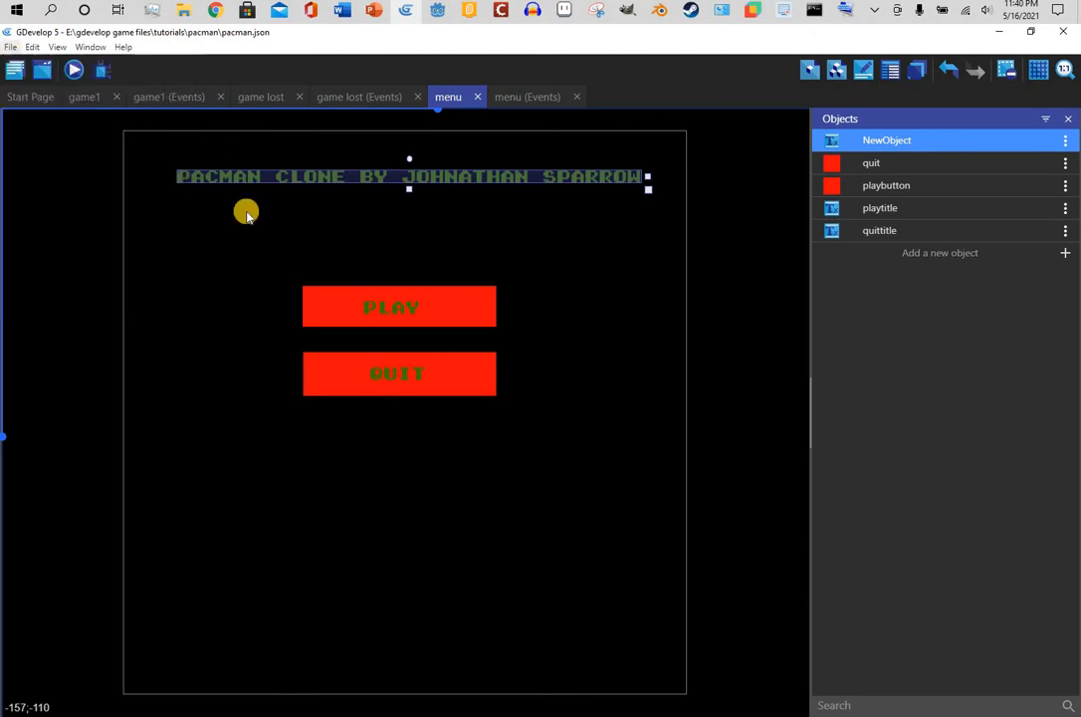
pyautogui.hotkey('ctrl', 's')
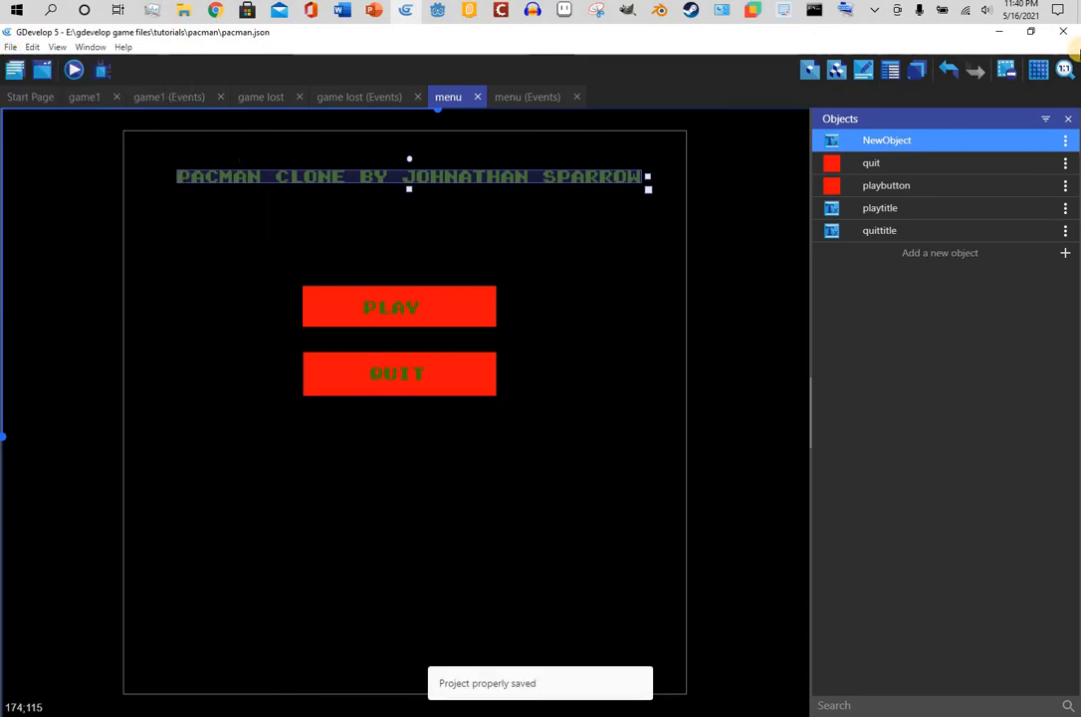
pyautogui.click(1072, 33)
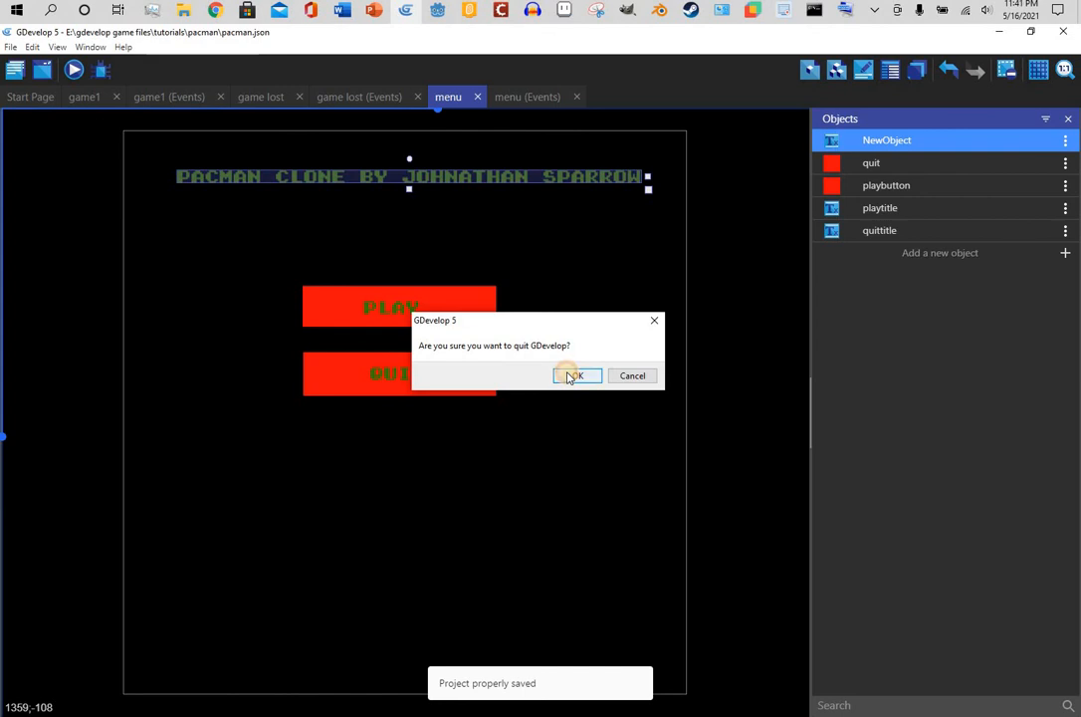